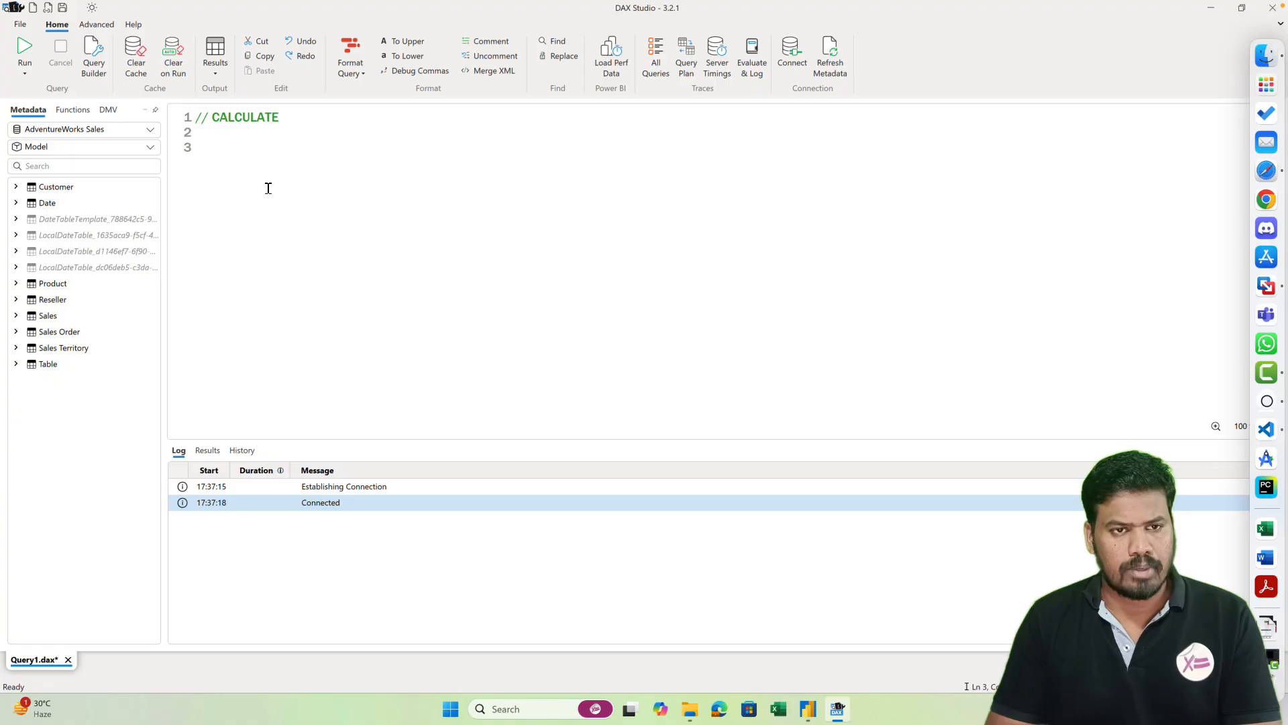
# - Write a query under the CALCULATE comment that evaluates the 'Product' table, and run it
pyautogui.write('EVALUATE')
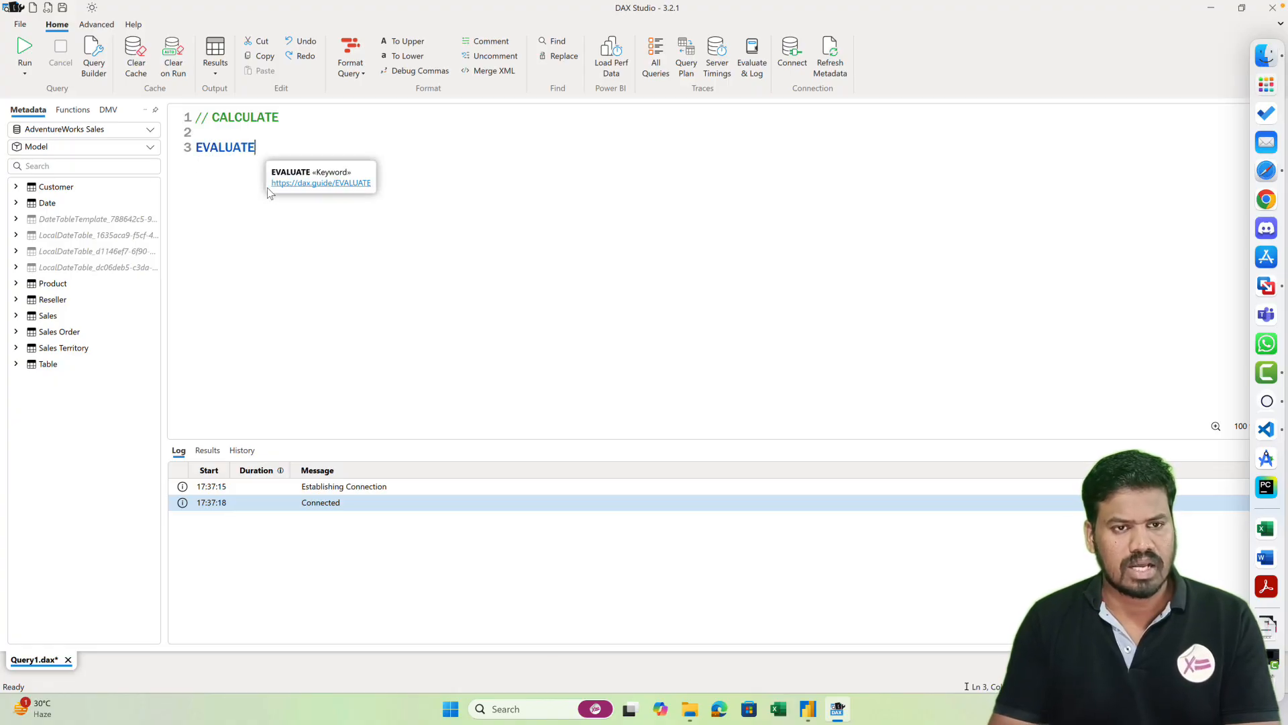
pyautogui.press('Return')
pyautogui.write("'Product'")
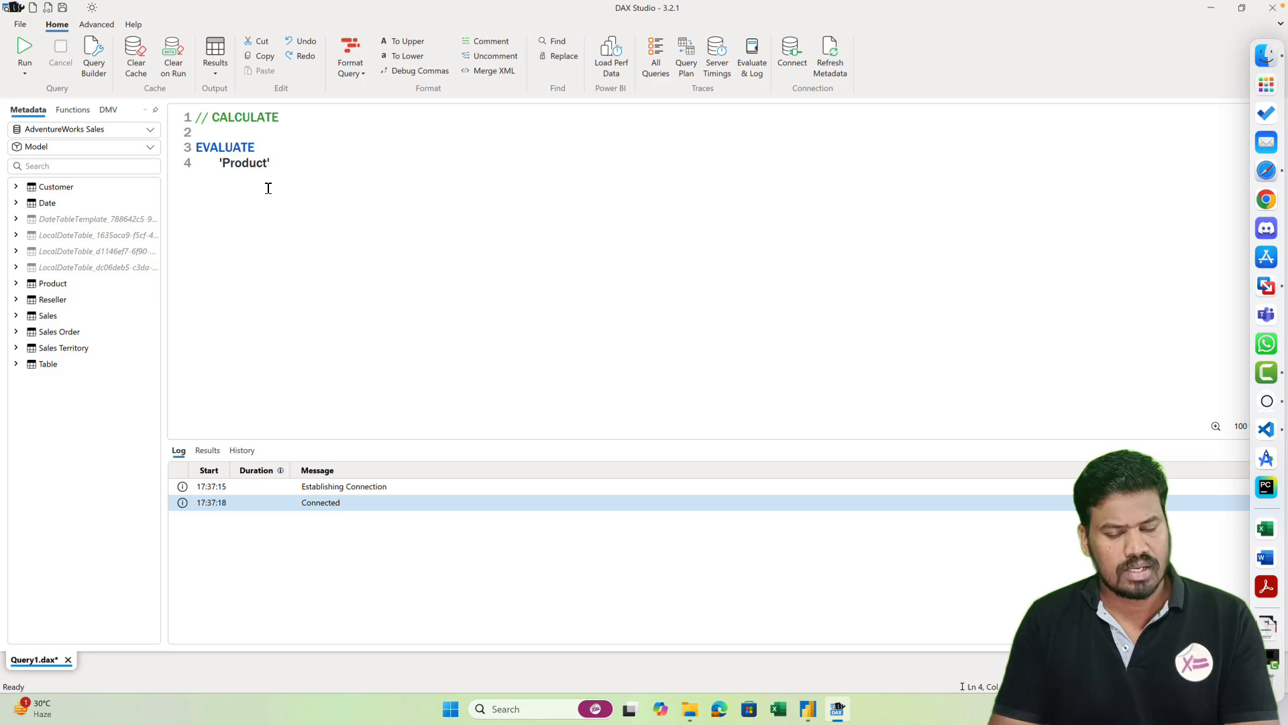
pyautogui.press('F5')
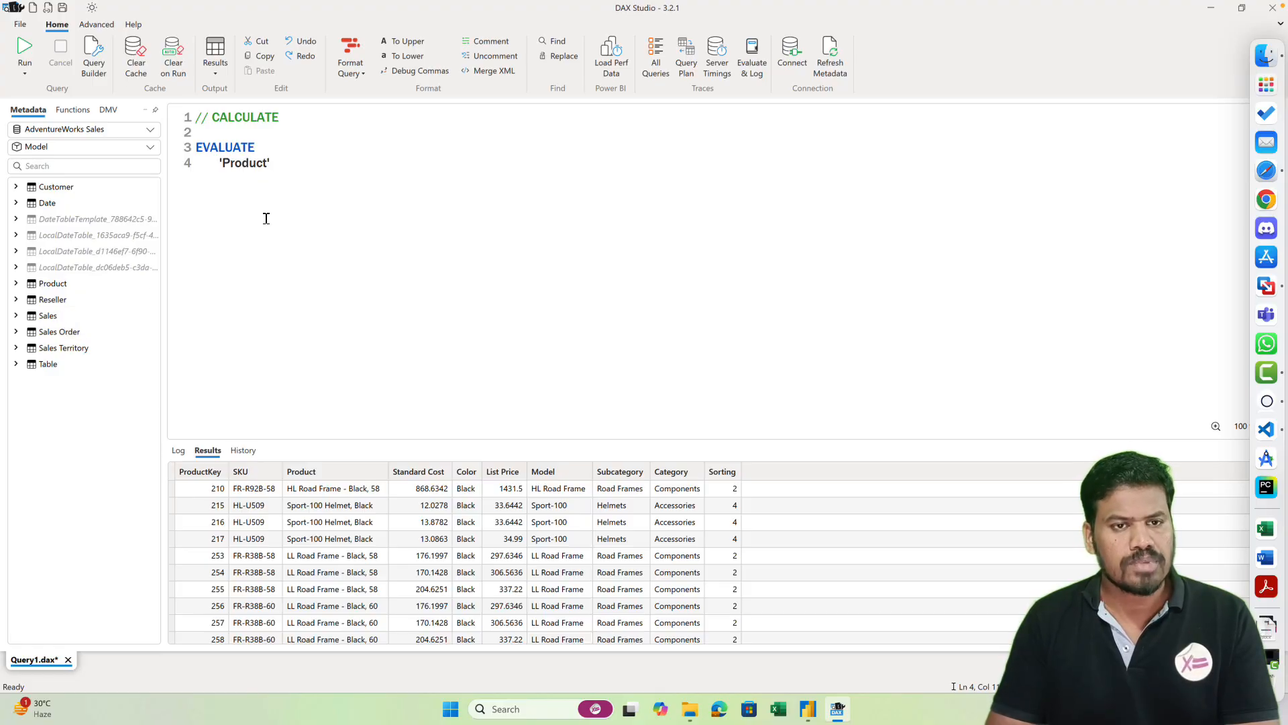
# - Add a second EVALUATE statement returning the Sales table below the 'Product' query, and run both
pyautogui.press('Return')
pyautogui.press('Return')
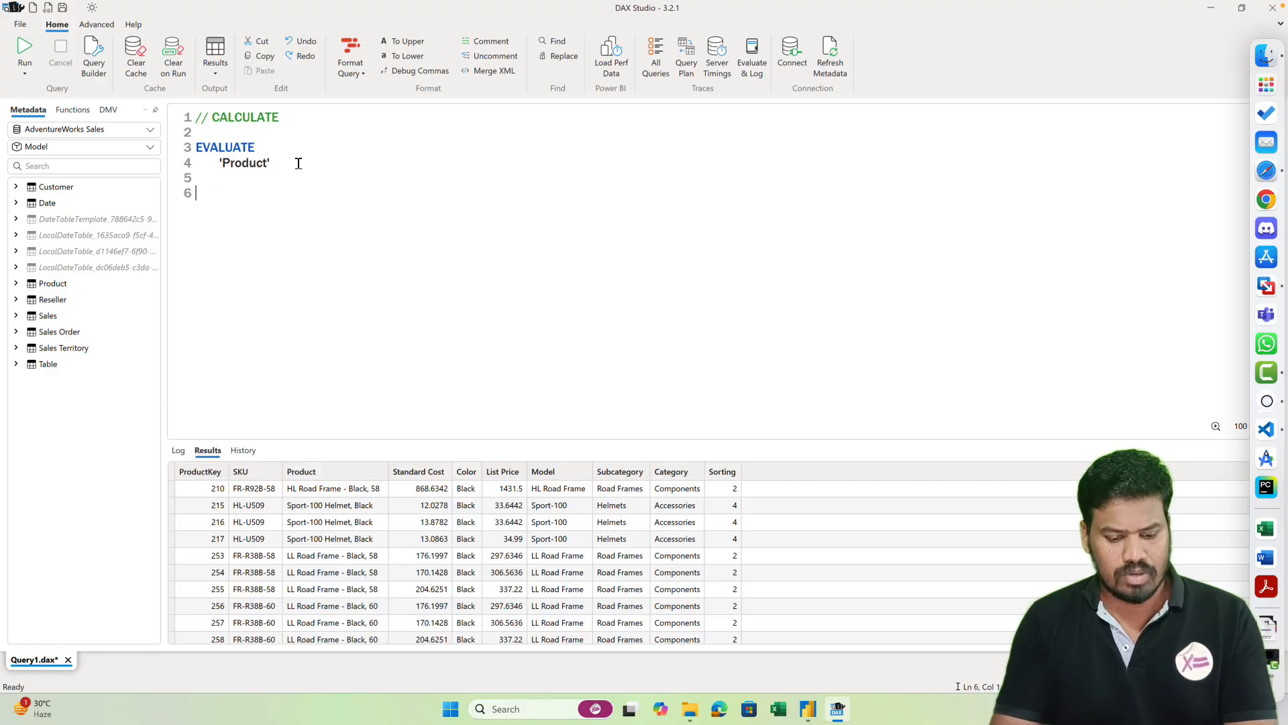
pyautogui.write('EVALUATE')
pyautogui.press('Return')
pyautogui.press('Tab')
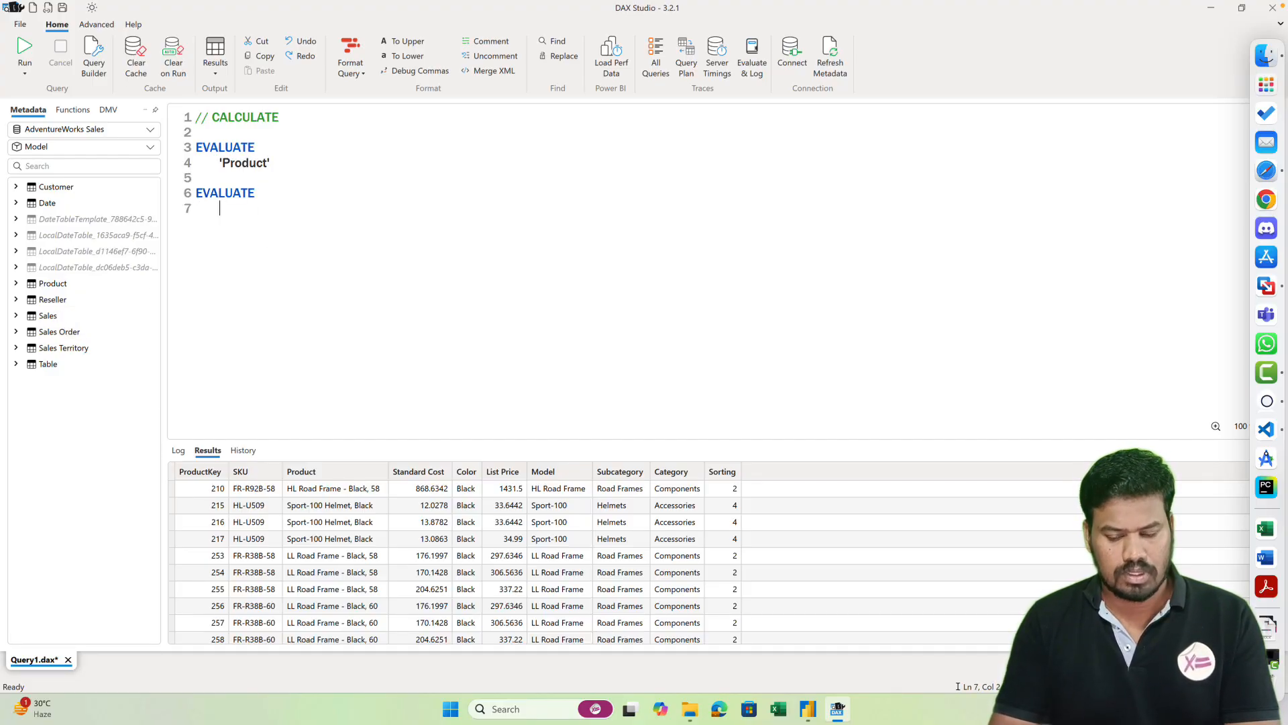
pyautogui.write('Sales')
pyautogui.press('Escape')
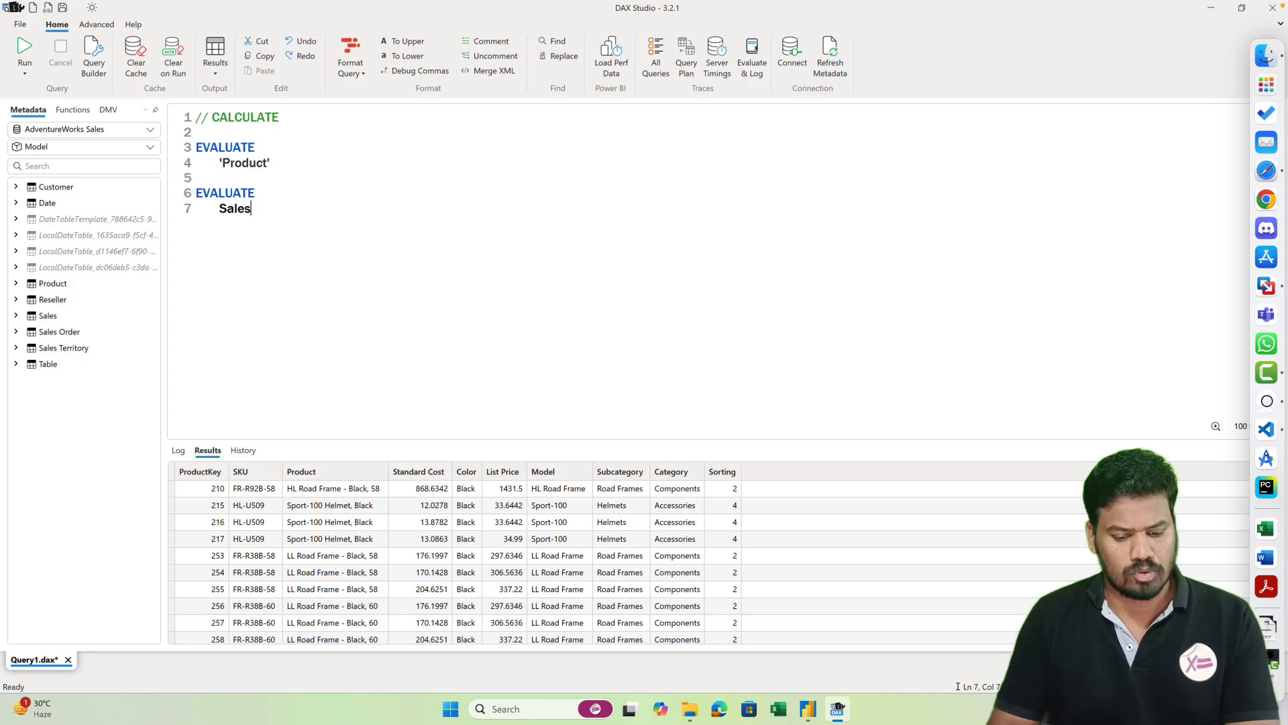
pyautogui.press('F5')
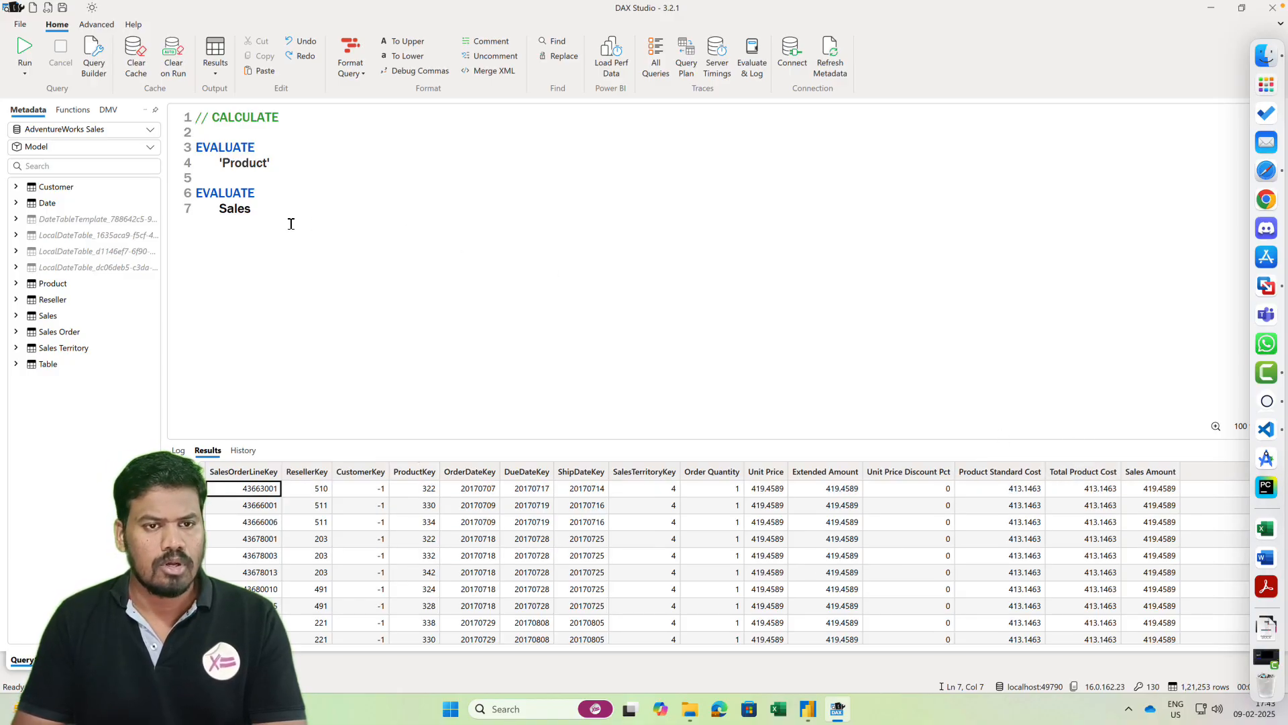
# - Start a third EVALUATE statement with SUMMARIZE( on its own line and 'Product', as its table argument
pyautogui.click(261, 208)
pyautogui.press('Return')
pyautogui.press('Return')
pyautogui.write('EVALUATE')
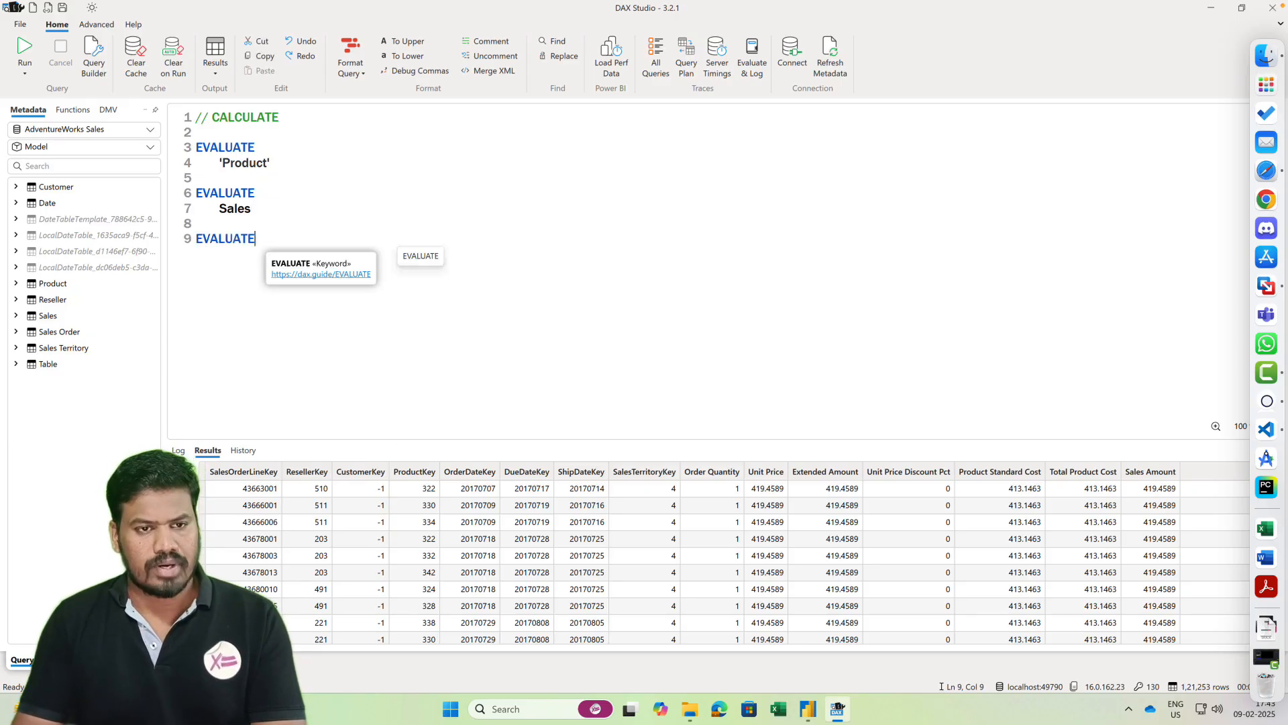
pyautogui.press('Return')
pyautogui.press('Tab')
pyautogui.write('SUMM')
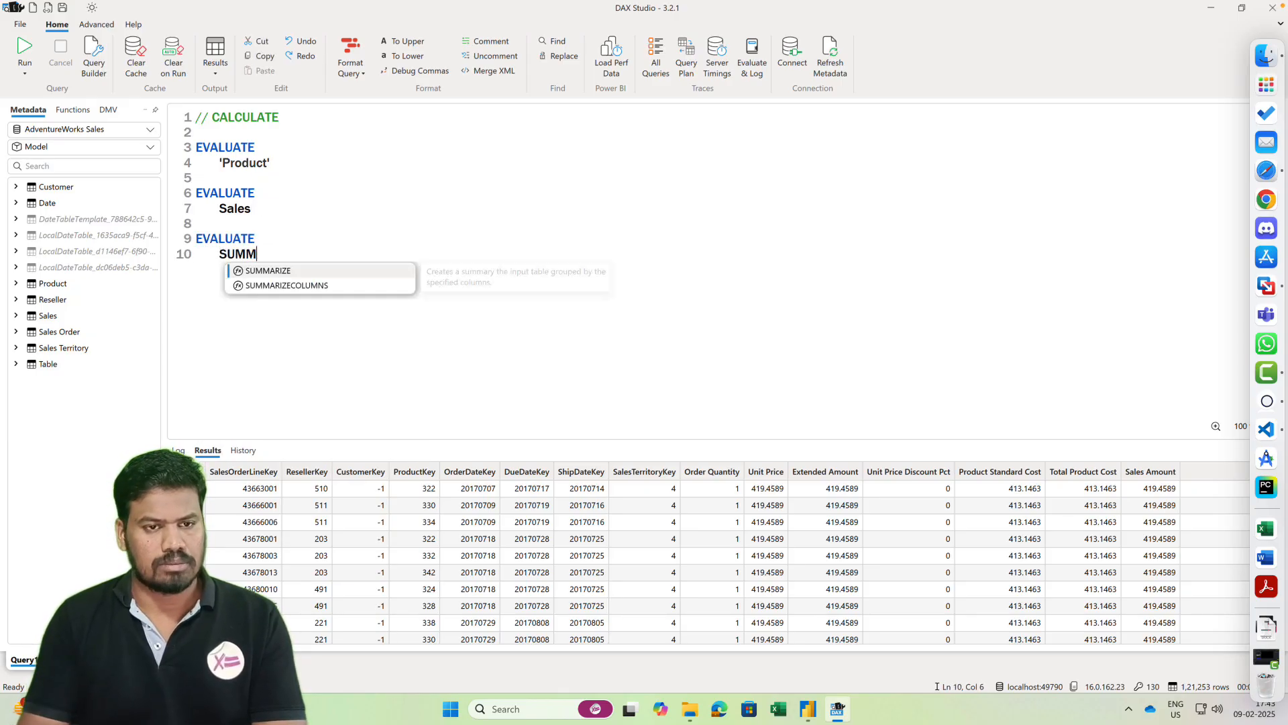
pyautogui.press('Tab')
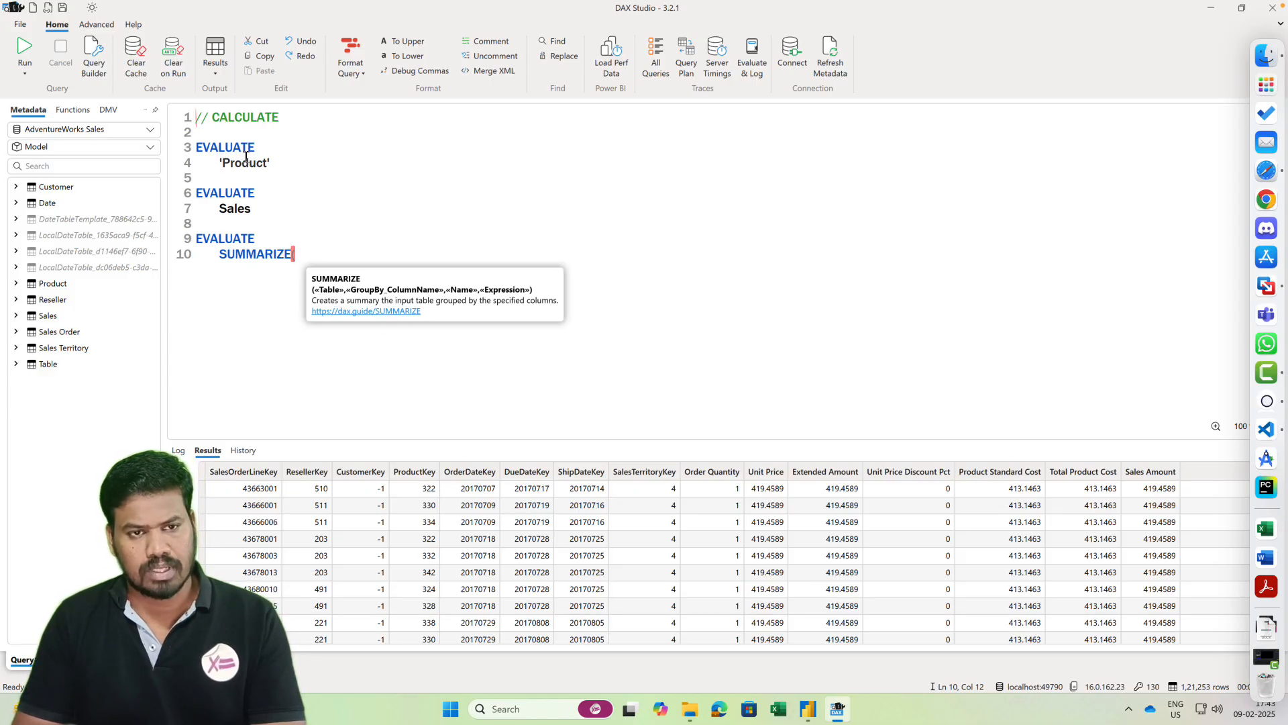
pyautogui.press('Return')
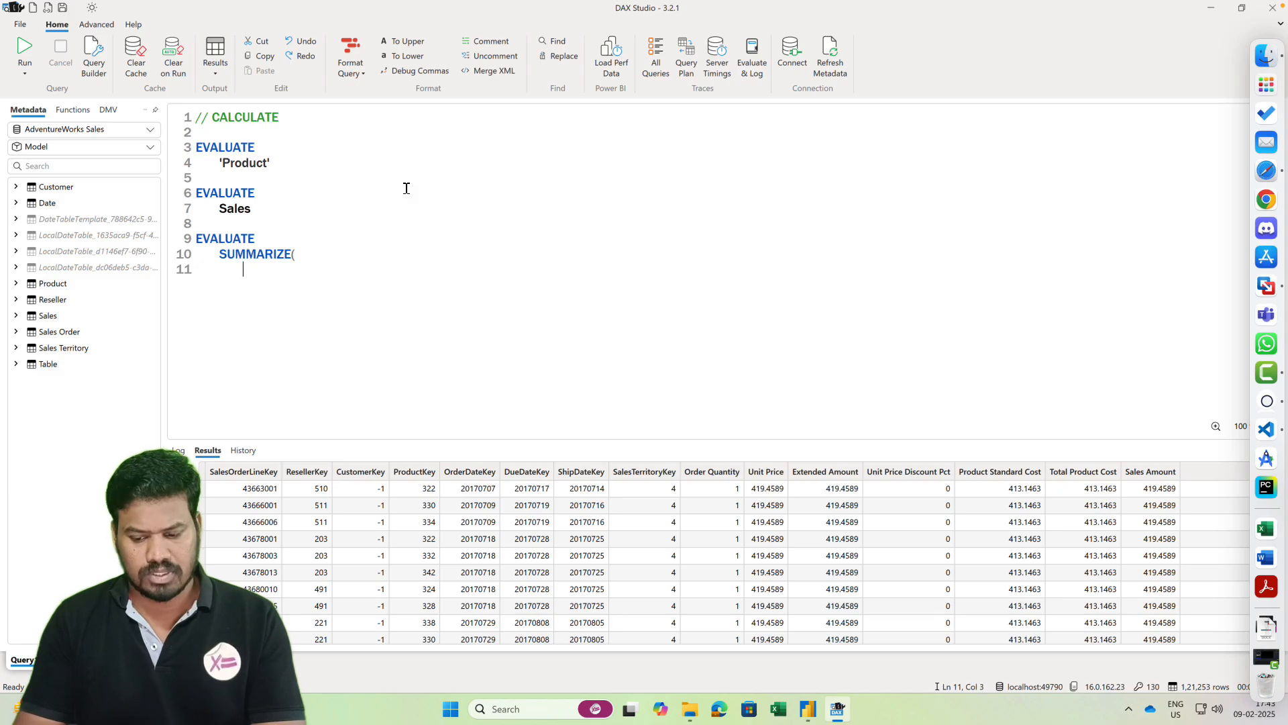
pyautogui.write("'Product'")
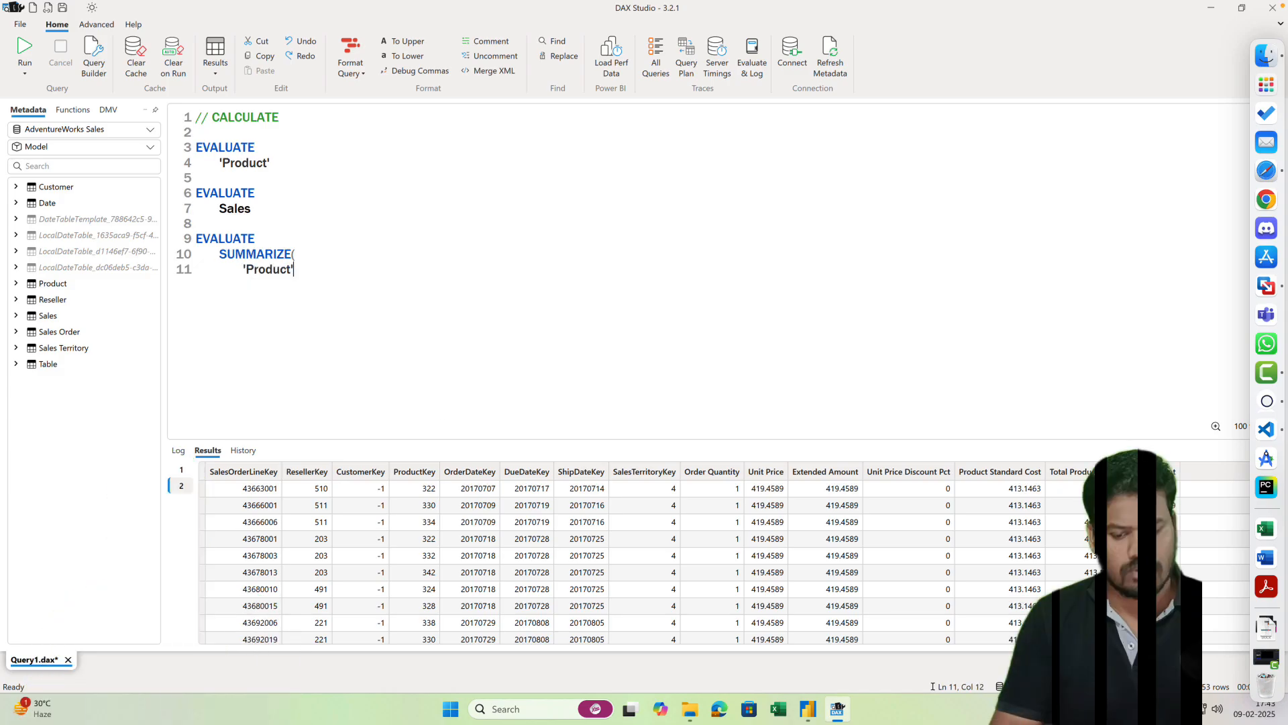
pyautogui.write(',')
pyautogui.press('Return')
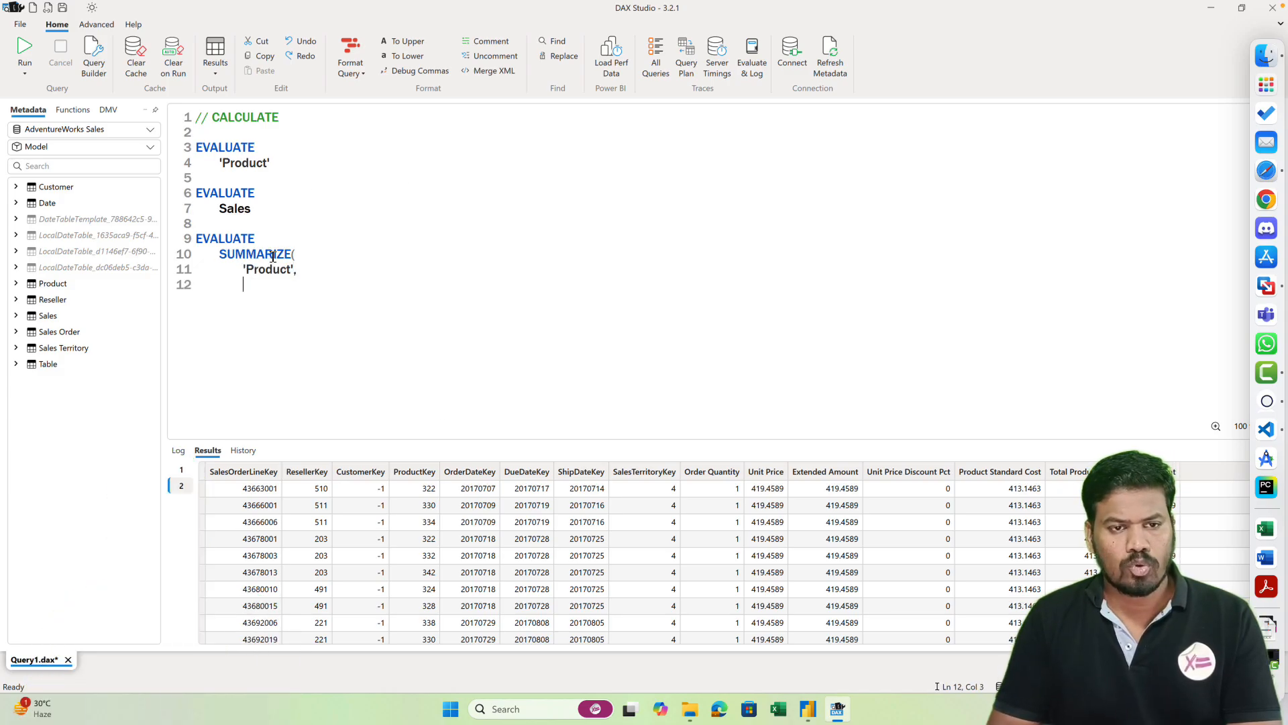
# - Group the SUMMARIZE by 'Product'[Category] after viewing the Product result, close the parenthesis, and run only this query
pyautogui.moveTo(273, 256)
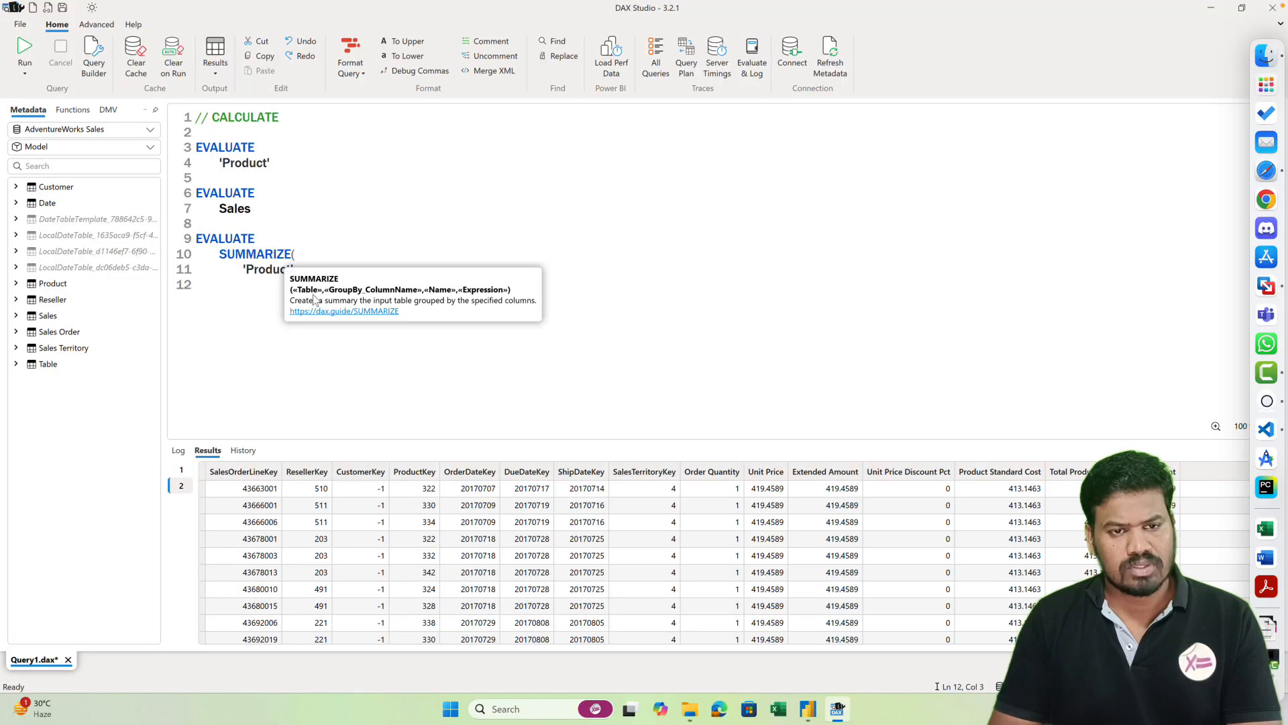
pyautogui.click(181, 470)
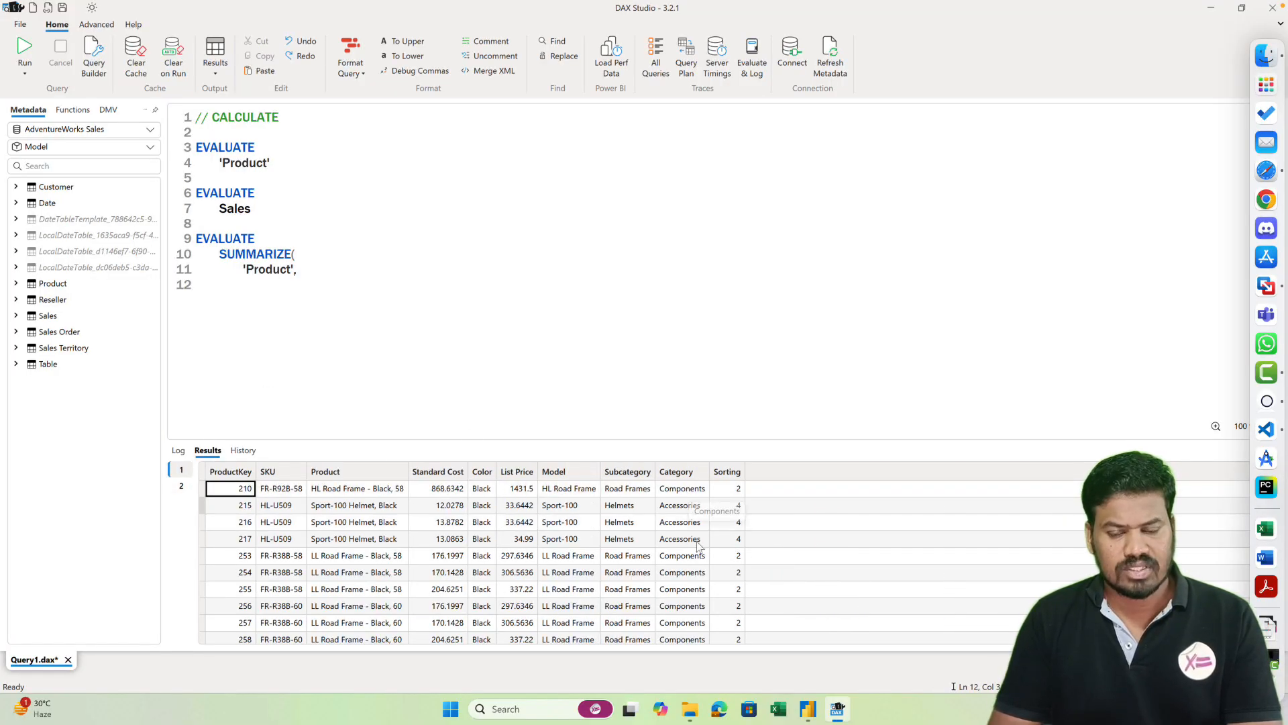
pyautogui.click(315, 269)
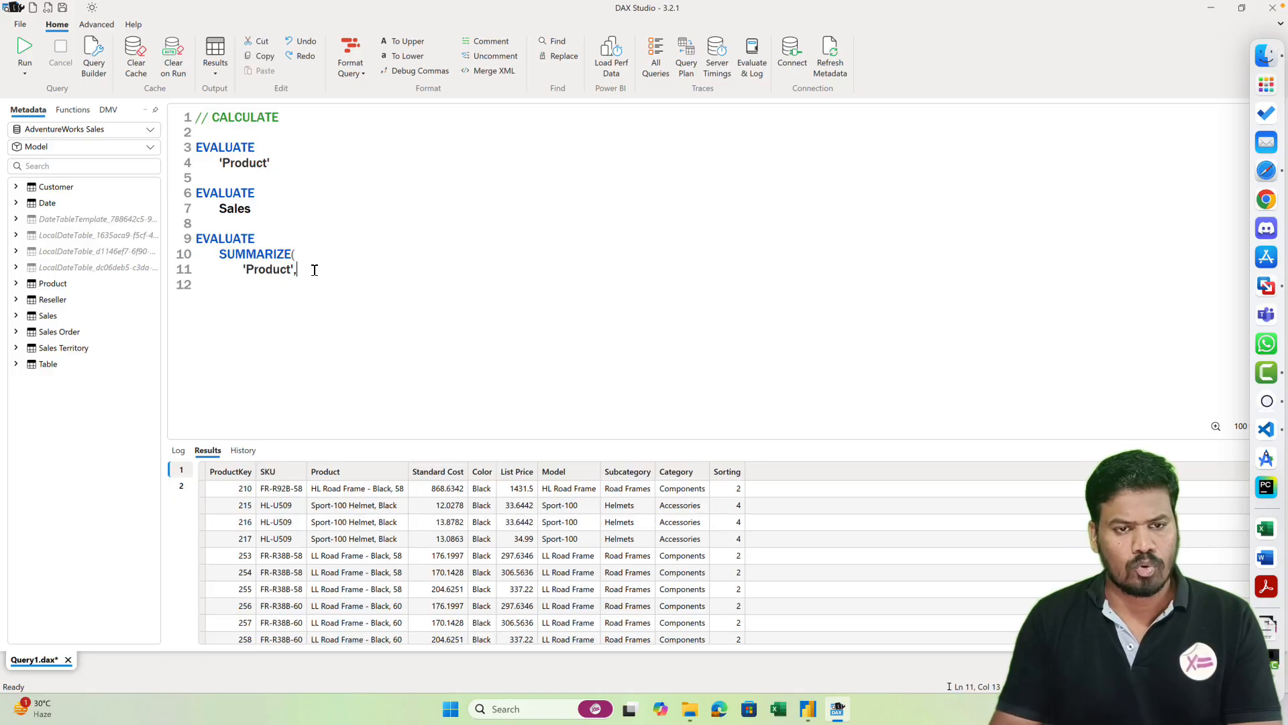
pyautogui.press('Return')
pyautogui.write("'Product'")
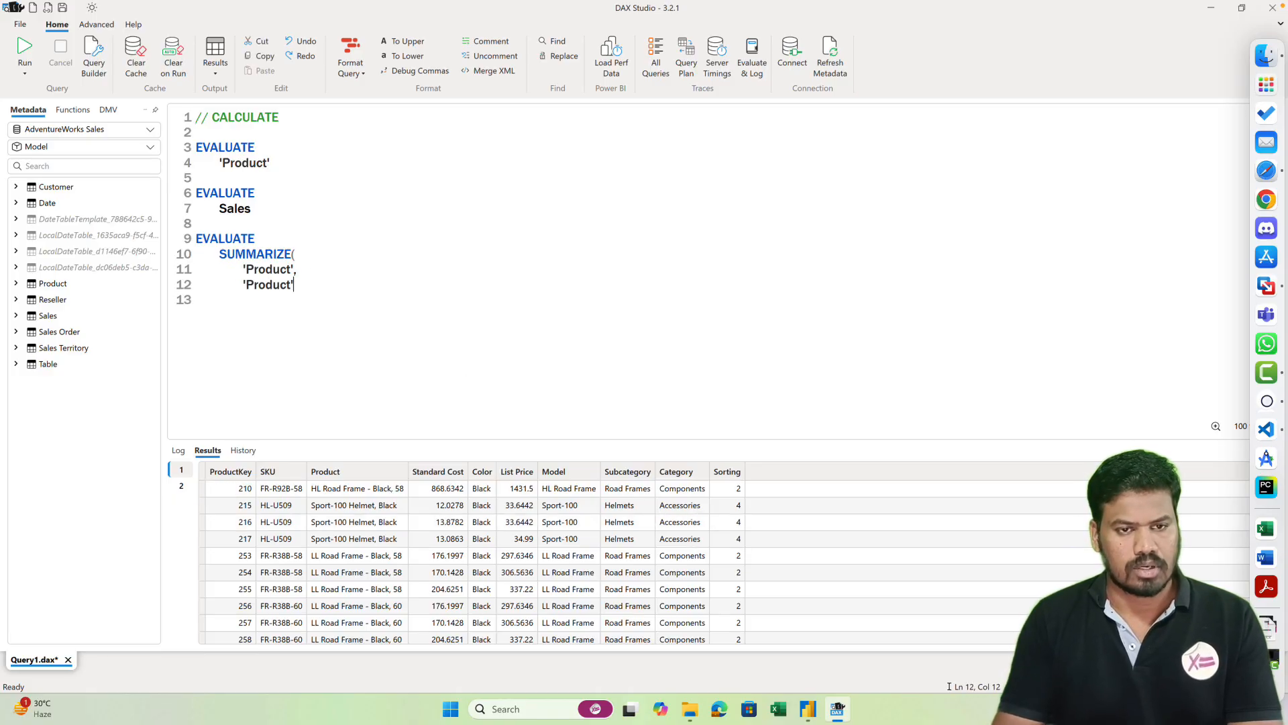
pyautogui.write('[Category],')
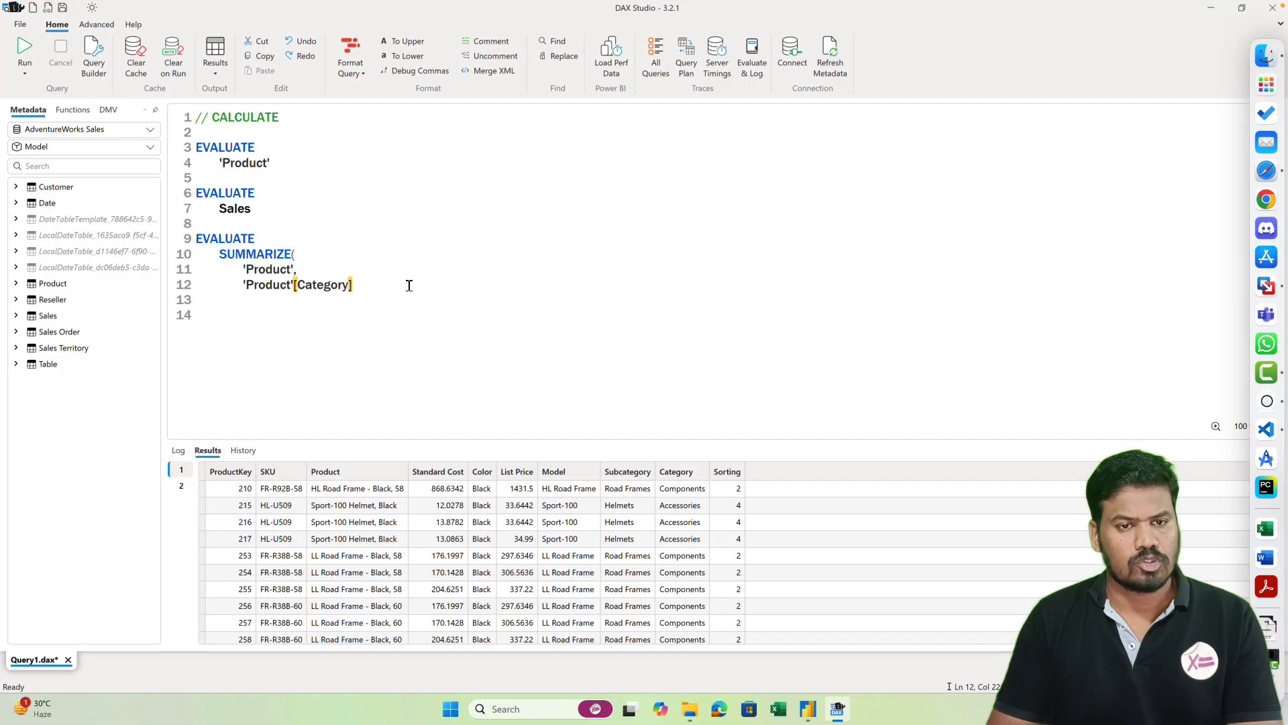
pyautogui.press('Return')
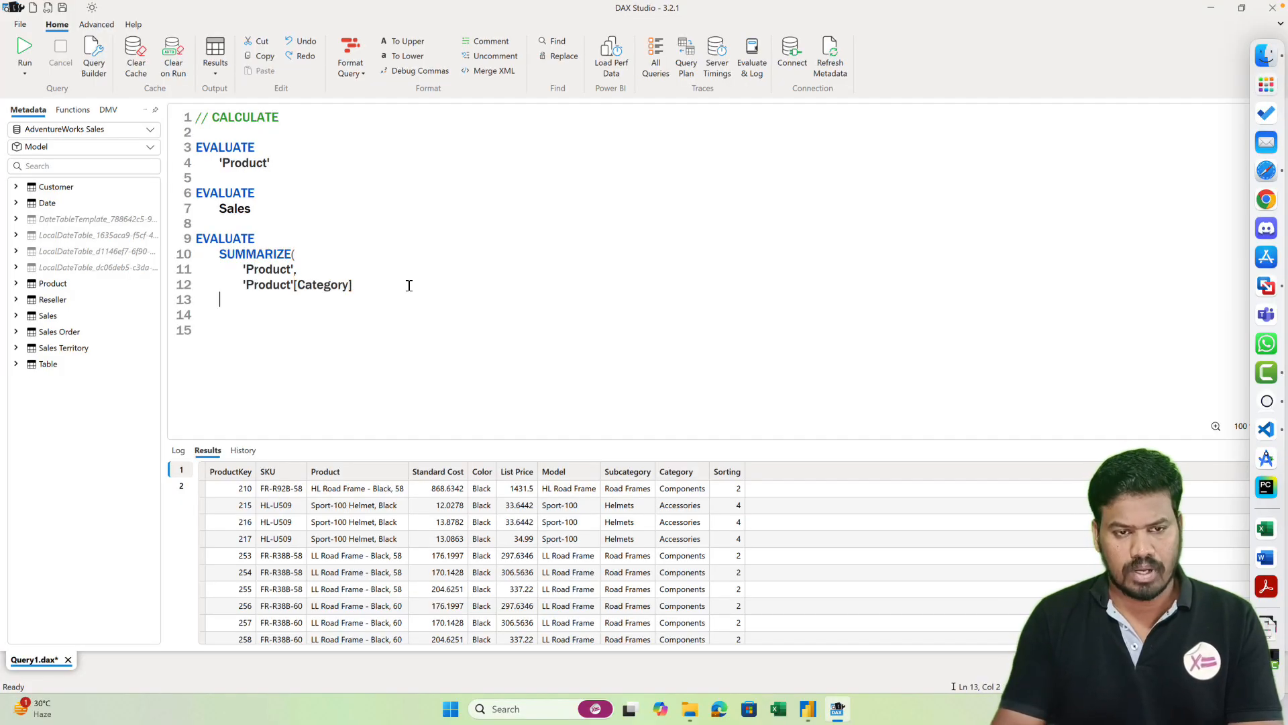
pyautogui.write(')')
pyautogui.moveTo(273, 312); pyautogui.dragTo(188, 242)
pyautogui.press('F5')
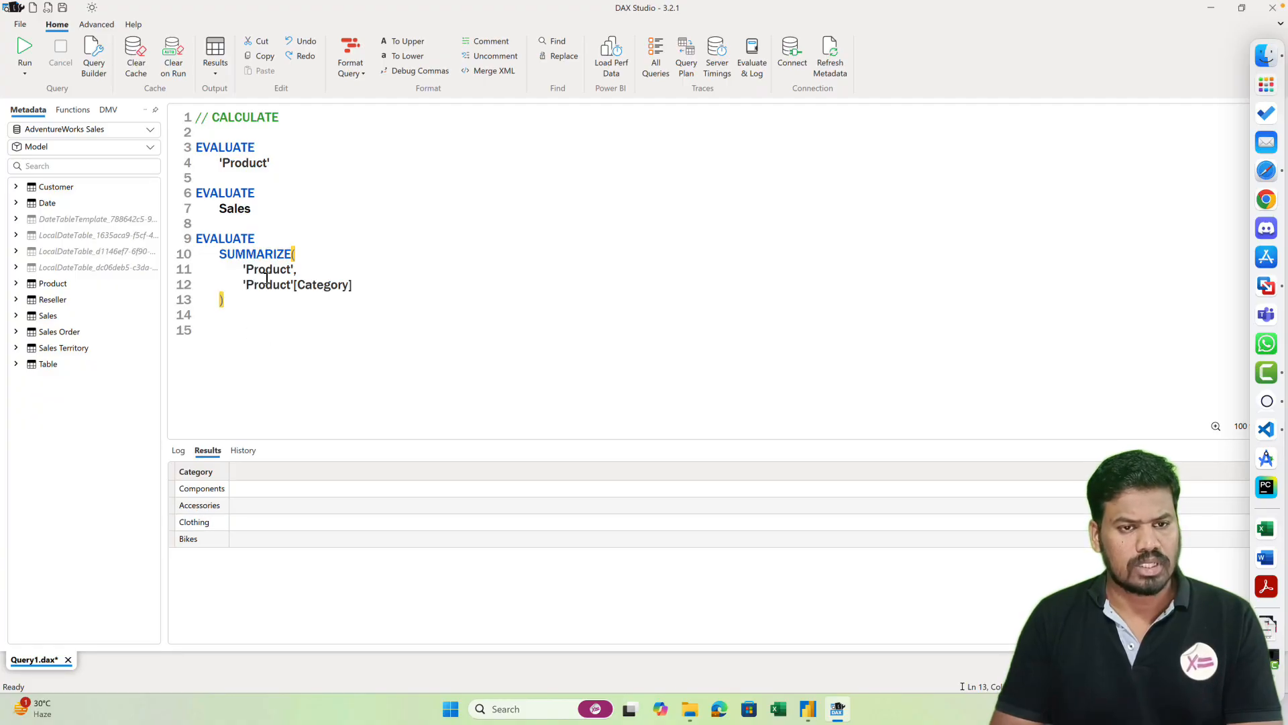
# - Add a "Total Sales" column defined as SUM(Sales[Sales Amount]) to the SUMMARIZE, and run only that query
pyautogui.moveTo(269, 260)
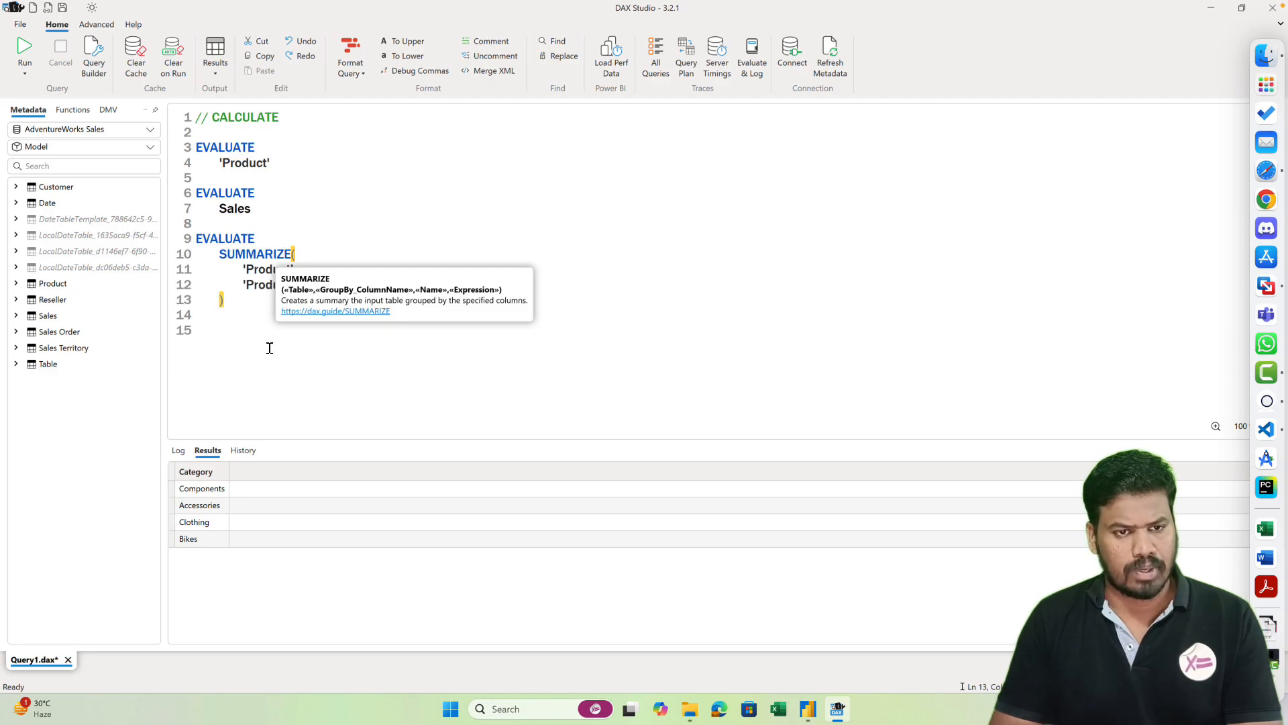
pyautogui.click(378, 284)
pyautogui.write(',')
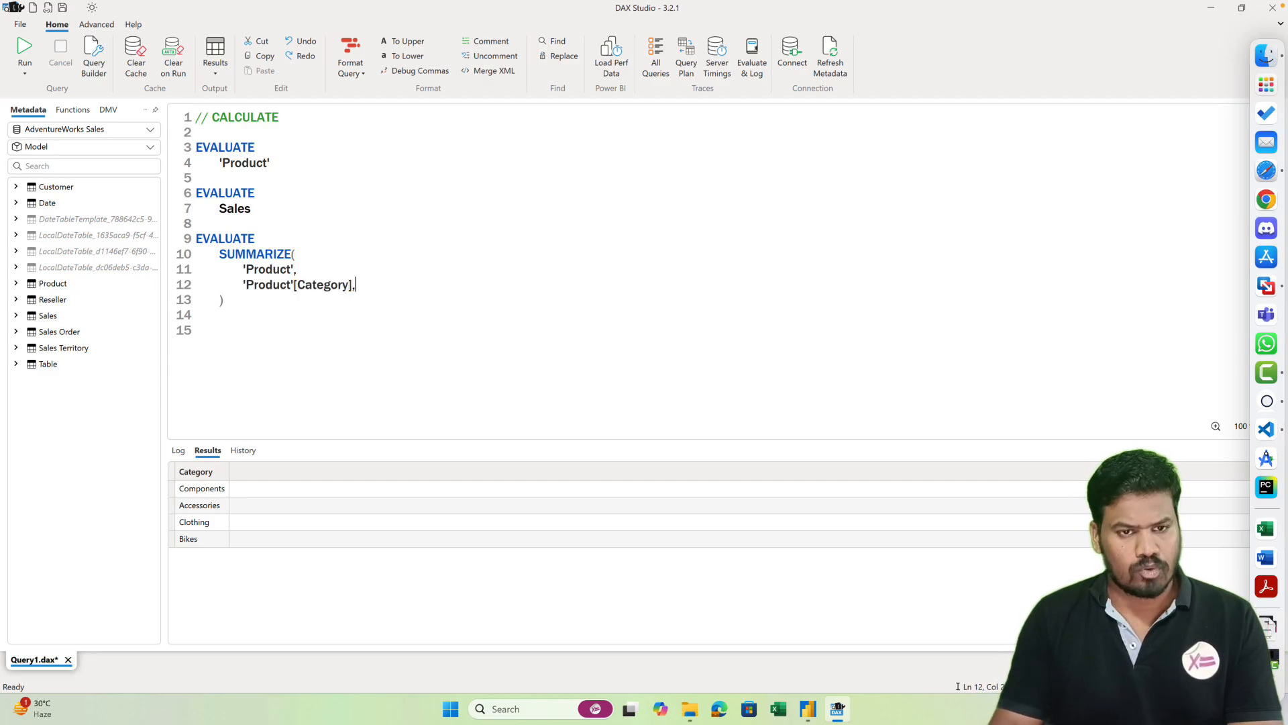
pyautogui.press('Return')
pyautogui.write('"Total Sales')
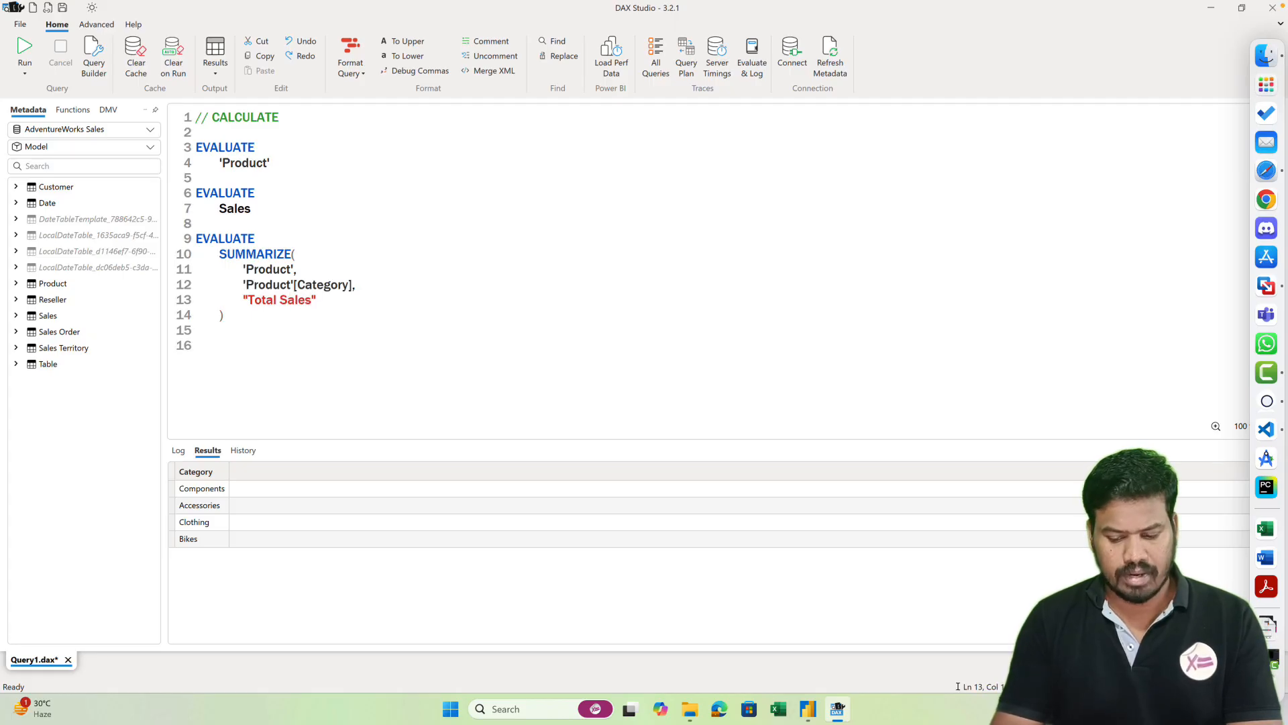
pyautogui.write('", ')
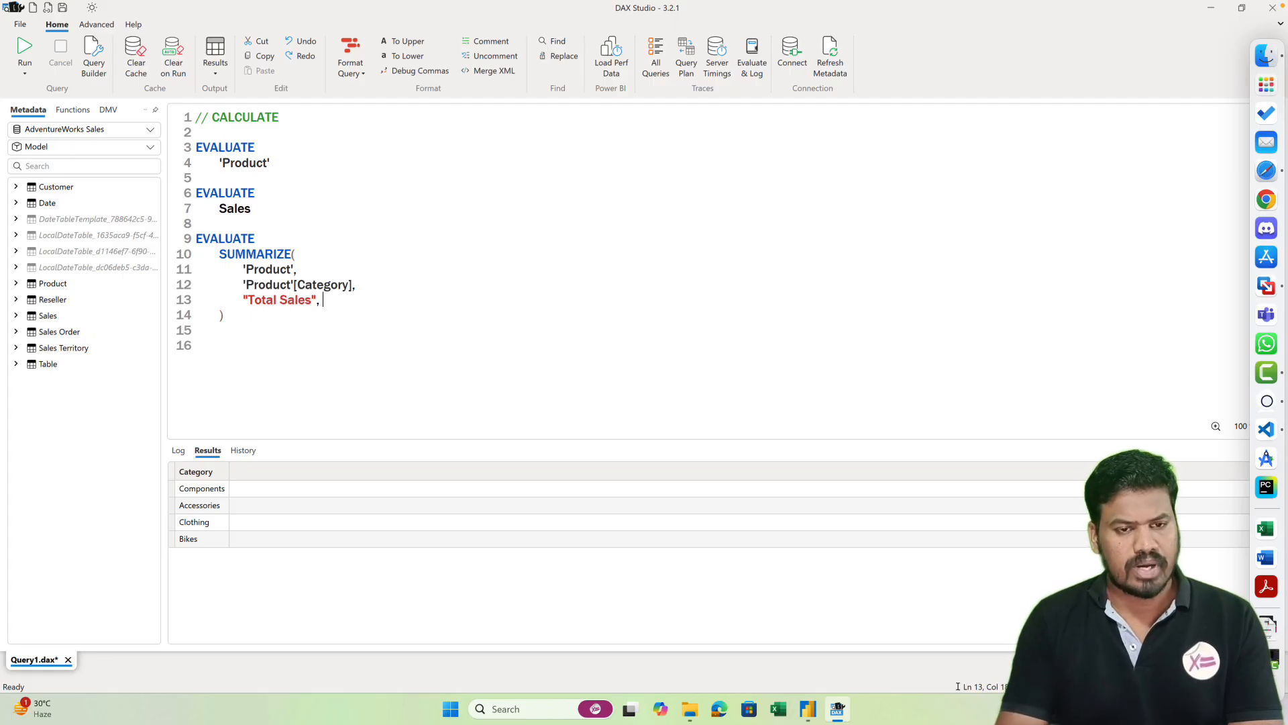
pyautogui.write('SUM(')
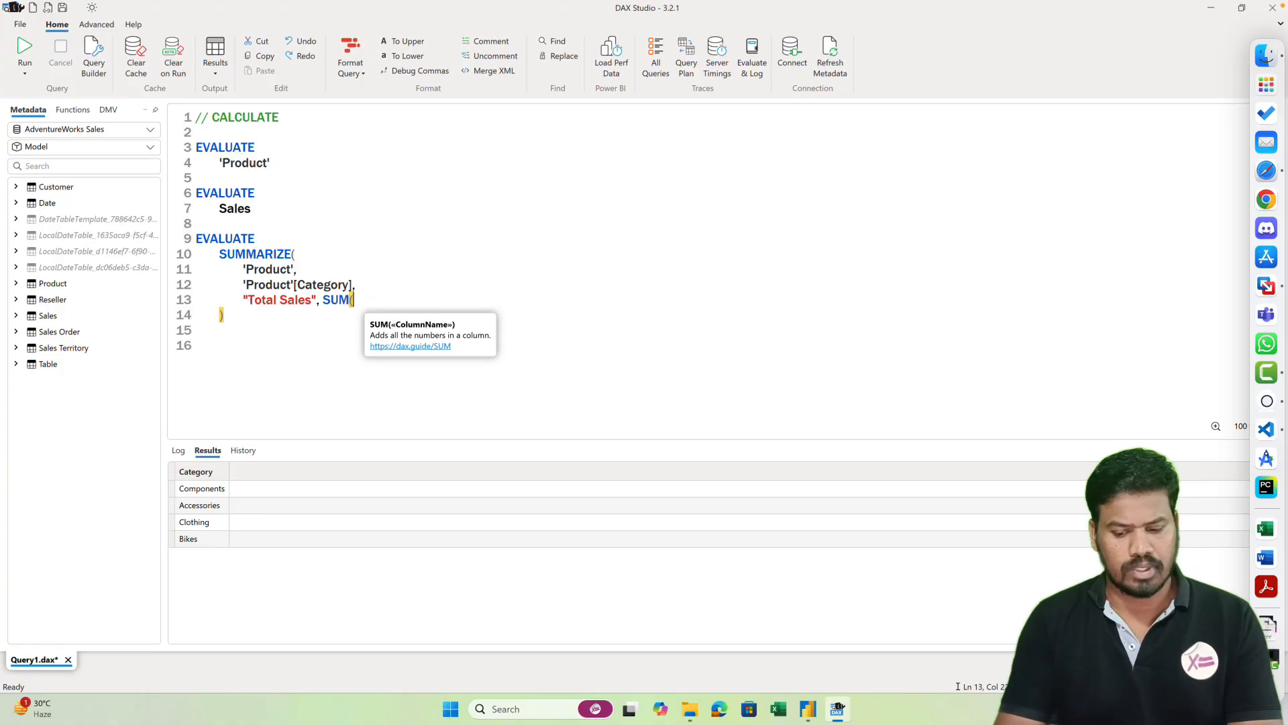
pyautogui.write('Sales[')
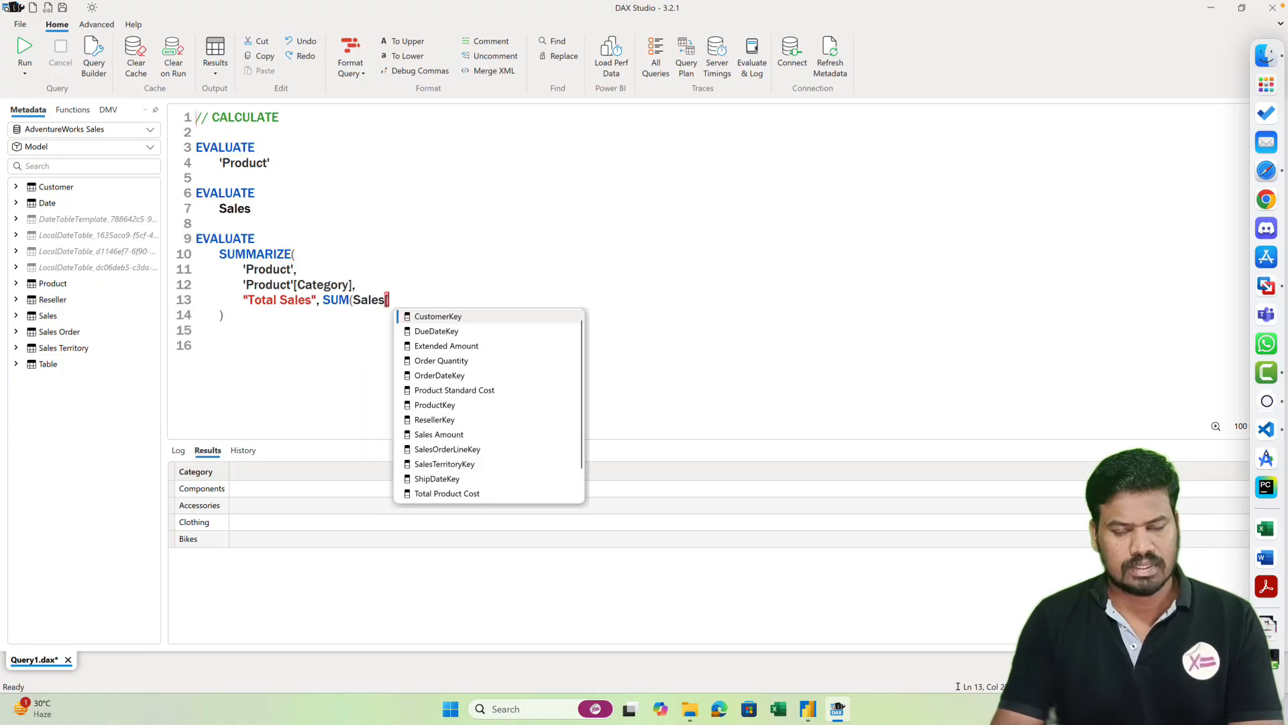
pyautogui.write('Sa')
pyautogui.press('Tab')
pyautogui.write(')')
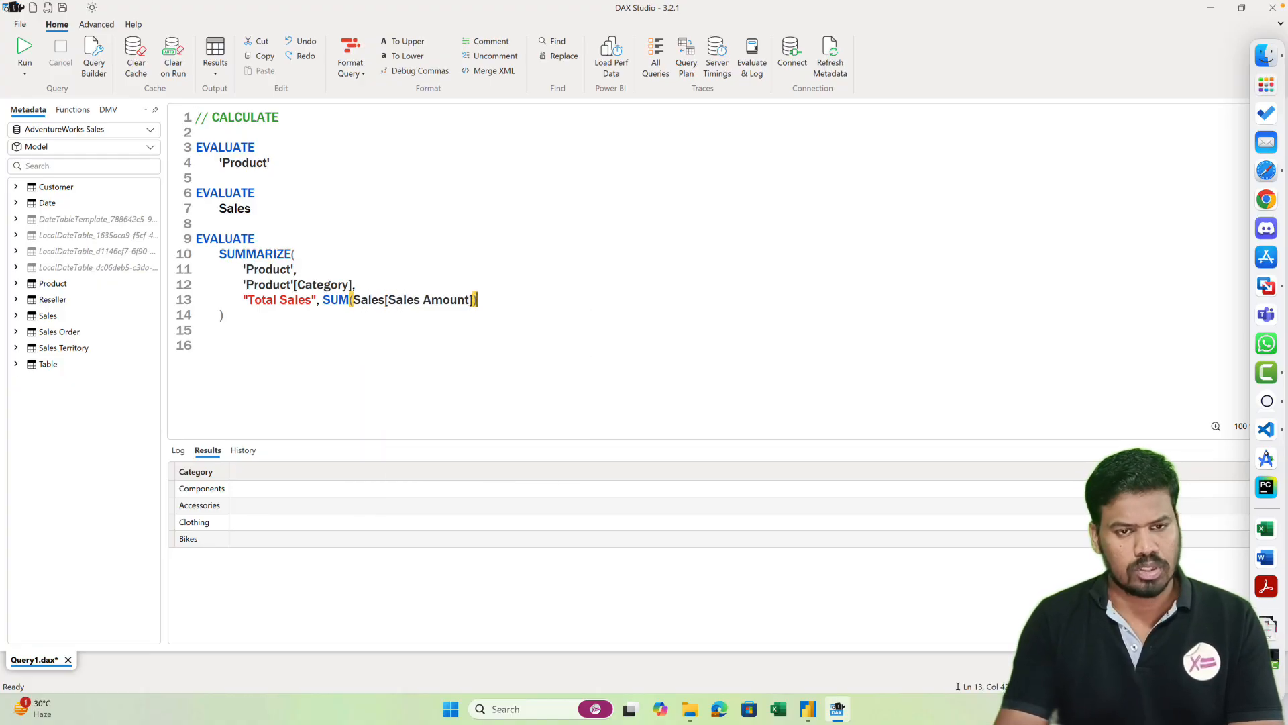
pyautogui.moveTo(258, 336); pyautogui.dragTo(199, 241)
pyautogui.press('F5')
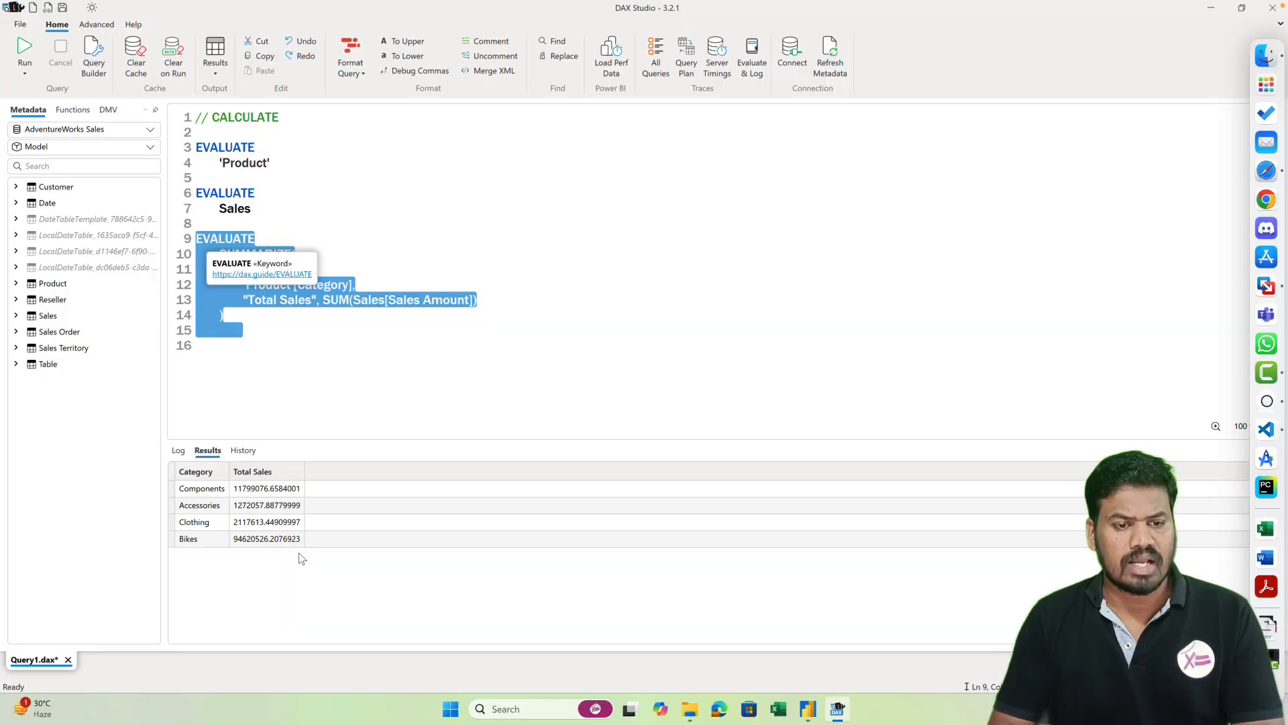
pyautogui.click(296, 394)
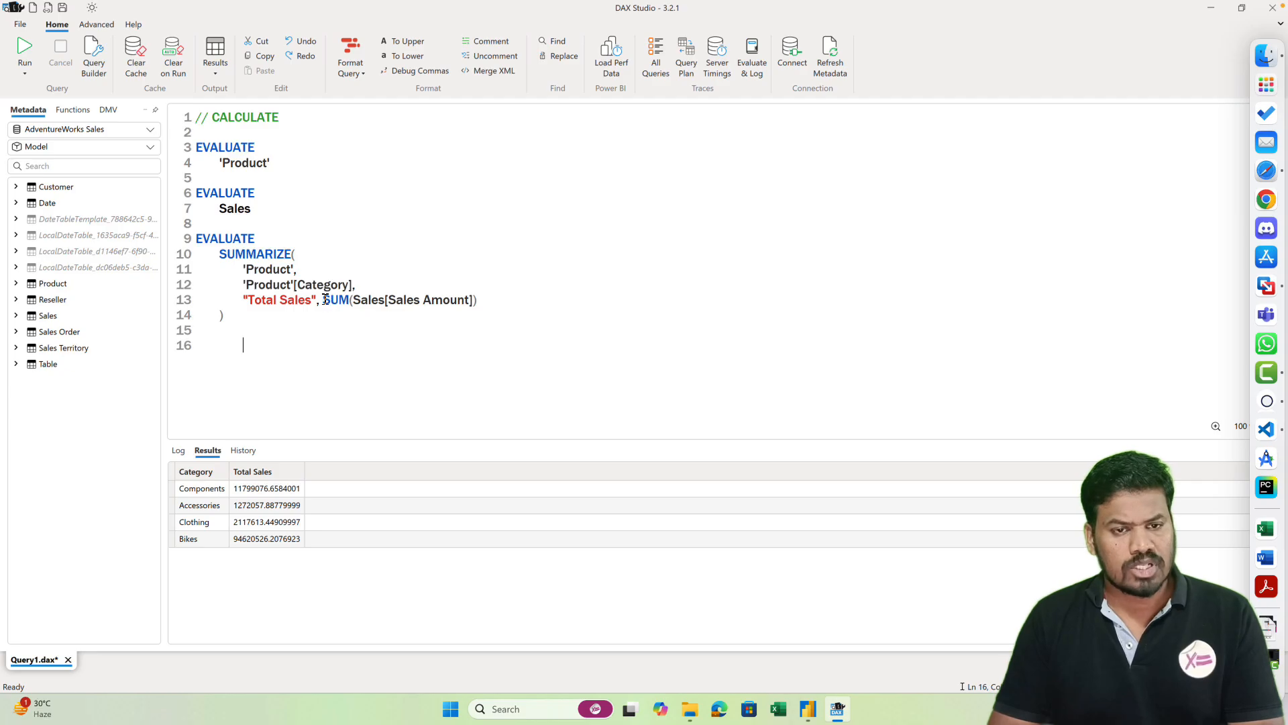
# - Insert CALCULATE( in front of SUM(Sales[Sales Amount]) in the "Total Sales" expression
pyautogui.moveTo(323, 300); pyautogui.dragTo(485, 301)
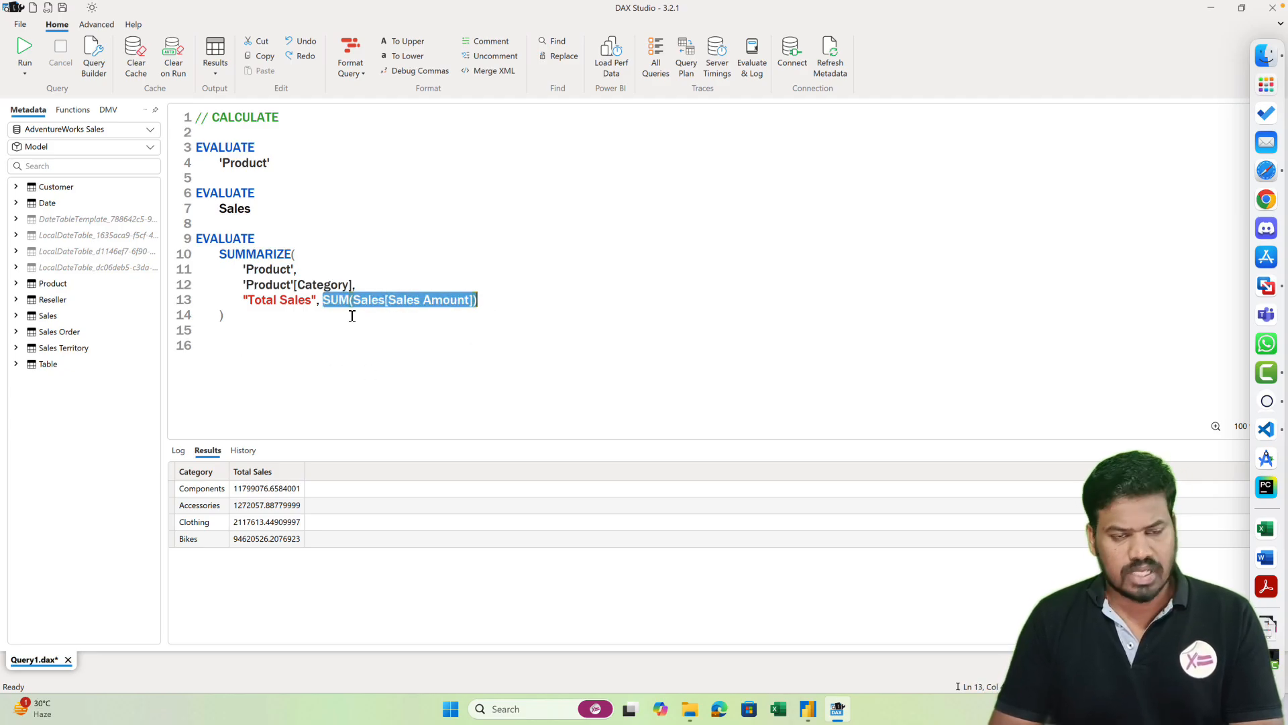
pyautogui.click(319, 302)
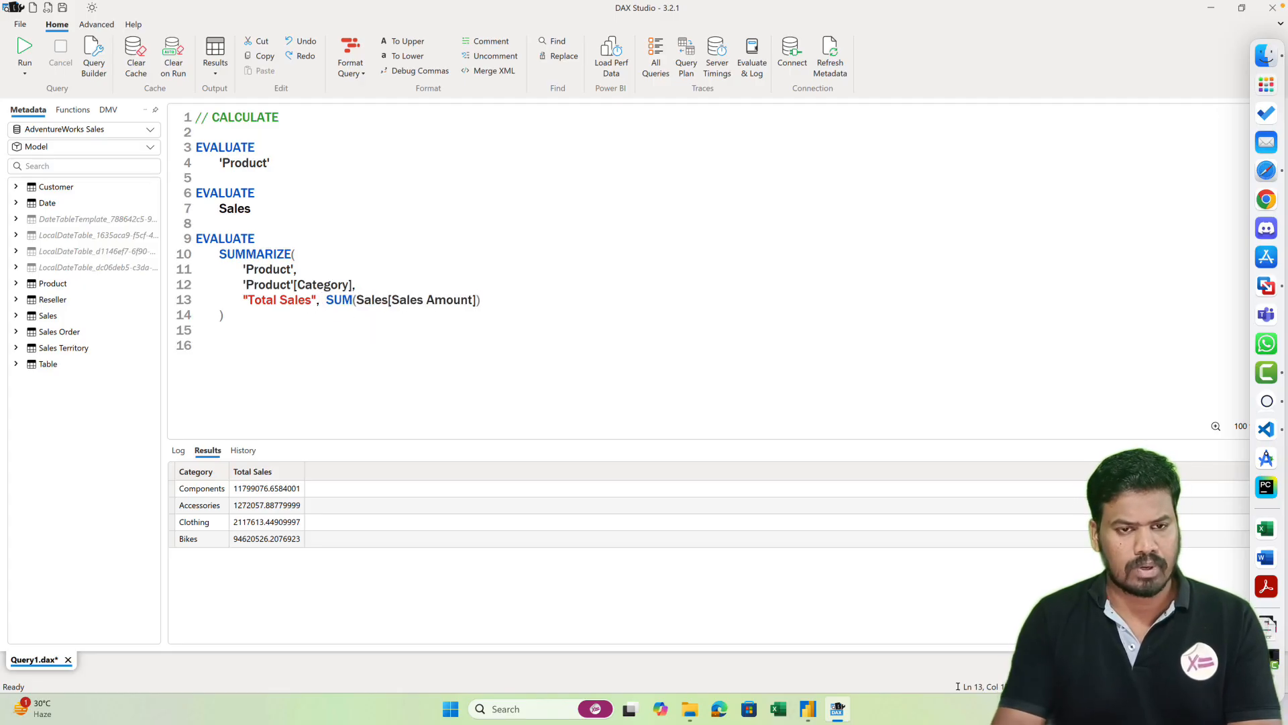
pyautogui.write('CALC')
pyautogui.doubleClick(359, 330)
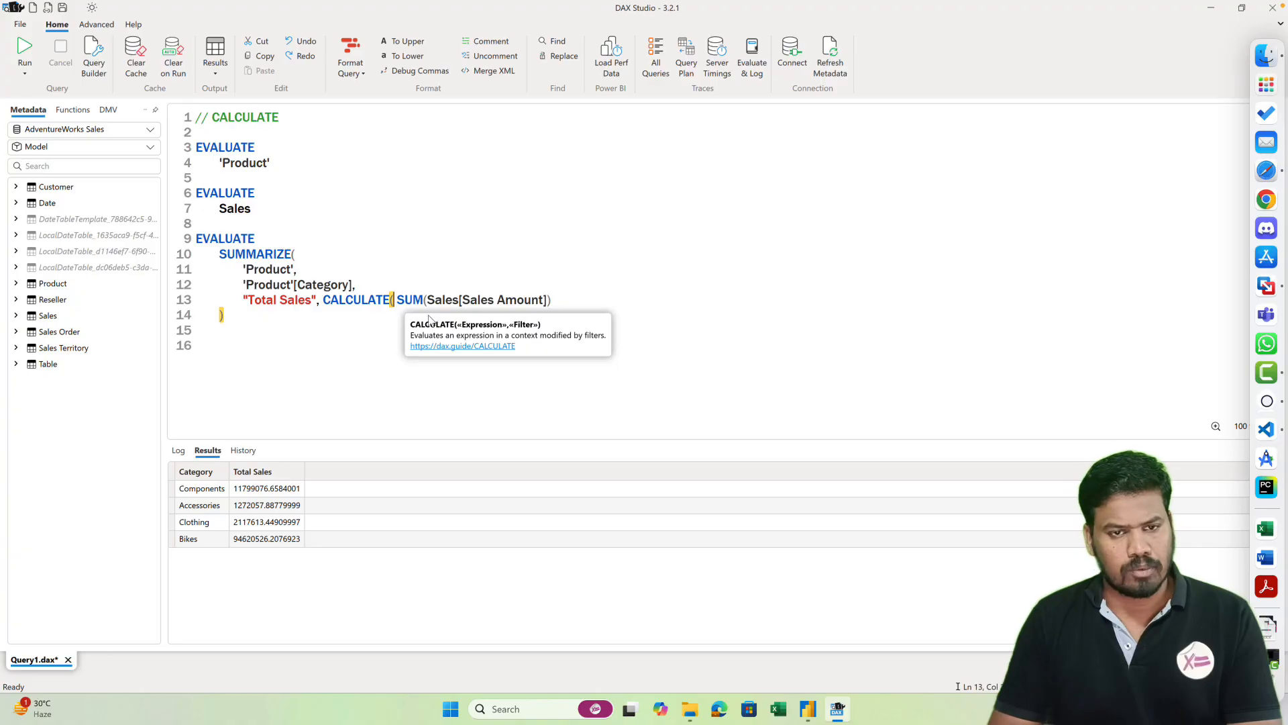
pyautogui.click(399, 301)
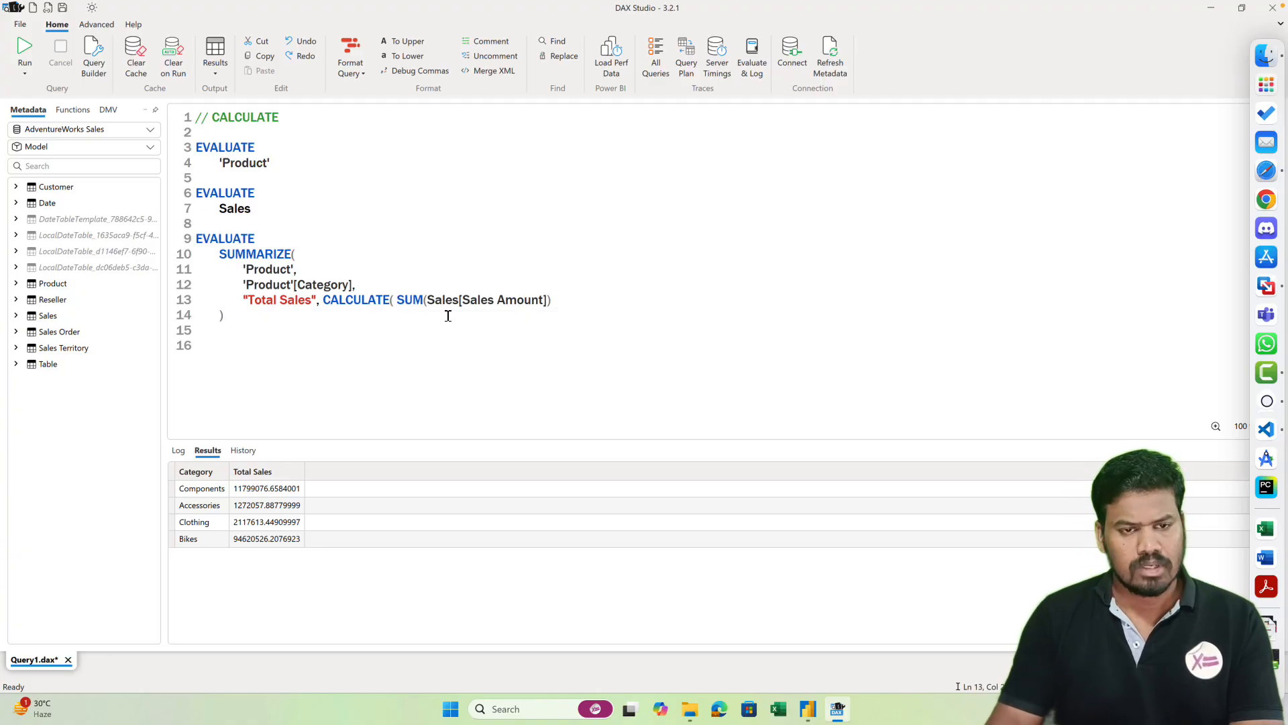
# - Put SUM(Sales[Sales Amount]) on its own line inside CALCULATE, followed by a comma and the filter 'Product'[Category] IN {}
pyautogui.press('Return')
pyautogui.write(',')
pyautogui.press('Return')
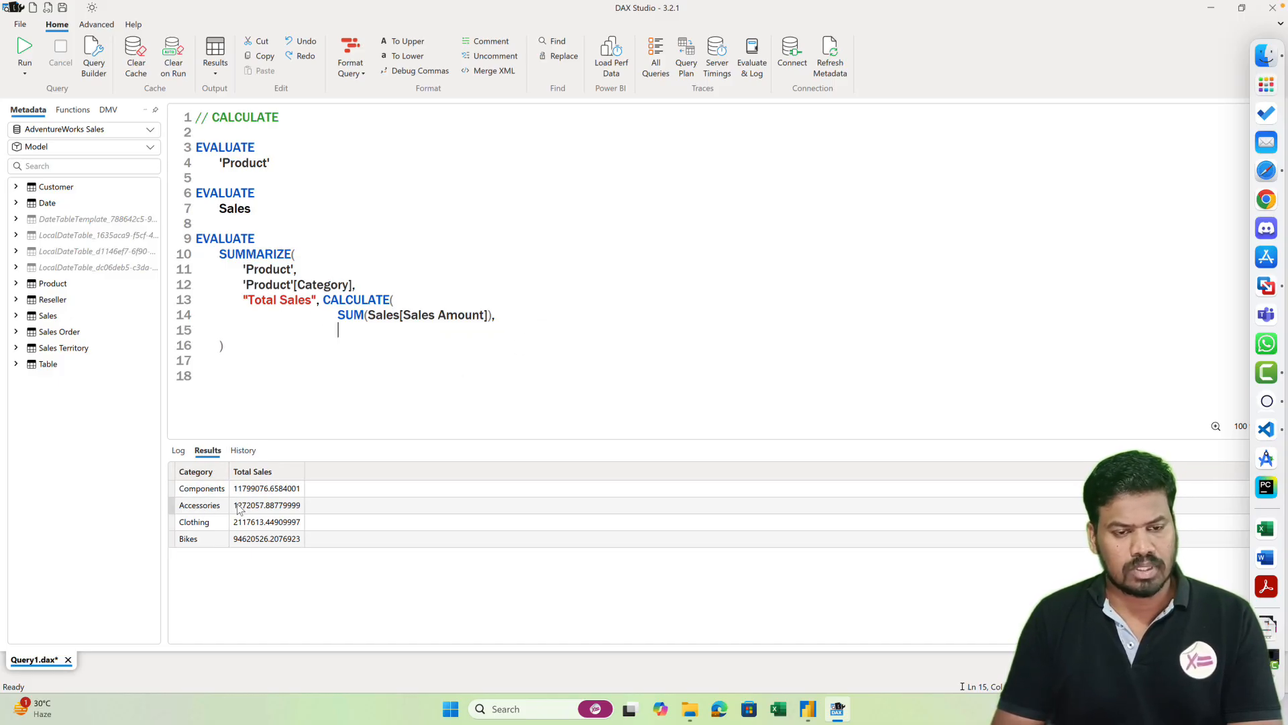
pyautogui.write("'Prod")
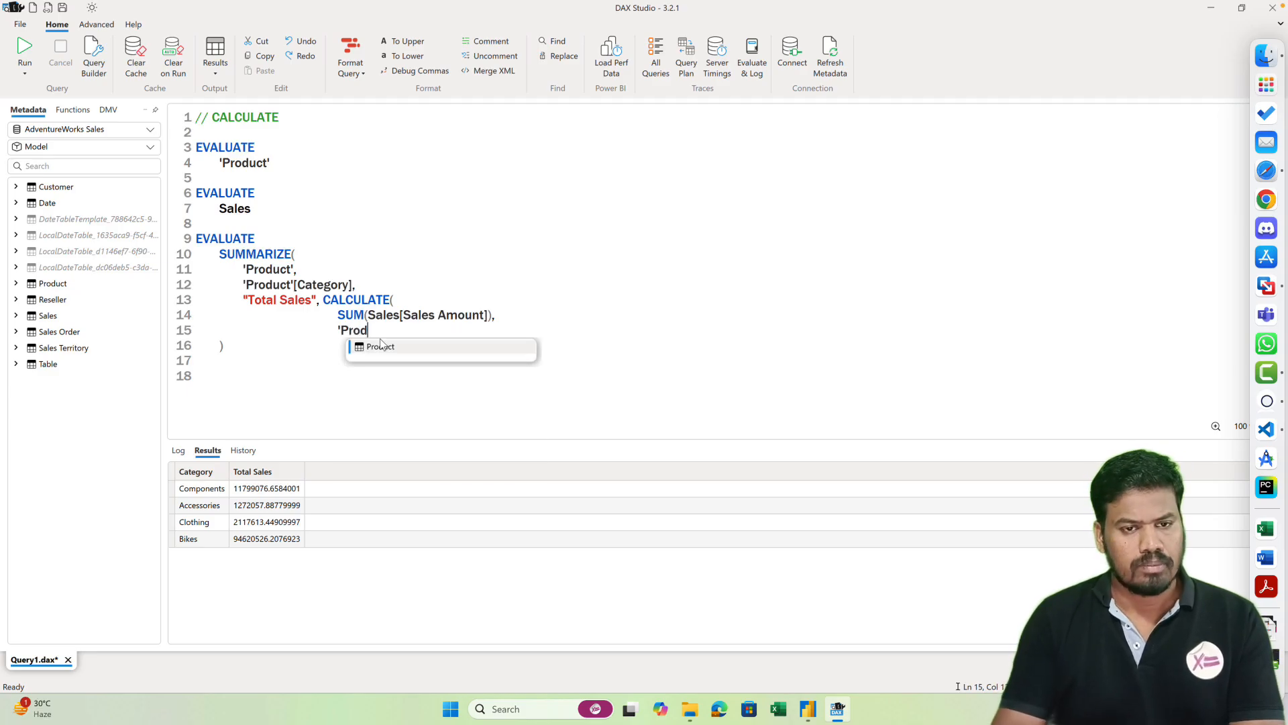
pyautogui.write("uct'[Ca")
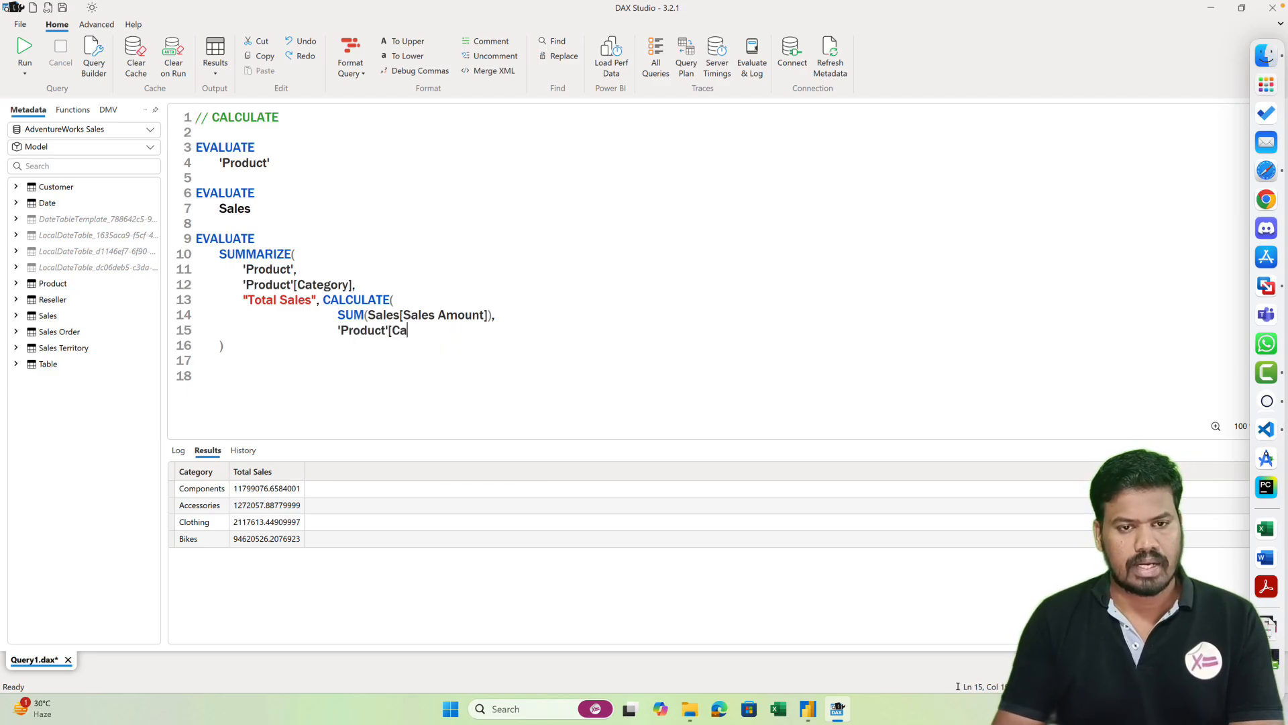
pyautogui.write('tegory] IN ')
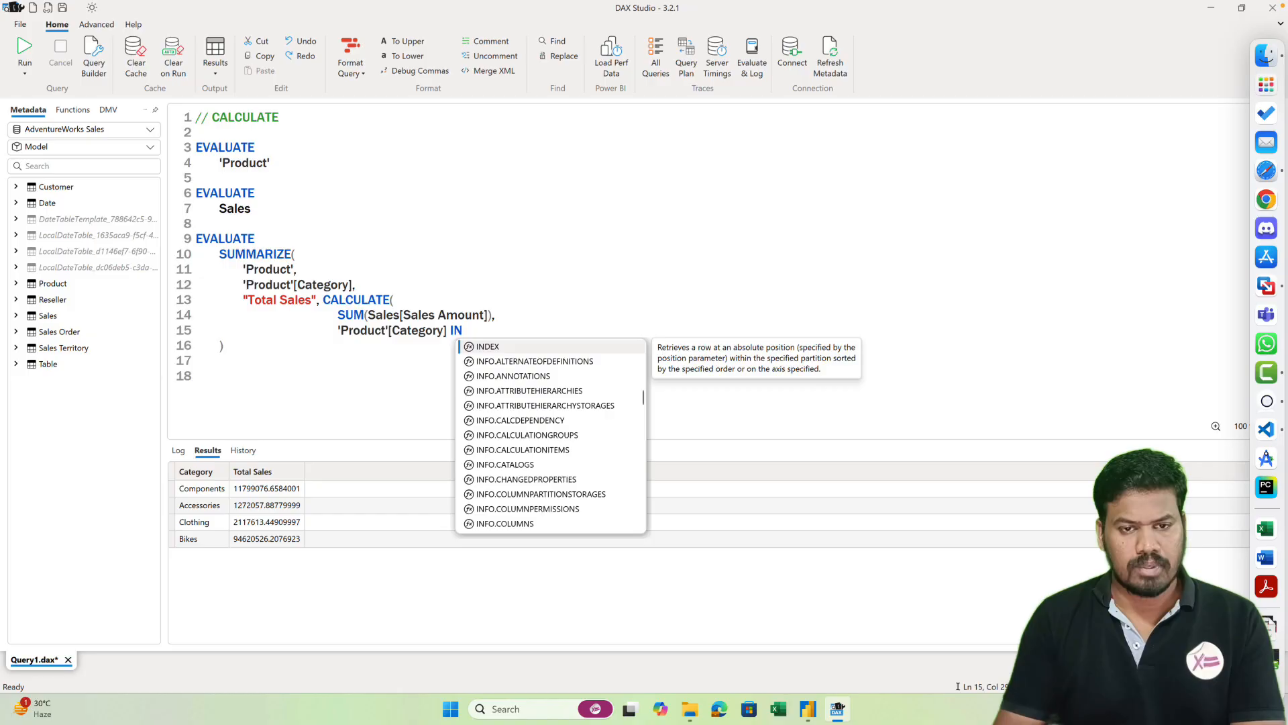
pyautogui.write('{}')
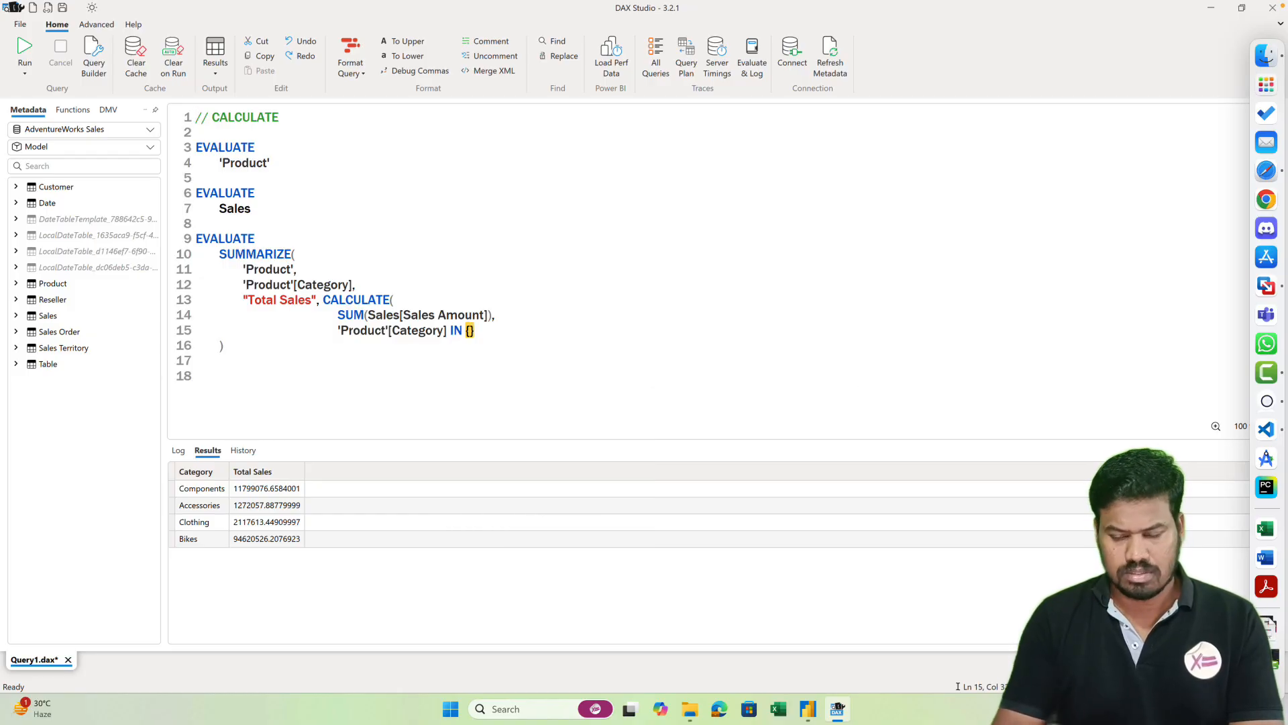
# - Fill the braces of the category filter with the values "Components" and "Accessories"
pyautogui.write('"Componen')
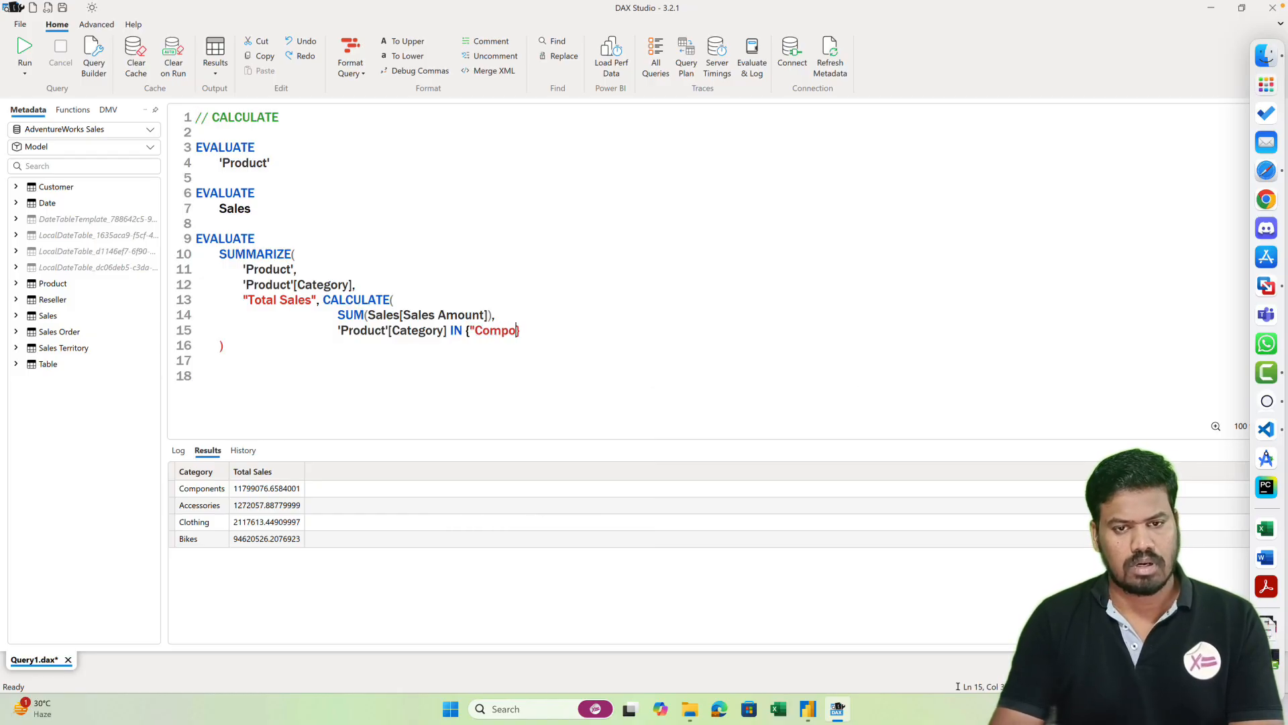
pyautogui.write('ts", ')
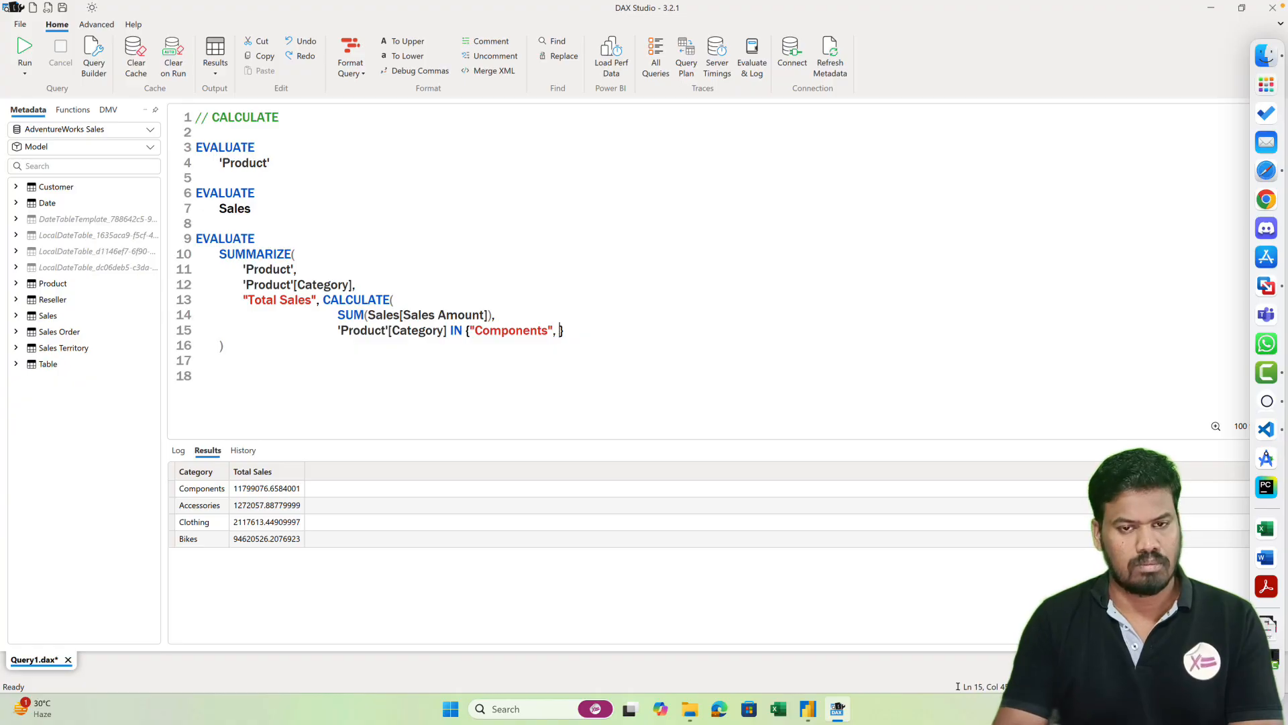
pyautogui.write('"Acc')
pyautogui.write('essories')
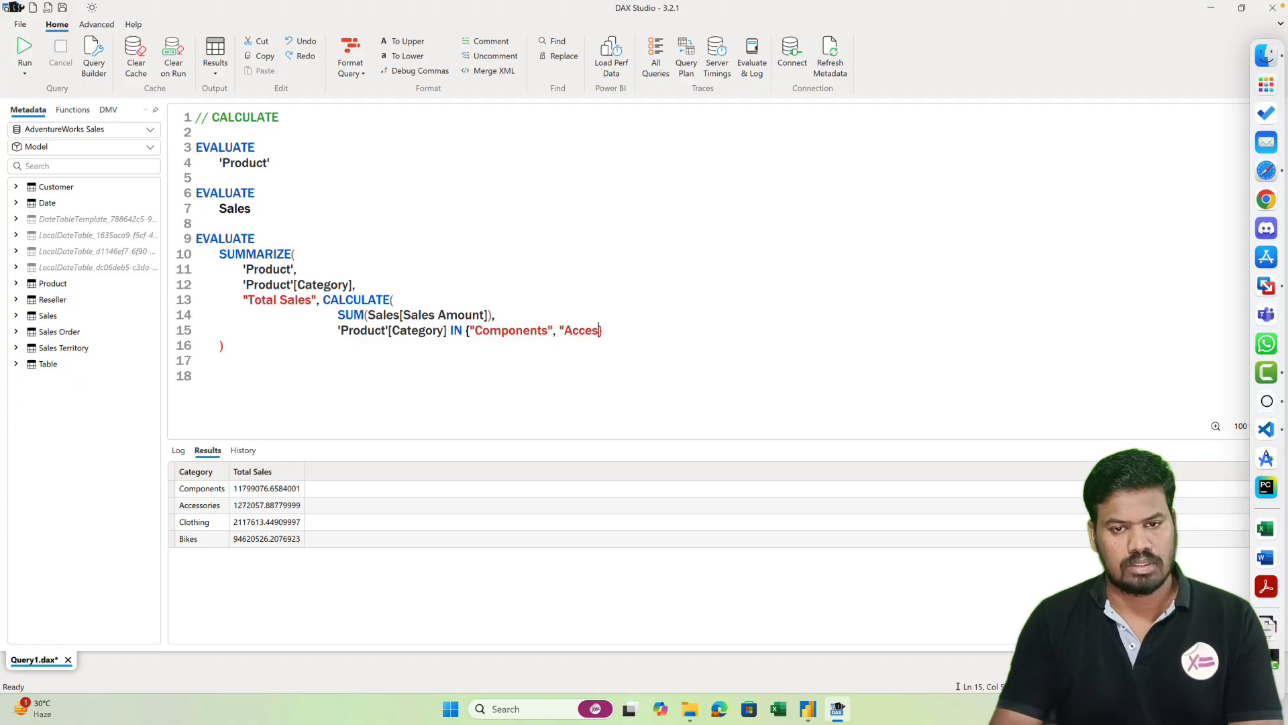
pyautogui.write('"')
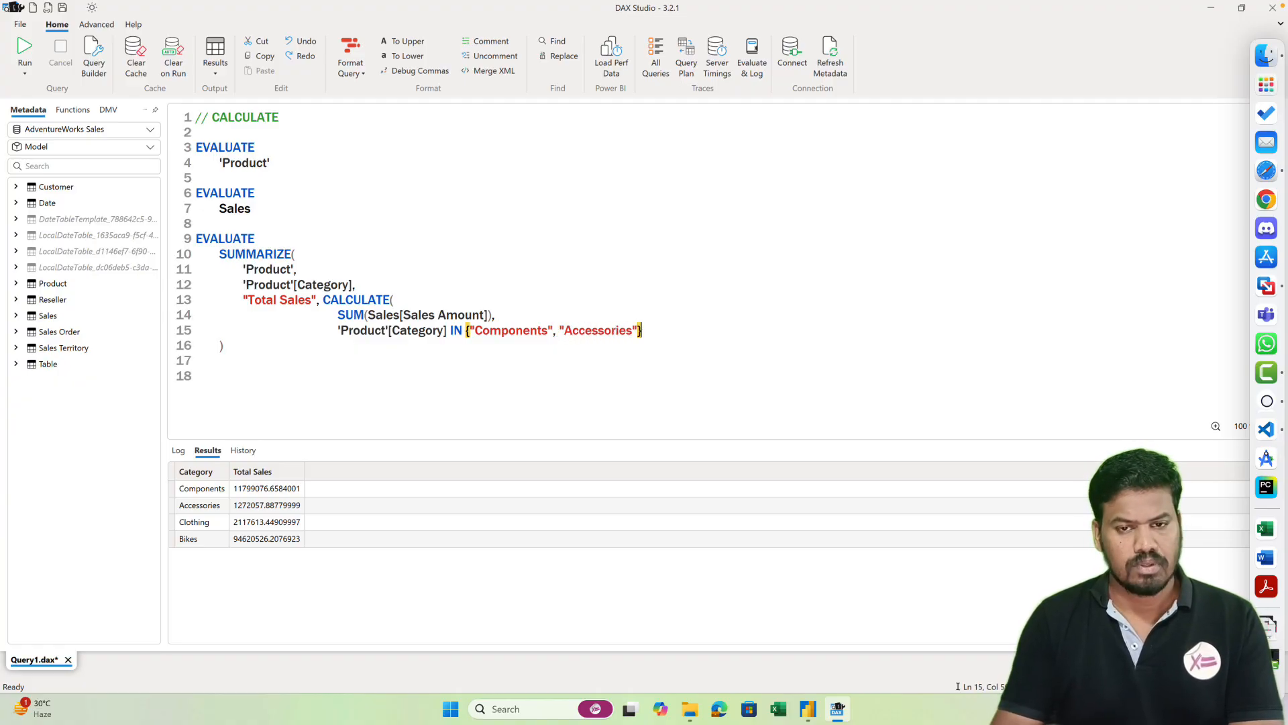
# - Close the CALCULATE parenthesis on its own line and run only the third EVALUATE query
pyautogui.press('Return')
pyautogui.press('BackSpace')
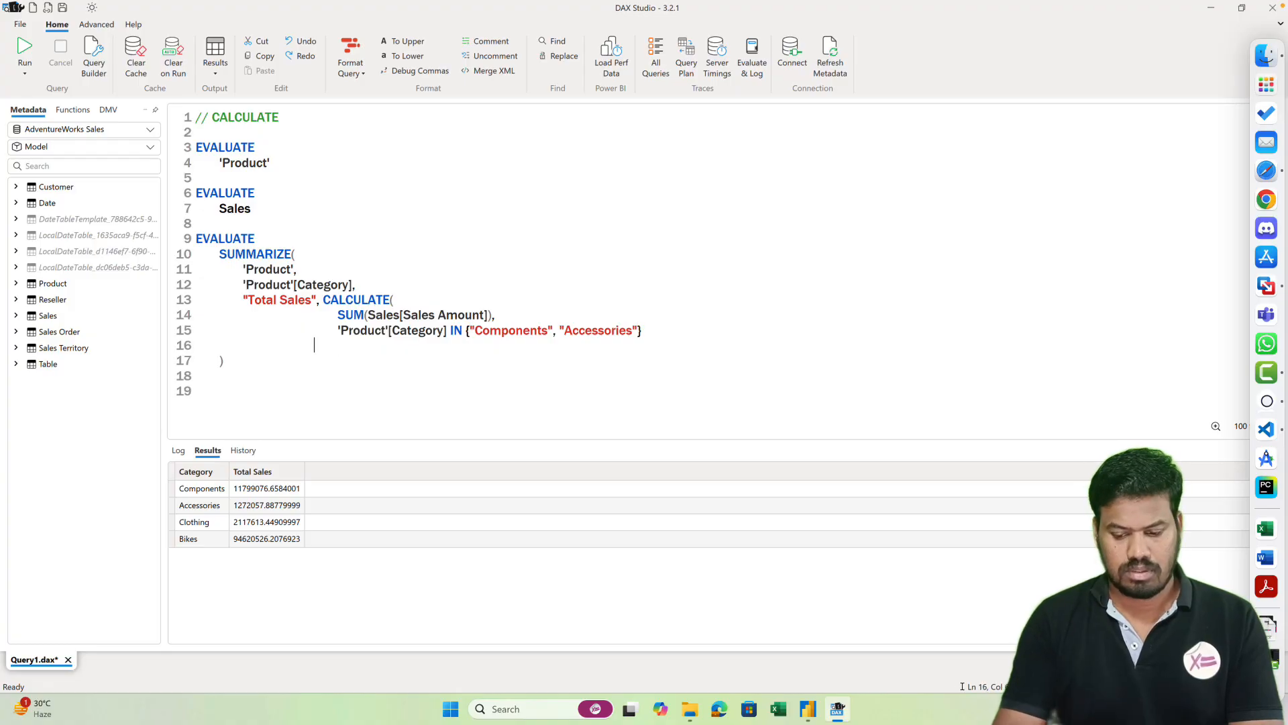
pyautogui.write(')')
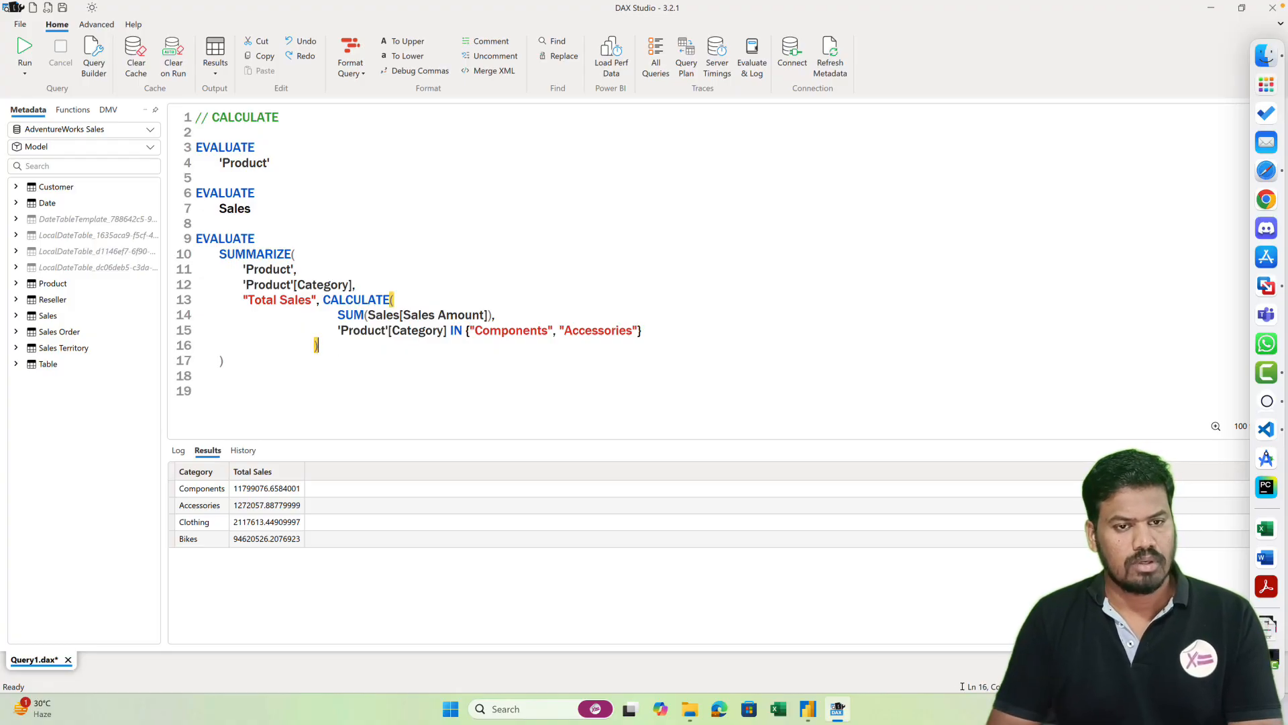
pyautogui.moveTo(243, 375); pyautogui.dragTo(198, 237)
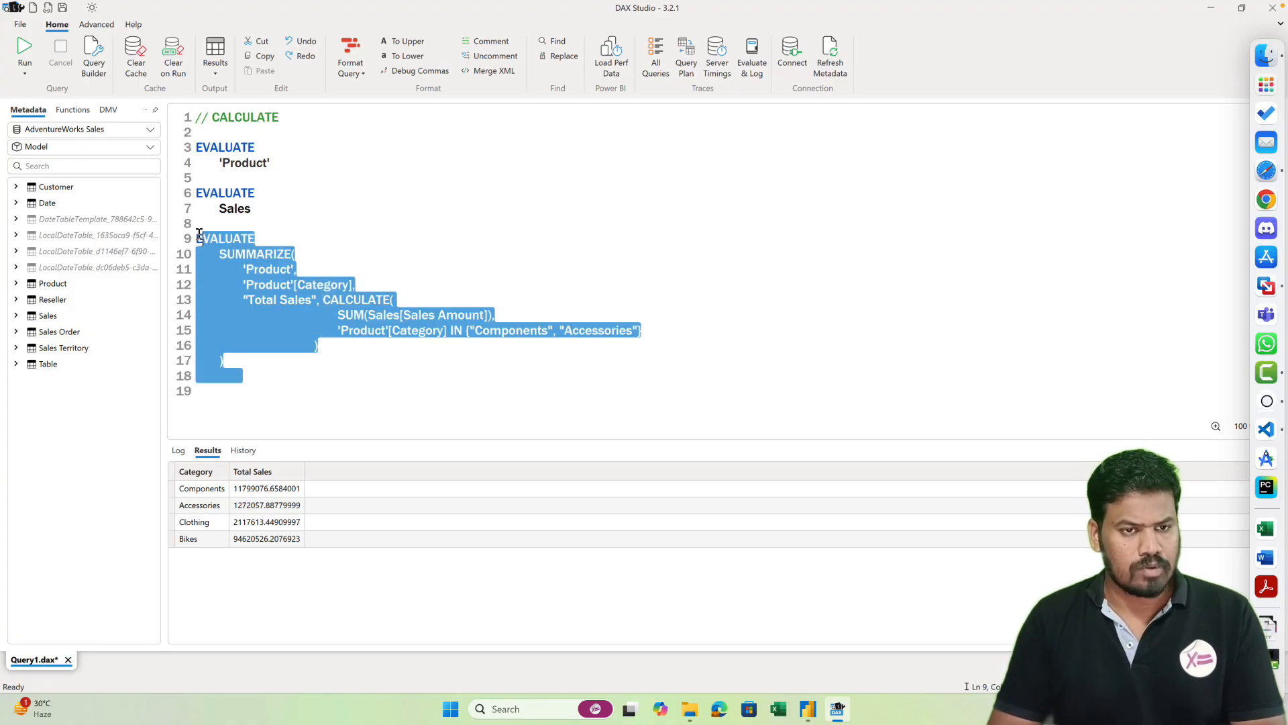
pyautogui.press('F5')
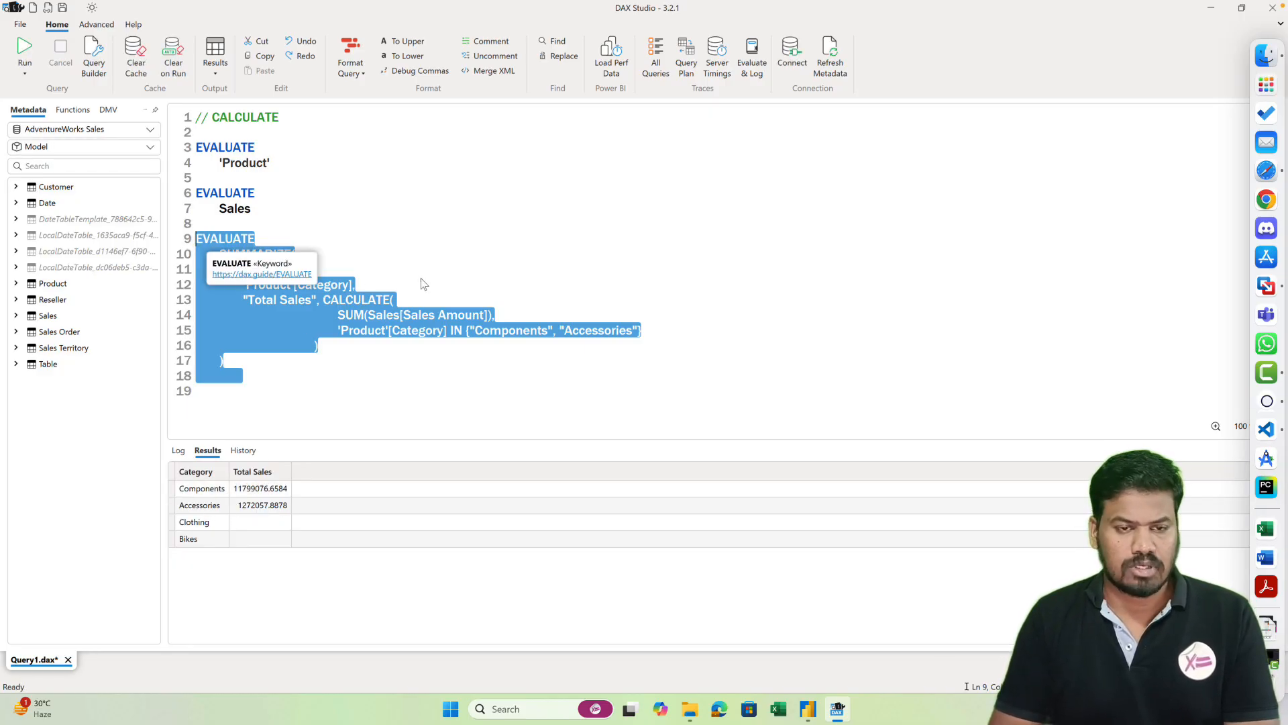
pyautogui.click(404, 393)
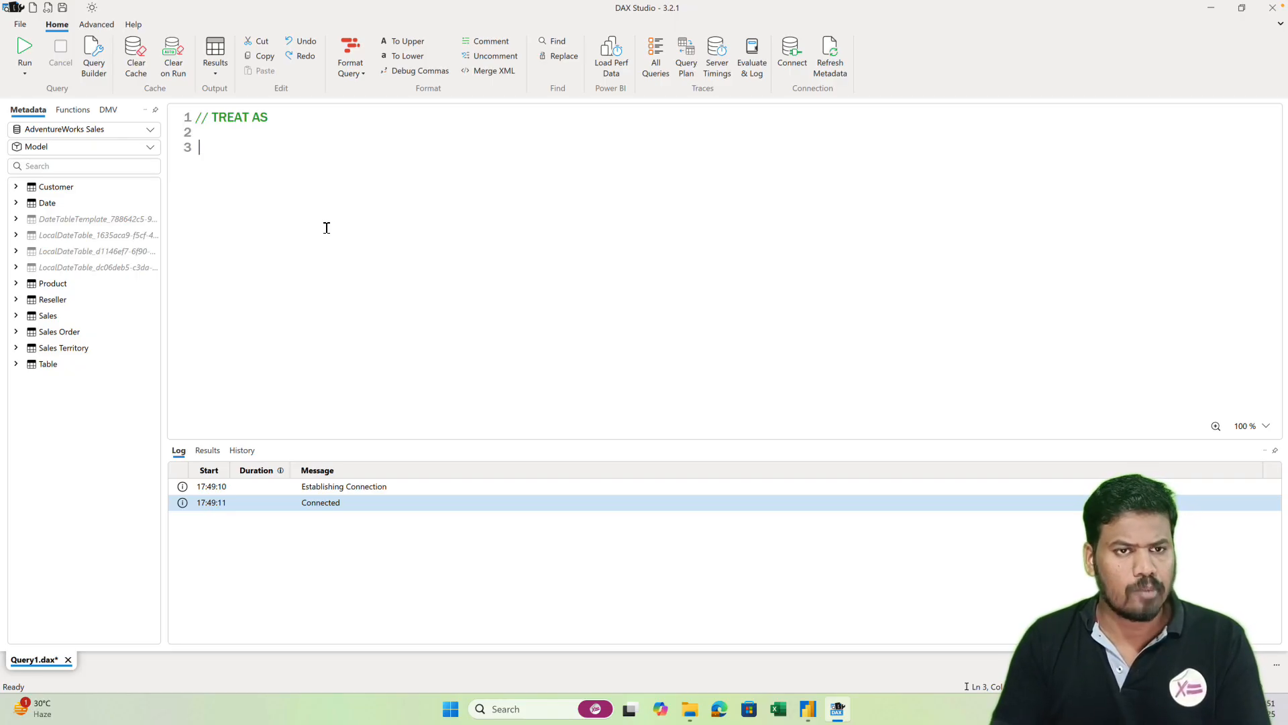
# - Below the TREAT AS comment, start an EVALUATE statement with SUMMARIZE( on its own line and 'Product', as its table argument
pyautogui.write('eva')
pyautogui.press('Tab')
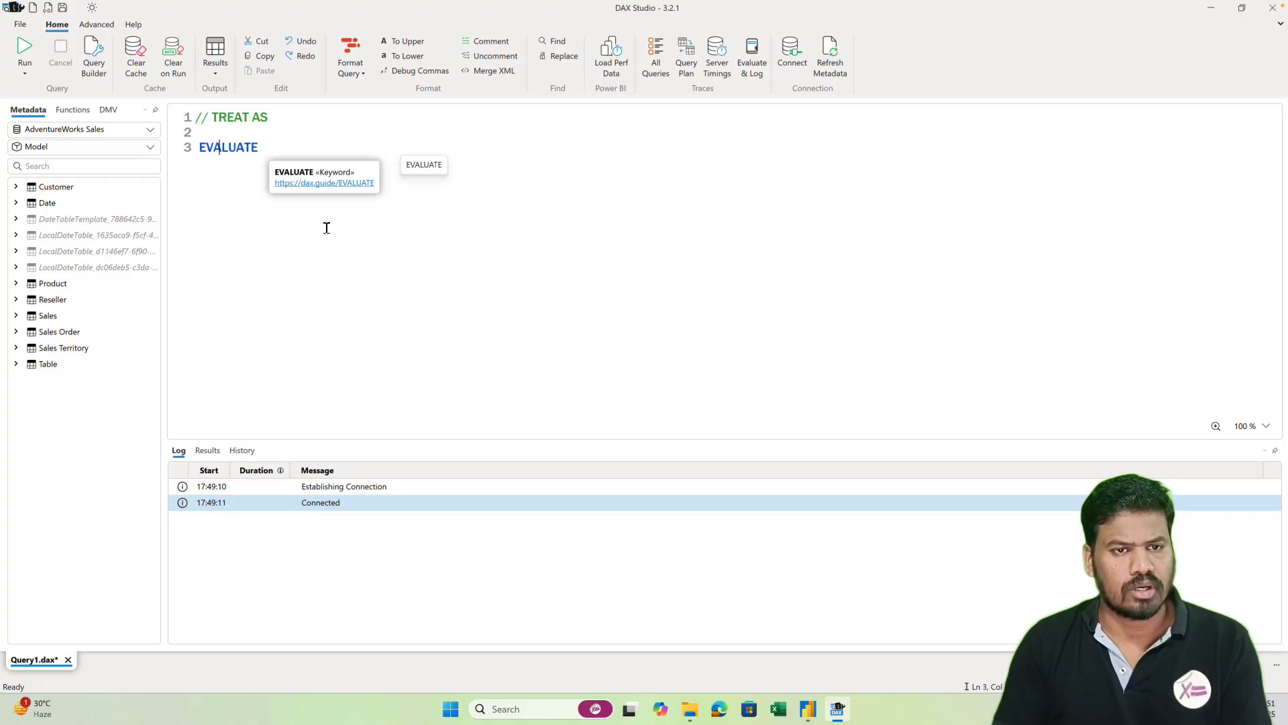
pyautogui.press('Return')
pyautogui.write('SUMM')
pyautogui.press('Tab')
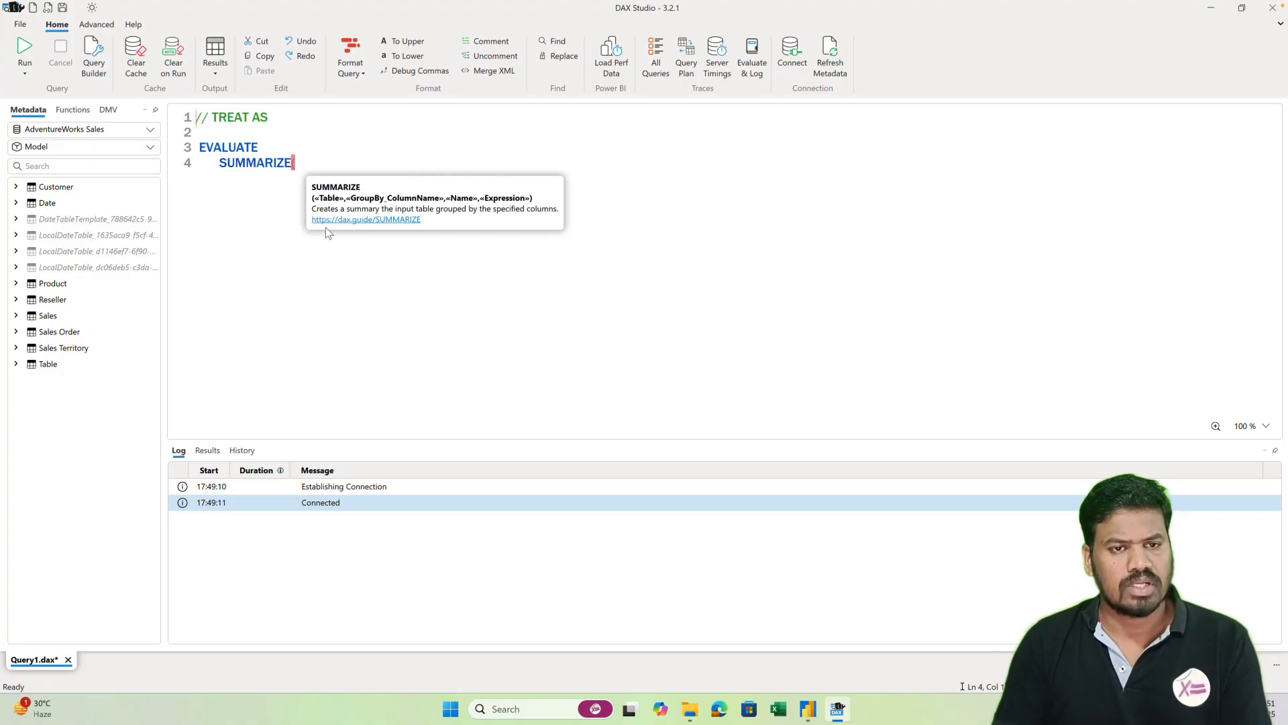
pyautogui.press('Return')
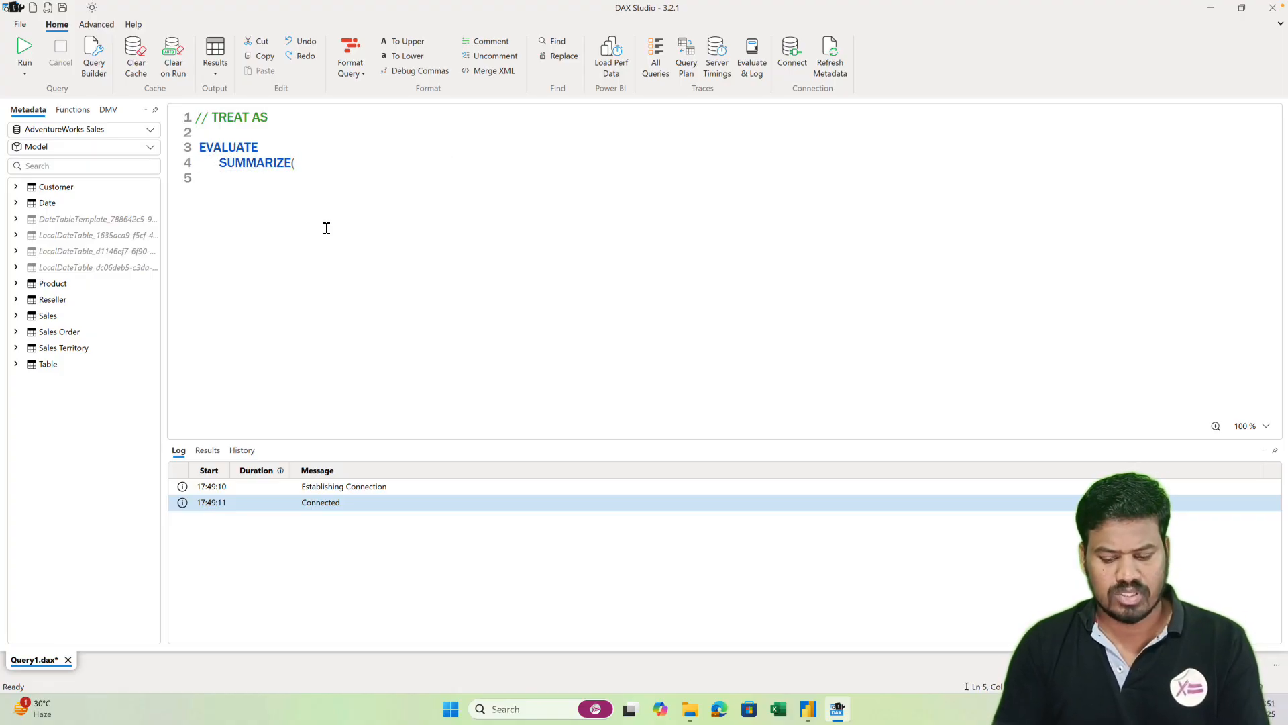
pyautogui.write("'Pr")
pyautogui.press('Tab')
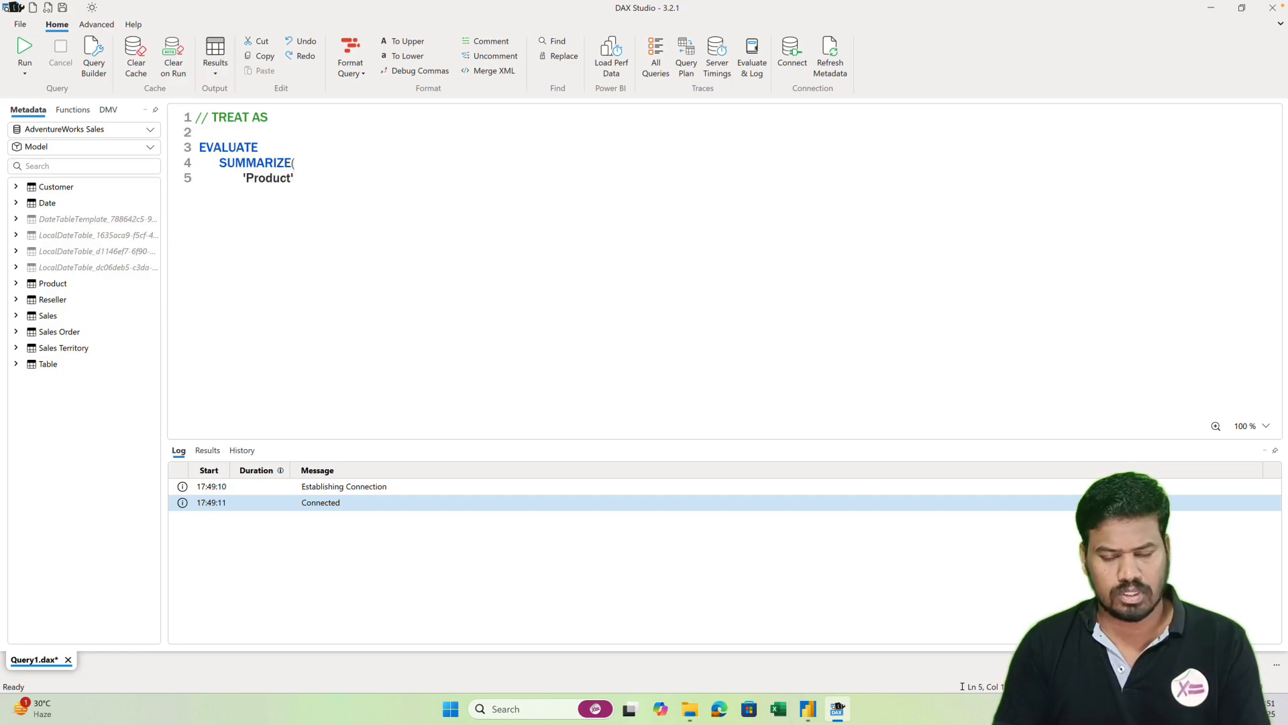
pyautogui.write(',')
pyautogui.press('Return')
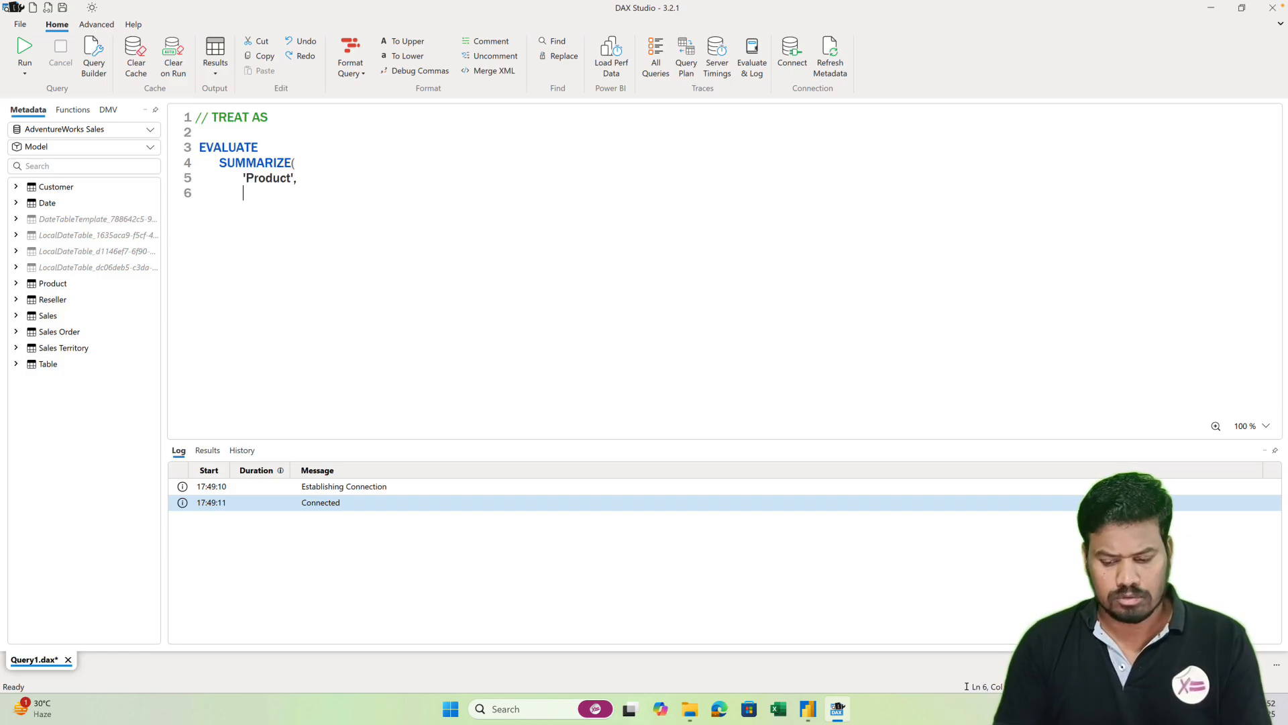
# - Add 'Product'[Category], as the grouping column of the SUMMARIZE on its own line
pyautogui.write("'Pro")
pyautogui.press('Tab')
pyautogui.write('[')
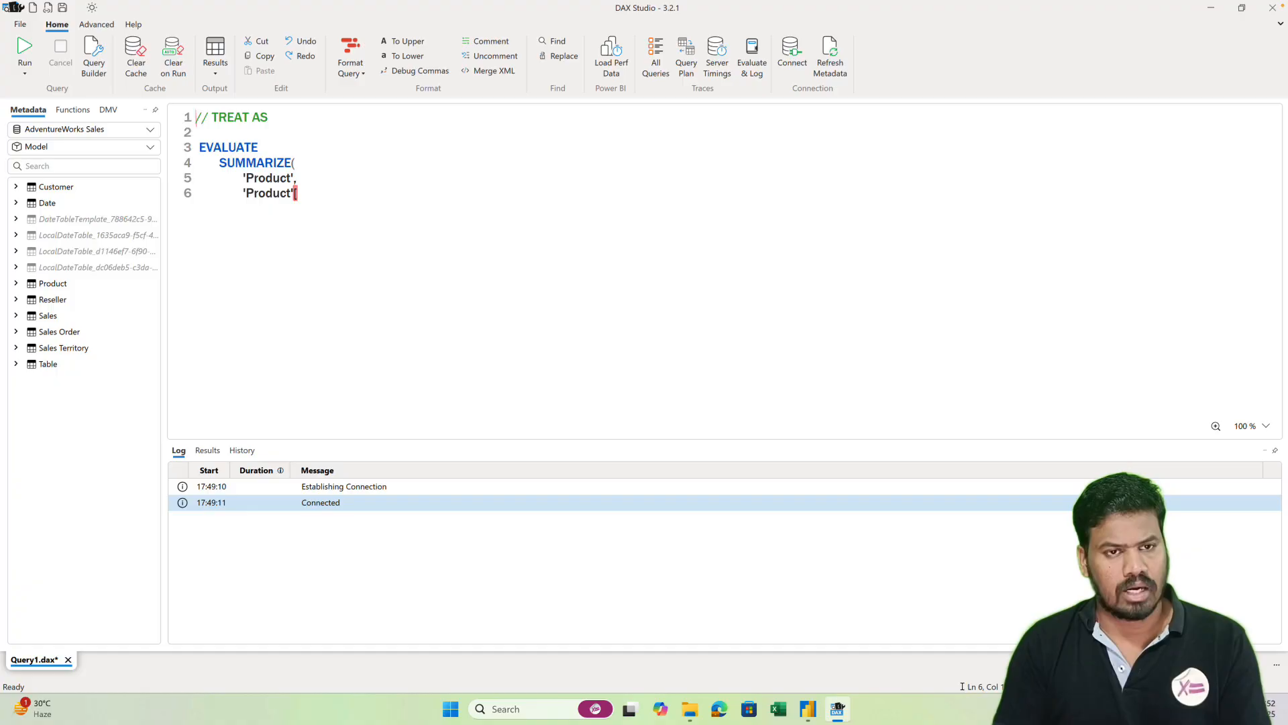
pyautogui.write('Ca')
pyautogui.press('Tab')
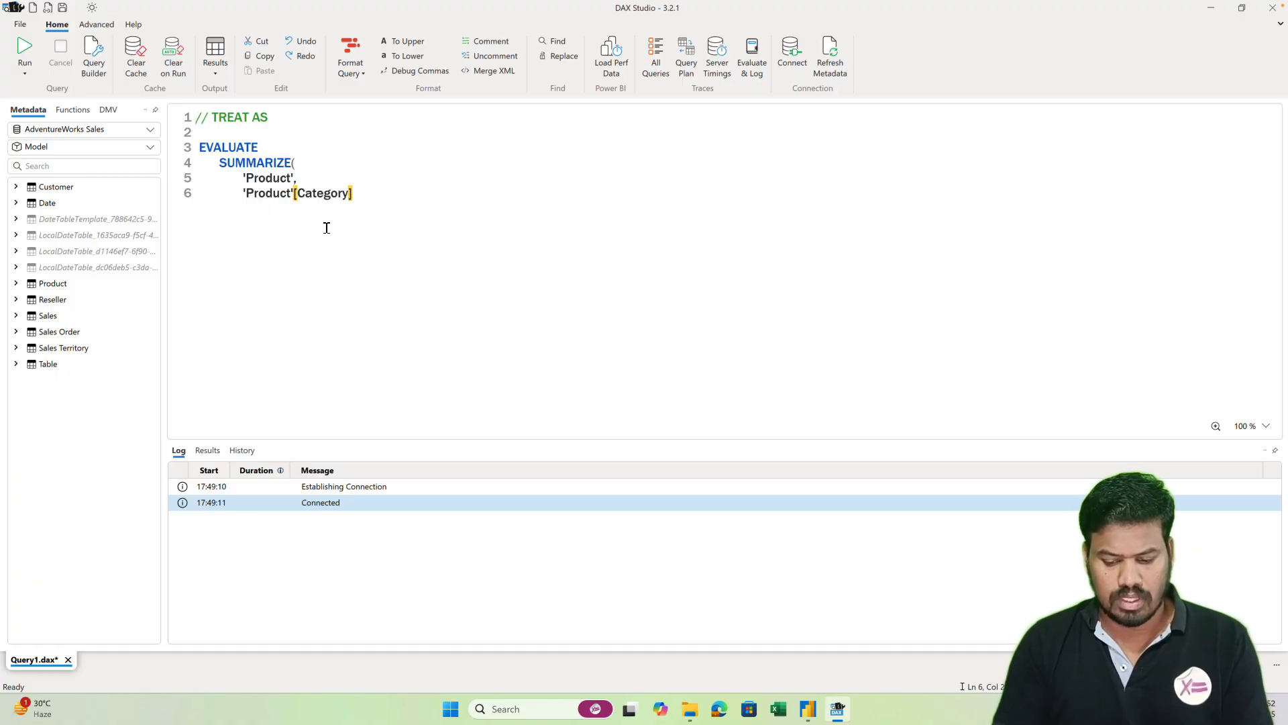
pyautogui.write(',')
pyautogui.press('Return')
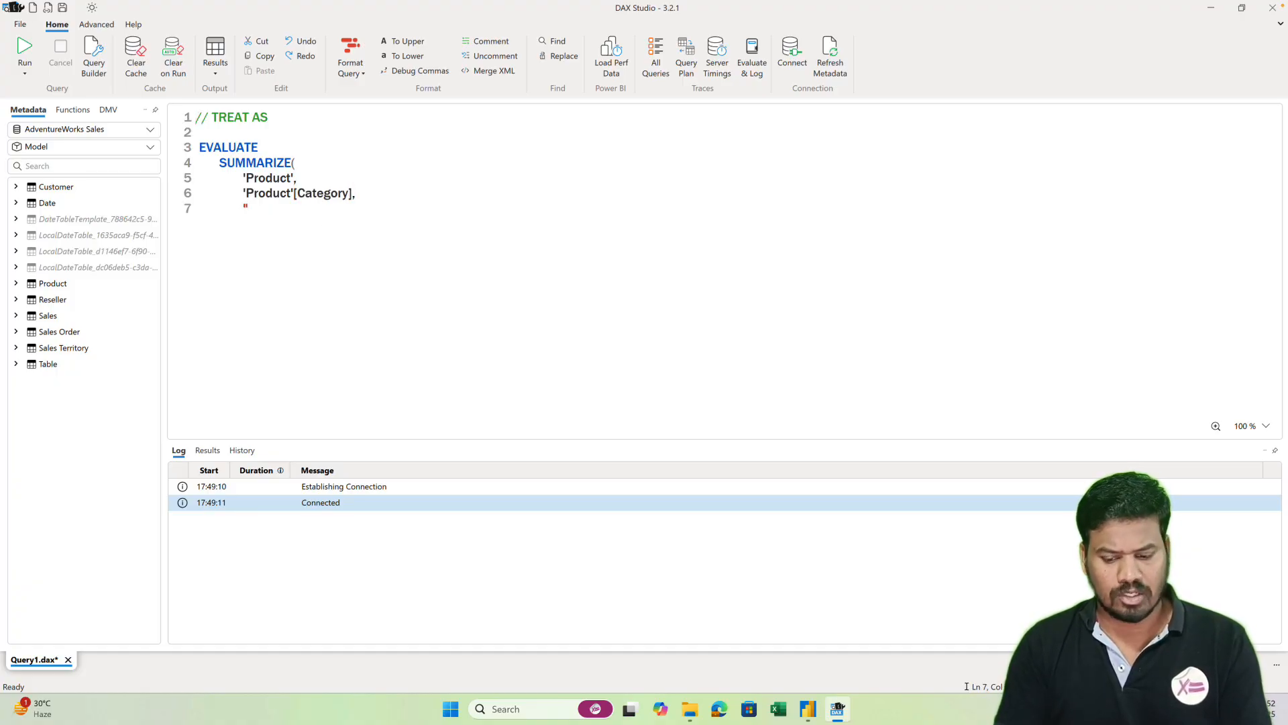
# - Add a "Total Sales" column defined as SUM(Sales[Sales Amount]) to the SUMMARIZE
pyautogui.write('"Total Sales')
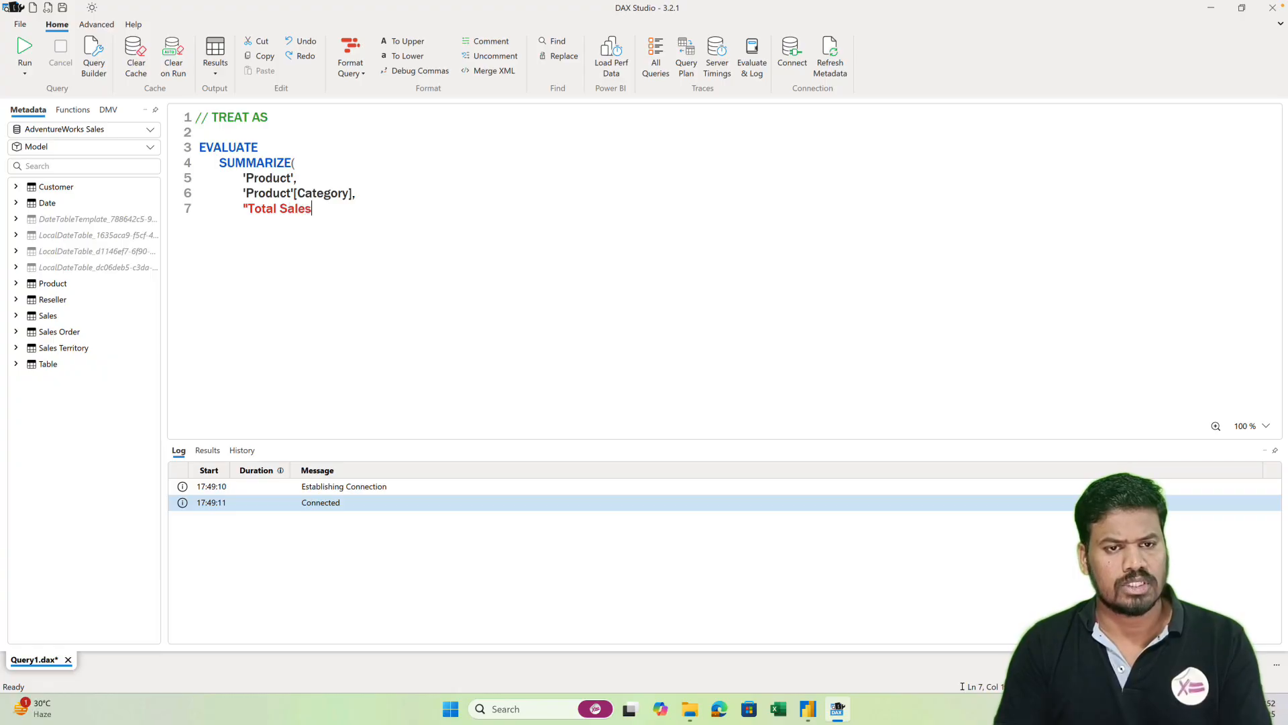
pyautogui.write('", SUM')
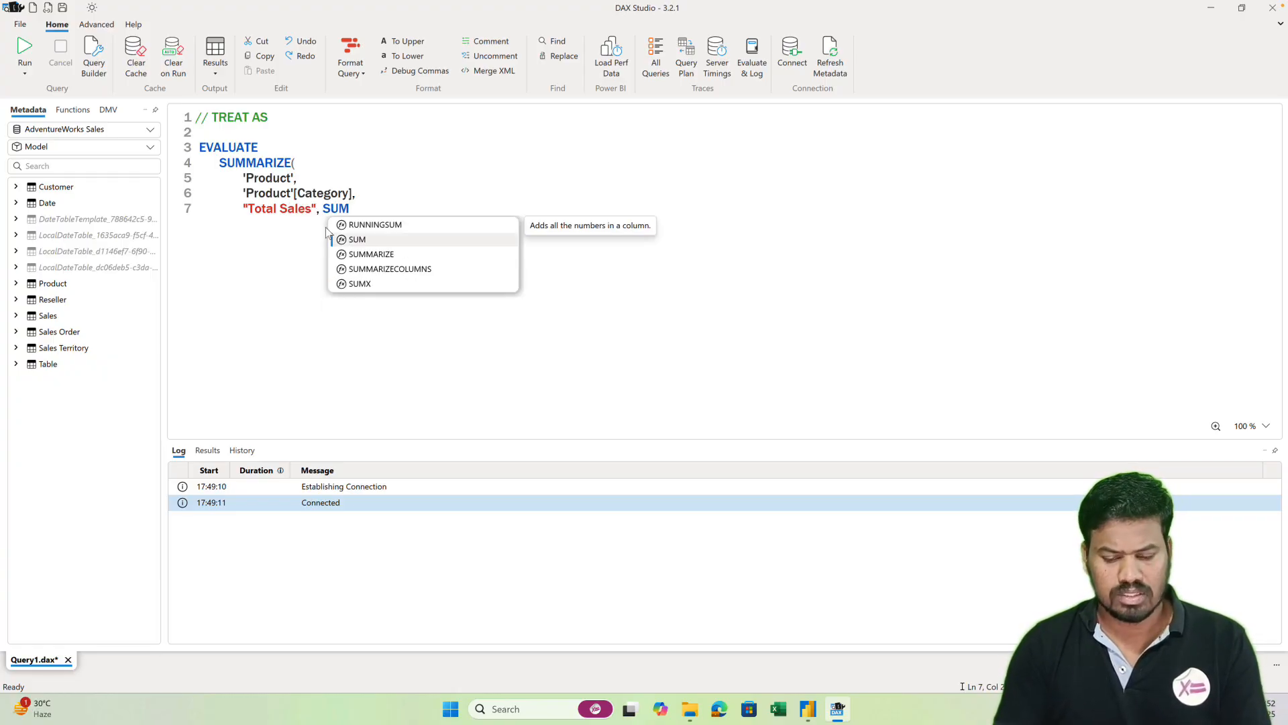
pyautogui.press('Escape')
pyautogui.write('(Sales')
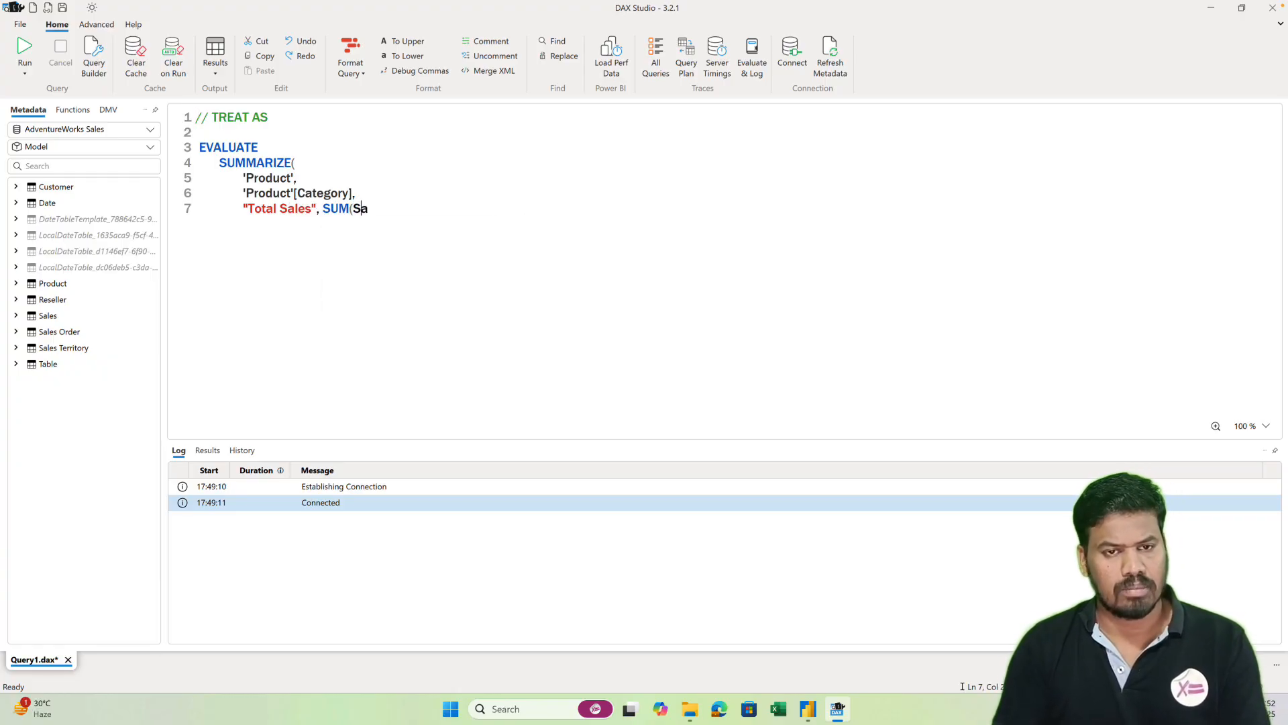
pyautogui.press('Escape')
pyautogui.write('[S')
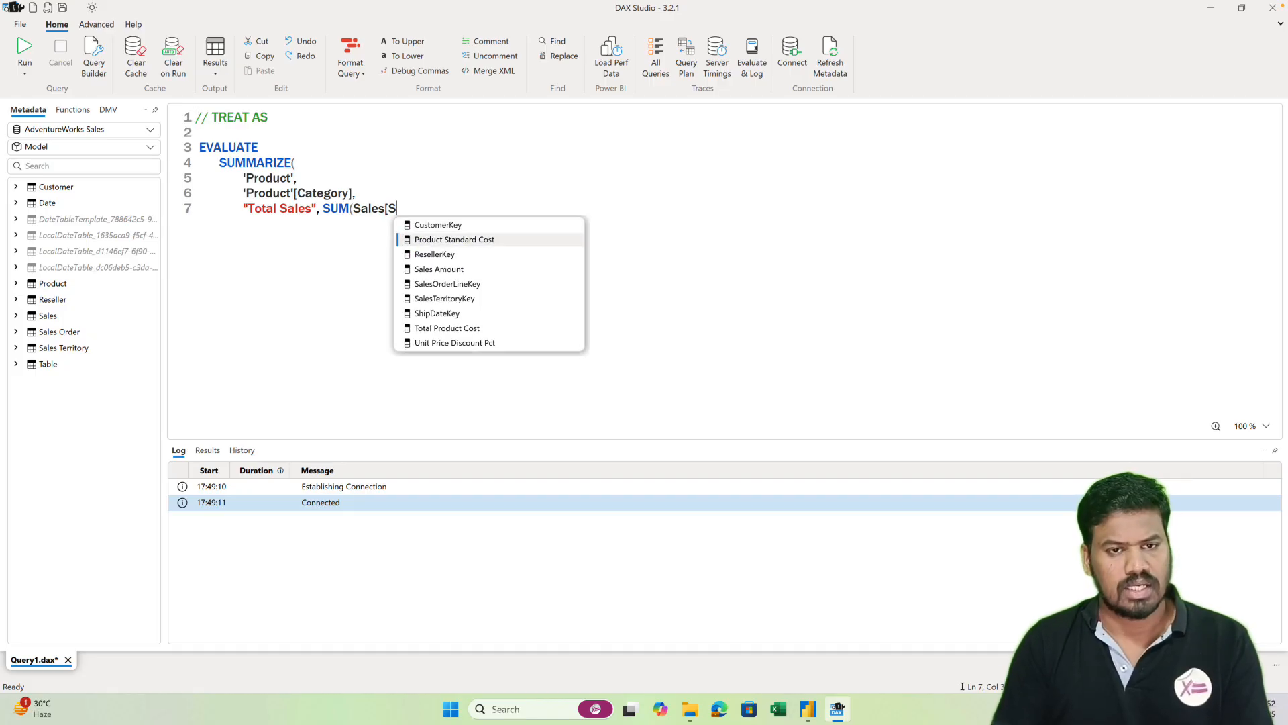
pyautogui.write('ales')
pyautogui.press('Tab')
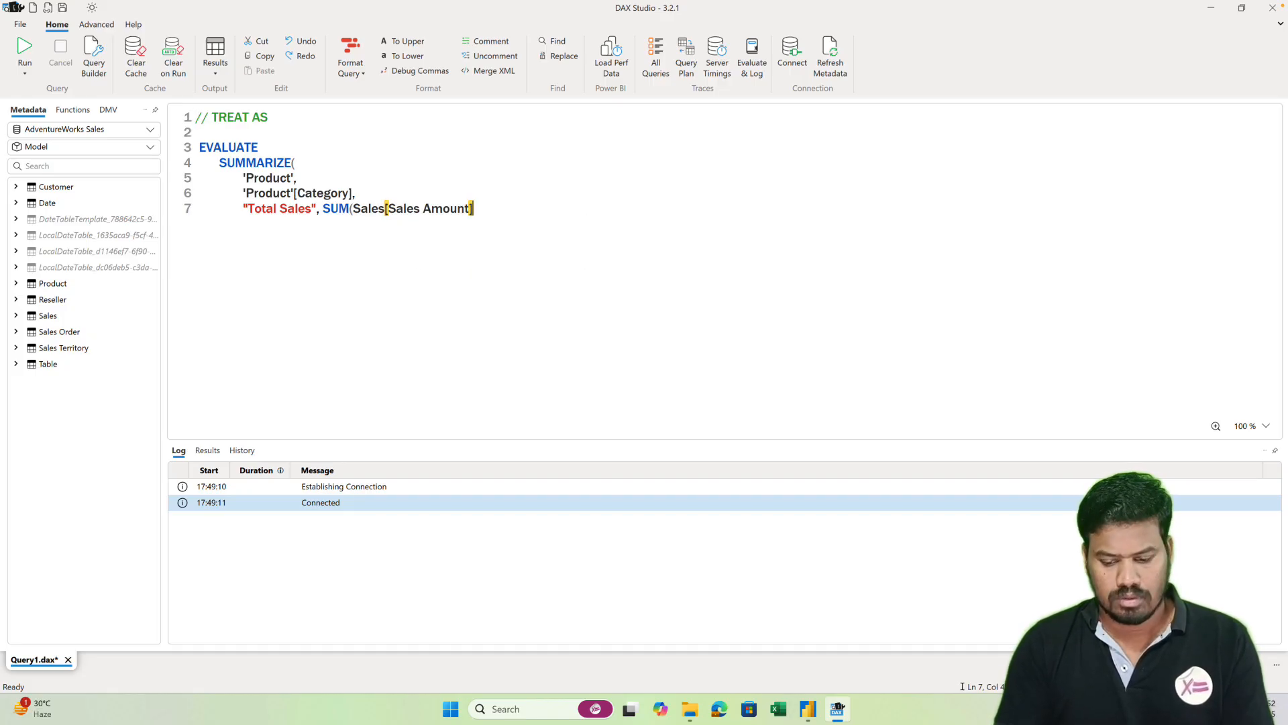
pyautogui.write(')')
# - Close the SUMMARIZE parenthesis on a new line and run the query
pyautogui.press('Return')
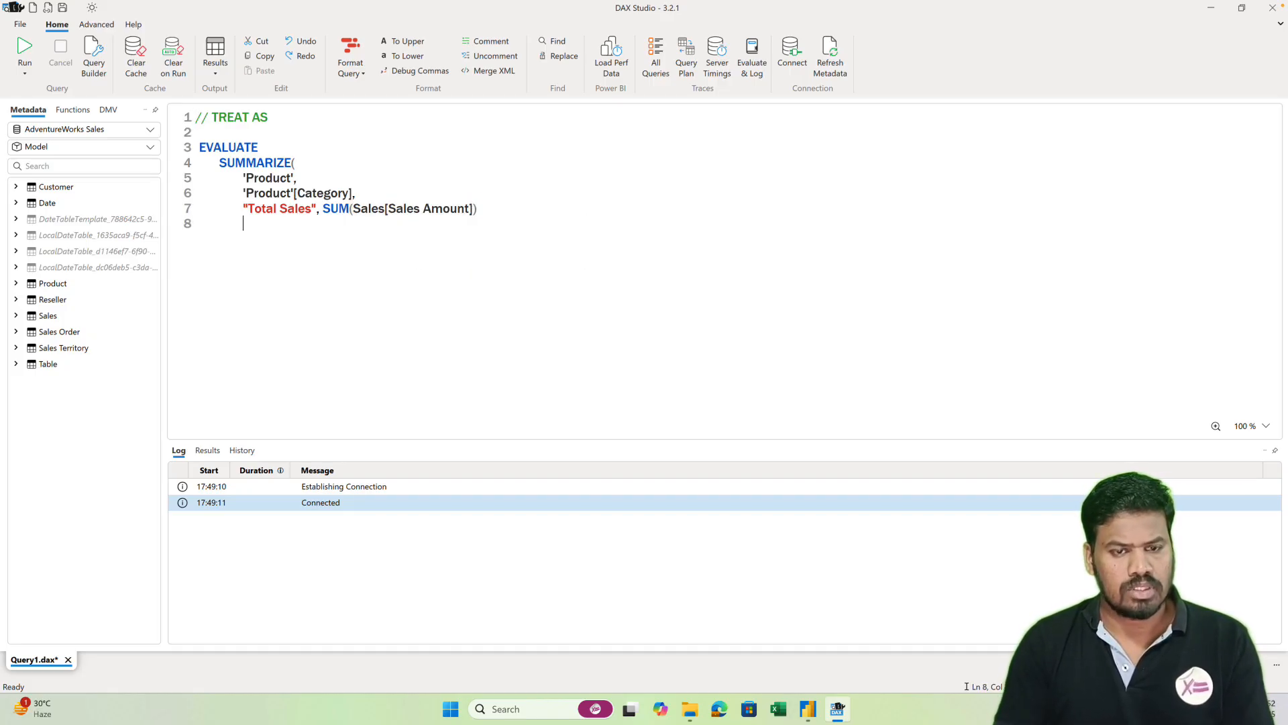
pyautogui.write(')')
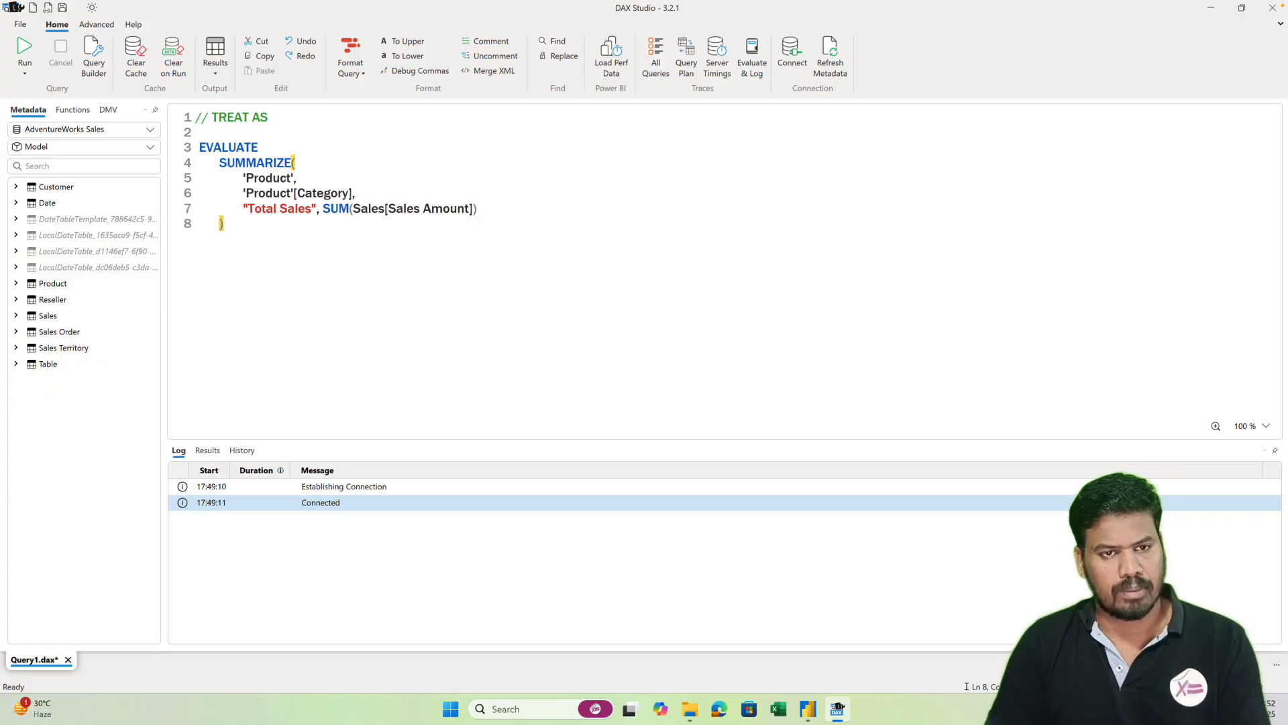
pyautogui.press('F5')
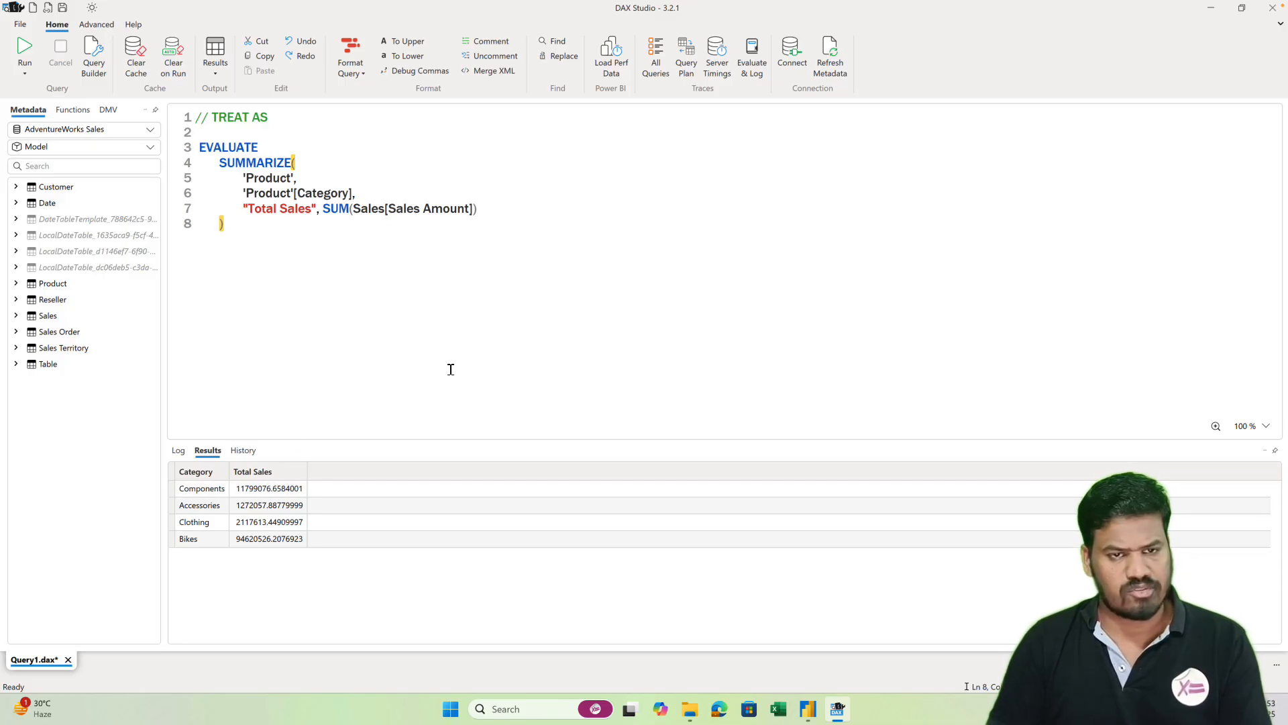
# - Insert CALCULATE( before the SUM in the "Total Sales" expression and move SUM(Sales[Sales Amount]) to an indented line below it
pyautogui.click(322, 207)
pyautogui.write('CAL')
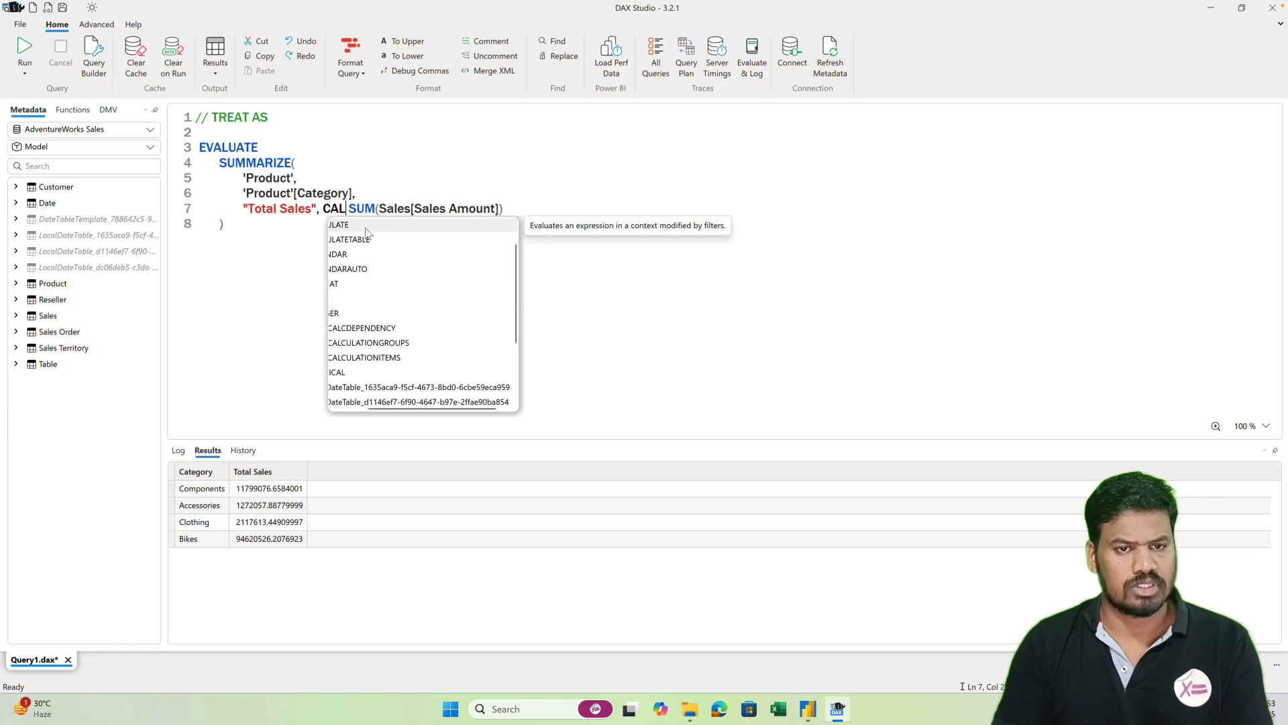
pyautogui.doubleClick(366, 229)
pyautogui.press('Return')
pyautogui.press('Tab')
pyautogui.press('Tab')
pyautogui.press('Tab')
pyautogui.press('Tab')
pyautogui.press('Tab')
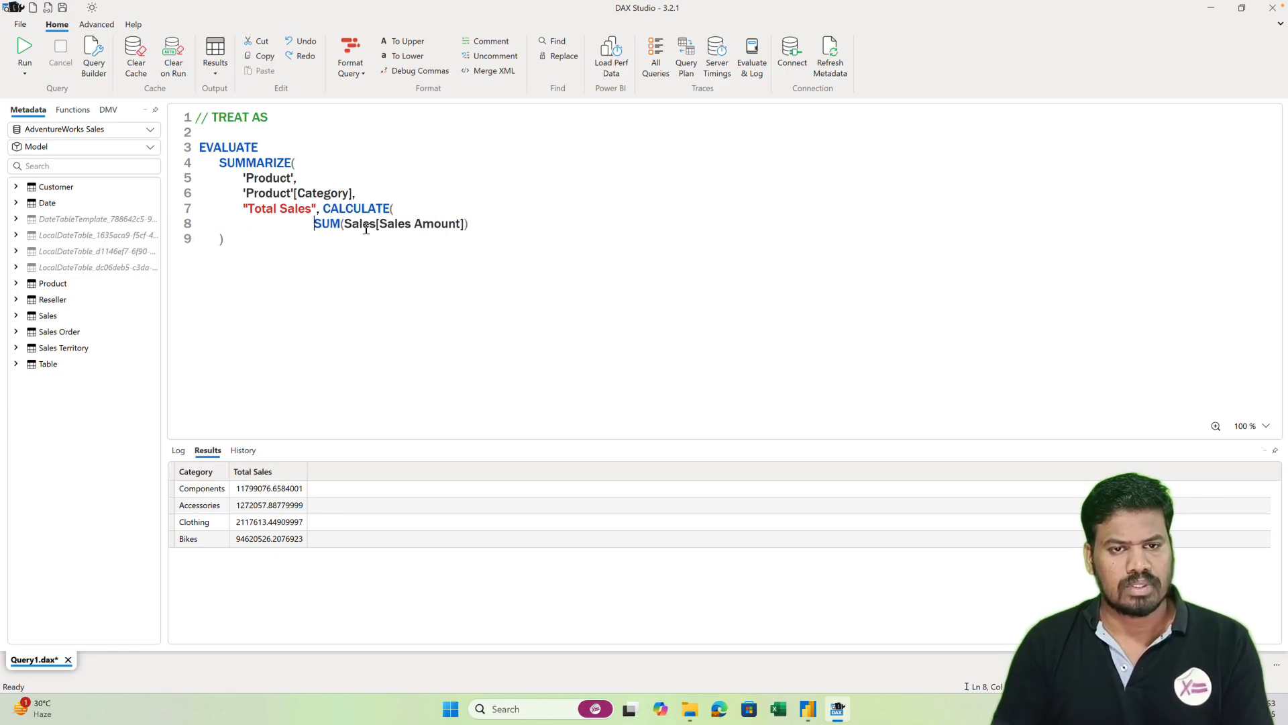
pyautogui.press('BackSpace')
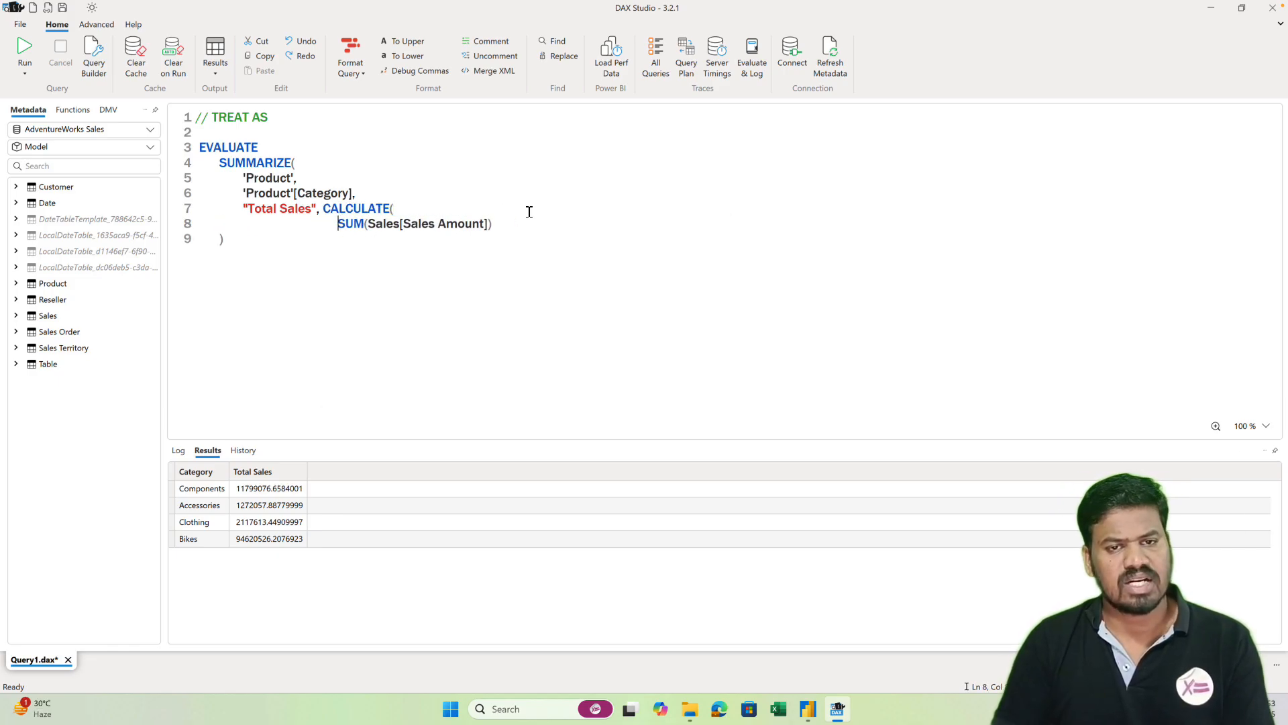
# - Add a comma after SUM(Sales[Sales Amount]) and start a TREATAS( filter argument on a new line
pyautogui.click(495, 223)
pyautogui.write(',')
pyautogui.press('Return')
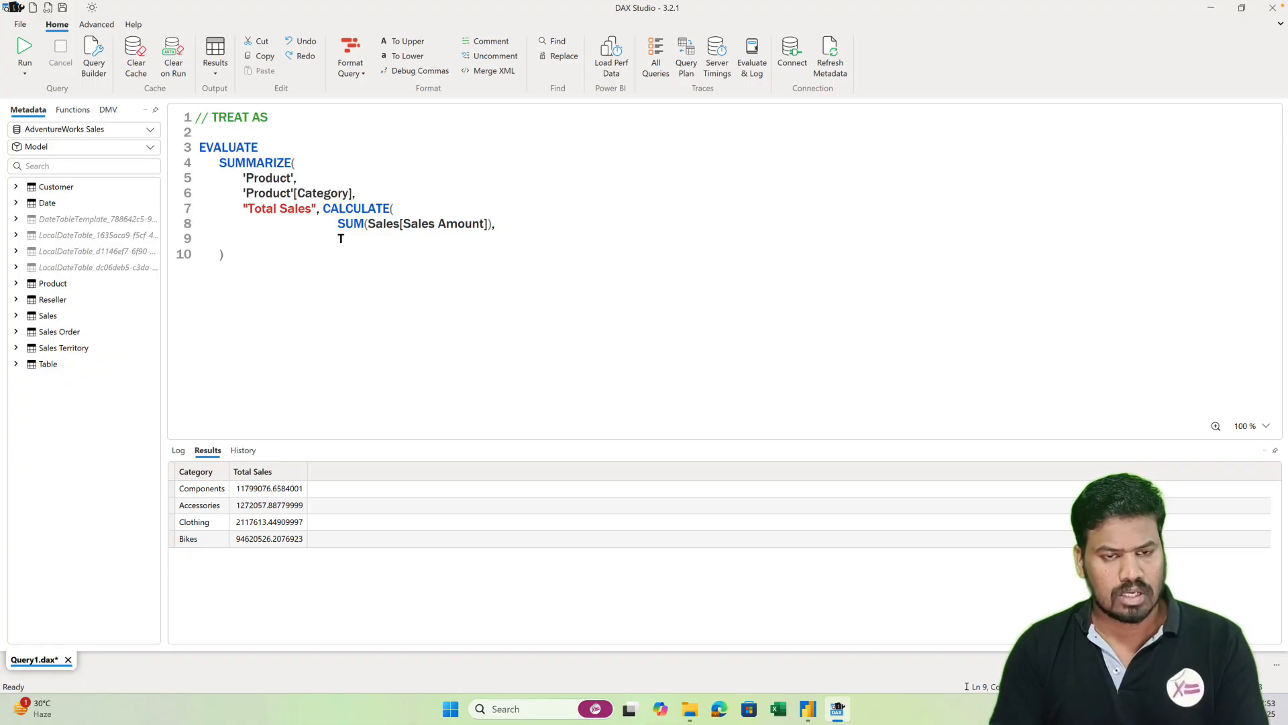
pyautogui.write('REATAS(')
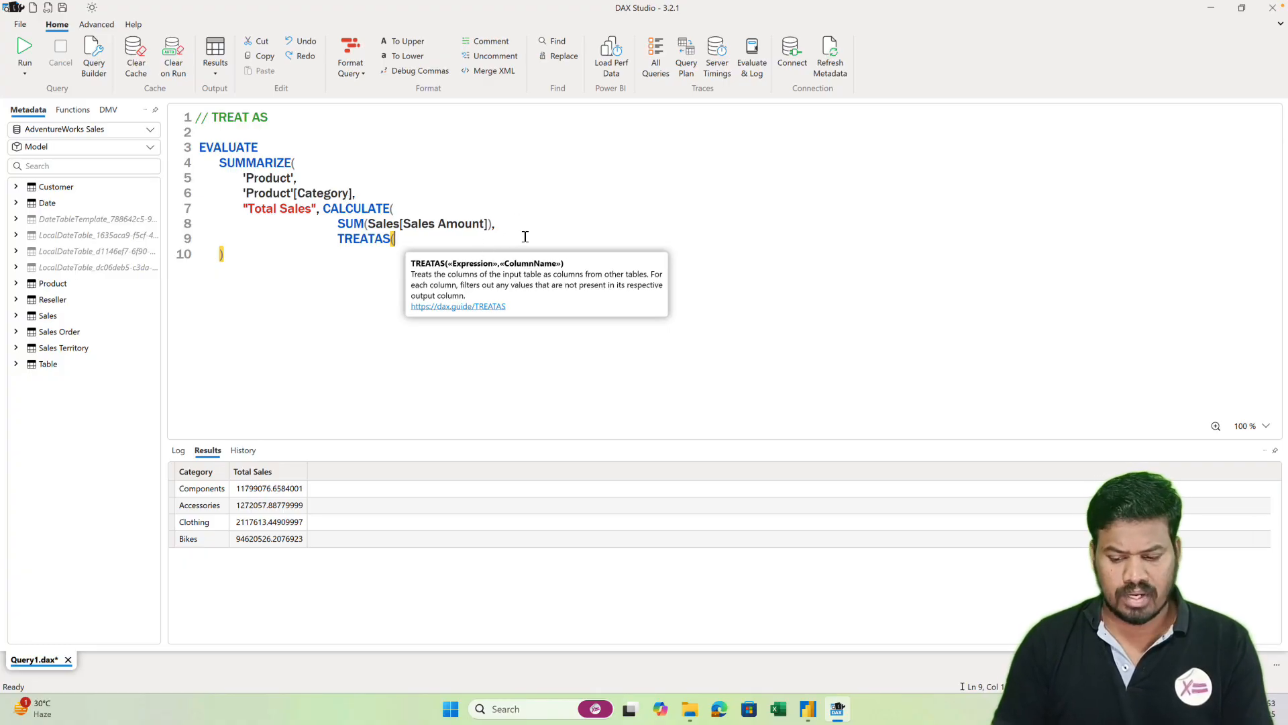
# - Enter the value list {"Components", "Accessories"} as the first argument of TREATAS
pyautogui.write('{')
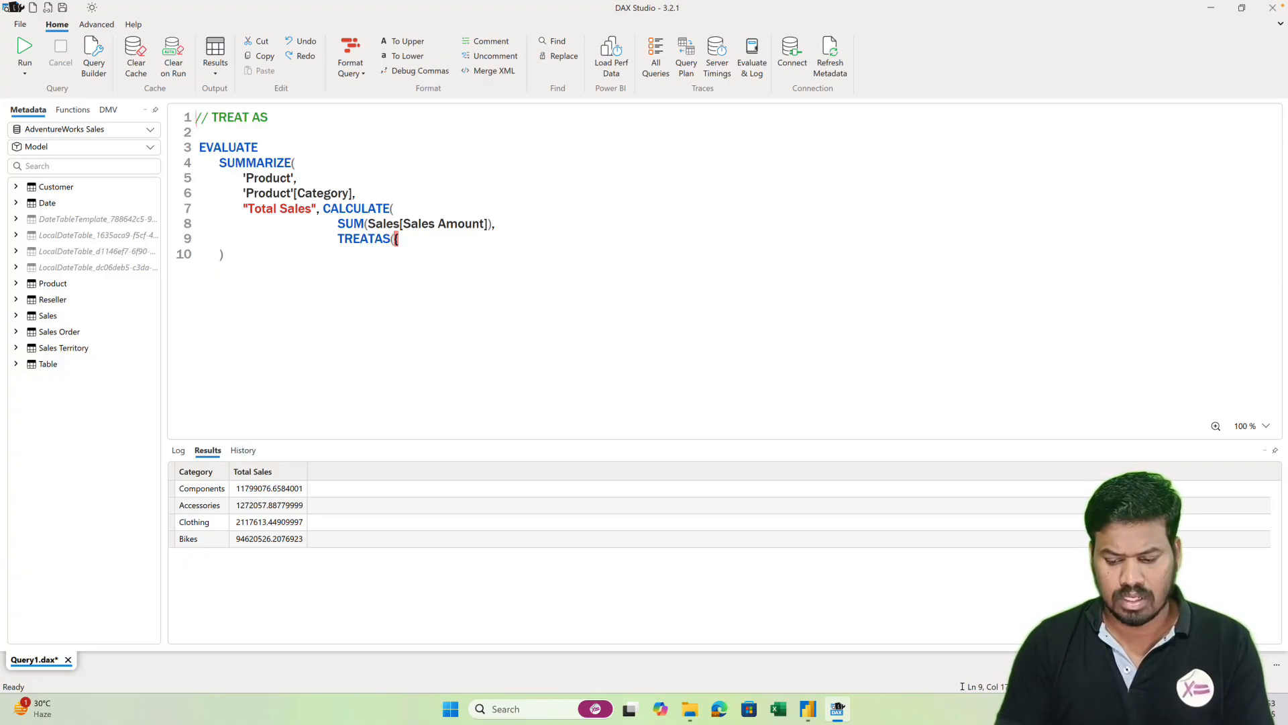
pyautogui.write('"')
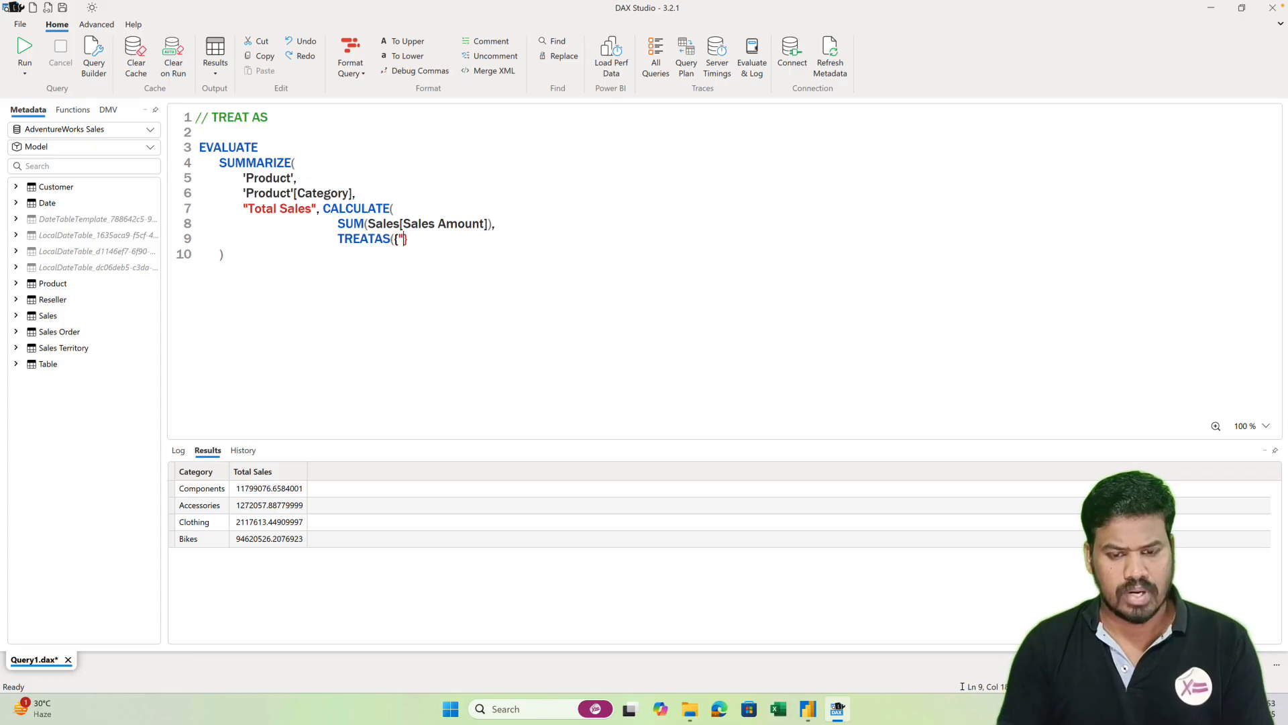
pyautogui.write('Components')
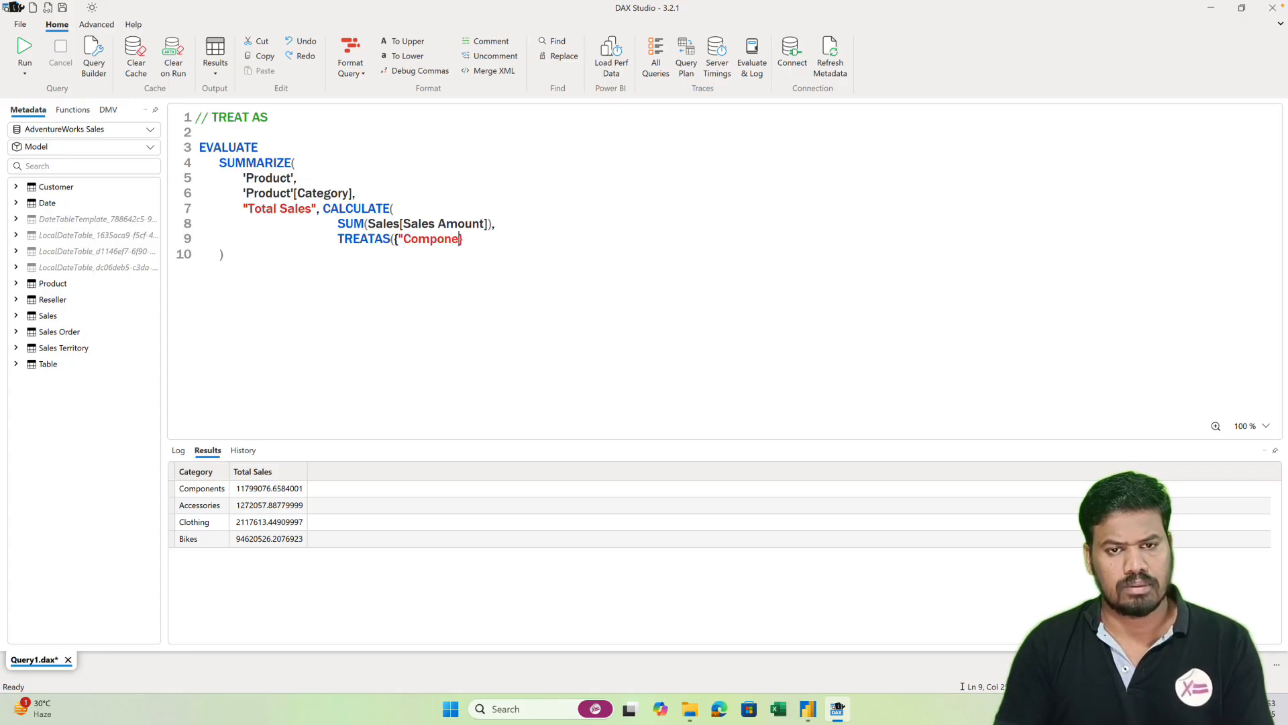
pyautogui.write('", ')
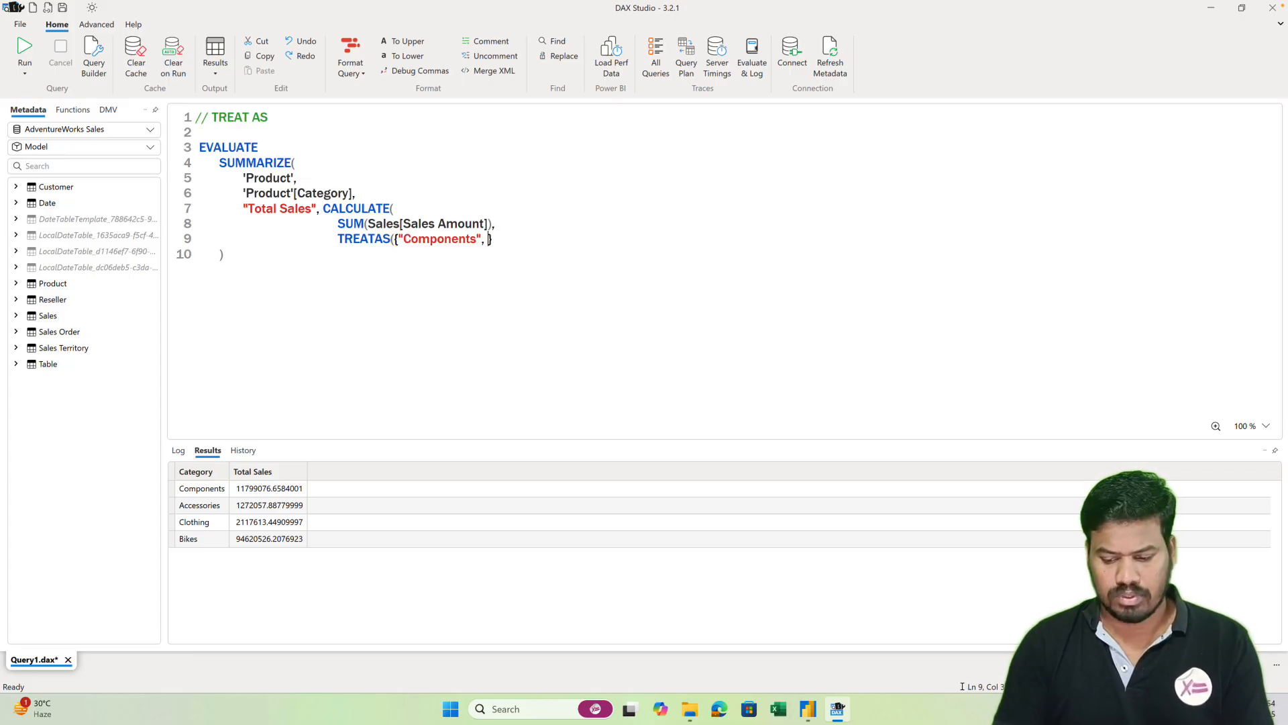
pyautogui.write('"Acces')
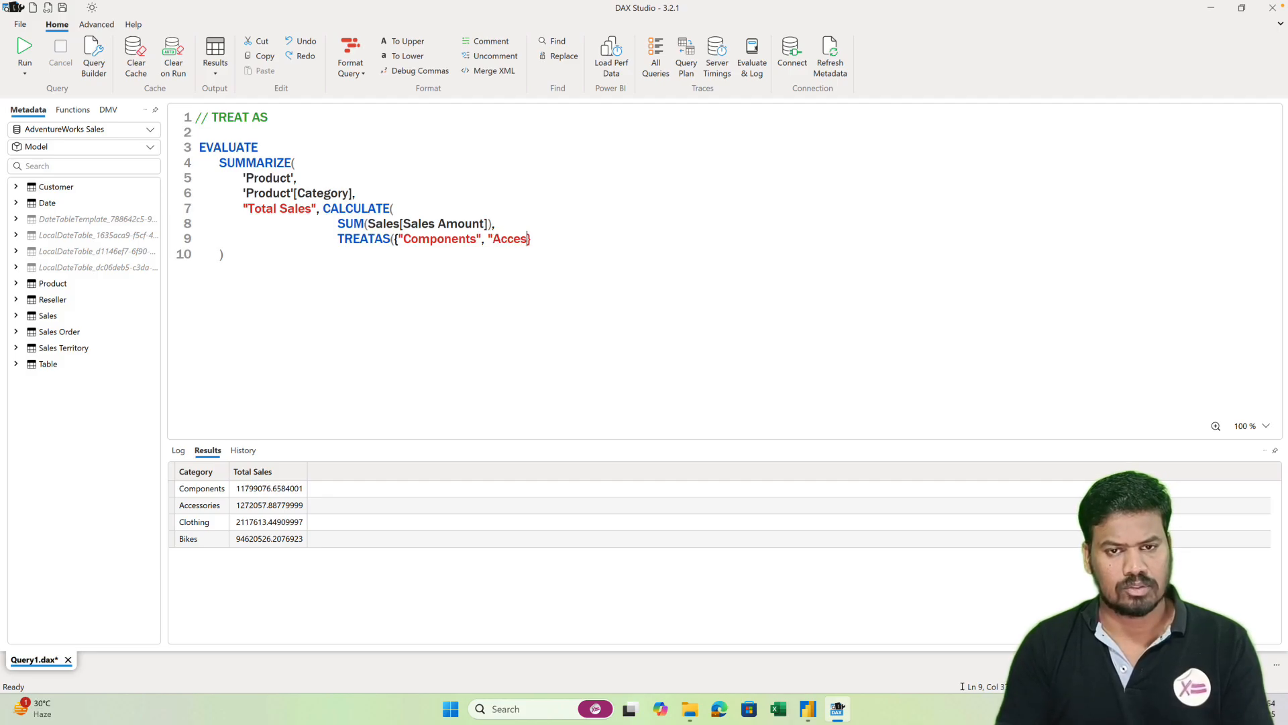
pyautogui.write('sories')
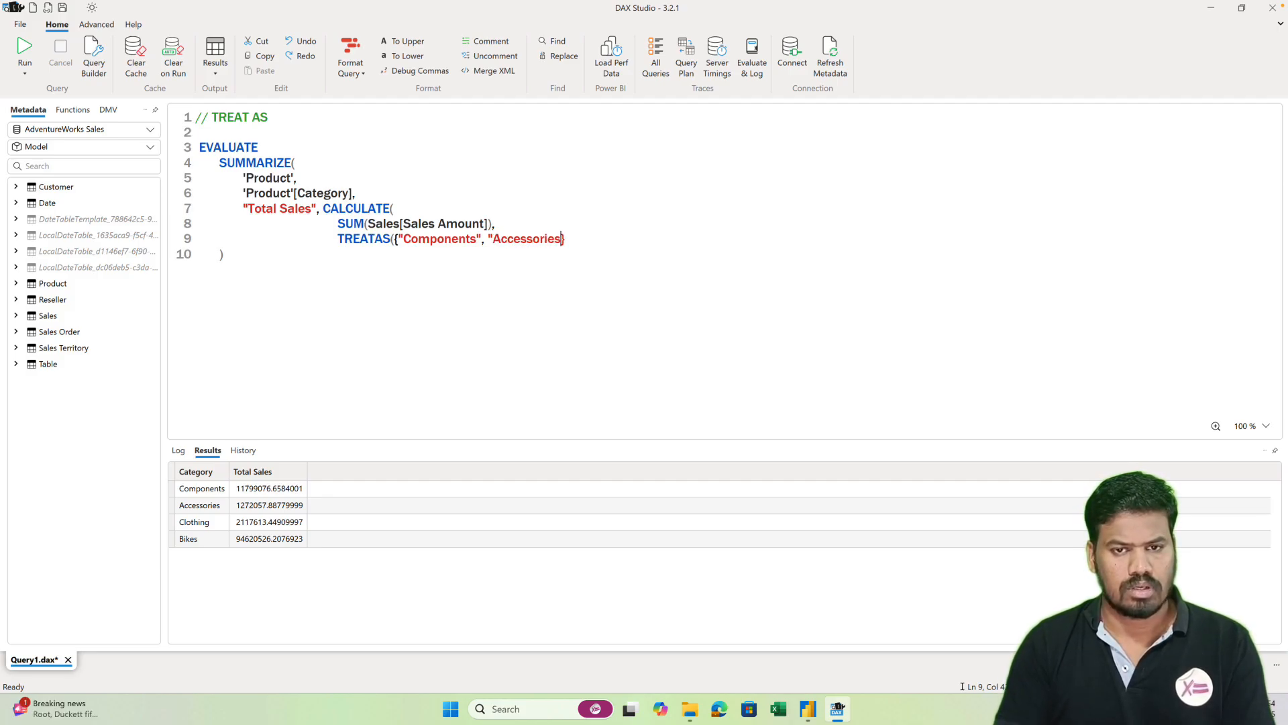
pyautogui.write('"')
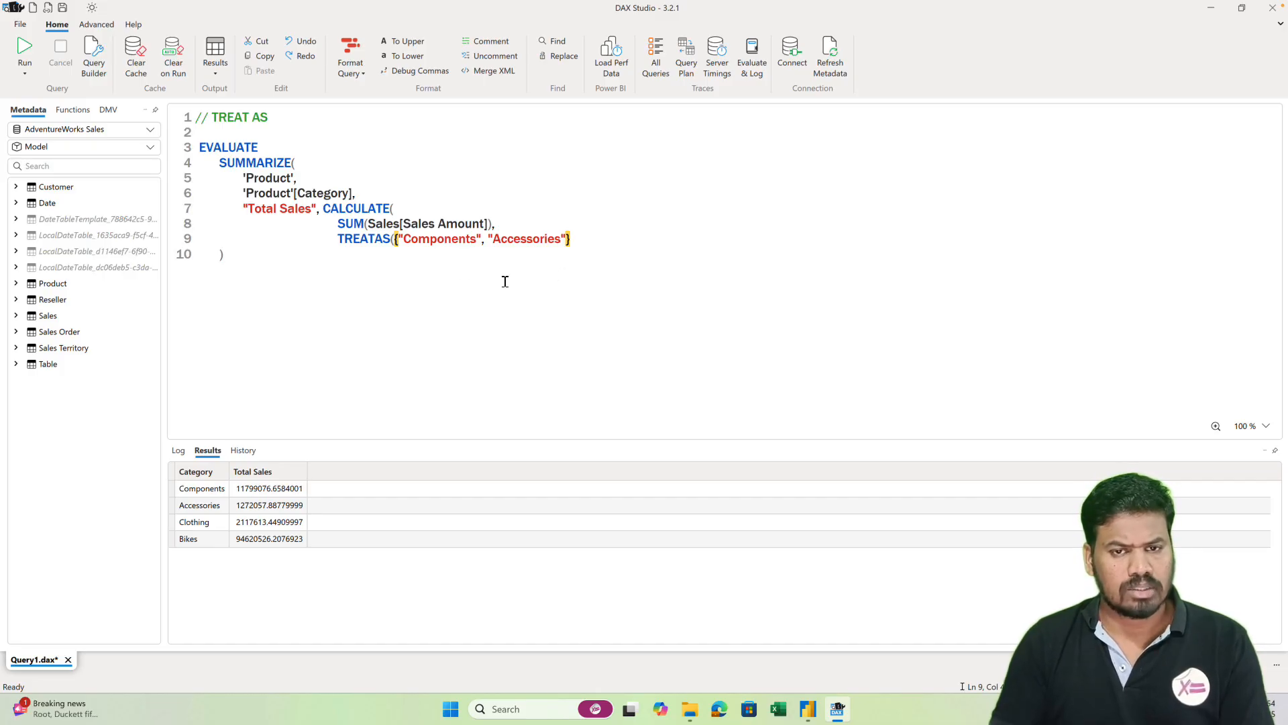
# - Add 'Product'[Category] as the target column after the value list and close the TREATAS parenthesis
pyautogui.click(583, 241)
pyautogui.write(', ')
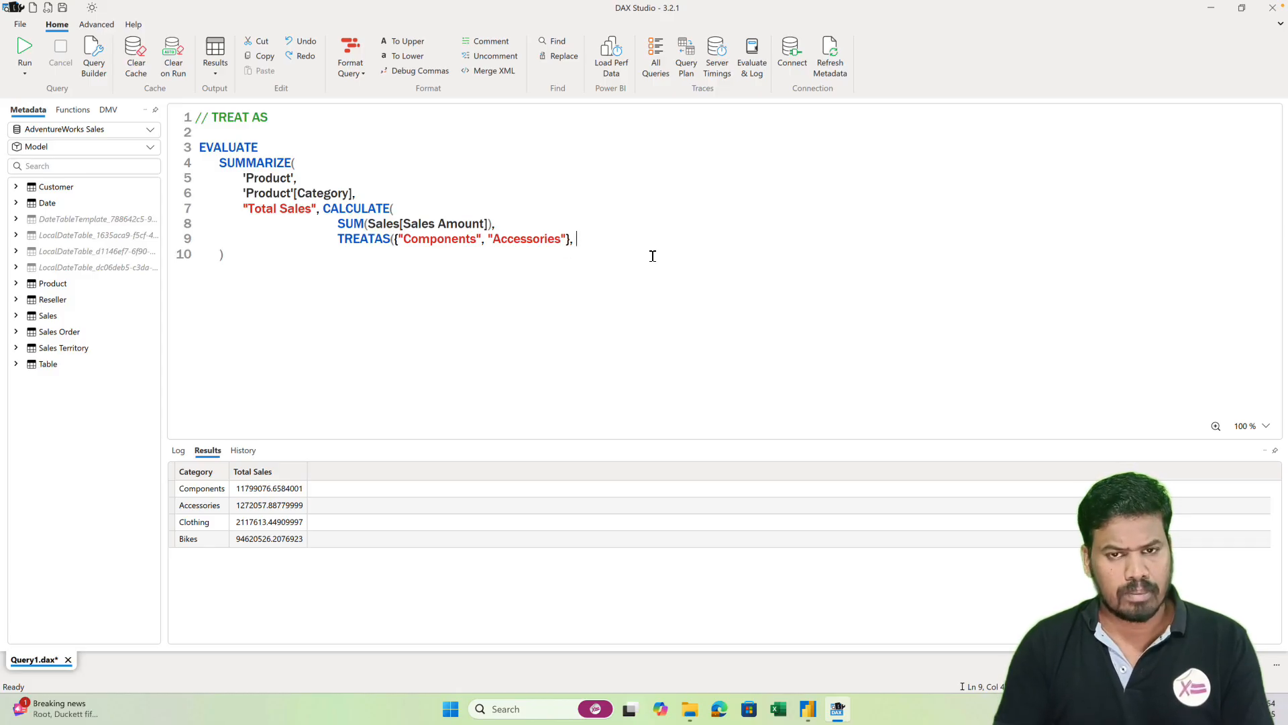
pyautogui.write("'Product'")
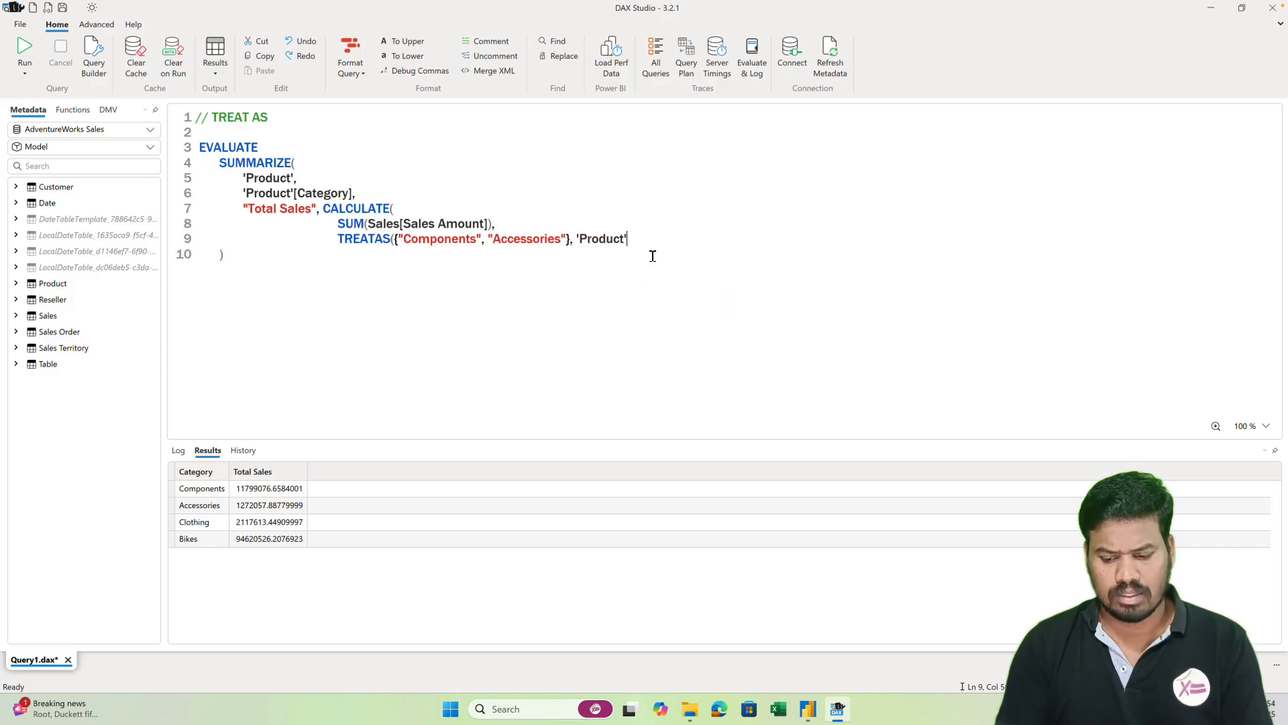
pyautogui.write('[Category]')
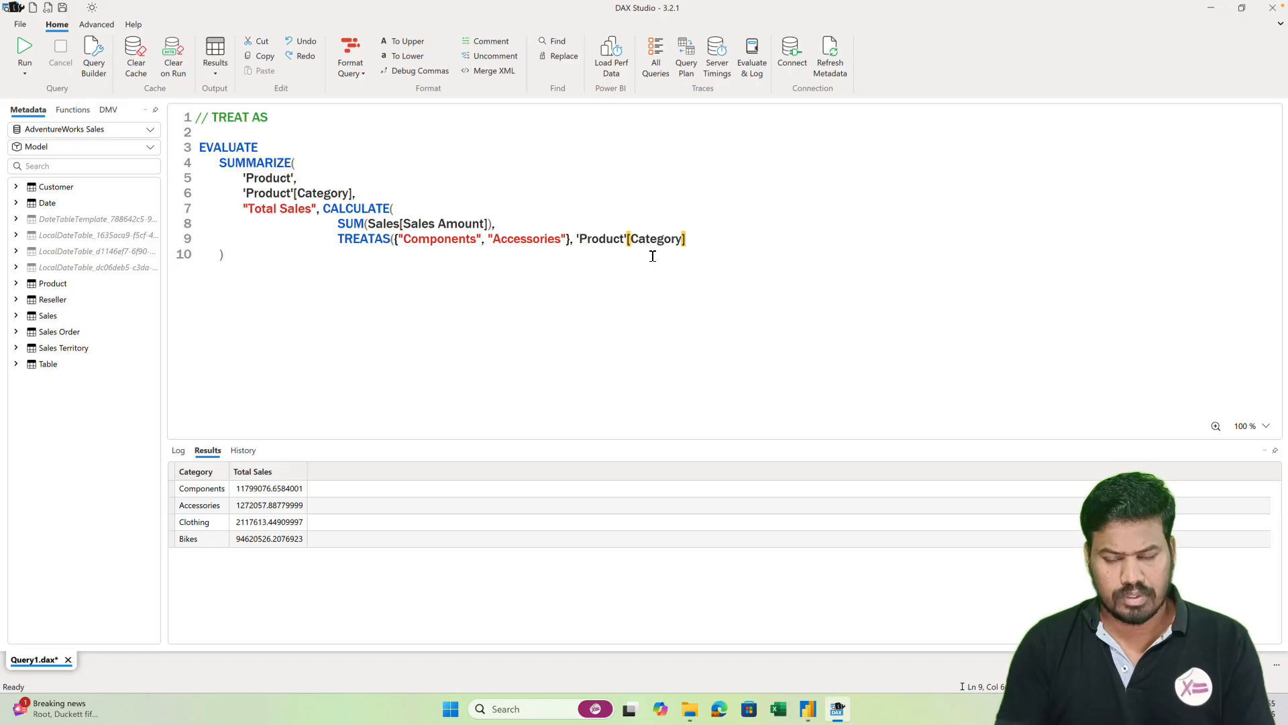
pyautogui.write(')')
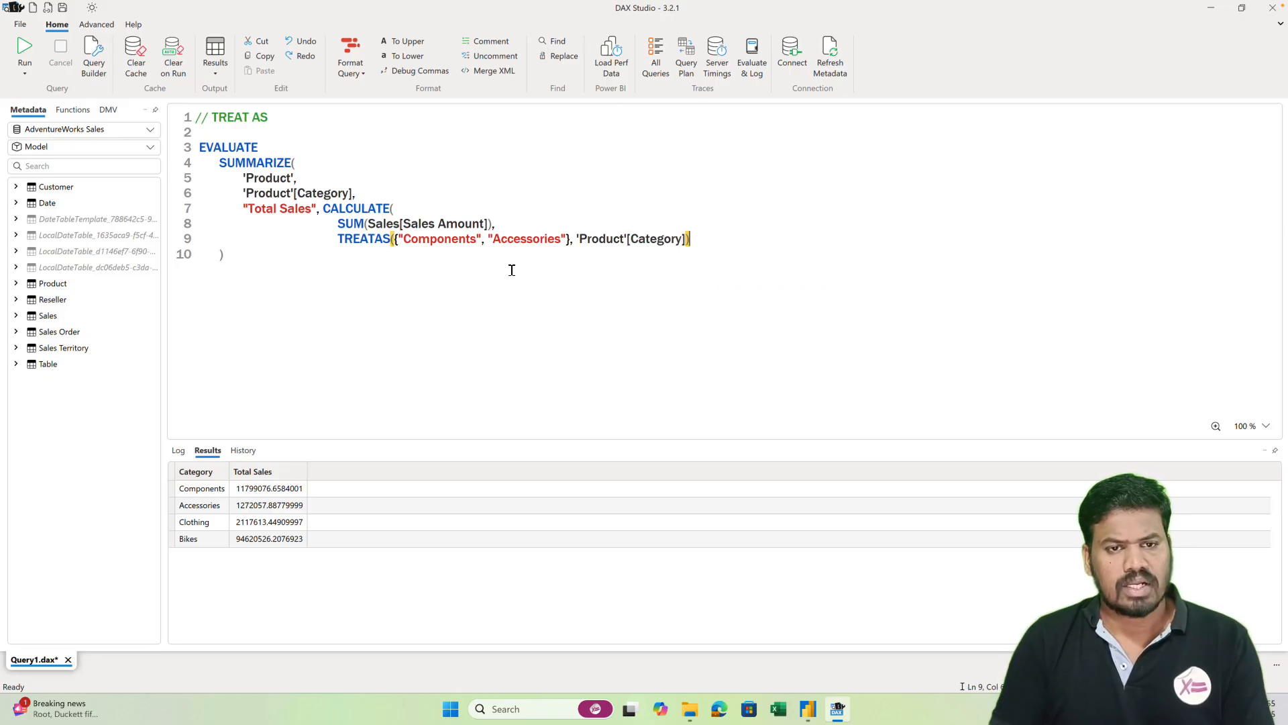
# - Close the CALCULATE parenthesis on its own line below the TREATAS filter and run the query
pyautogui.moveTo(338, 239); pyautogui.dragTo(699, 236)
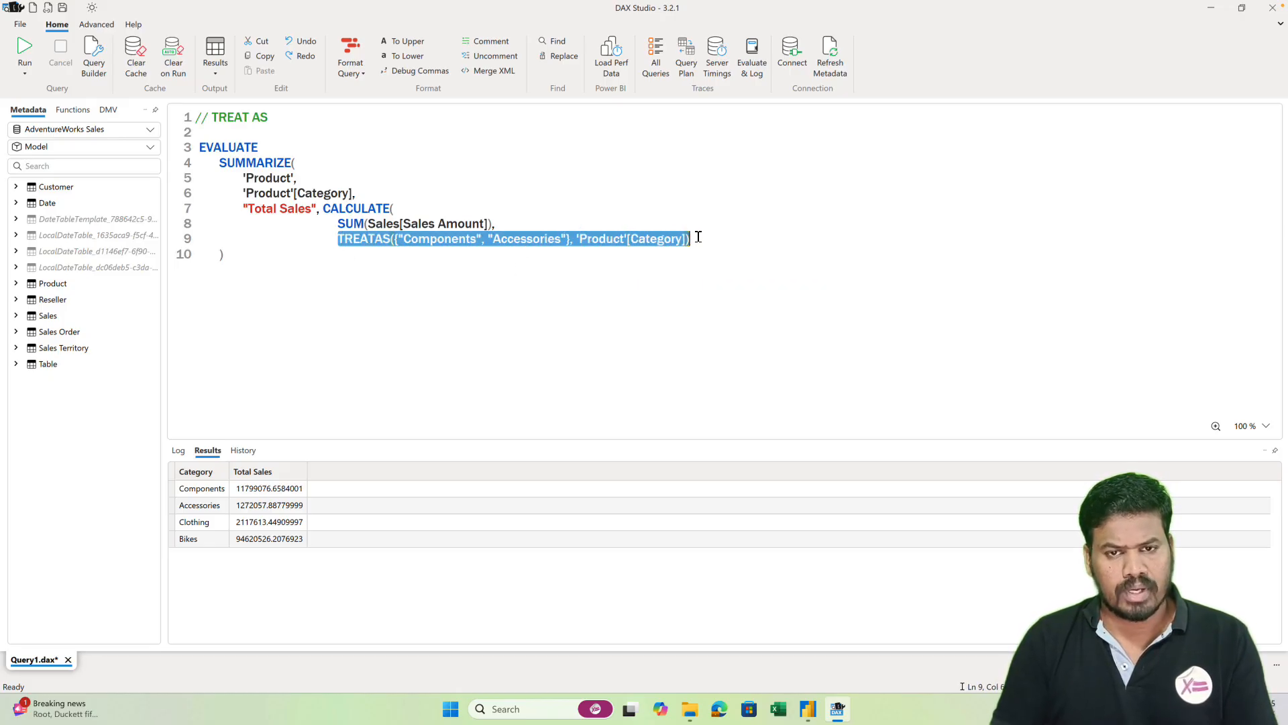
pyautogui.click(572, 265)
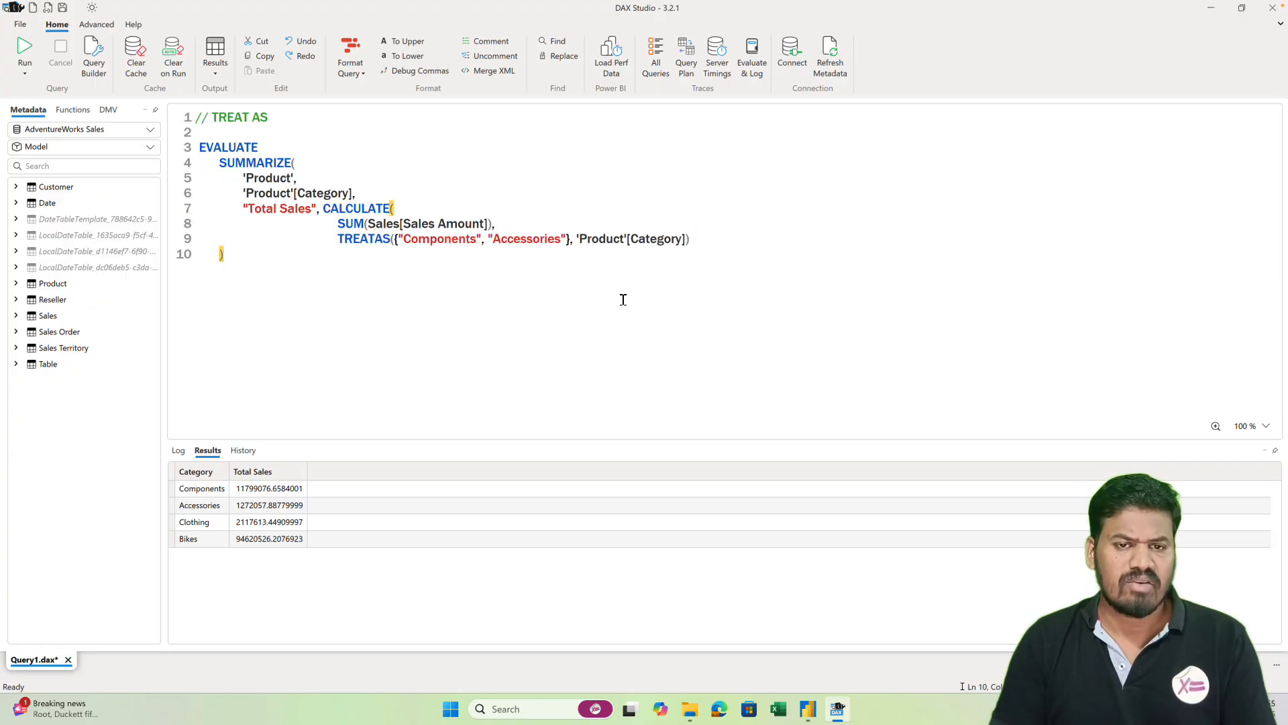
pyautogui.click(710, 240)
pyautogui.press('Return')
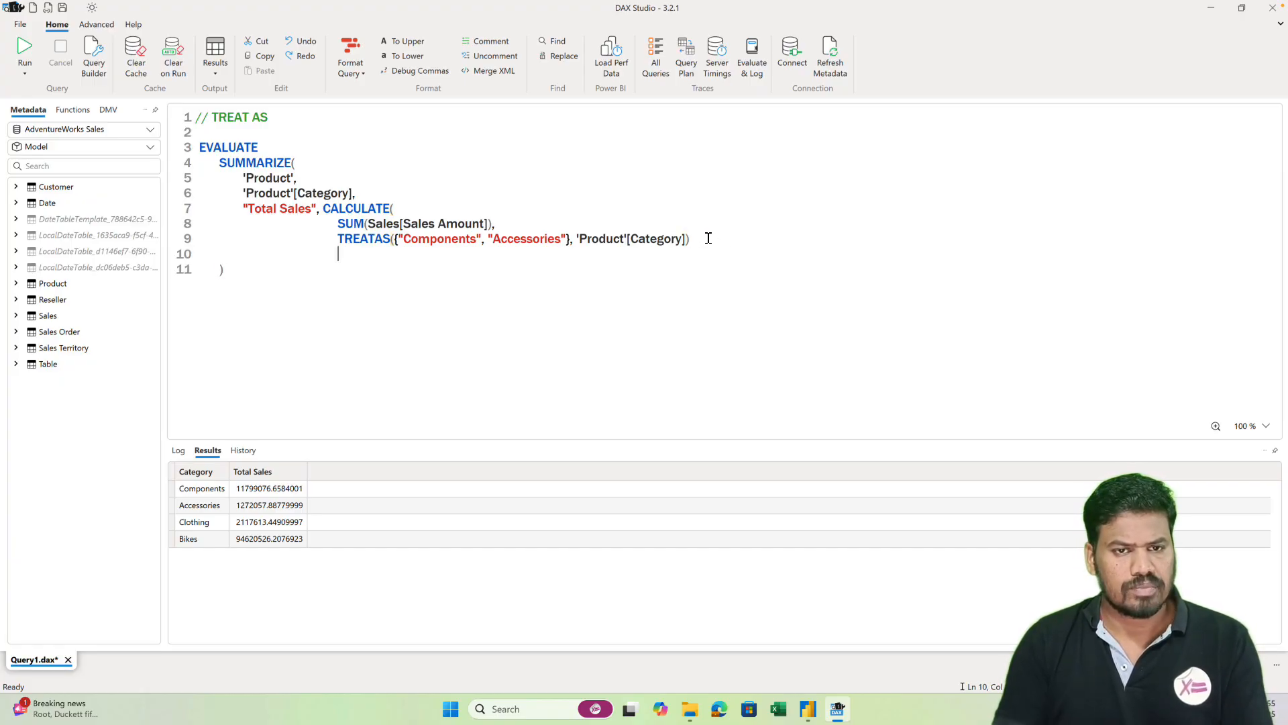
pyautogui.write(')')
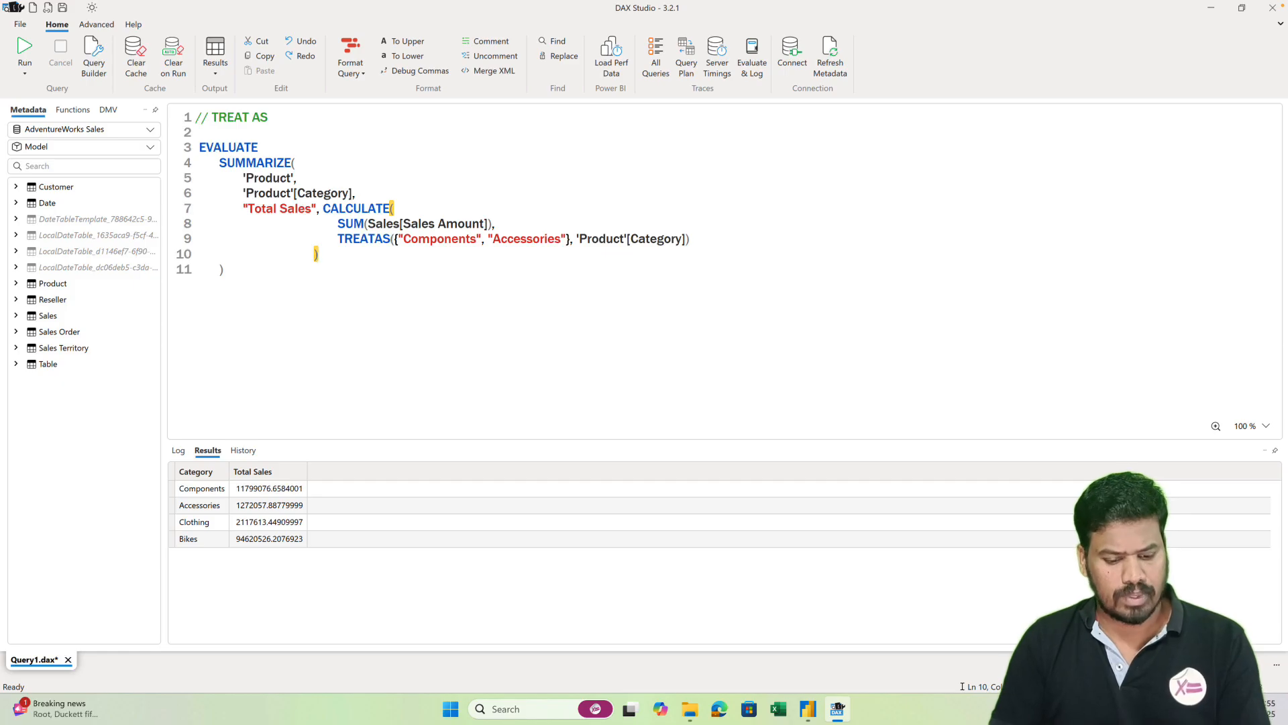
pyautogui.press('F5')
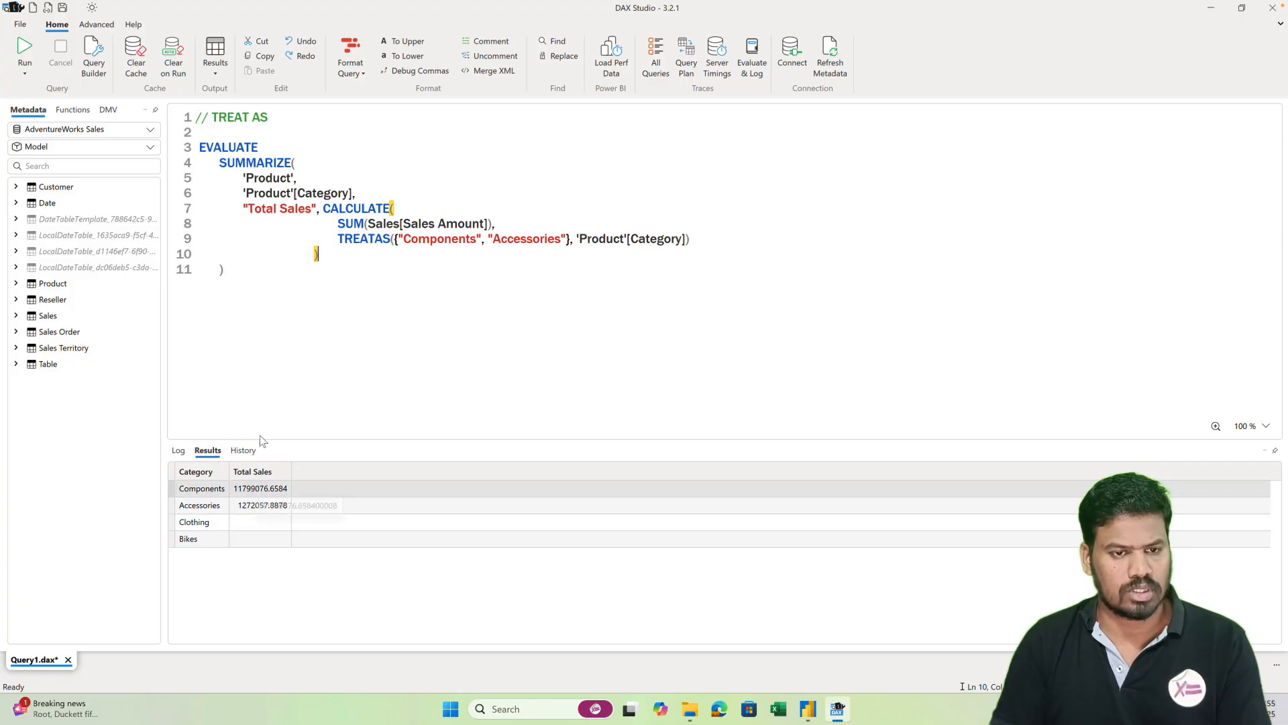
pyautogui.press('Down')
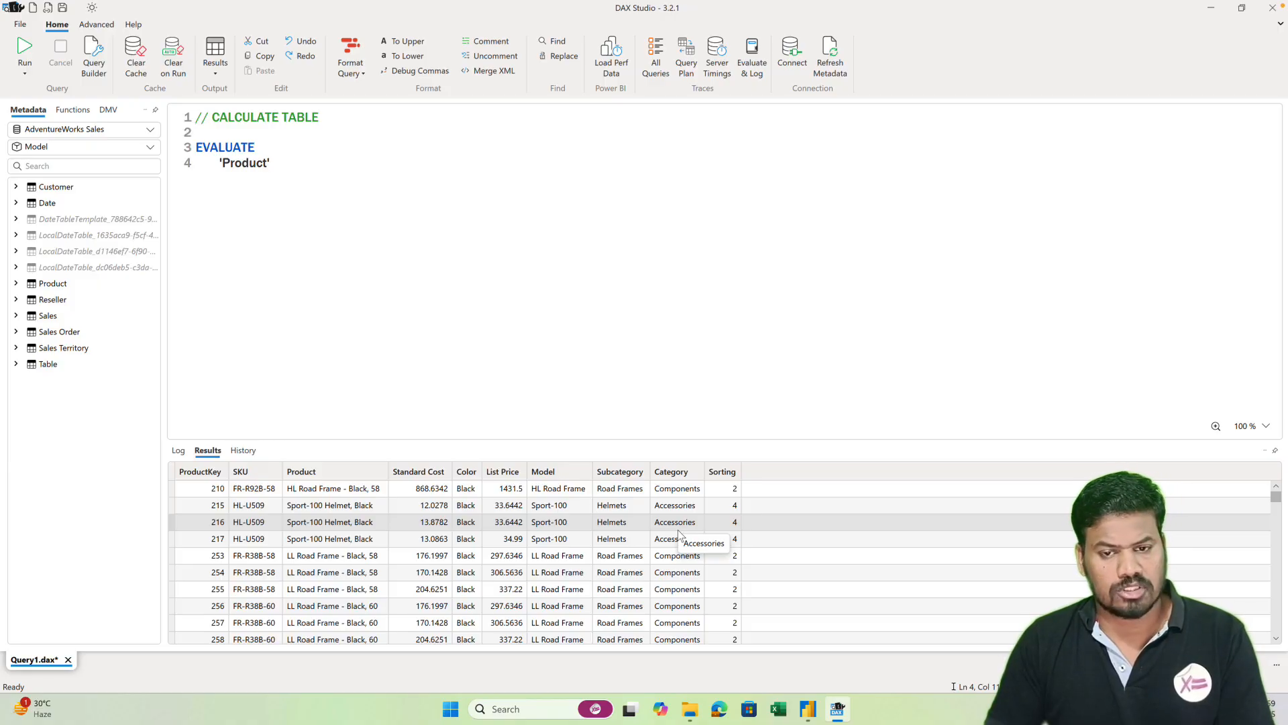
# - Below the 'Product' query, leave a blank line and start a second EVALUATE with CALCULATETABLE( on the line under it
pyautogui.press('Return')
pyautogui.press('Return')
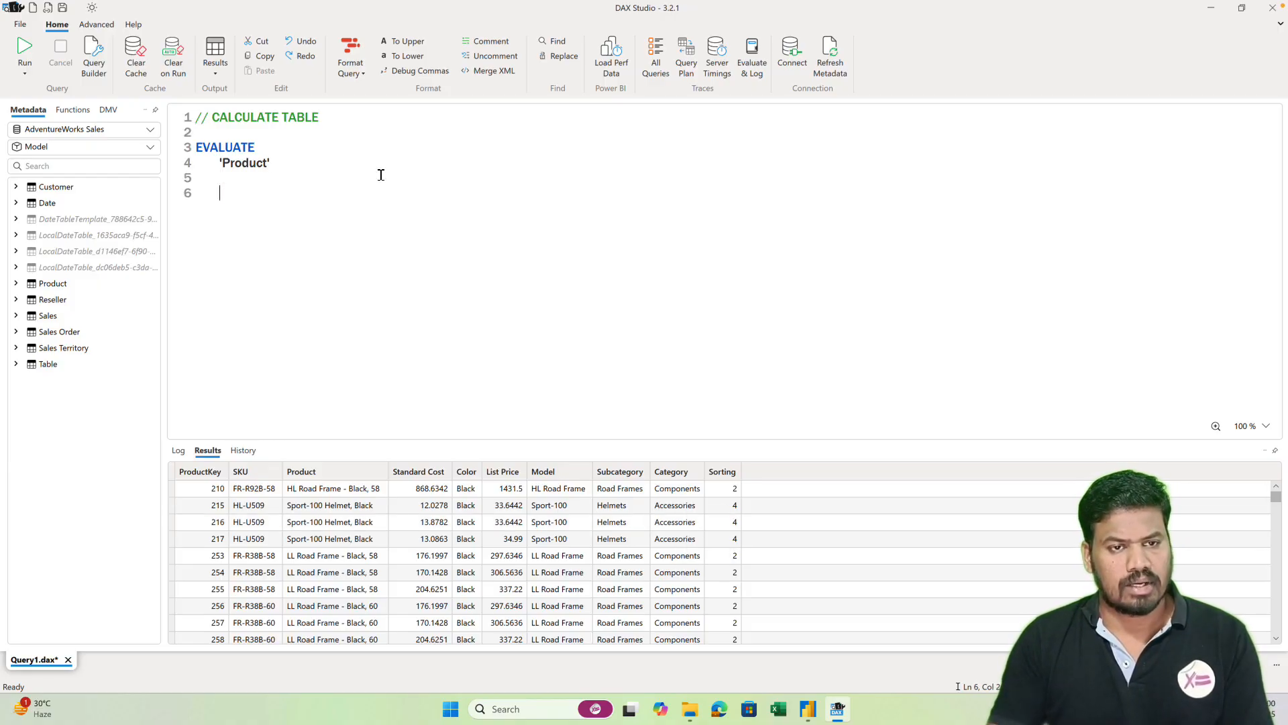
pyautogui.write('EVALUATE')
pyautogui.press('Return')
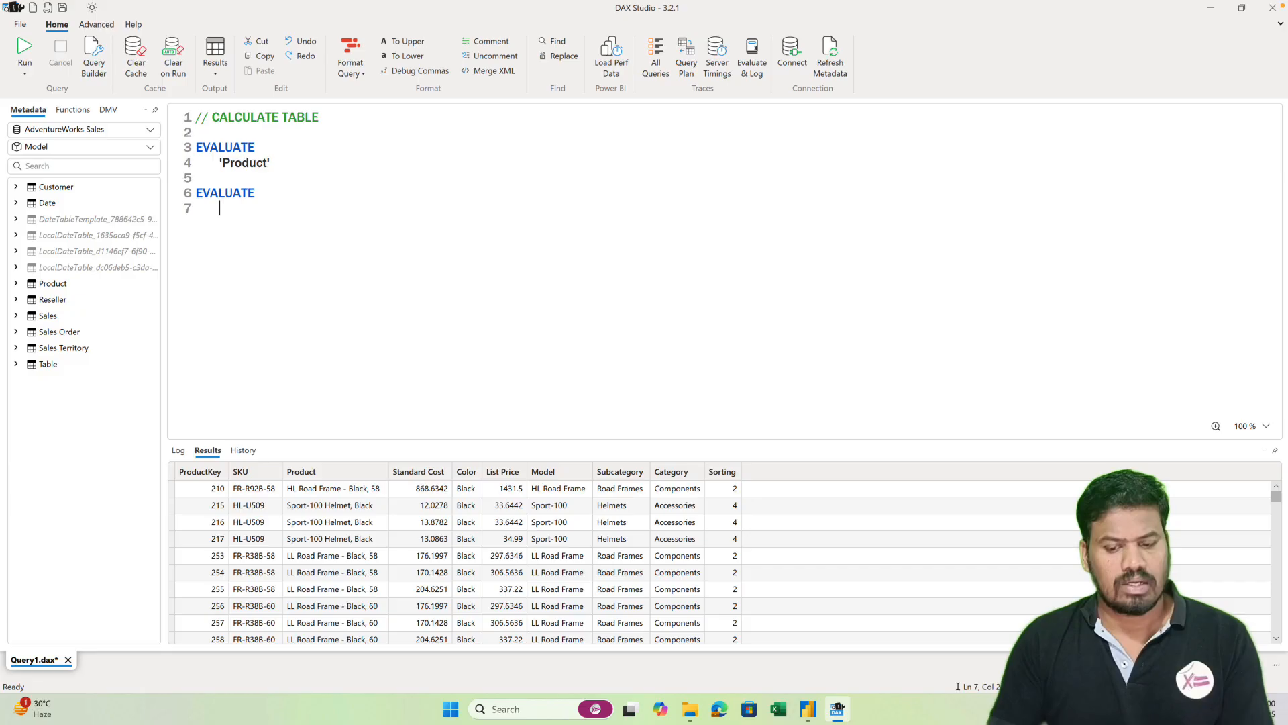
pyautogui.write('CALCU')
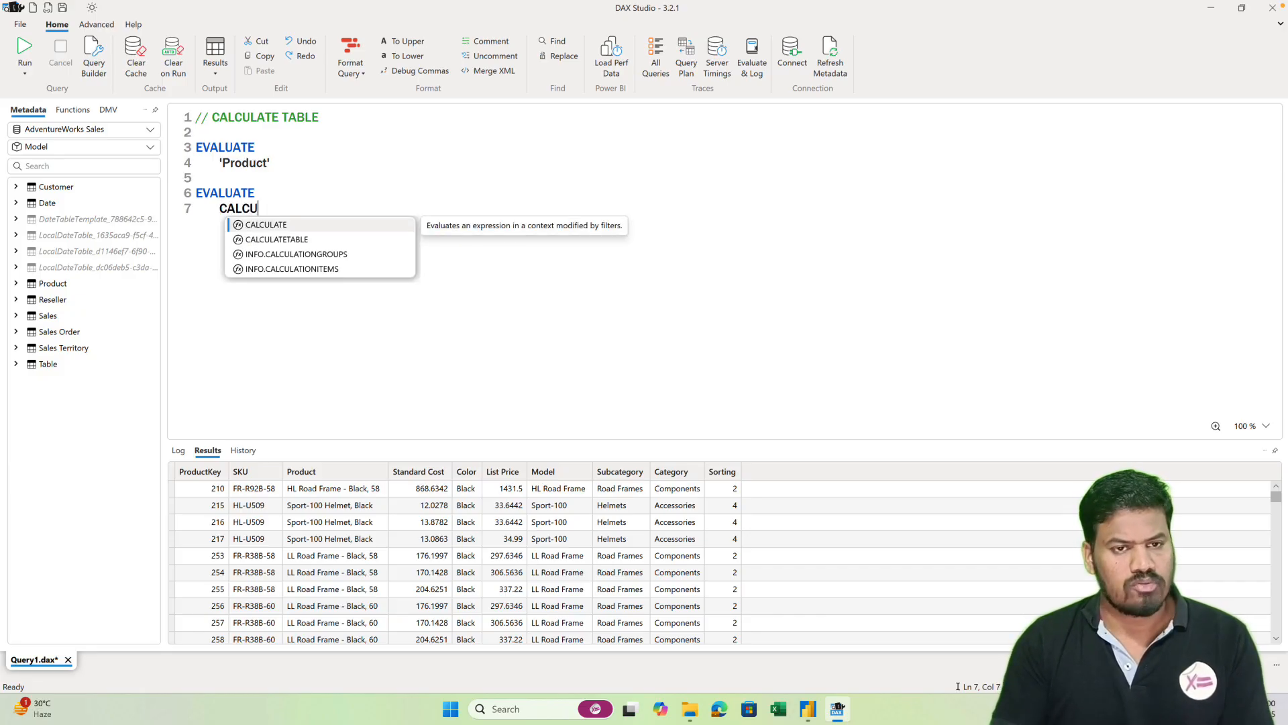
pyautogui.press('Down')
pyautogui.press('Tab')
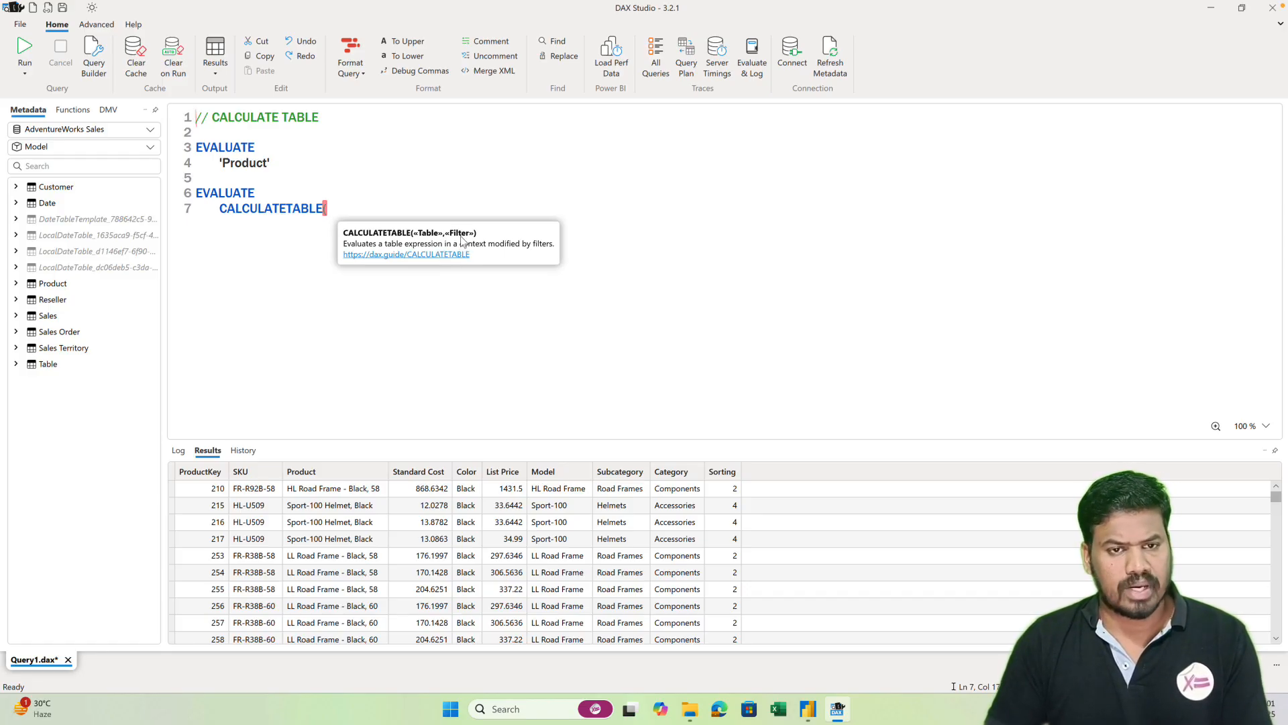
# - Enter 'Product', as the table argument of CALCULATETABLE on its own indented line
pyautogui.press('Return')
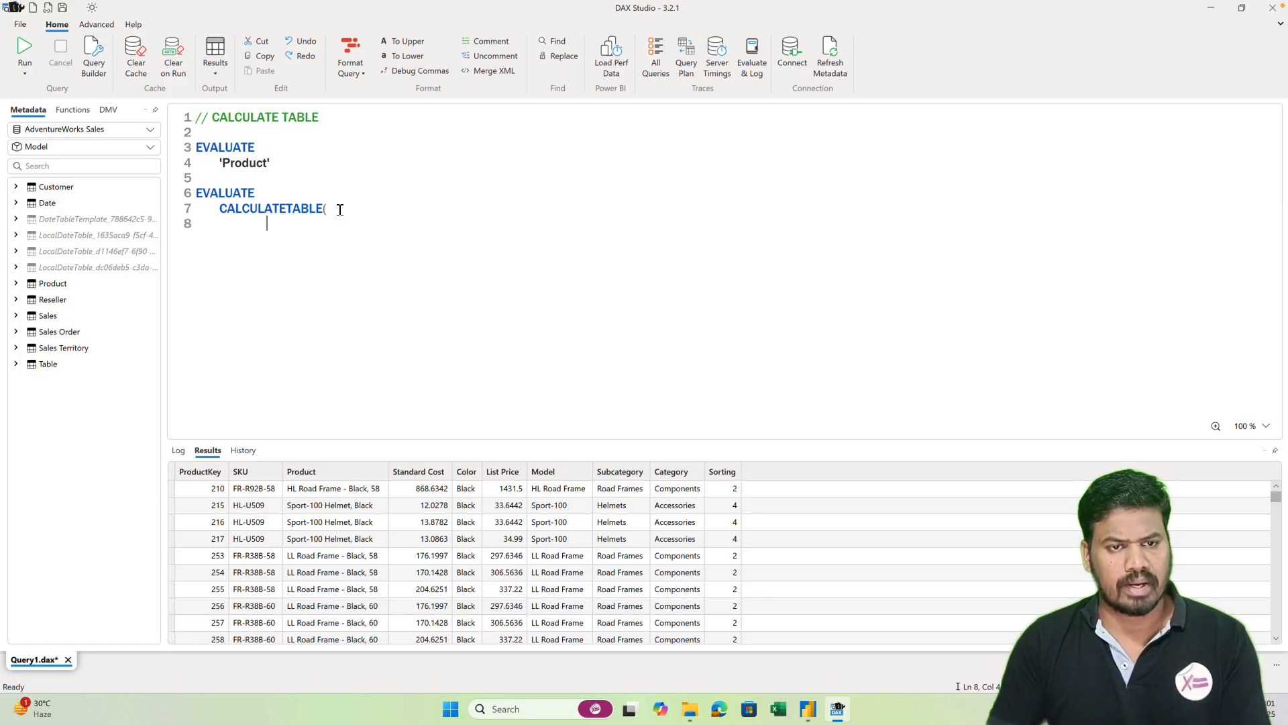
pyautogui.write("'Pr")
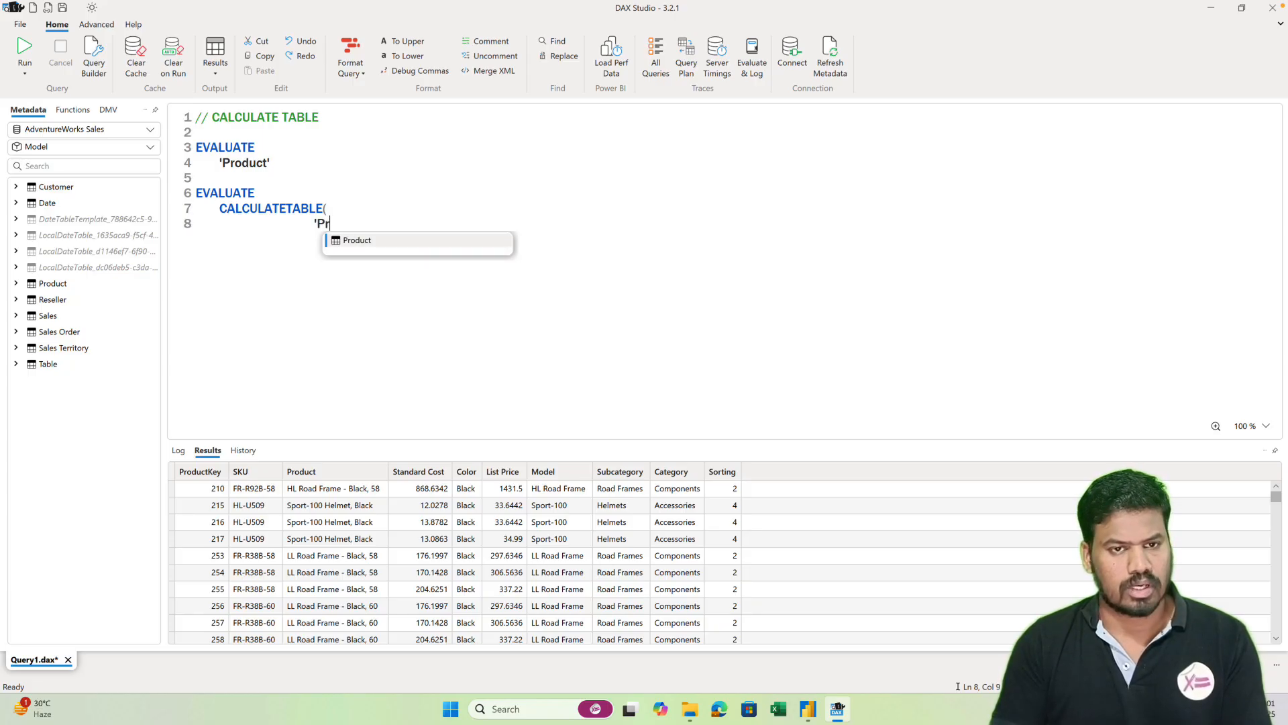
pyautogui.write("oduct',")
pyautogui.press('Return')
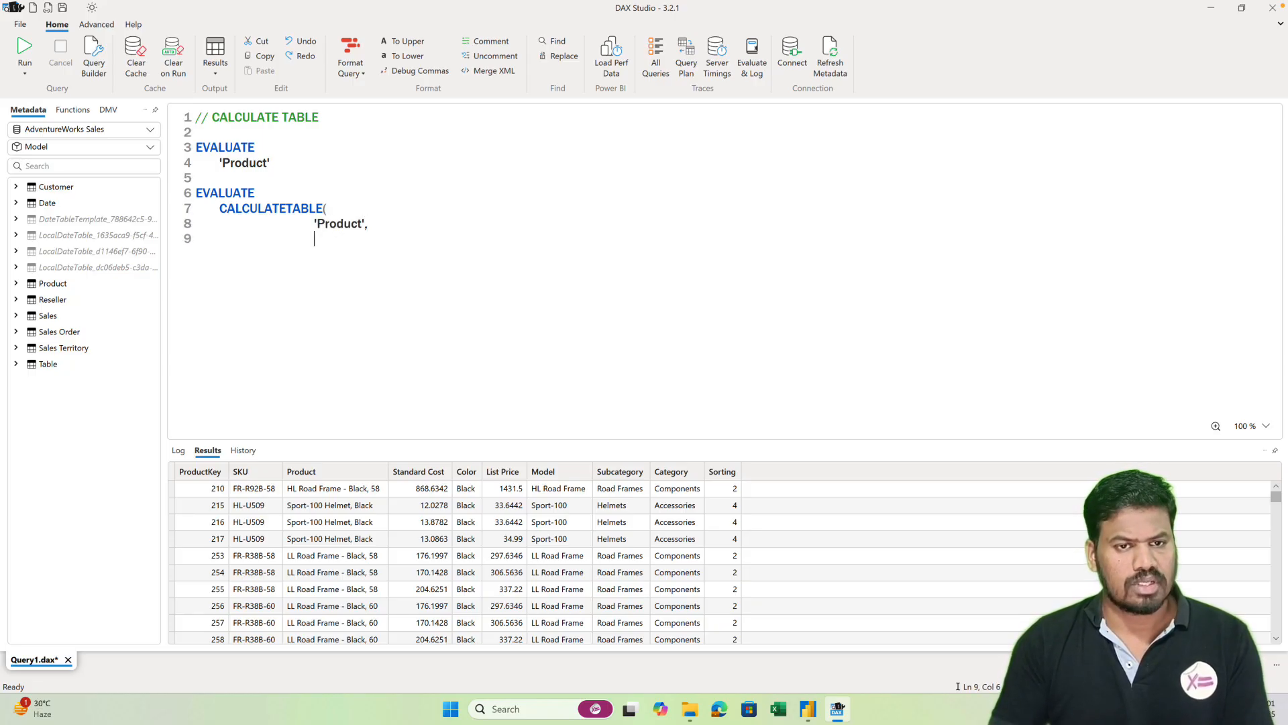
# - Add the filter TREATAS({"Components"}, 'Product'[Category]) as the second argument of CALCULATETABLE
pyautogui.write('TREATAS(')
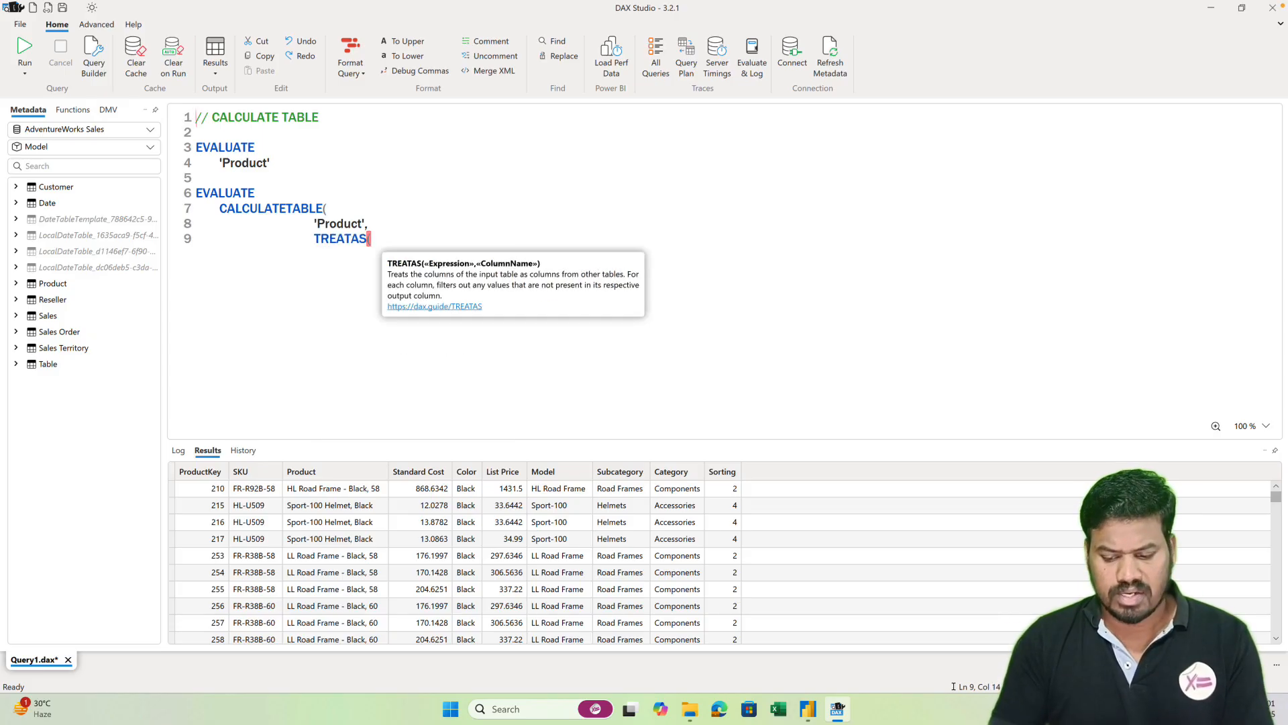
pyautogui.write('{}')
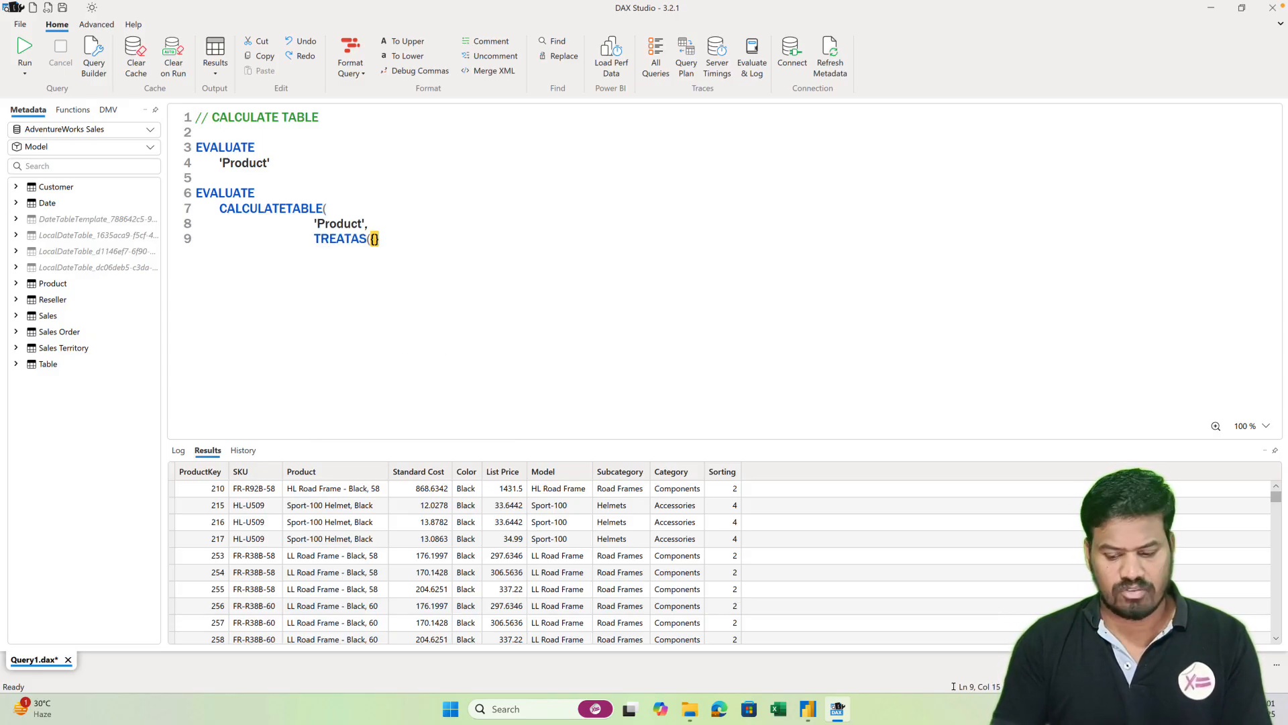
pyautogui.write('"Compon')
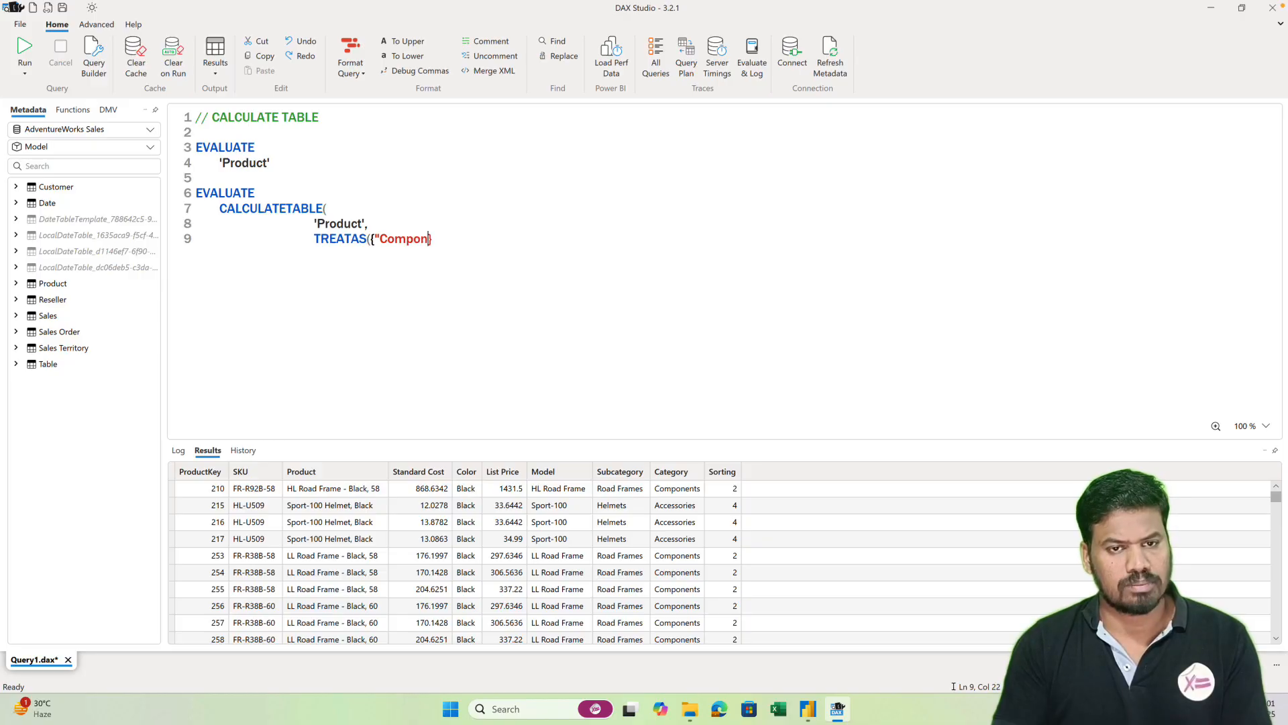
pyautogui.write('ents"')
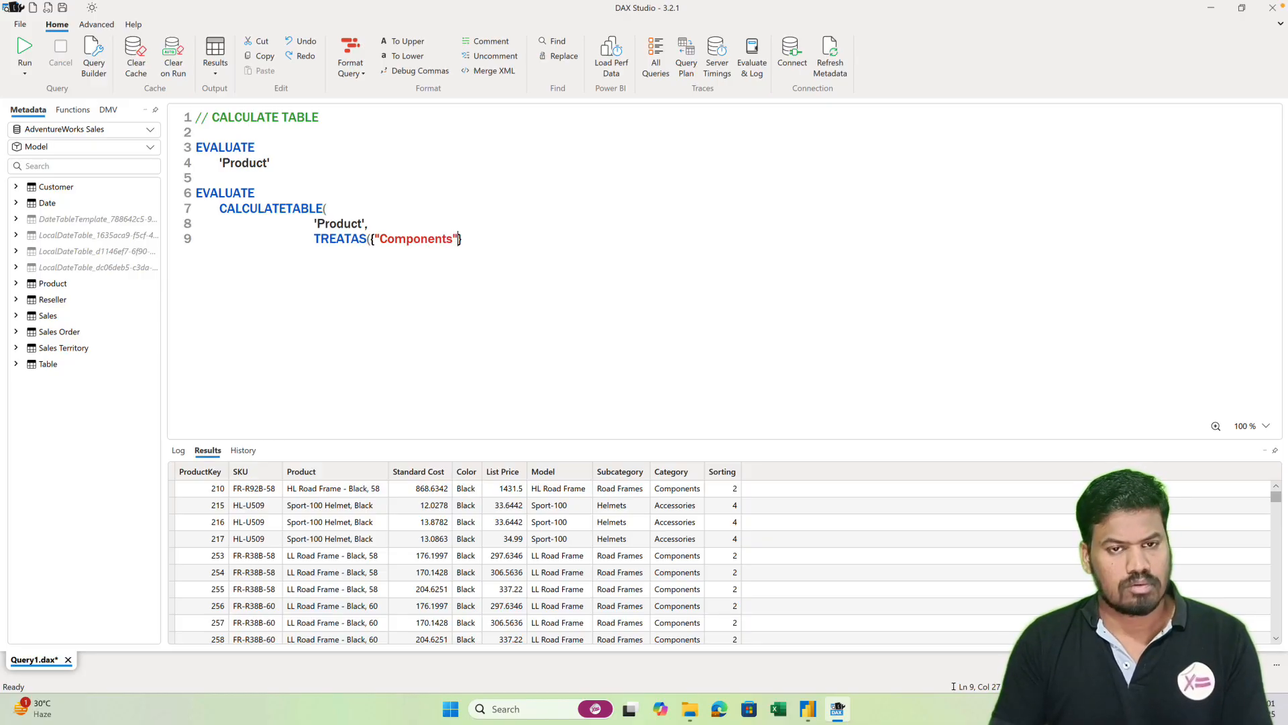
pyautogui.press('Right')
pyautogui.write(', ')
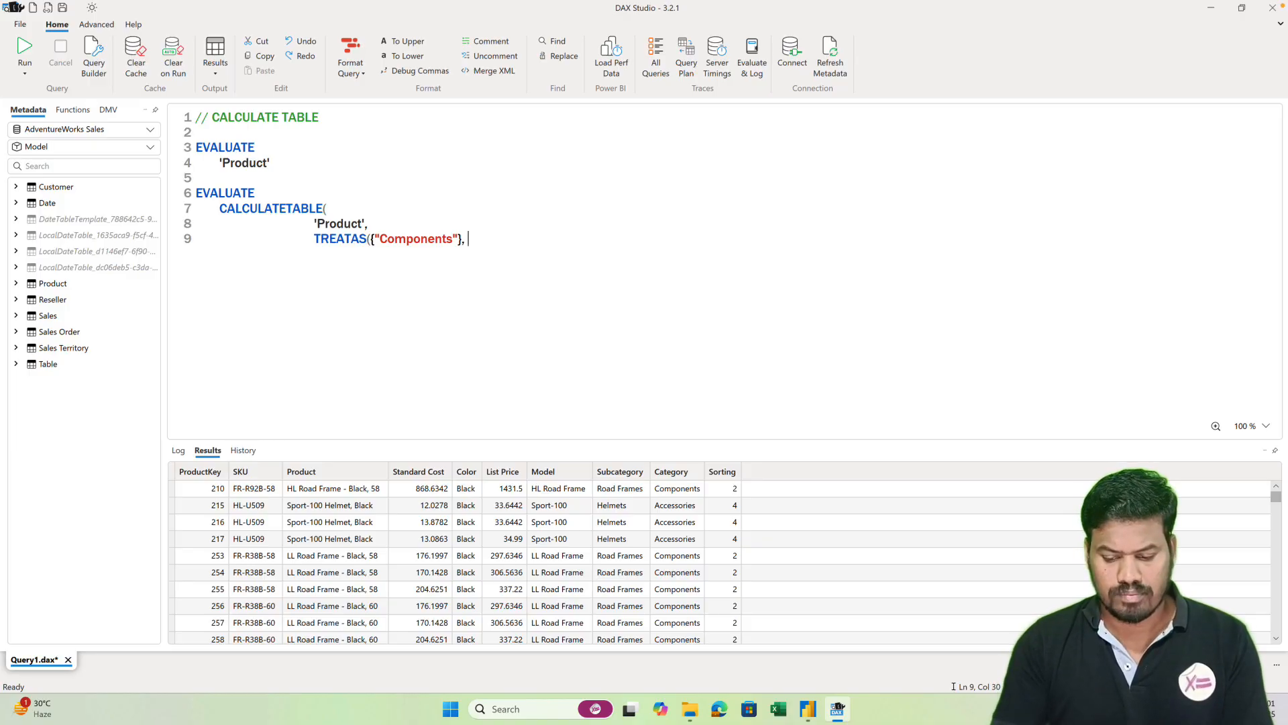
pyautogui.write("'Product'[Ca")
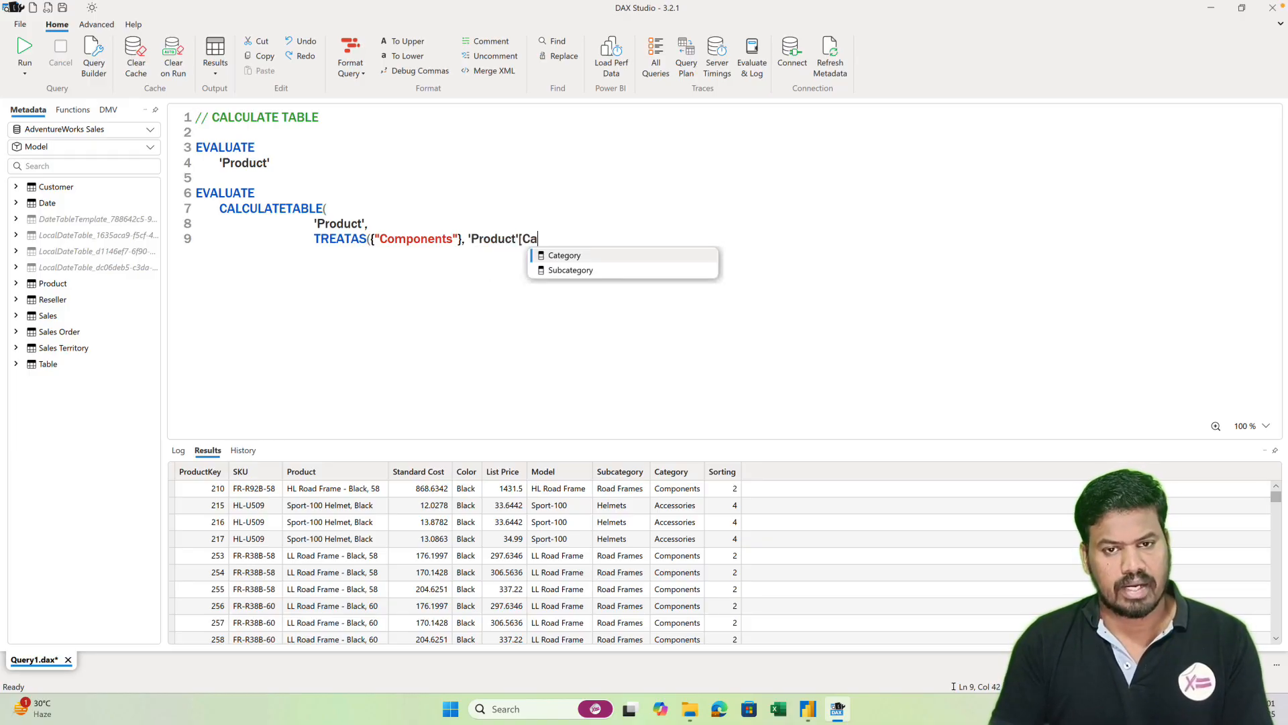
pyautogui.press('Tab')
pyautogui.write(')')
# - Close the CALCULATETABLE parenthesis on a new line and run both EVALUATE queries
pyautogui.press('Return')
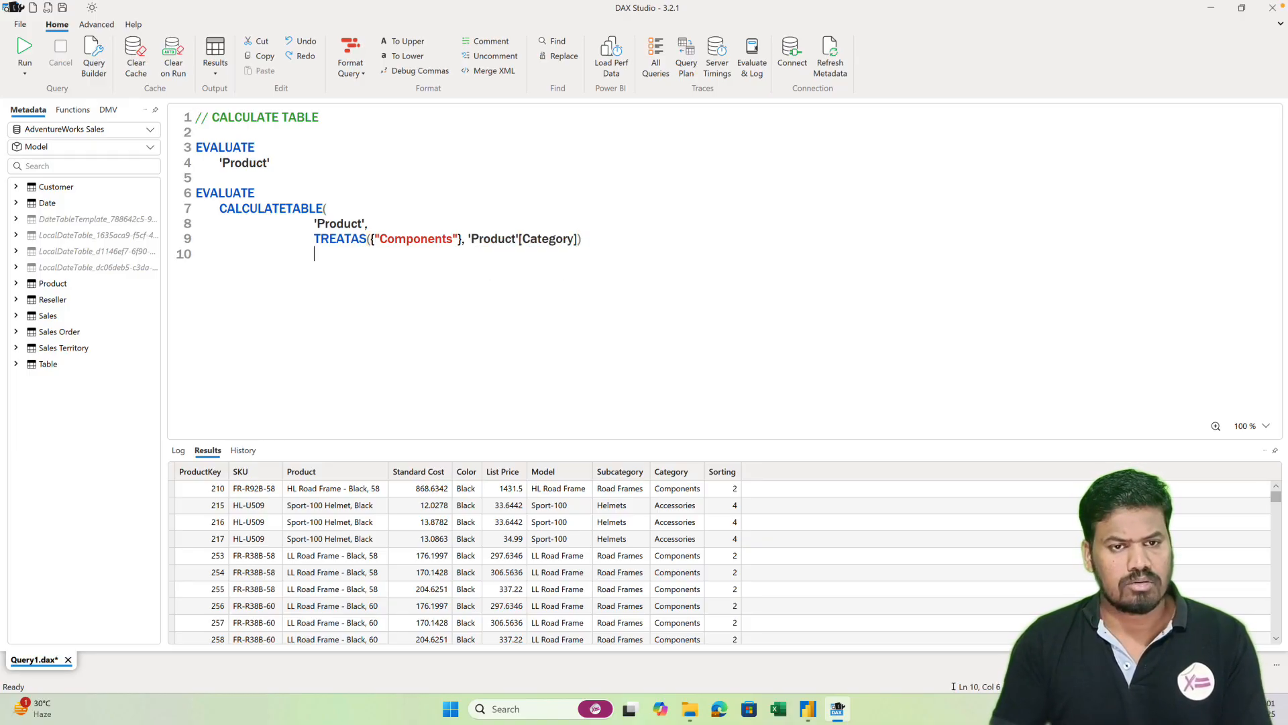
pyautogui.write(')')
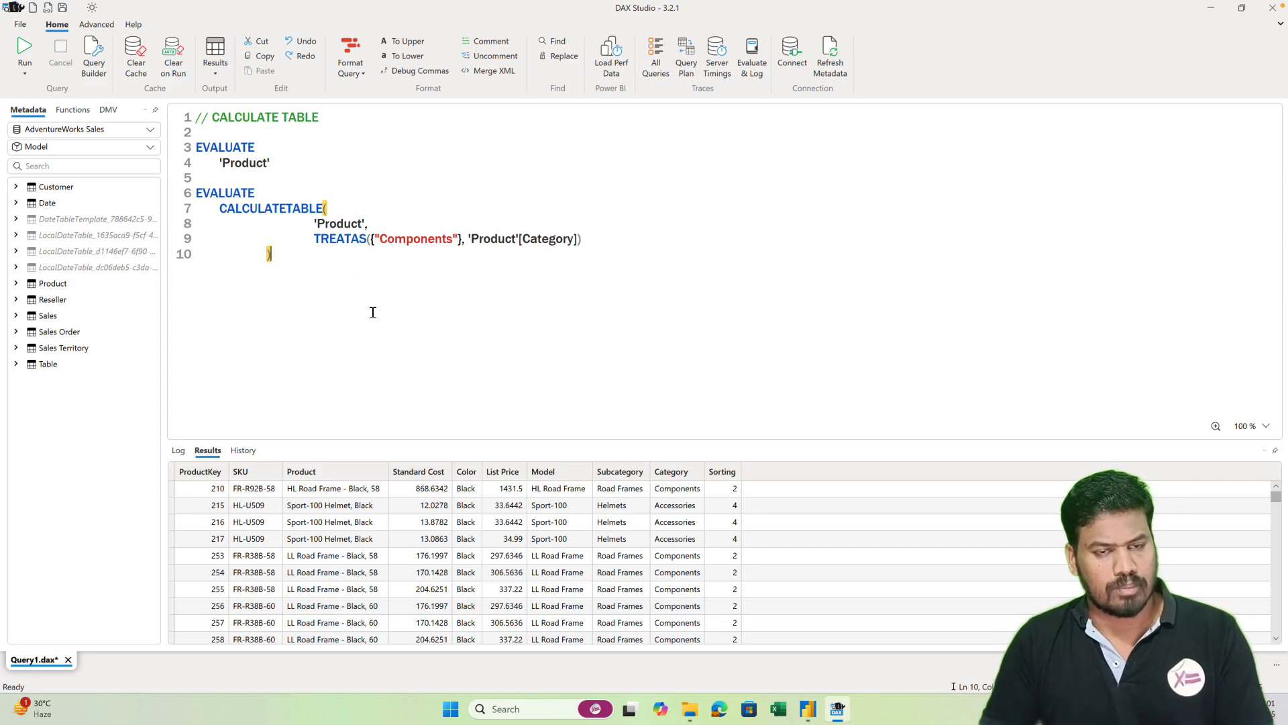
pyautogui.press('F5')
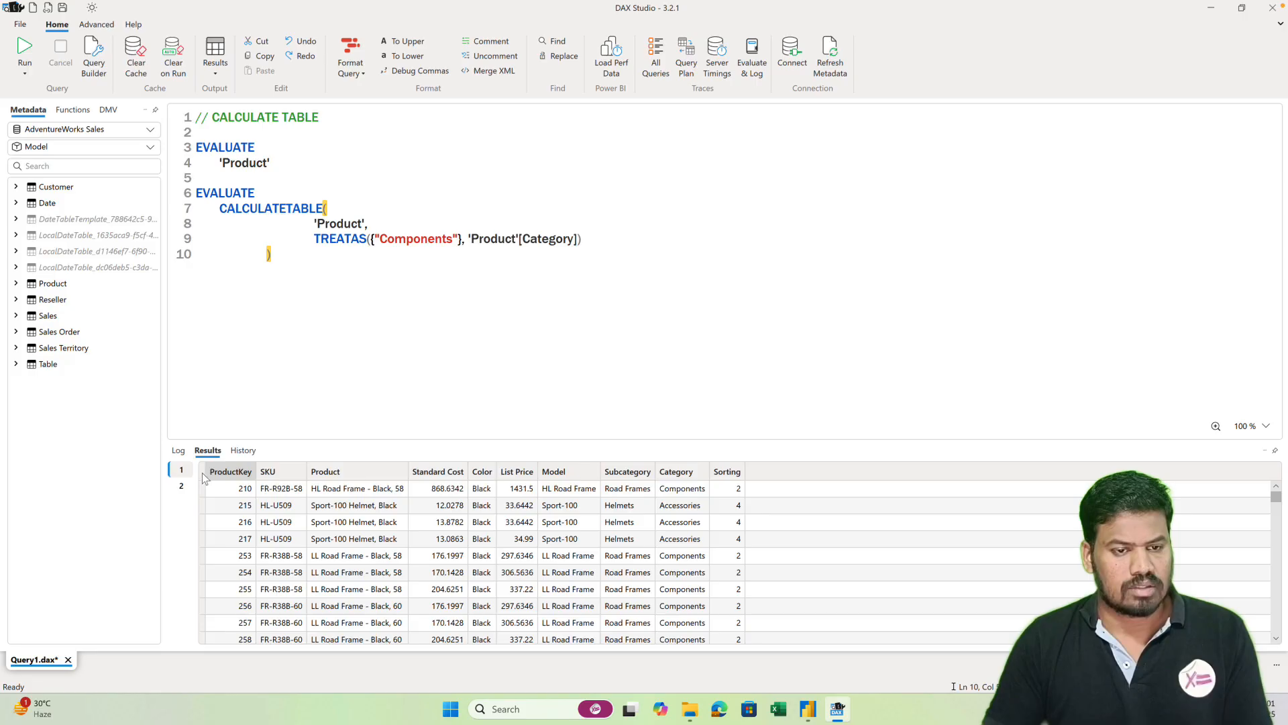
# - View the second result set, returned by the CALCULATETABLE query on the Product table
pyautogui.click(182, 485)
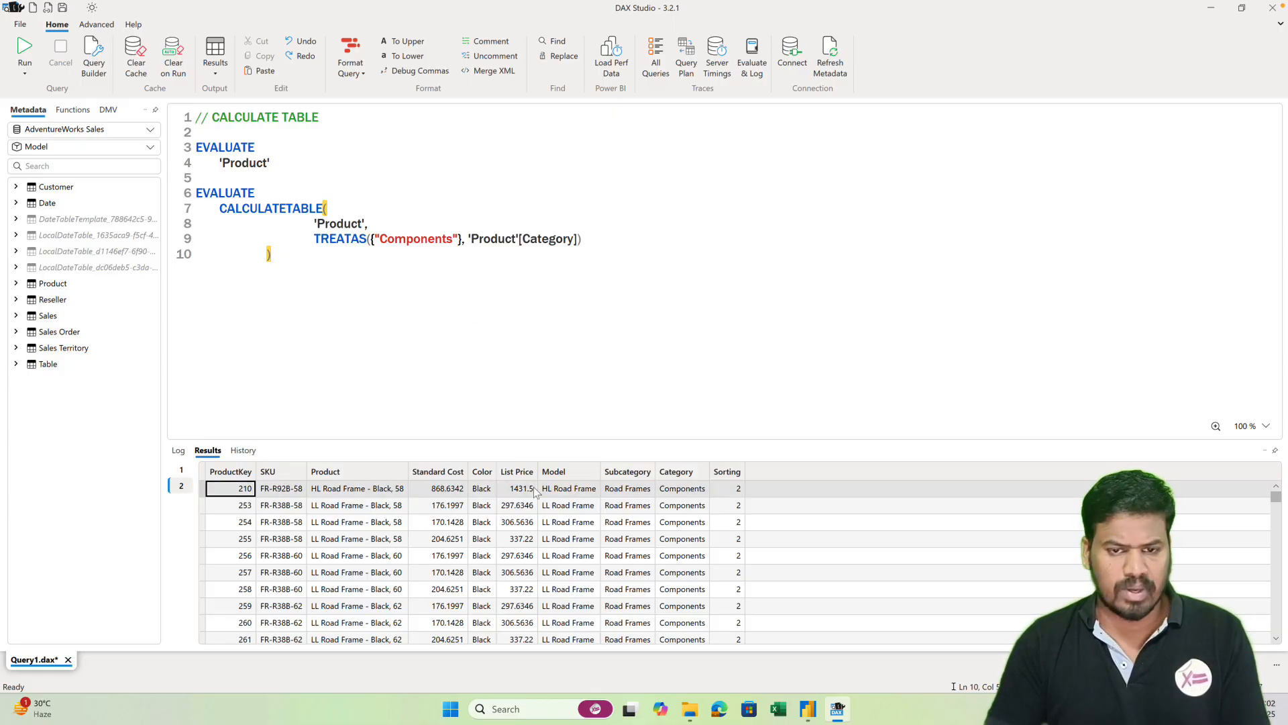
pyautogui.click(518, 556)
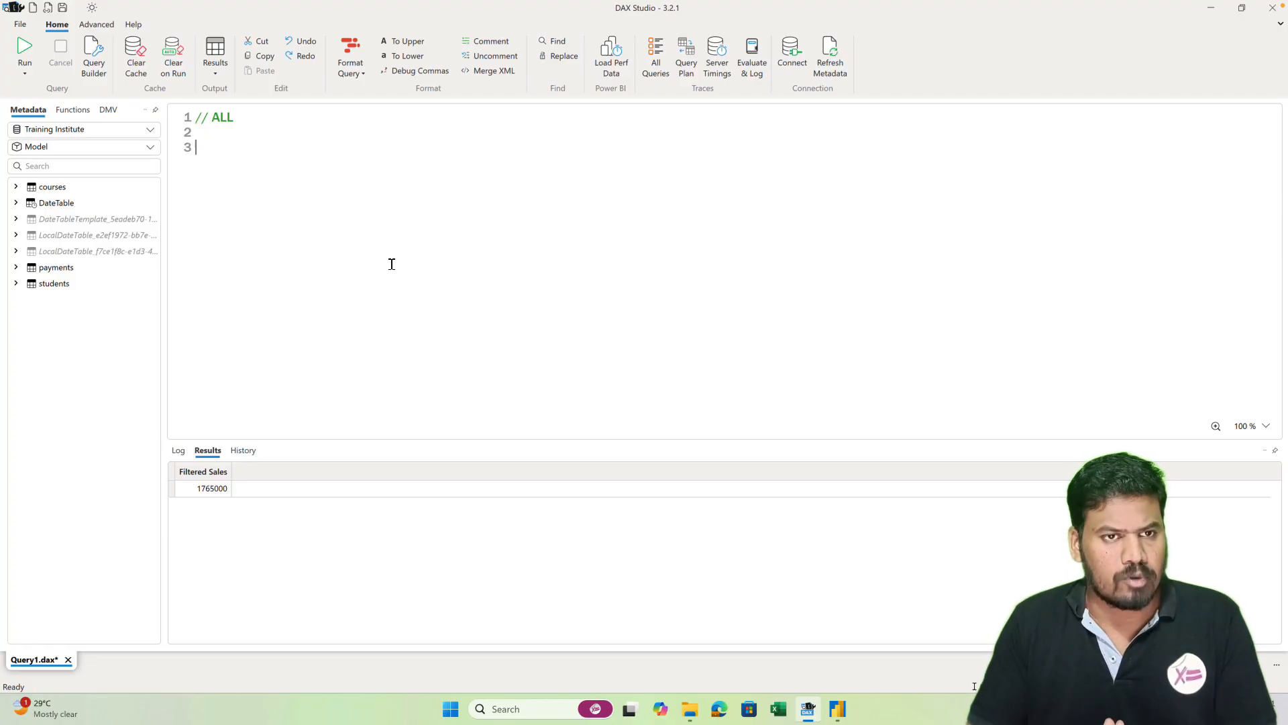
# - Below the ALL comment, start an EVALUATE query with a ROW() function, leaving an indented blank line between its parentheses
pyautogui.write('EVALUATE')
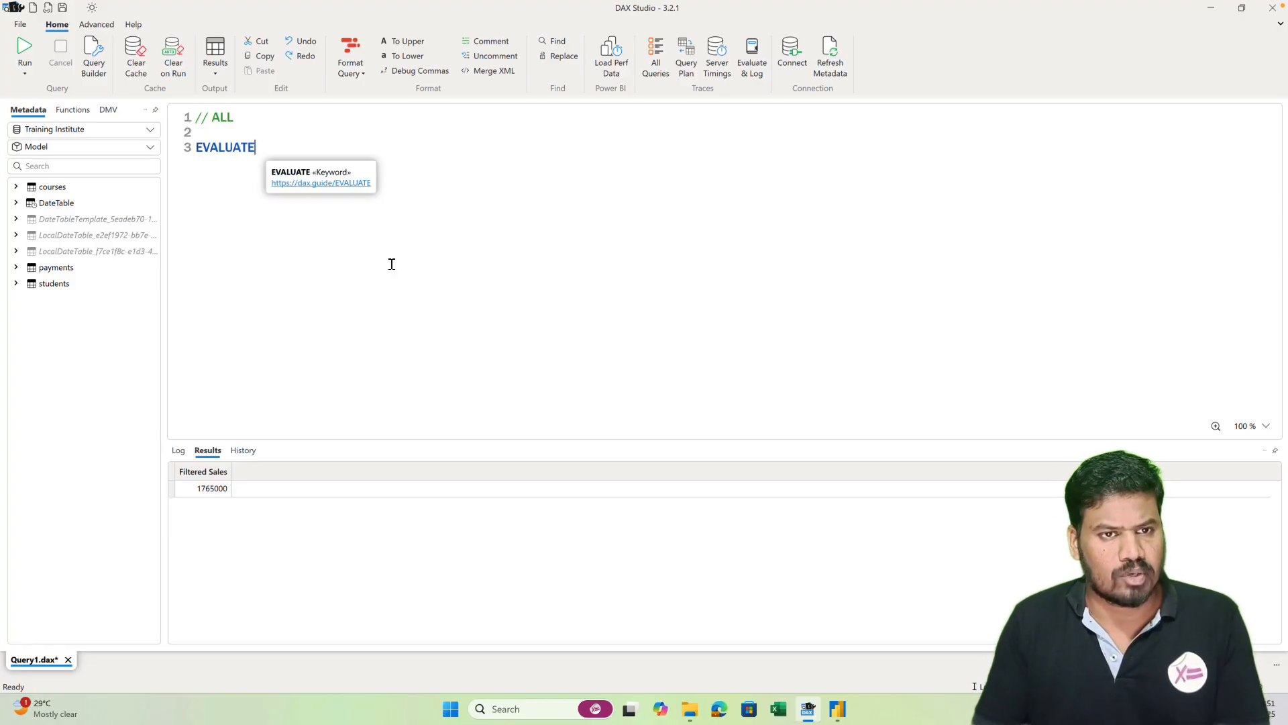
pyautogui.press('Return')
pyautogui.write('ROW')
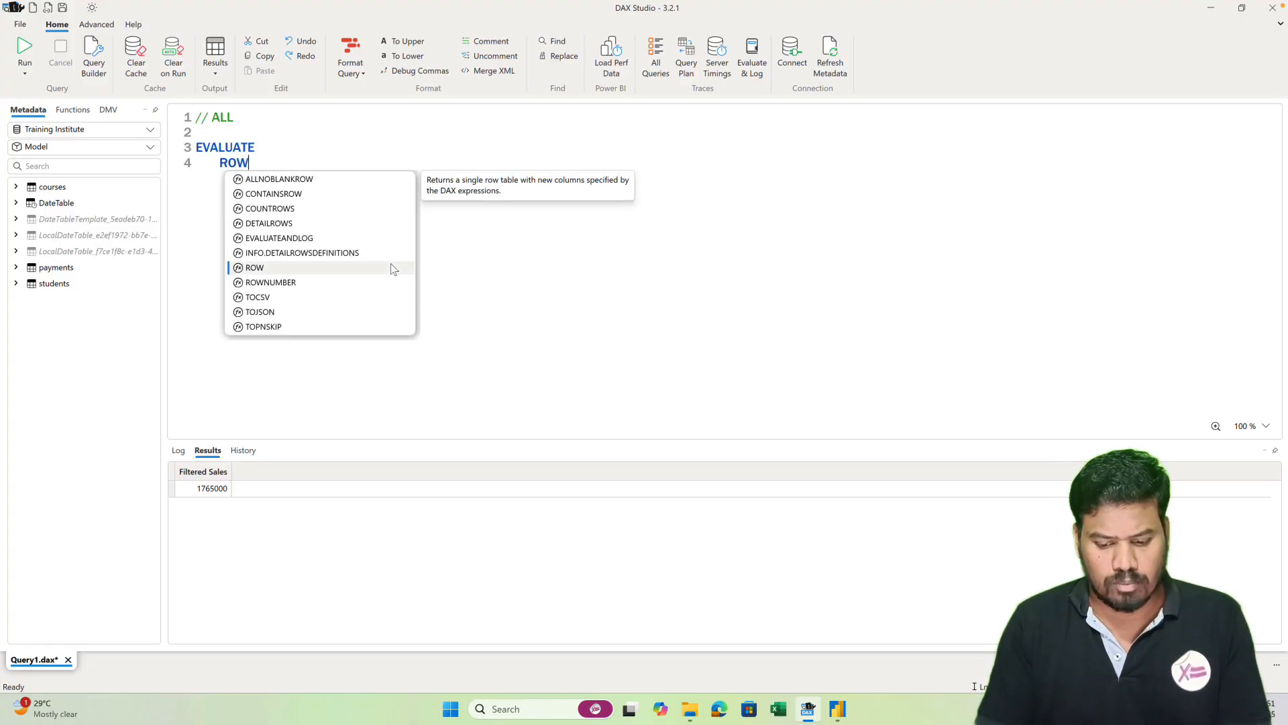
pyautogui.write('(')
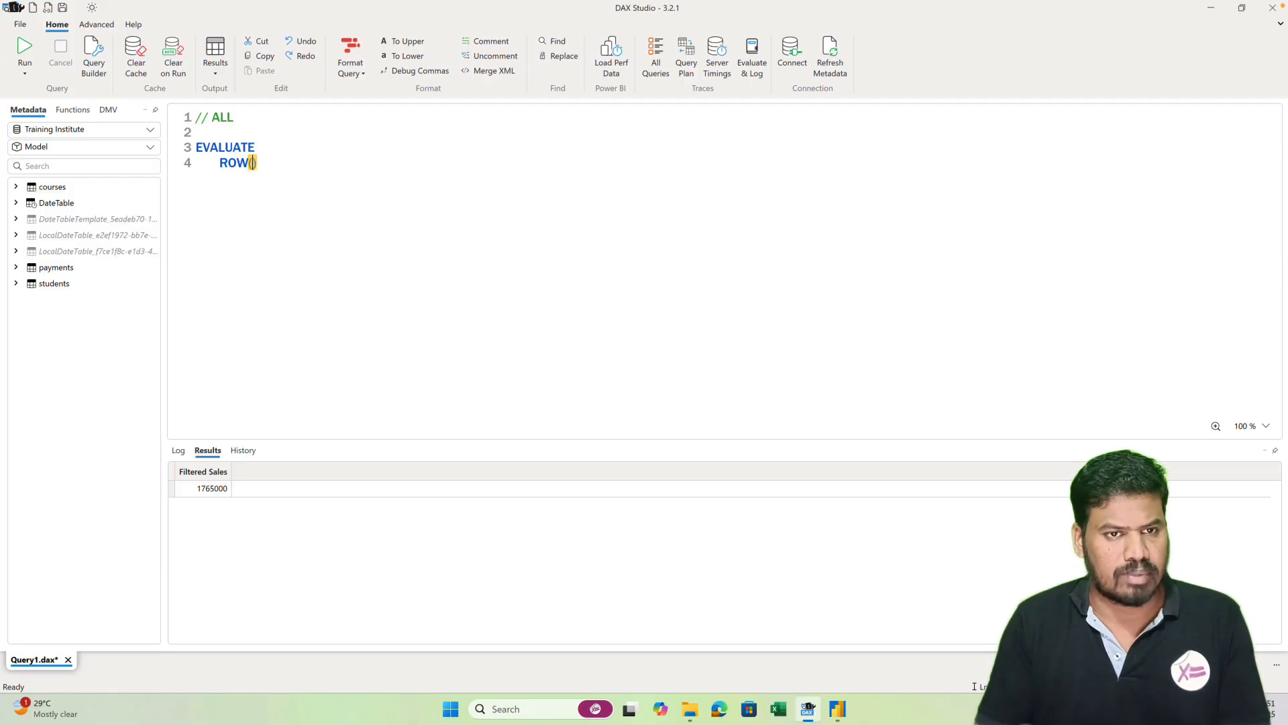
pyautogui.press('Return')
pyautogui.press('Return')
pyautogui.press('Up')
pyautogui.press('Tab')
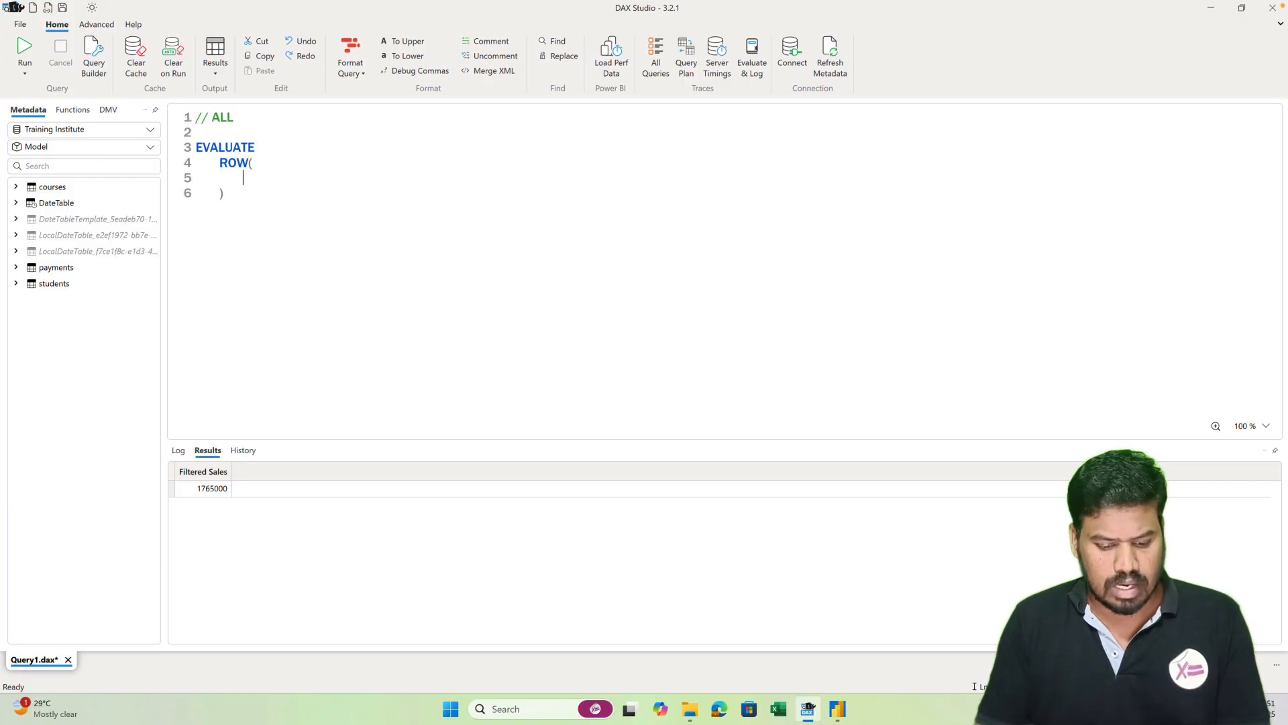
# - Give ROW the column name "Filtered Sales" and the expression SUM(payments[Paid]), and run the query
pyautogui.write('"Filte')
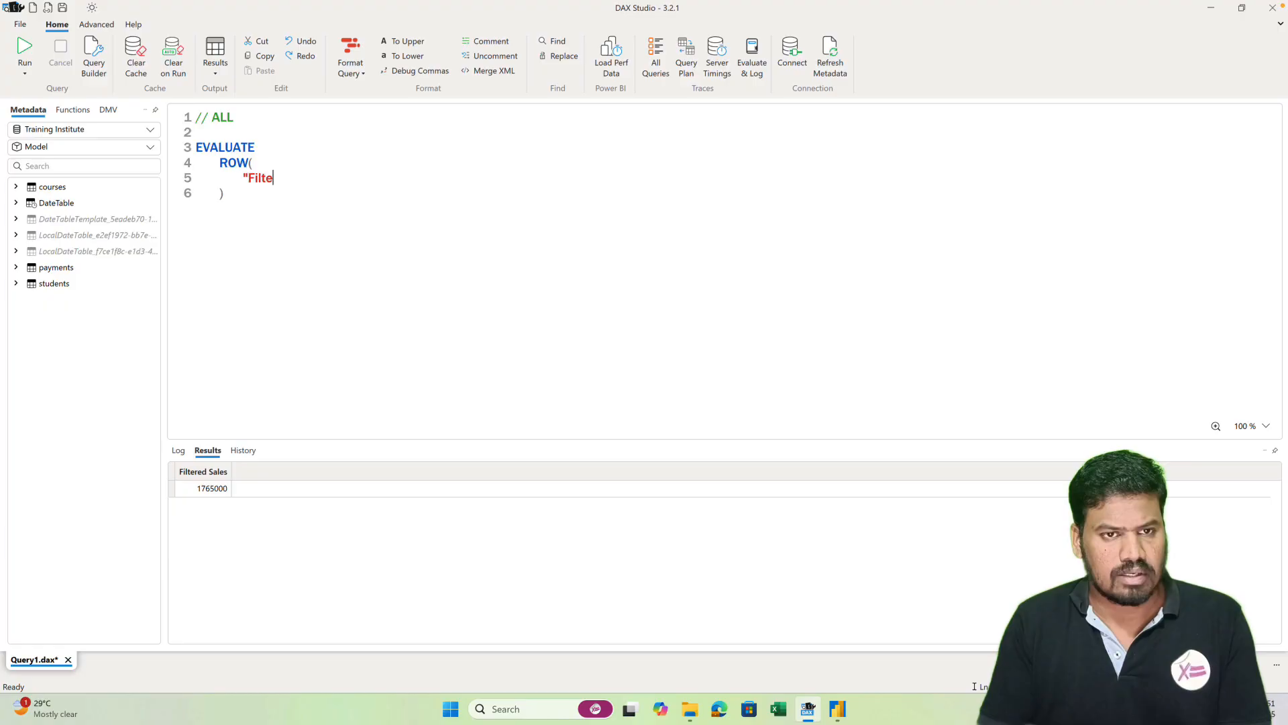
pyautogui.write('red Sales", ')
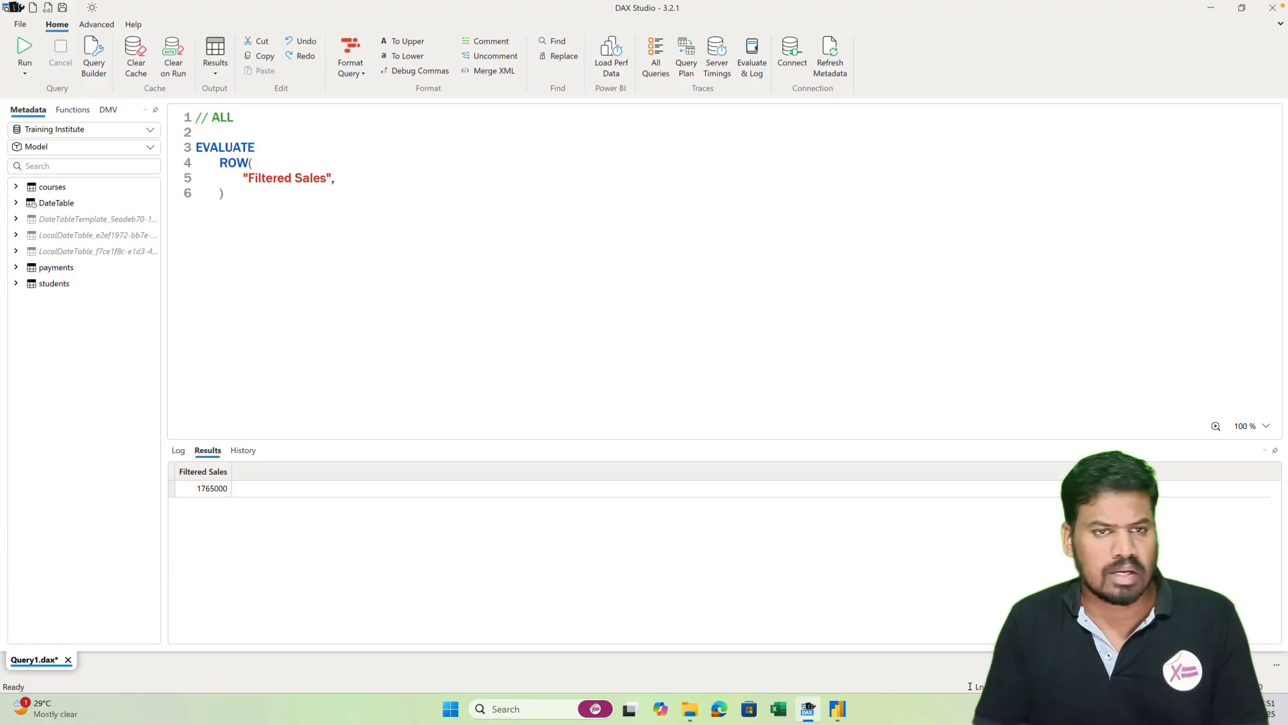
pyautogui.write('SUM')
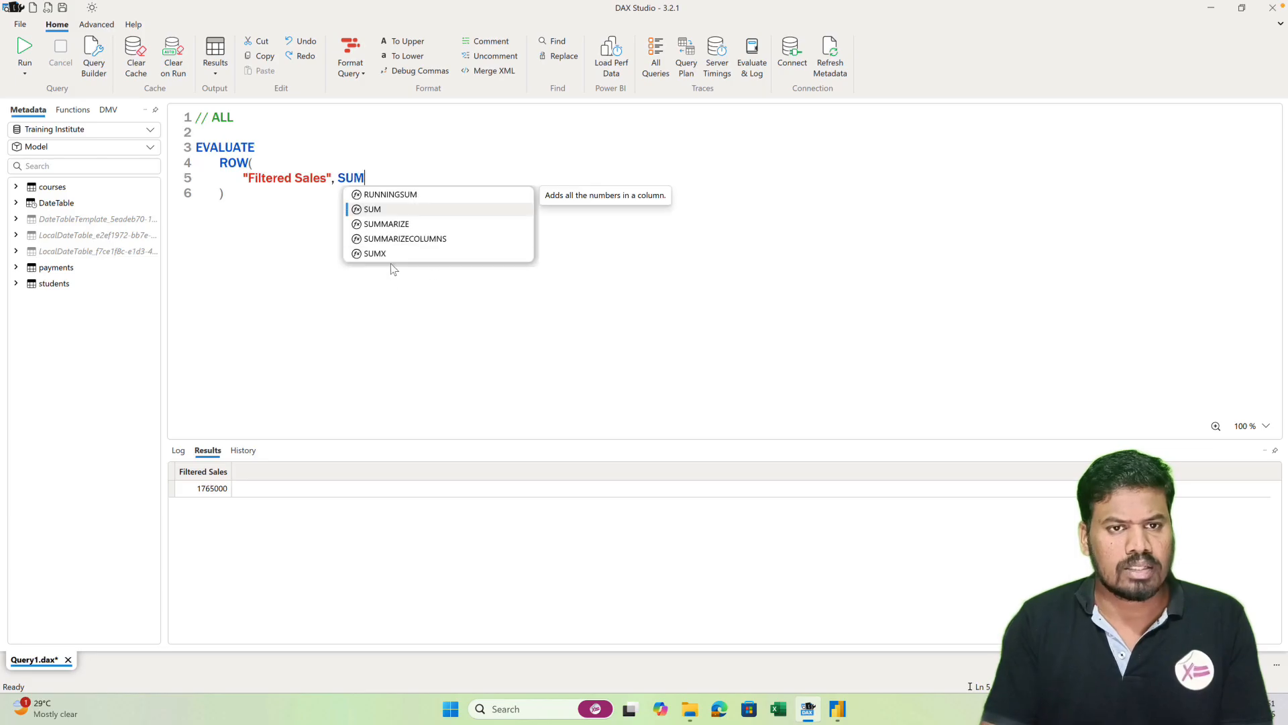
pyautogui.write('(pay')
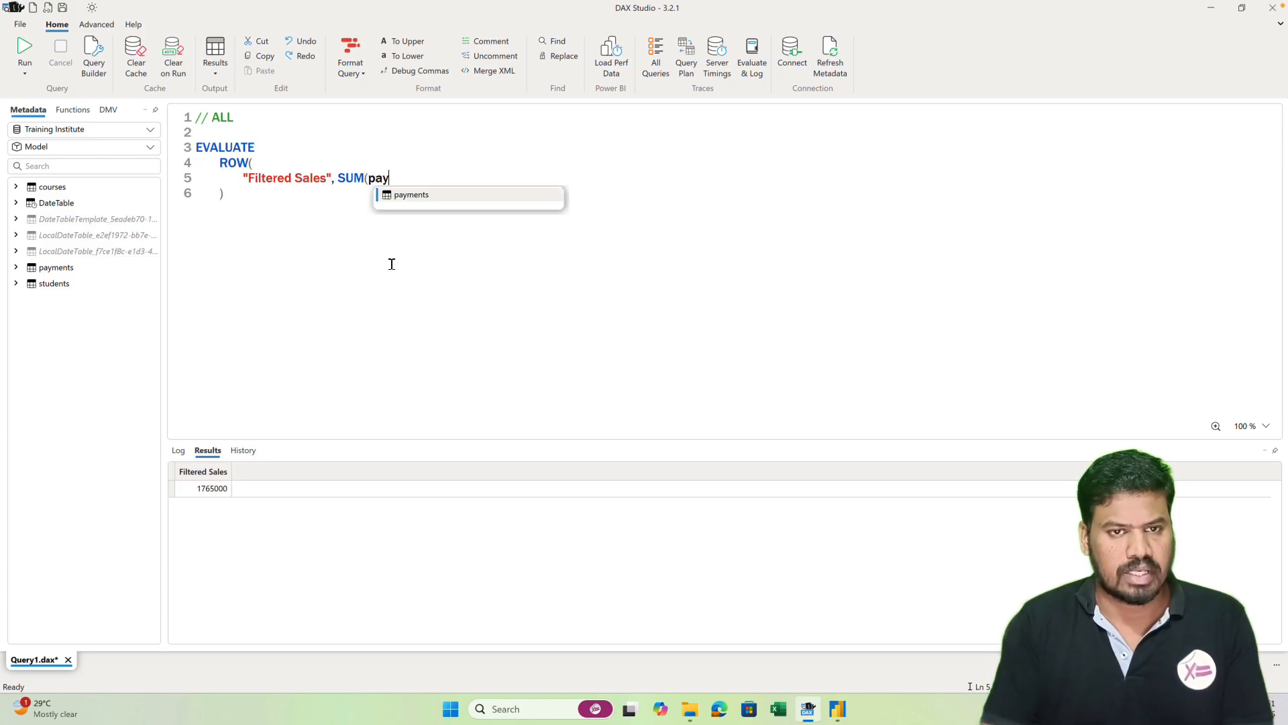
pyautogui.write('ments[Paid]')
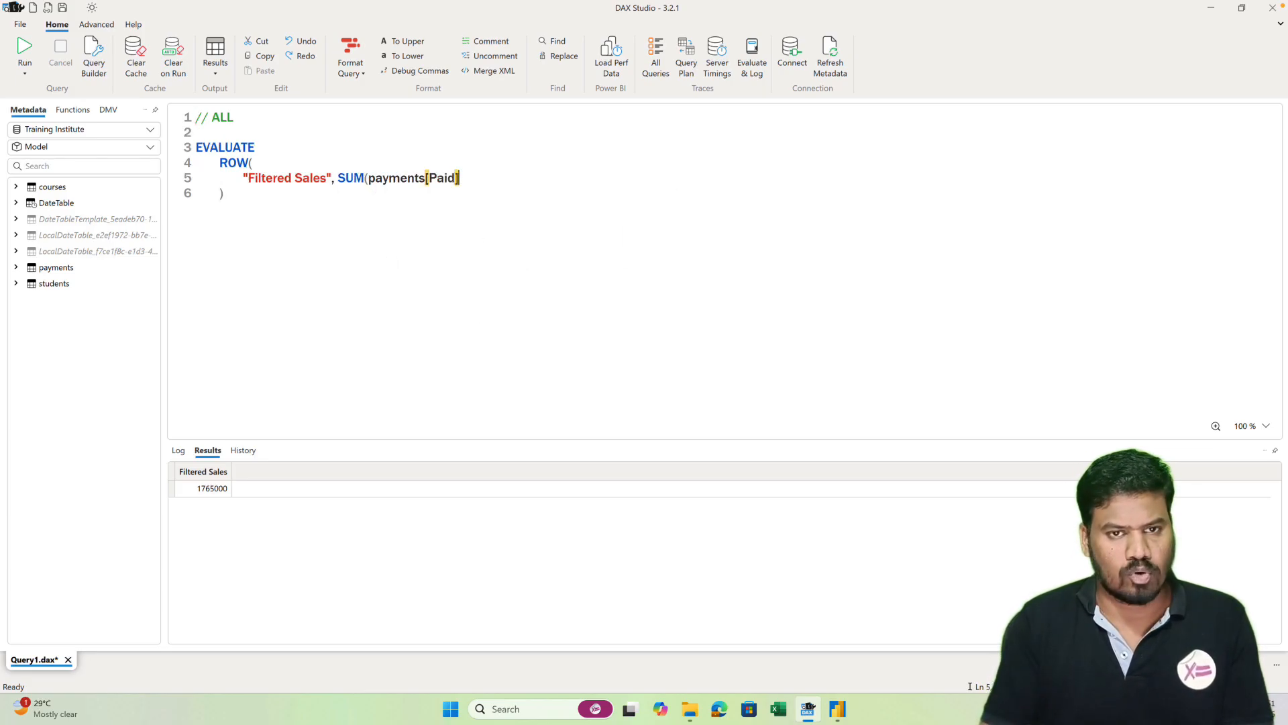
pyautogui.write(')')
pyautogui.click(406, 355)
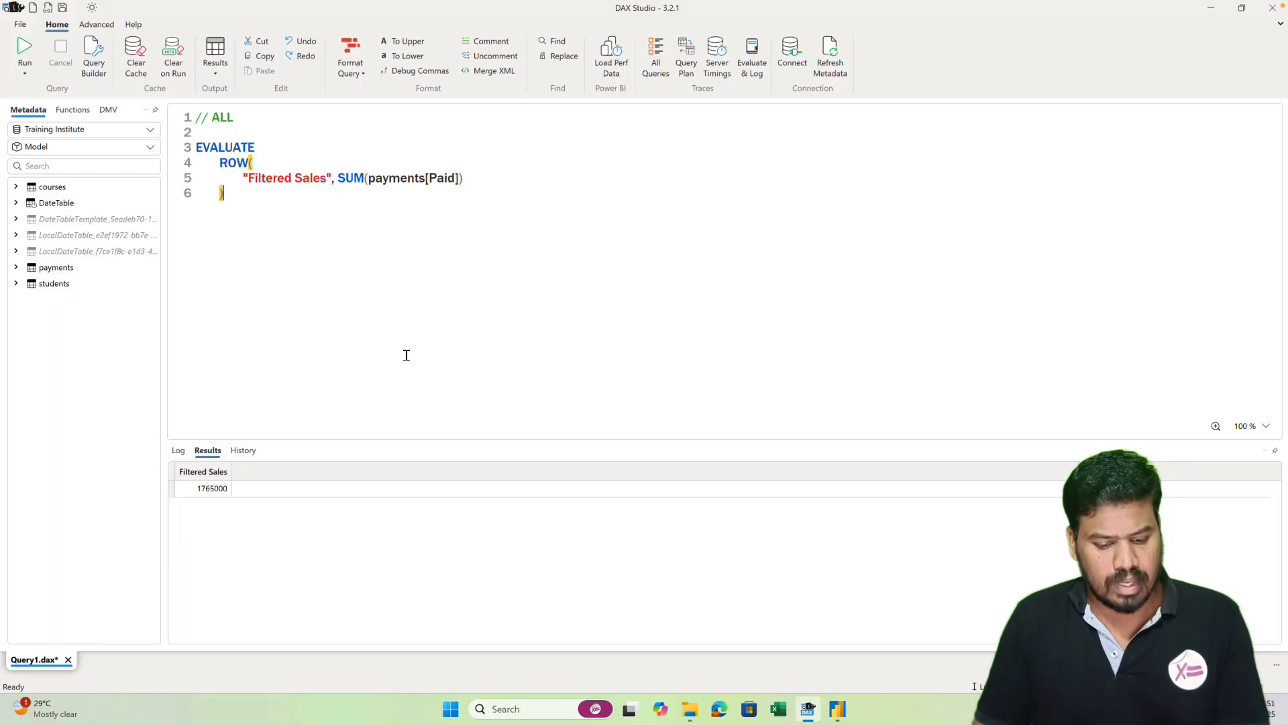
pyautogui.press('F5')
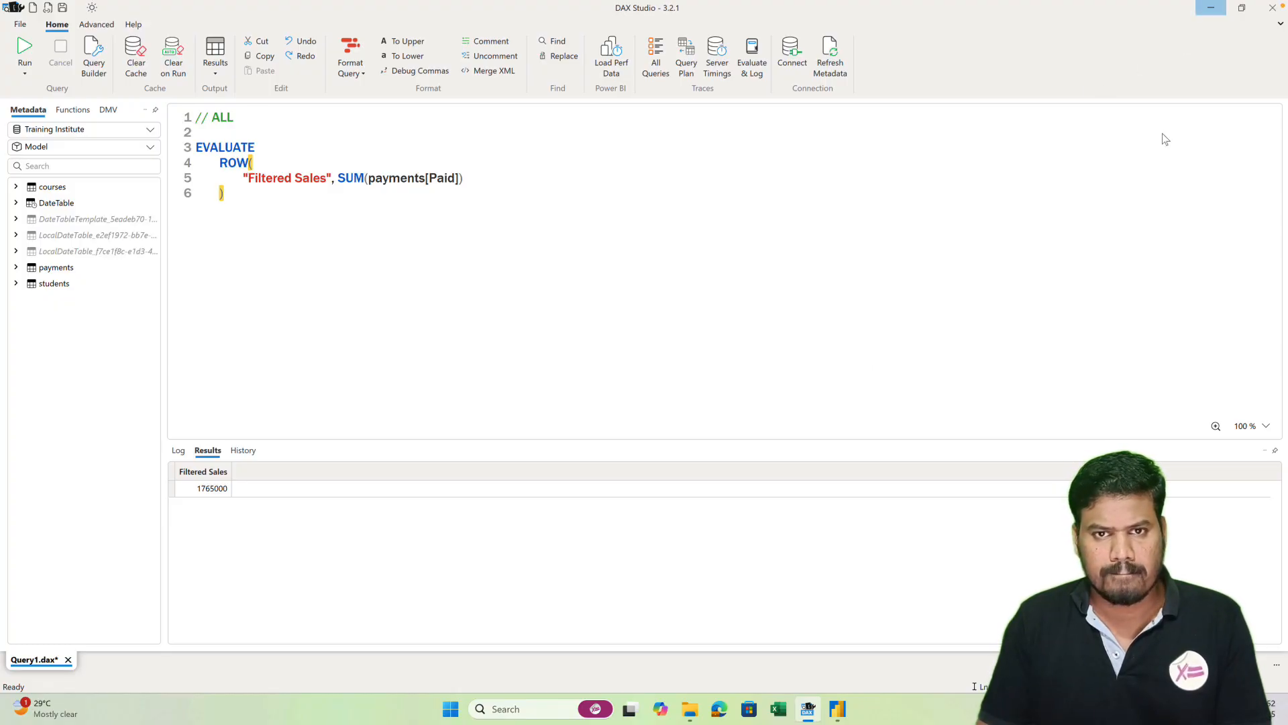
# - Switch to the Training Institute report in Power BI Desktop and start a new measure in the payments table
pyautogui.hotkey('alt', 'Tab')
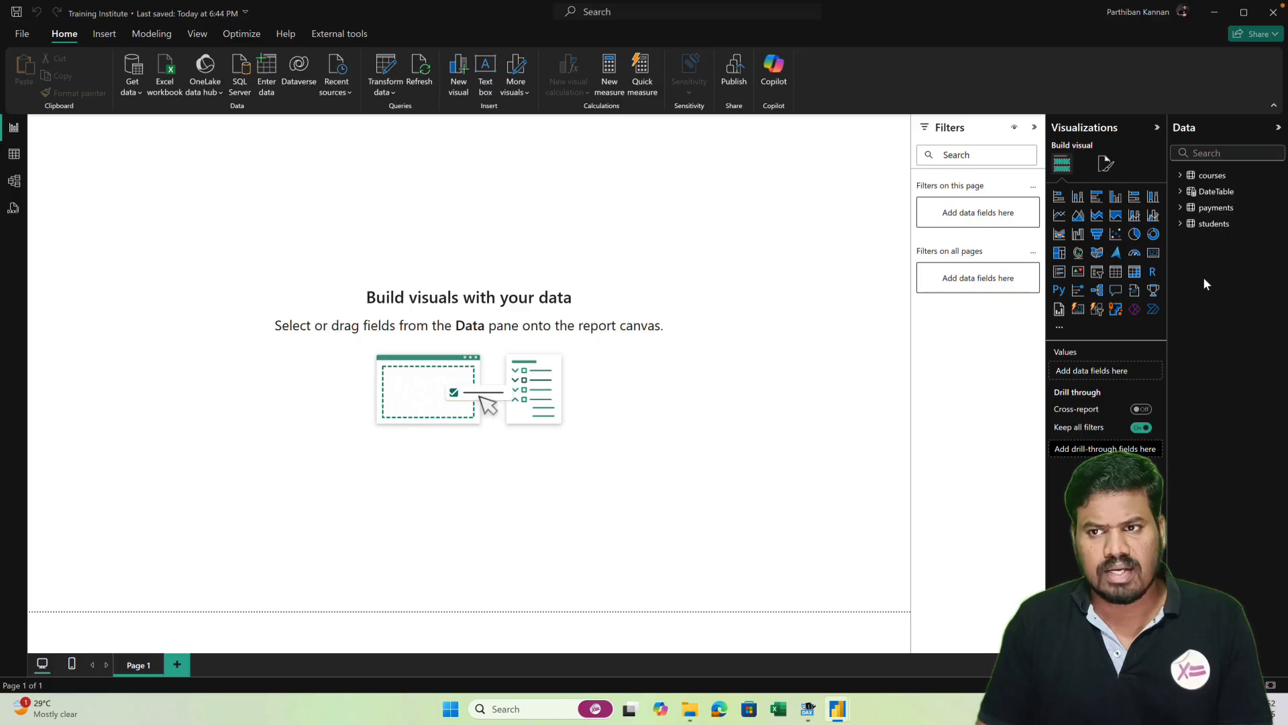
pyautogui.click(1180, 208)
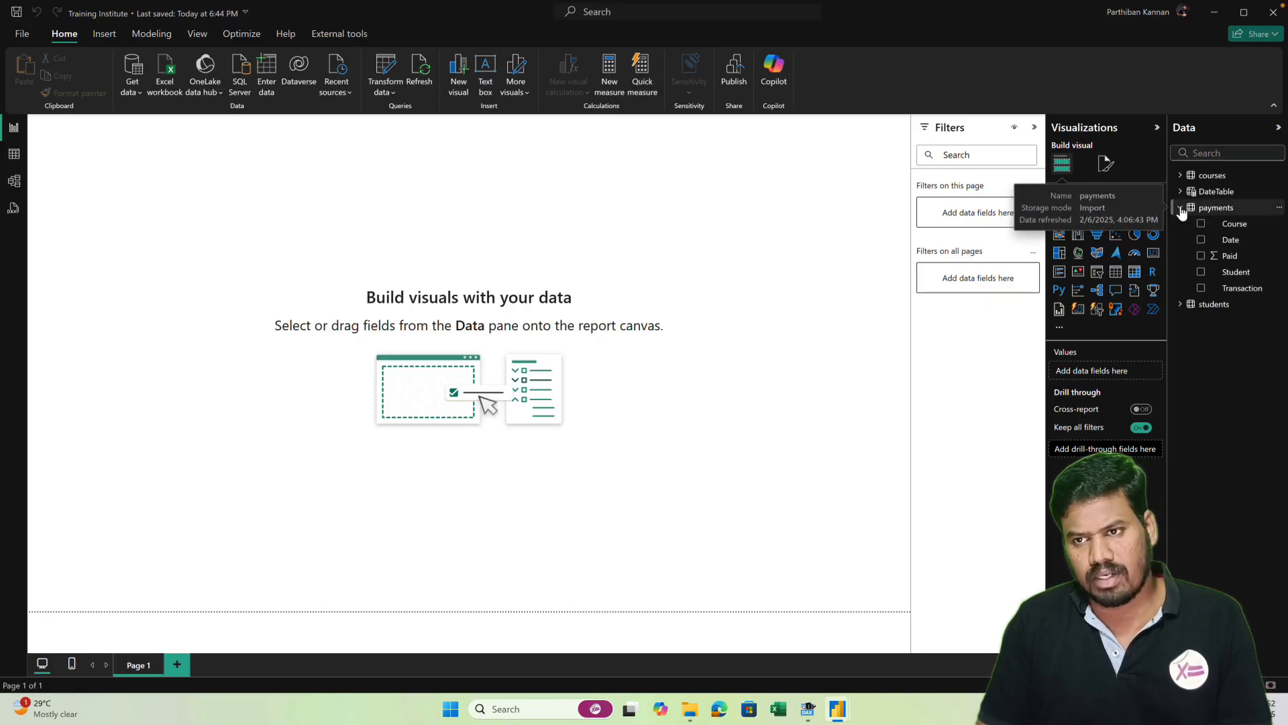
pyautogui.click(1279, 207)
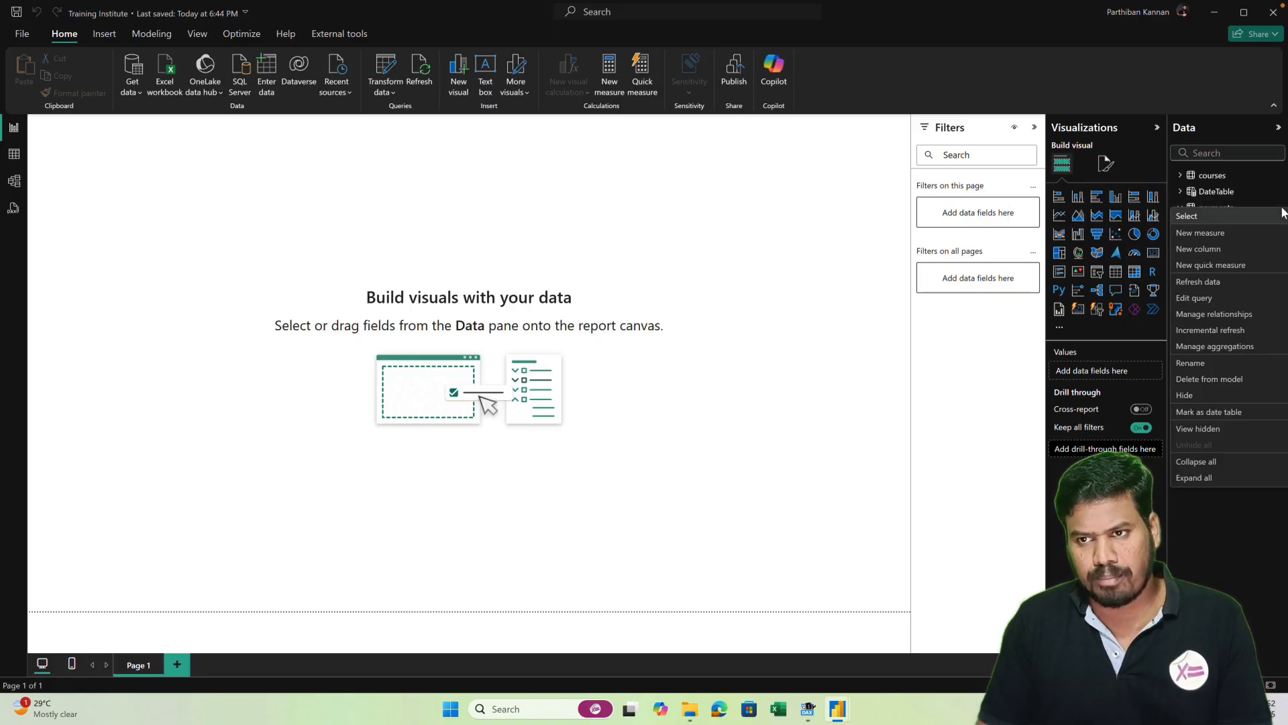
pyautogui.press('Escape')
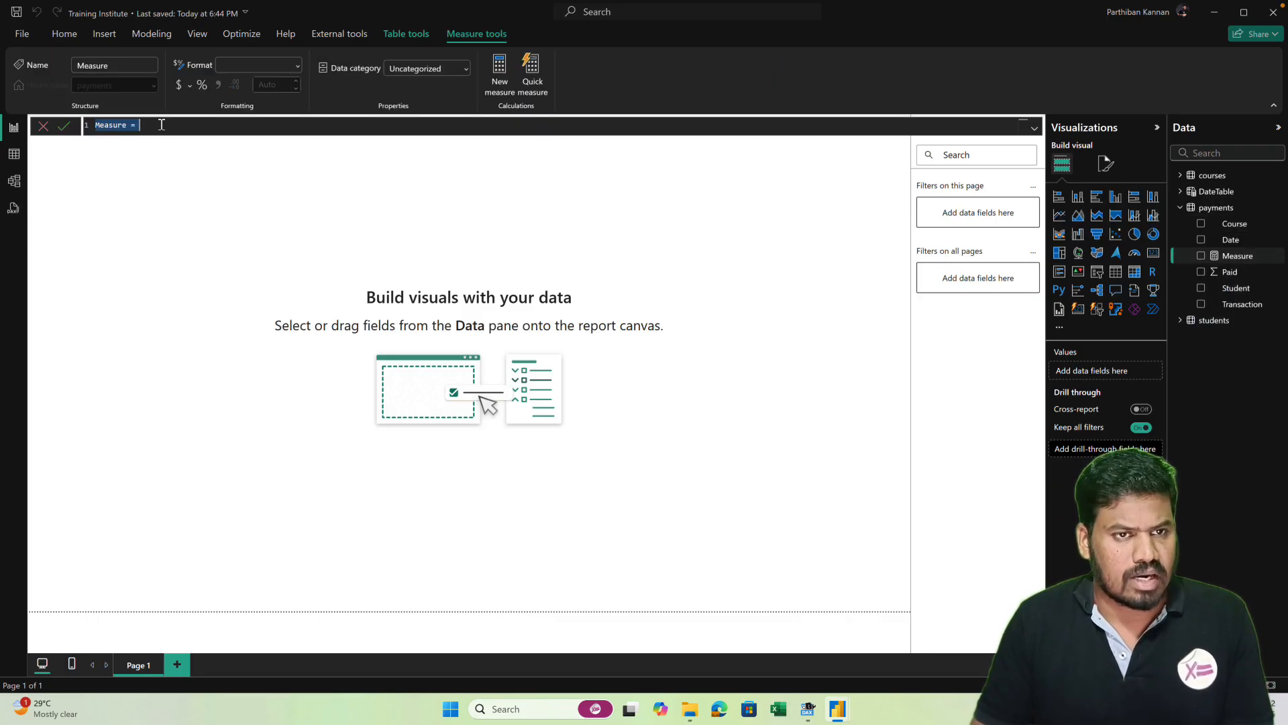
# - Define the new measure as Filtered Sales = SUM(payments[Paid]) and commit the formula
pyautogui.write('F')
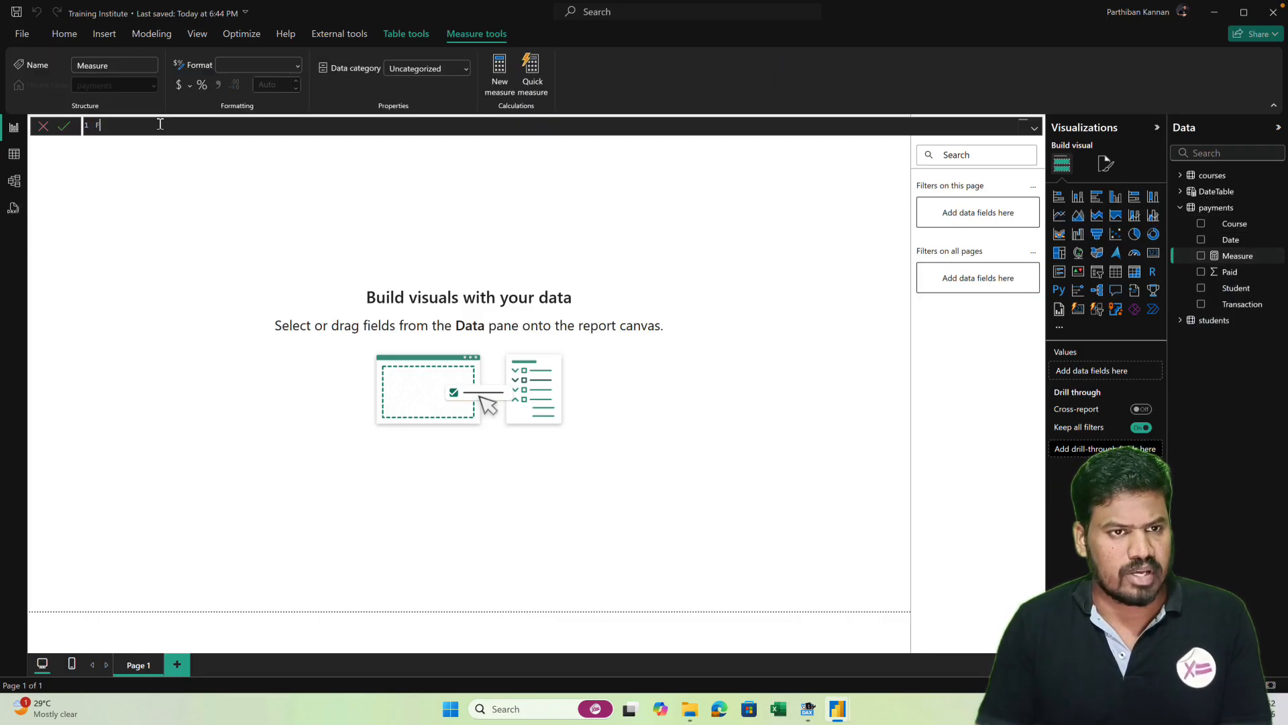
pyautogui.write('iltrred Sales')
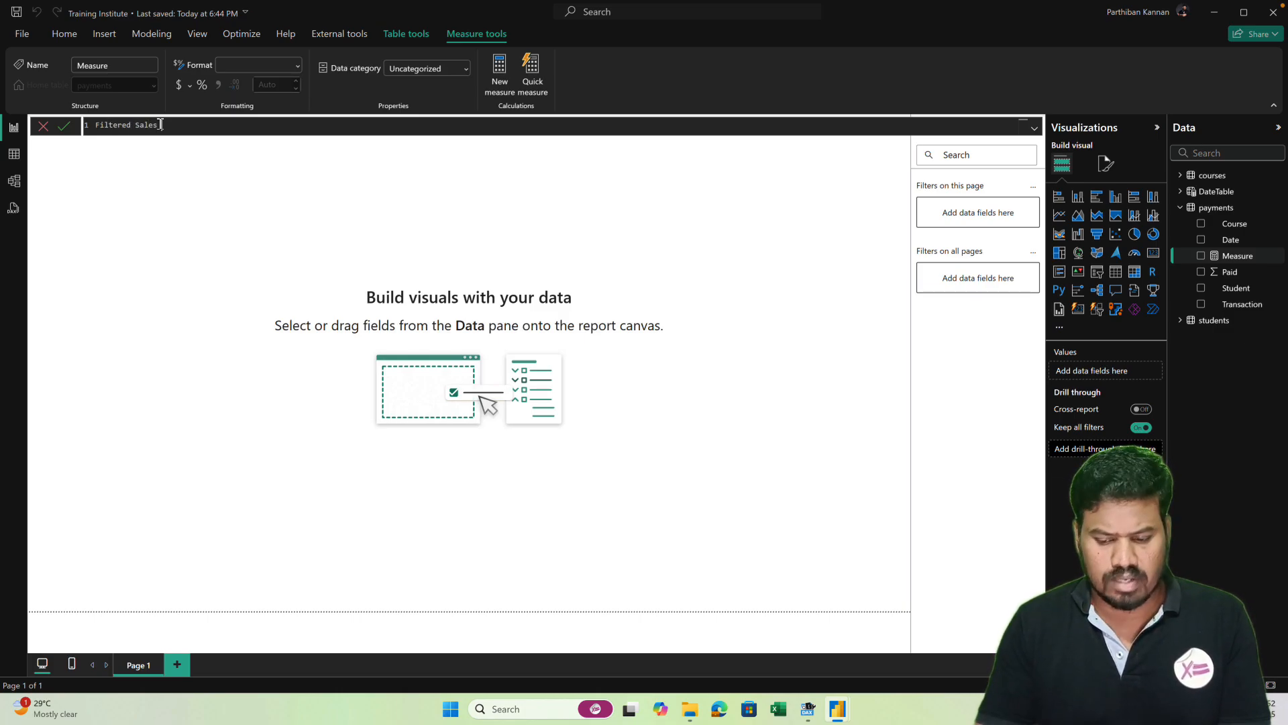
pyautogui.write(' = S')
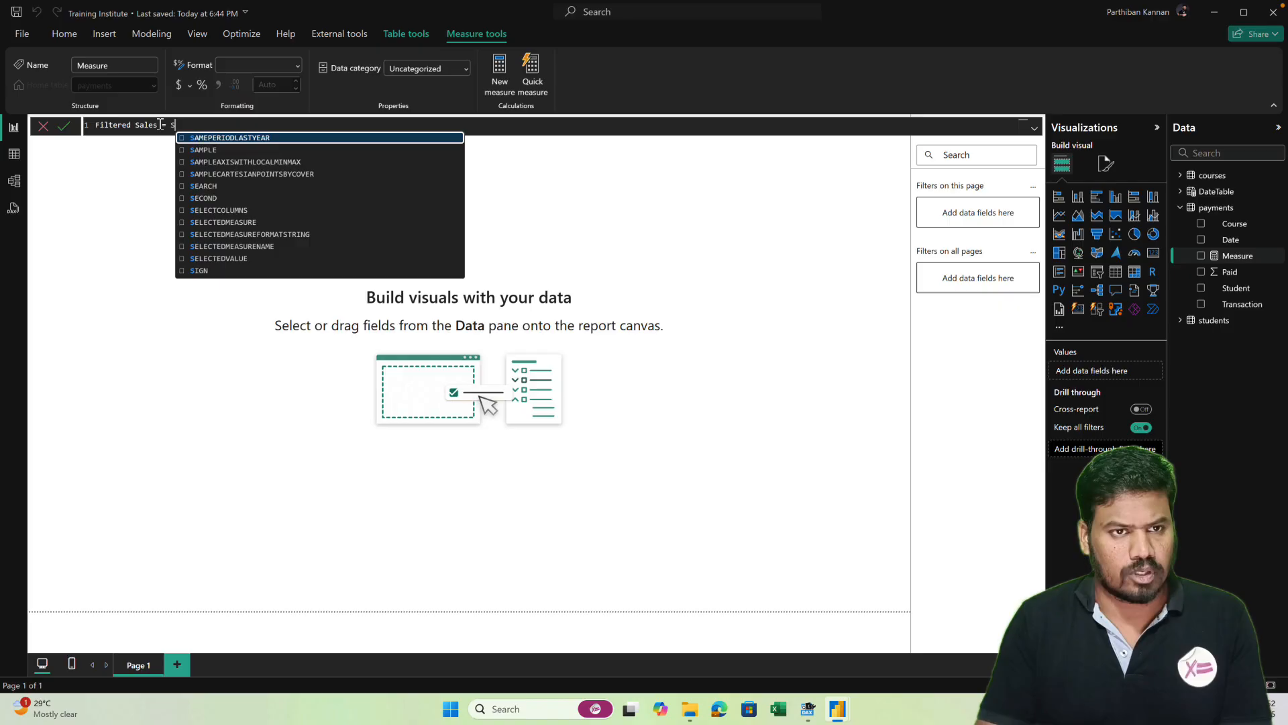
pyautogui.write('UM(pay')
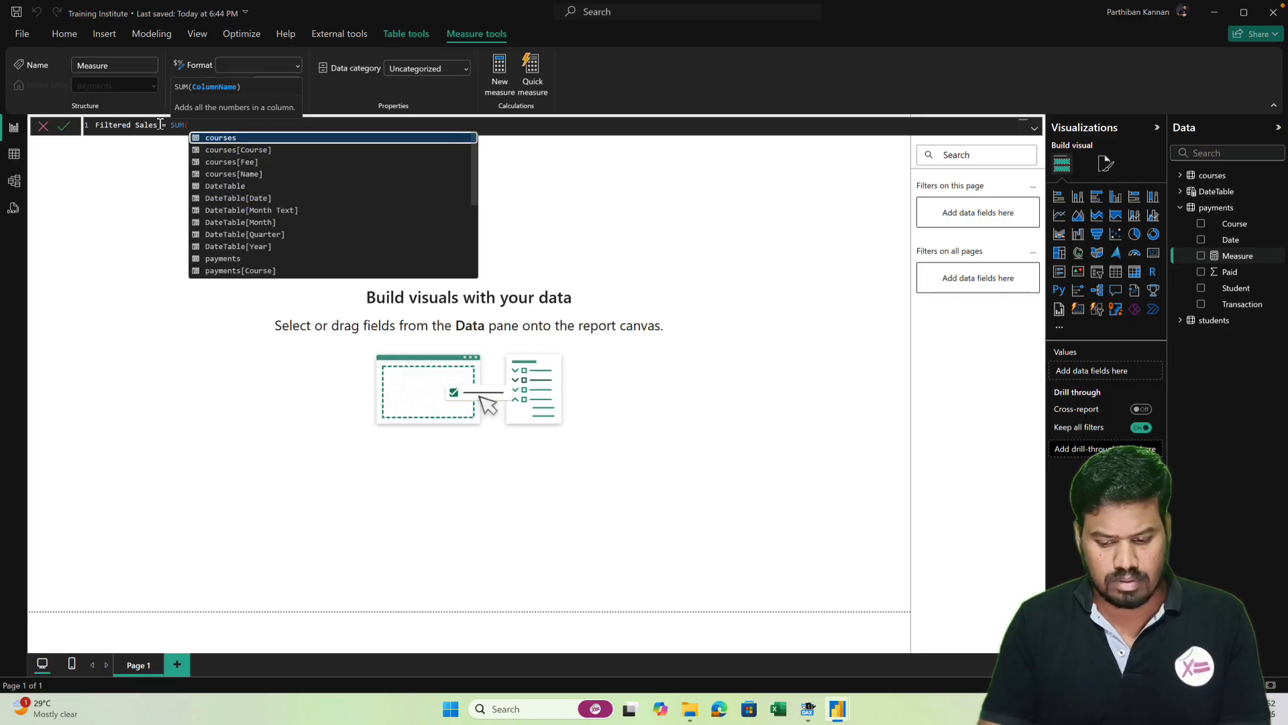
pyautogui.press('Down')
pyautogui.press('Down')
pyautogui.press('Down')
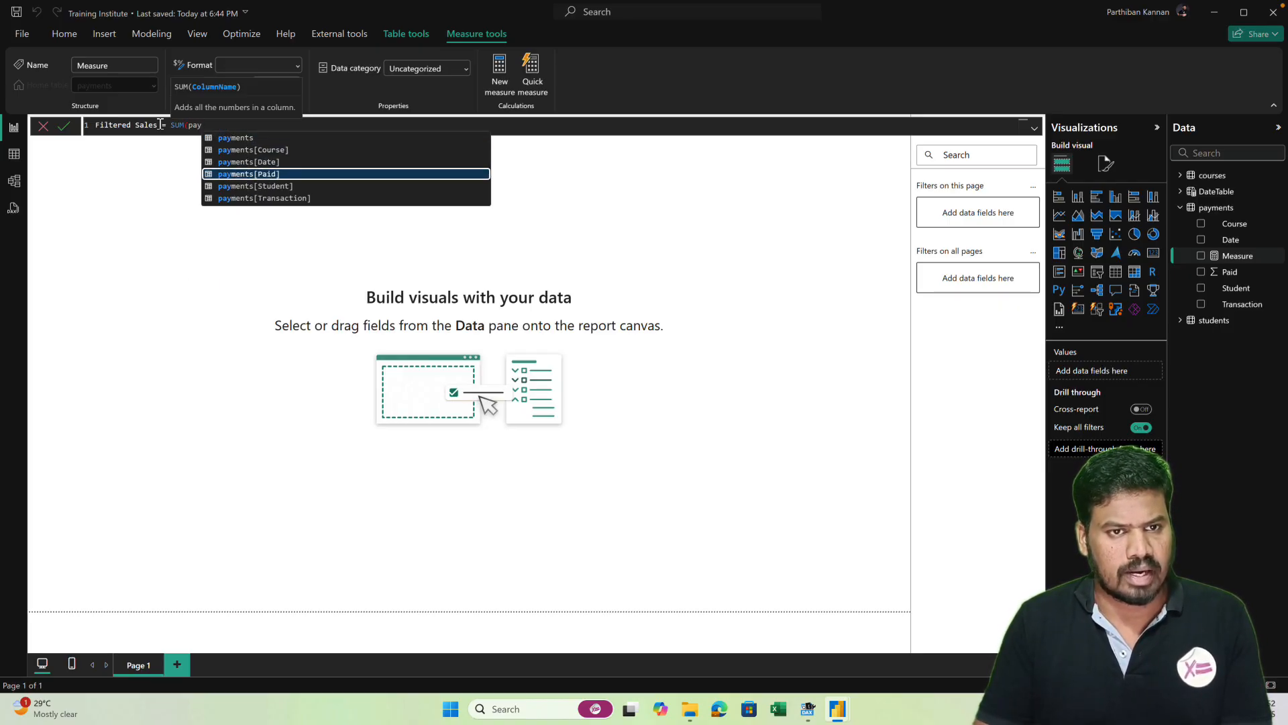
pyautogui.press('Tab')
pyautogui.write(')')
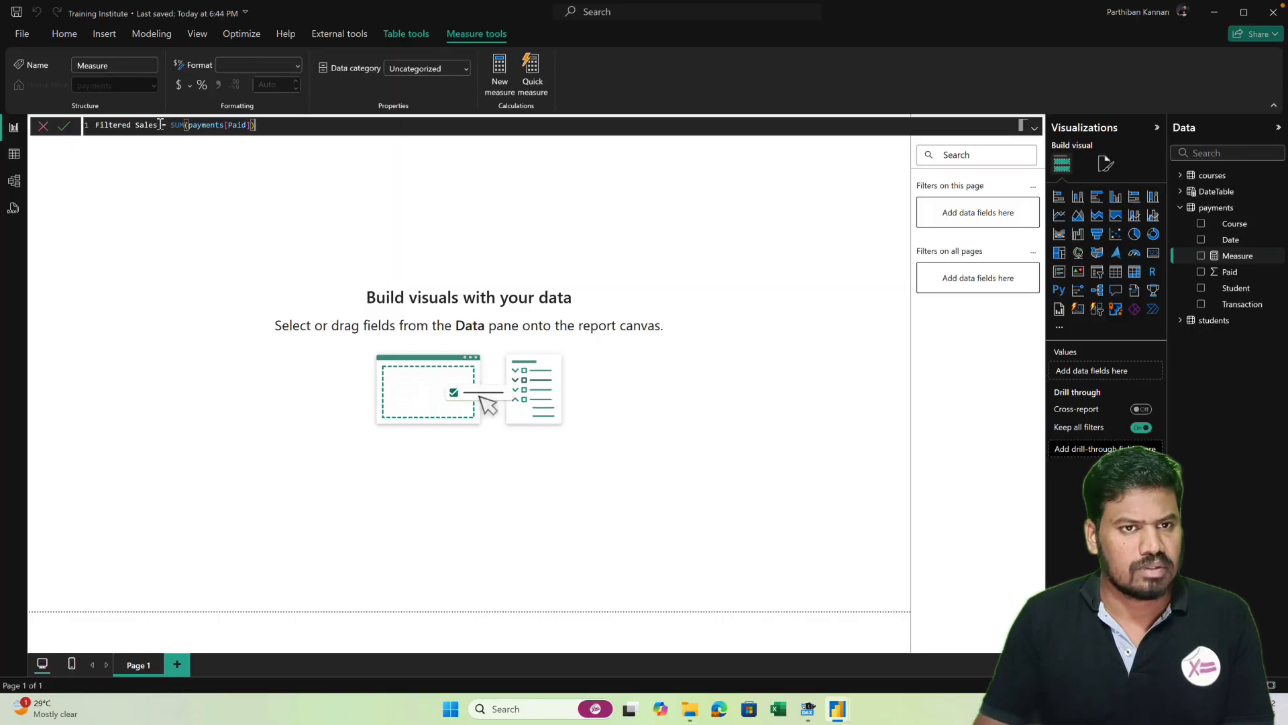
pyautogui.click(64, 127)
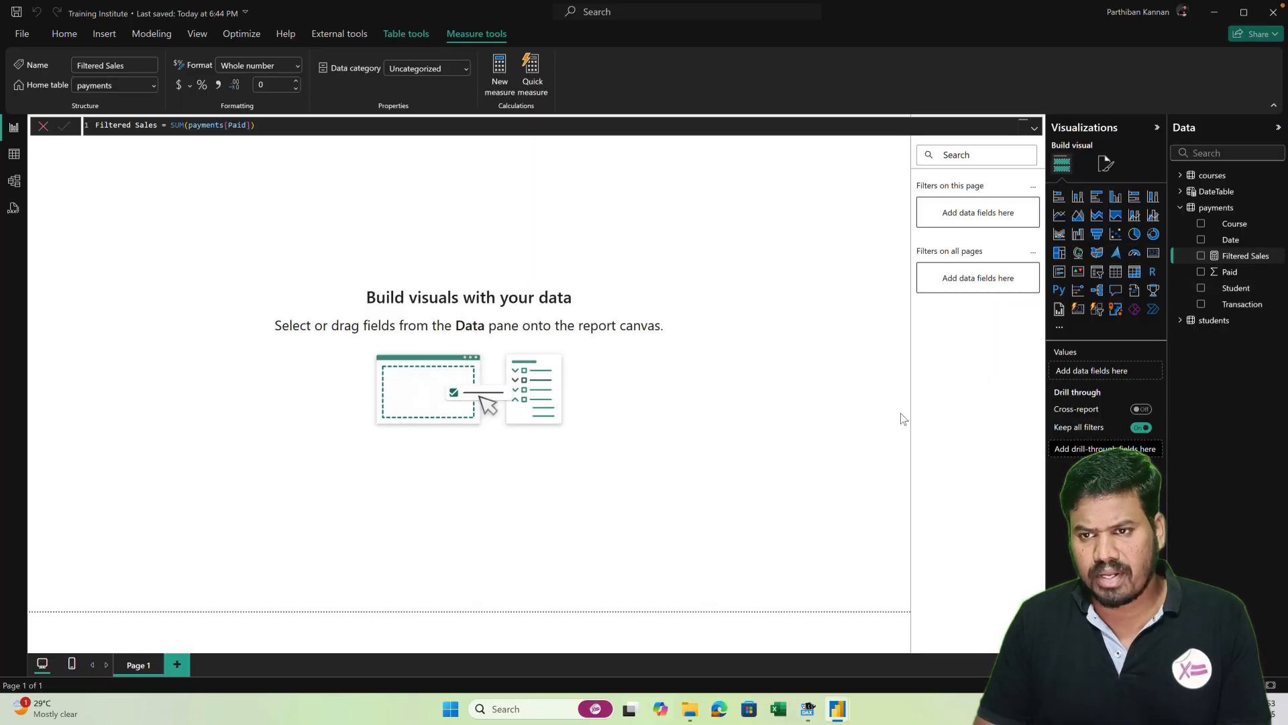
# - Add a slicer on the payments Course field, shift it down slightly, and make it tall and narrow enough to list all courses
pyautogui.click(1097, 273)
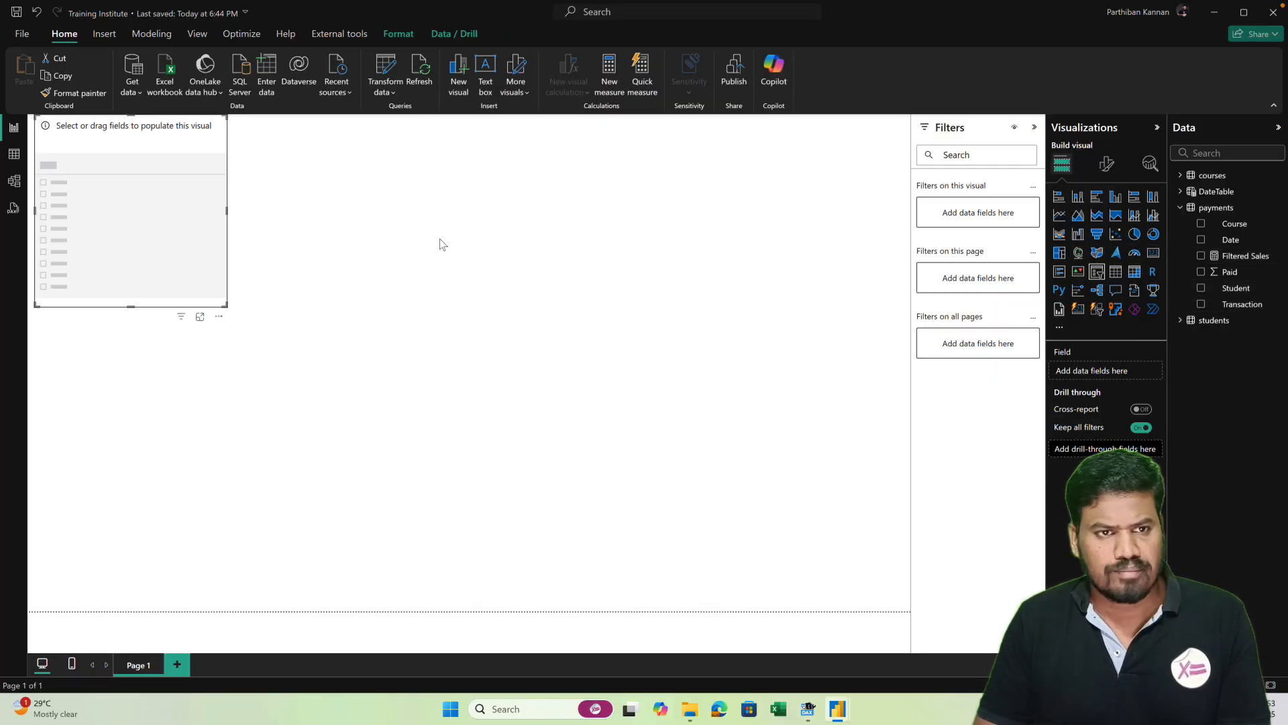
pyautogui.moveTo(153, 148); pyautogui.dragTo(153, 203)
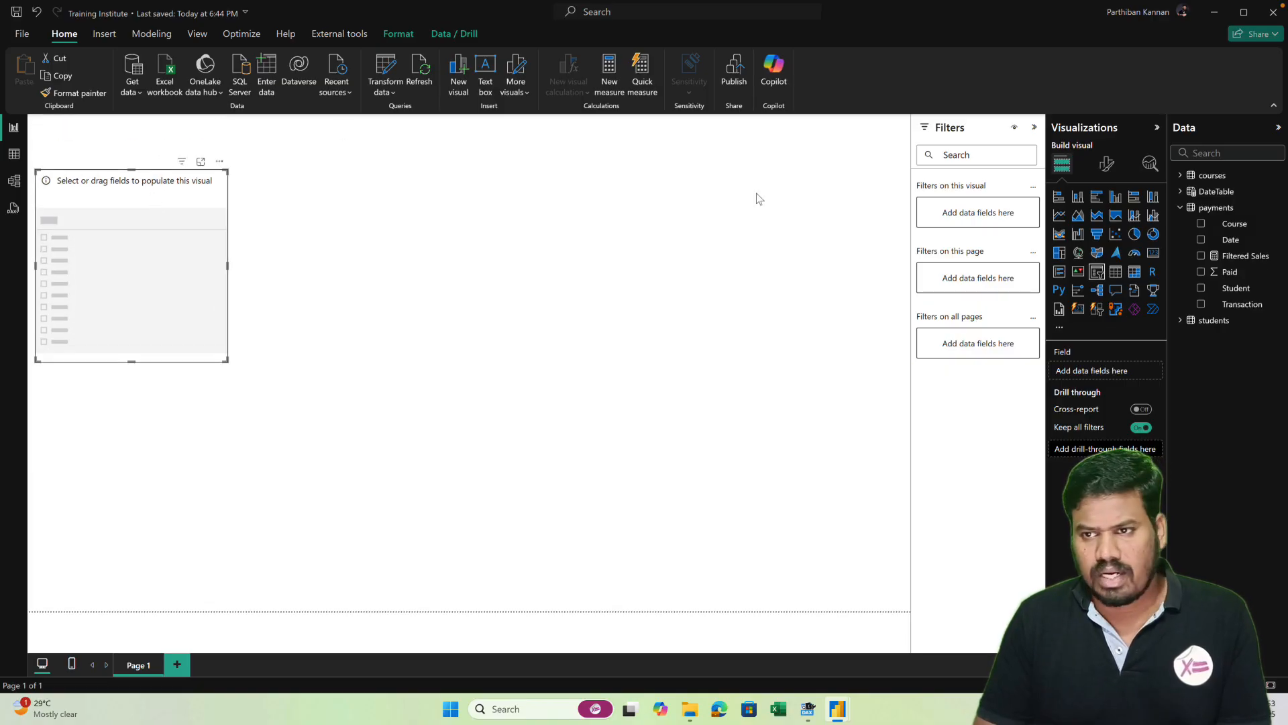
pyautogui.click(1202, 225)
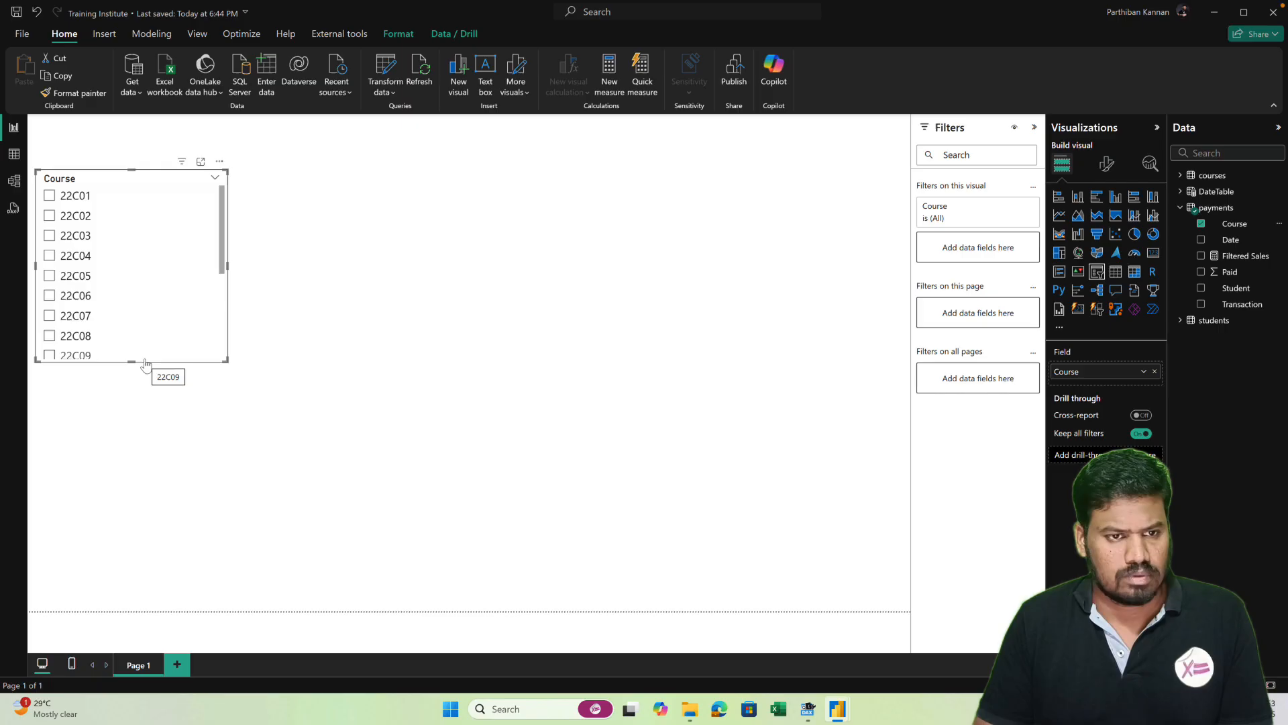
pyautogui.moveTo(131, 360); pyautogui.dragTo(131, 572)
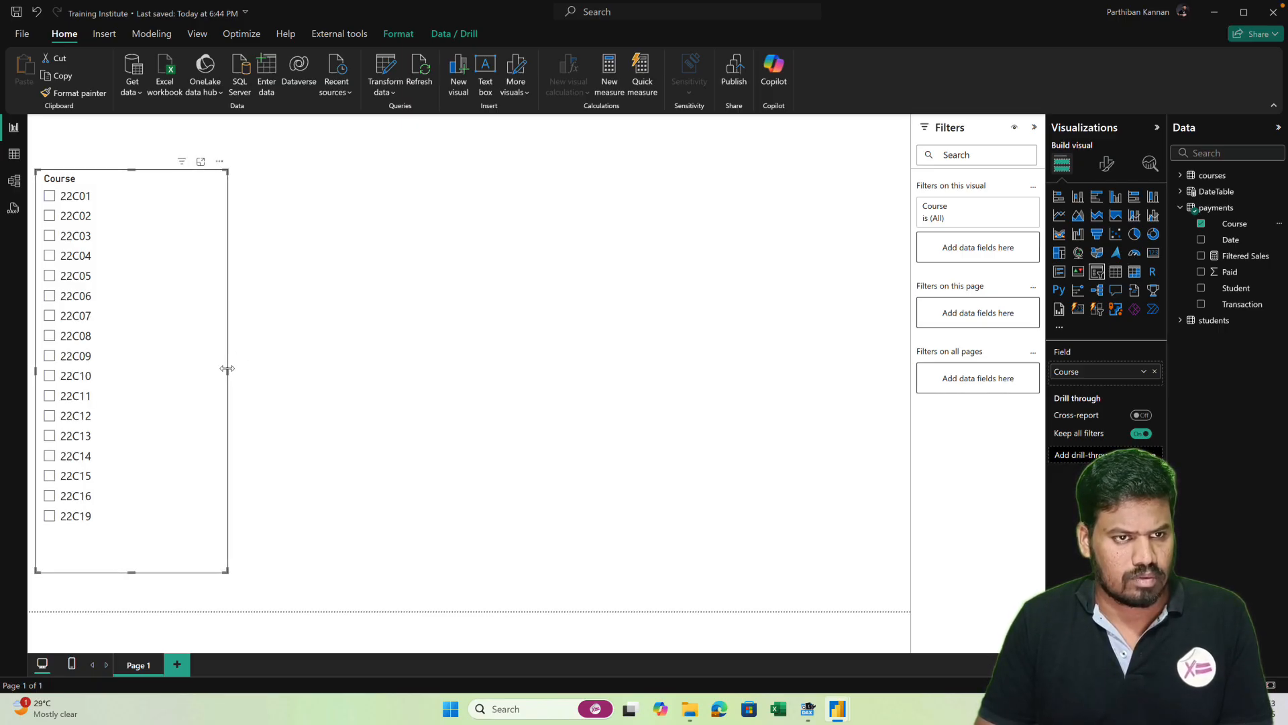
pyautogui.moveTo(227, 369); pyautogui.dragTo(120, 366)
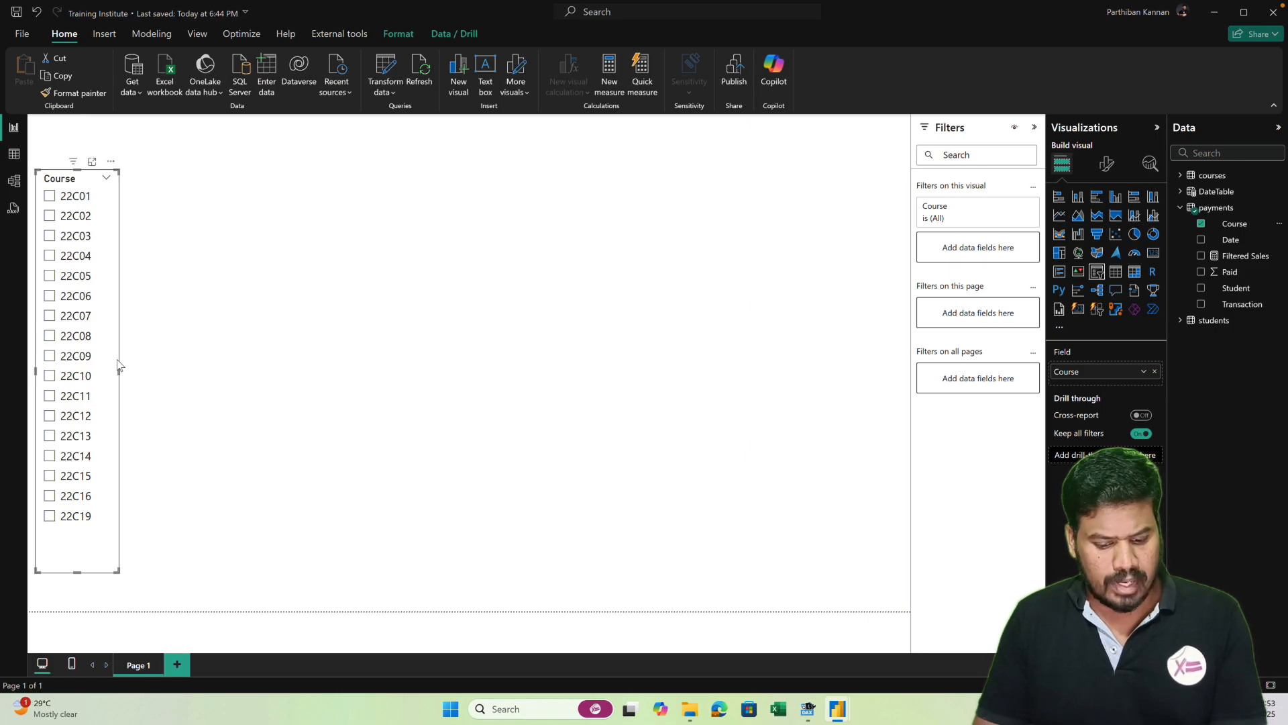
# - Duplicate the Course slicer, place the copy directly beside the original, and replace its field with Student from payments
pyautogui.hotkey('ctrl', 'c')
pyautogui.hotkey('ctrl', 'v')
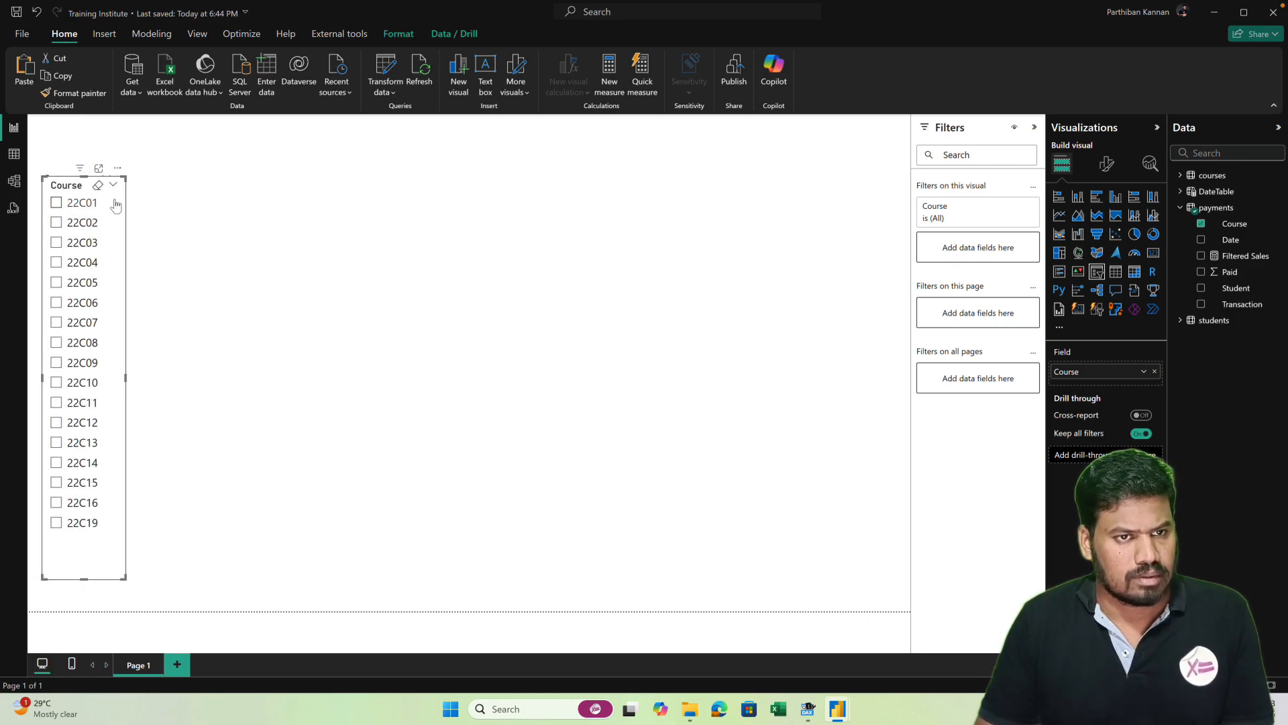
pyautogui.moveTo(116, 204); pyautogui.dragTo(193, 198)
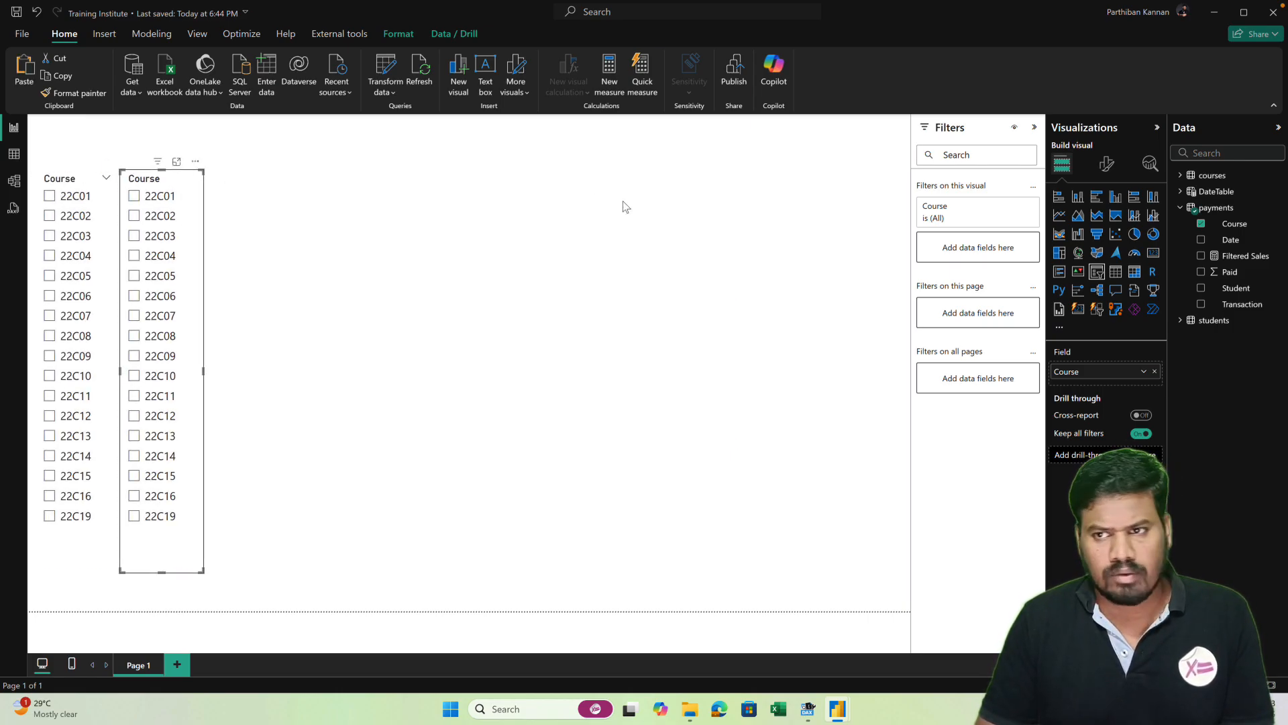
pyautogui.click(1203, 225)
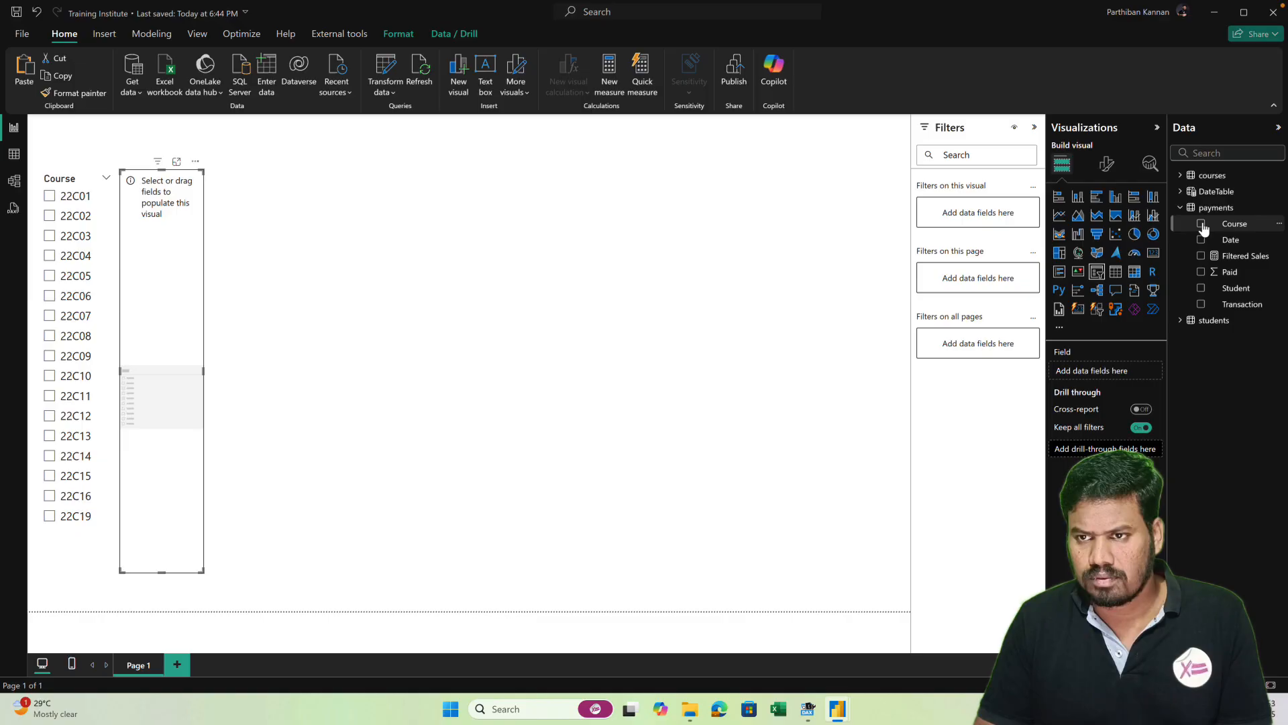
pyautogui.click(1202, 290)
pyautogui.click(429, 289)
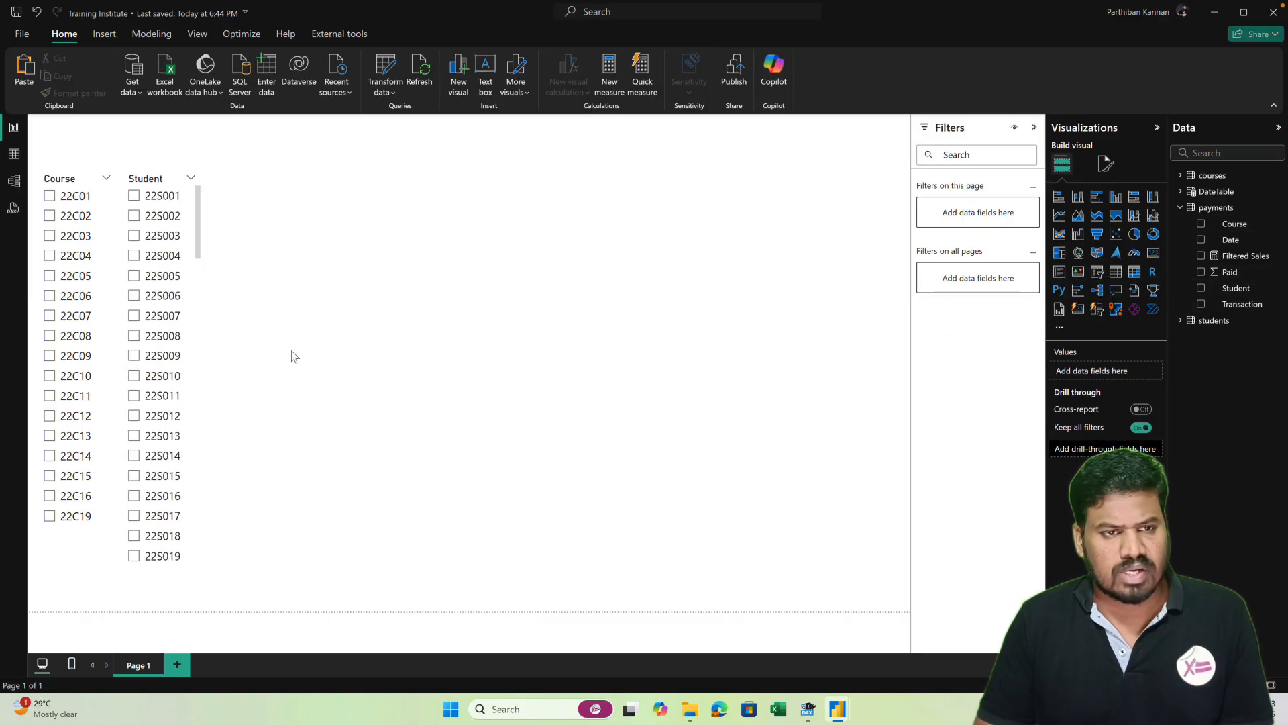
# - Add a table beside the slicers, widen it, and fill it with Name from courses and the Filtered Sales measure
pyautogui.click(1117, 274)
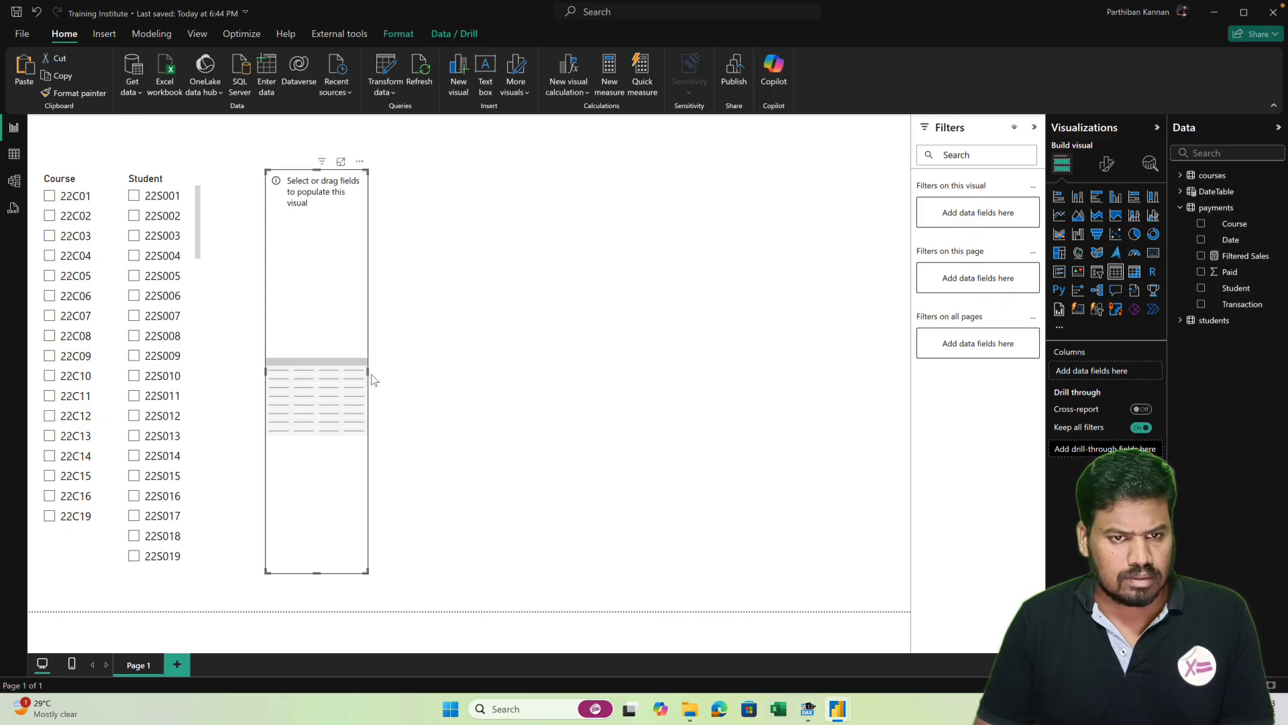
pyautogui.moveTo(367, 368); pyautogui.dragTo(629, 368)
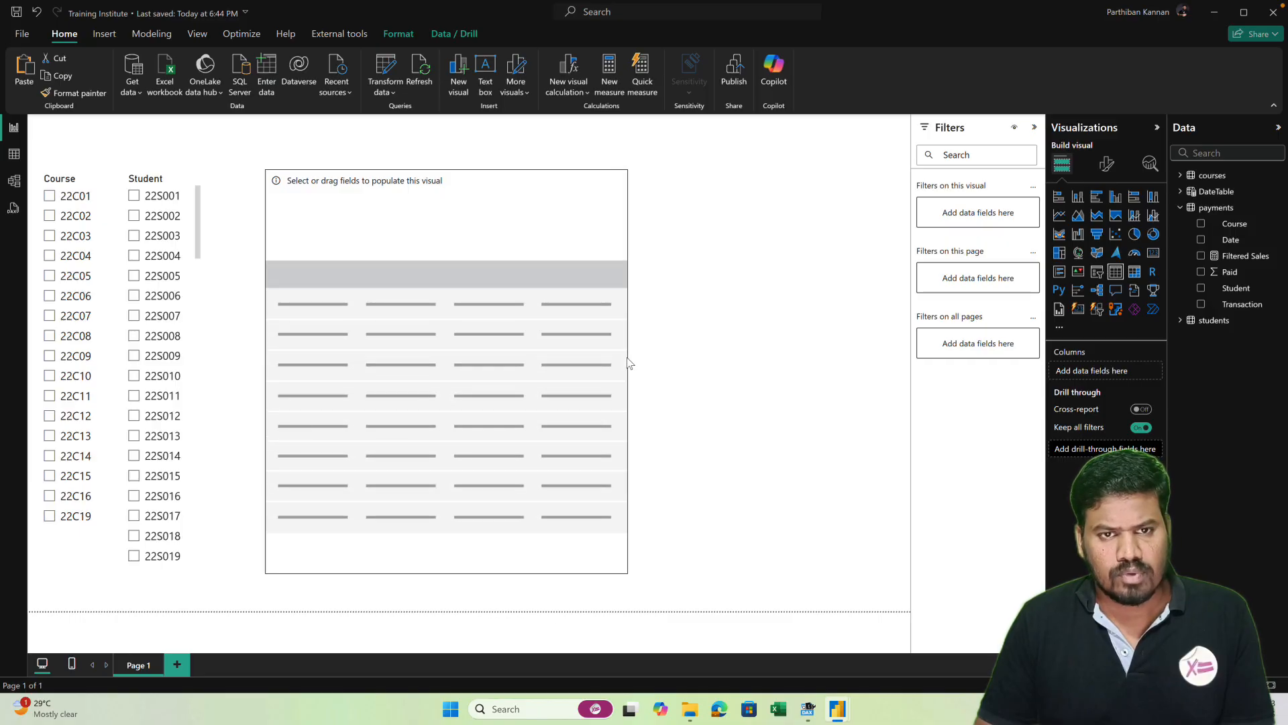
pyautogui.click(1182, 176)
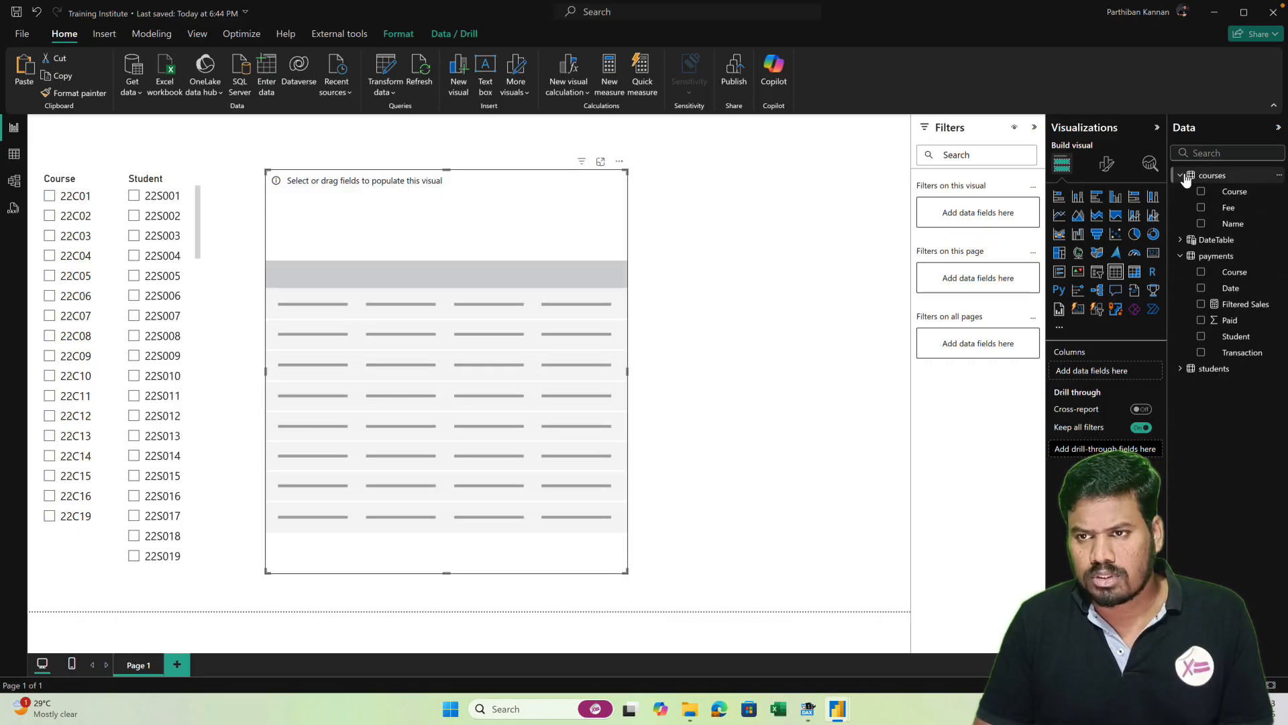
pyautogui.click(1201, 224)
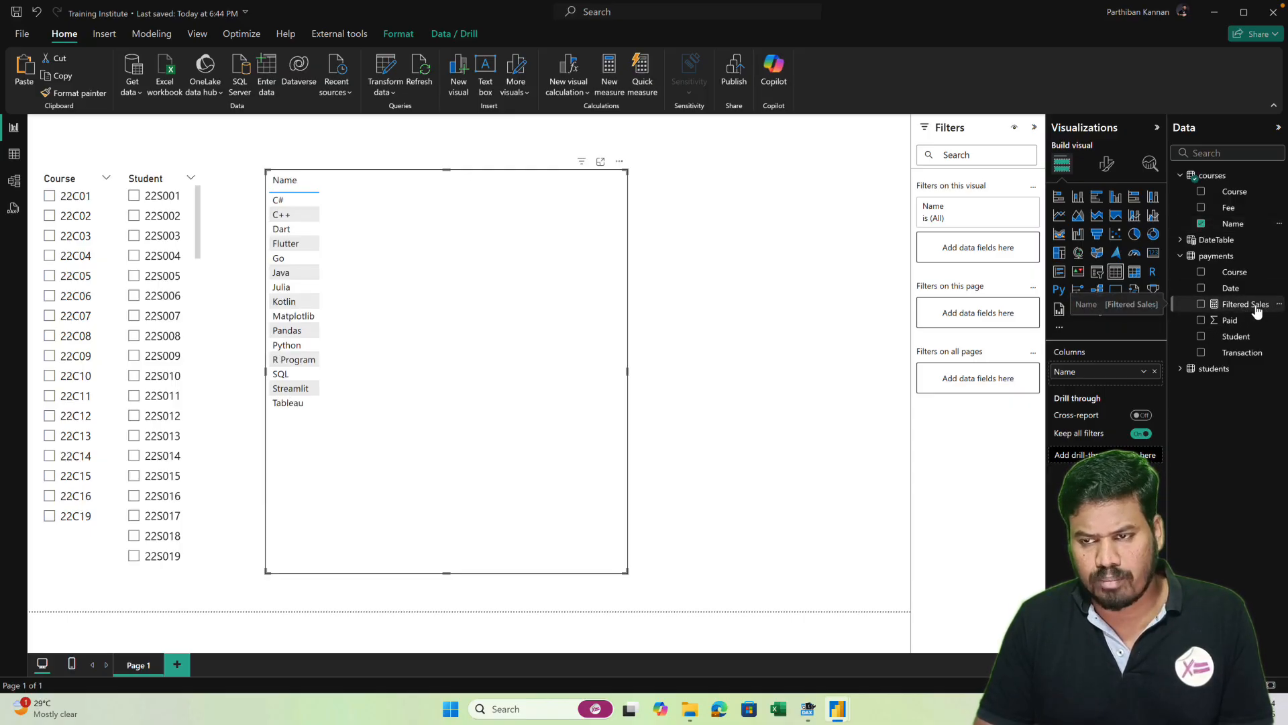
pyautogui.click(1202, 305)
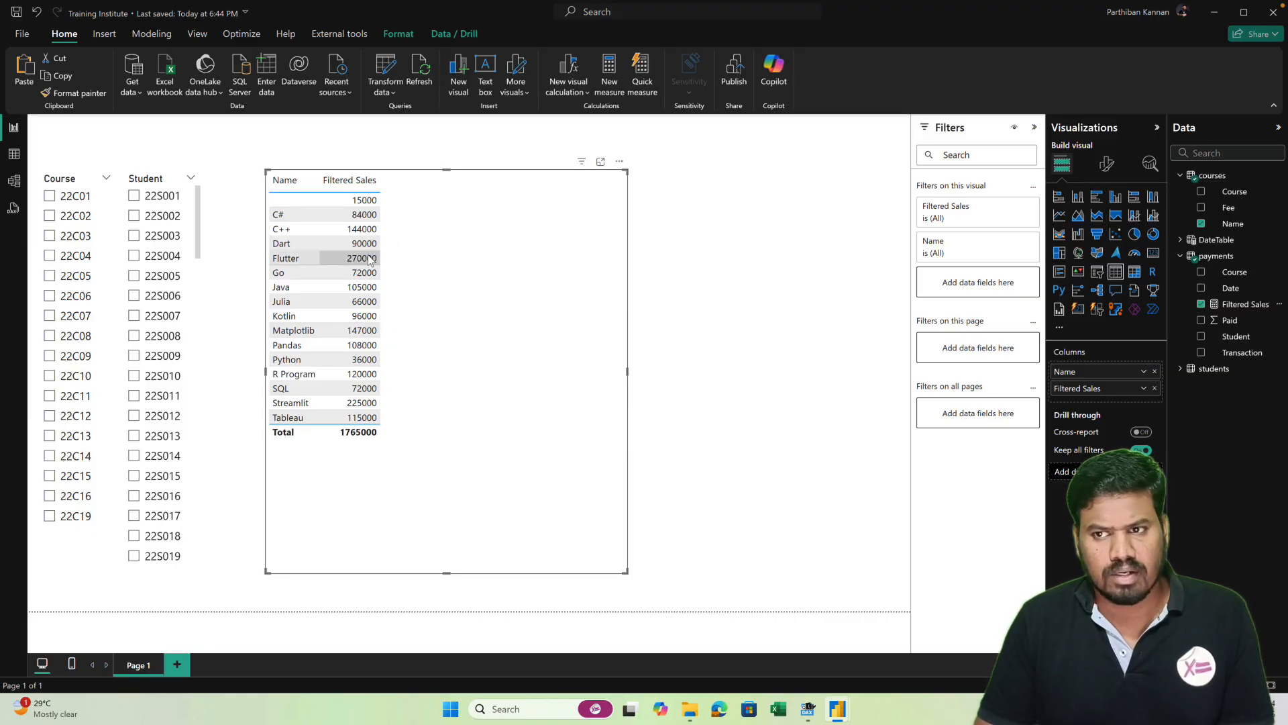
# - Review the Filtered Sales formula and test the table by filtering on course 22C01, followed by 22C04
pyautogui.click(1246, 304)
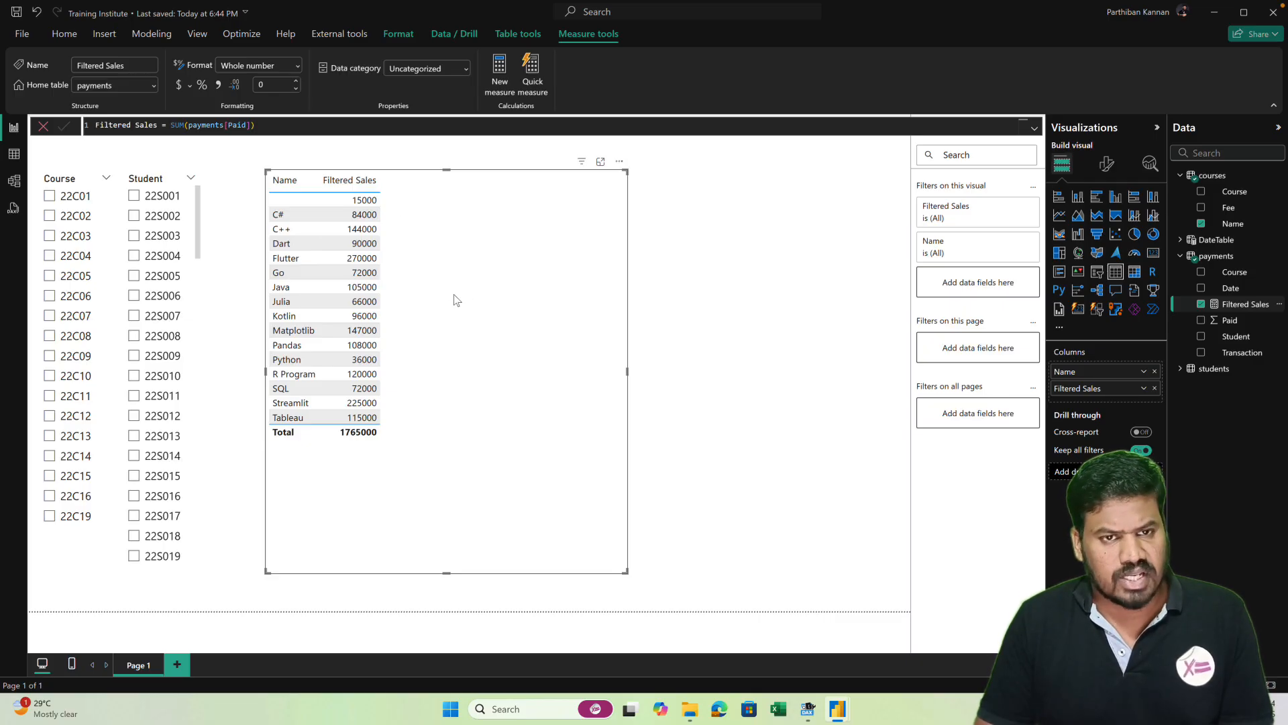
pyautogui.click(51, 198)
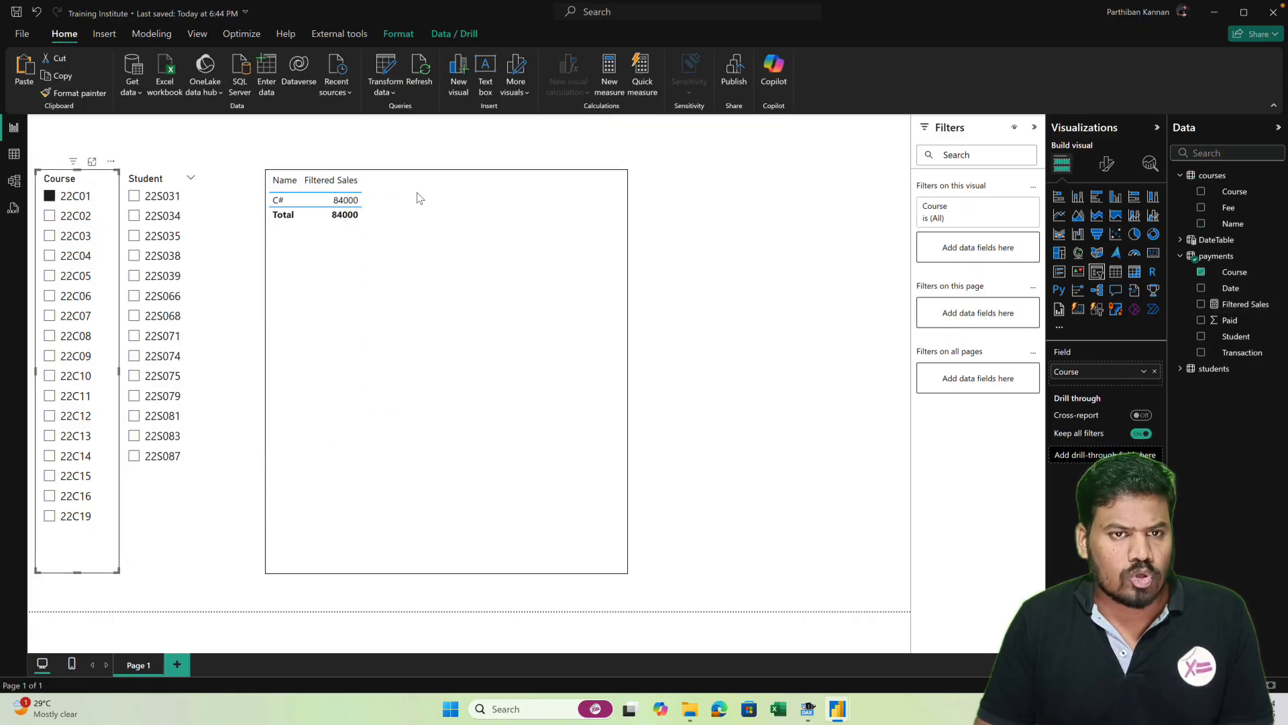
pyautogui.click(50, 256)
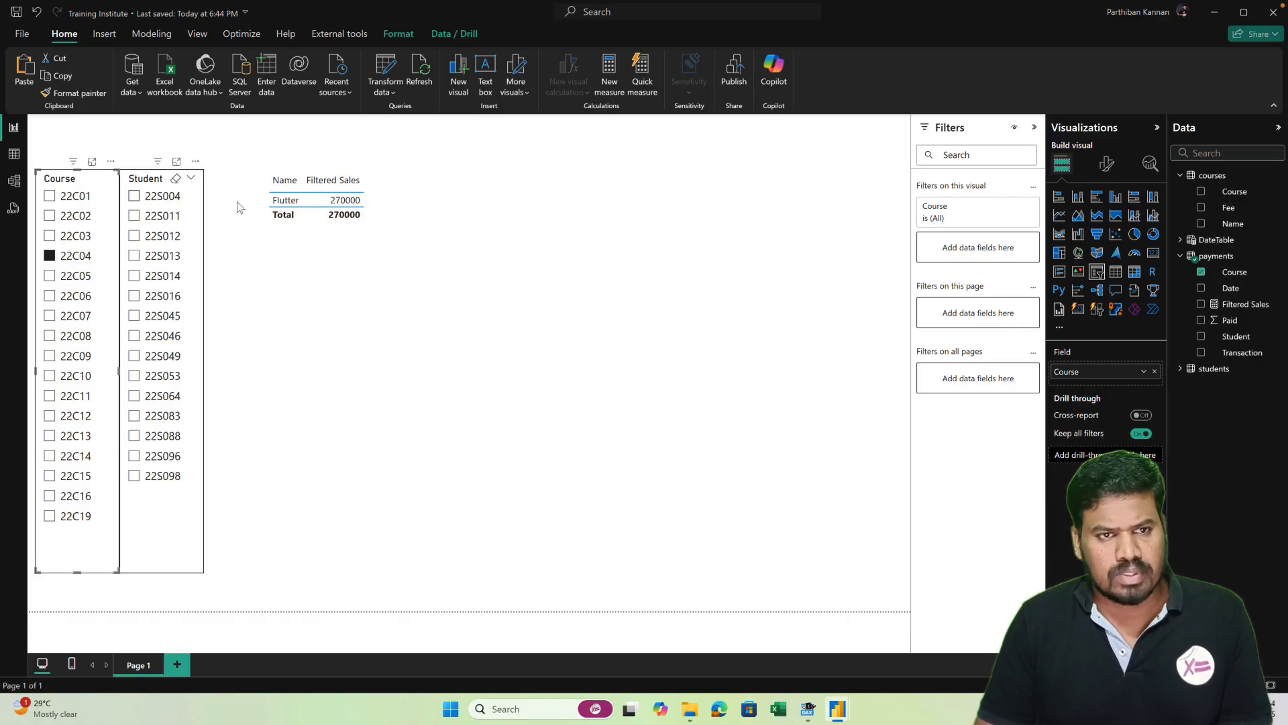
# - Turn off multi-select with Ctrl and enable the "Select all" option in the Course slicer's selection settings
pyautogui.click(1107, 163)
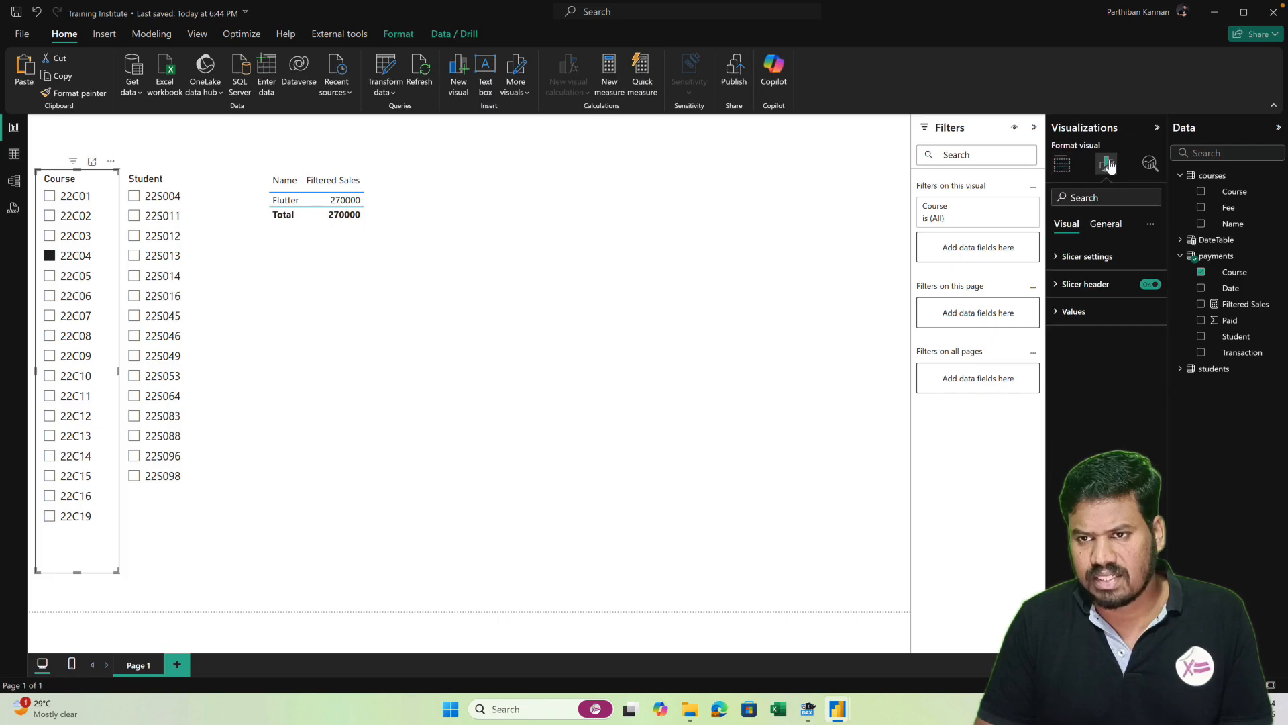
pyautogui.click(1084, 257)
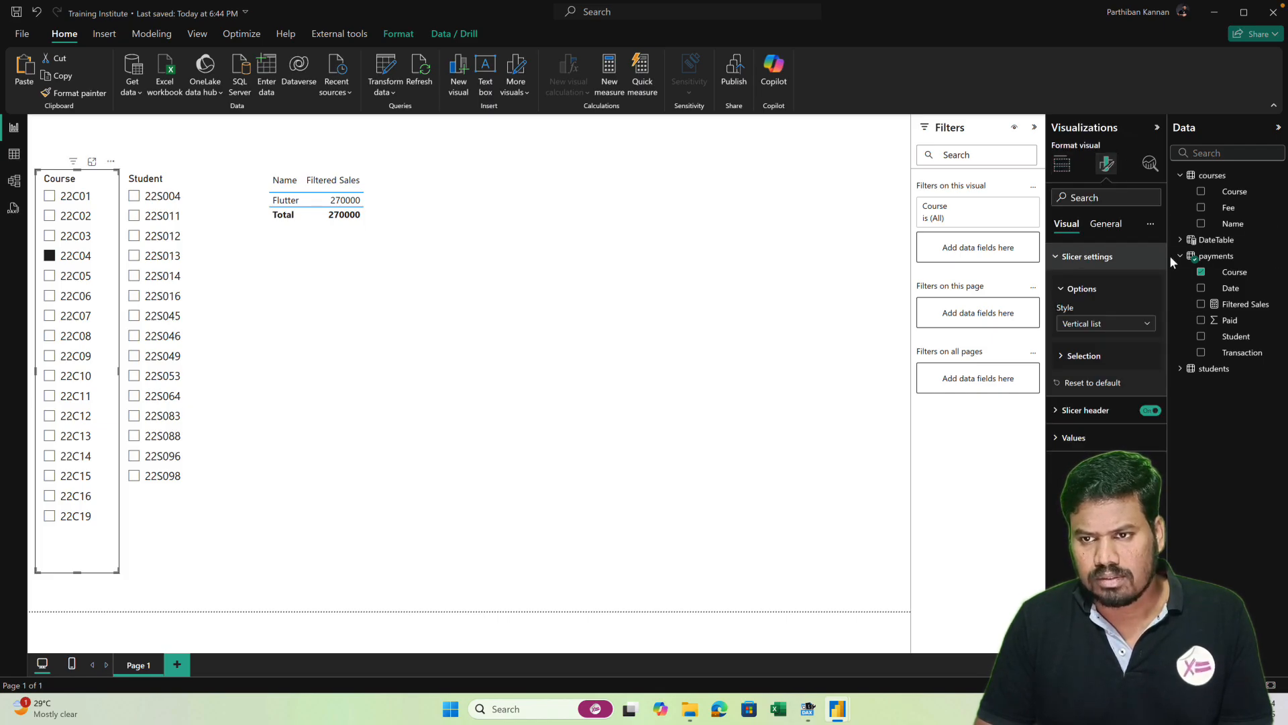
pyautogui.click(1077, 358)
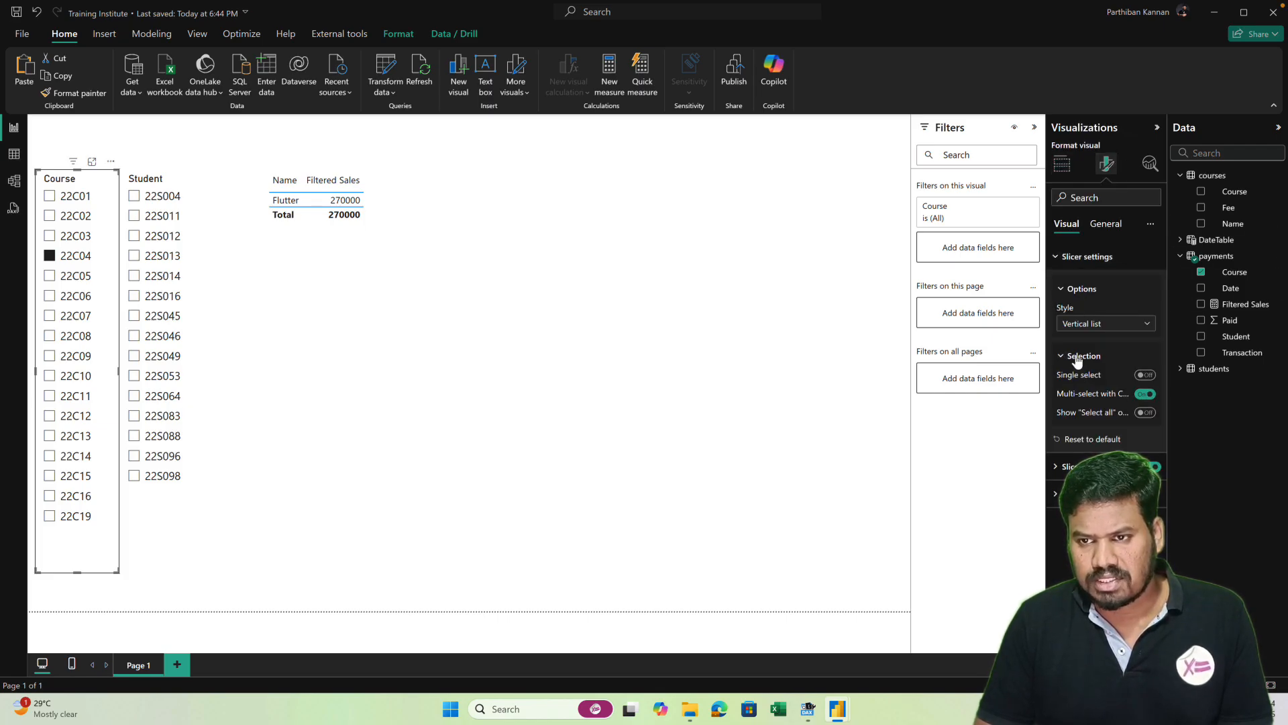
pyautogui.click(1146, 395)
pyautogui.click(1147, 413)
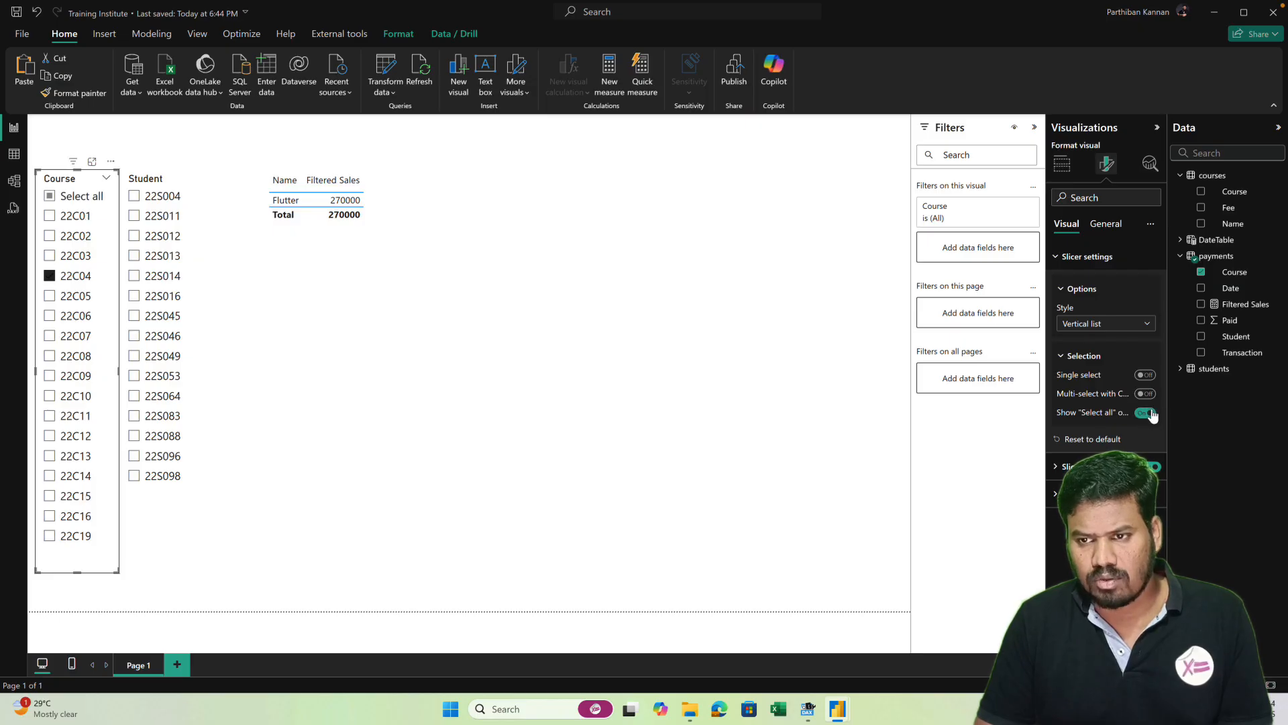
# - Select all courses in the Course slicer and exclude 22C03 to check the table's response
pyautogui.click(49, 197)
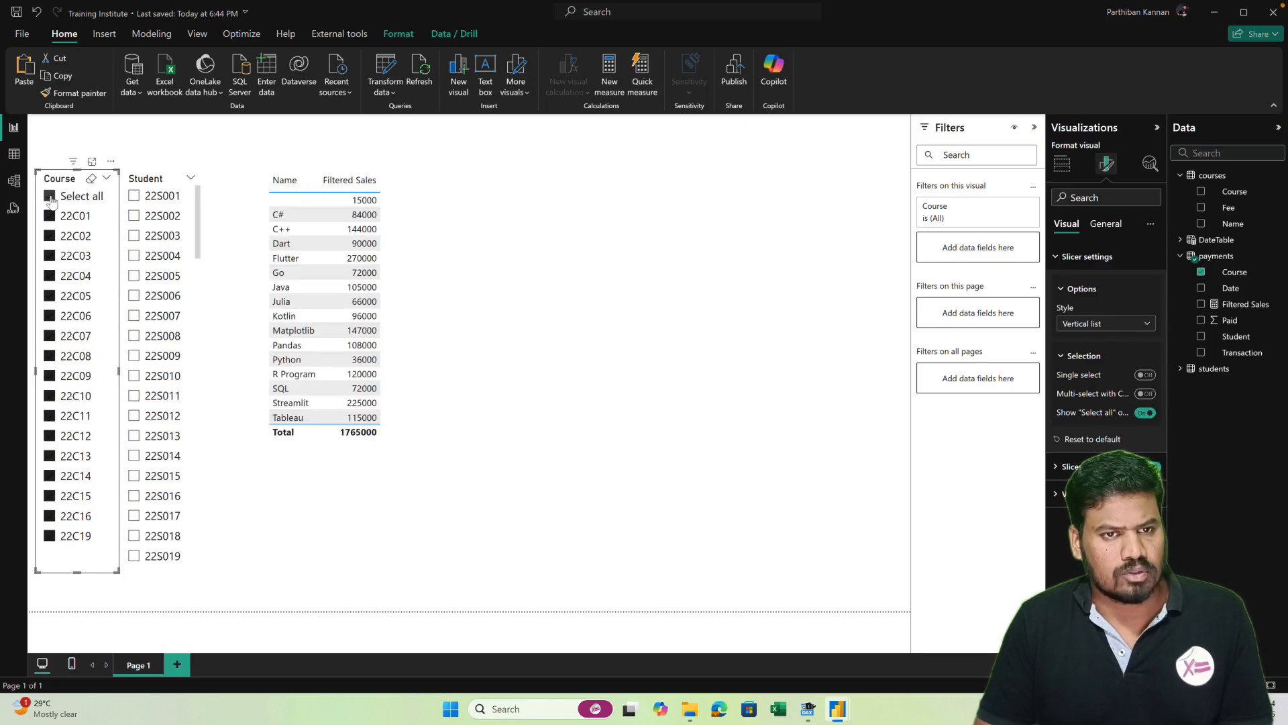
pyautogui.click(50, 257)
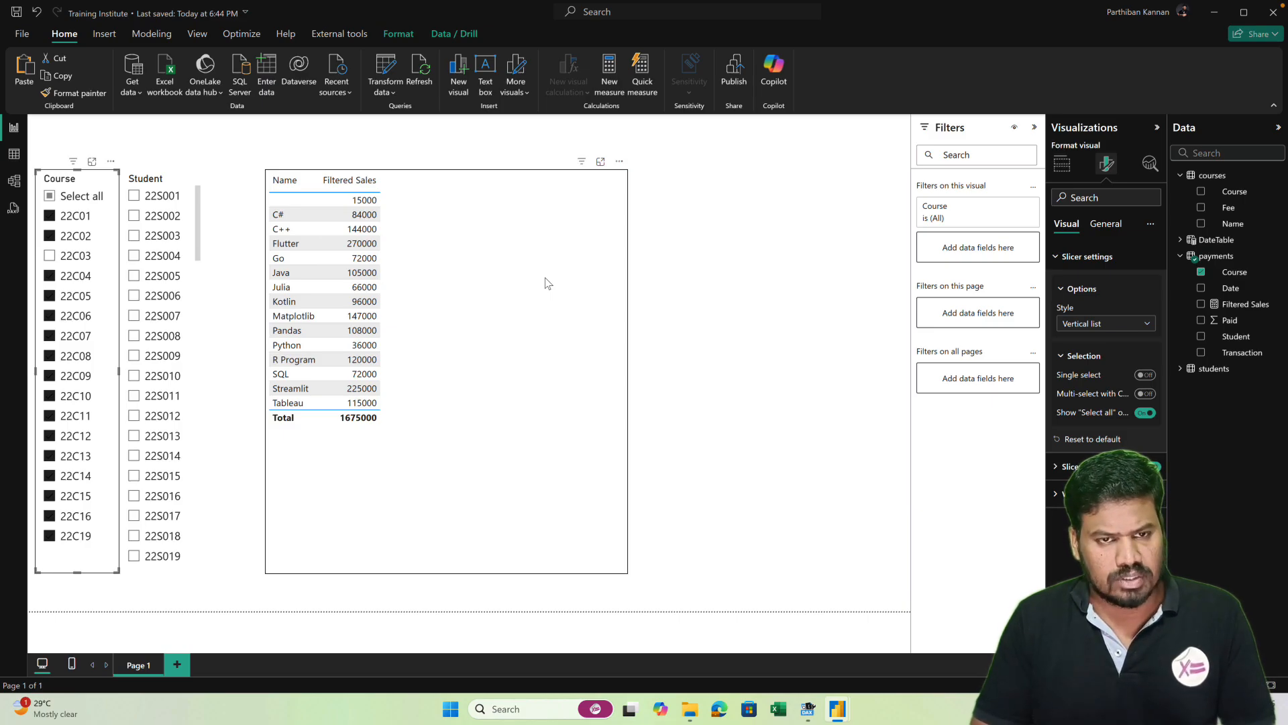
# - Narrow the table visual to fit its Name and Filtered Sales columns, and deselect it
pyautogui.click(591, 309)
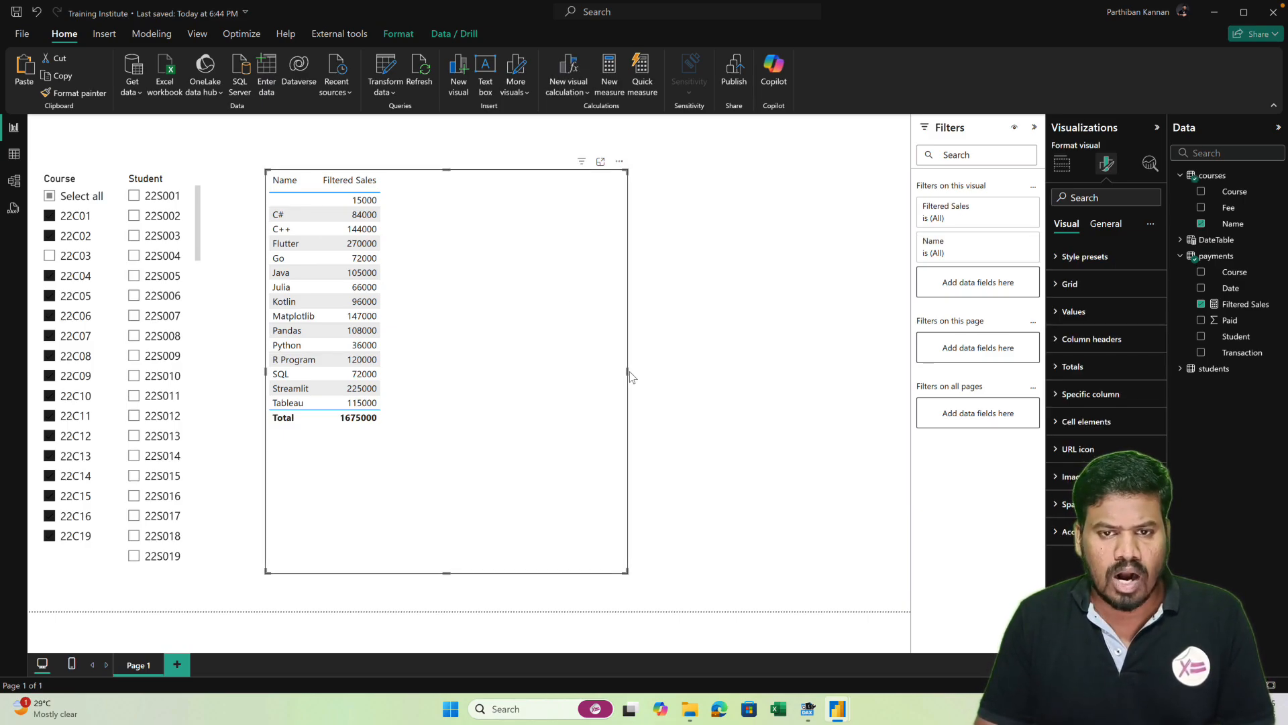
pyautogui.moveTo(627, 371); pyautogui.dragTo(403, 373)
pyautogui.click(547, 288)
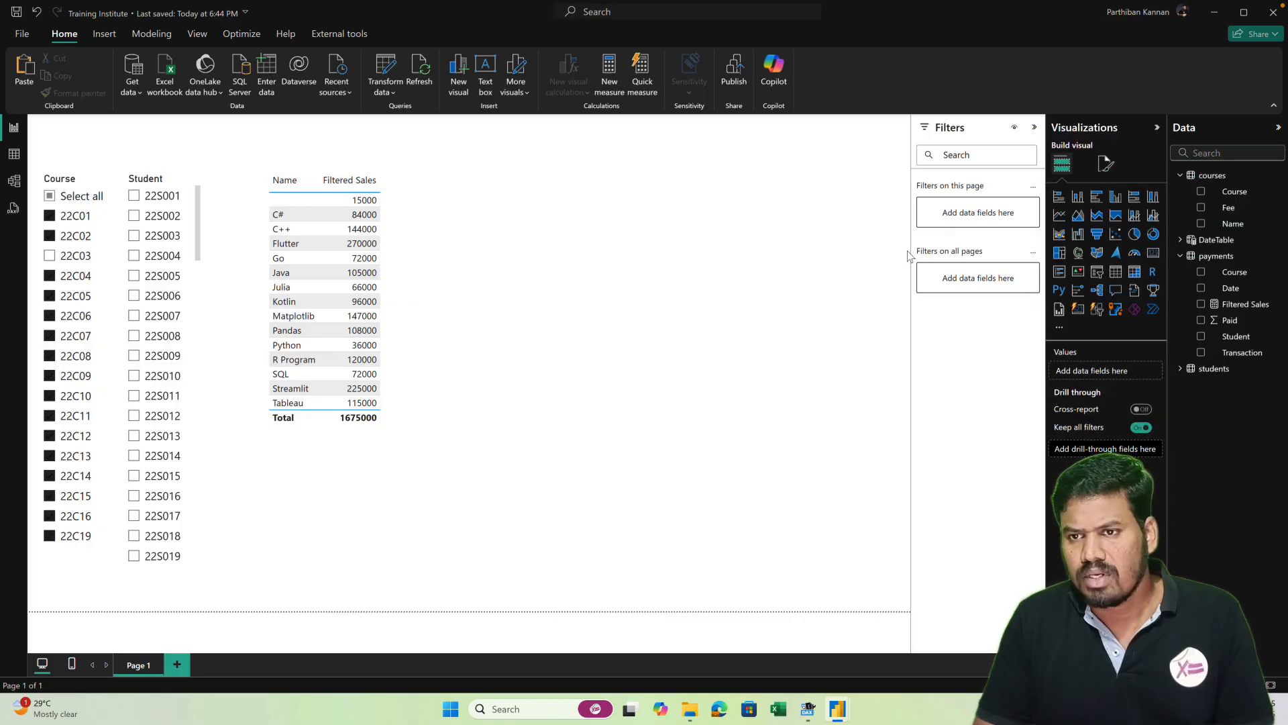
# - Add a card beside the table, shorten it, and show the Filtered Sales measure in it
pyautogui.click(1152, 252)
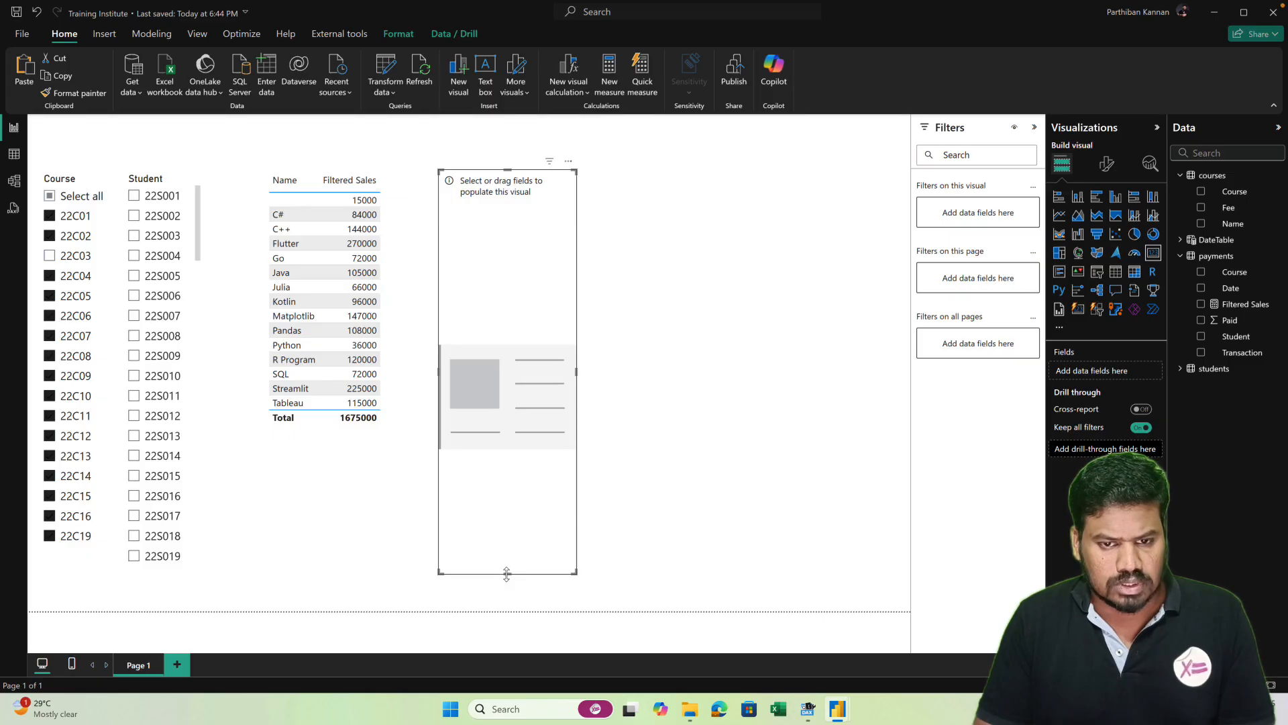
pyautogui.moveTo(507, 575); pyautogui.dragTo(494, 307)
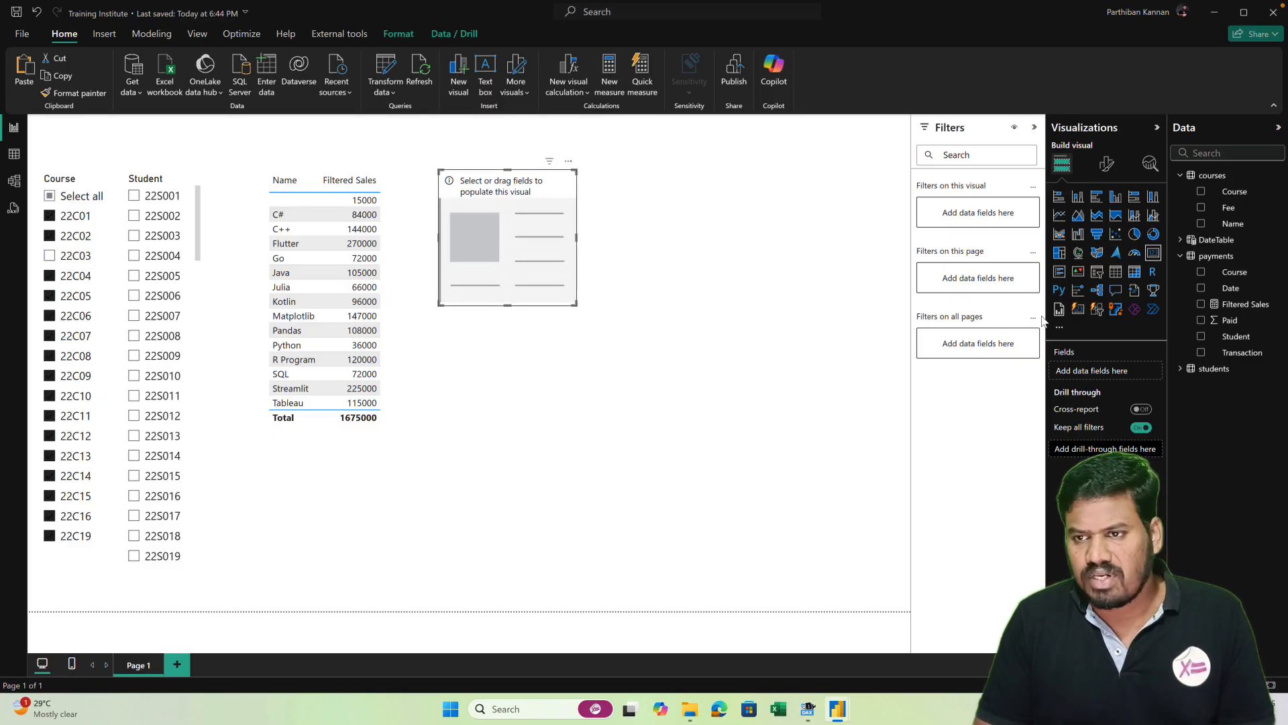
pyautogui.click(1202, 305)
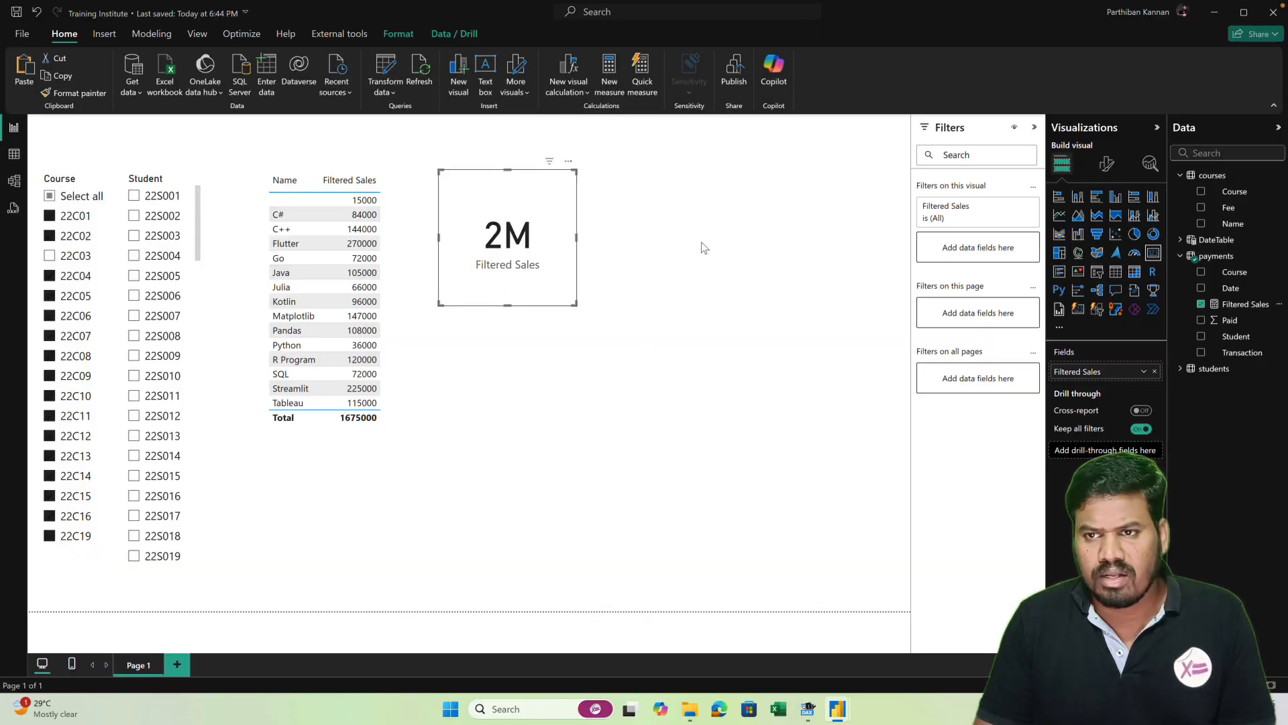
# - Set the display units of the Filtered Sales card's callout value to Thousands
pyautogui.click(1107, 163)
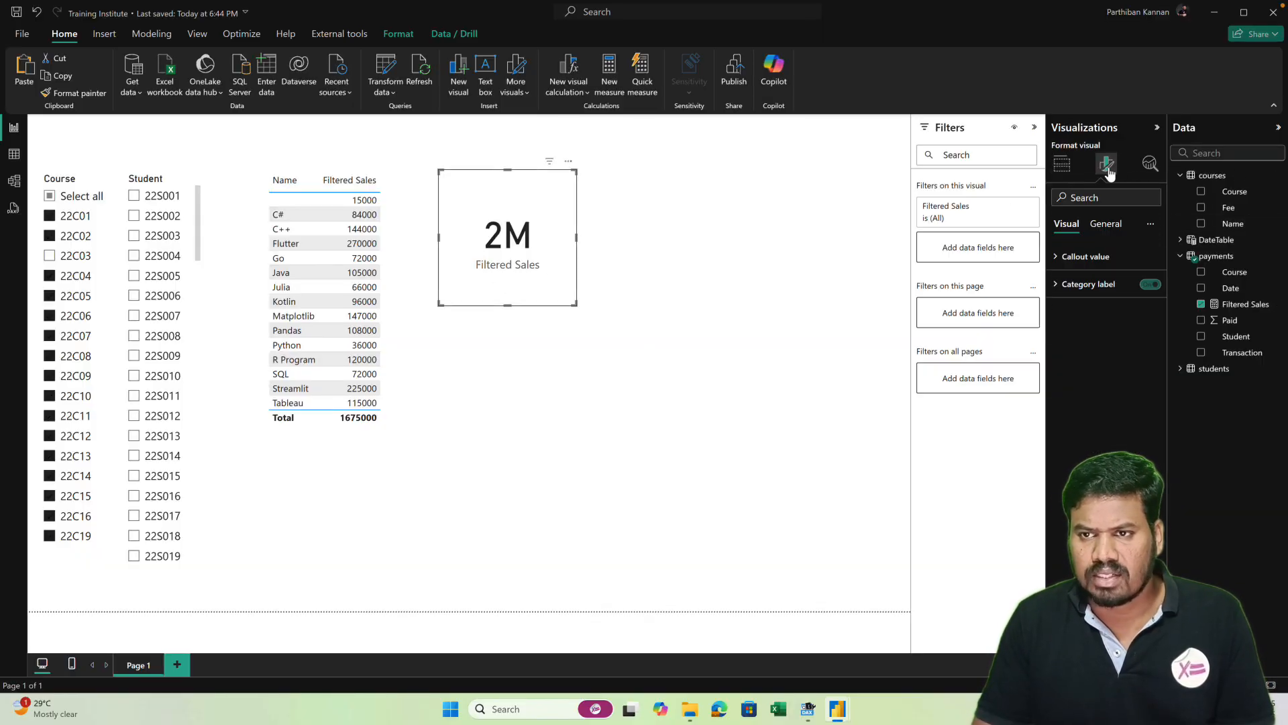
pyautogui.click(1092, 259)
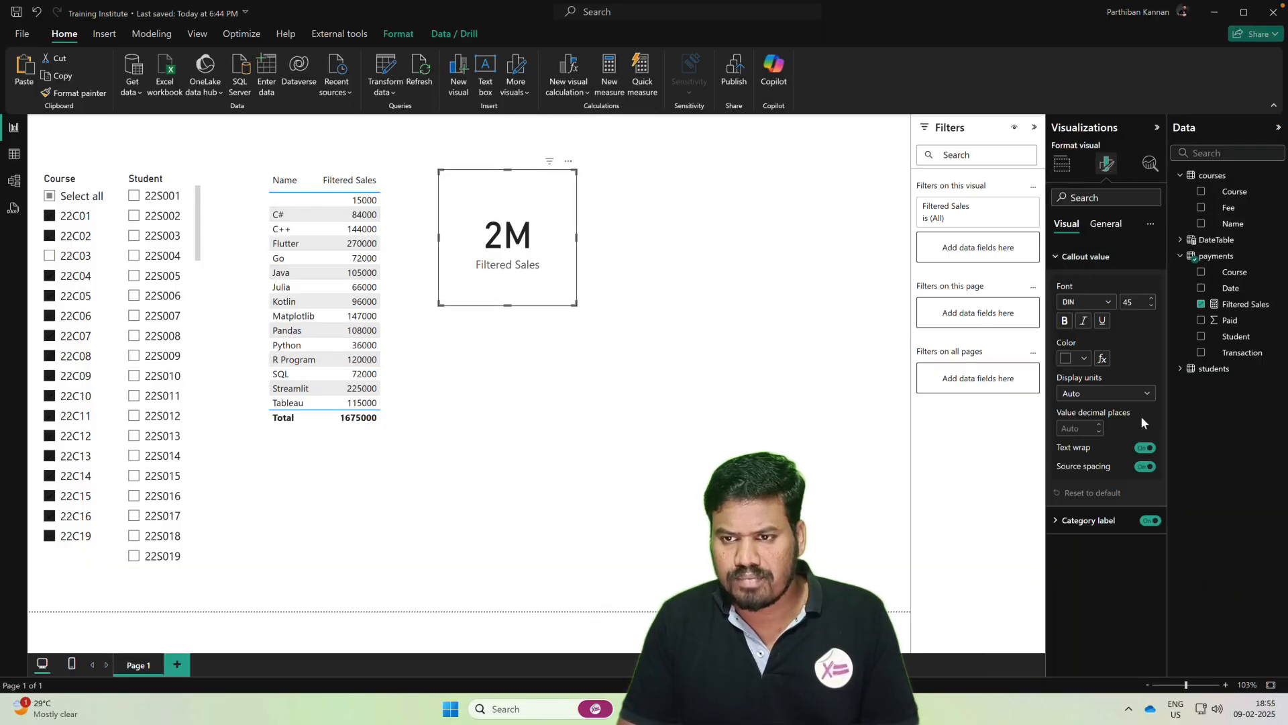
pyautogui.click(1107, 396)
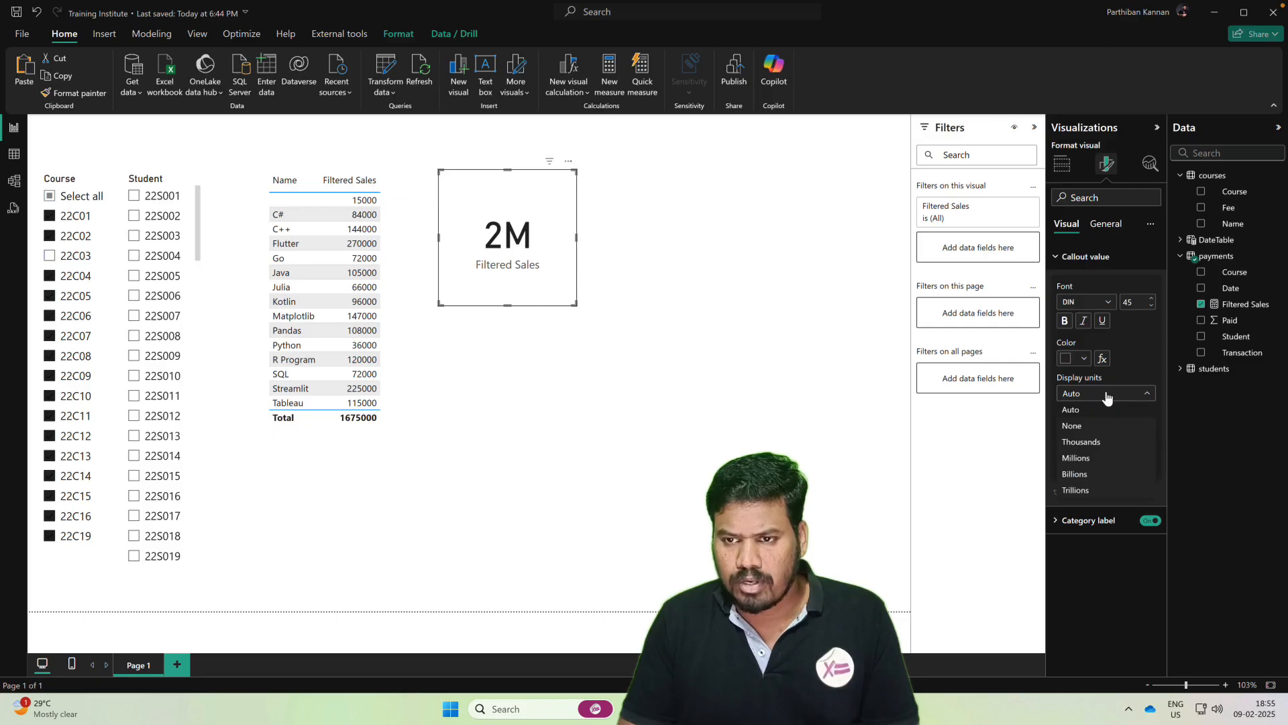
pyautogui.click(1091, 443)
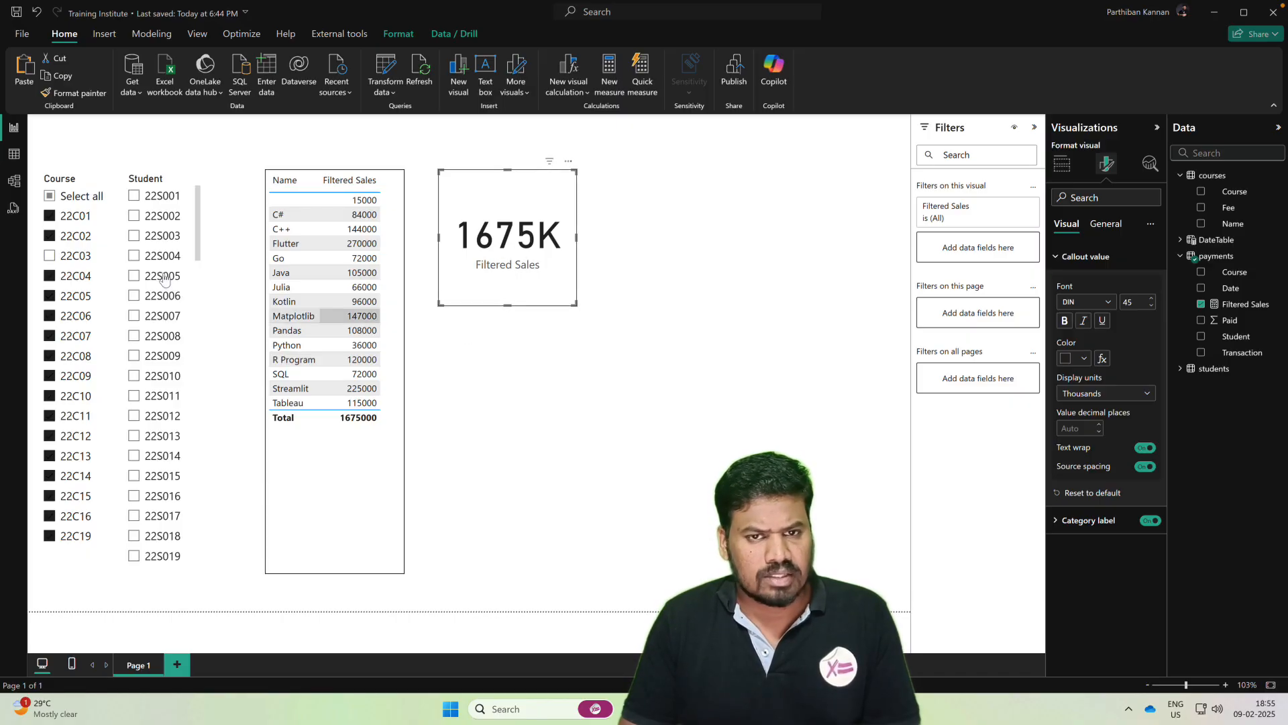
# - Clear the Course slicer, filter on 22C01 alone to test the card, and reselect all courses
pyautogui.click(49, 196)
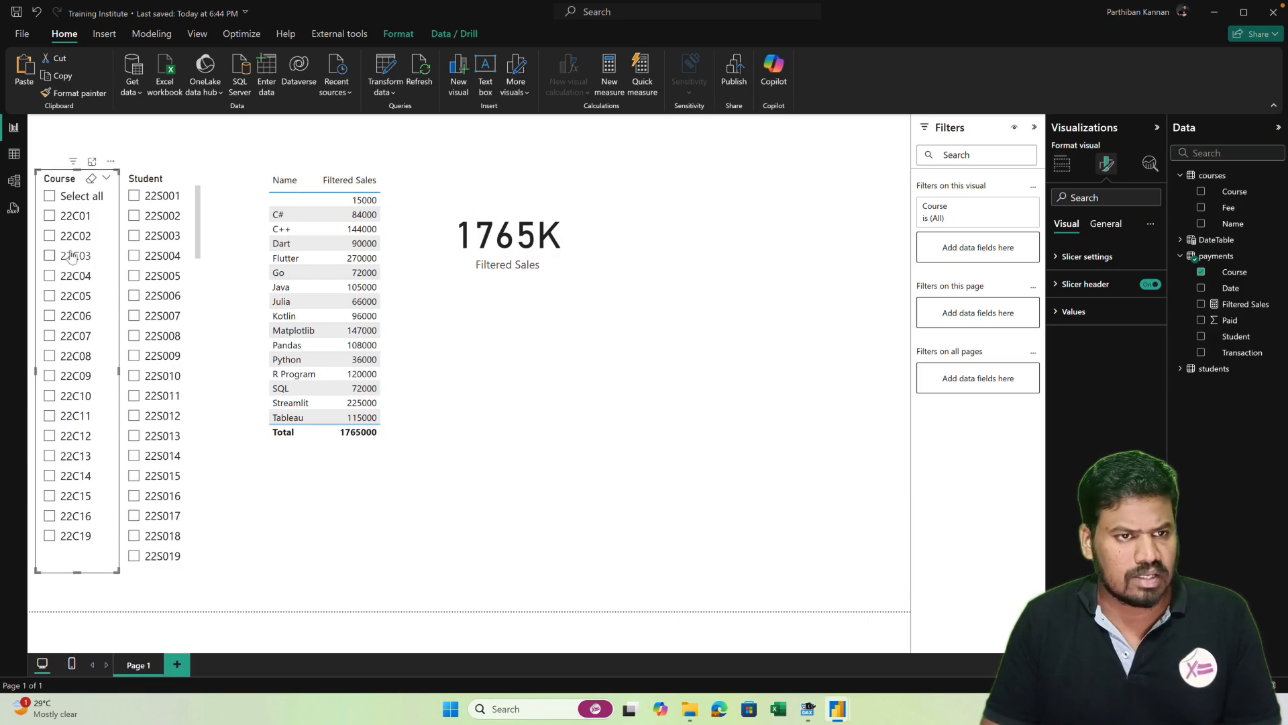
pyautogui.click(50, 216)
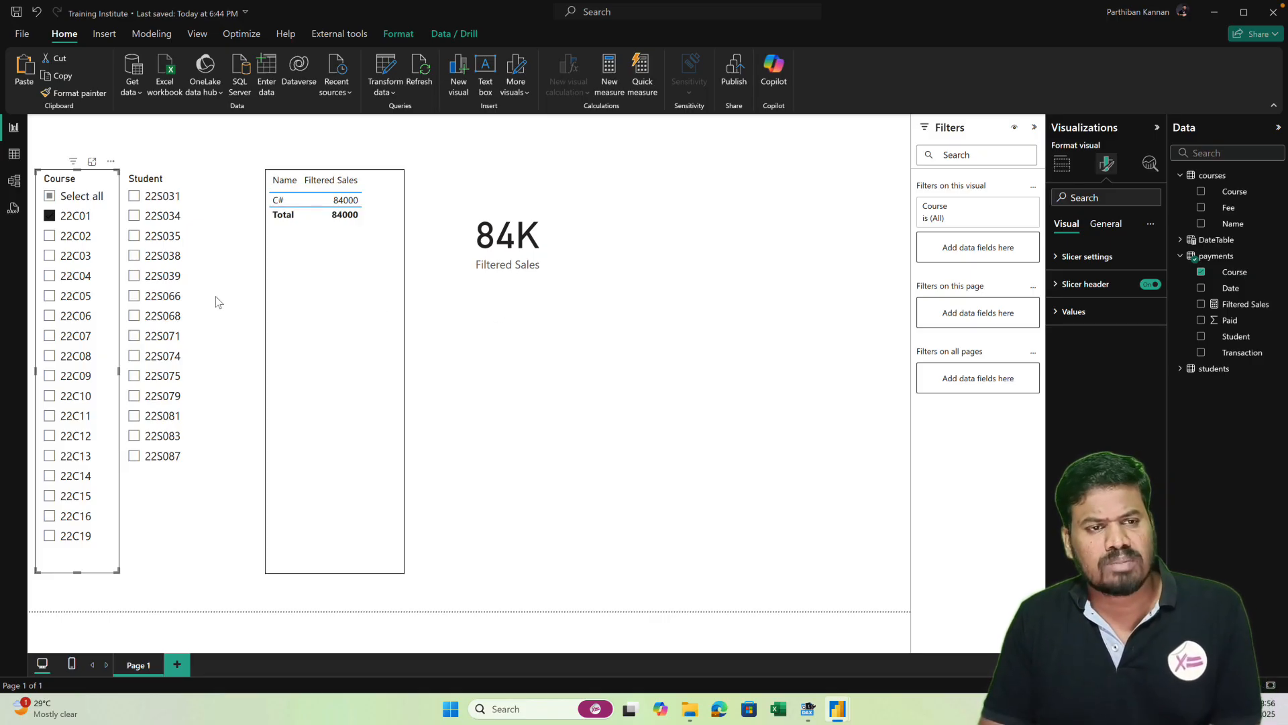
pyautogui.click(51, 196)
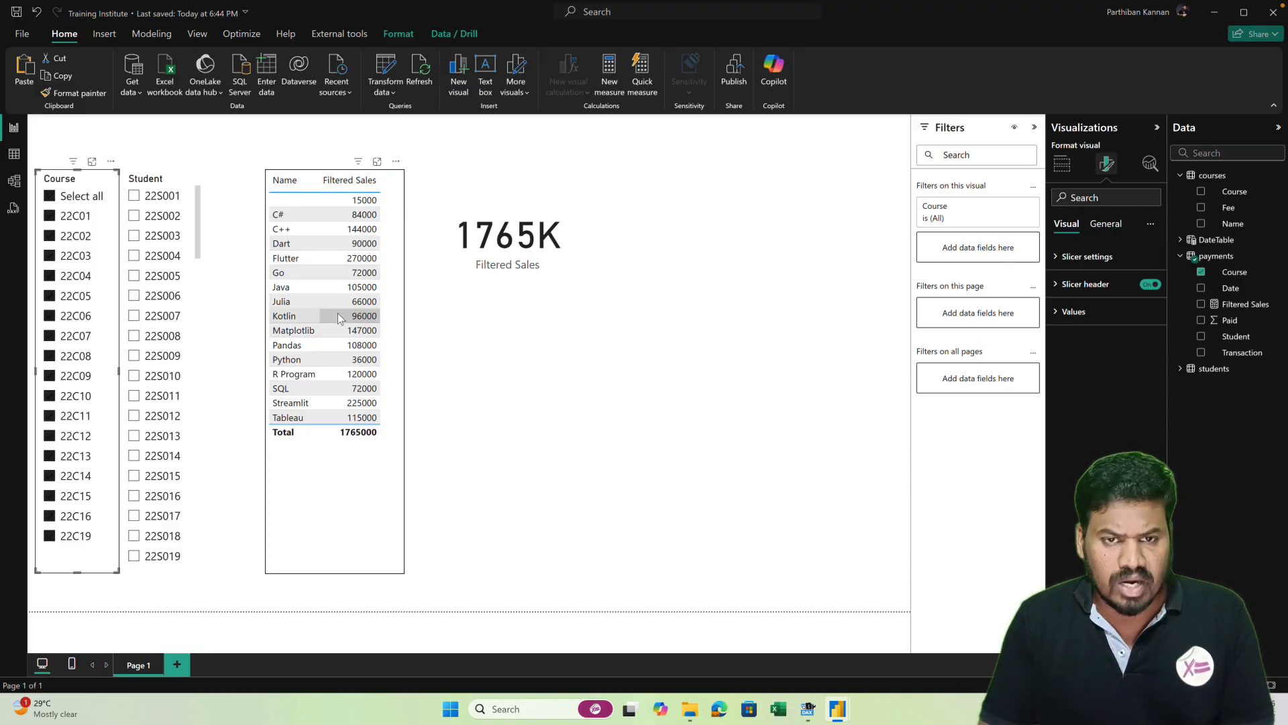
# - Duplicate the Filtered Sales card, shorten both cards, and stack the copy directly beneath the original
pyautogui.click(541, 293)
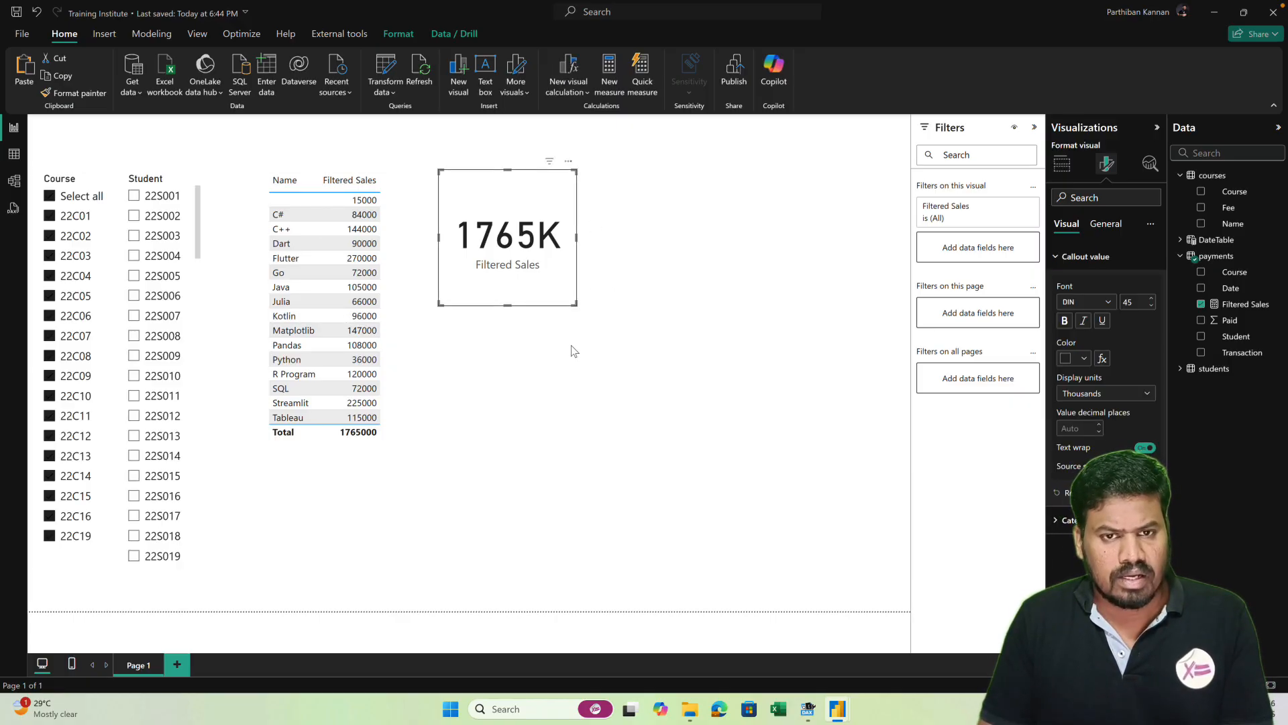
pyautogui.click(515, 409)
pyautogui.click(528, 283)
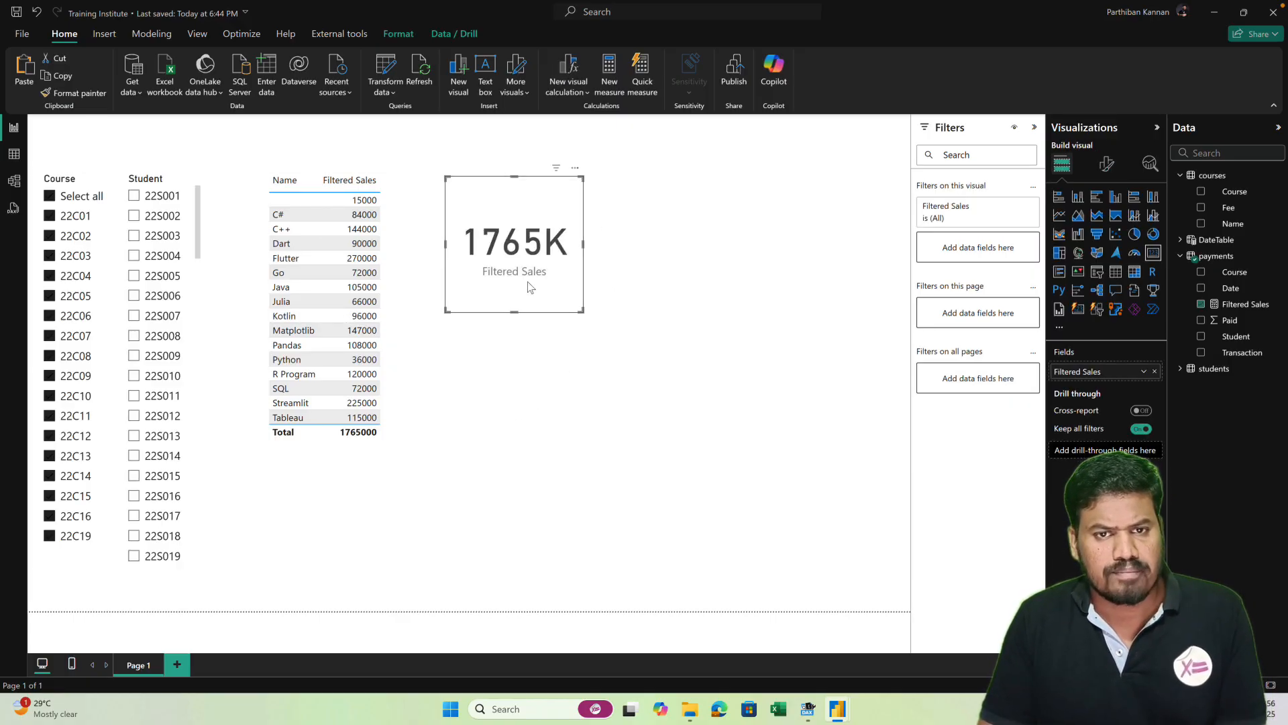
pyautogui.moveTo(541, 203); pyautogui.dragTo(509, 252)
pyautogui.click(522, 179)
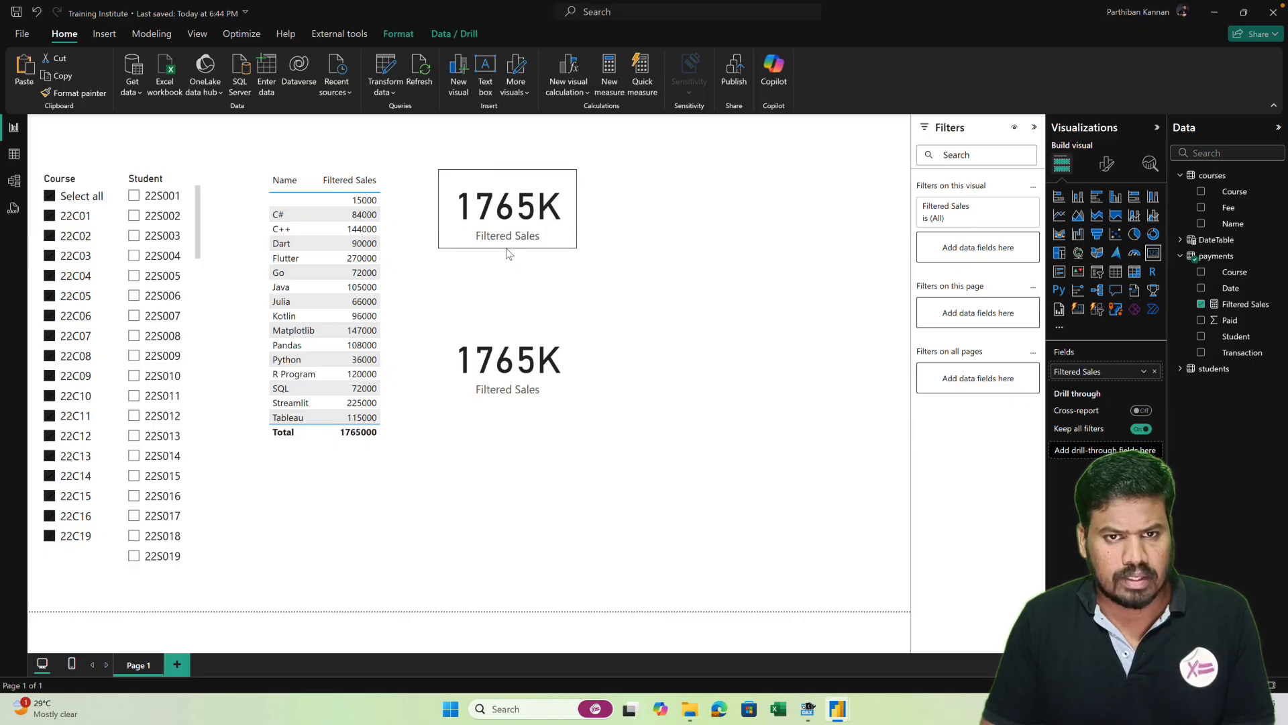
pyautogui.click(516, 329)
pyautogui.moveTo(516, 329); pyautogui.dragTo(518, 289)
pyautogui.moveTo(505, 383); pyautogui.dragTo(508, 340)
pyautogui.click(508, 208)
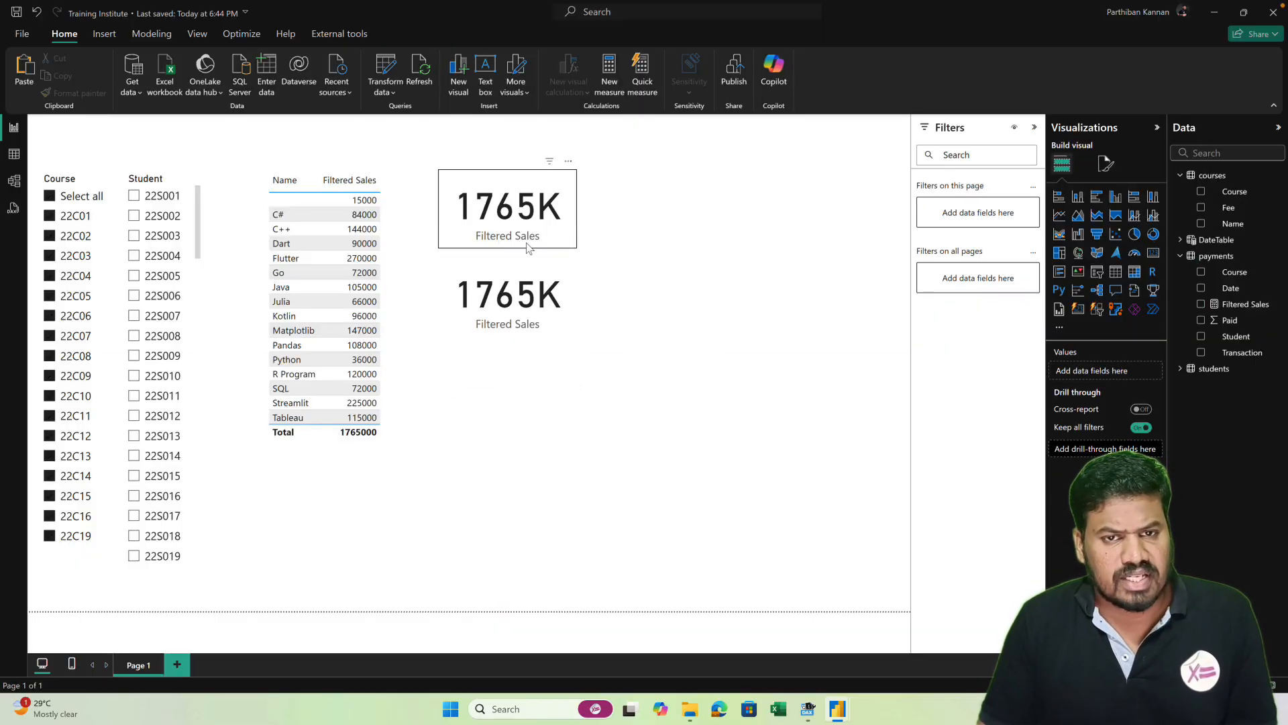
pyautogui.click(322, 309)
pyautogui.click(61, 226)
pyautogui.click(127, 303)
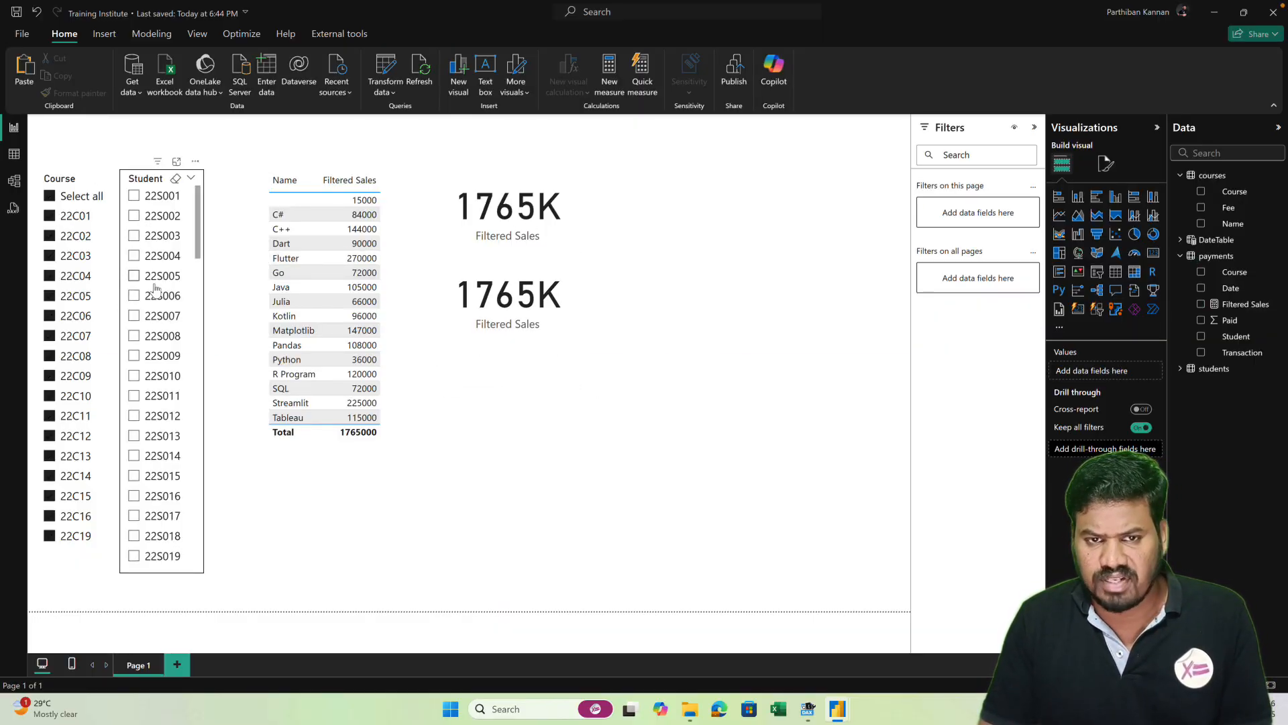
pyautogui.click(508, 222)
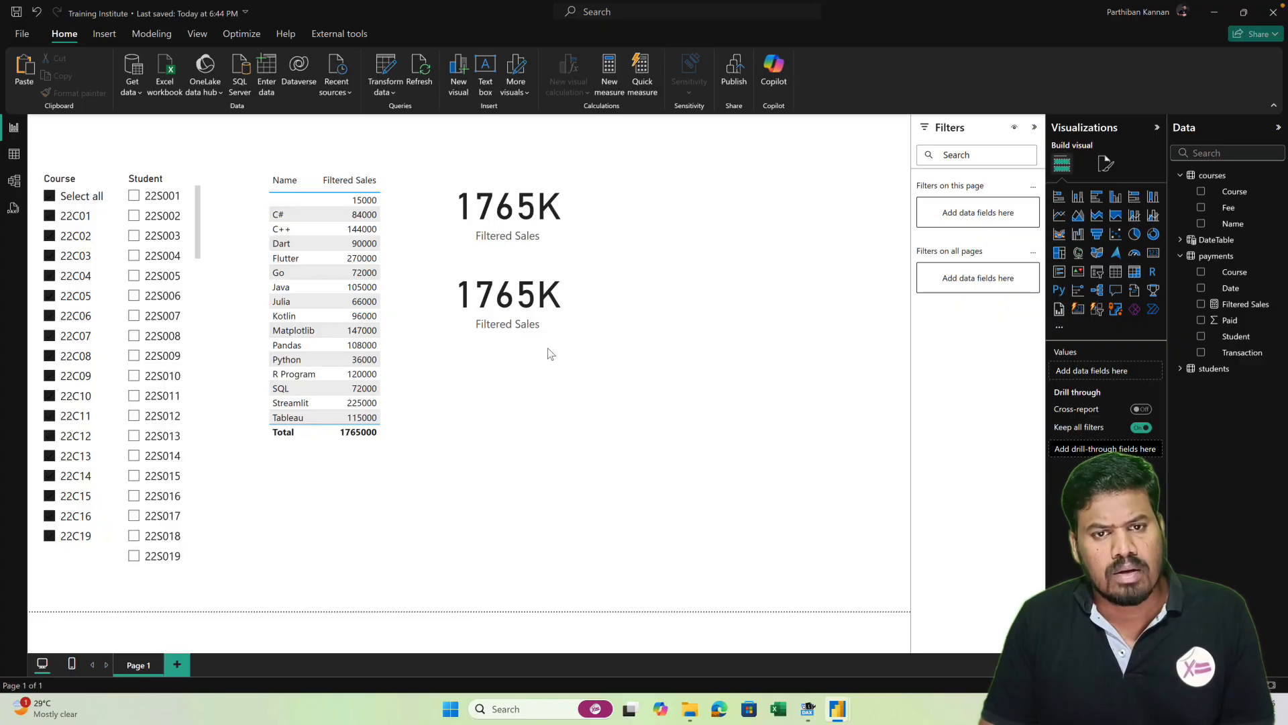
pyautogui.click(571, 339)
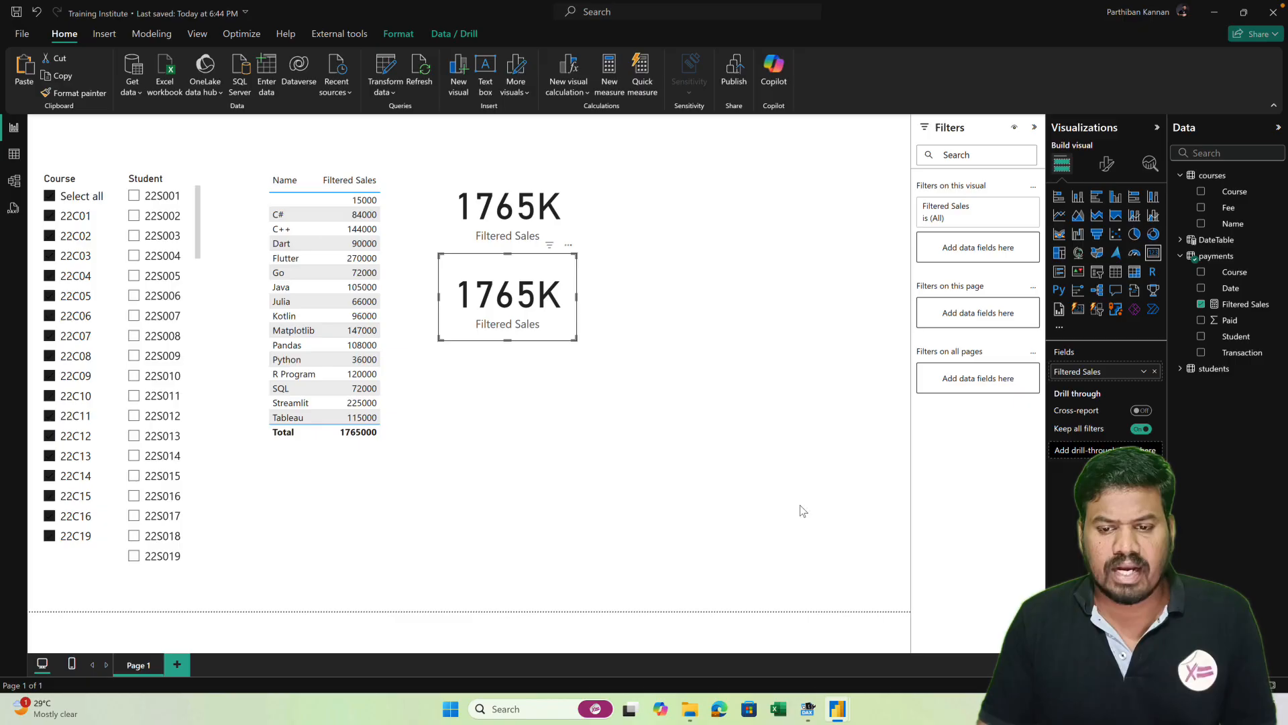
# - Switch to DAX Studio and add a second ROW column, "Course Sales", defined as SUM(payments[Paid])
pyautogui.click(809, 710)
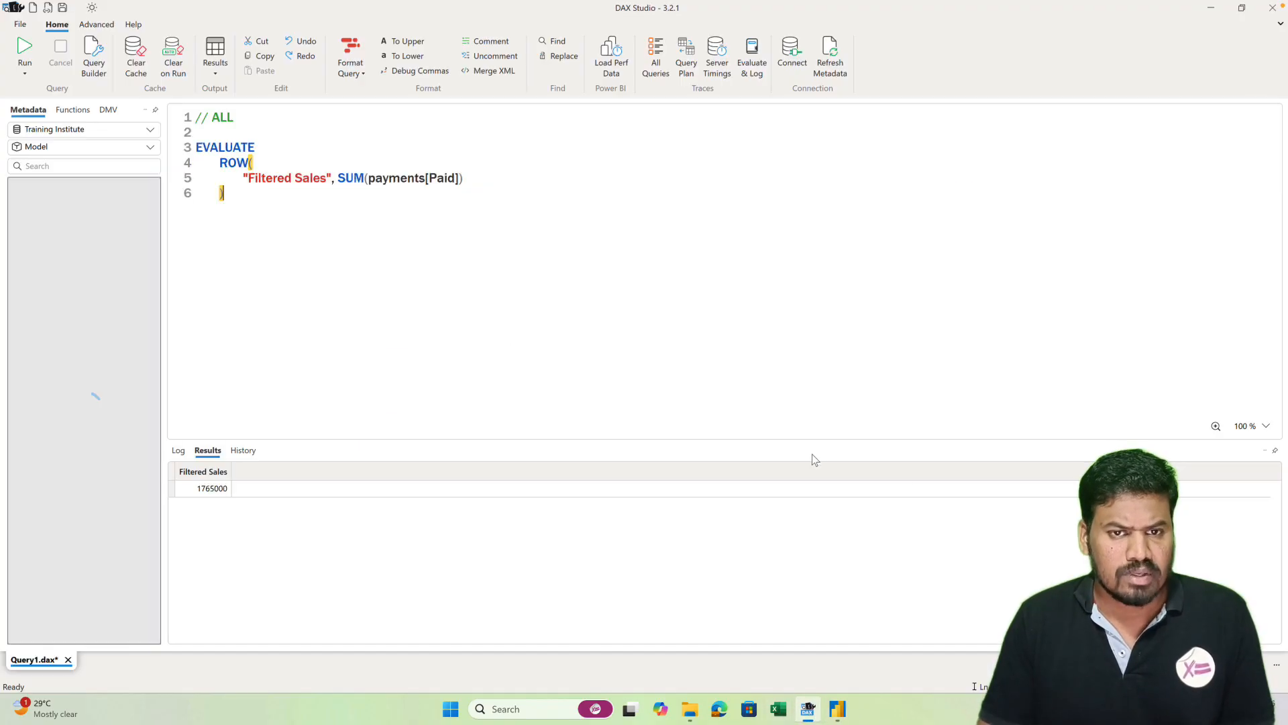
pyautogui.click(481, 180)
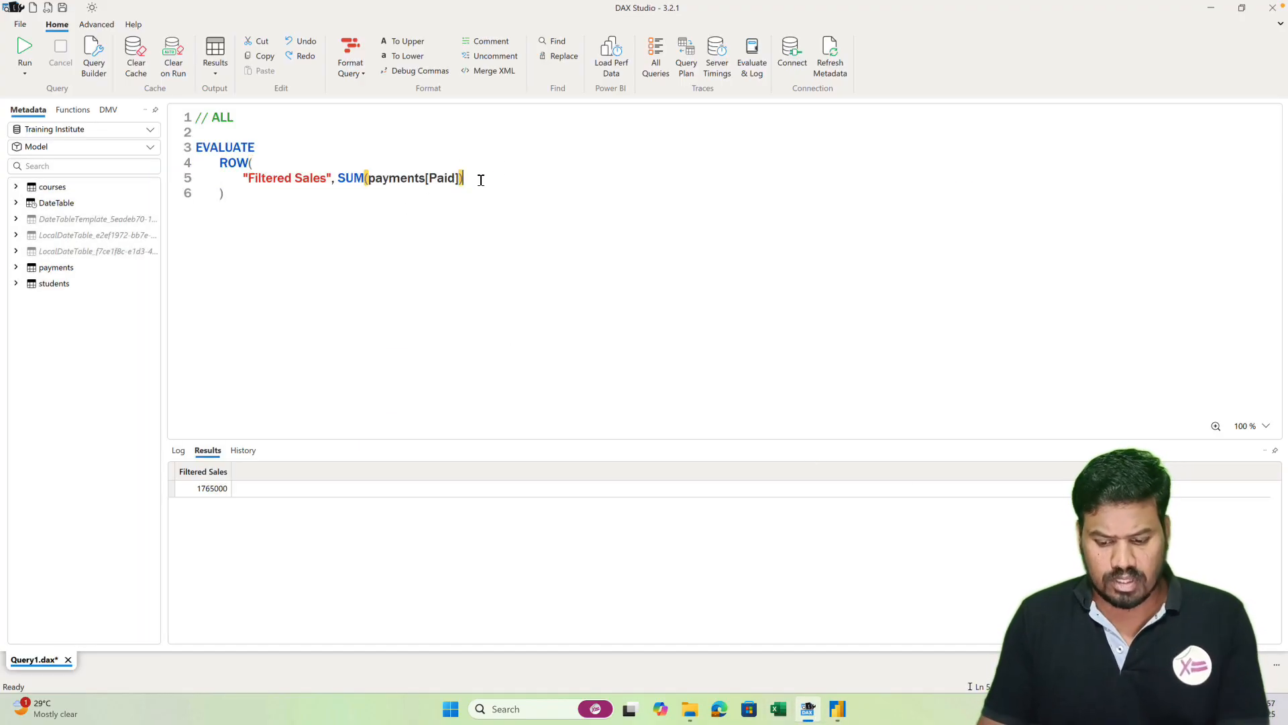
pyautogui.write(',')
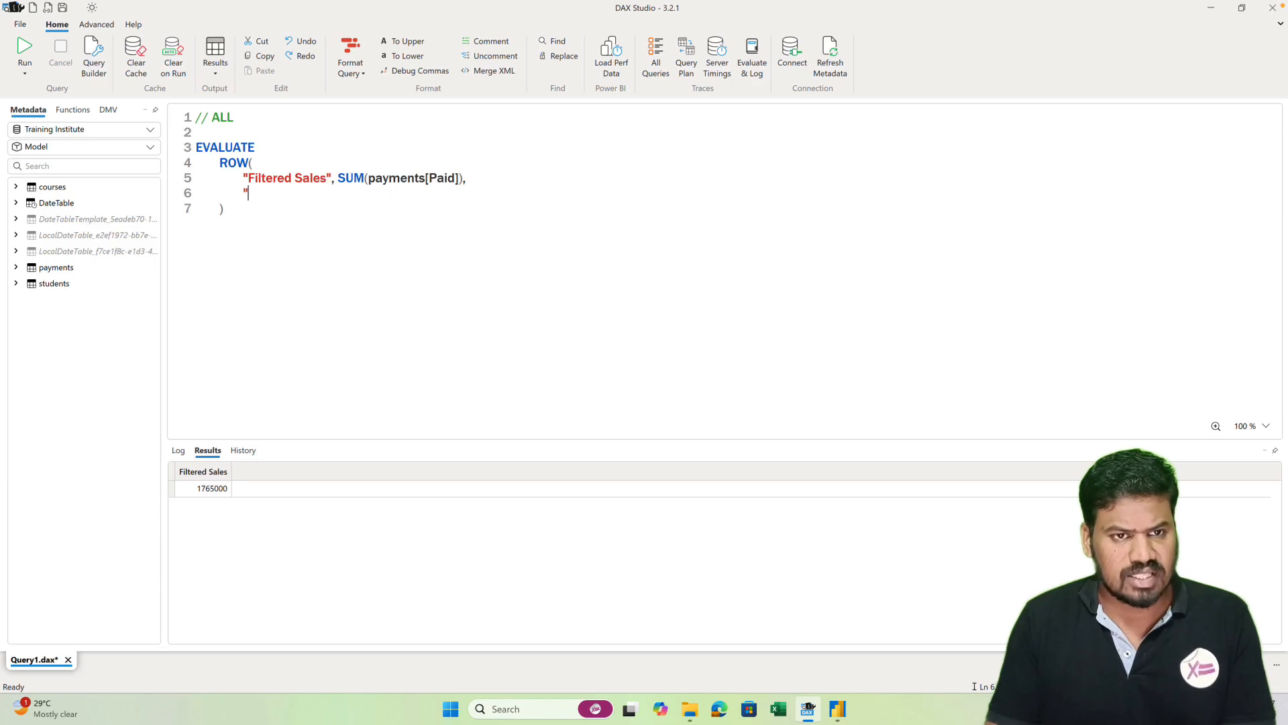
pyautogui.write('"Course Sales')
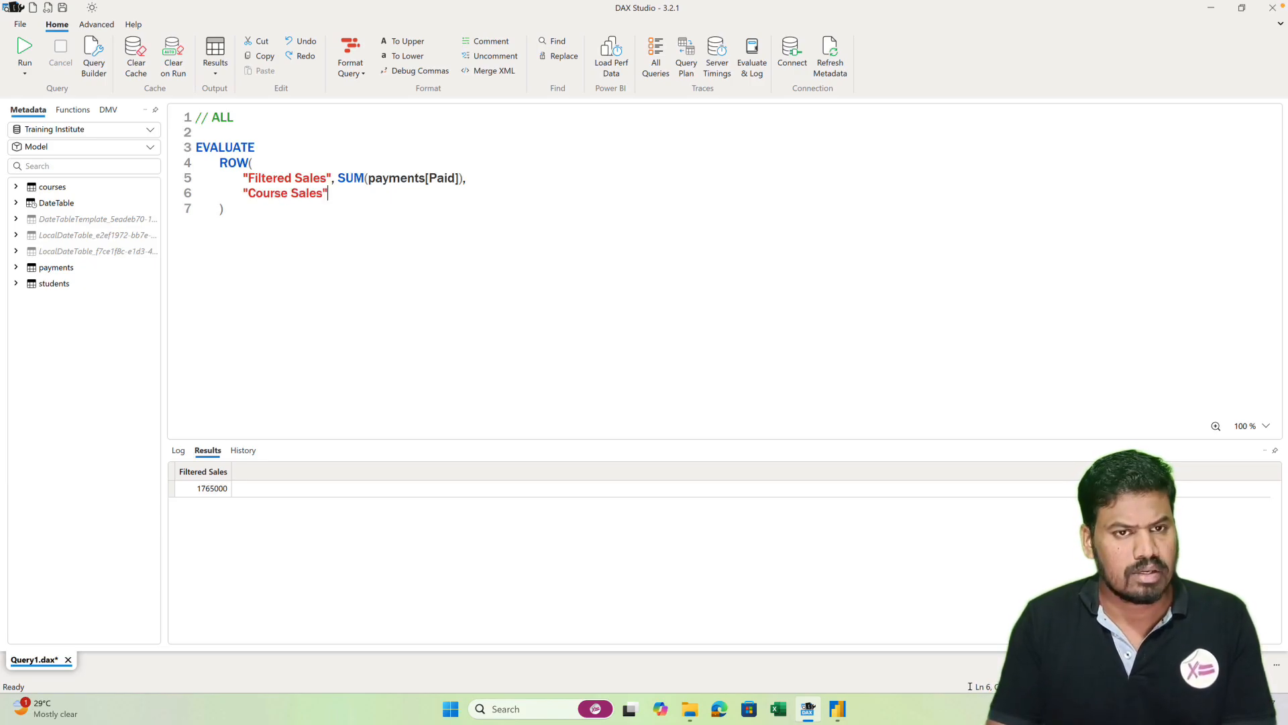
pyautogui.write('", SUM')
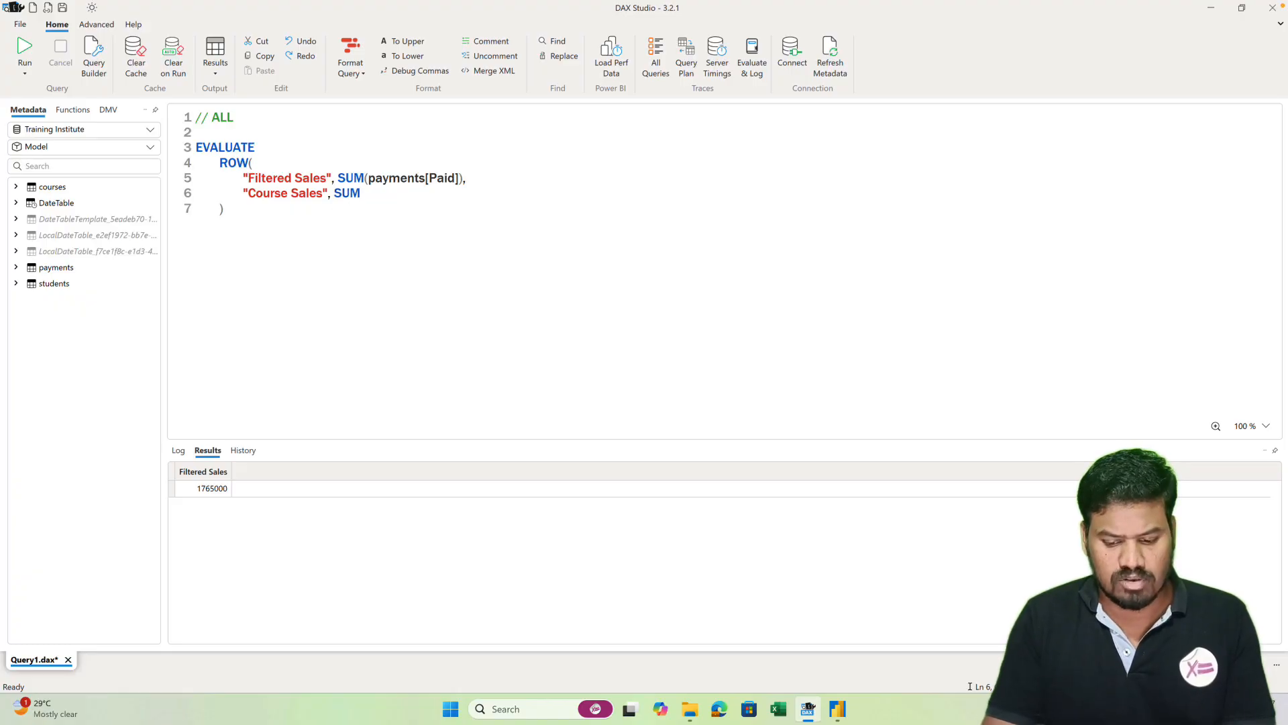
pyautogui.write('(pau')
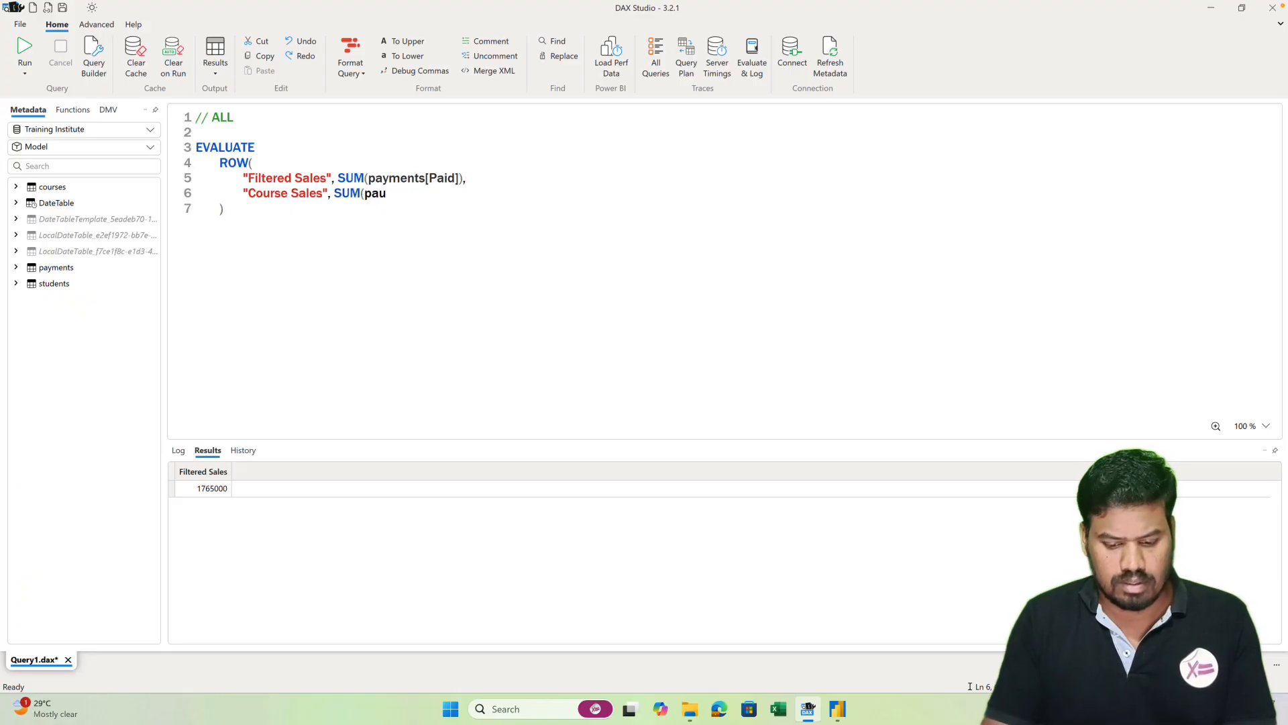
pyautogui.press('BackSpace')
pyautogui.write('y')
pyautogui.press('Tab')
pyautogui.write('[Pa')
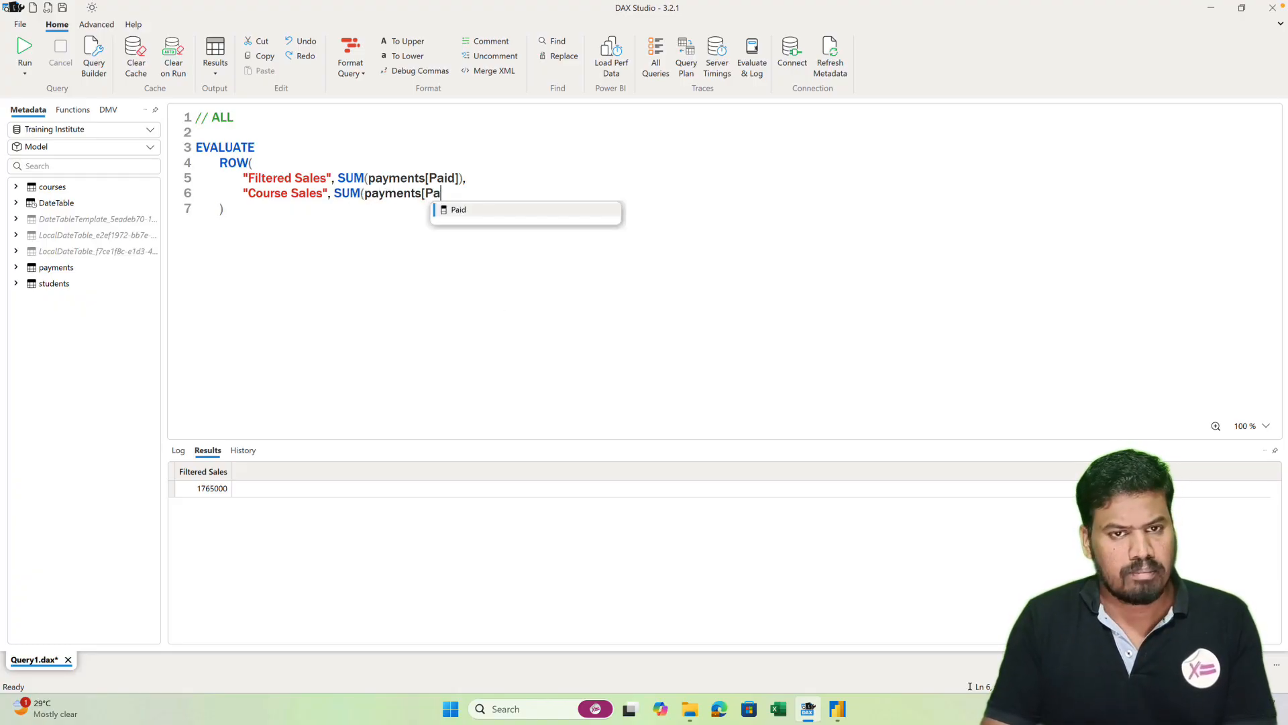
pyautogui.press('Tab')
pyautogui.write(')')
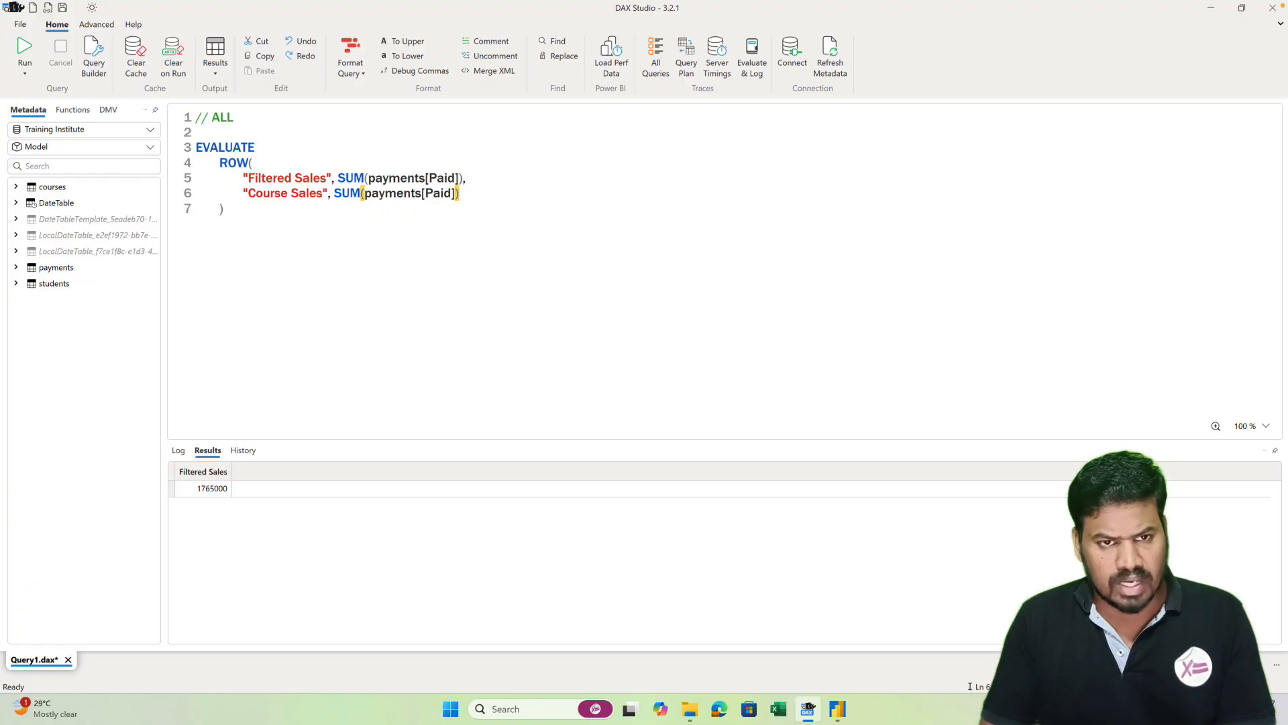
# - Wrap the Course Sales sum in CALCULATE and start an ALL function as its filter argument
pyautogui.click(333, 195)
pyautogui.write('CALA')
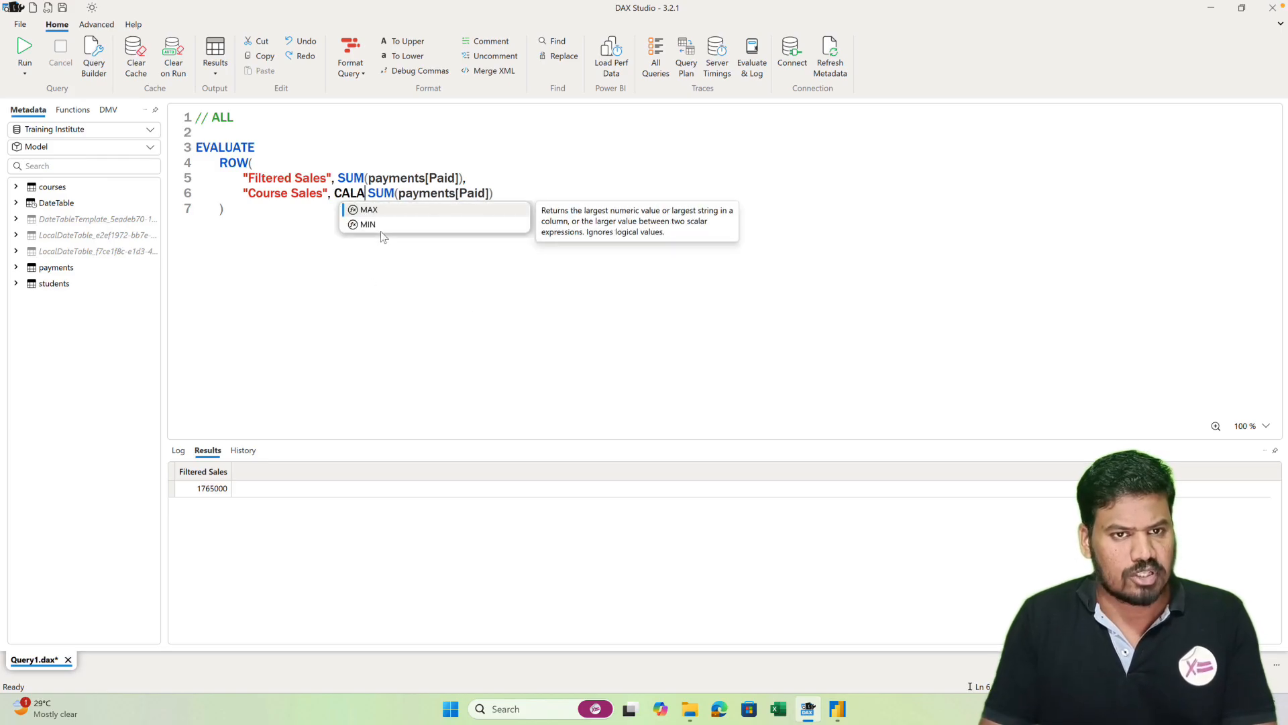
pyautogui.press('BackSpace')
pyautogui.write('CULATE(')
pyautogui.press('Tab')
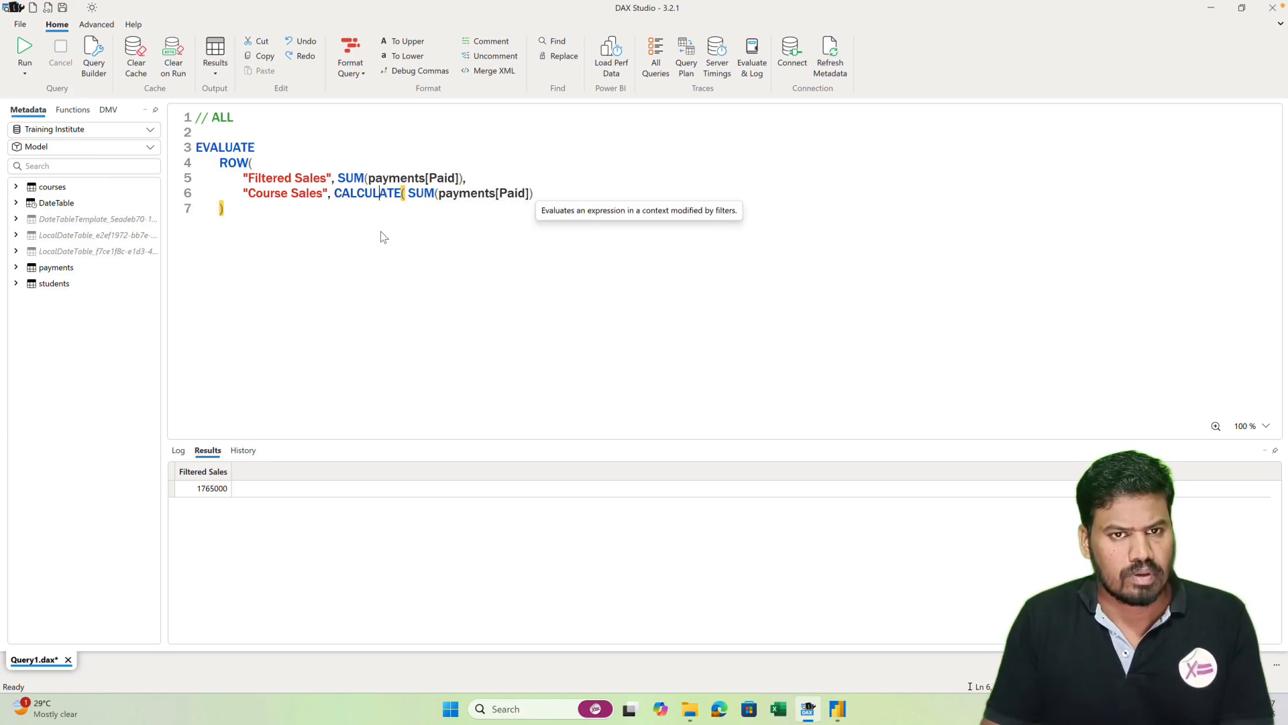
pyautogui.click(546, 190)
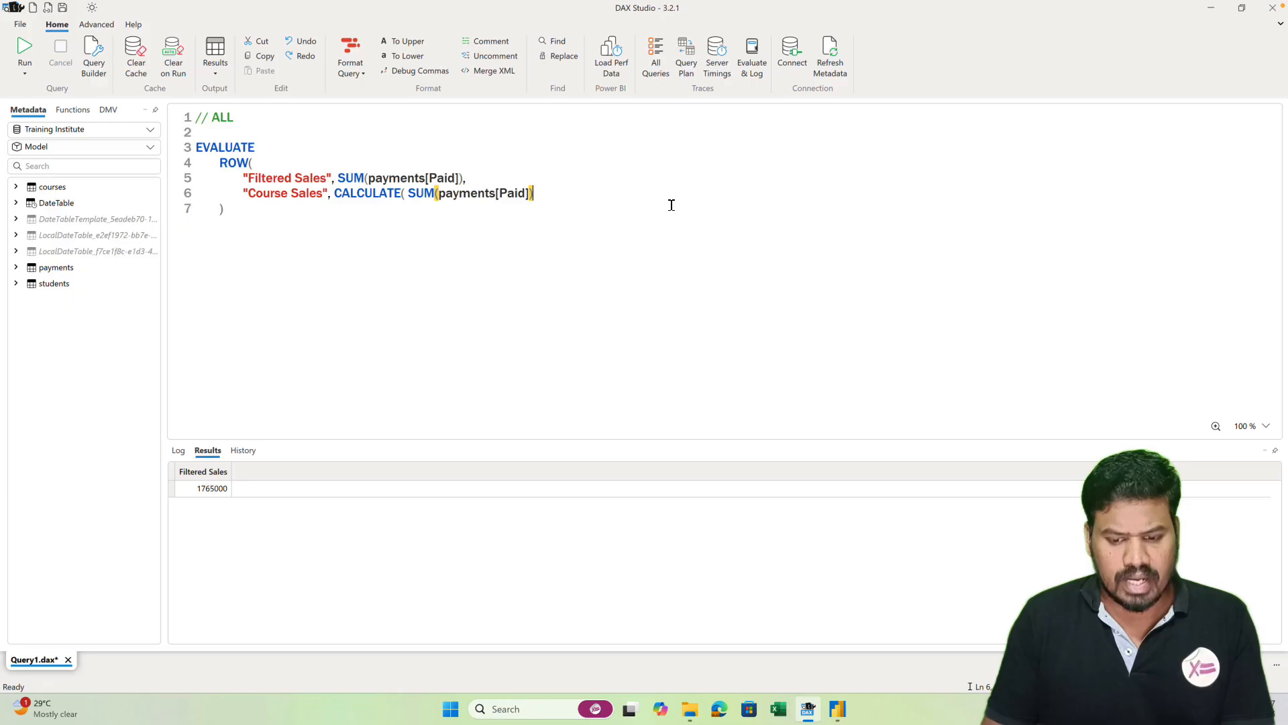
pyautogui.write(', ')
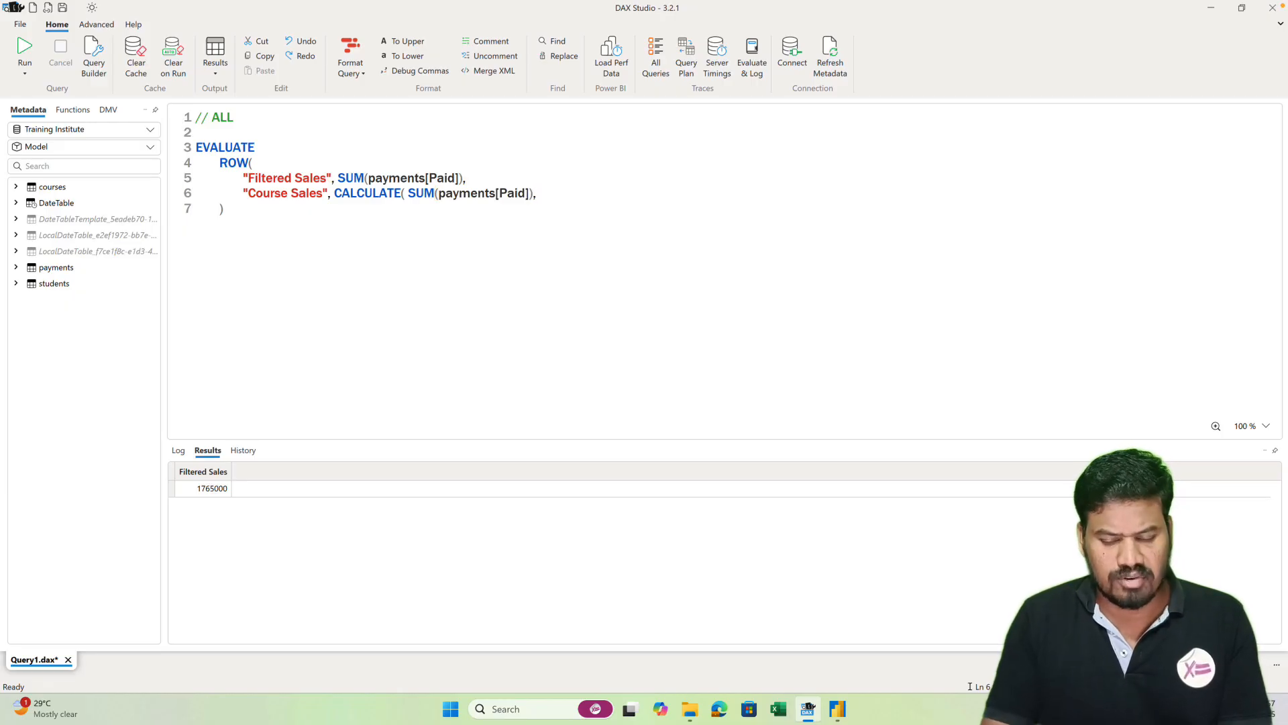
pyautogui.write('ALL(')
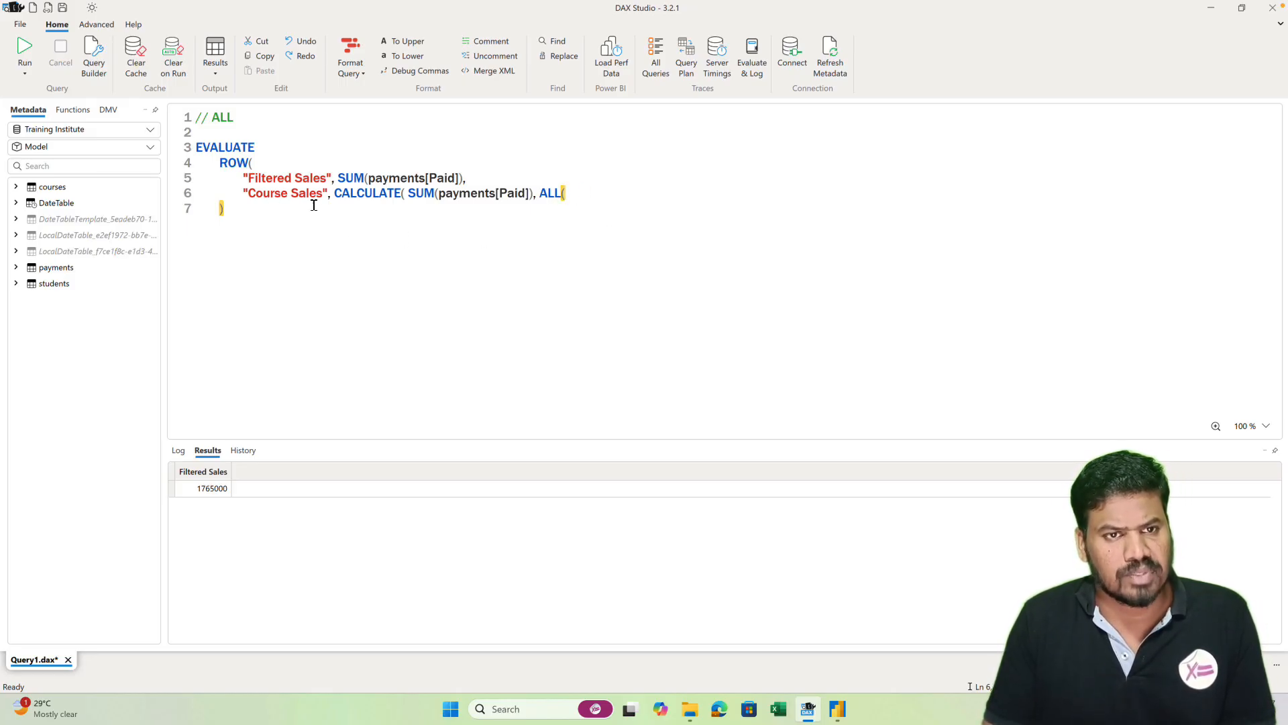
# - Rename the second column "All Course Sales" and complete its filter argument as ALL(payments[Course]), closing the CALCULATE expression
pyautogui.click(248, 193)
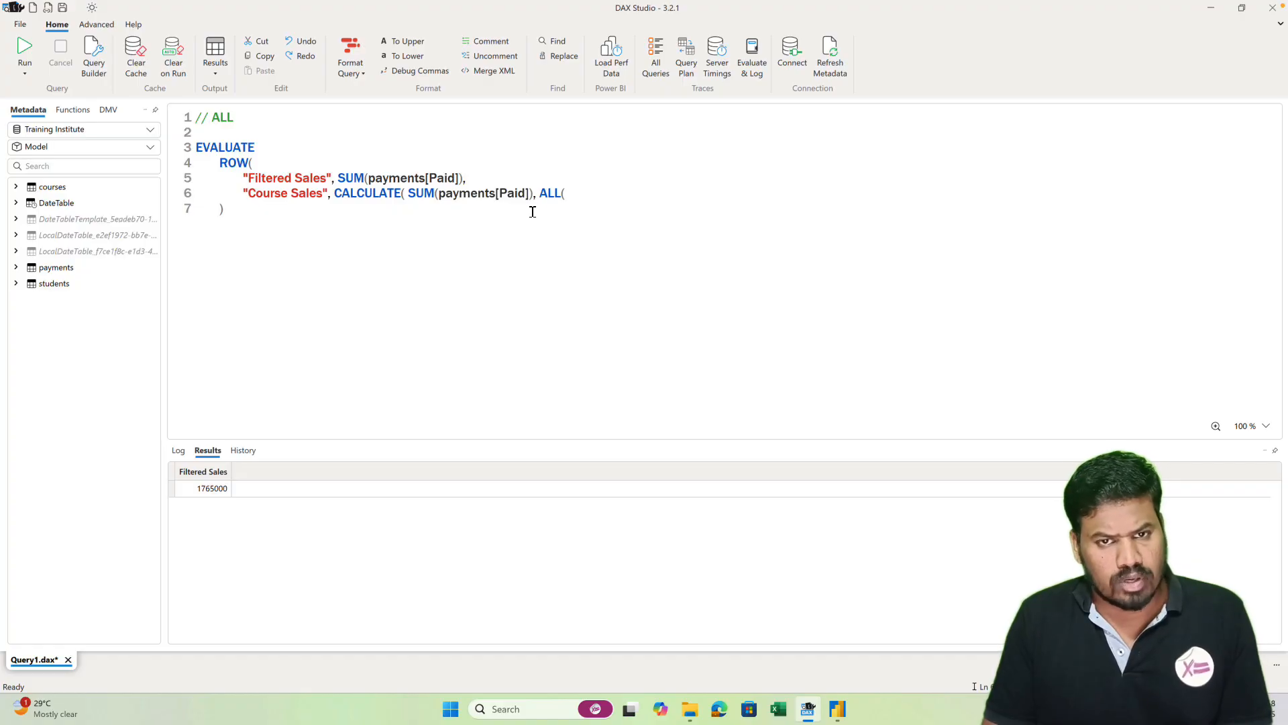
pyautogui.write('All')
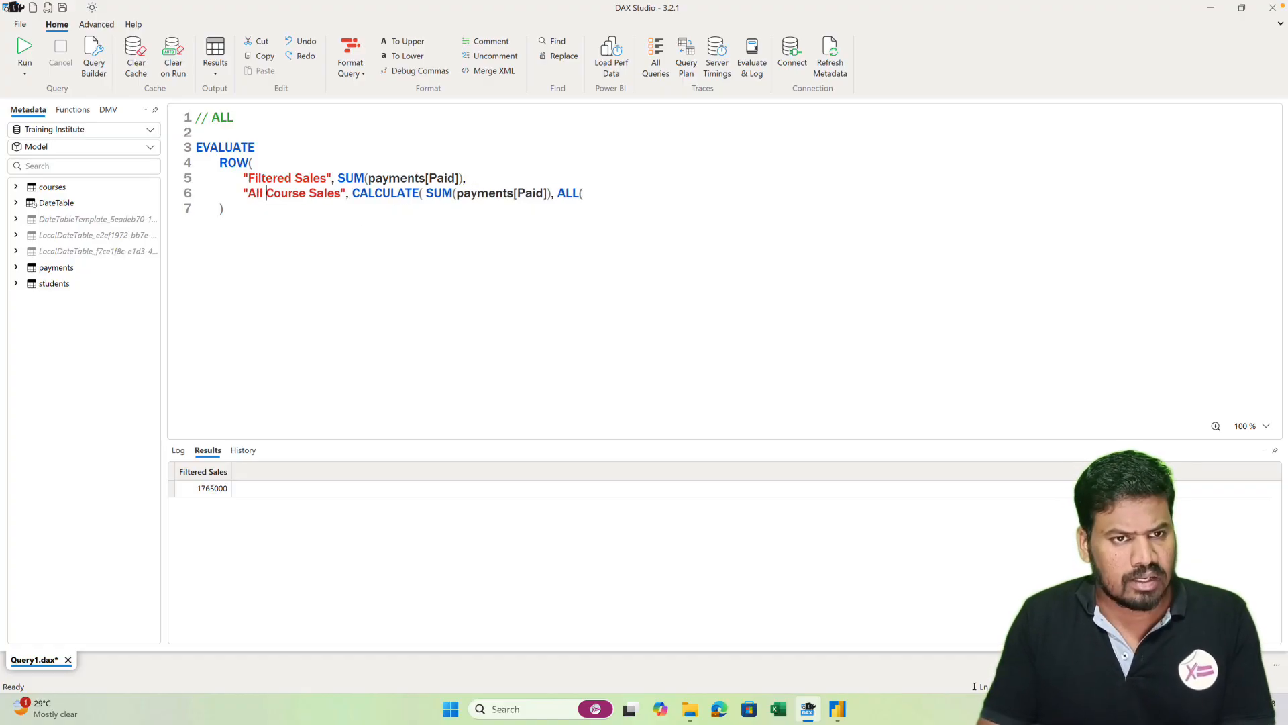
pyautogui.click(586, 192)
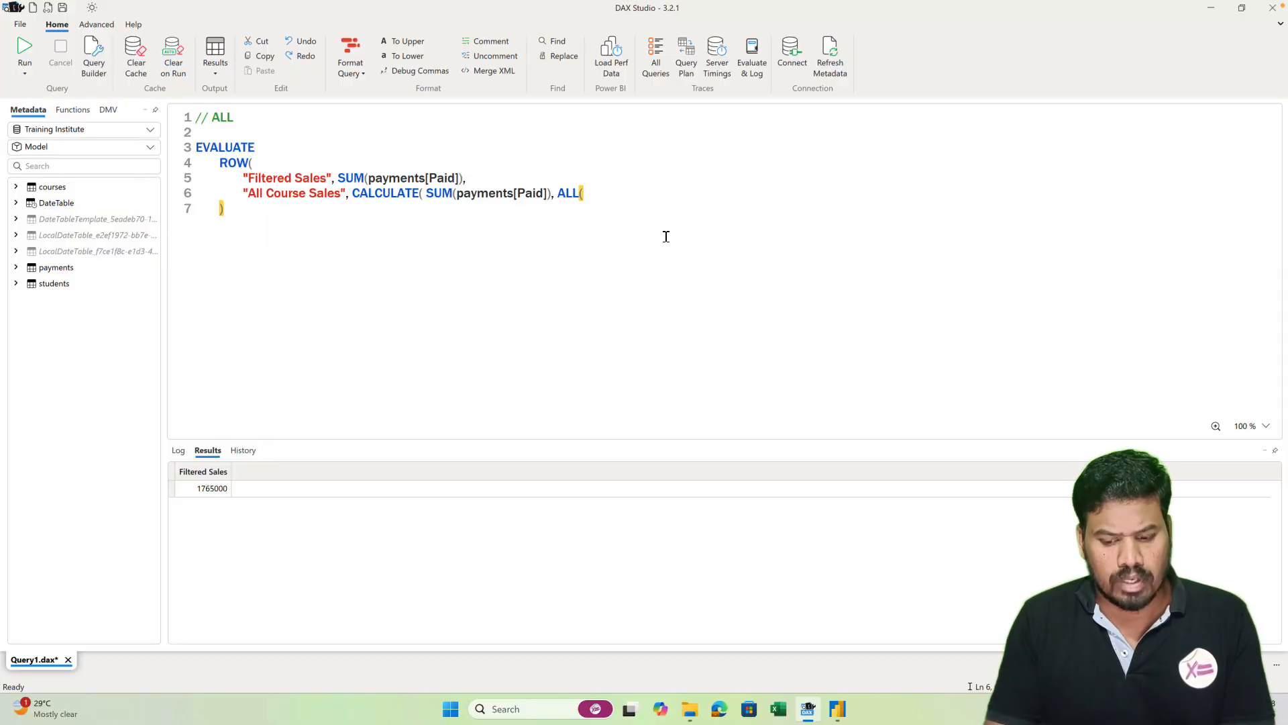
pyautogui.write('payments[')
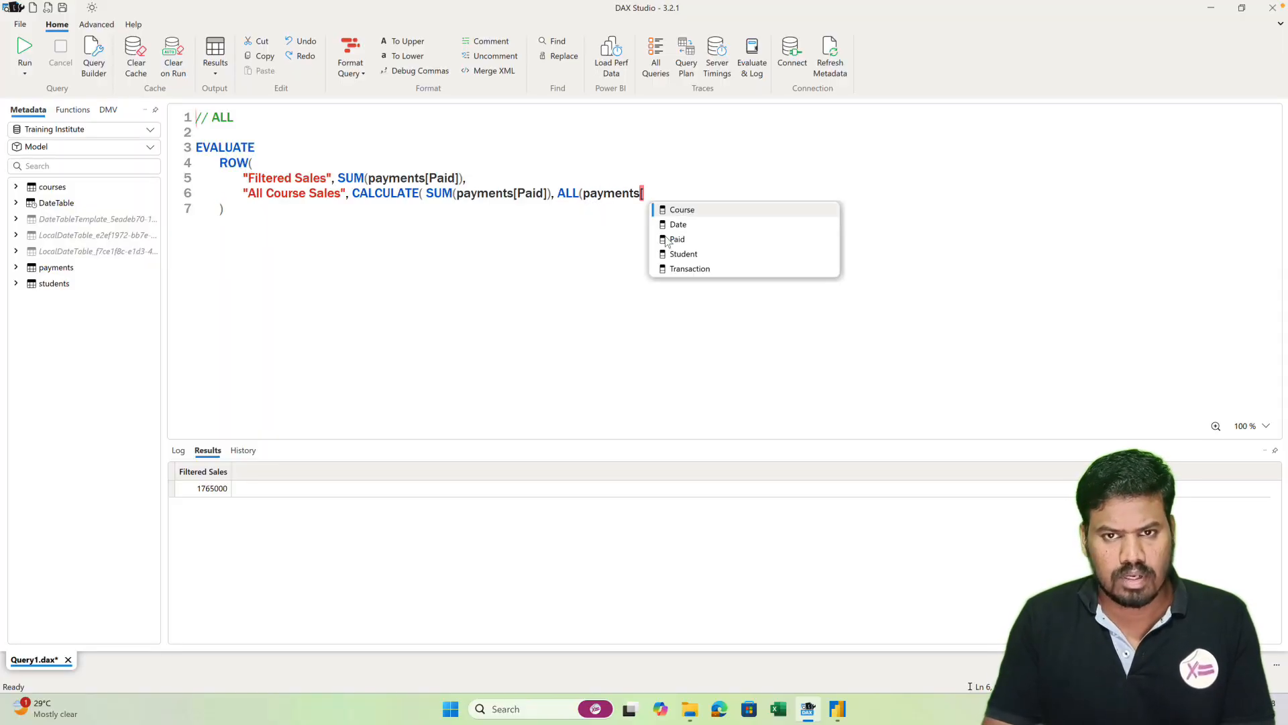
pyautogui.press('Return')
pyautogui.write(')')
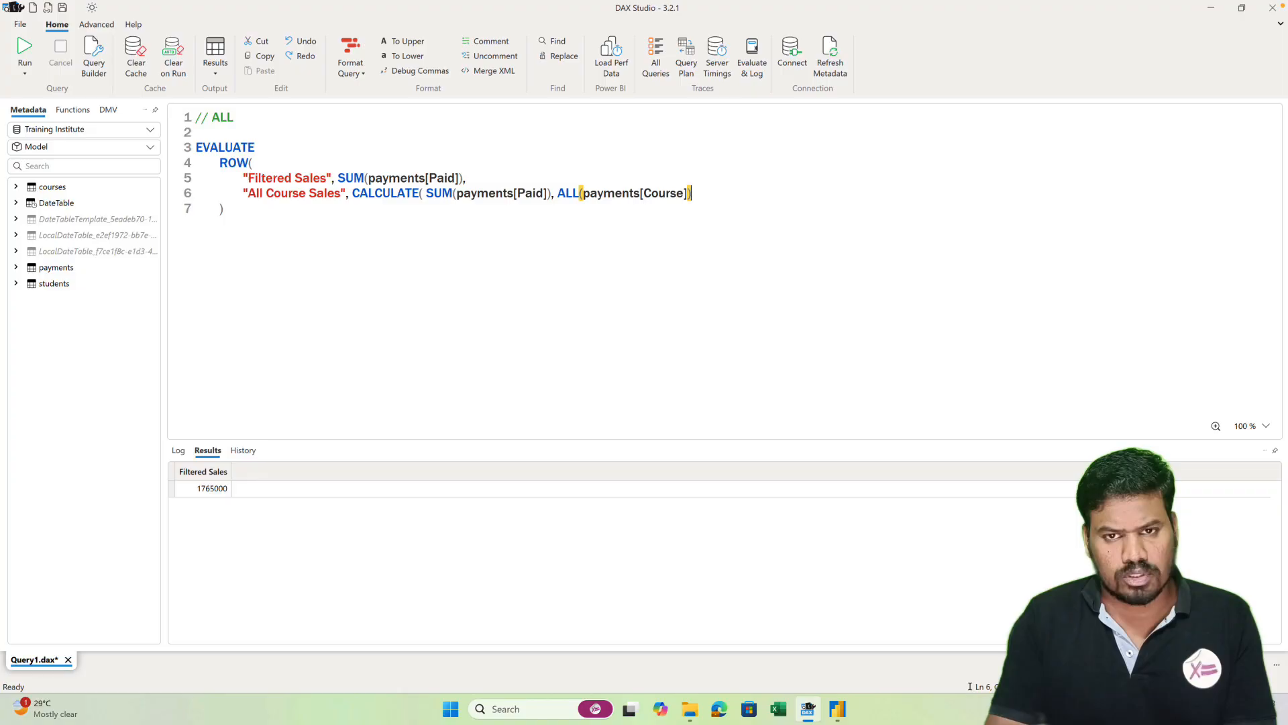
pyautogui.write(')')
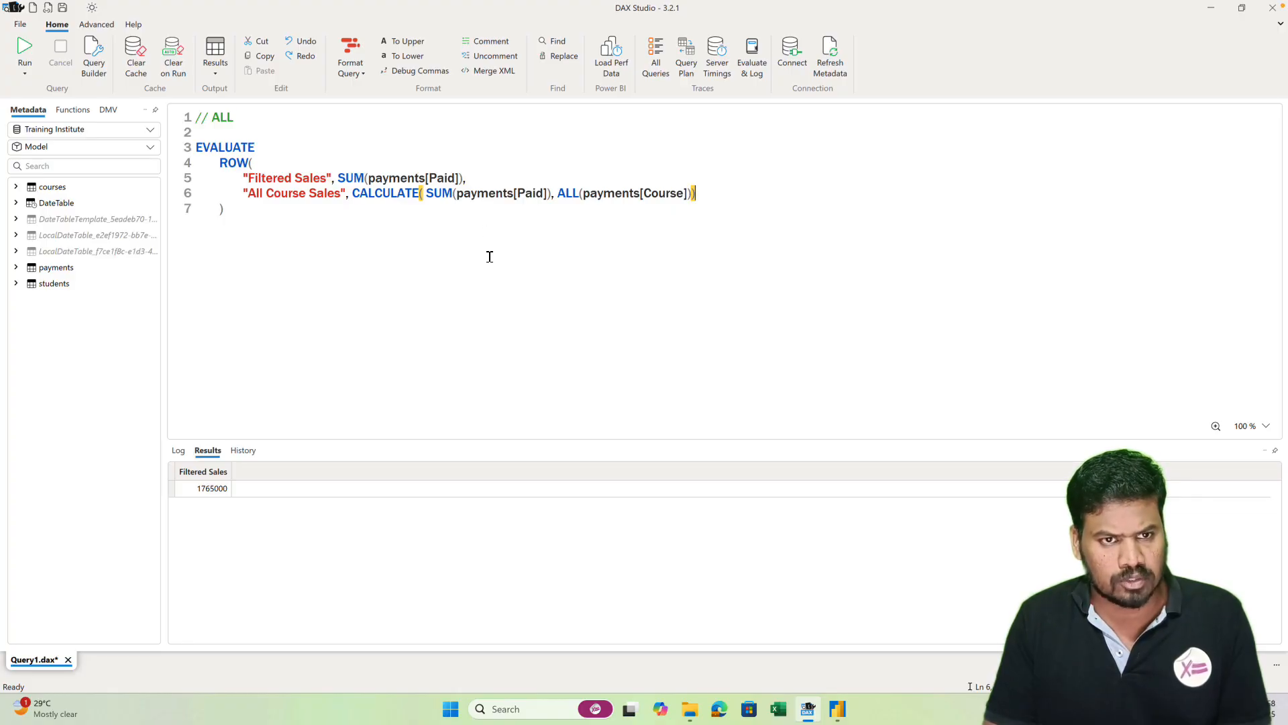
# - Run the query and copy the whole CALCULATE expression of the All Course Sales column
pyautogui.click(490, 251)
pyautogui.press('F5')
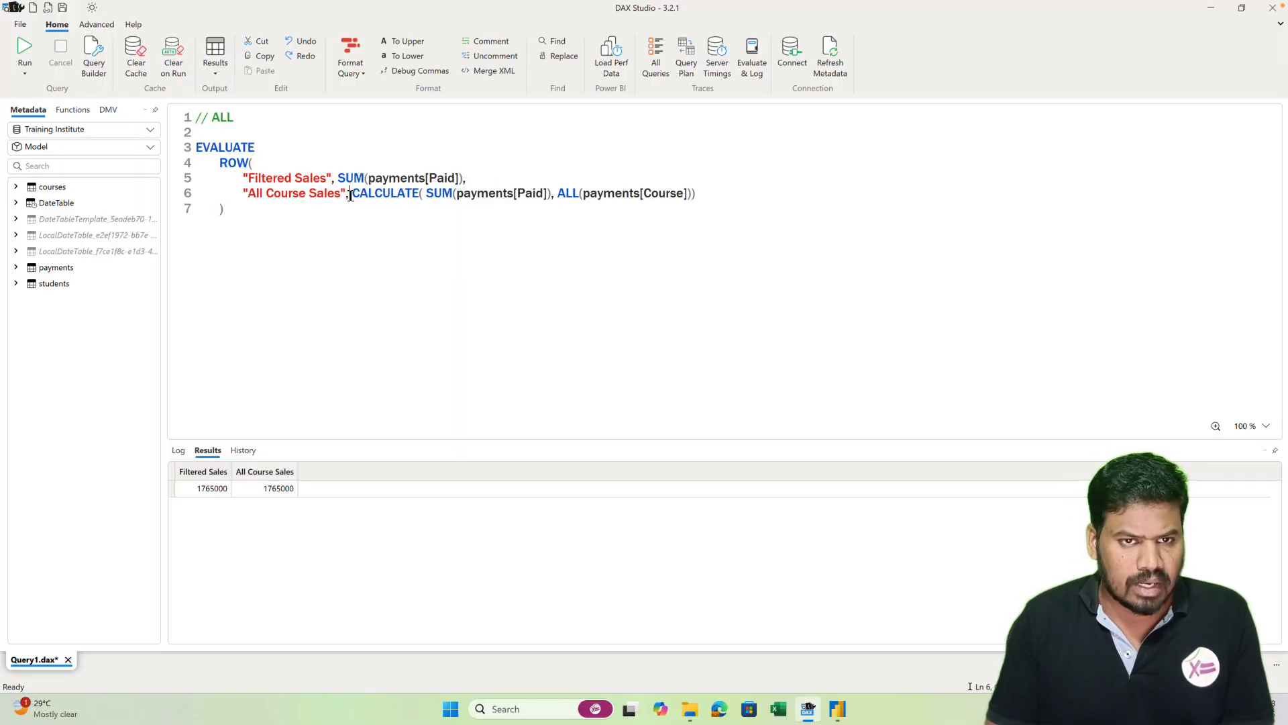
pyautogui.moveTo(350, 195); pyautogui.dragTo(712, 195)
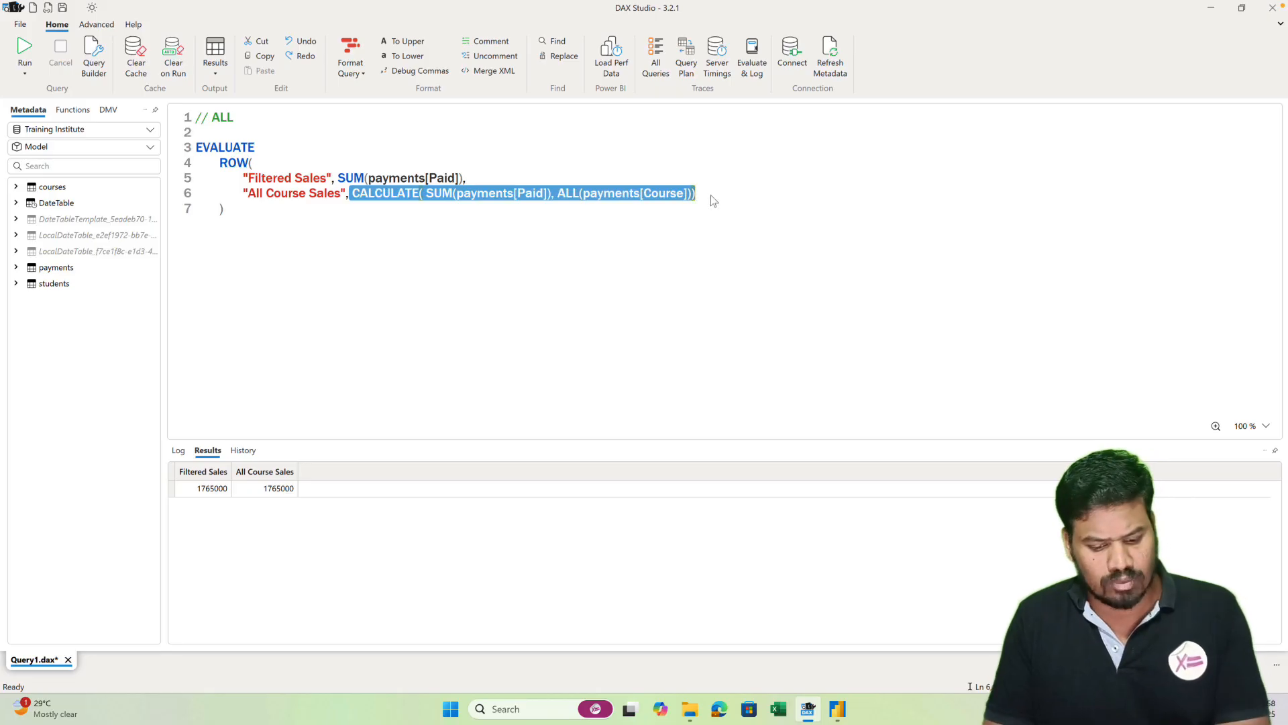
pyautogui.hotkey('ctrl', 'c')
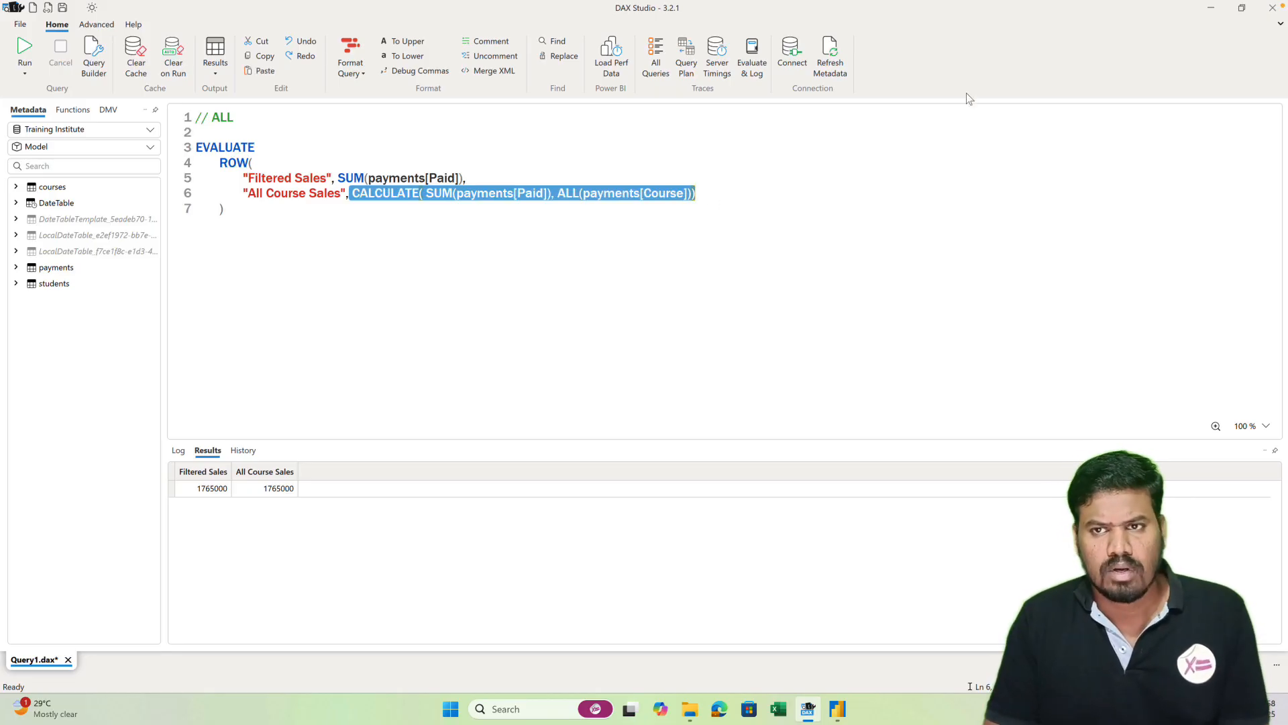
# - Switch to Power BI and create a payments measure, All Course Sales, from the copied expression CALCULATE( SUM(payments[Paid]), ALL(payments[Course]))
pyautogui.click(1213, 9)
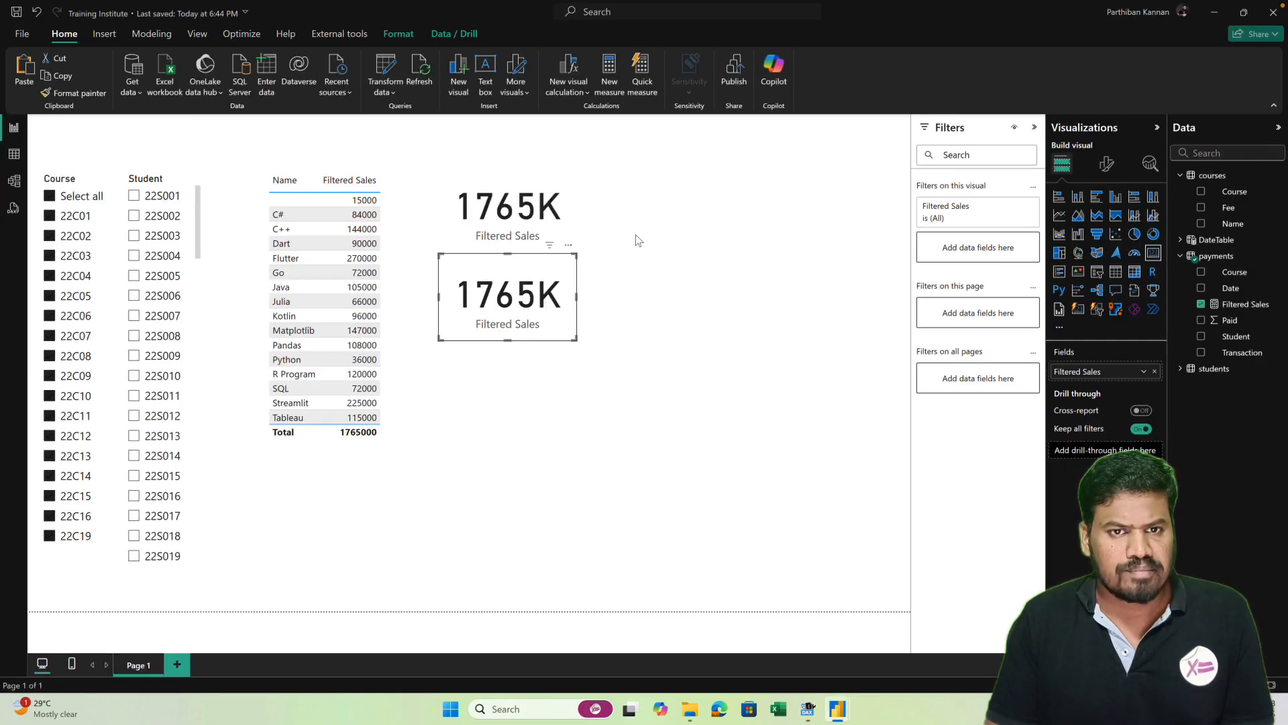
pyautogui.click(733, 263)
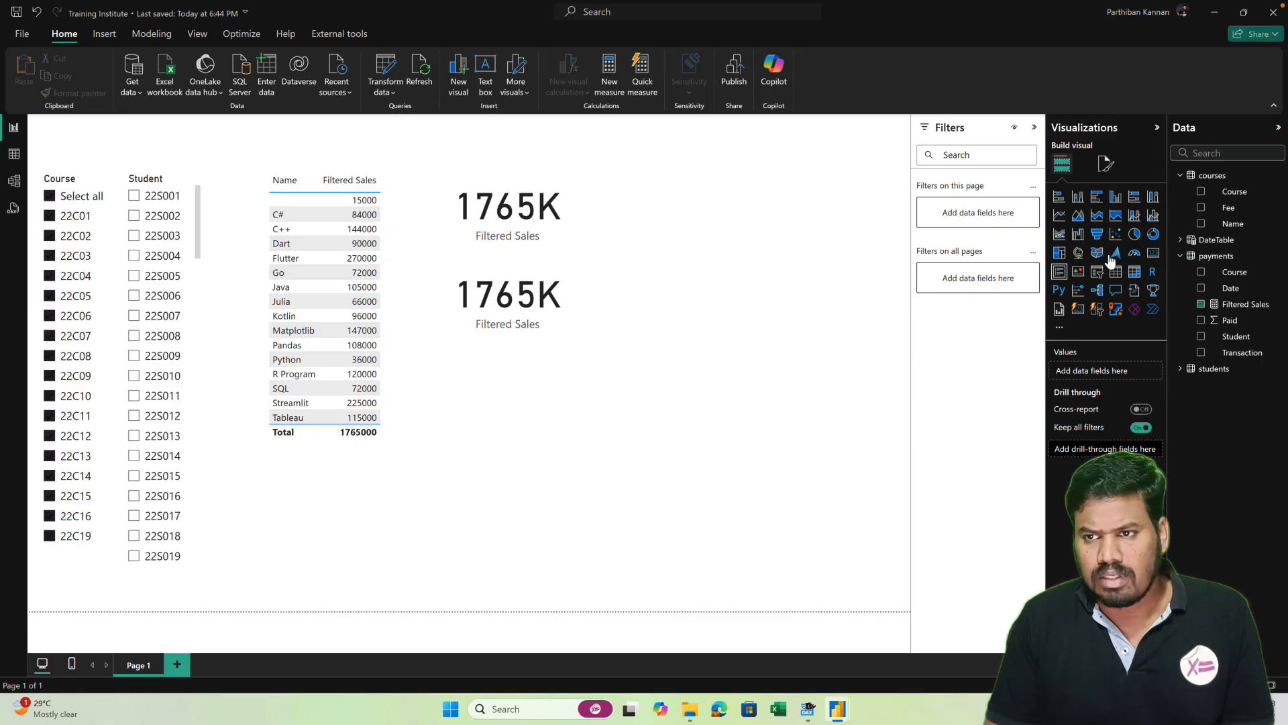
pyautogui.click(1279, 257)
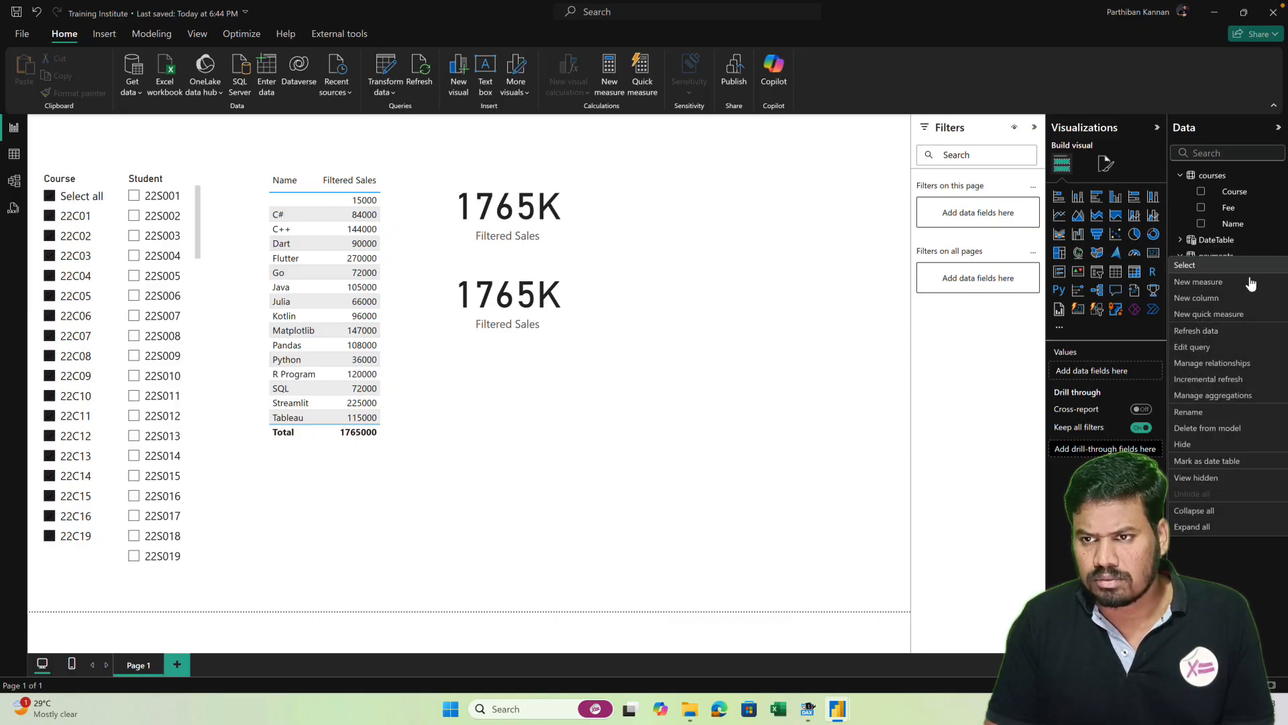
pyautogui.click(1198, 282)
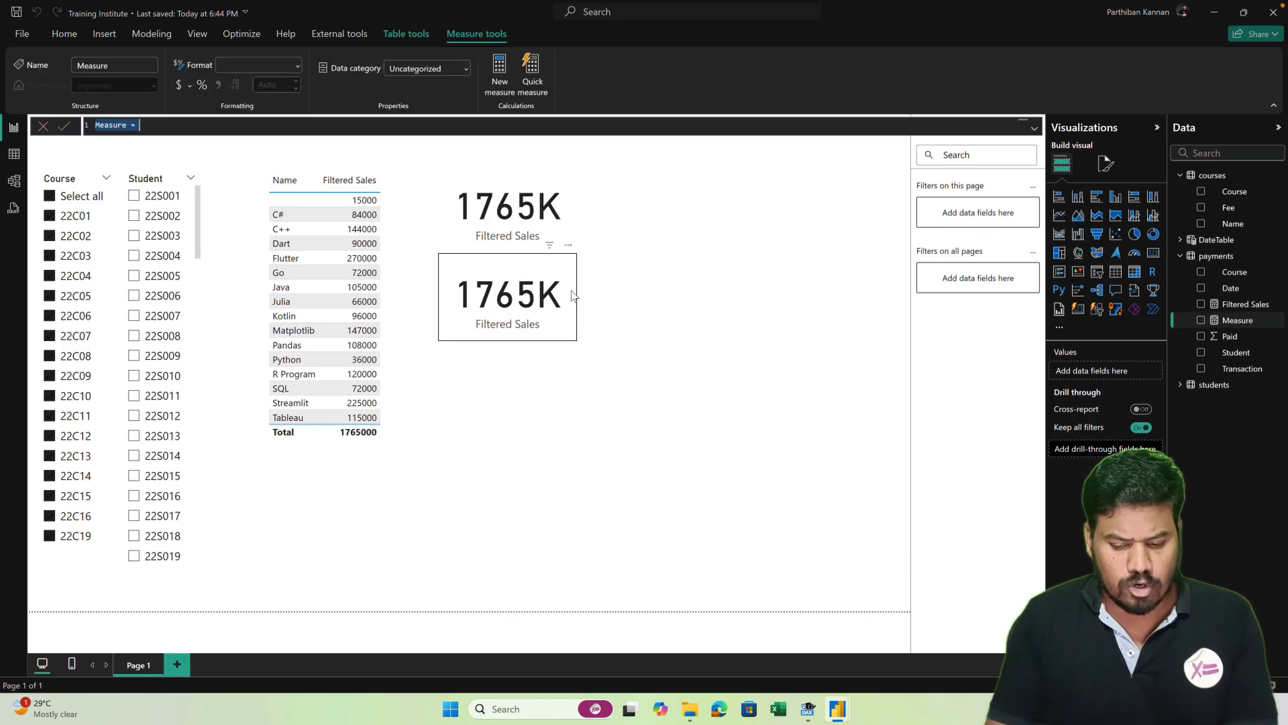
pyautogui.write('All Course S')
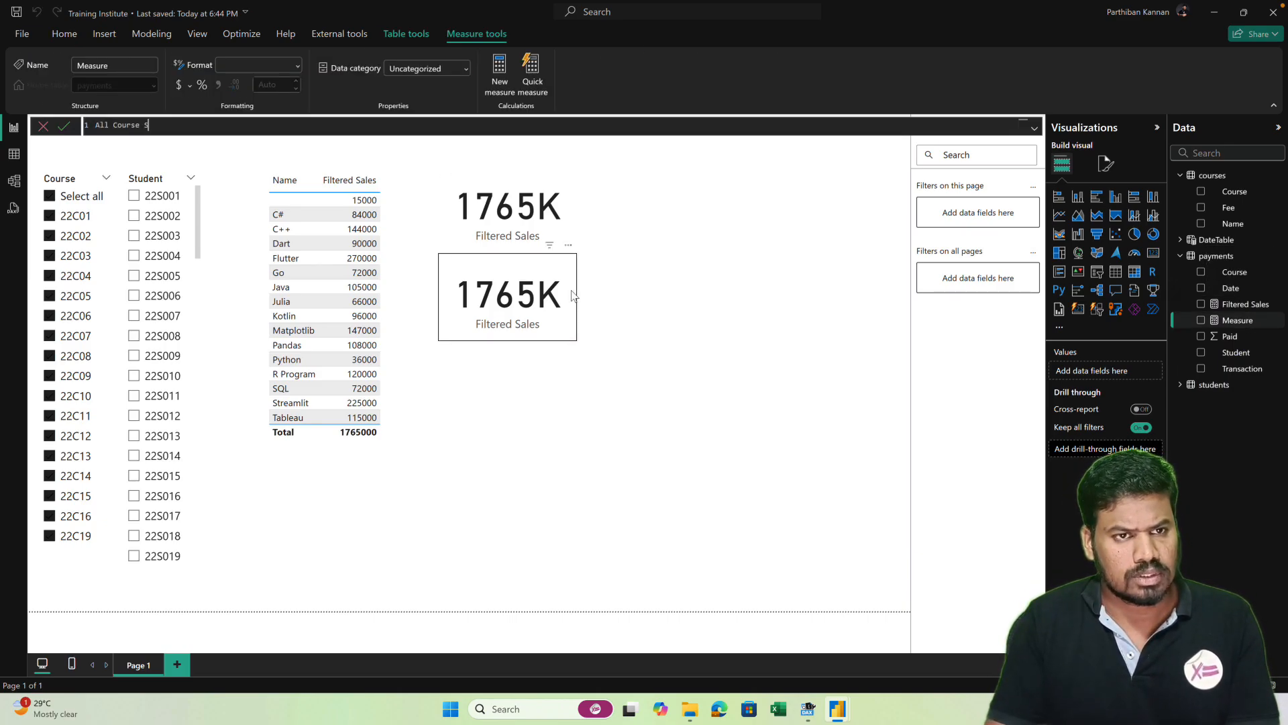
pyautogui.write('ales =')
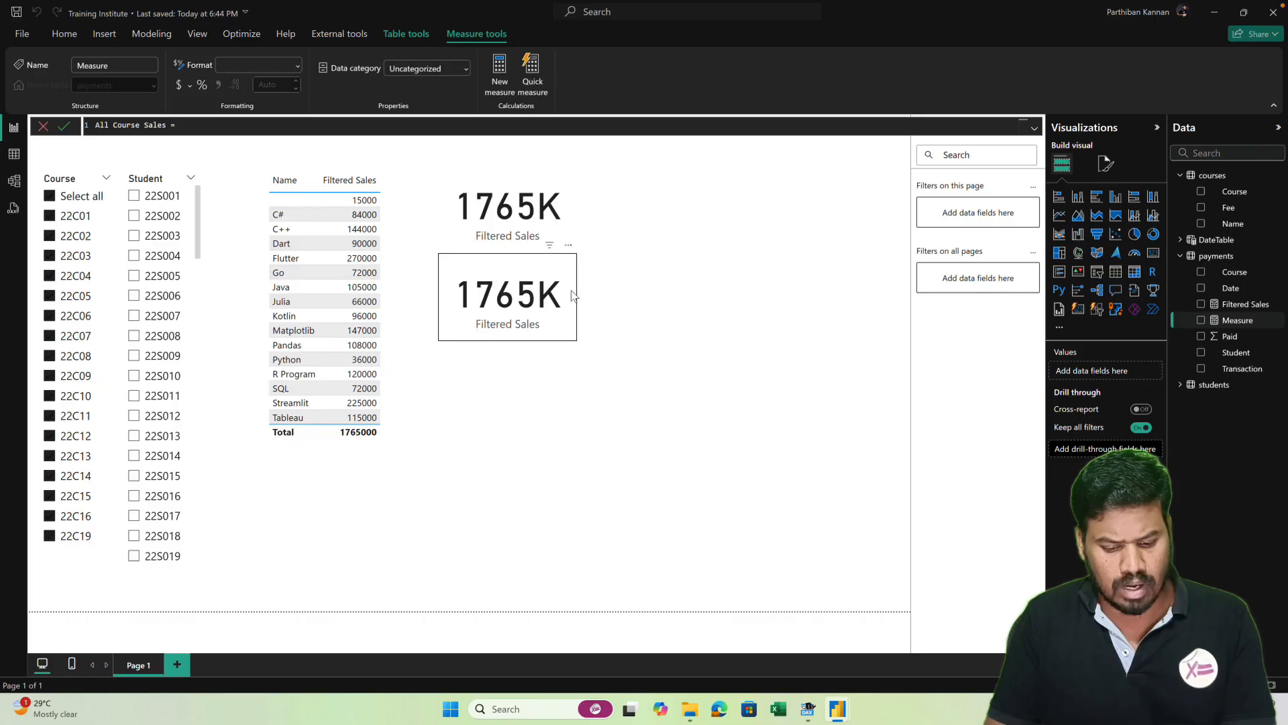
pyautogui.hotkey('ctrl', 'v')
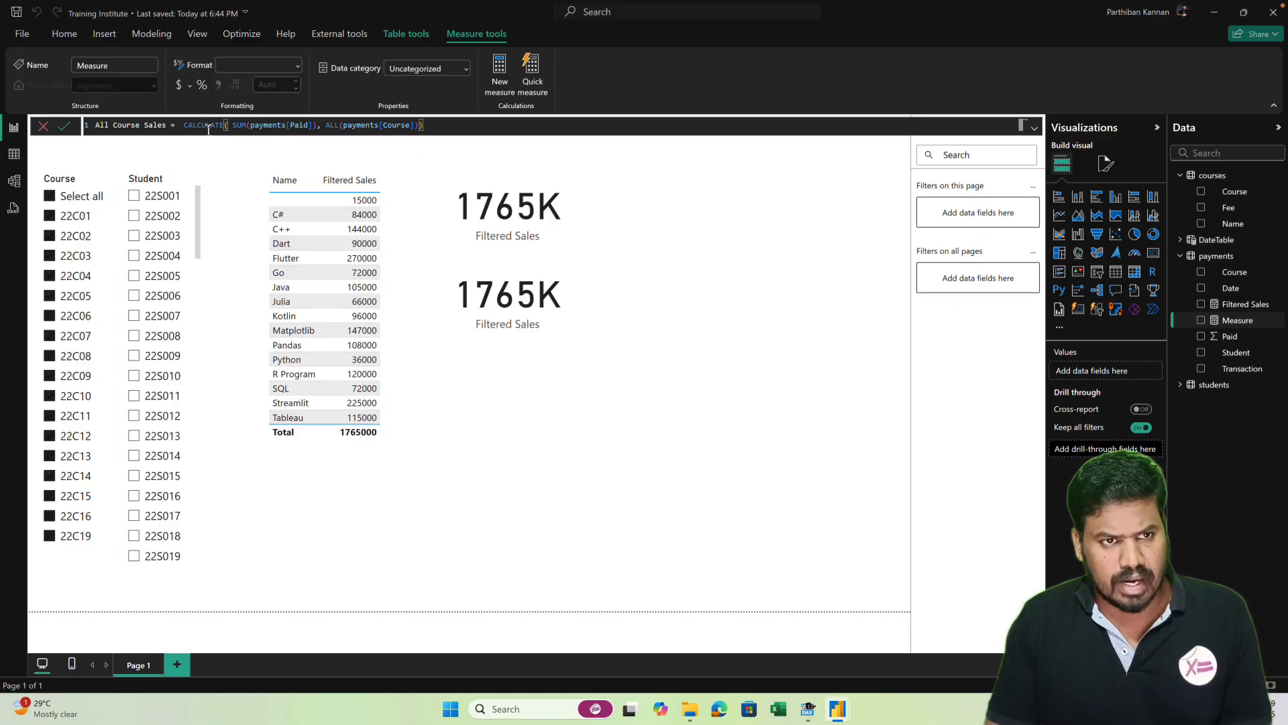
pyautogui.click(65, 128)
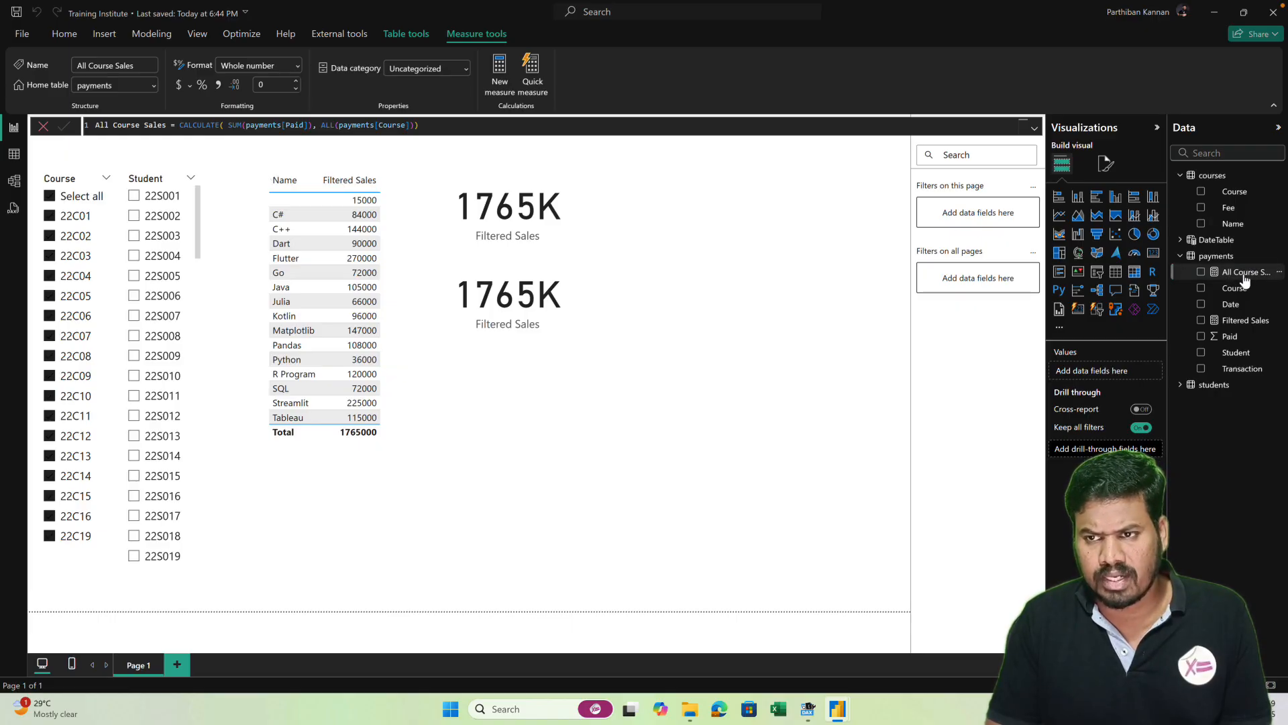
# - Replace Filtered Sales with the All Course Sales measure in the lower card
pyautogui.click(522, 281)
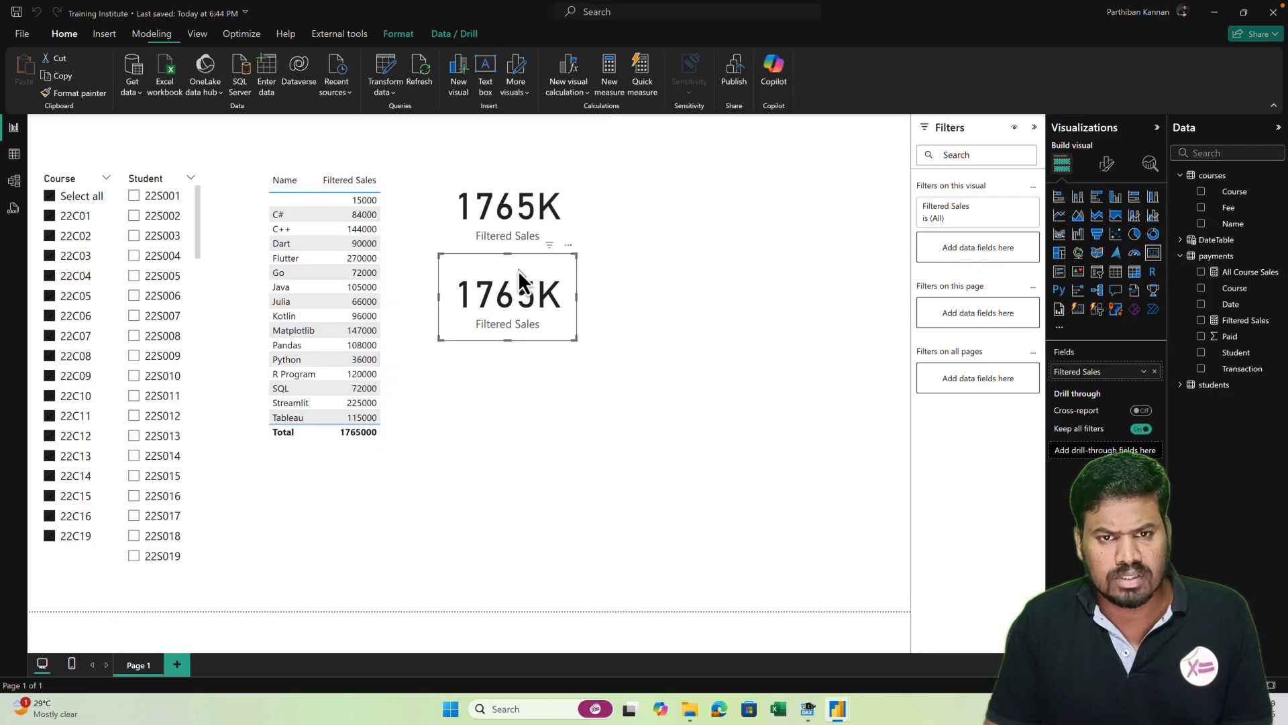
pyautogui.click(1202, 322)
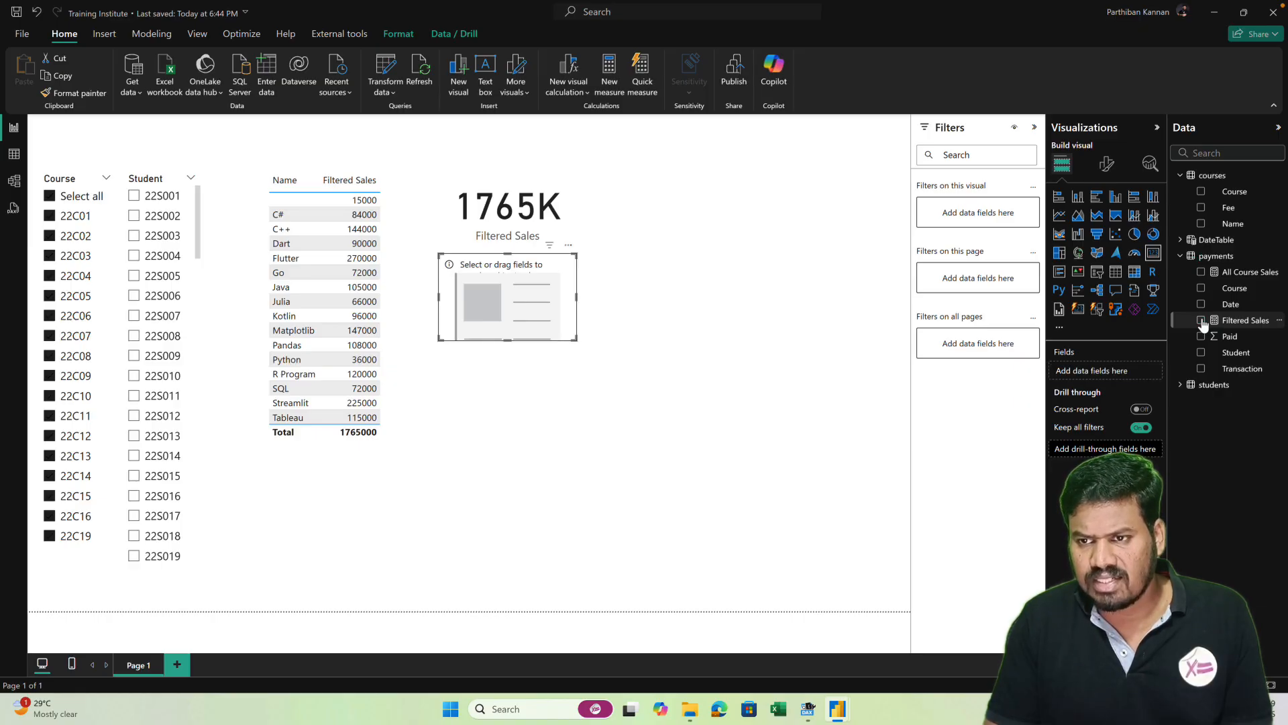
pyautogui.click(1202, 272)
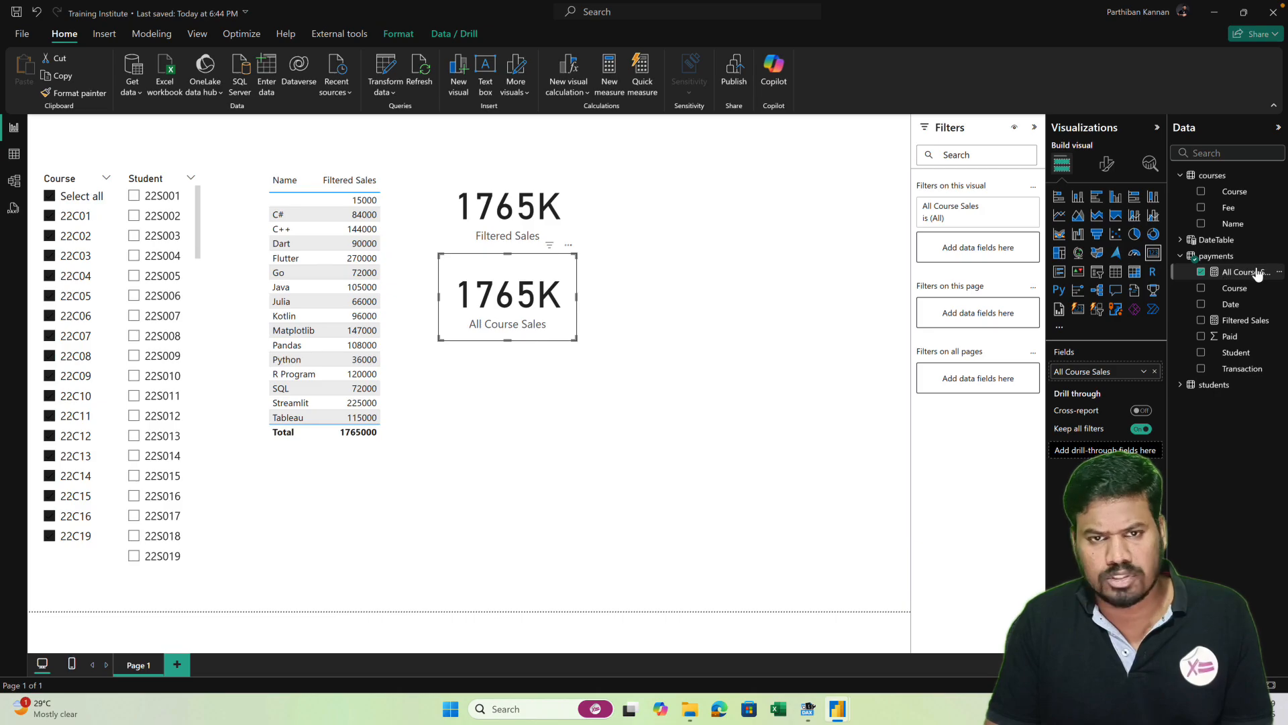
# - Clear the Course slicer and filter on 22C01 alone to compare the Filtered Sales and All Course Sales cards
pyautogui.click(671, 351)
pyautogui.click(52, 197)
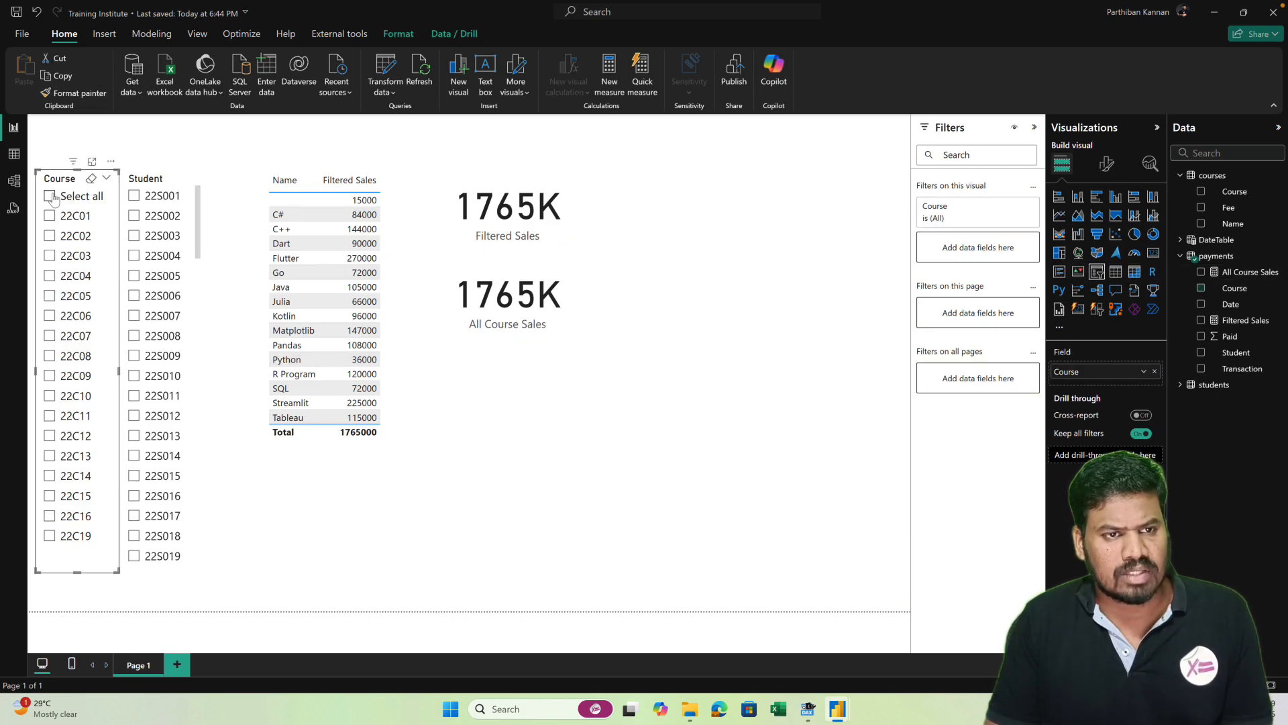
pyautogui.click(49, 216)
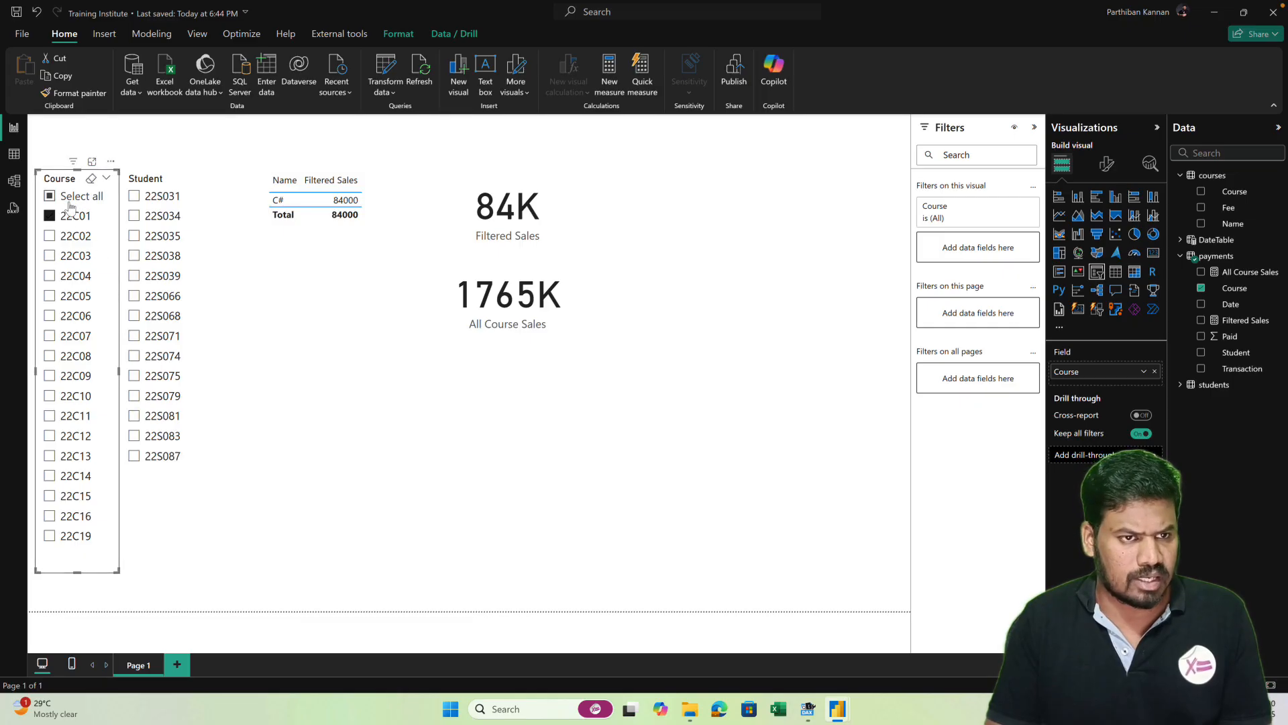
# - Filter on all courses except 22C03 and 22C05 plus student 22S003, and open the All Course Sales measure's formula
pyautogui.click(49, 196)
pyautogui.click(51, 259)
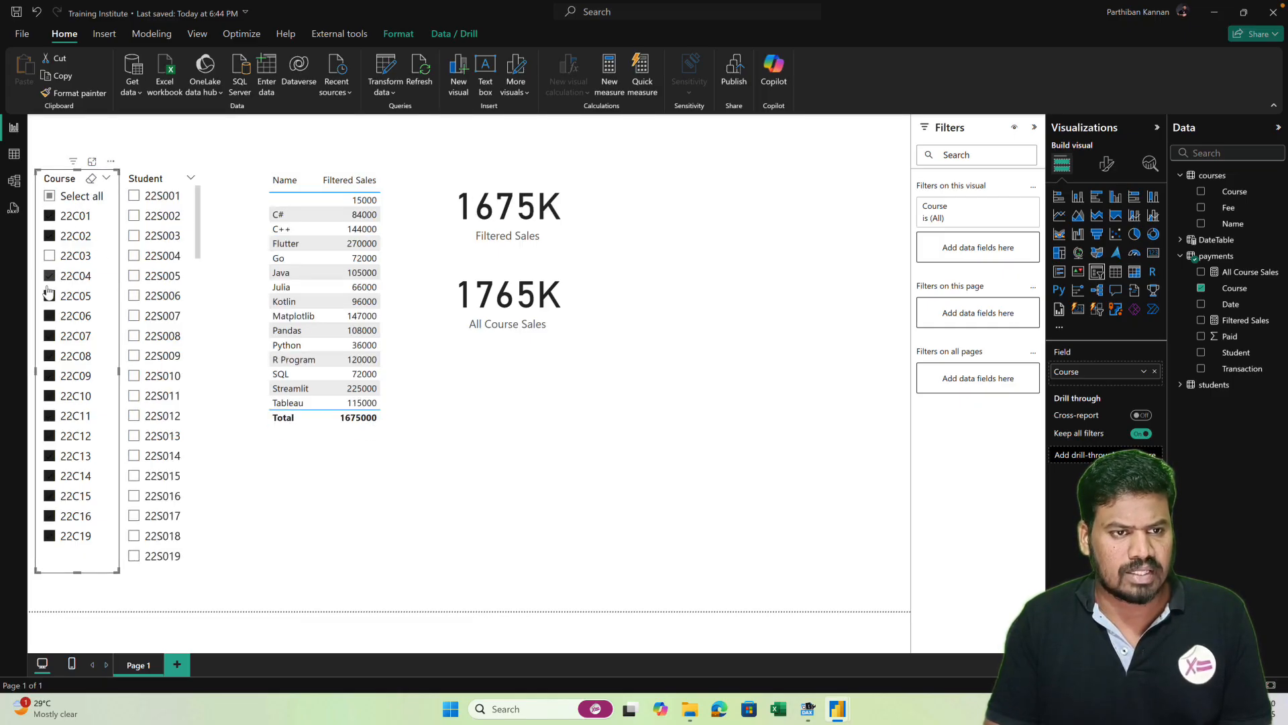
pyautogui.click(50, 294)
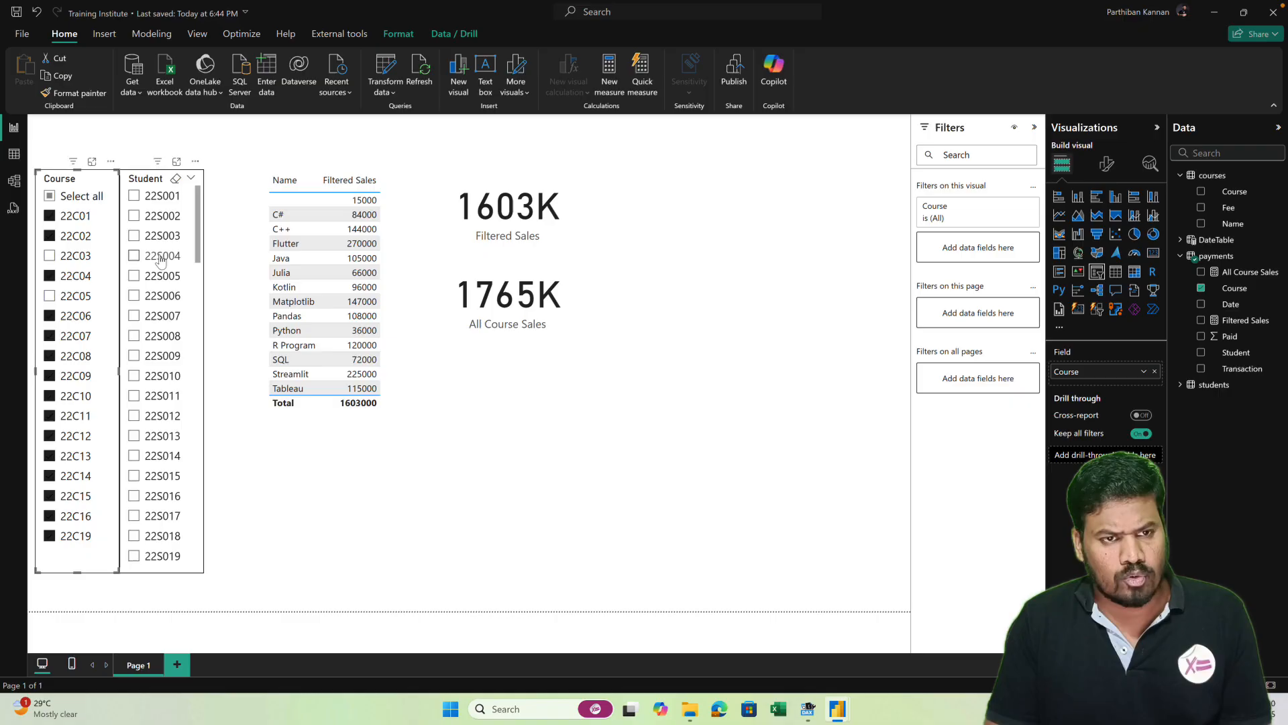
pyautogui.click(135, 237)
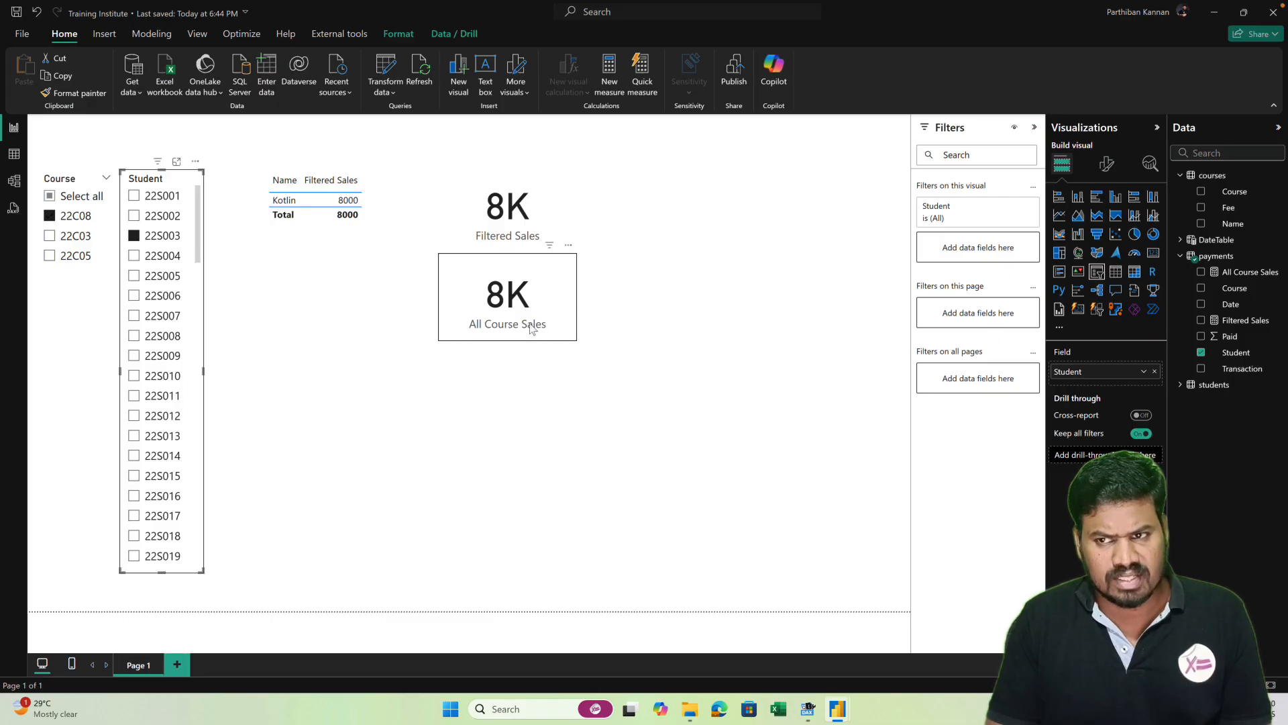
pyautogui.click(1248, 272)
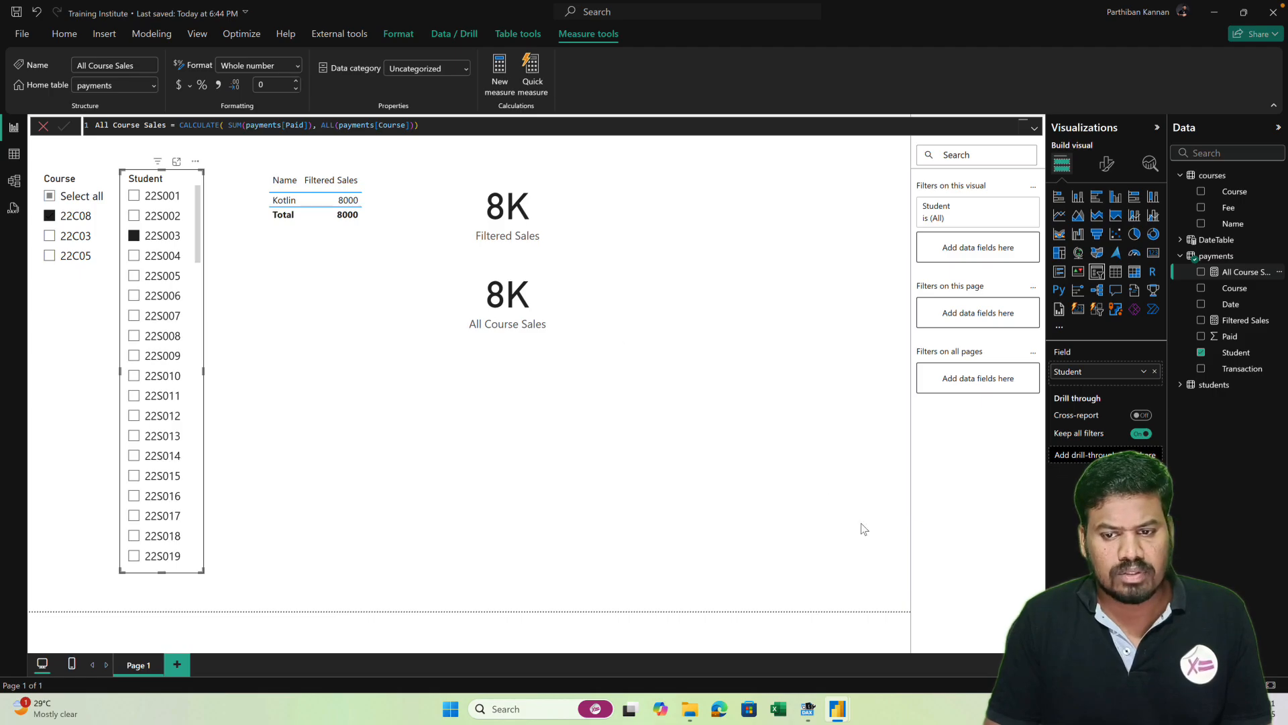
# - Switch to DAX Studio and add an "All Sales" column to the ROW query with CALCULATE(SUM(payments[Paid]), ALL(payments))
pyautogui.click(810, 713)
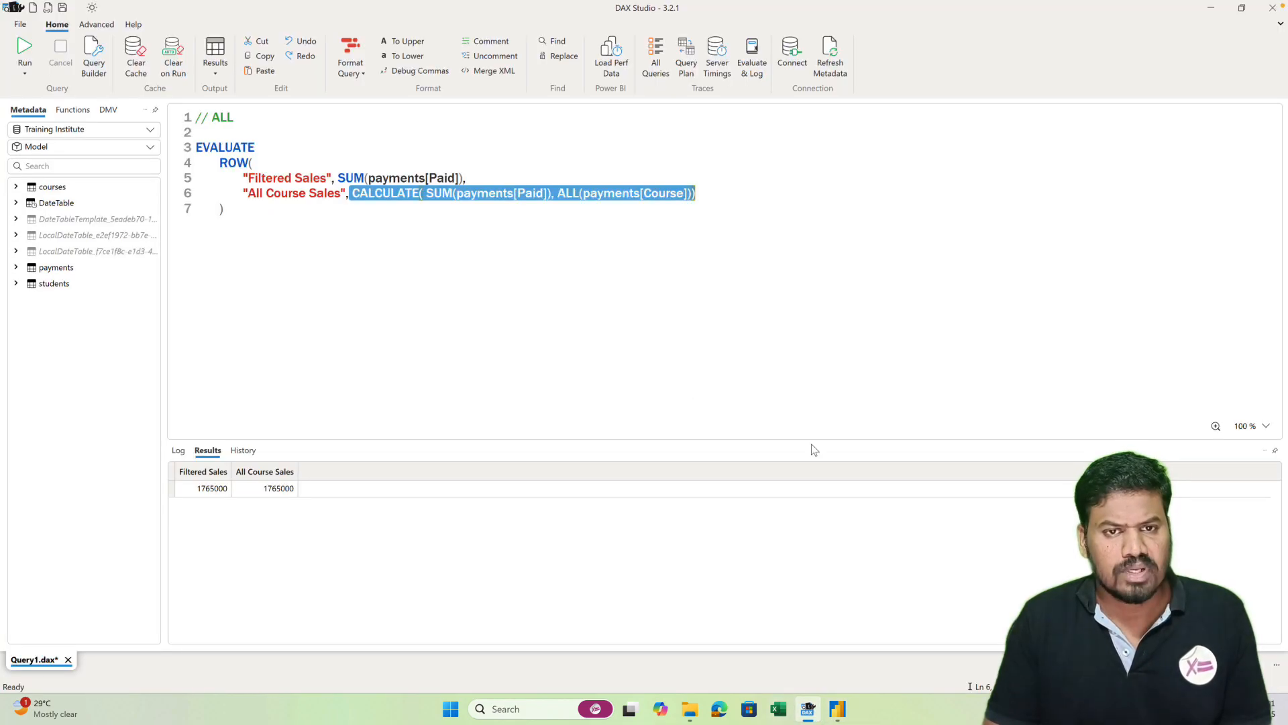
pyautogui.click(715, 190)
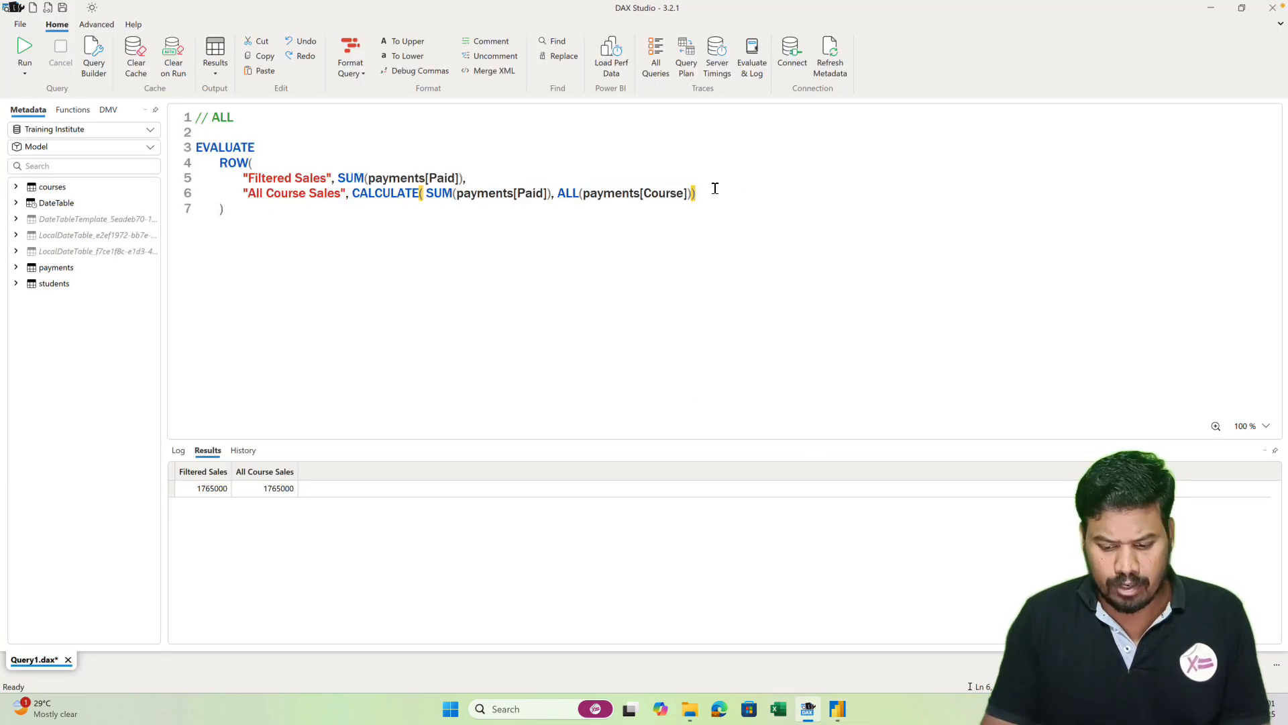
pyautogui.write(',')
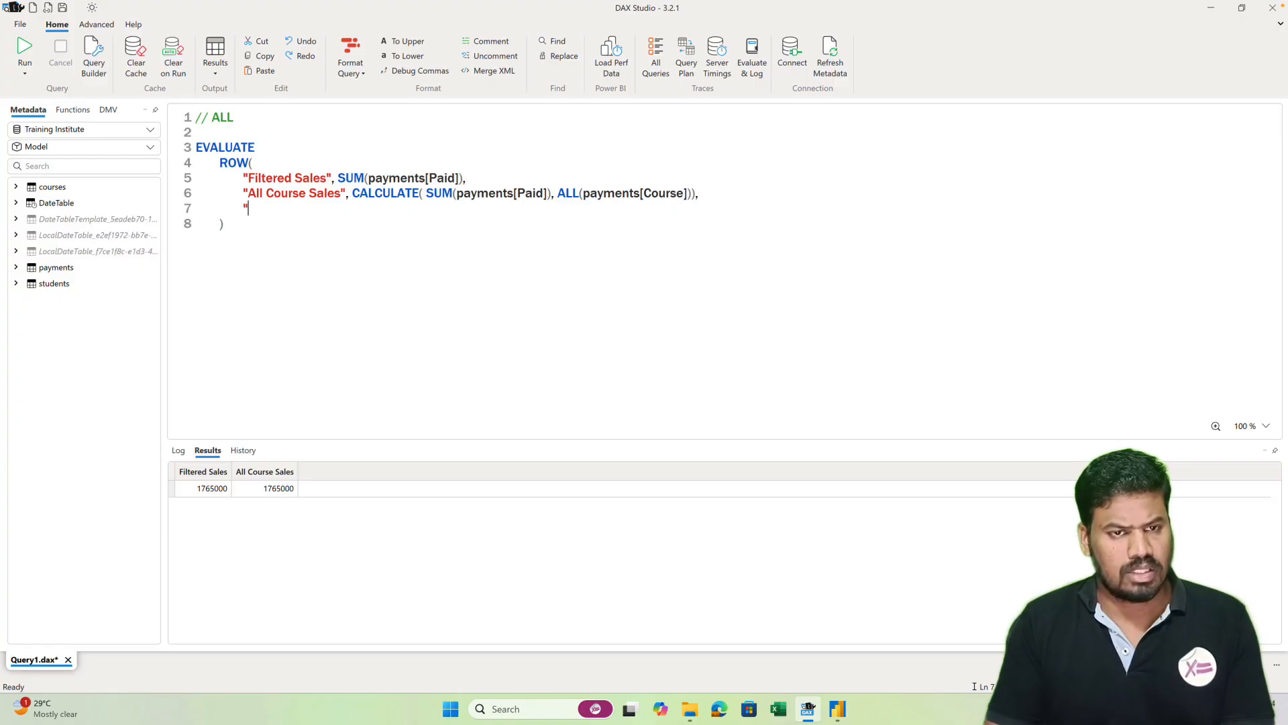
pyautogui.write('ales')
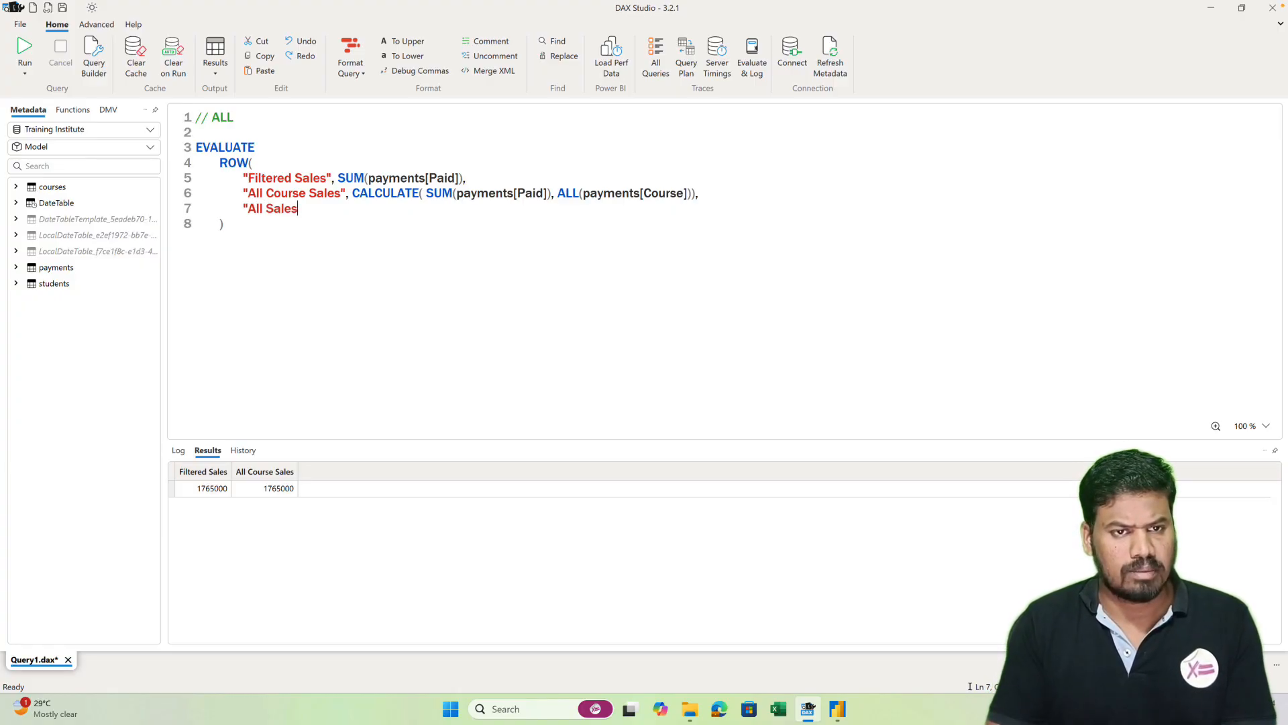
pyautogui.write('", CALC')
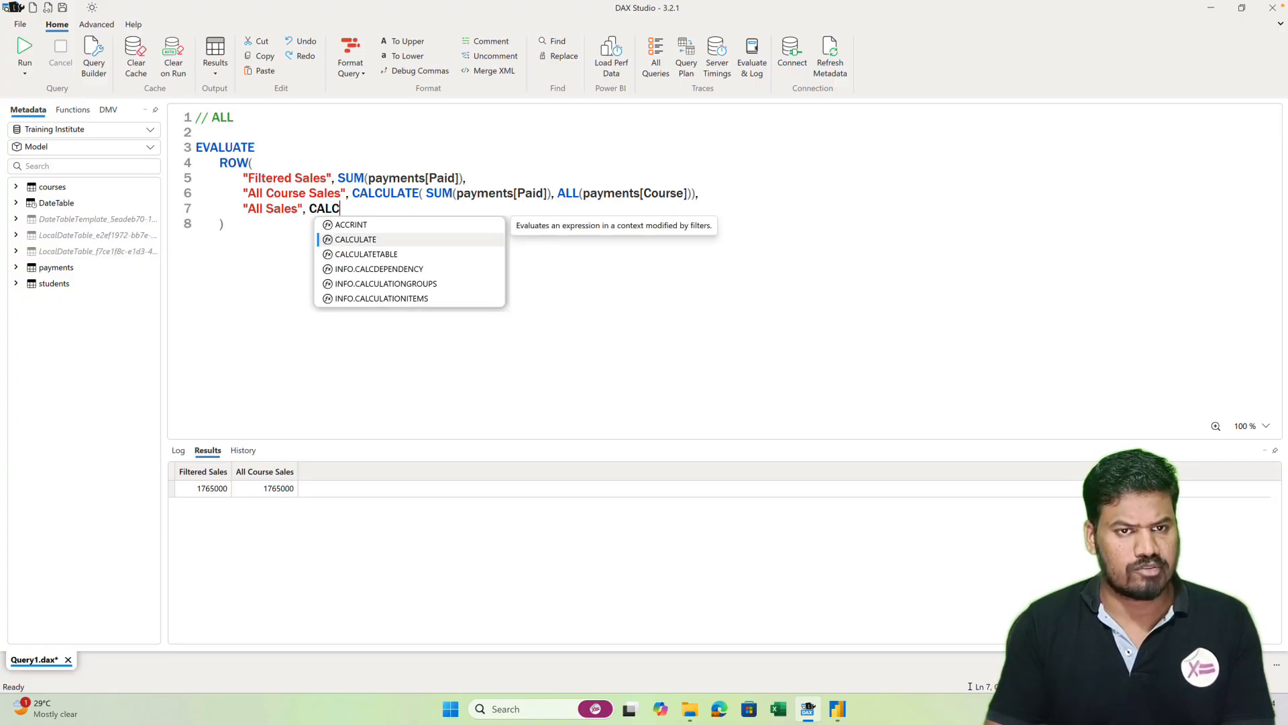
pyautogui.write('ULATE(SUM(pay')
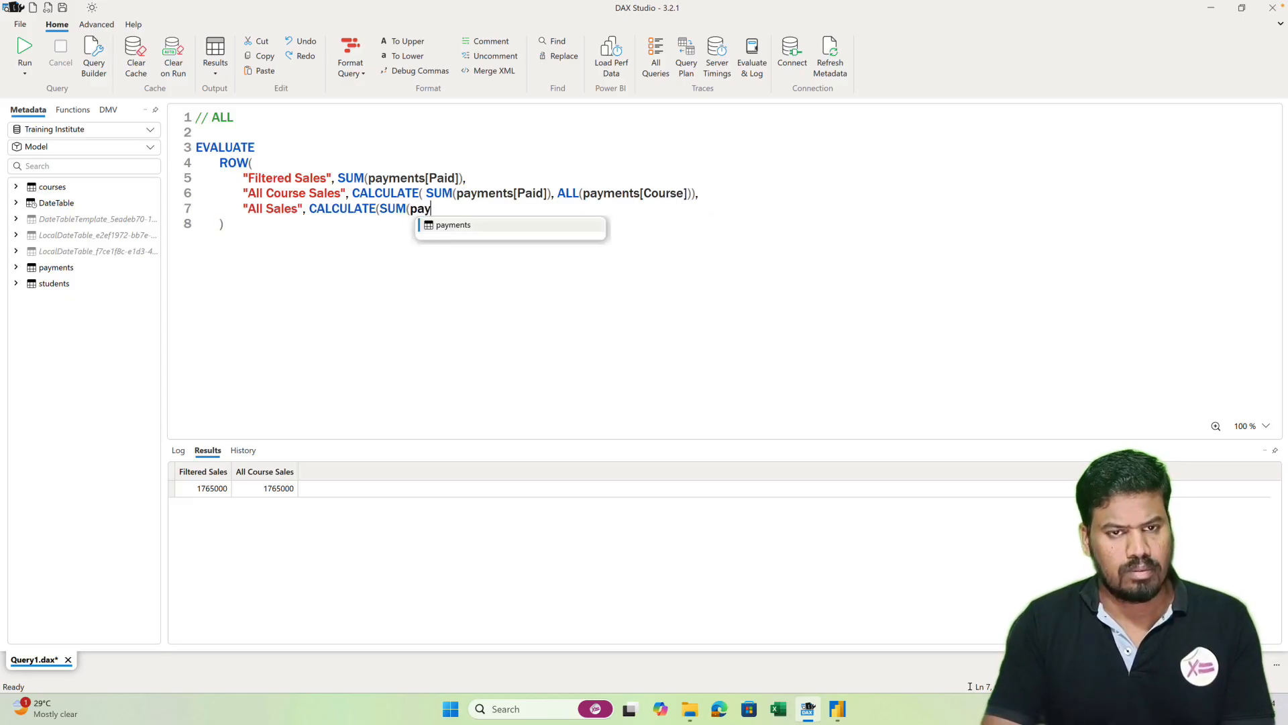
pyautogui.press('Tab')
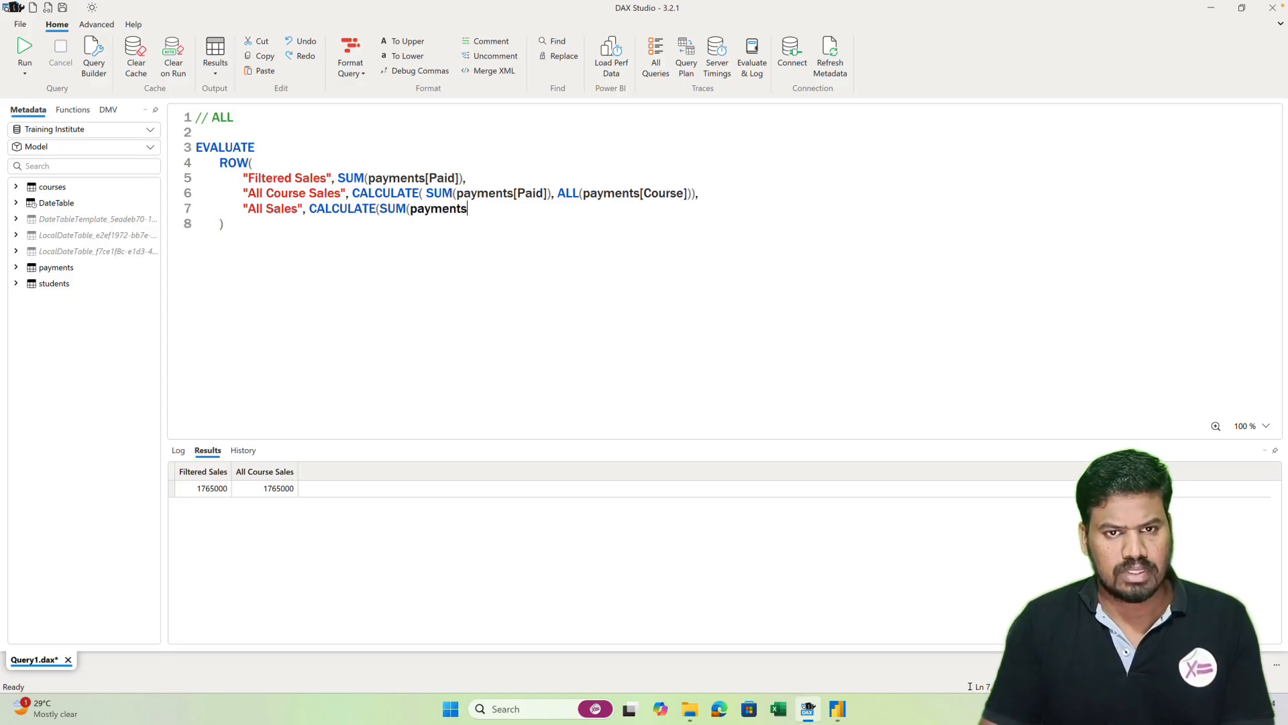
pyautogui.write('[Pa')
pyautogui.press('Tab')
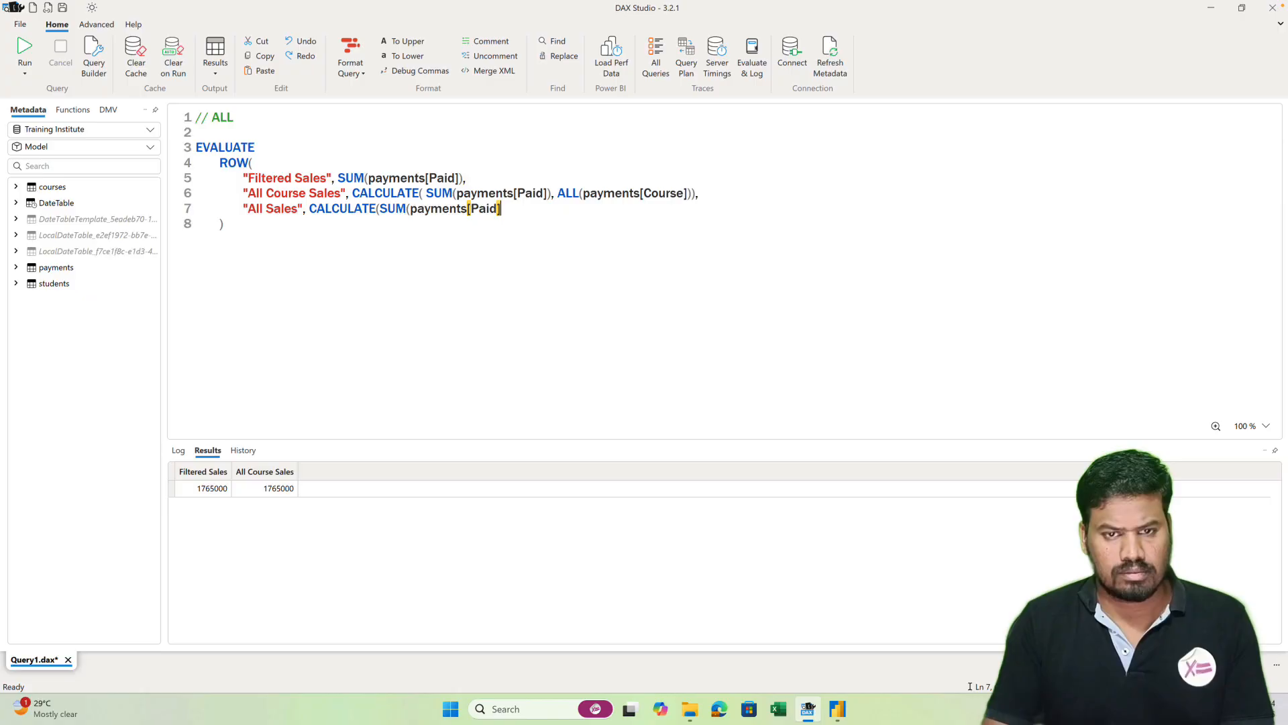
pyautogui.write('), ')
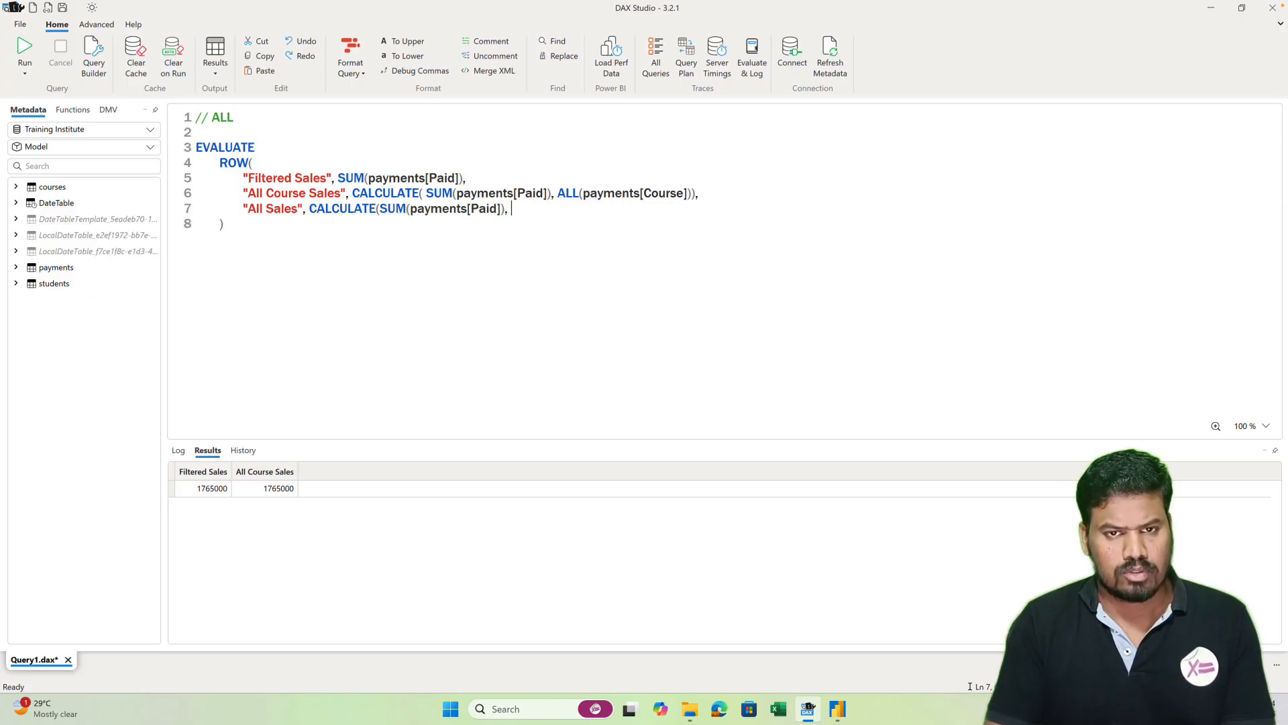
pyautogui.write('ALL(')
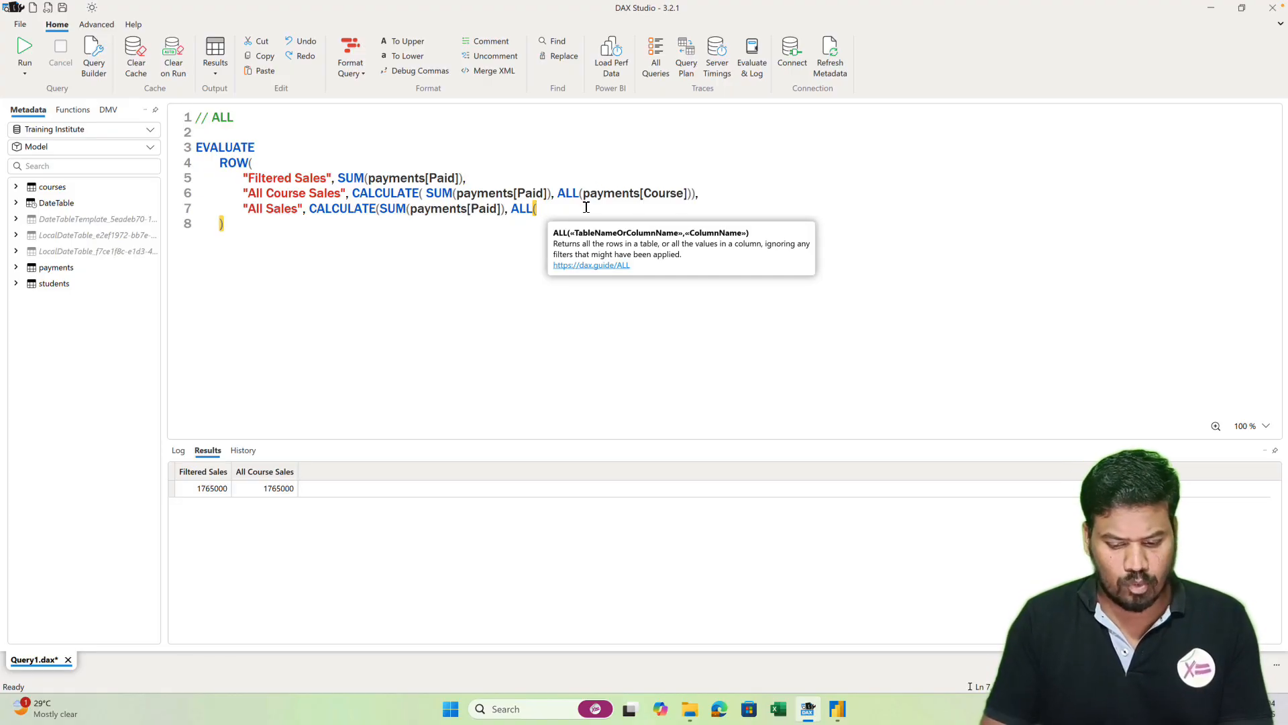
pyautogui.write('payments)')
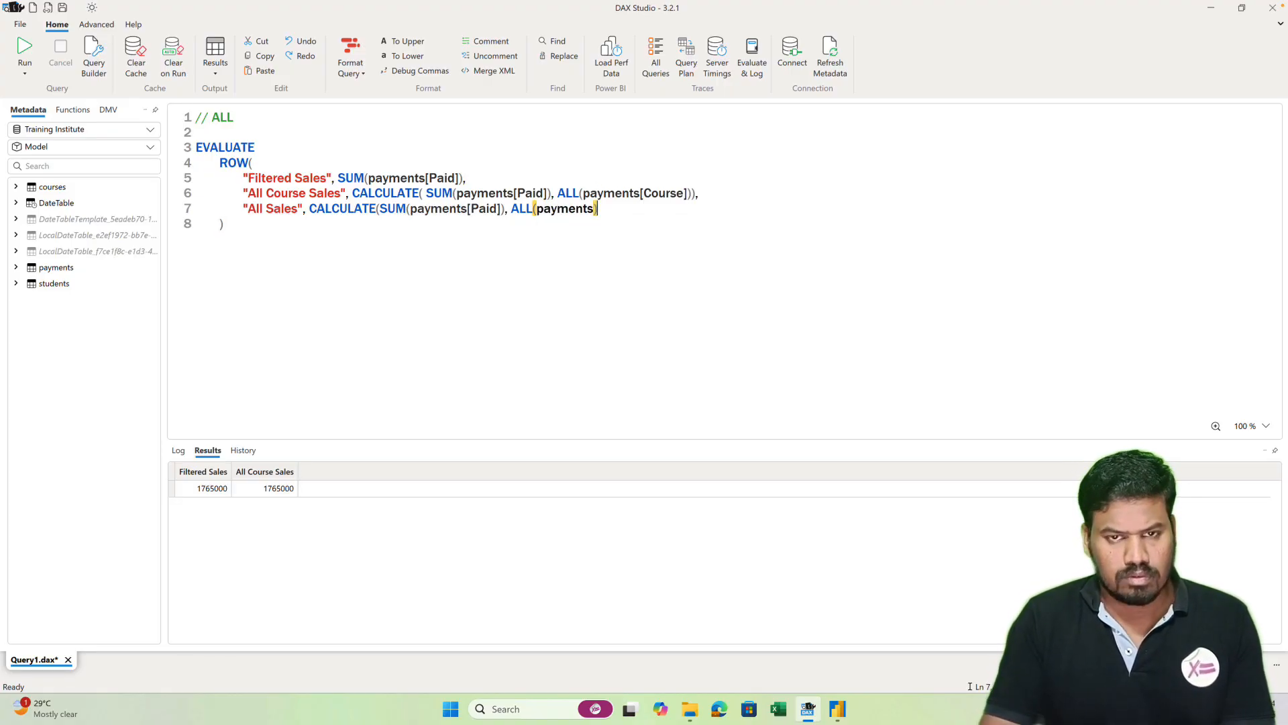
pyautogui.write(')')
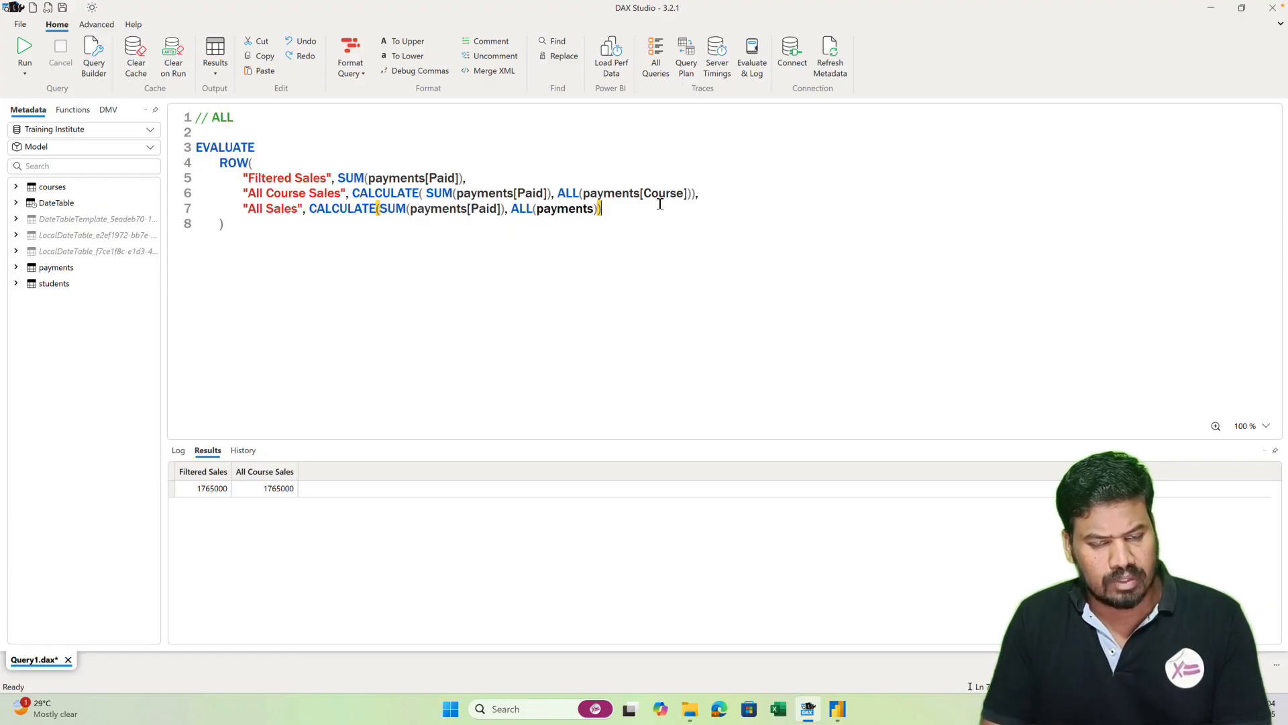
# - Run the query and copy the full CALCULATE expression of the All Sales column
pyautogui.press('F5')
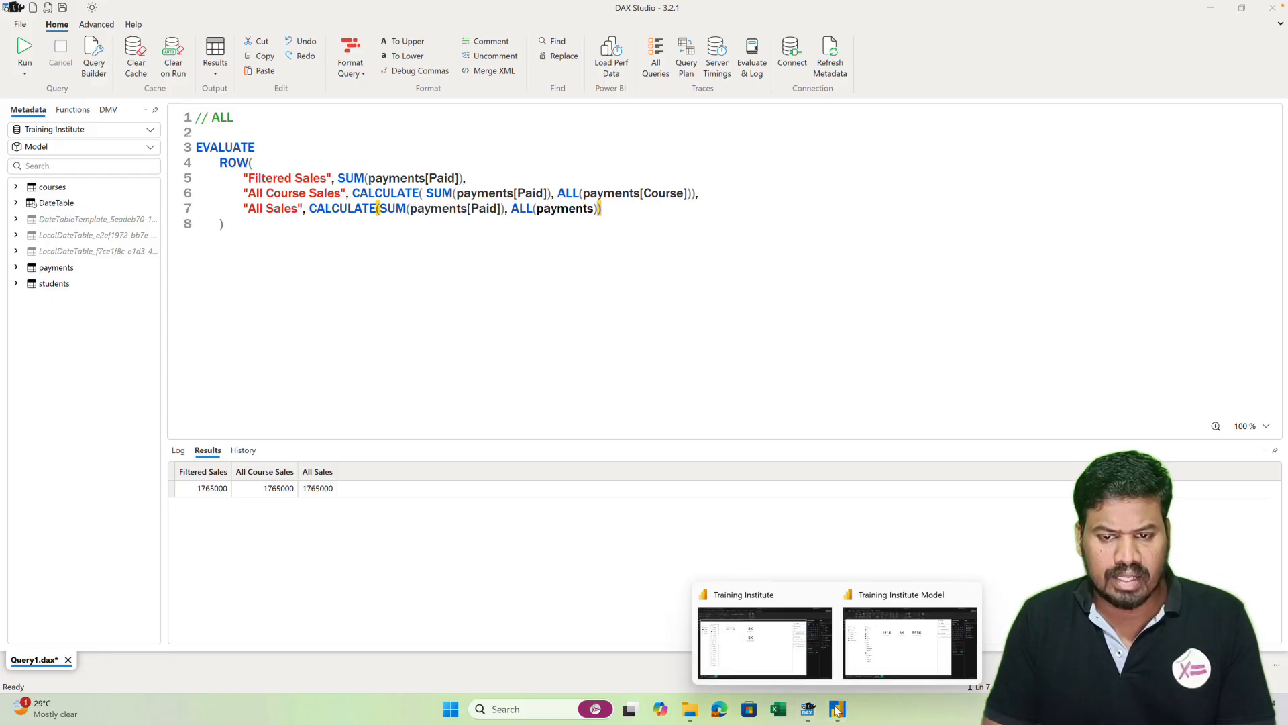
pyautogui.click(319, 224)
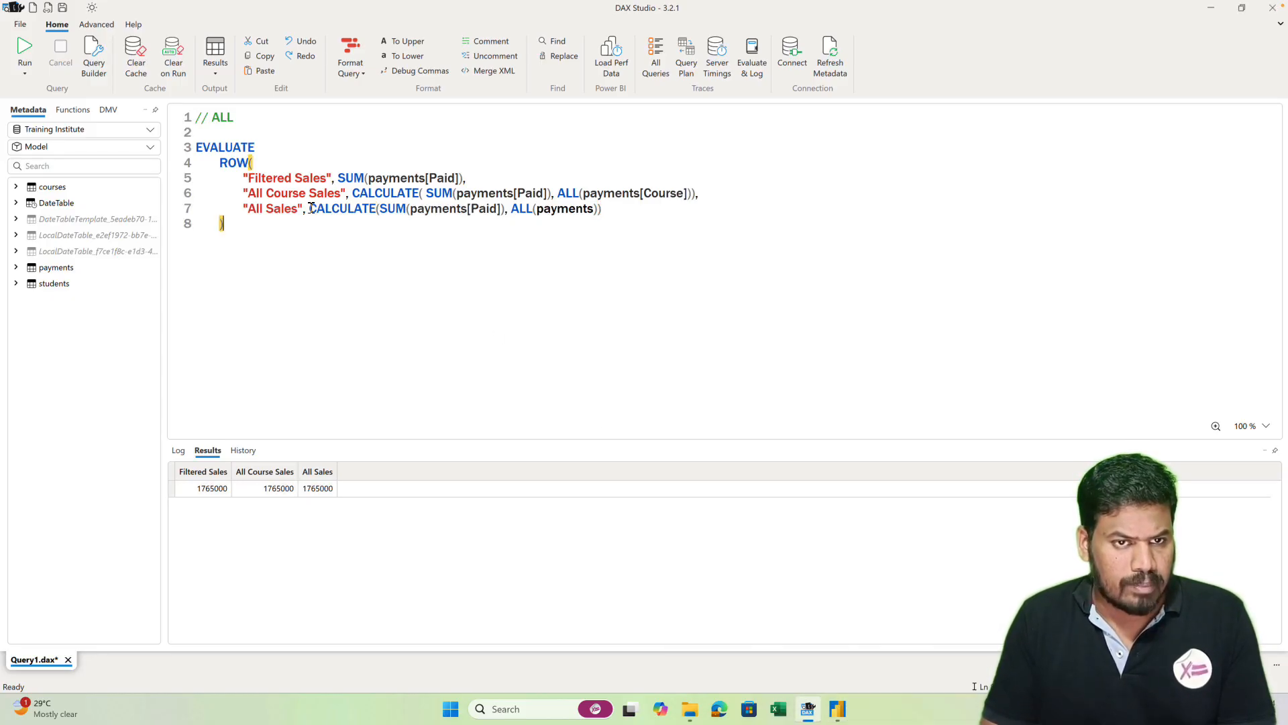
pyautogui.moveTo(310, 209); pyautogui.dragTo(622, 213)
pyautogui.hotkey('ctrl', 'c')
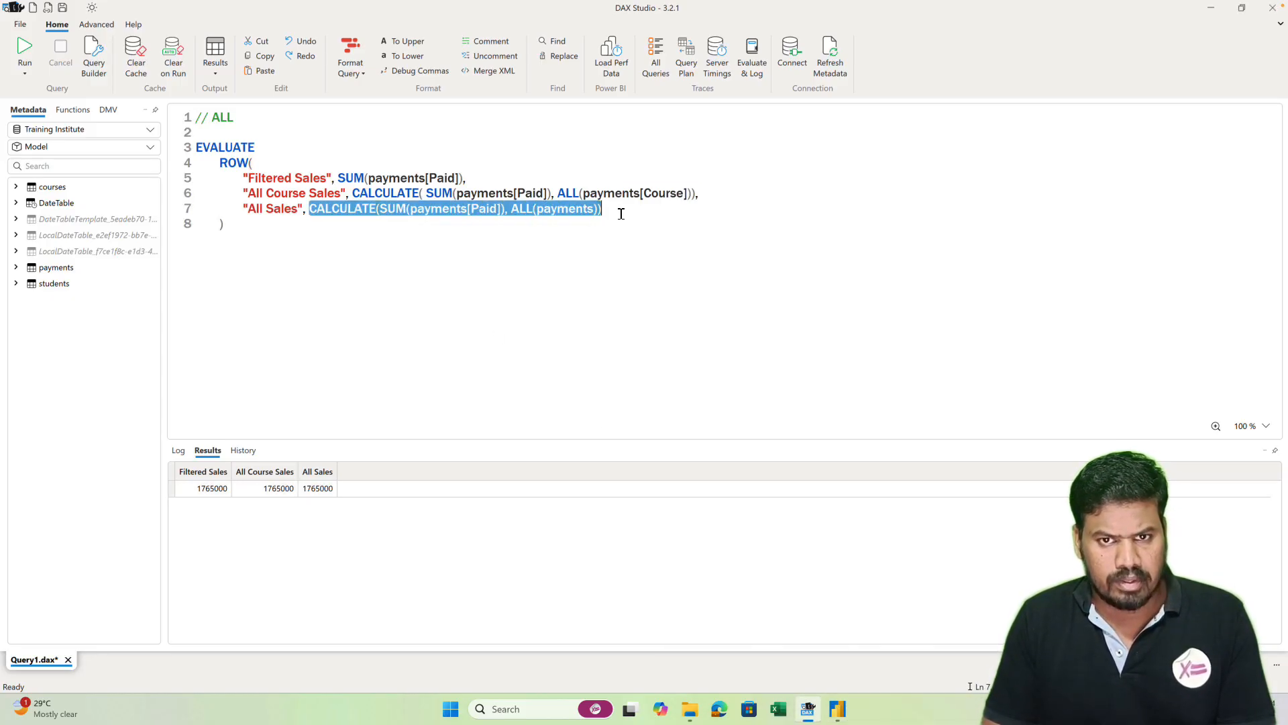
pyautogui.click(677, 276)
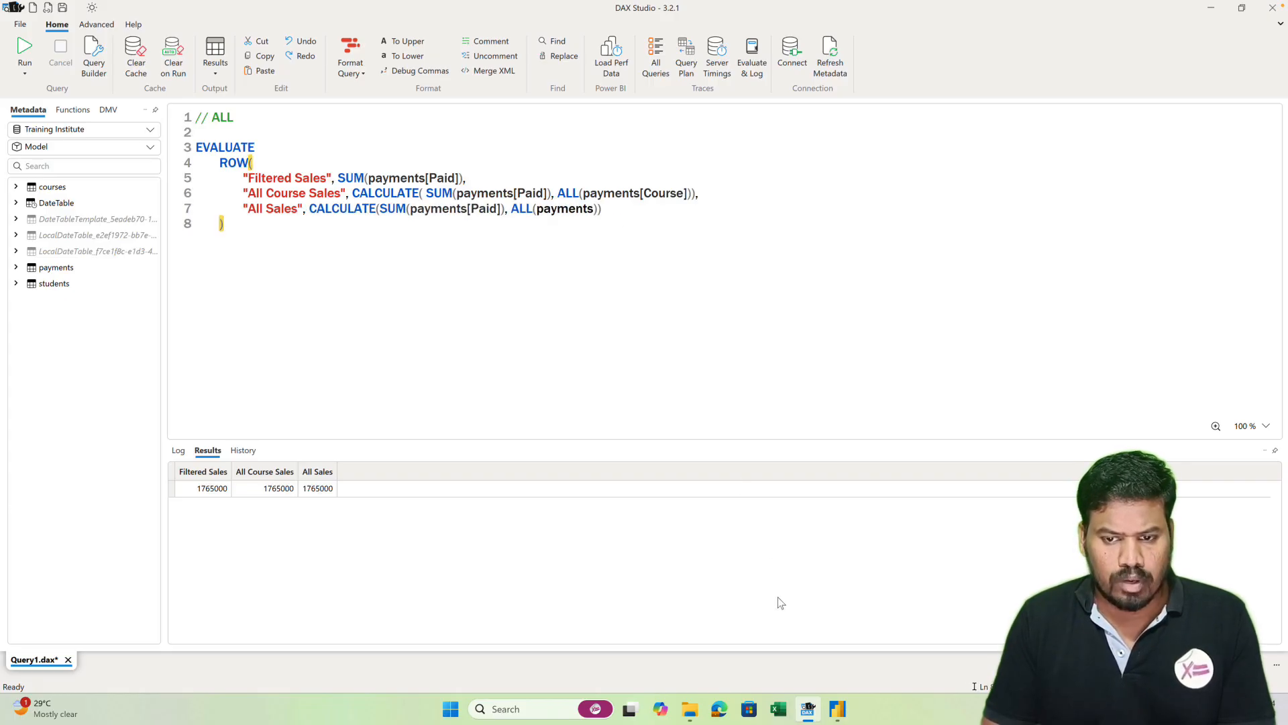
# - Switch to Power BI and create a payments measure, All Sales, from the copied expression CALCULATE(SUM(payments[Paid]), ALL(payments))
pyautogui.click(809, 711)
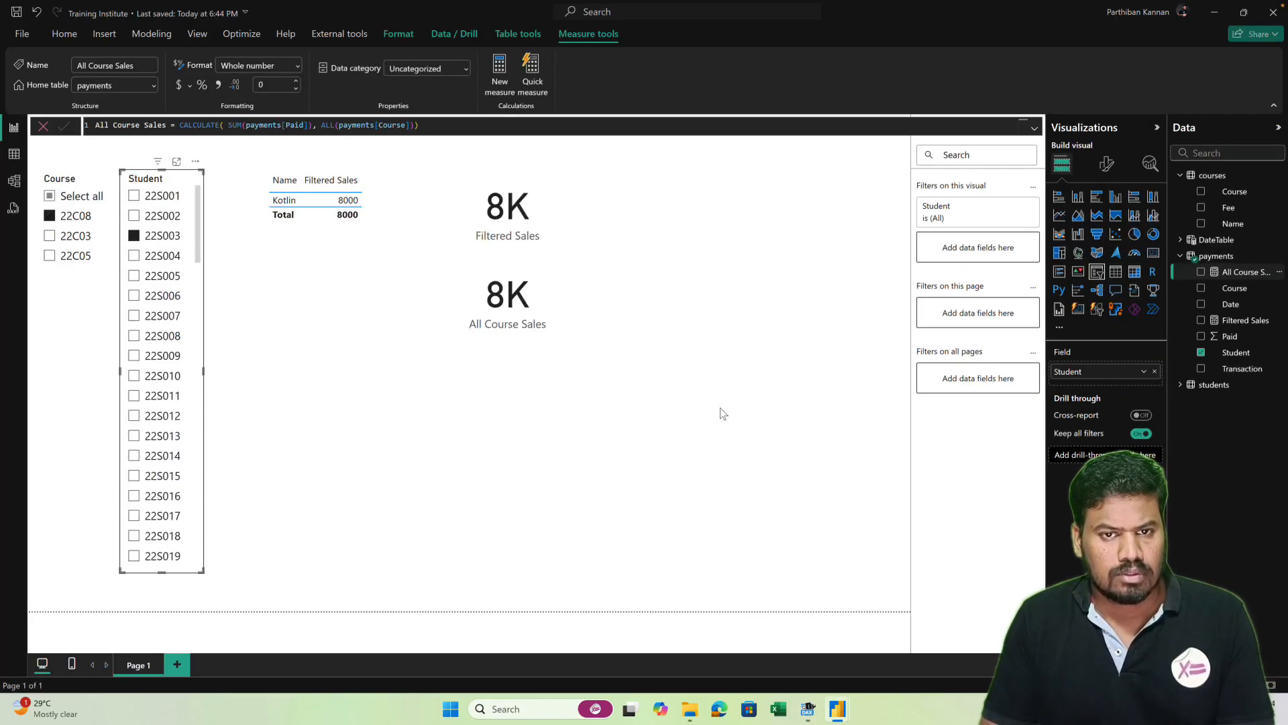
pyautogui.click(535, 340)
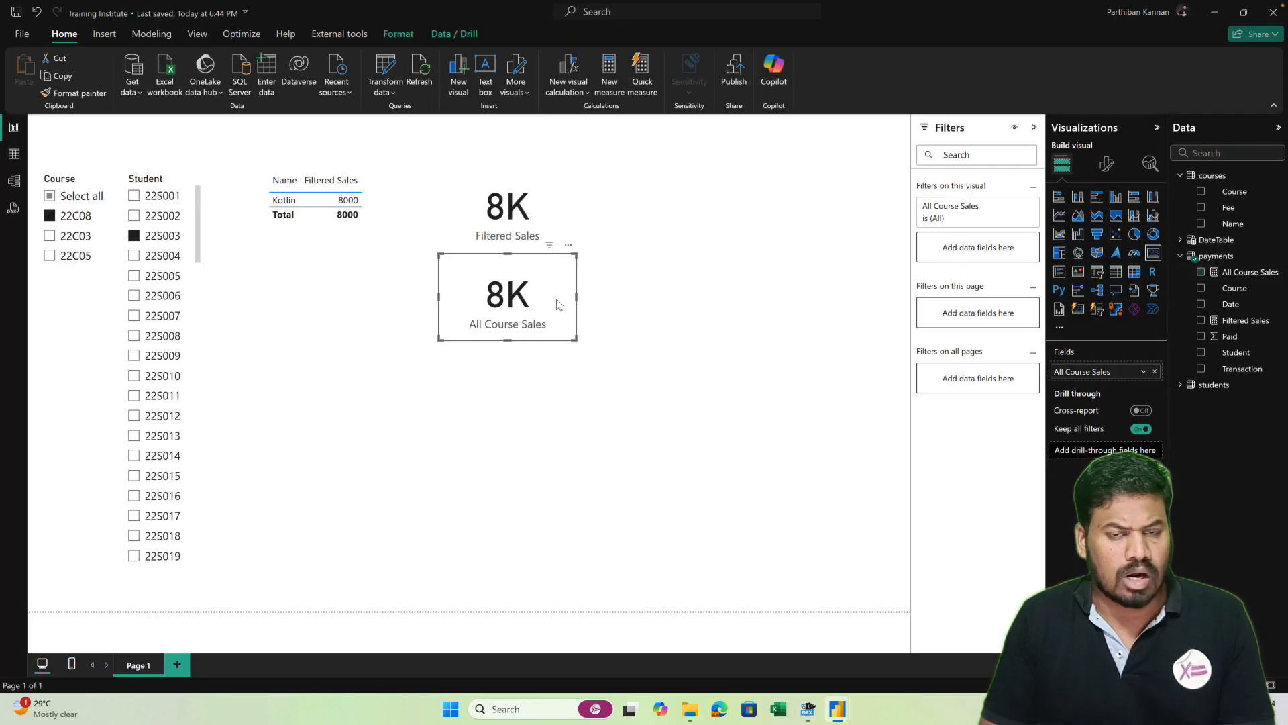
pyautogui.click(672, 405)
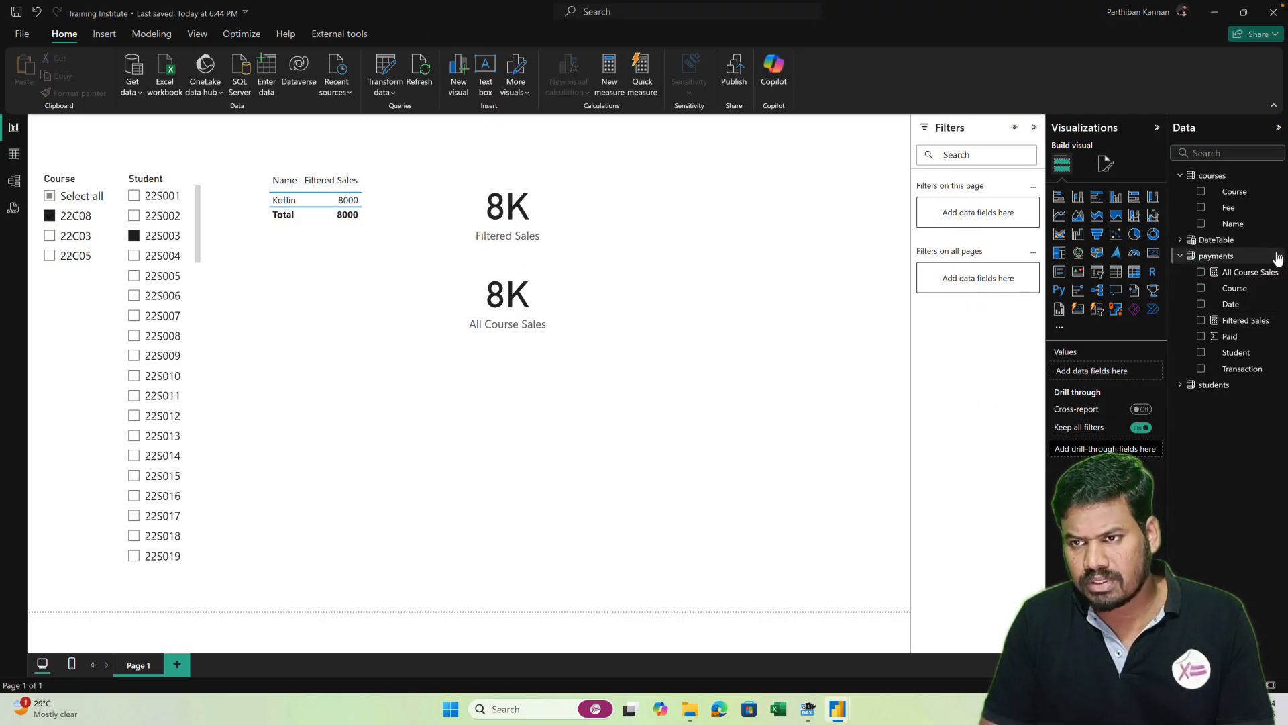
pyautogui.click(1279, 256)
pyautogui.click(1201, 280)
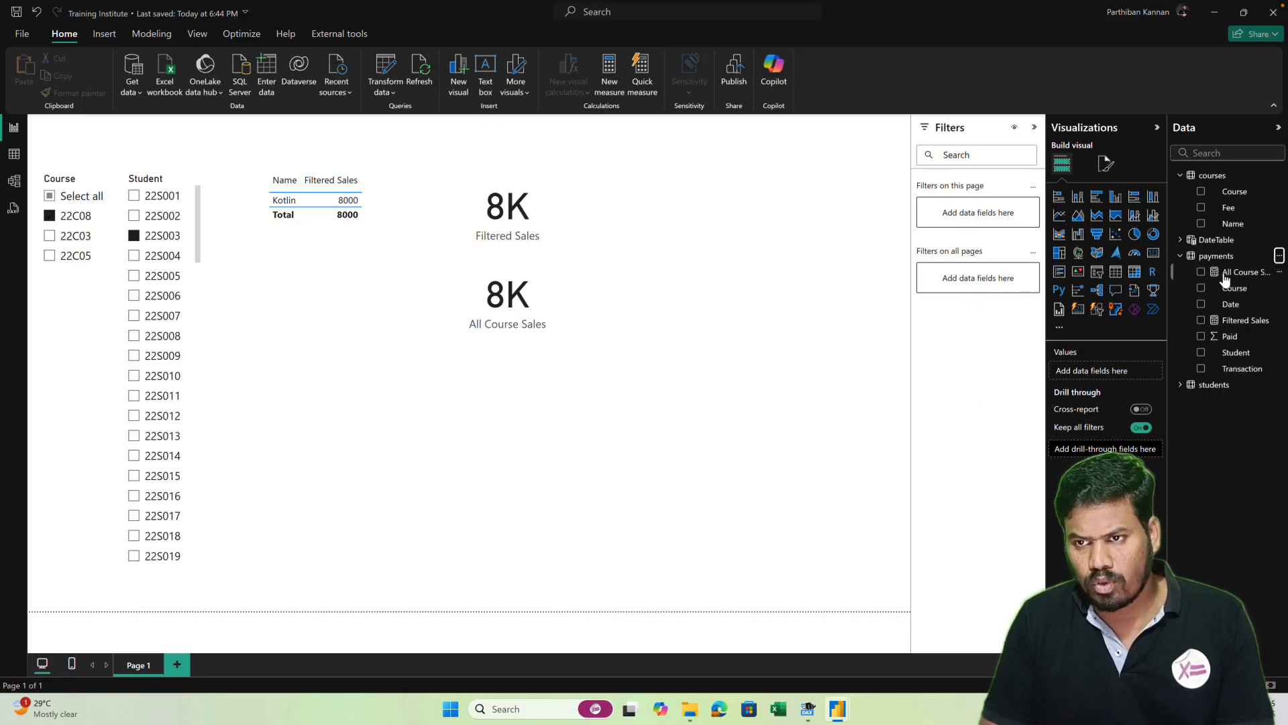
pyautogui.write('All Sa')
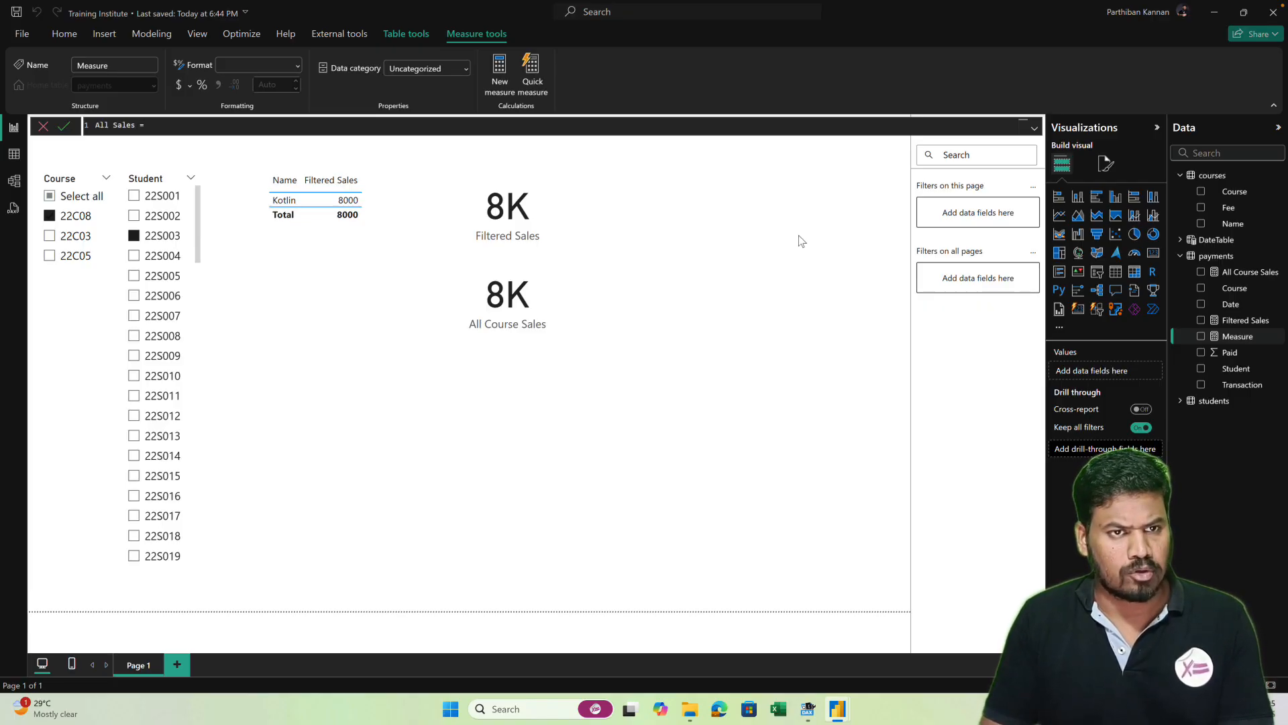
pyautogui.write('les =')
pyautogui.hotkey('ctrl', 'v')
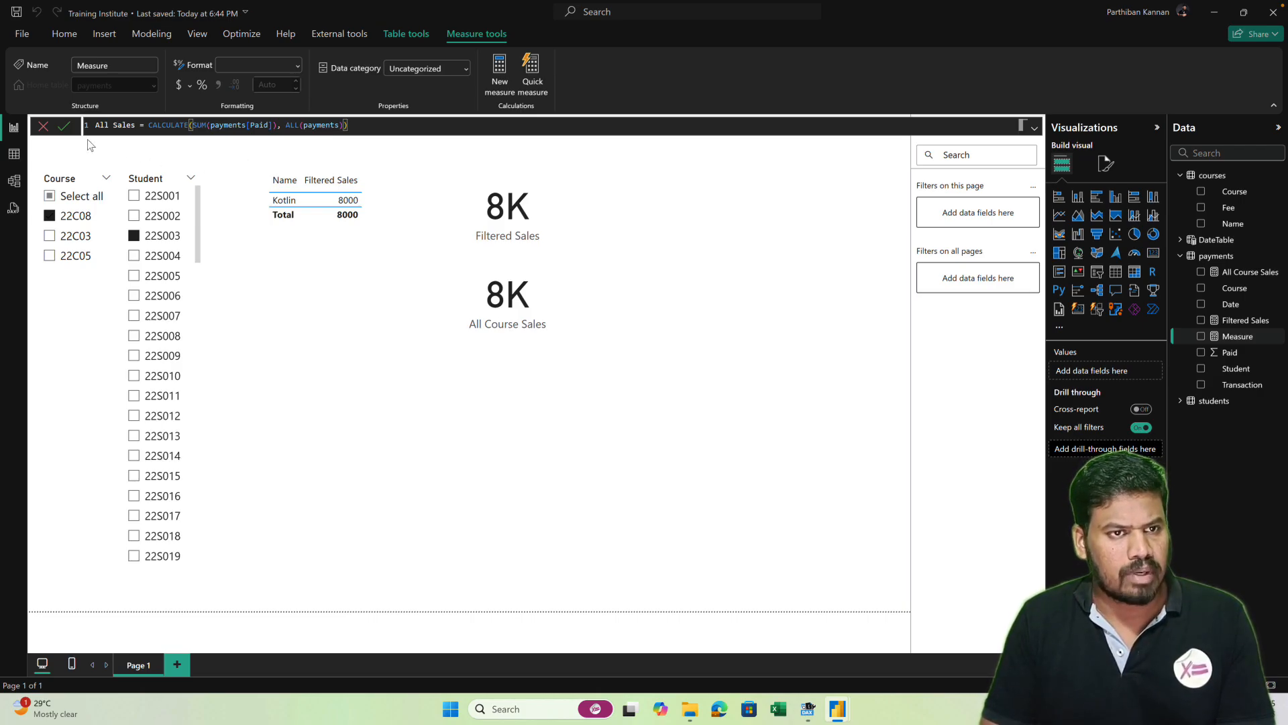
pyautogui.click(65, 127)
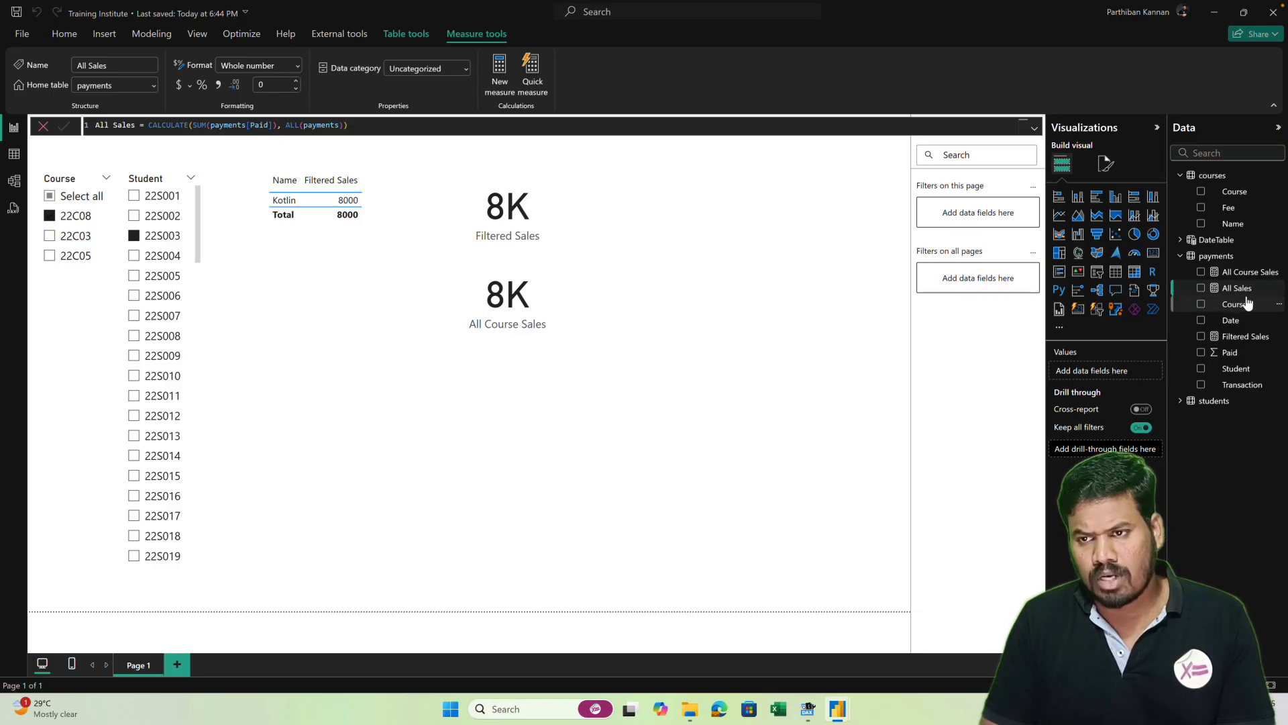
# - Duplicate the All Course Sales card directly below the original and replace the copy's field with the All Sales measure
pyautogui.click(549, 300)
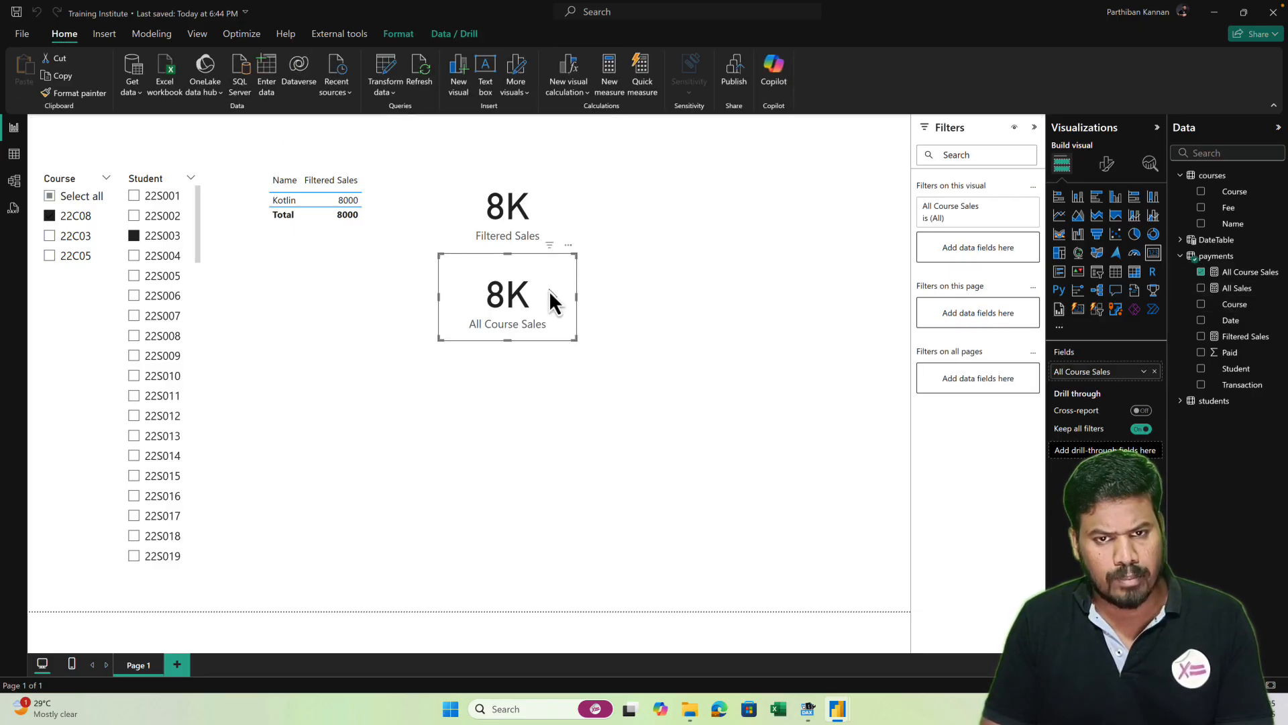
pyautogui.hotkey('ctrl', 'c')
pyautogui.hotkey('ctrl', 'v')
pyautogui.moveTo(551, 295); pyautogui.dragTo(545, 363)
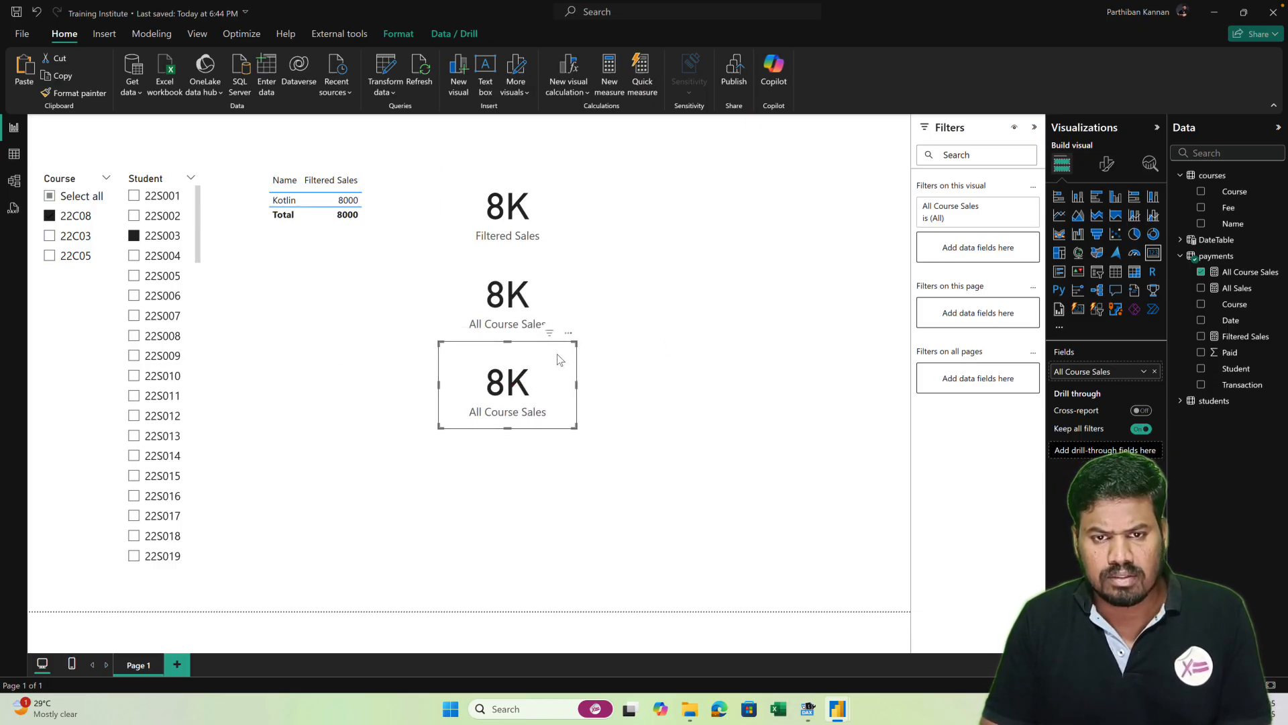
pyautogui.click(1201, 273)
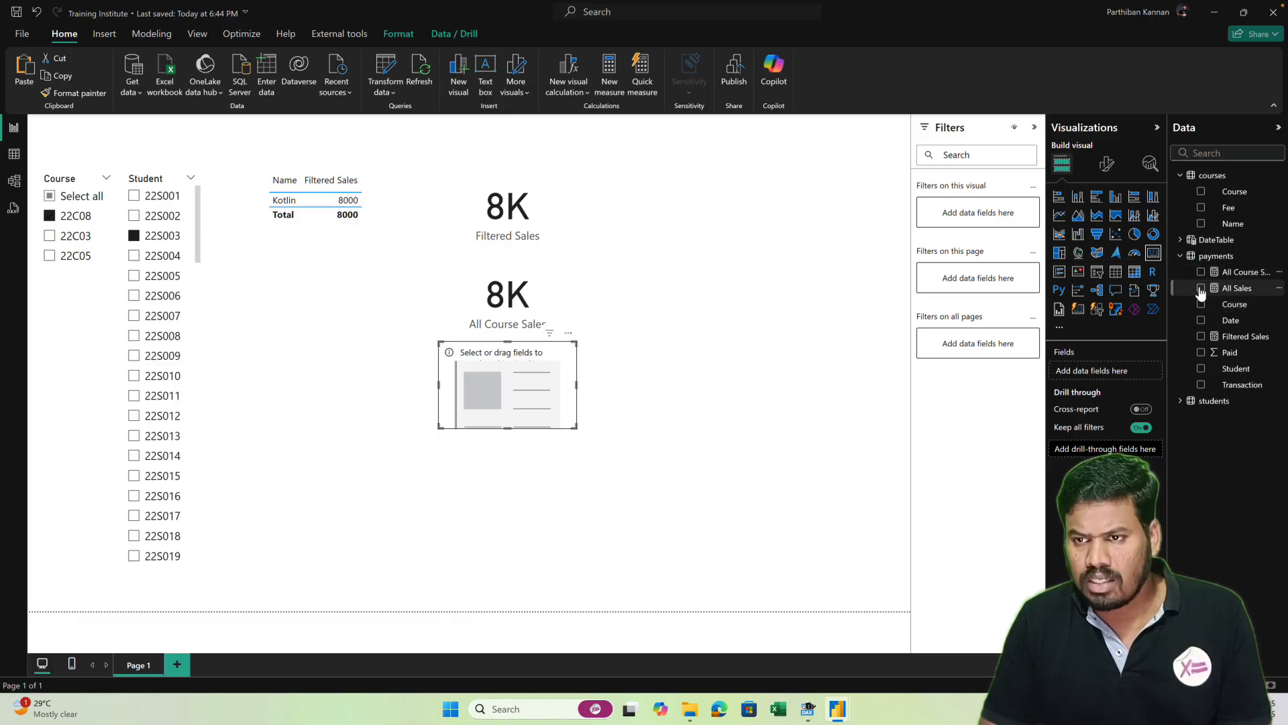
pyautogui.click(1201, 288)
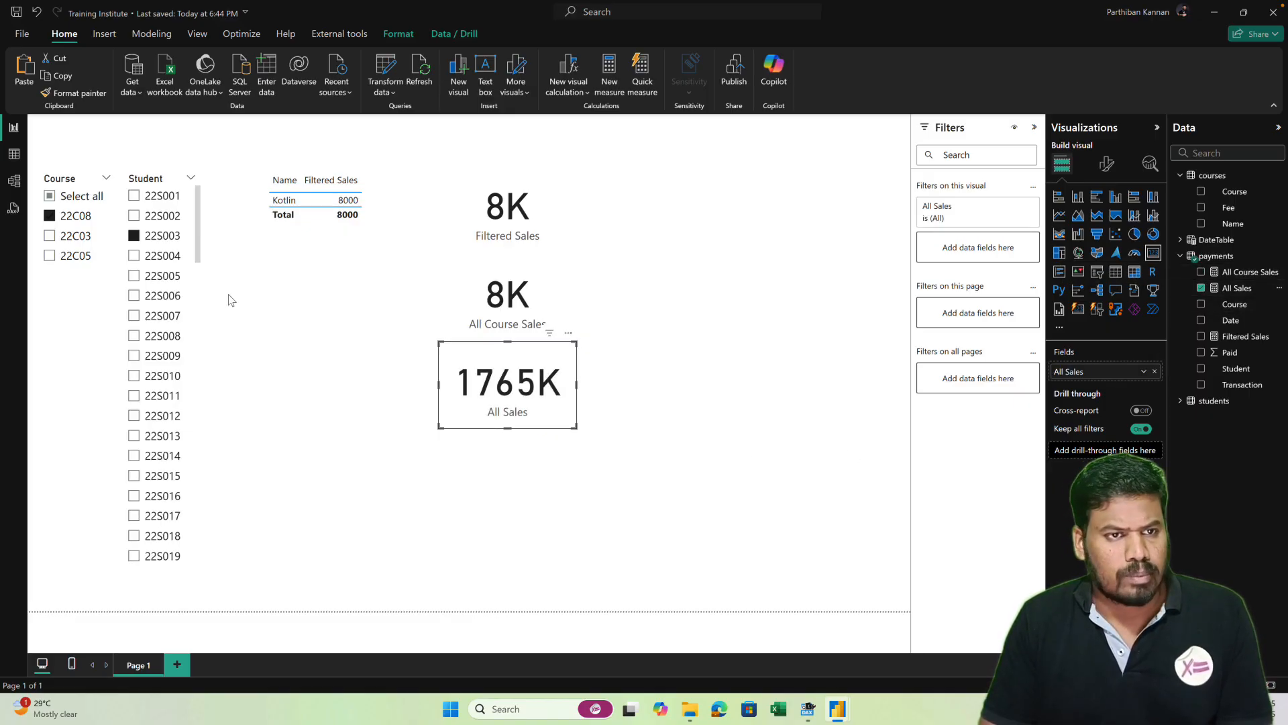
# - Reset the Course slicer to all courses and filter on student 22S001 to compare the three sales cards
pyautogui.click(49, 196)
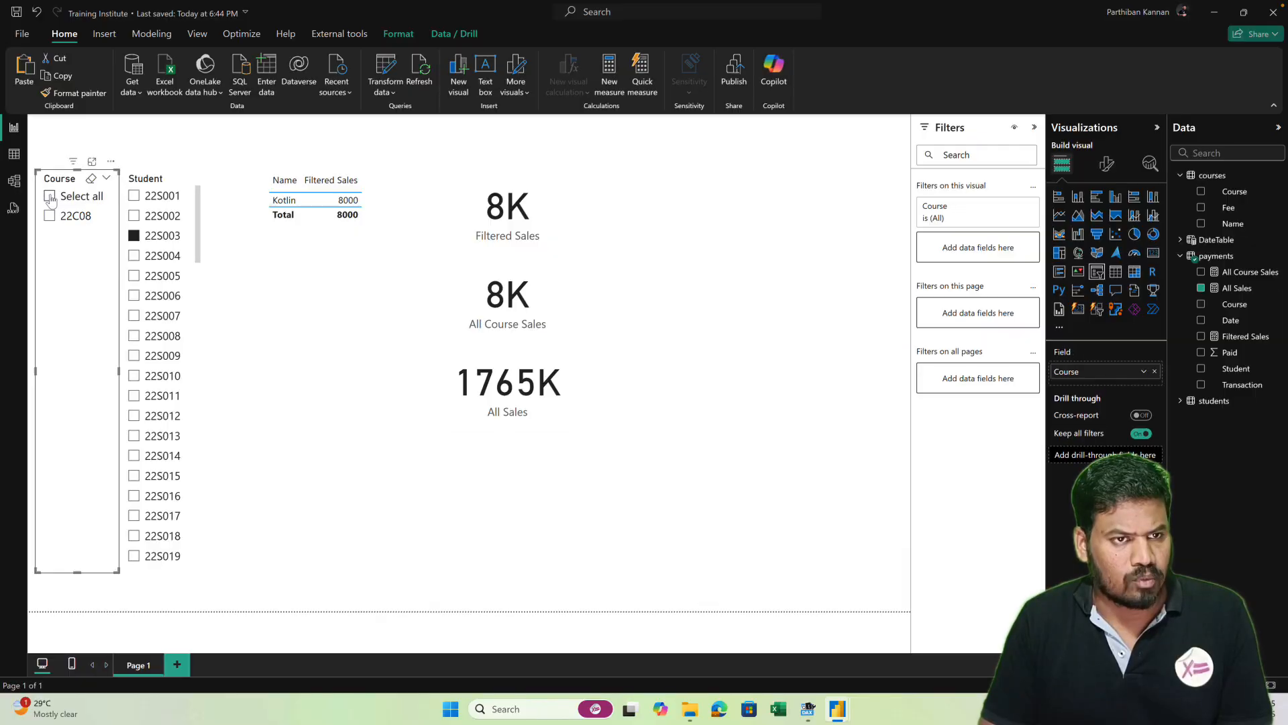
pyautogui.click(49, 197)
pyautogui.click(134, 195)
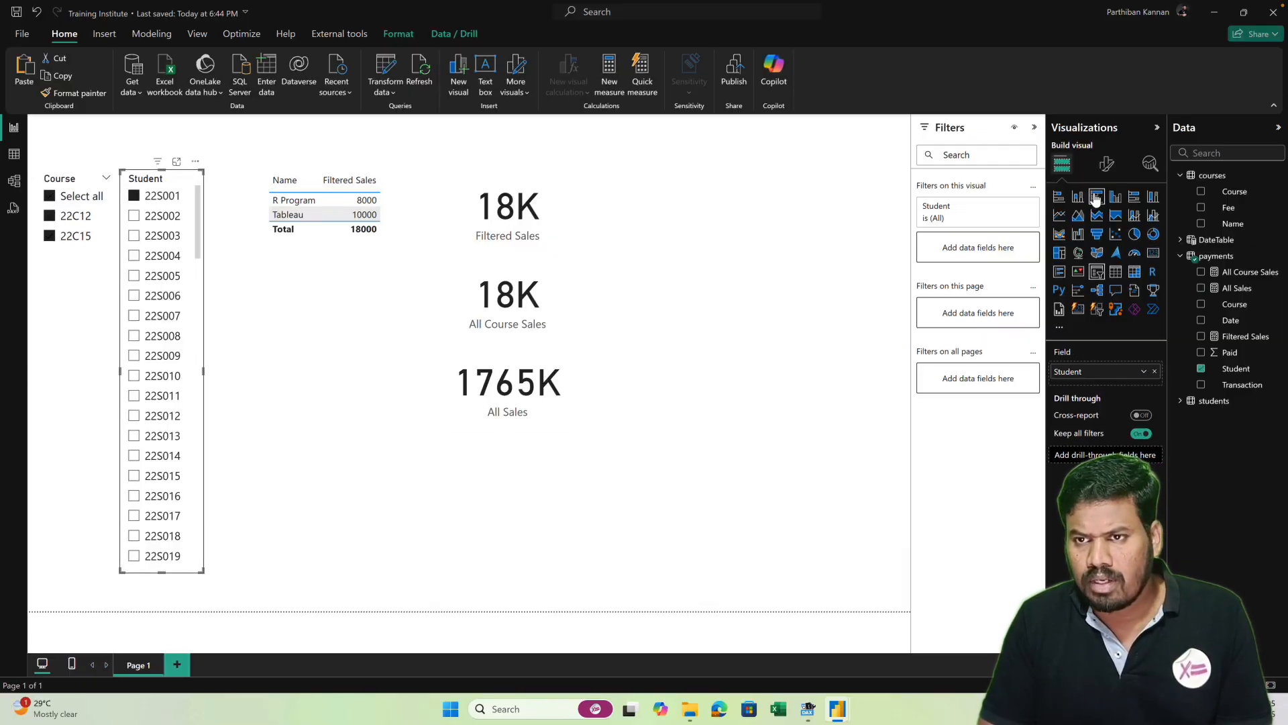
# - In the Student slicer's selection settings, turn off multi-select with Ctrl and turn on the "Select all" option
pyautogui.click(1109, 166)
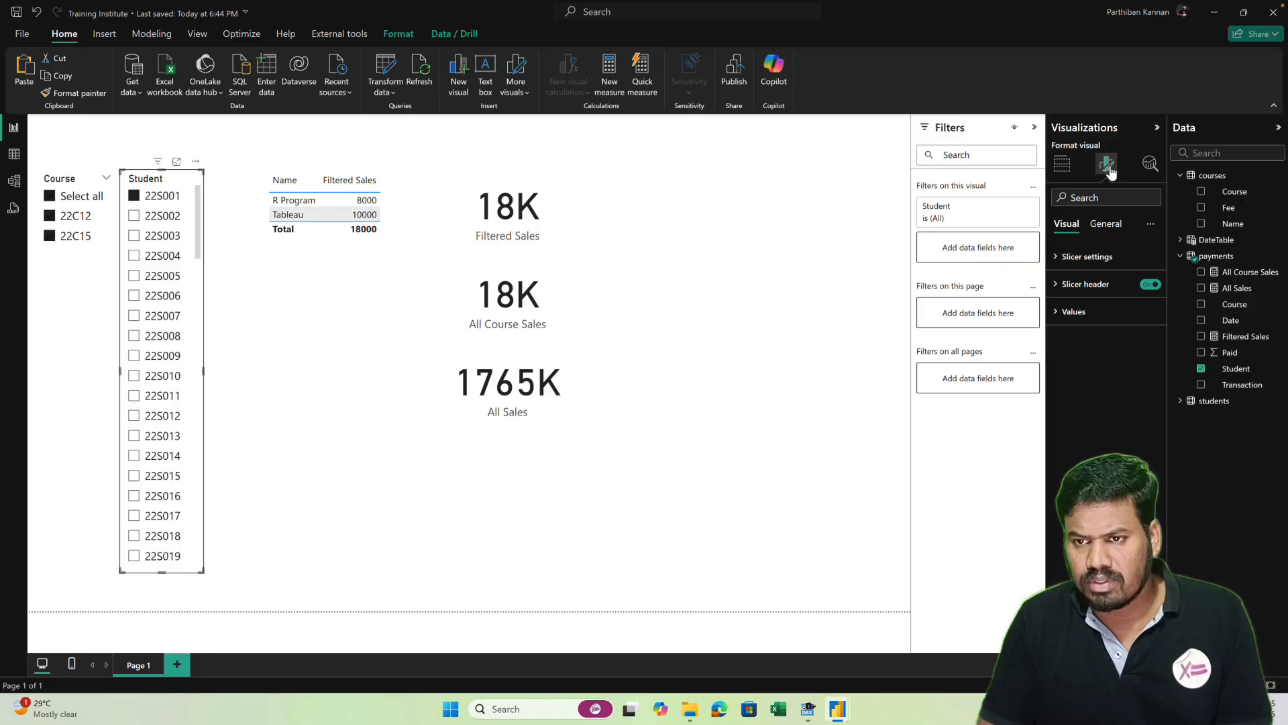
pyautogui.click(1066, 260)
pyautogui.click(1082, 357)
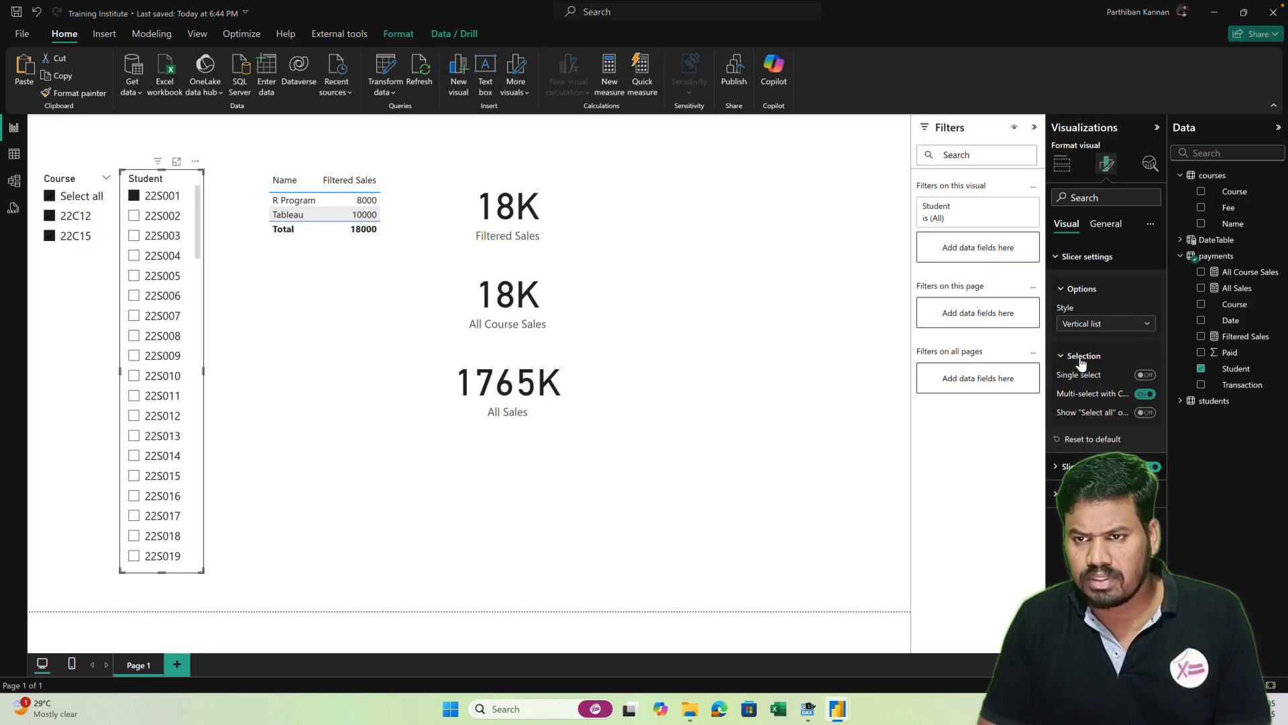
pyautogui.click(1145, 394)
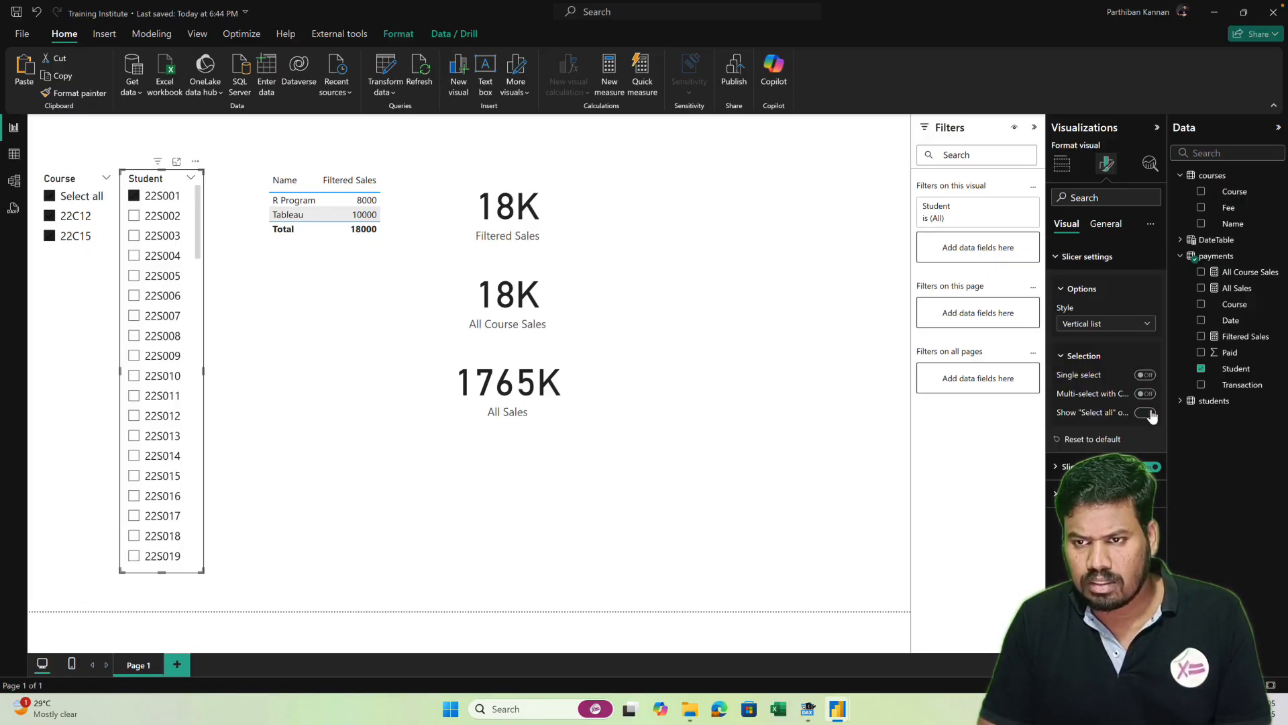
pyautogui.click(1145, 412)
# - Clear every selection in the Student and Course slicers
pyautogui.click(134, 196)
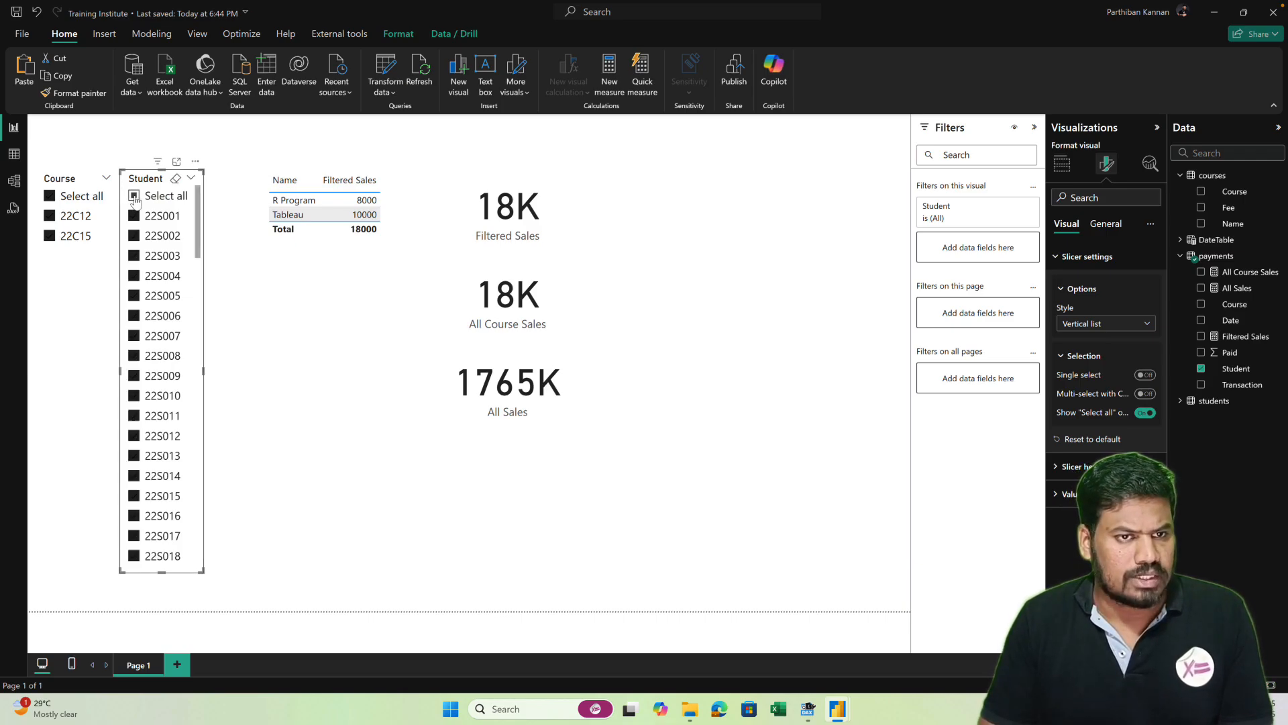
pyautogui.click(134, 196)
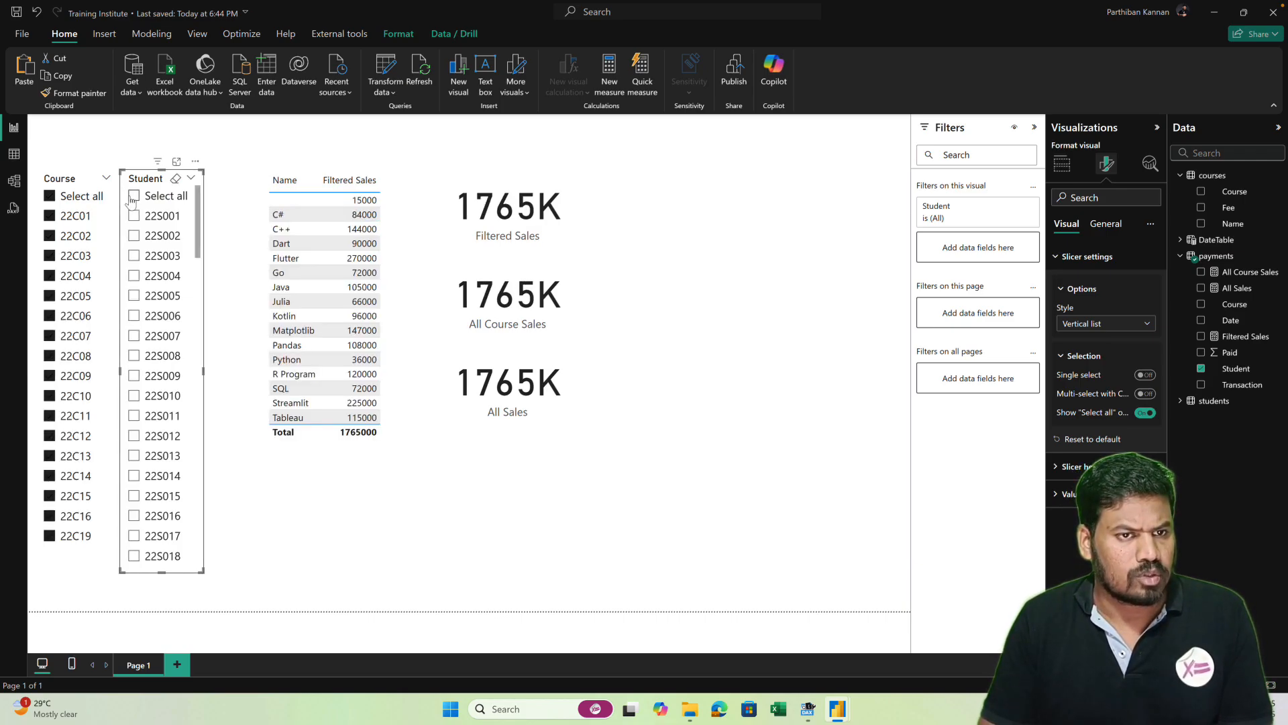
pyautogui.click(51, 196)
pyautogui.click(727, 283)
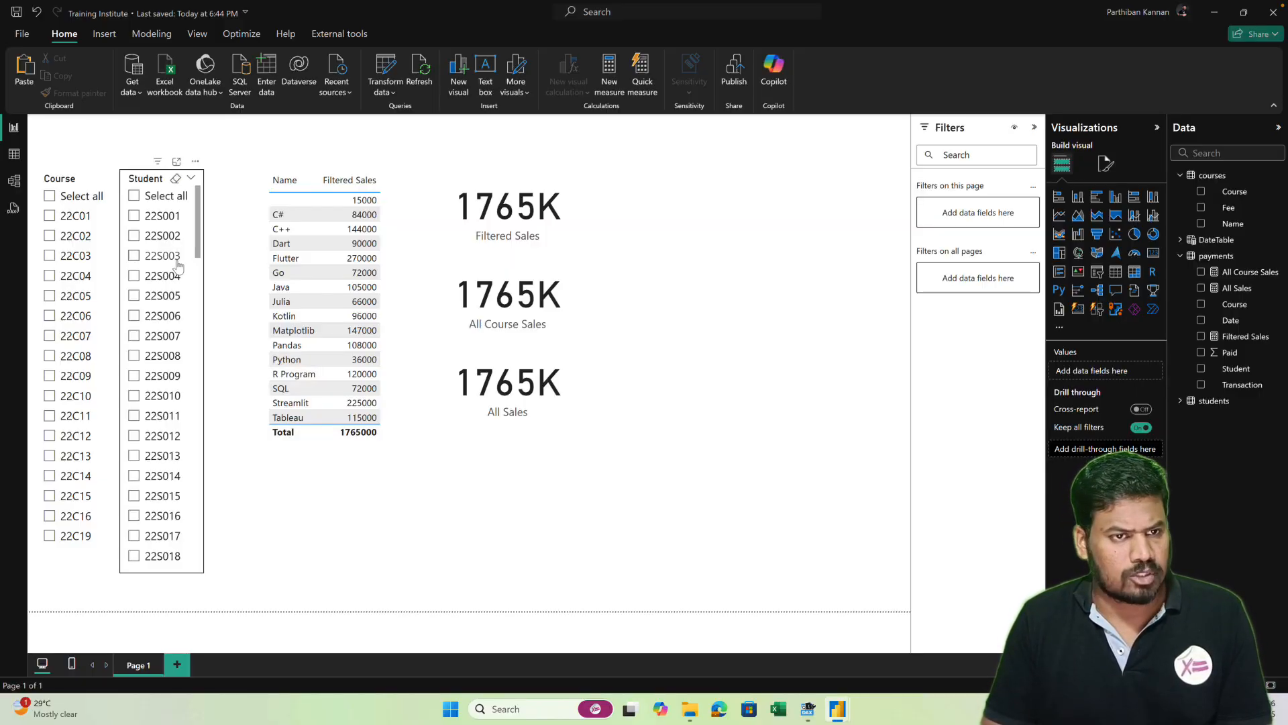
# - Filter the Course slicer to every course except 22C02 and the Student slicer to every student except 22S003 and 22S007
pyautogui.click(49, 196)
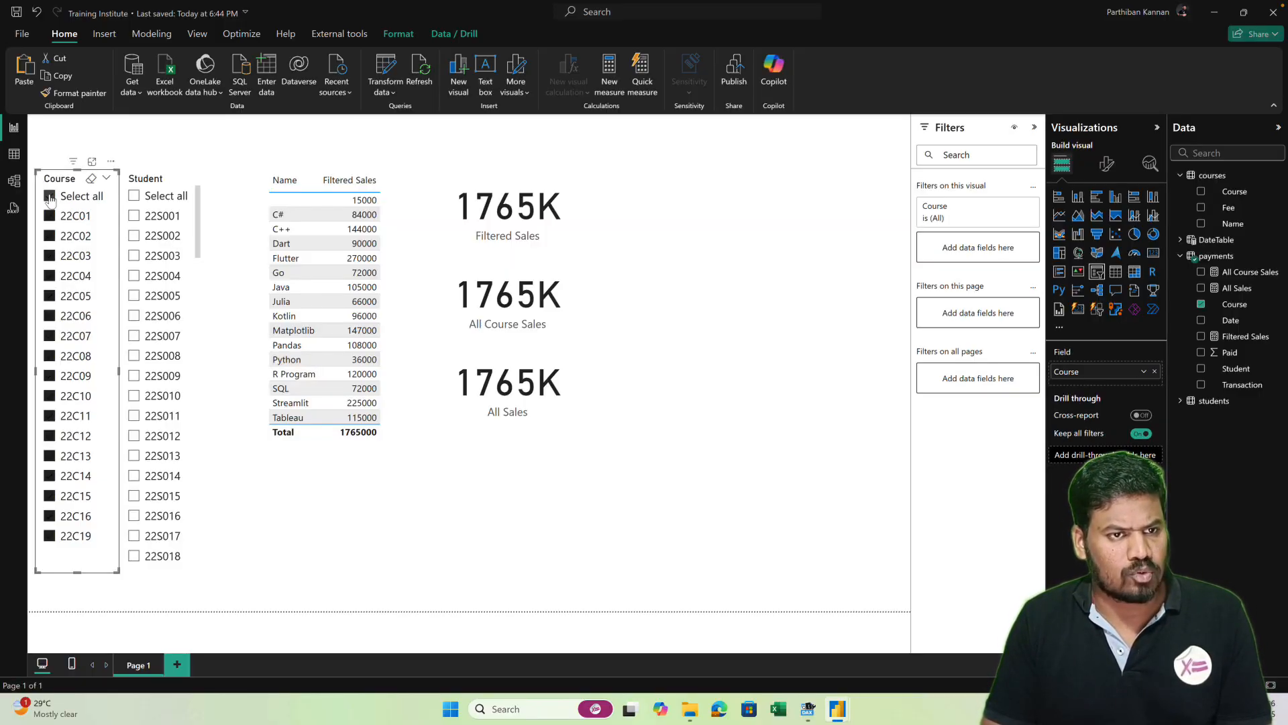
pyautogui.click(51, 238)
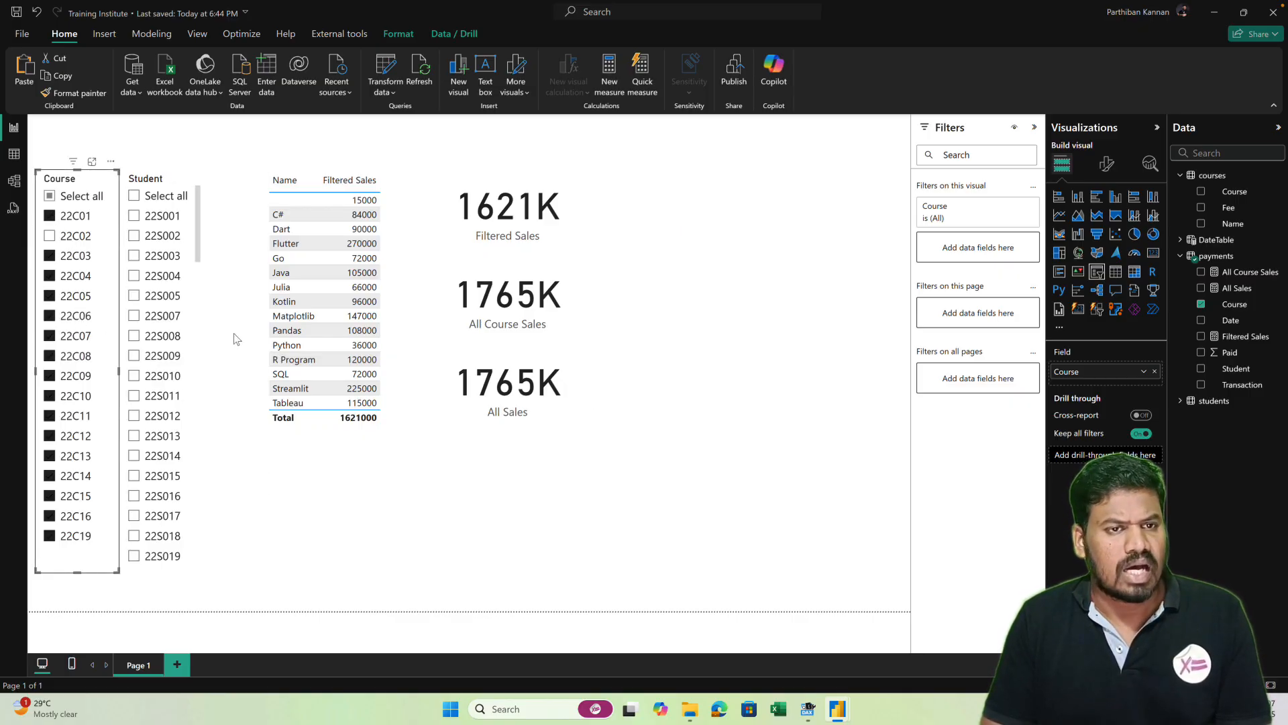
pyautogui.click(145, 196)
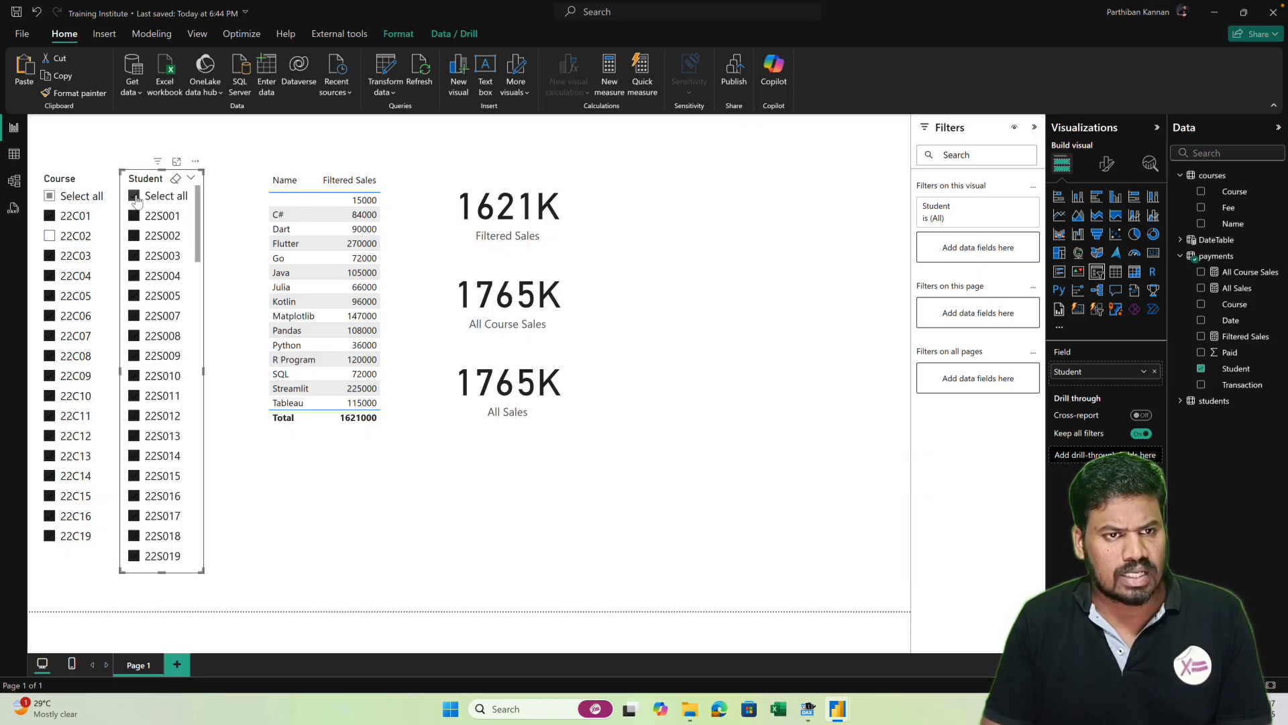
pyautogui.click(134, 257)
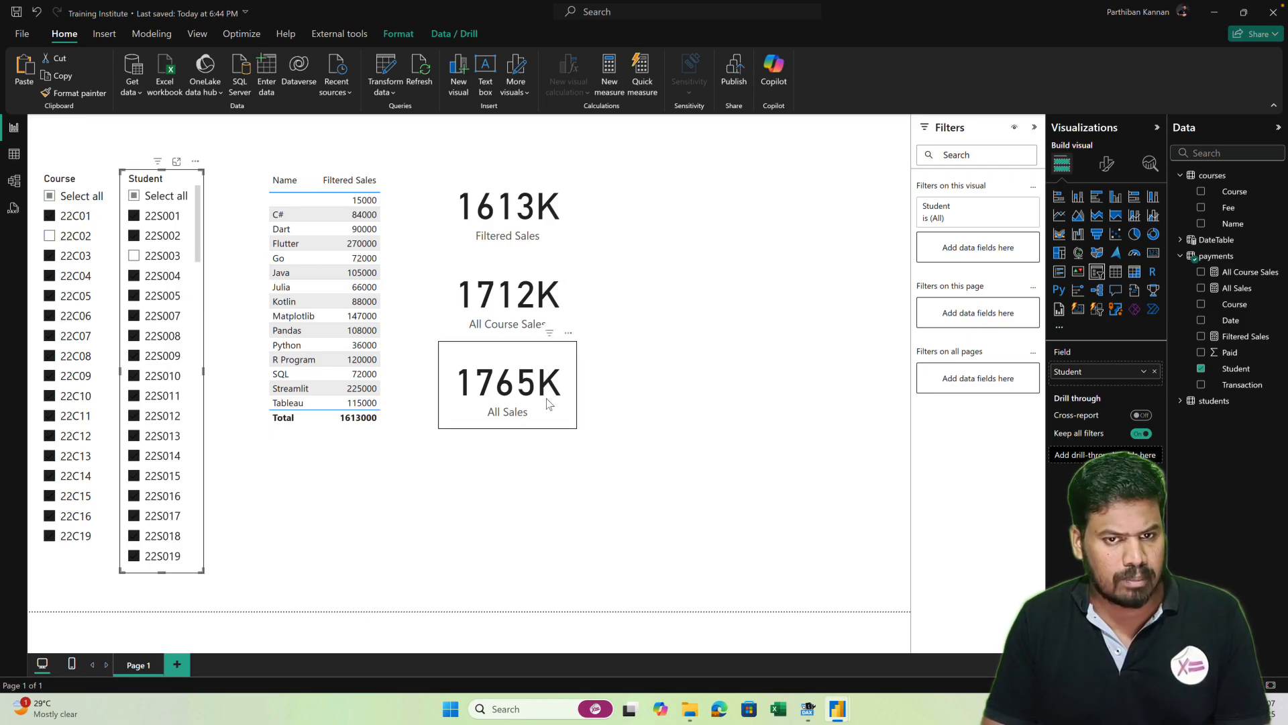
pyautogui.click(134, 321)
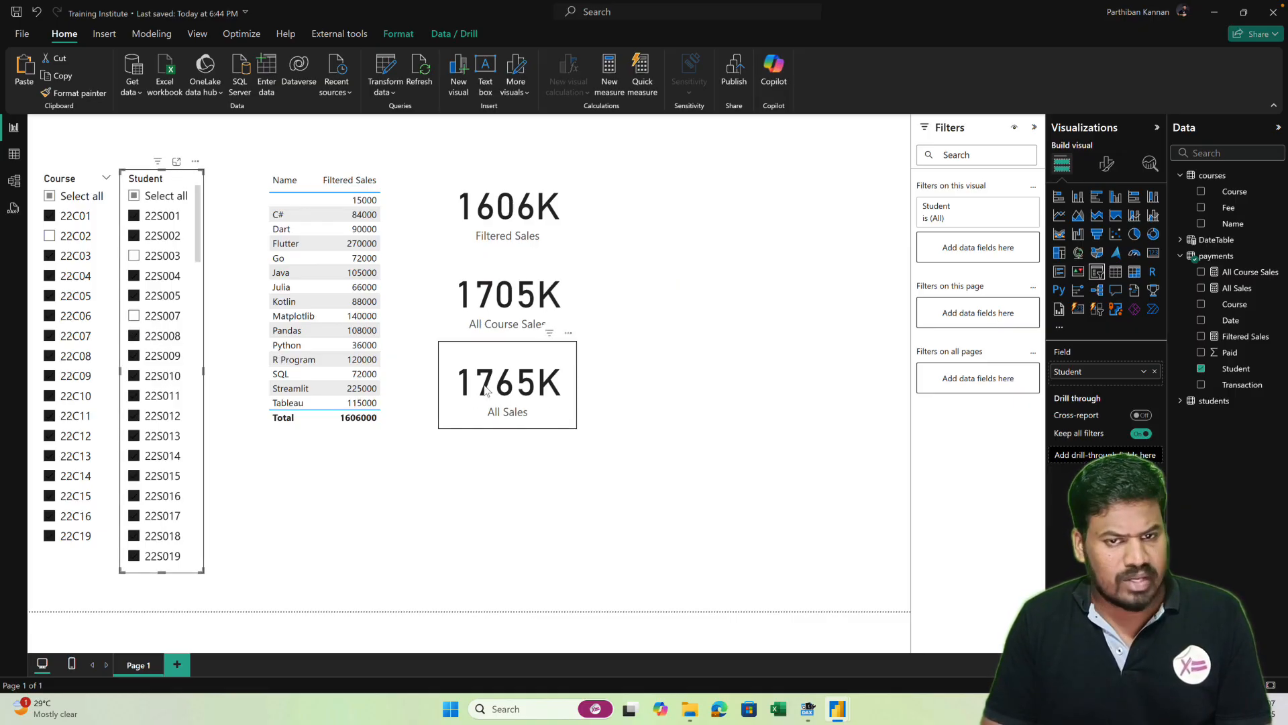
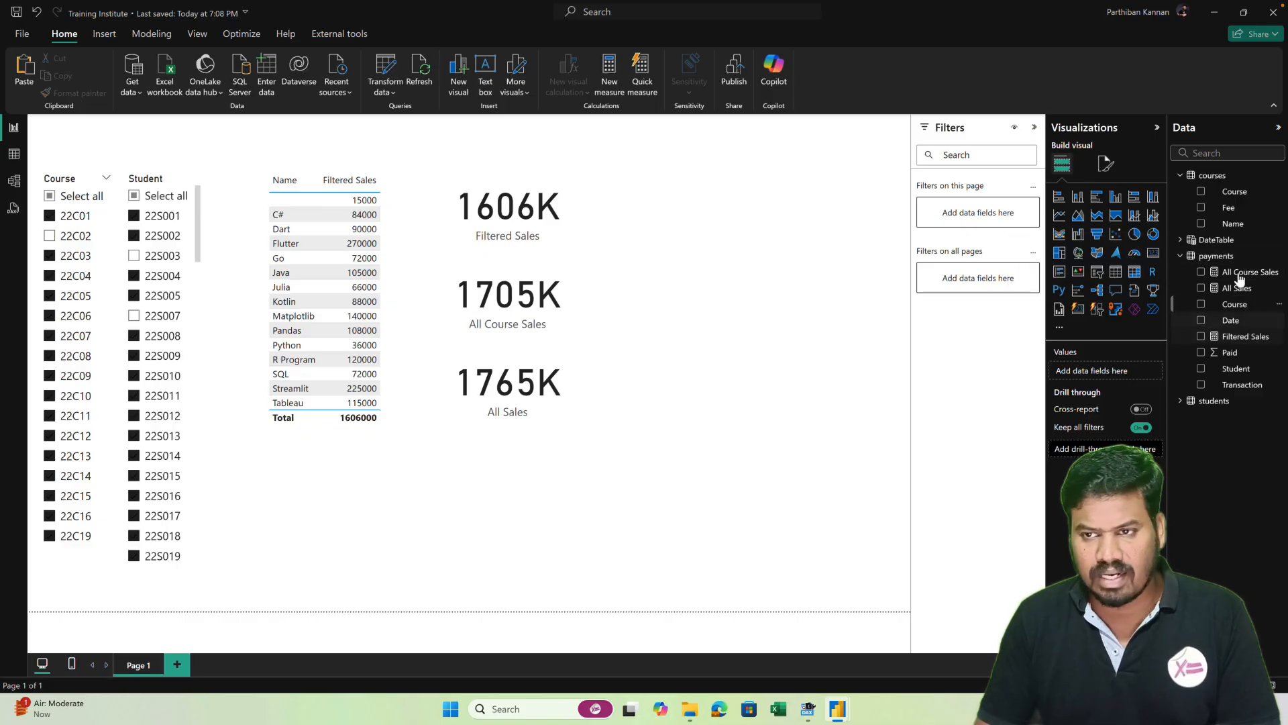
# - Add a tall slicer for the students table's Name field along the page's right side and filter it to the fourth listed student
pyautogui.click(1181, 402)
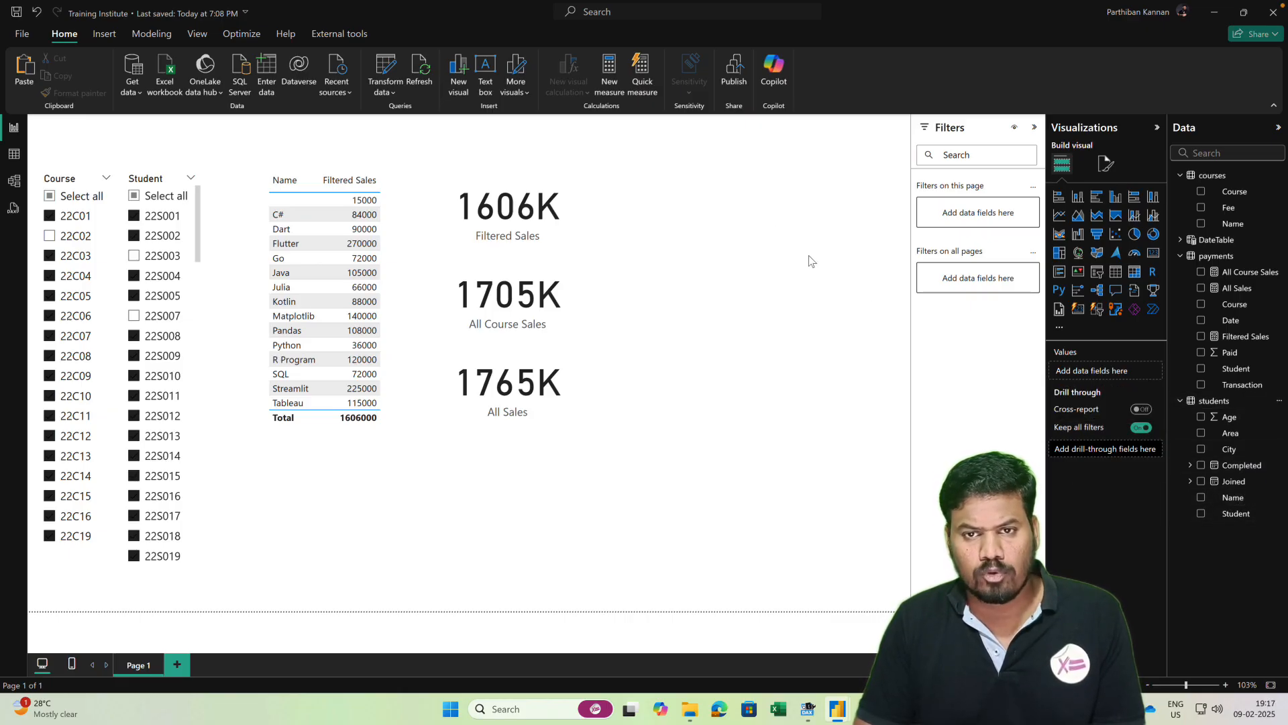
pyautogui.click(1099, 272)
pyautogui.moveTo(532, 477); pyautogui.dragTo(853, 255)
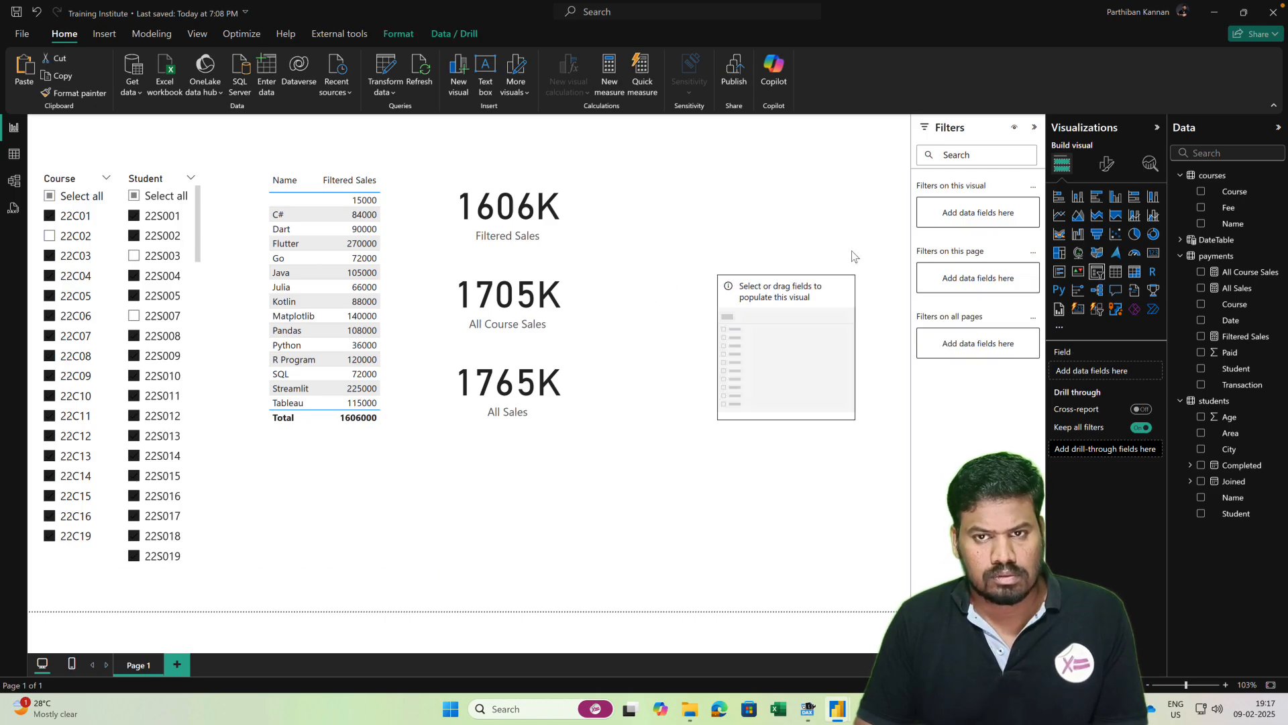
pyautogui.moveTo(787, 418); pyautogui.dragTo(826, 581)
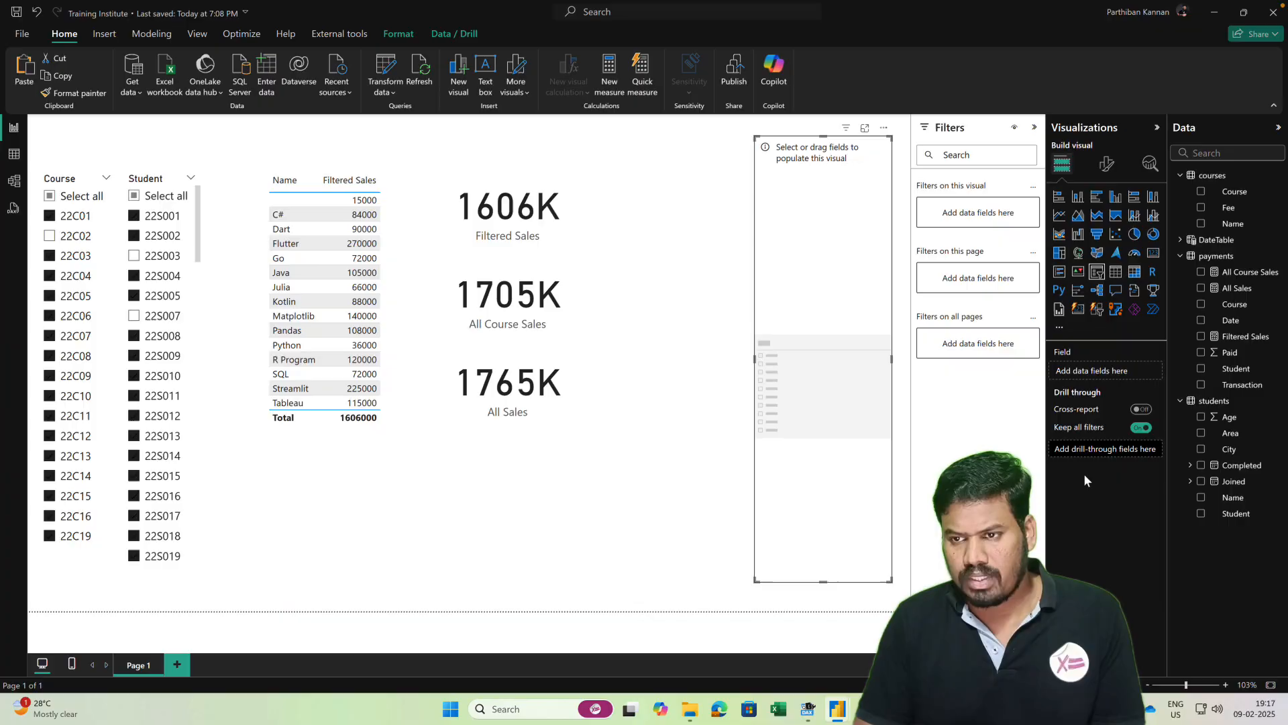
pyautogui.click(1201, 498)
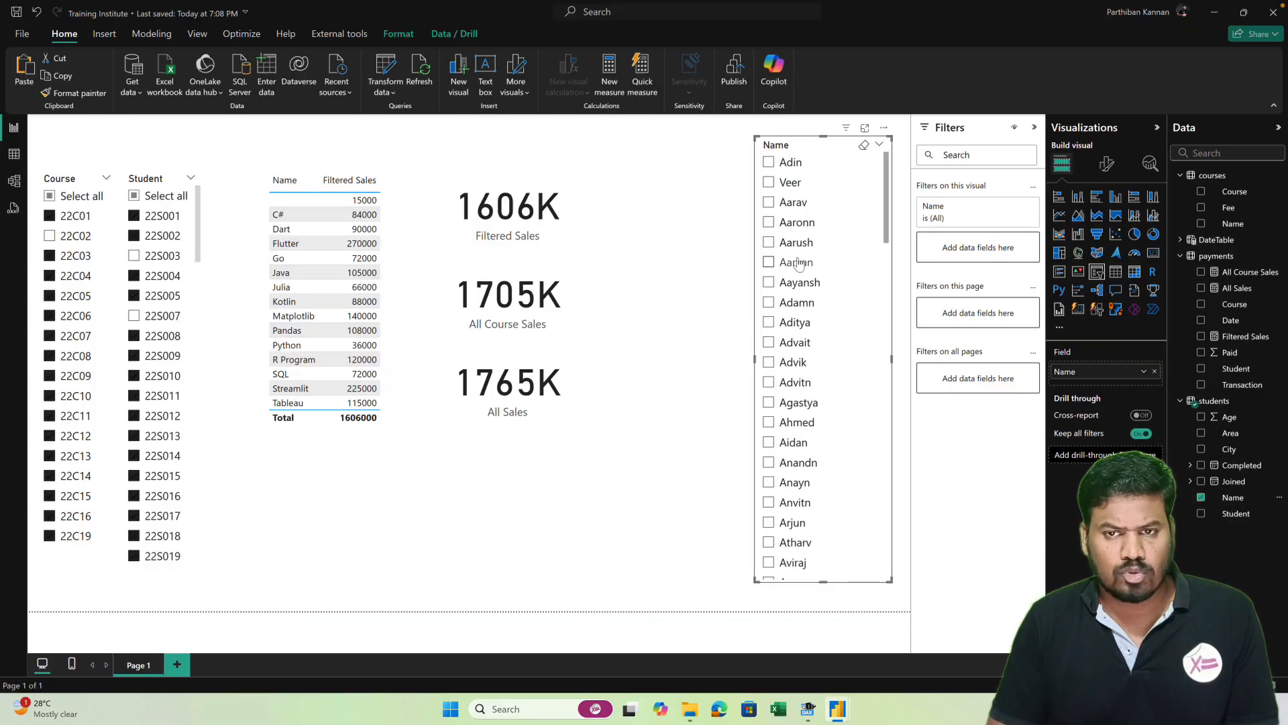
pyautogui.click(769, 222)
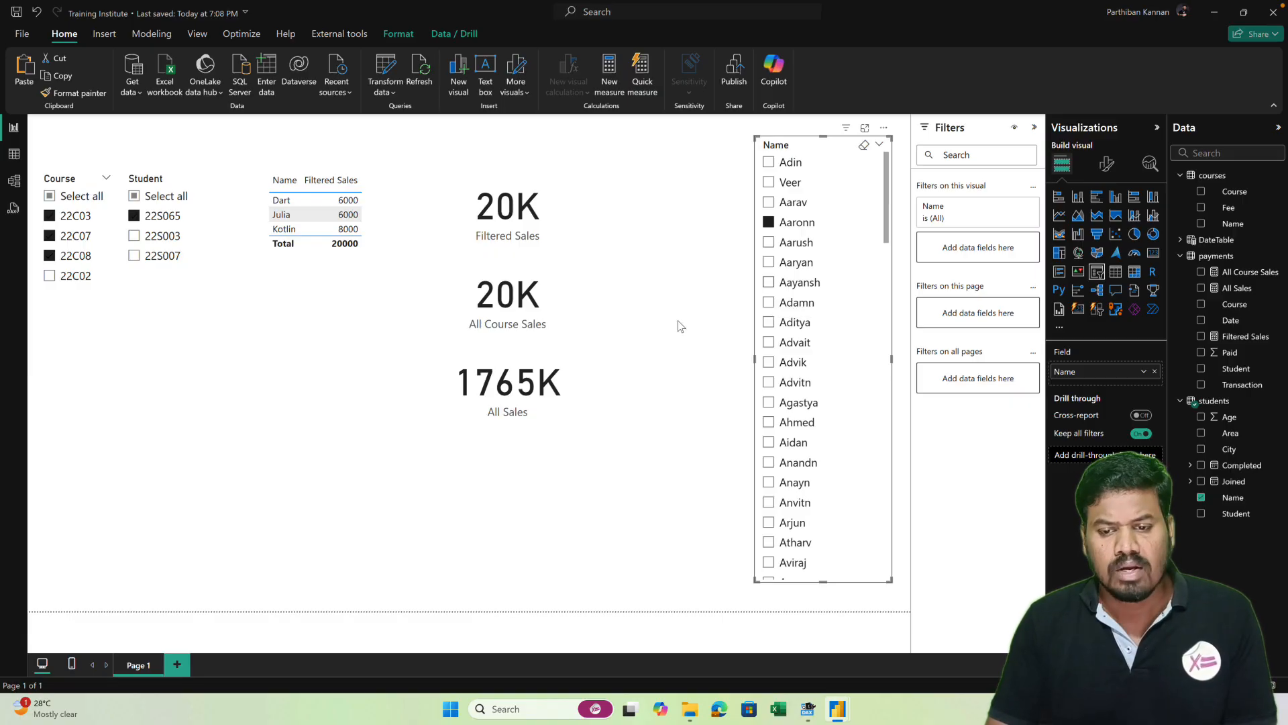
# - Switch to DAX Studio and add a further column named "All Course Sales - CF" to the ROW query after All Sales
pyautogui.click(809, 712)
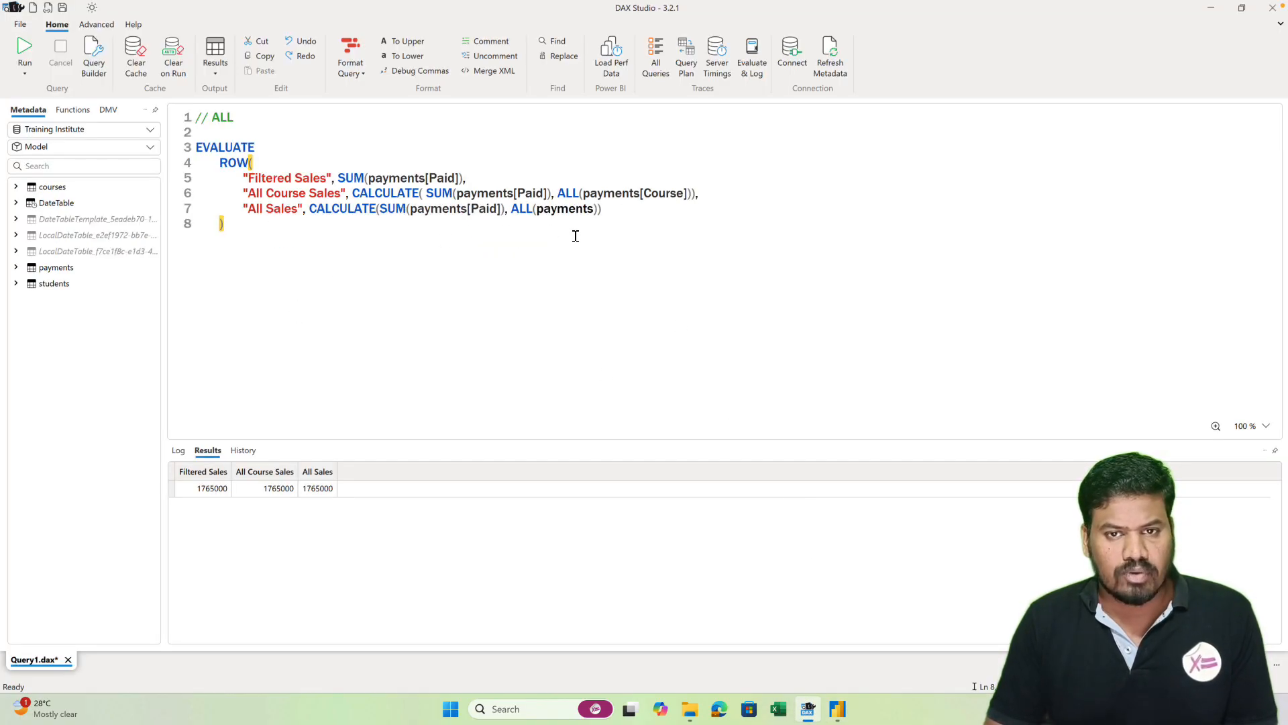
pyautogui.click(613, 212)
pyautogui.write(',')
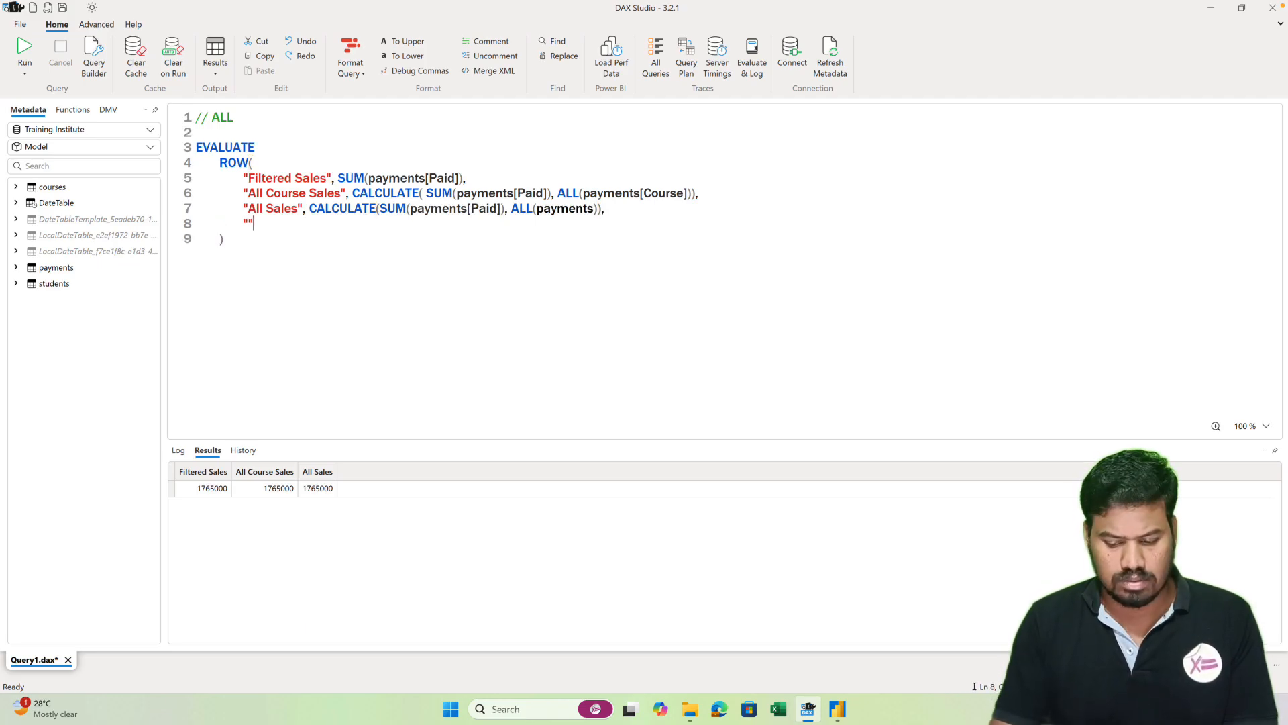
pyautogui.write('l C')
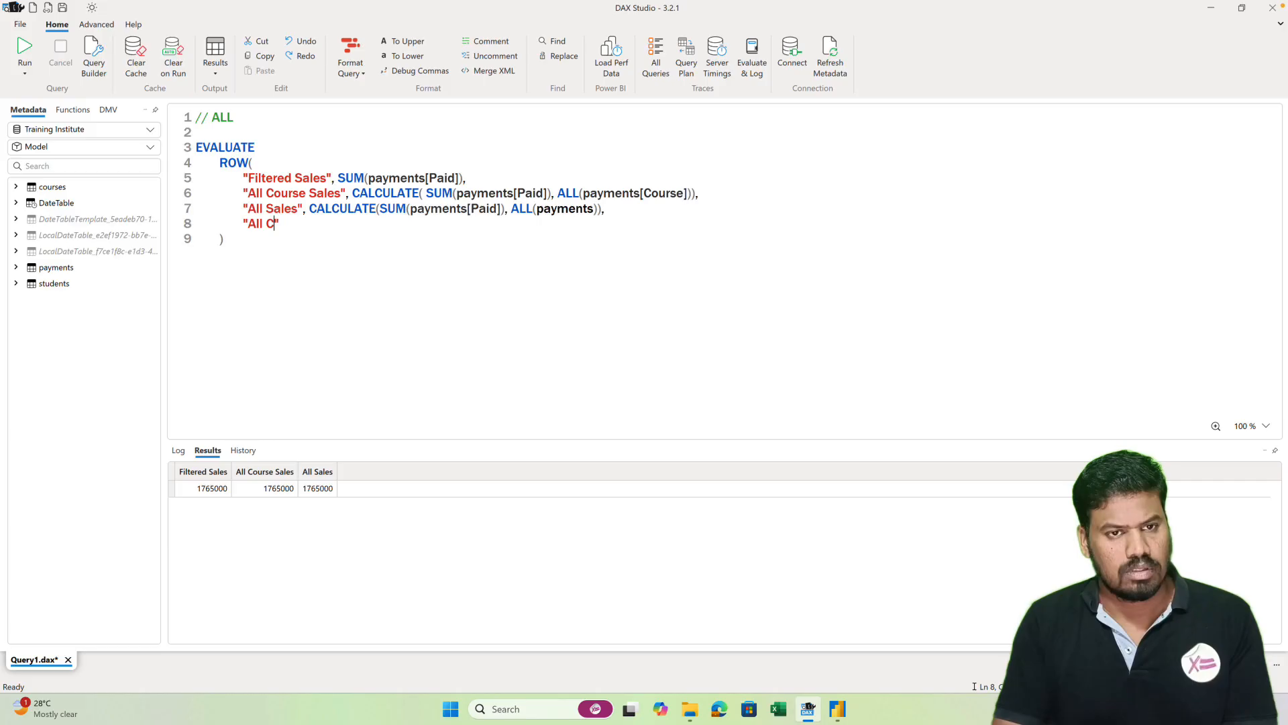
pyautogui.write('ourse S')
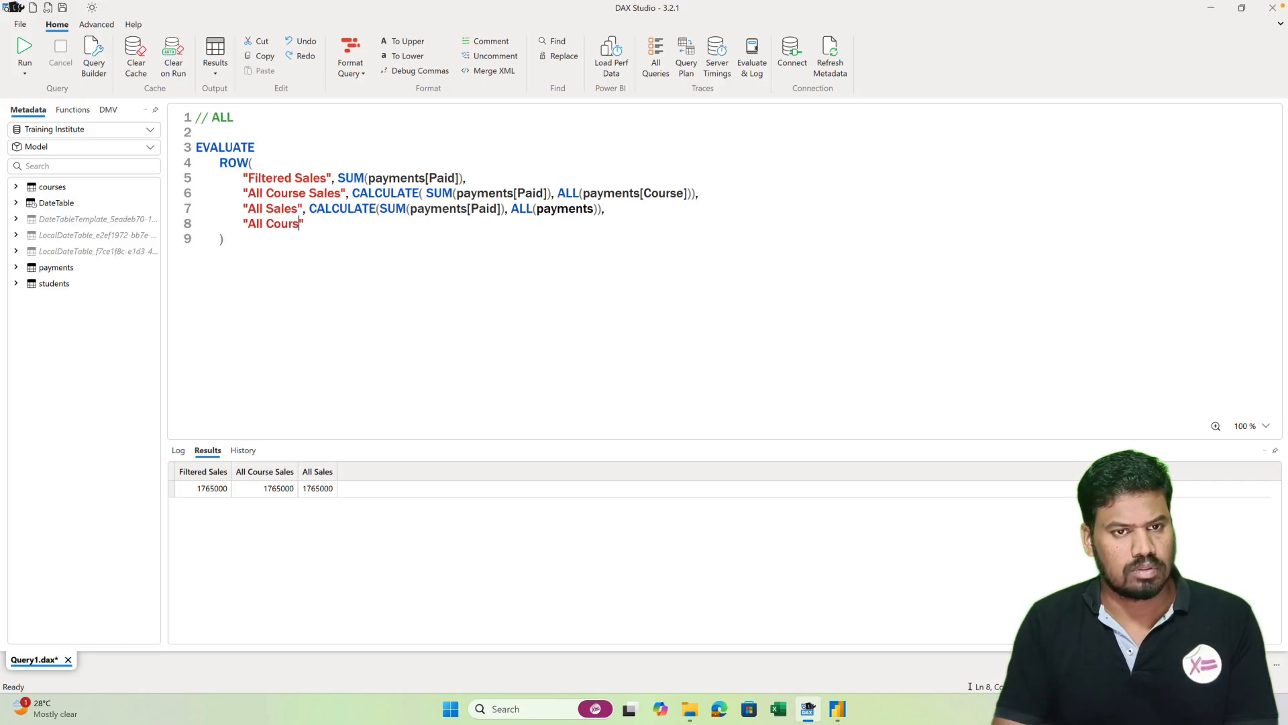
pyautogui.write('ales')
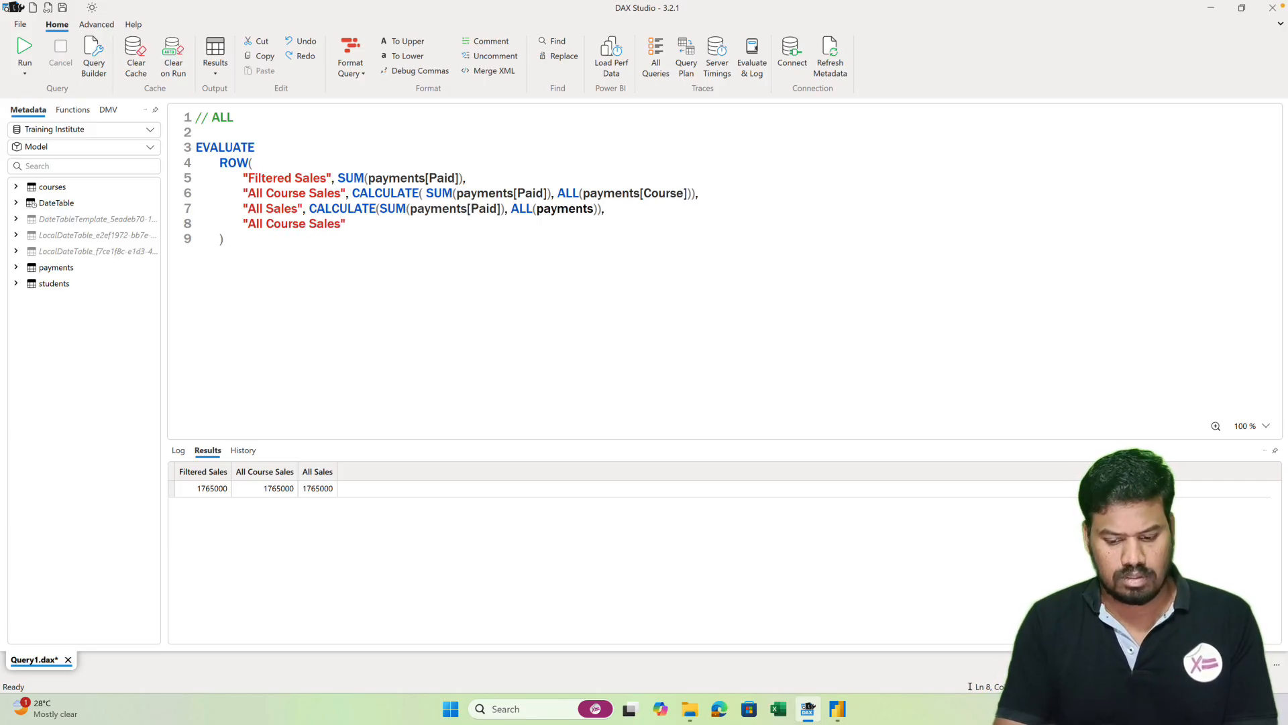
pyautogui.write(' - CF')
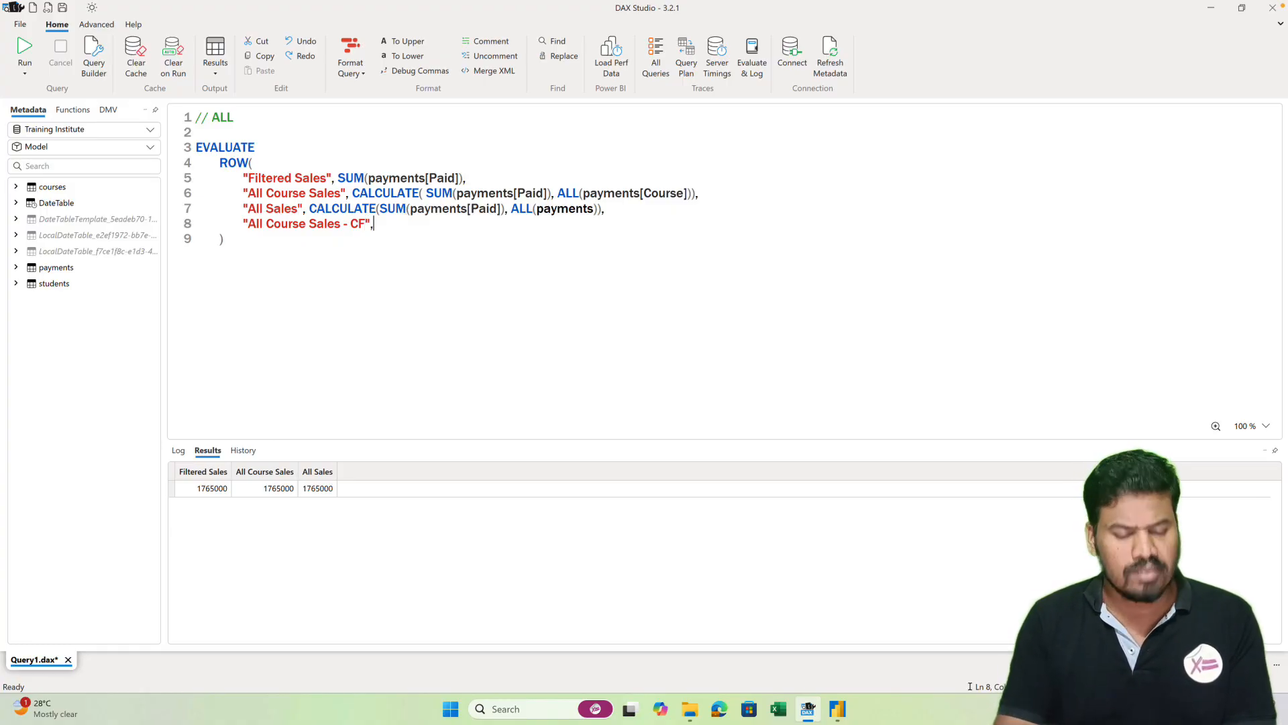
# - Start the All Course Sales - CF expression with CALCULATE(SUM(payments[Paid])
pyautogui.write('", CALCULATE(')
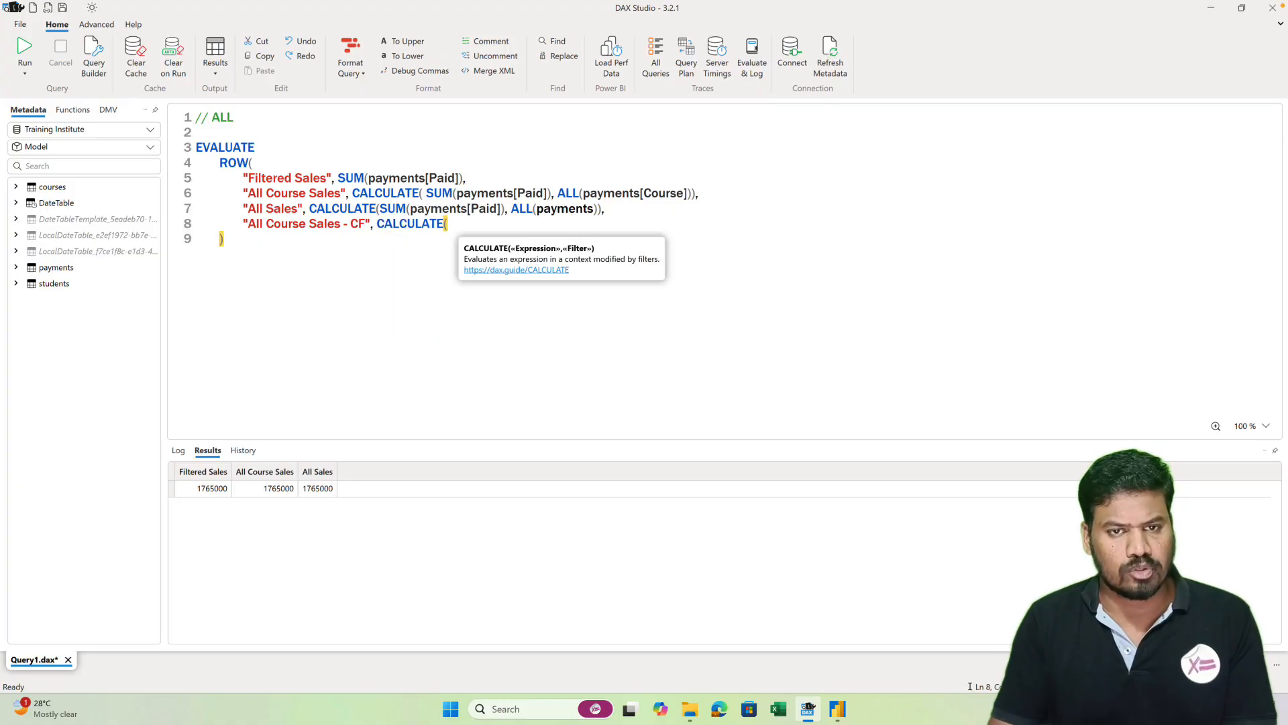
pyautogui.write('SUM')
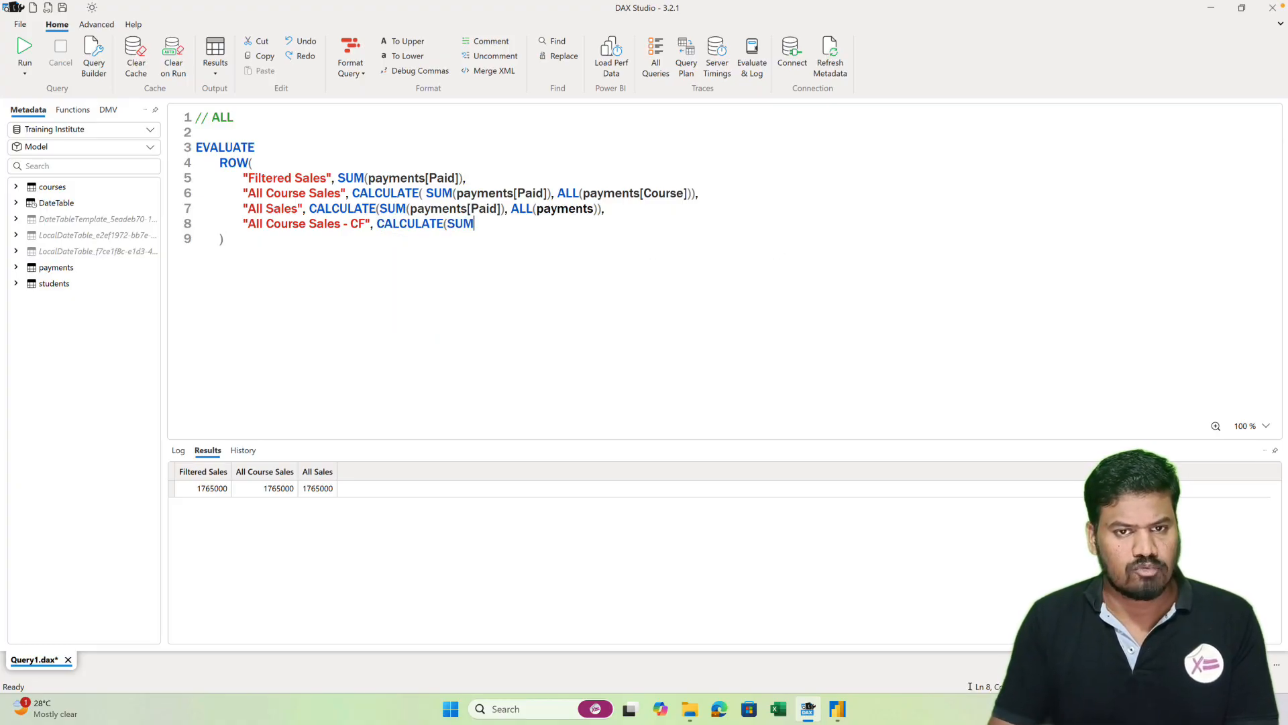
pyautogui.write('(Pay')
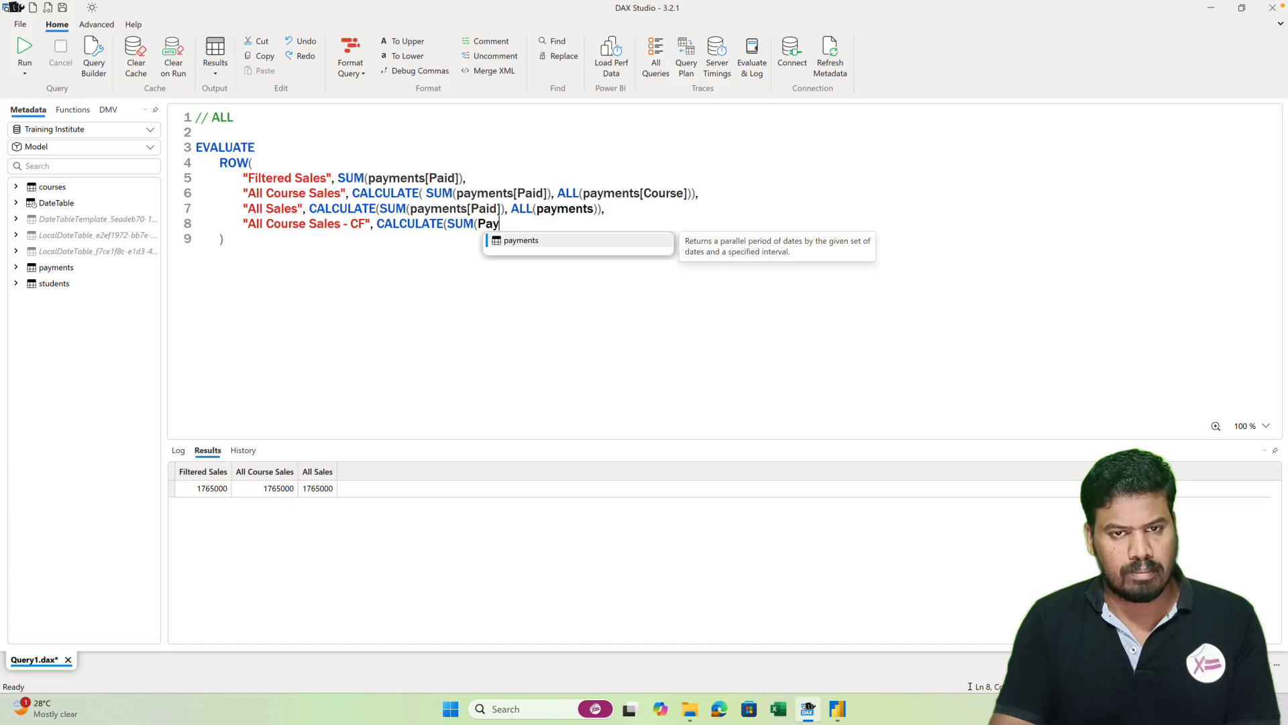
pyautogui.press('Tab')
pyautogui.write('[P')
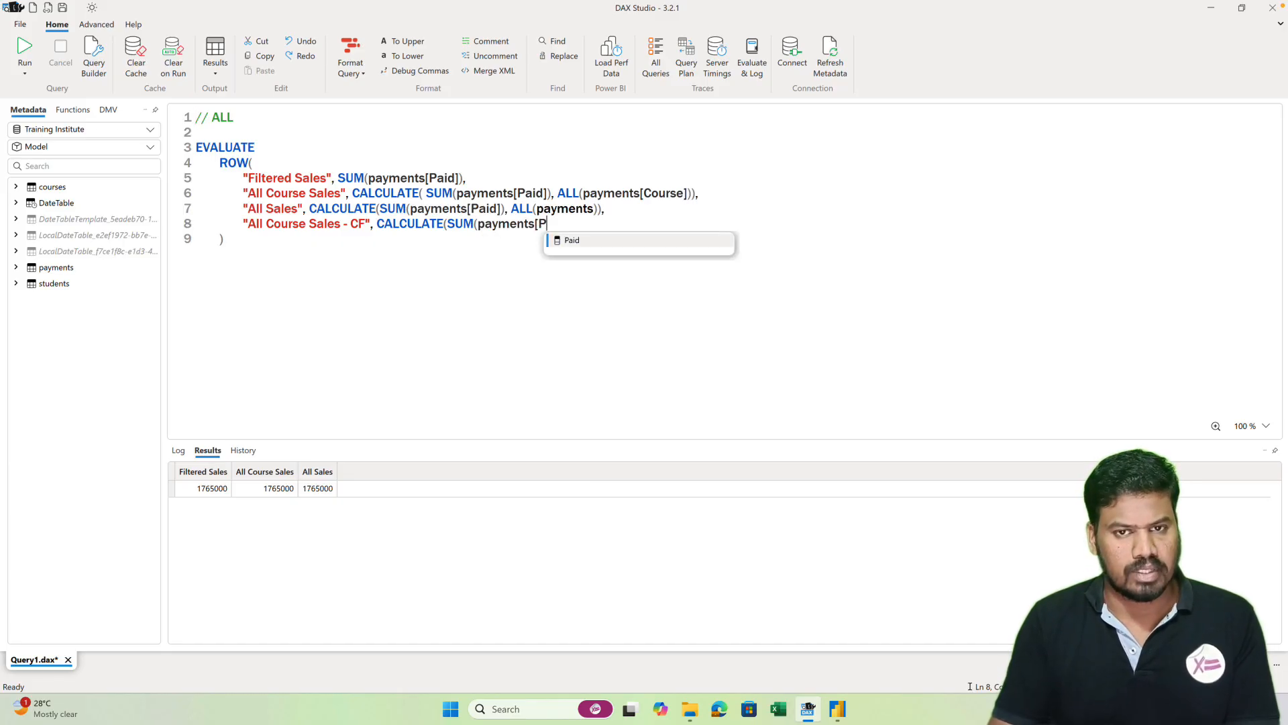
pyautogui.press('Tab')
pyautogui.write(')')
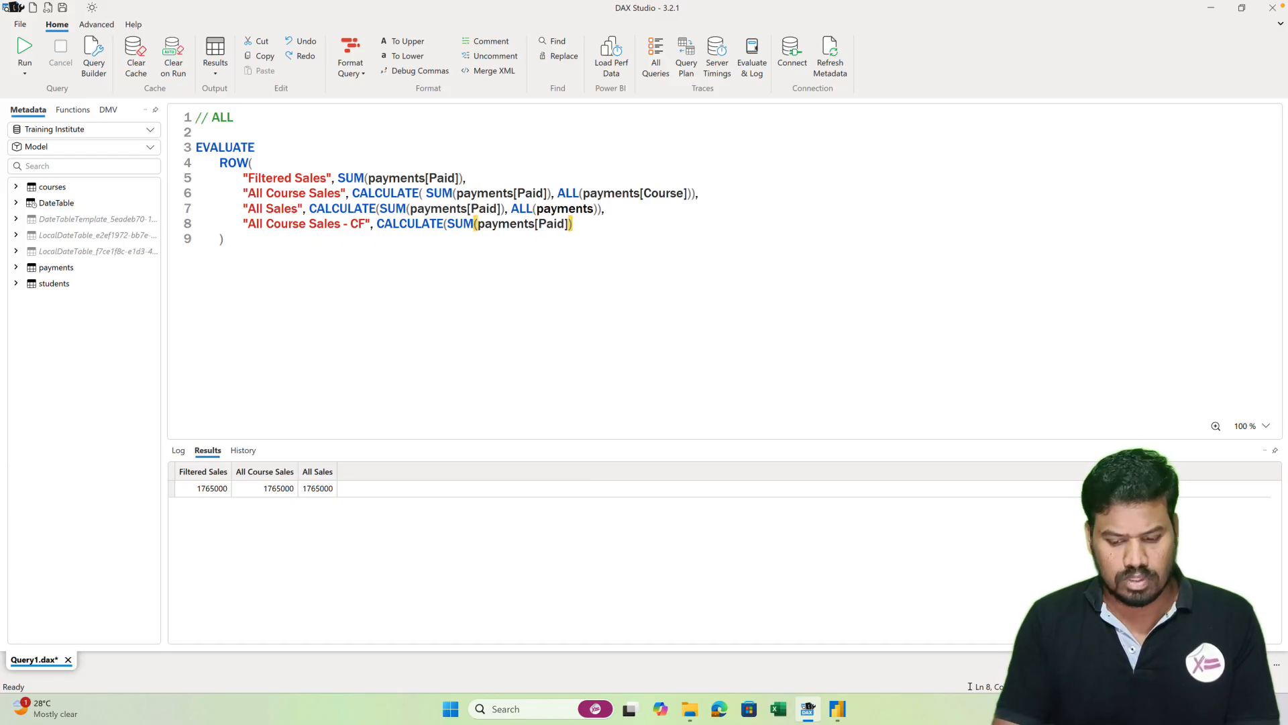
# - Complete the All Course Sales - CF expression with the filter ALLCROSSFILTERED(students) and close the CALCULATE call
pyautogui.write(',')
pyautogui.write(' ALLCR')
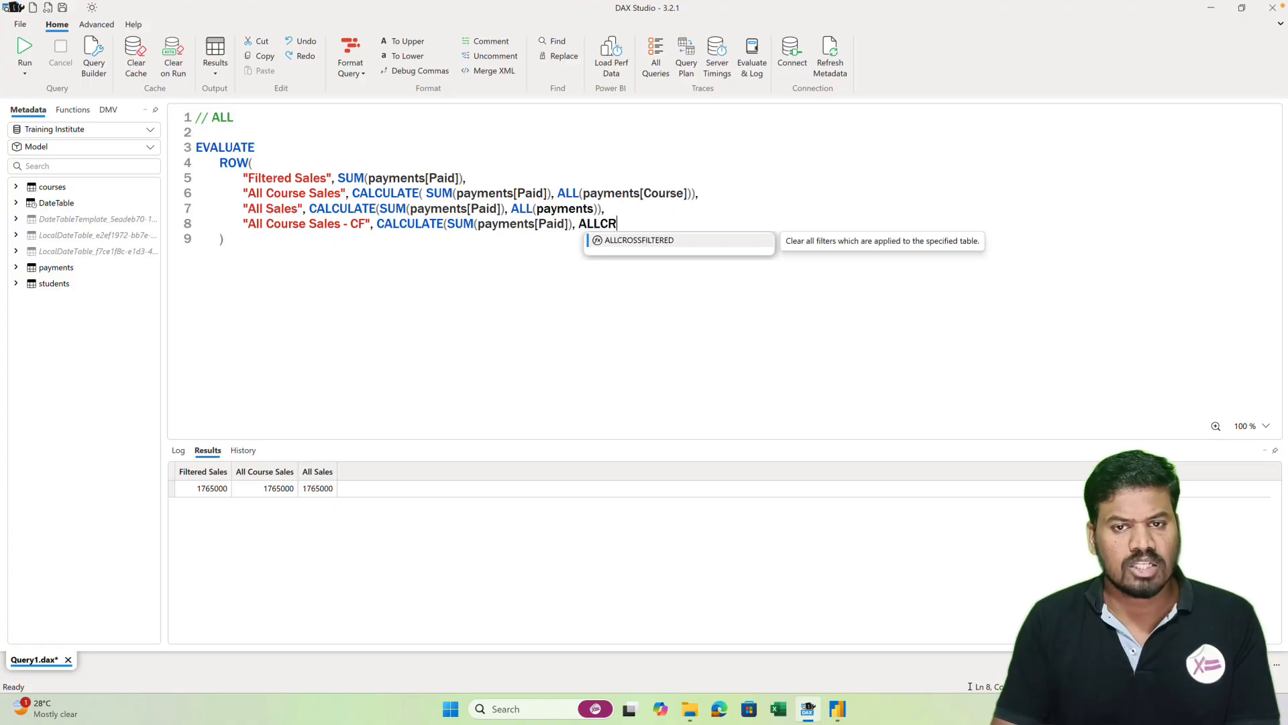
pyautogui.press('Tab')
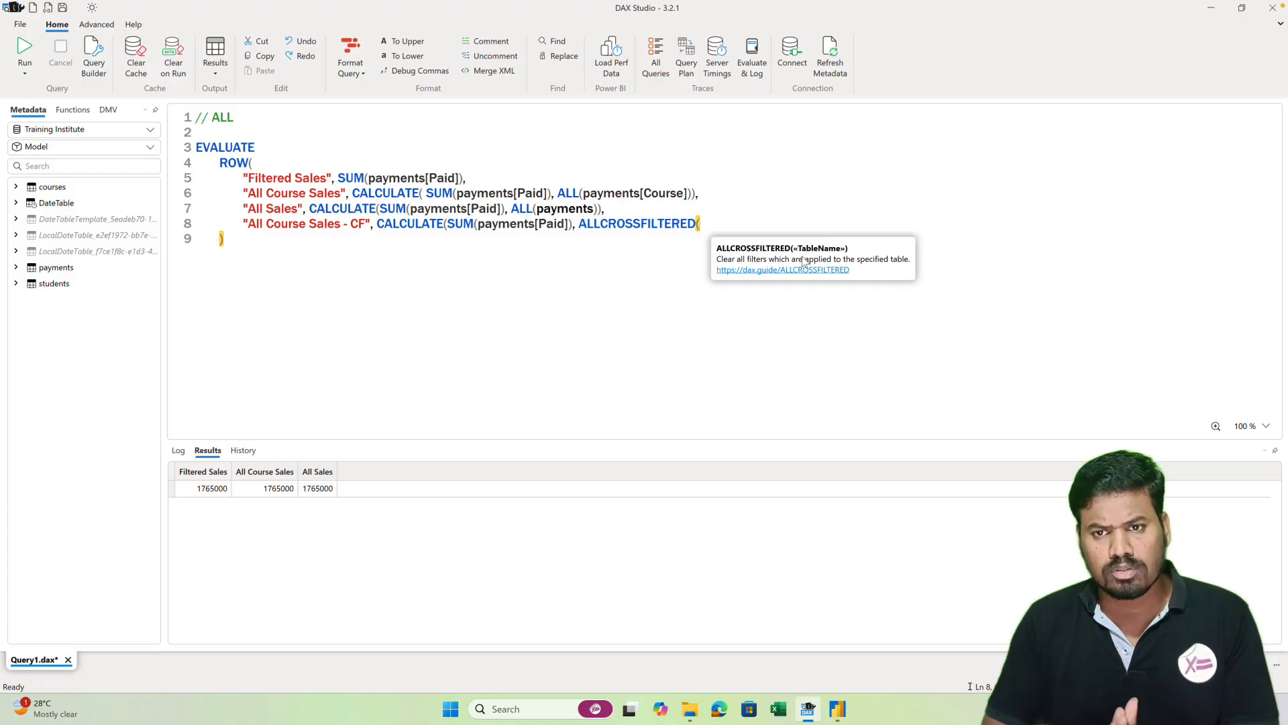
pyautogui.write('students')
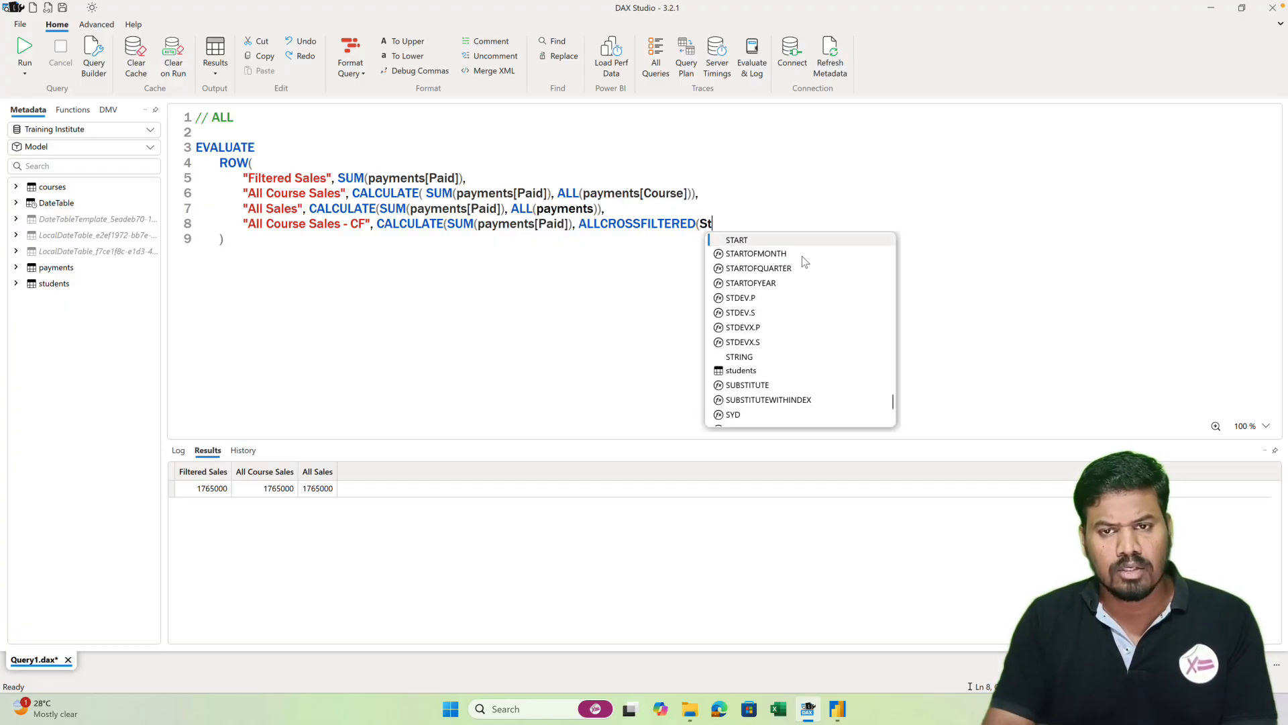
pyautogui.write(')')
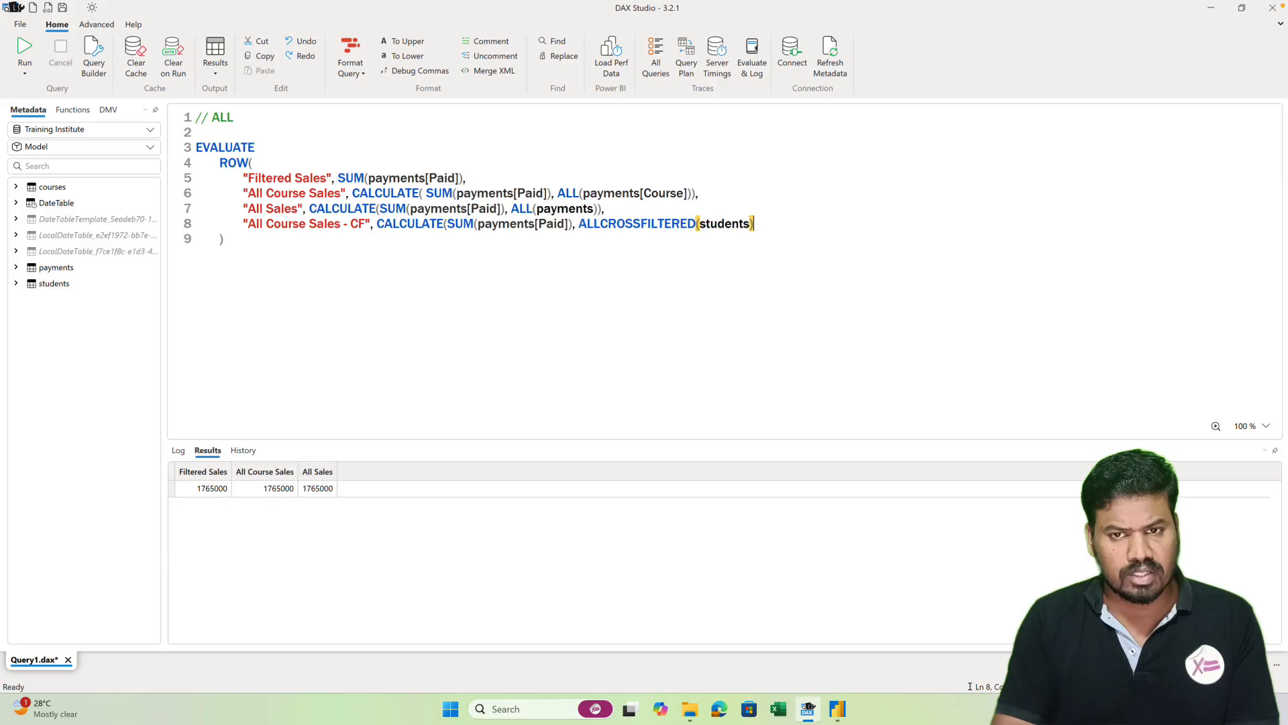
pyautogui.write(')')
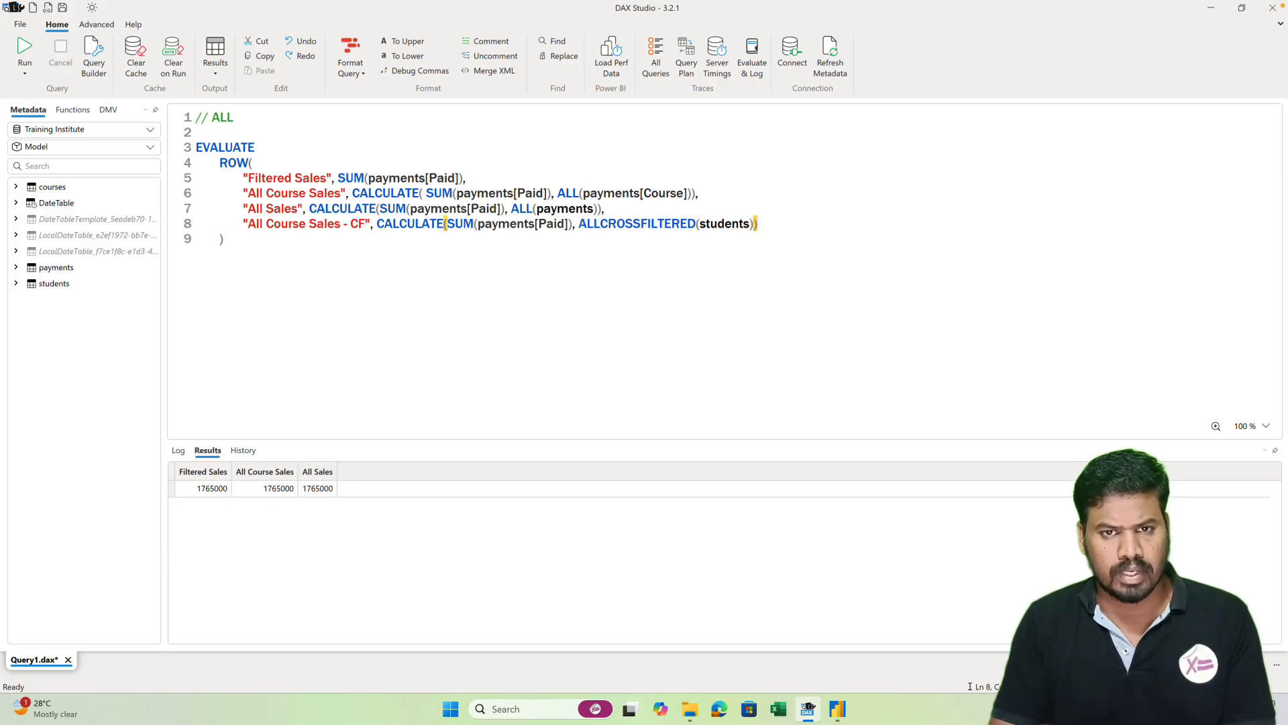
# - Run the query and copy the CALCULATE expression of the All Course Sales - CF column
pyautogui.press('F5')
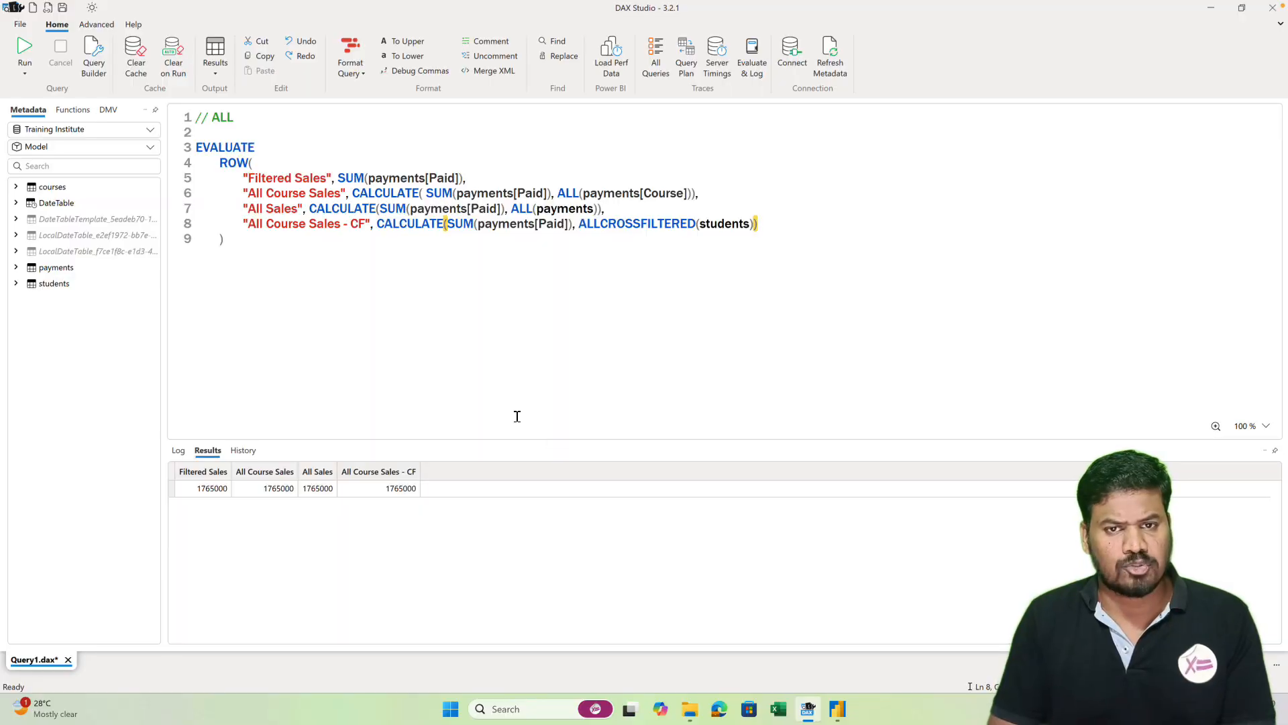
pyautogui.click(375, 241)
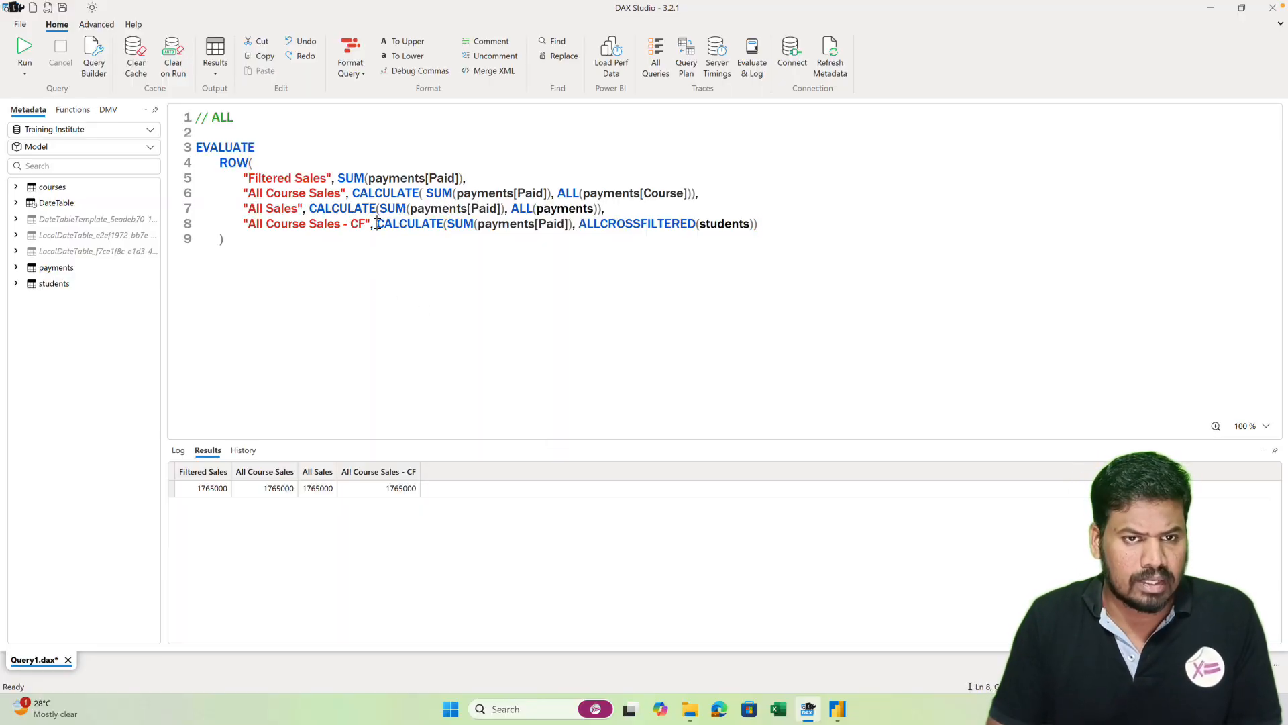
pyautogui.moveTo(376, 223); pyautogui.dragTo(765, 226)
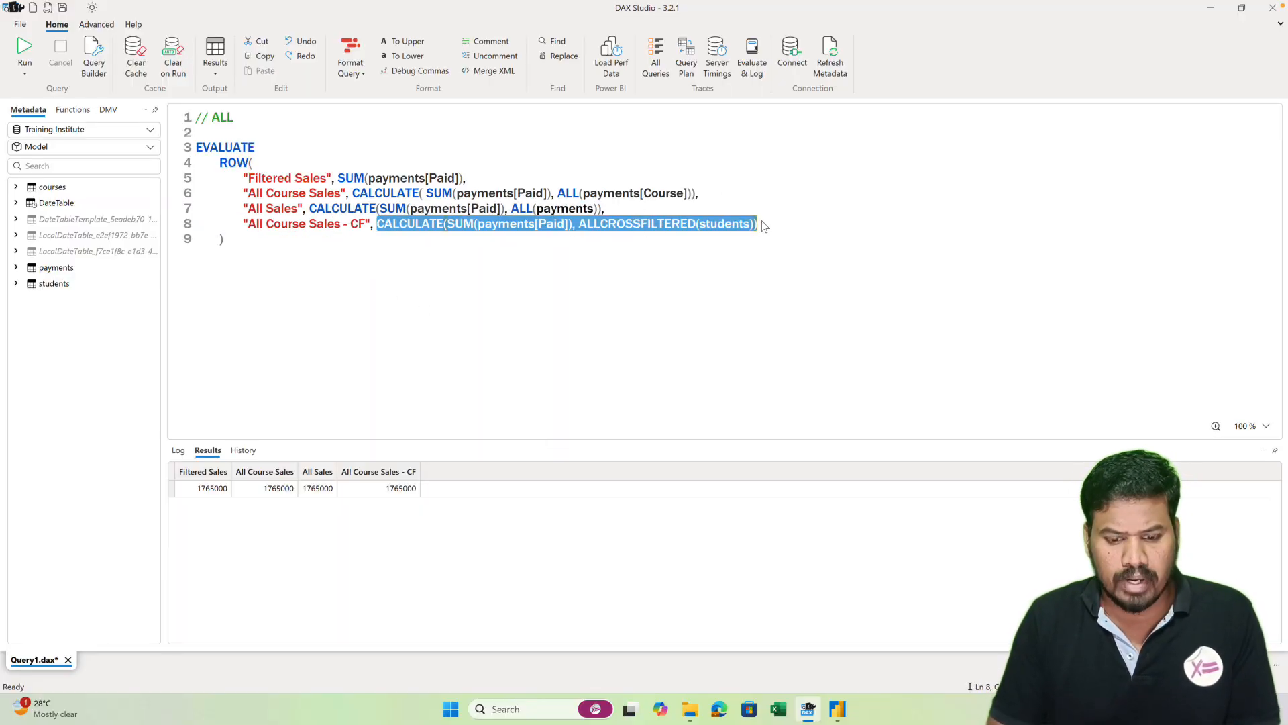
pyautogui.hotkey('ctrl', 'c')
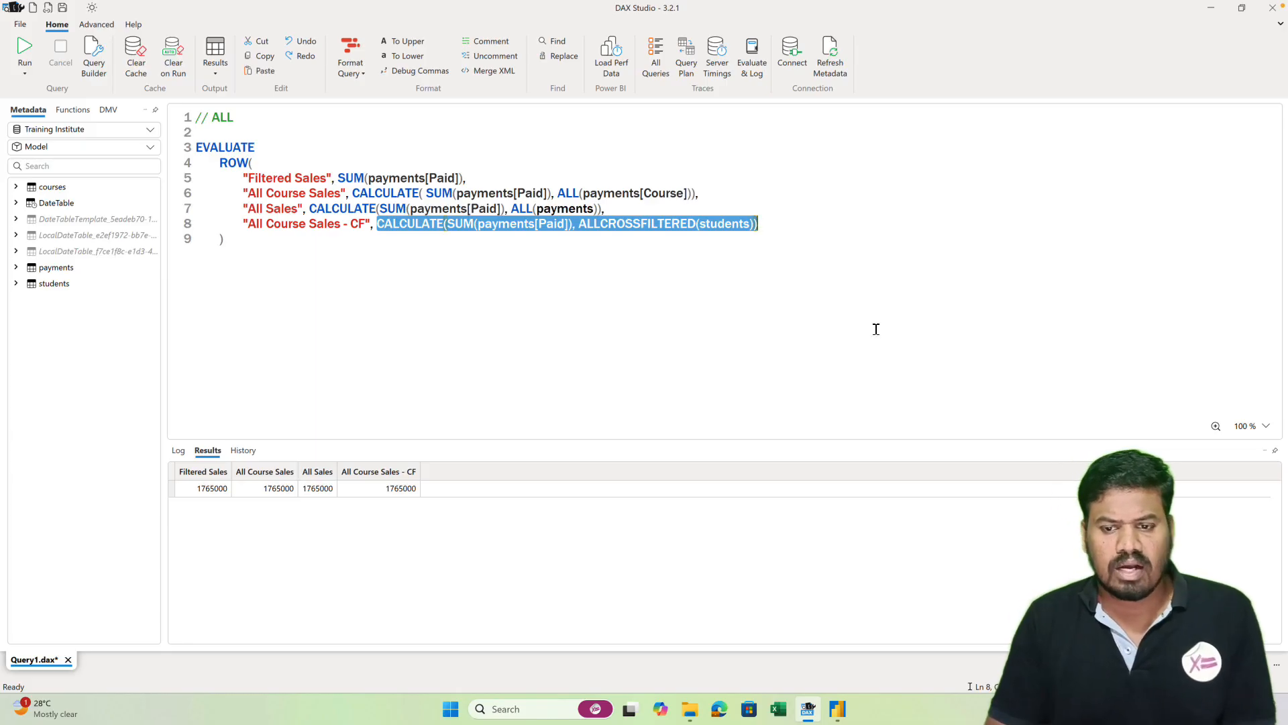
# - Switch to the Training Institute report in Power BI Desktop and create a payments measure "All Course Sales CF" from the copied CALCULATE expression
pyautogui.moveTo(837, 709)
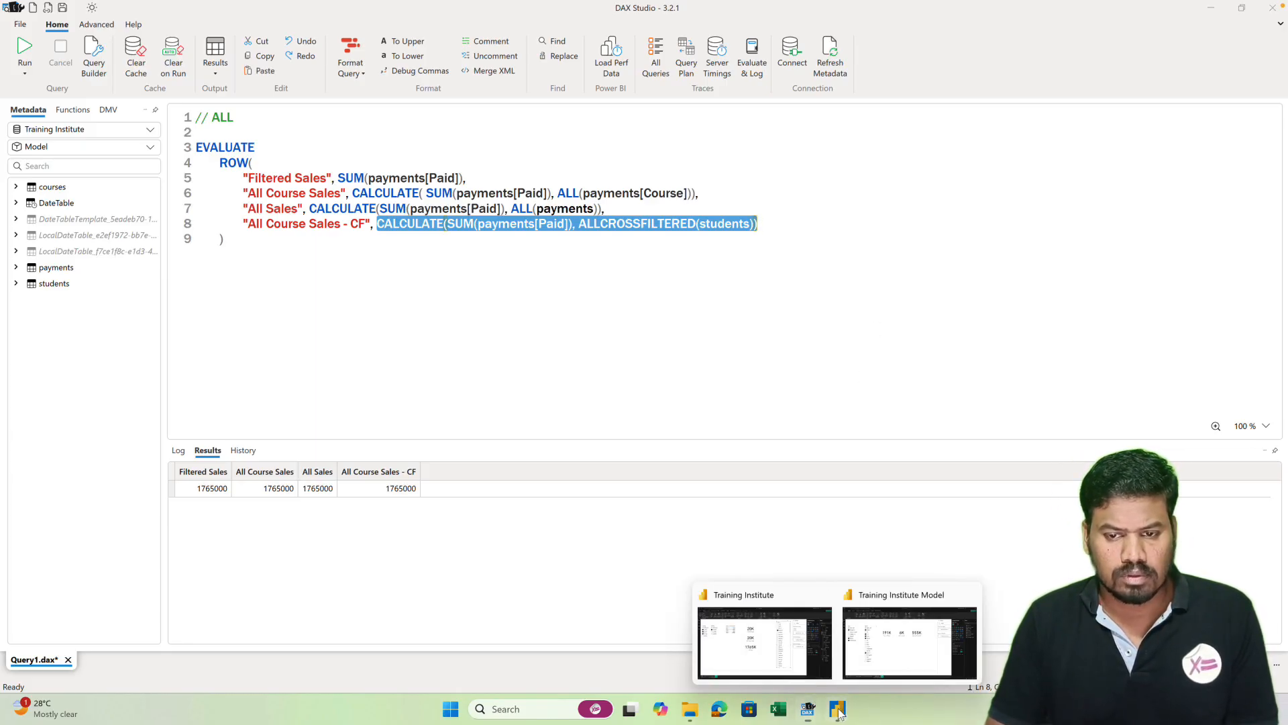
pyautogui.click(748, 644)
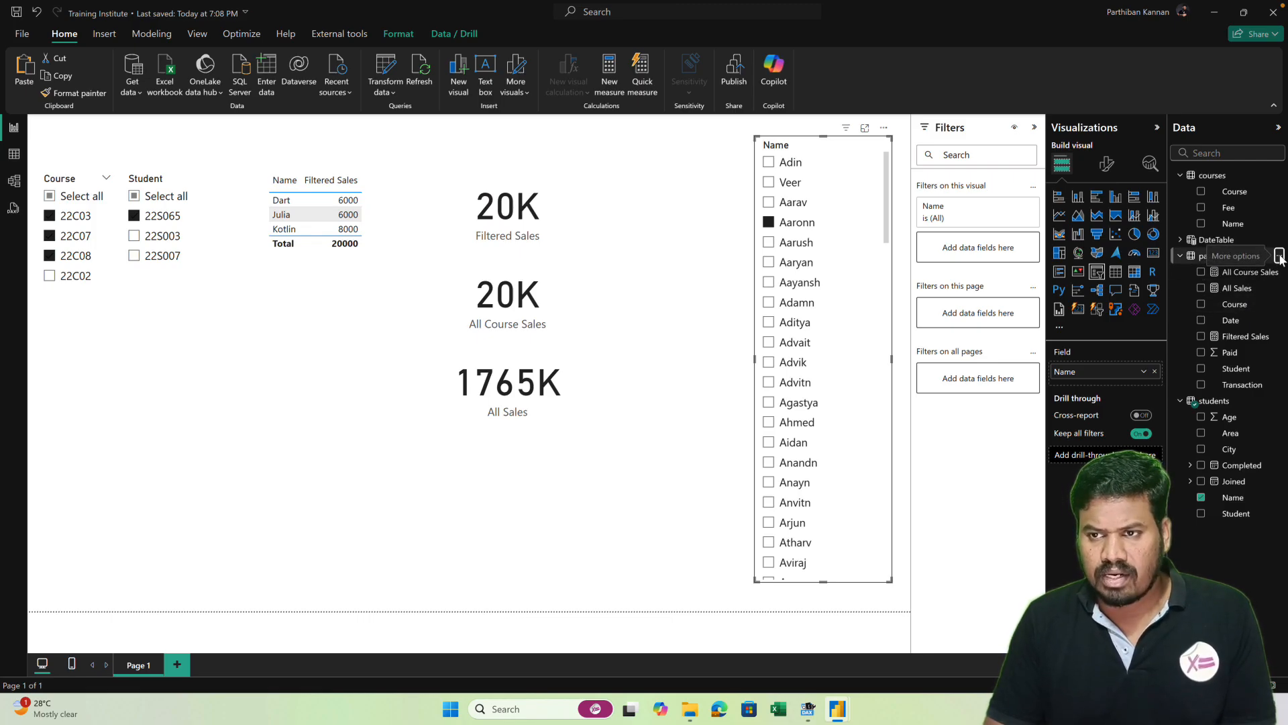
pyautogui.click(1280, 258)
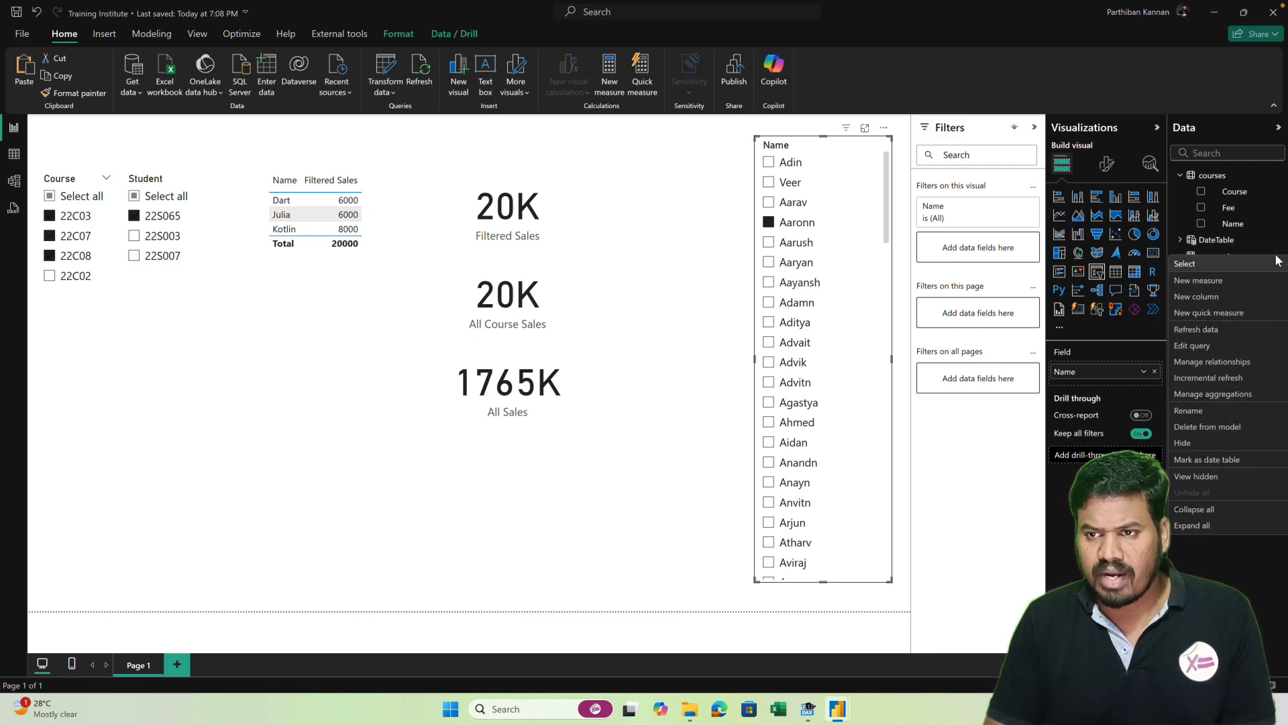
pyautogui.click(1212, 282)
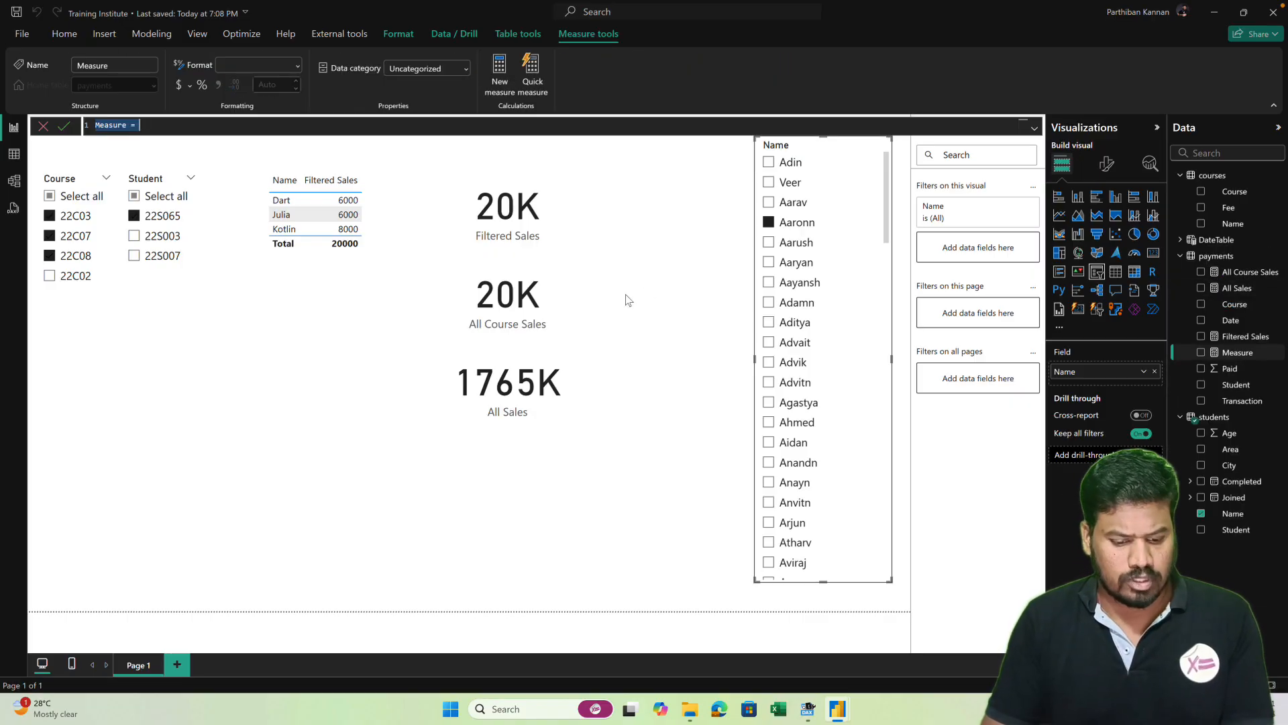
pyautogui.write('All Course ')
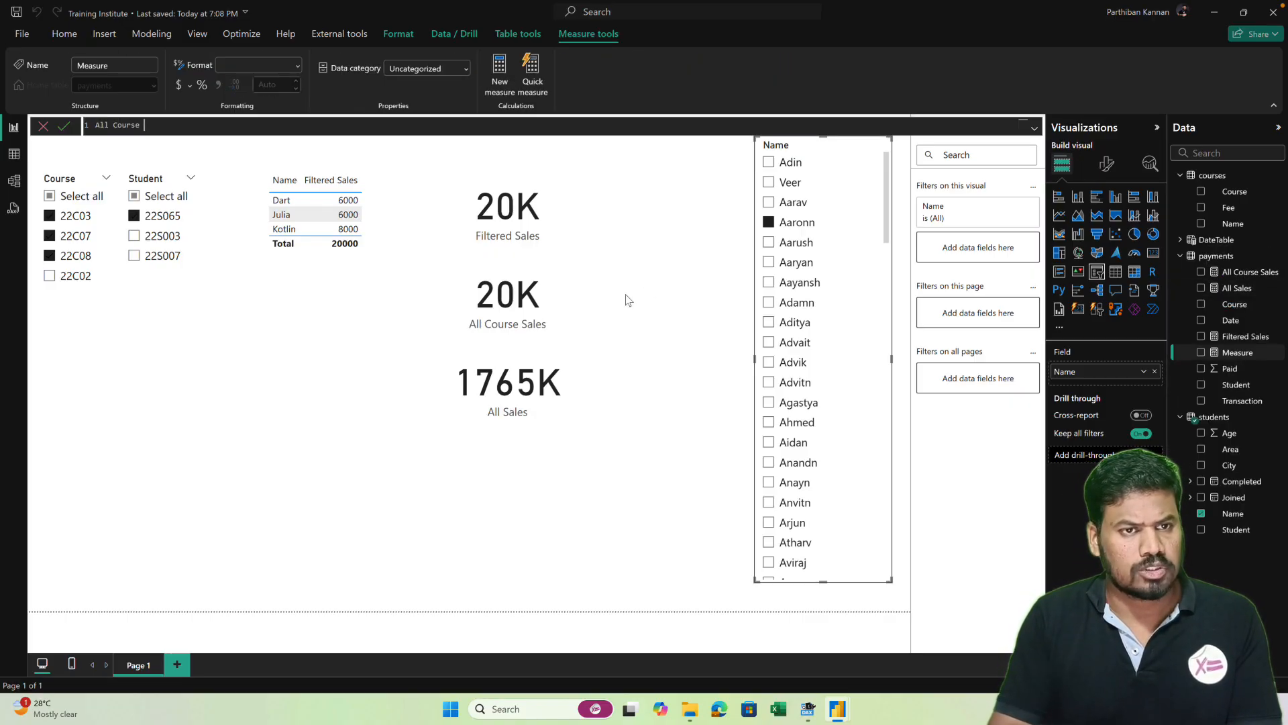
pyautogui.write('Sales CF')
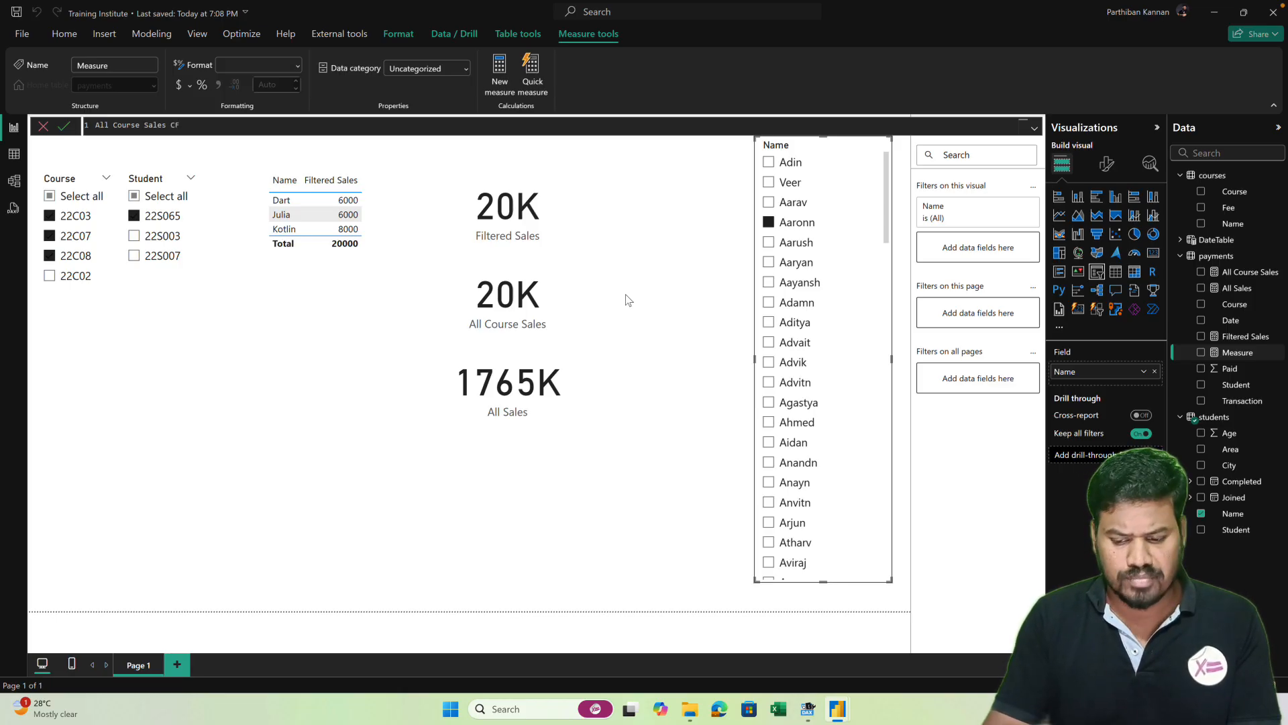
pyautogui.write(' =')
pyautogui.hotkey('ctrl', 'v')
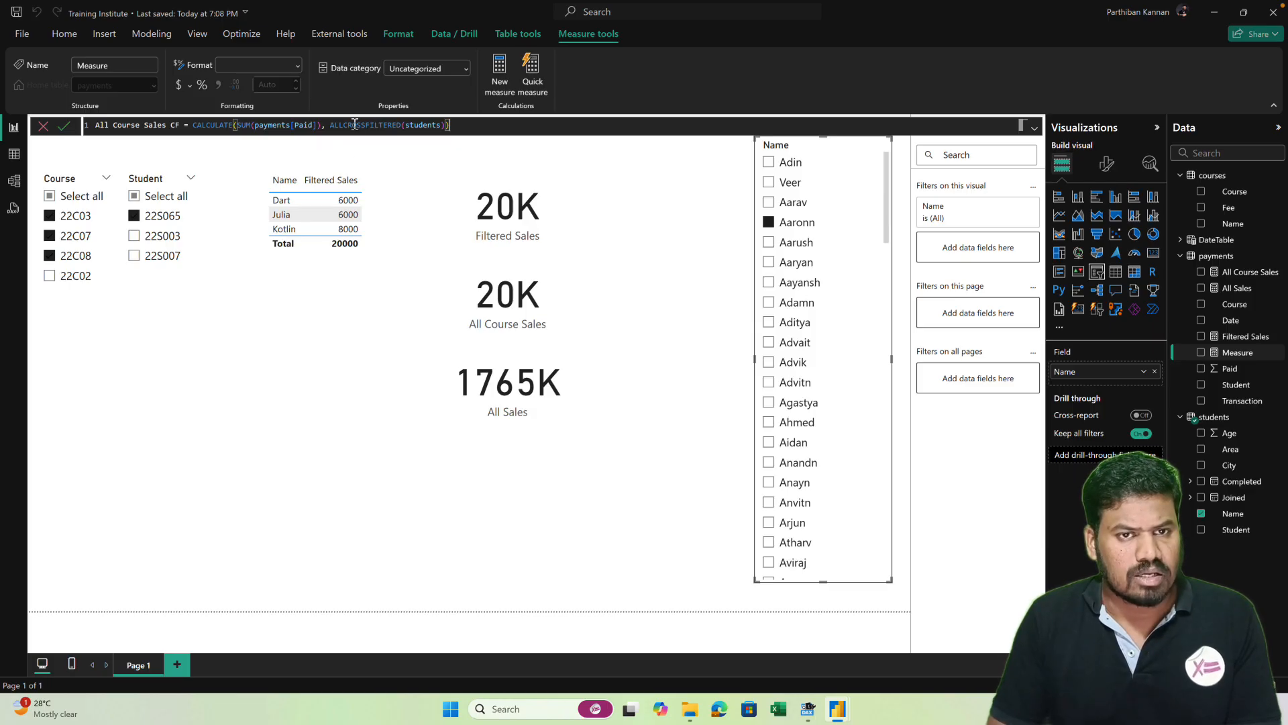
pyautogui.click(63, 127)
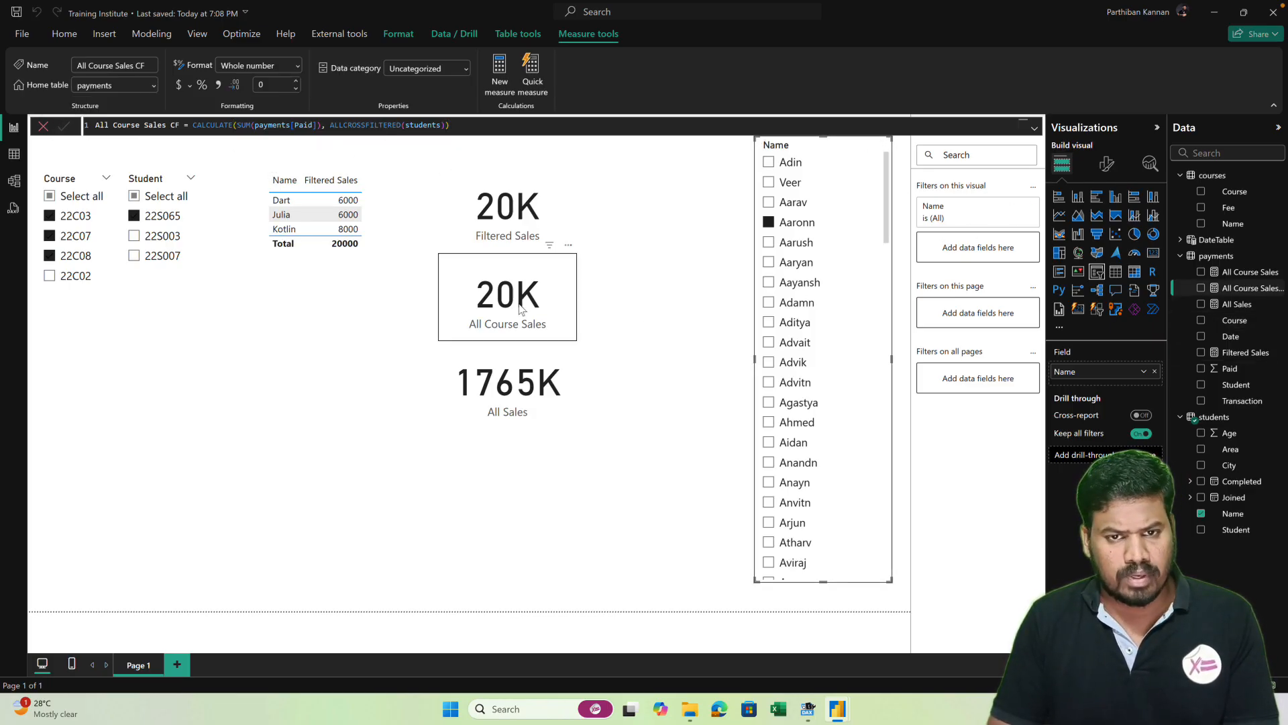
# - Duplicate the All Course Sales card, place the copy beside the original, and replace its field with All Course Sales CF
pyautogui.click(554, 309)
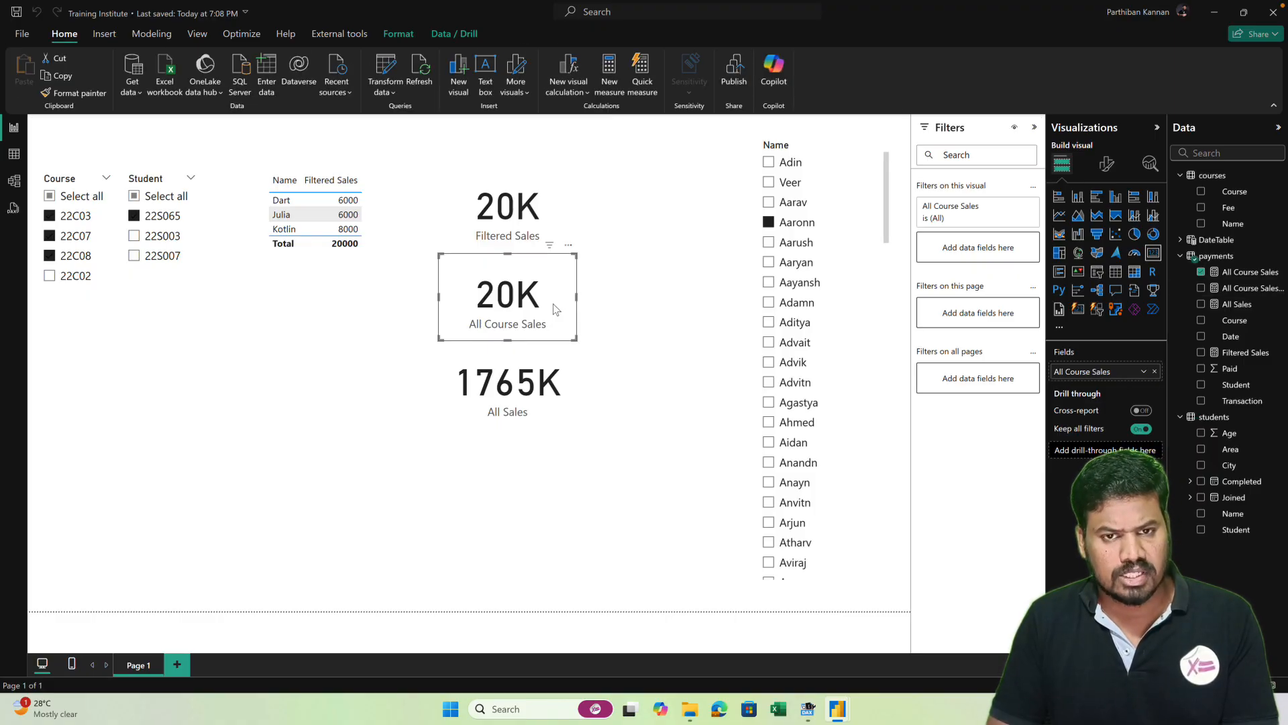
pyautogui.hotkey('ctrl', 'c')
pyautogui.hotkey('ctrl', 'v')
pyautogui.moveTo(564, 301); pyautogui.dragTo(694, 299)
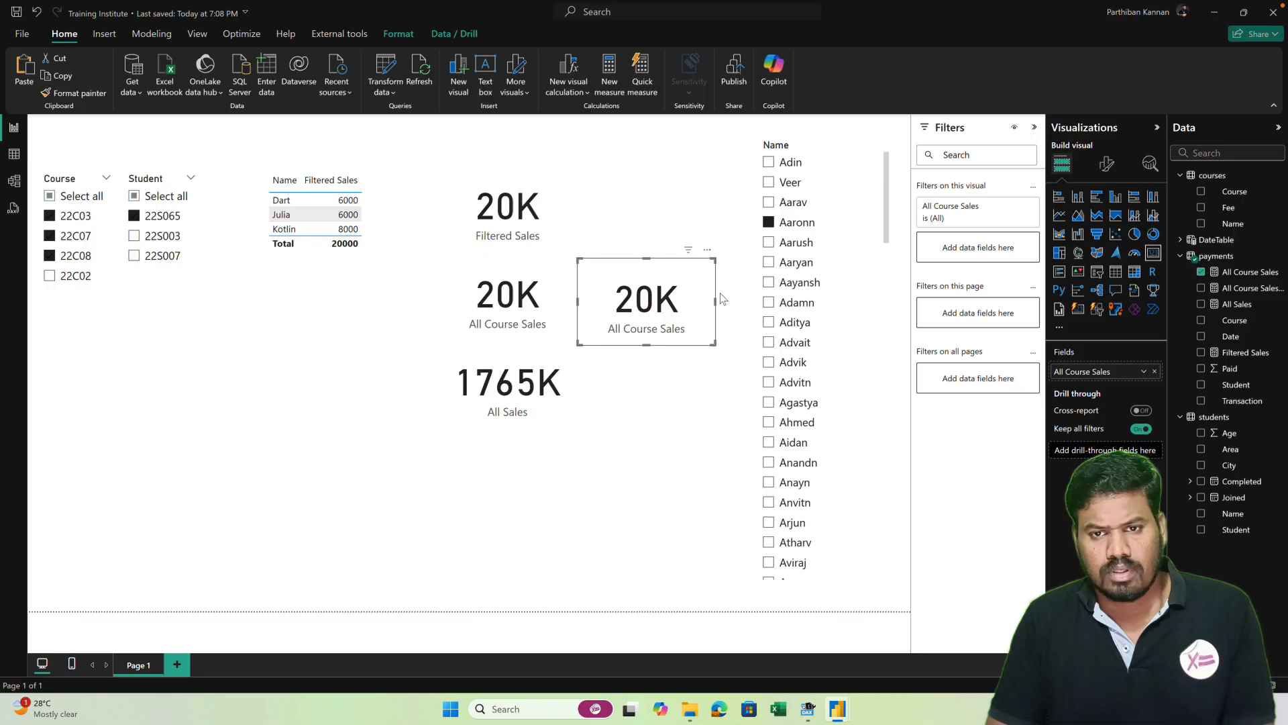
pyautogui.click(1201, 273)
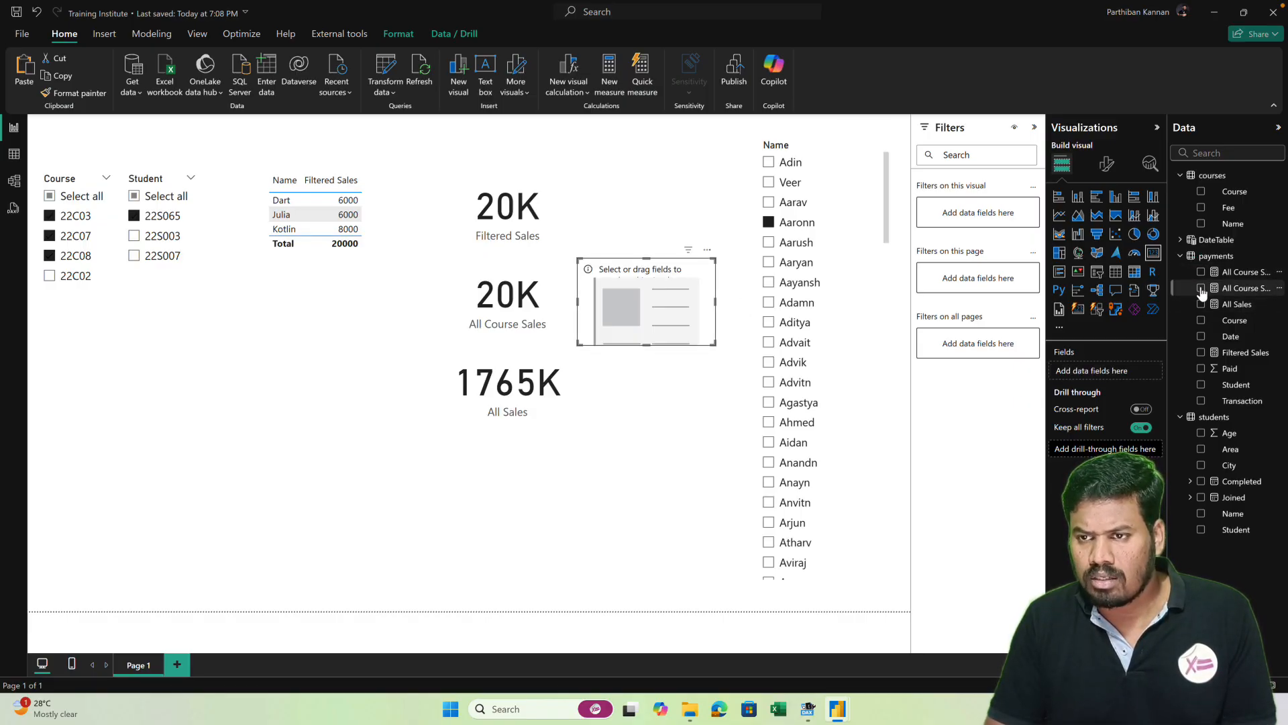
pyautogui.click(1201, 288)
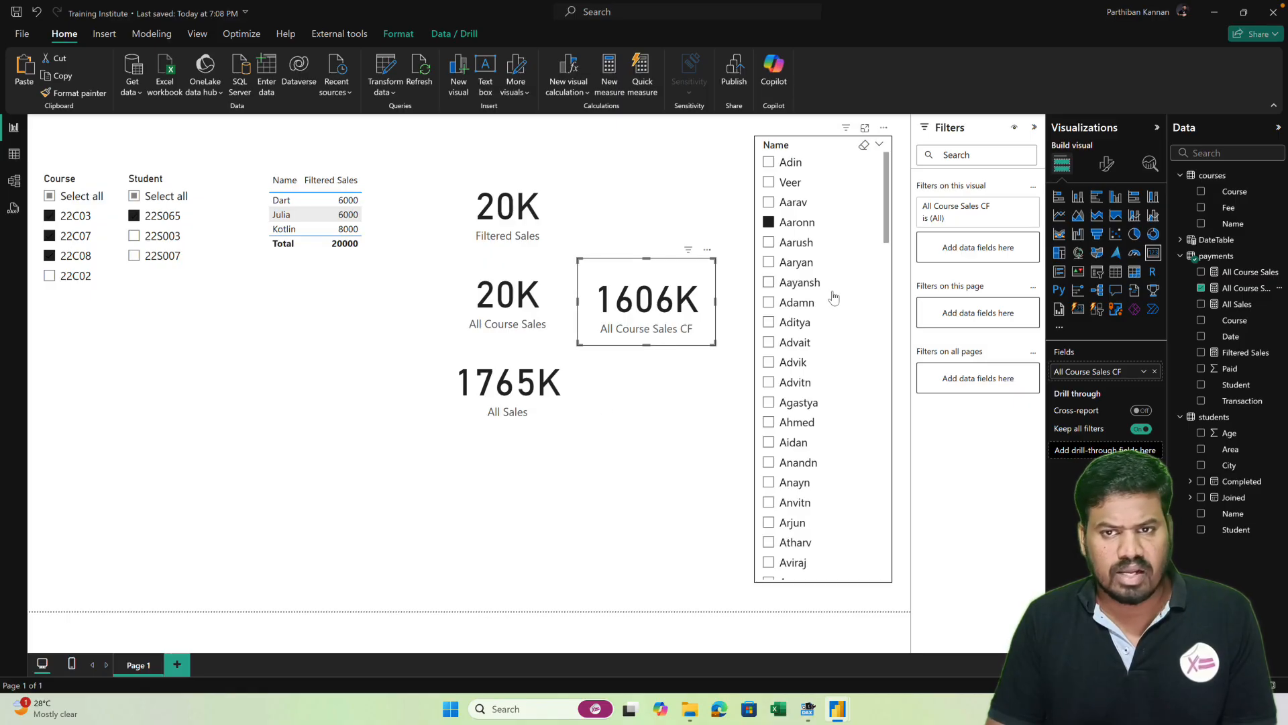
# - Enable the "Select all" option and disable multi-select with Ctrl for the Name slicer
pyautogui.click(853, 180)
pyautogui.click(1106, 165)
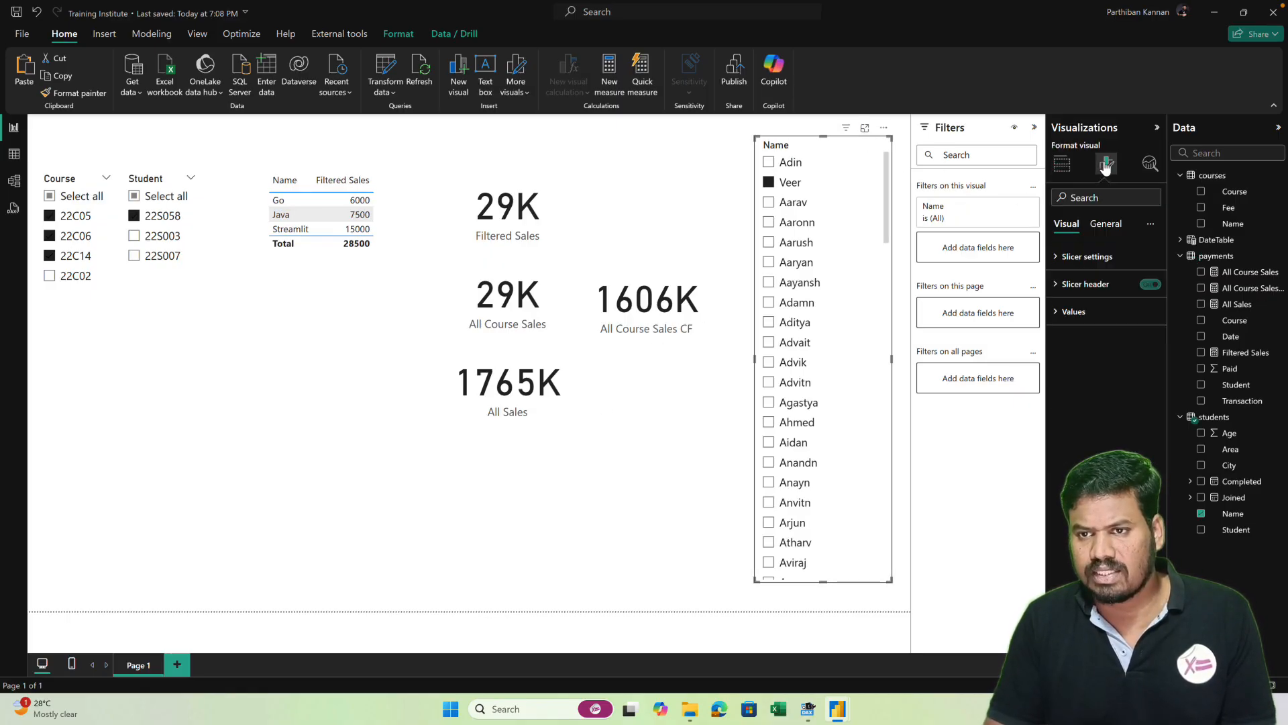
pyautogui.click(1087, 256)
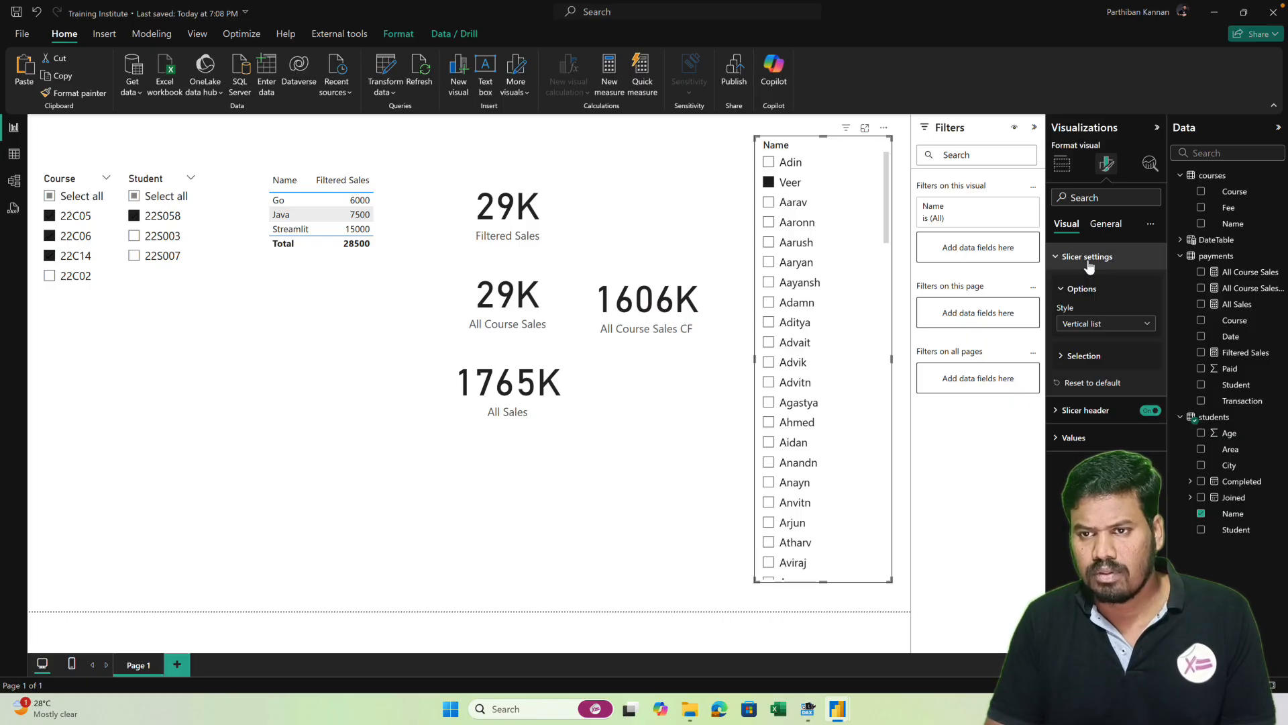
pyautogui.click(1084, 355)
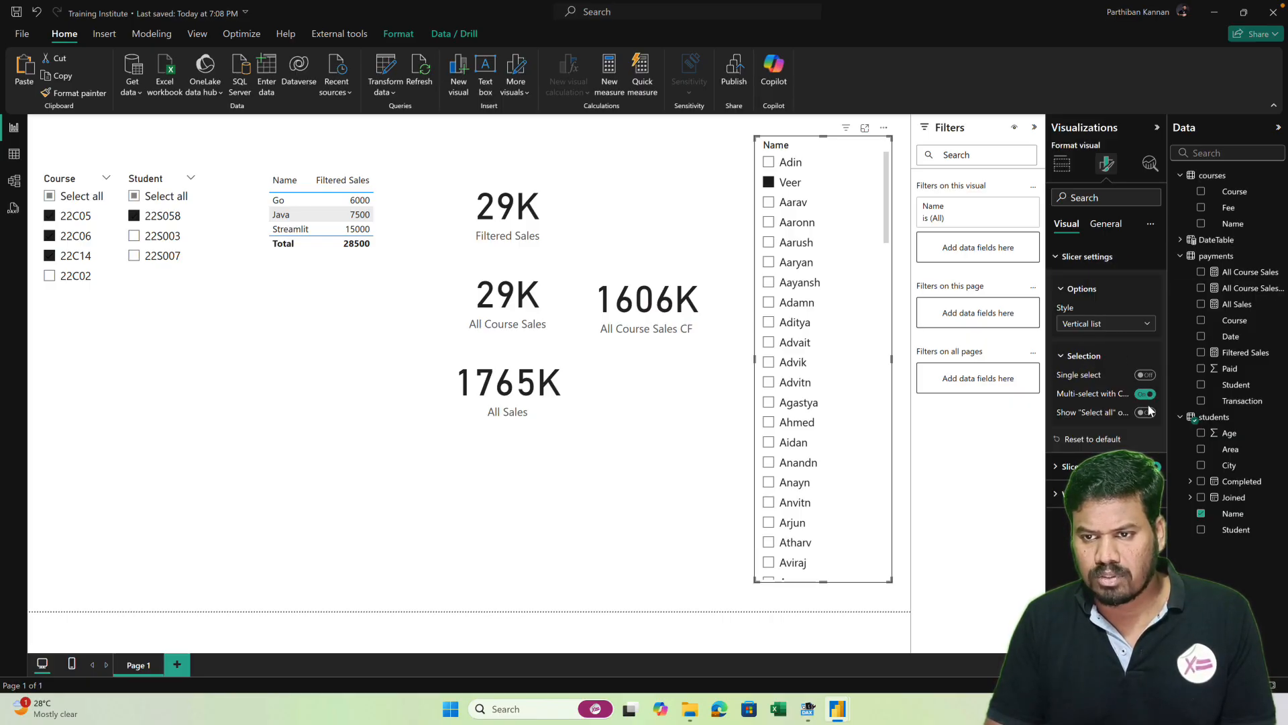
pyautogui.click(1146, 412)
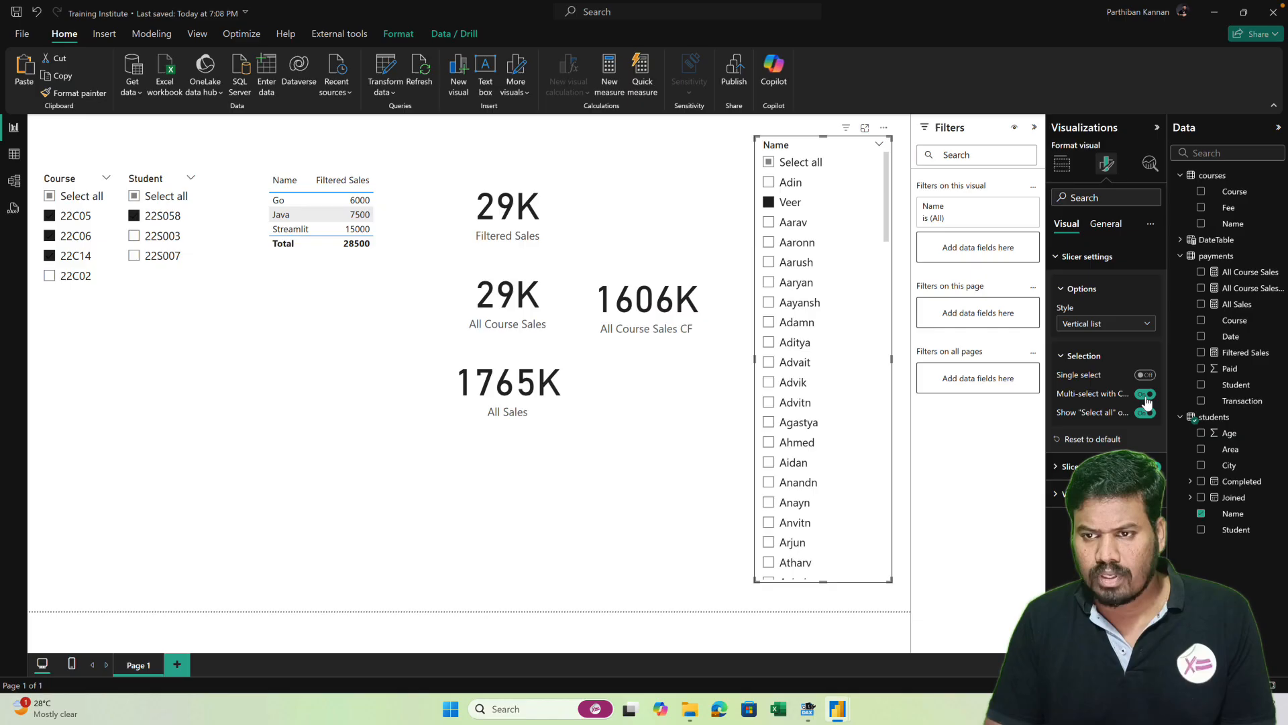
pyautogui.click(1145, 395)
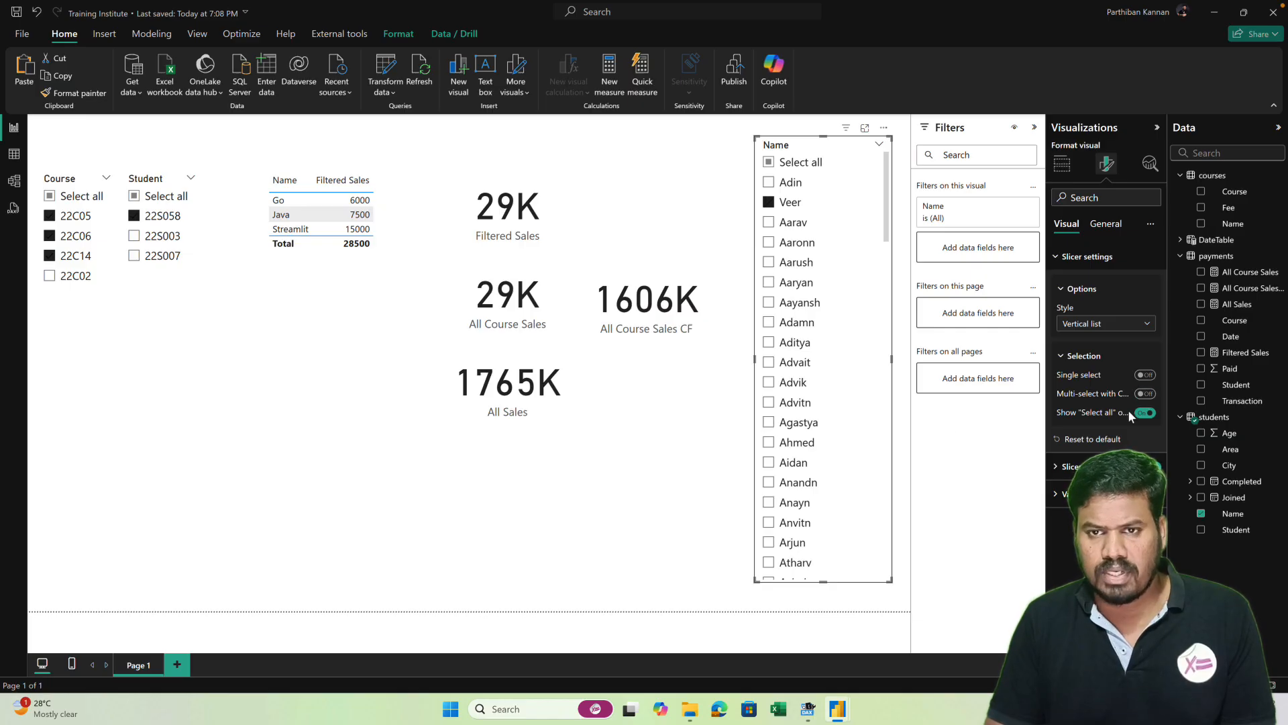
# - Clear all selections in the Name, Student and Course slicers
pyautogui.click(769, 165)
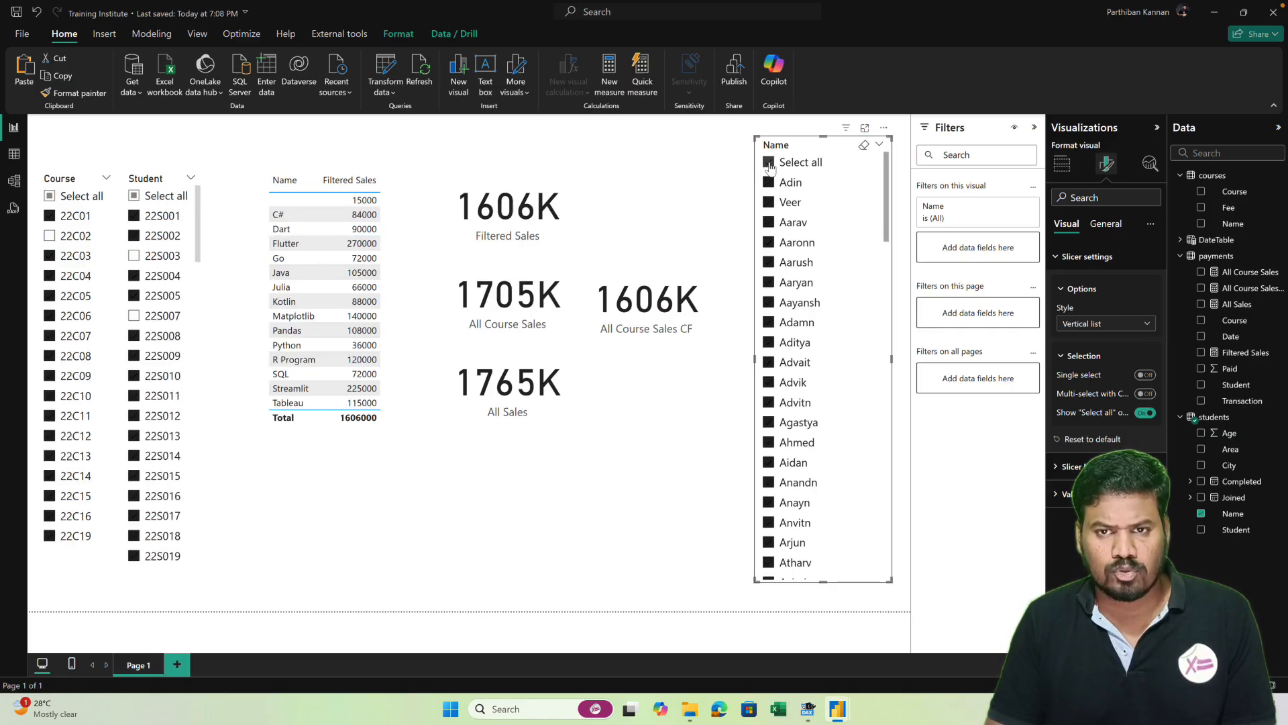
pyautogui.click(132, 197)
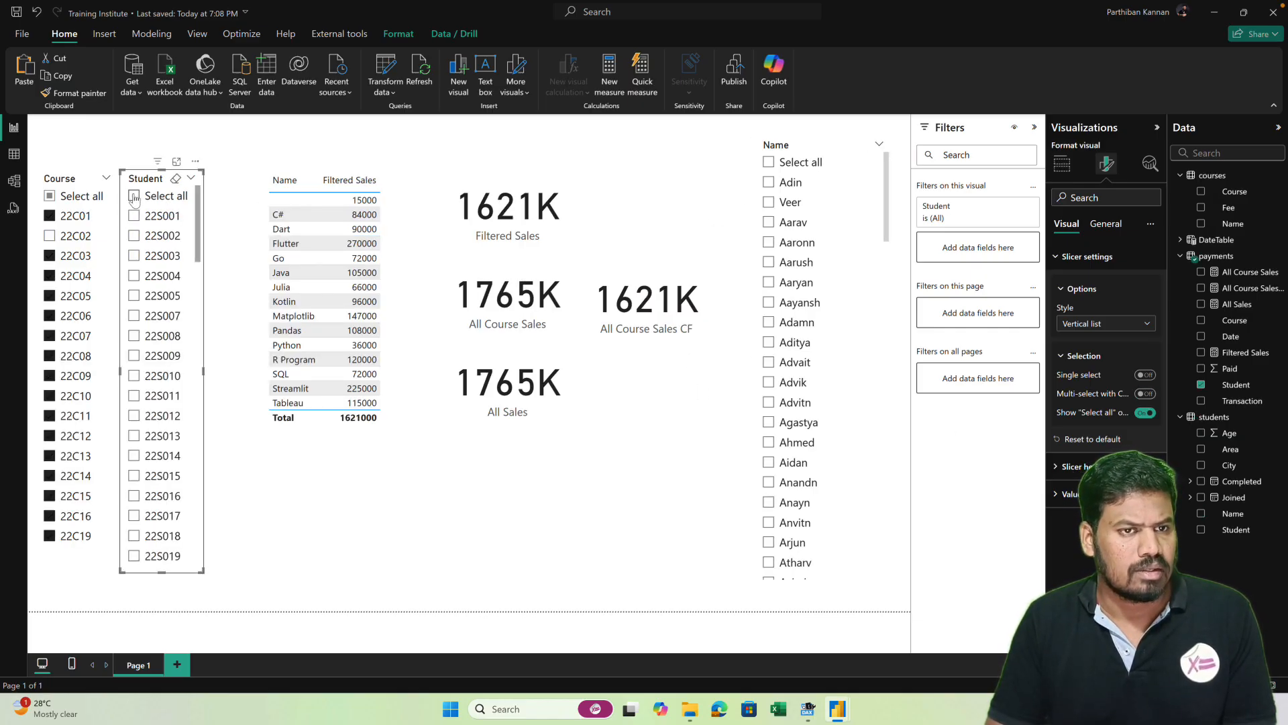
pyautogui.click(49, 197)
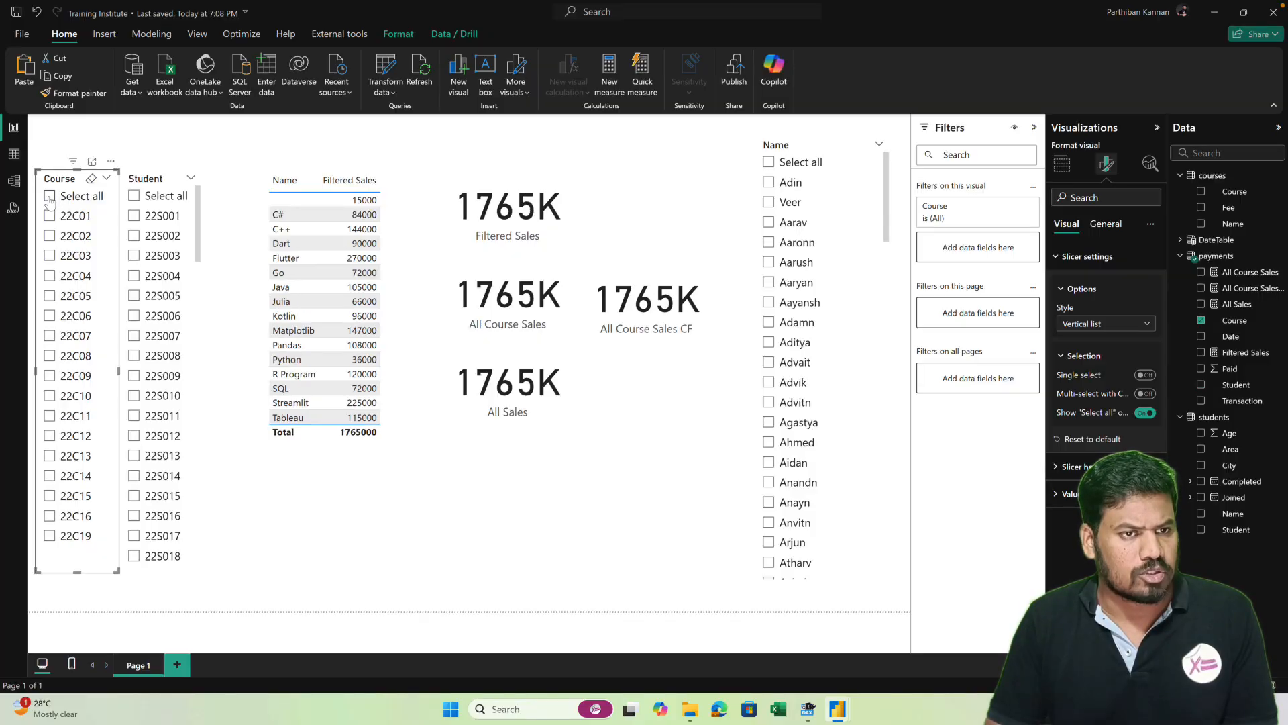
pyautogui.click(629, 471)
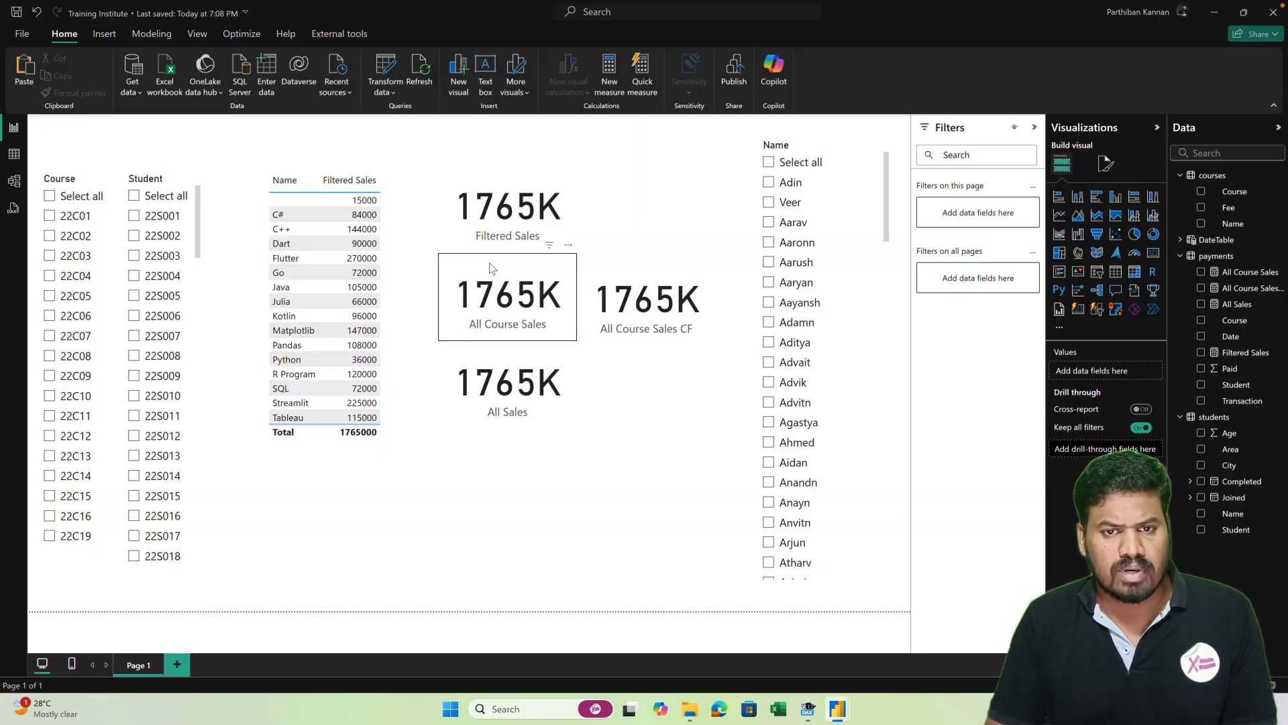
# - Filter the Course slicer to 22C01 to compare the sales cards, and reselect all courses
pyautogui.click(49, 217)
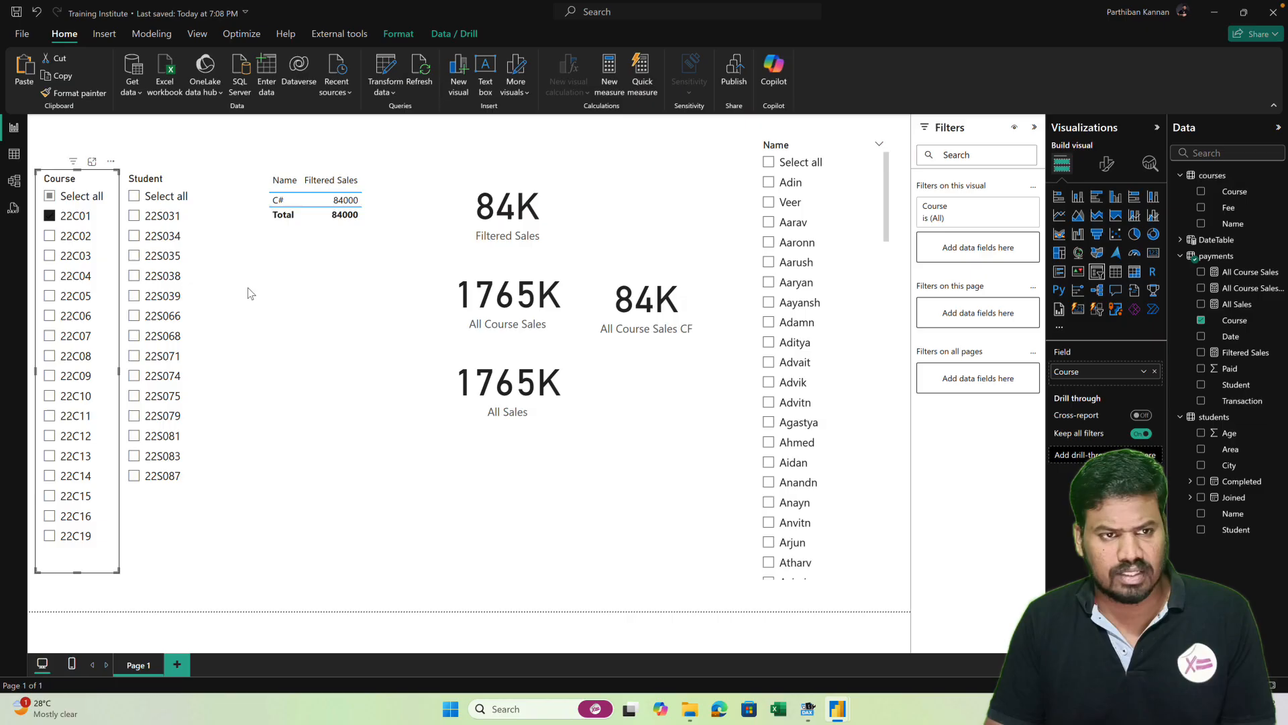
pyautogui.click(50, 196)
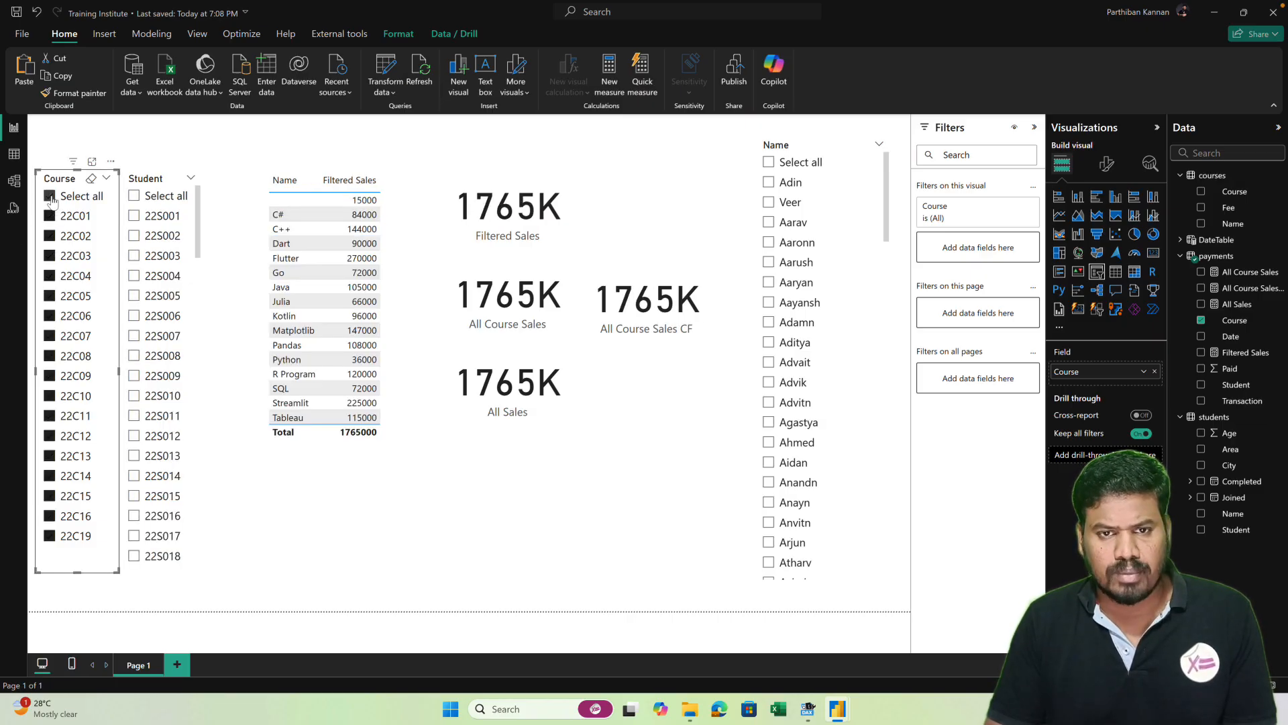
# - Filter the Name slicer to the first listed student and compare the sales cards
pyautogui.click(778, 185)
pyautogui.click(778, 185)
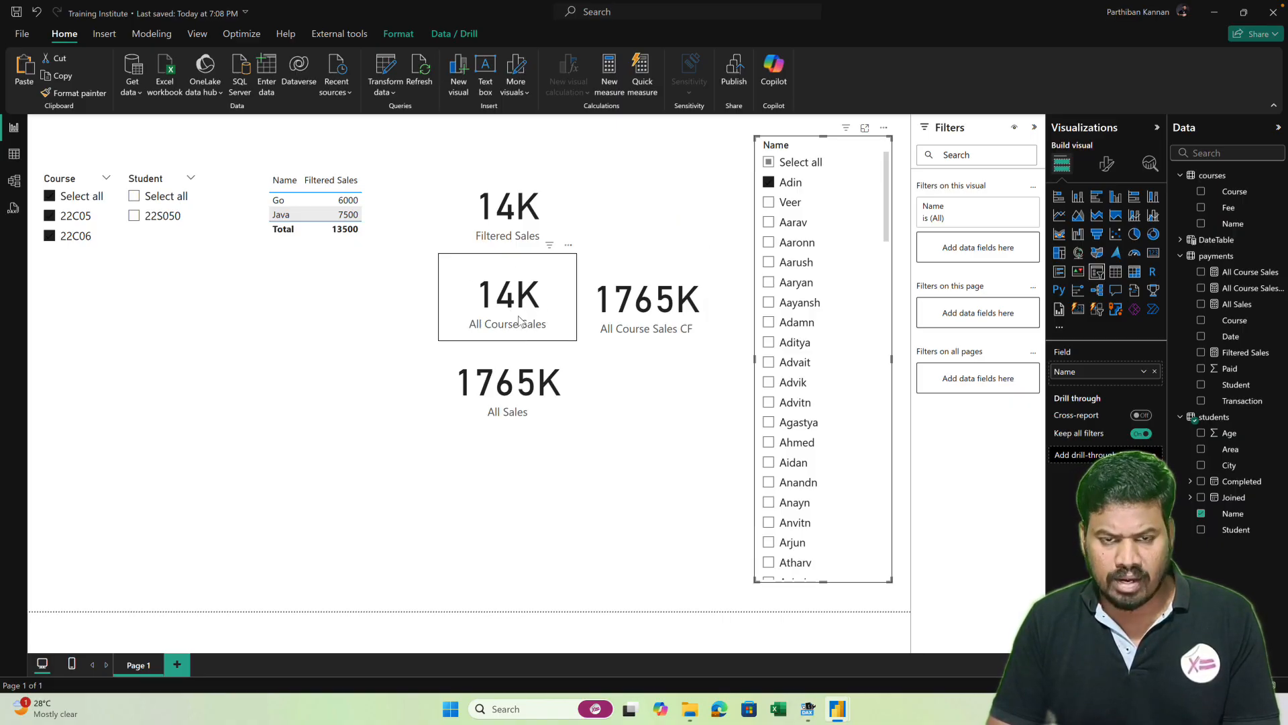
pyautogui.click(646, 268)
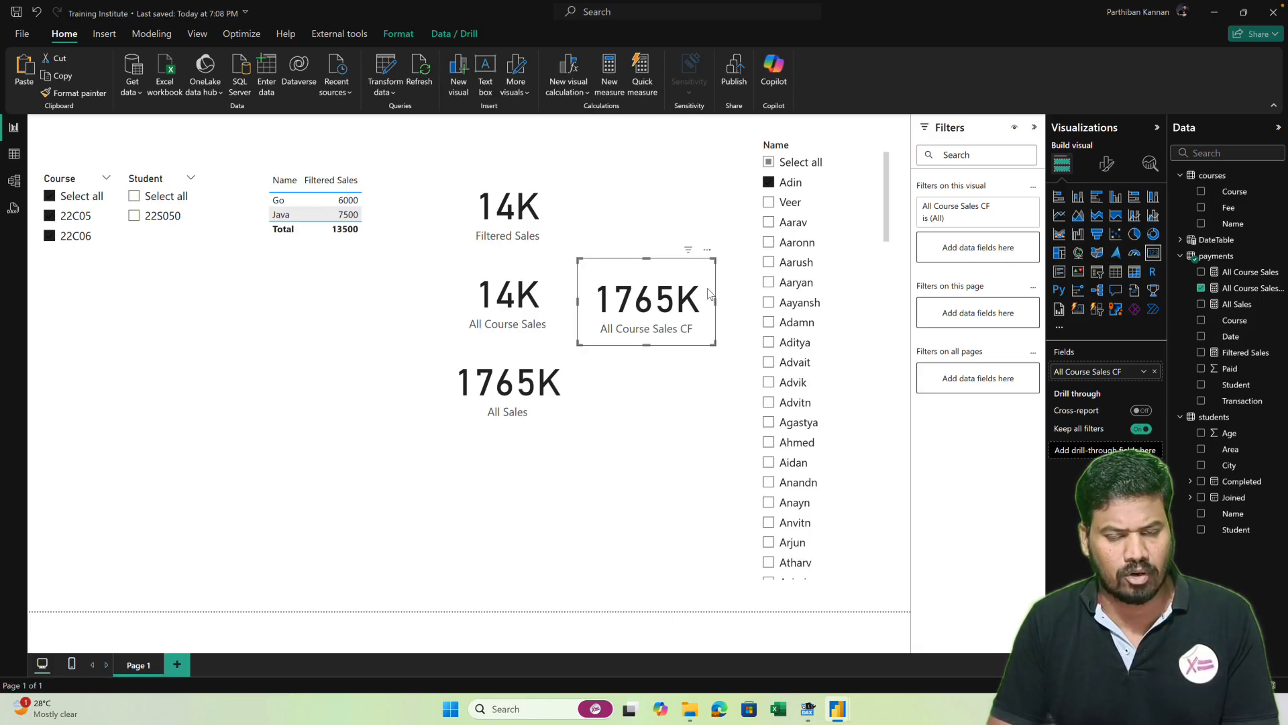
pyautogui.click(658, 420)
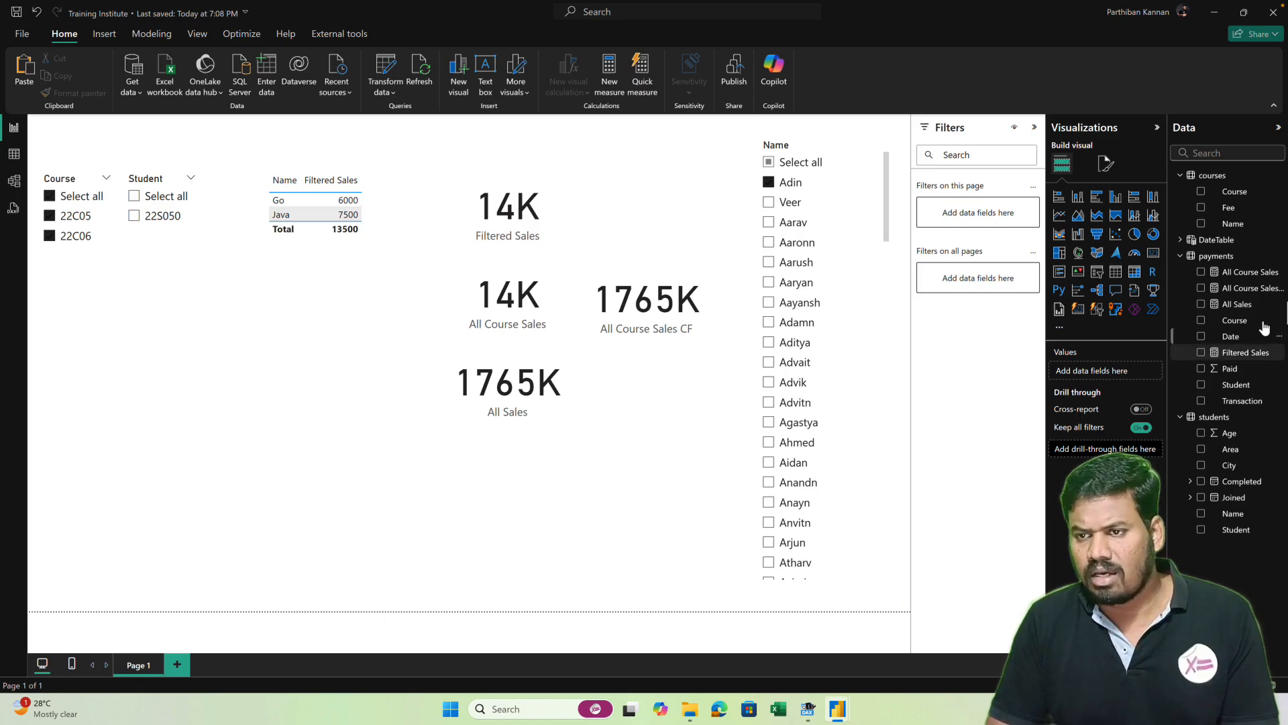
# - Add ALL(payments[Course]) as a further CALCULATE filter in the All Course Sales CF measure and apply the formula
pyautogui.click(1249, 288)
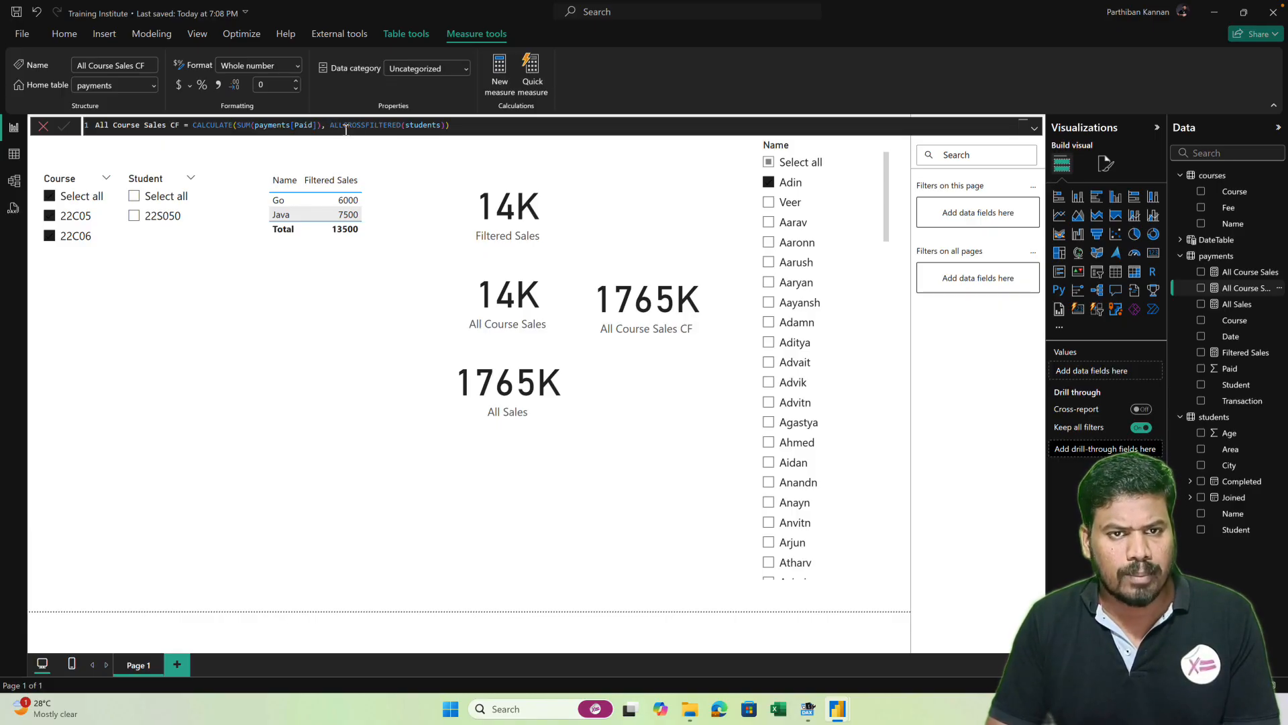
pyautogui.click(444, 124)
pyautogui.write(', ALL')
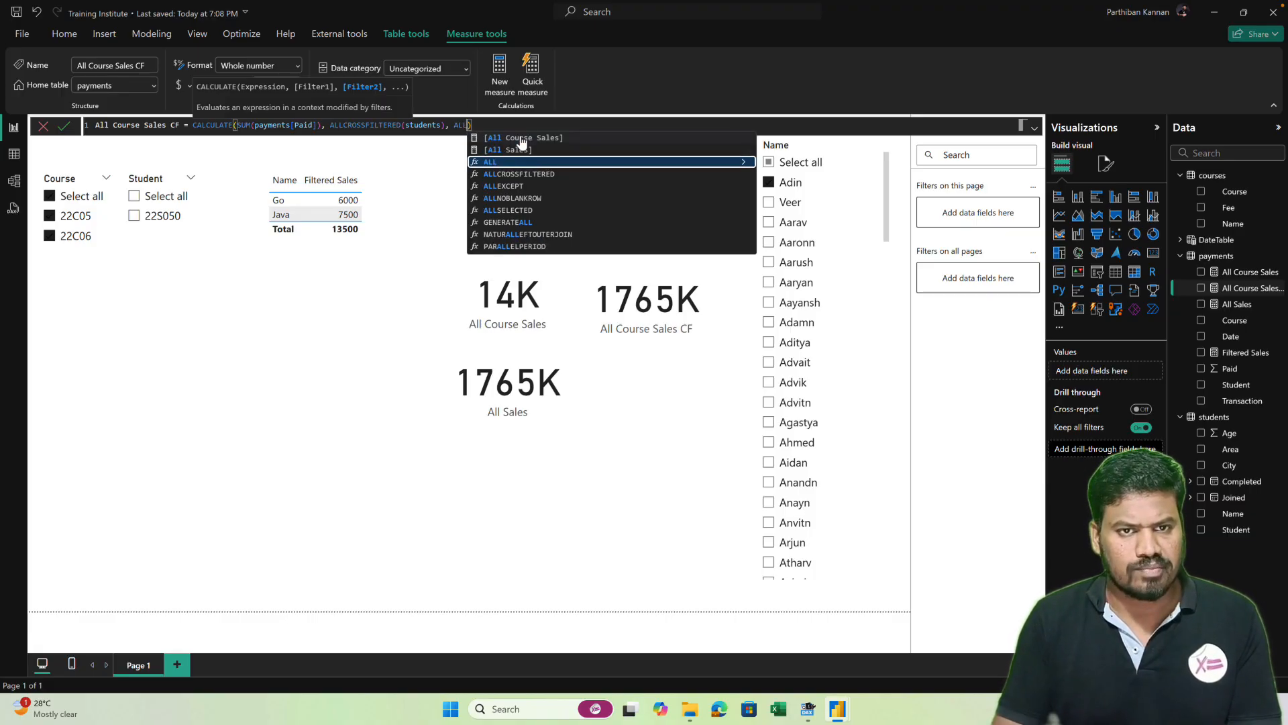
pyautogui.write('(PAY')
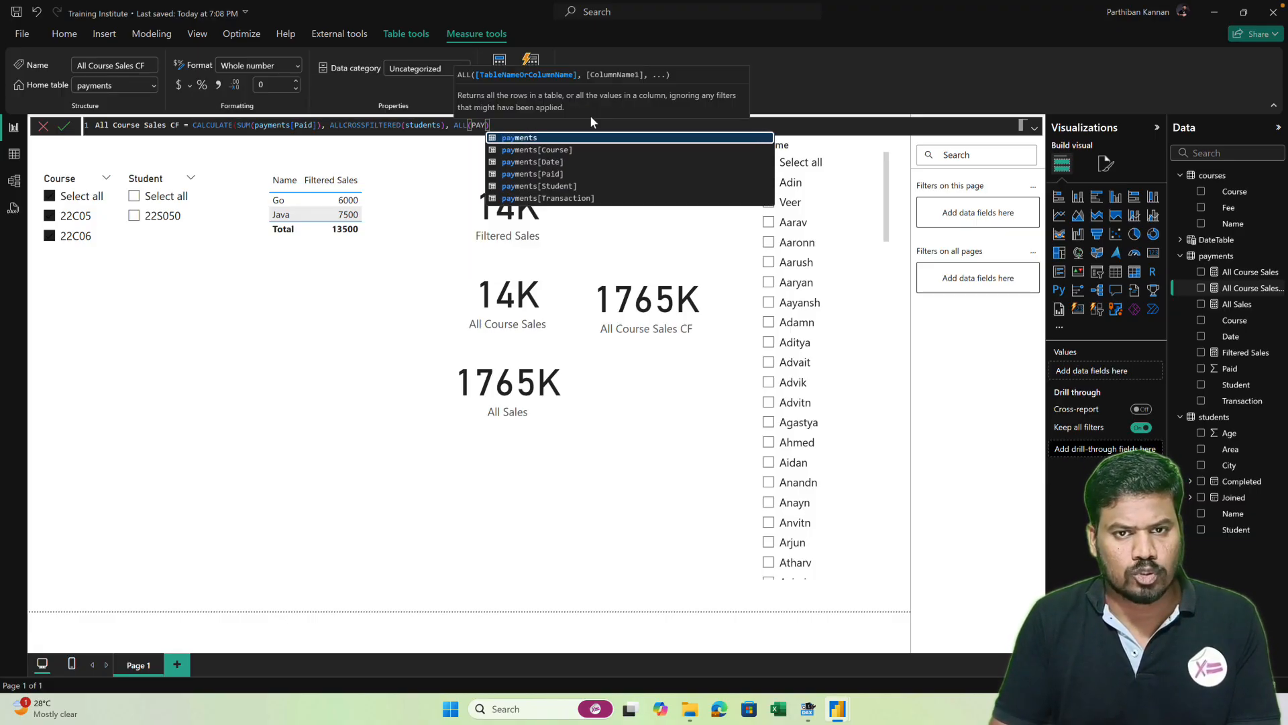
pyautogui.press('Tab')
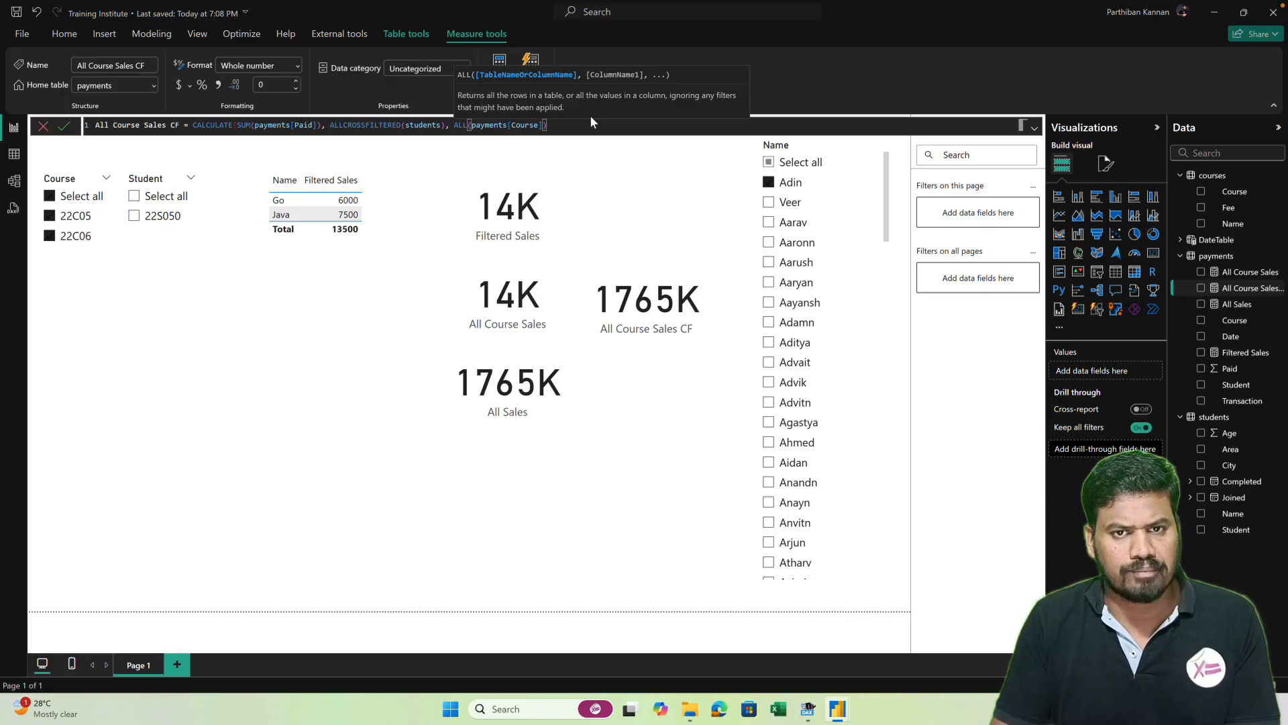
pyautogui.press('Return')
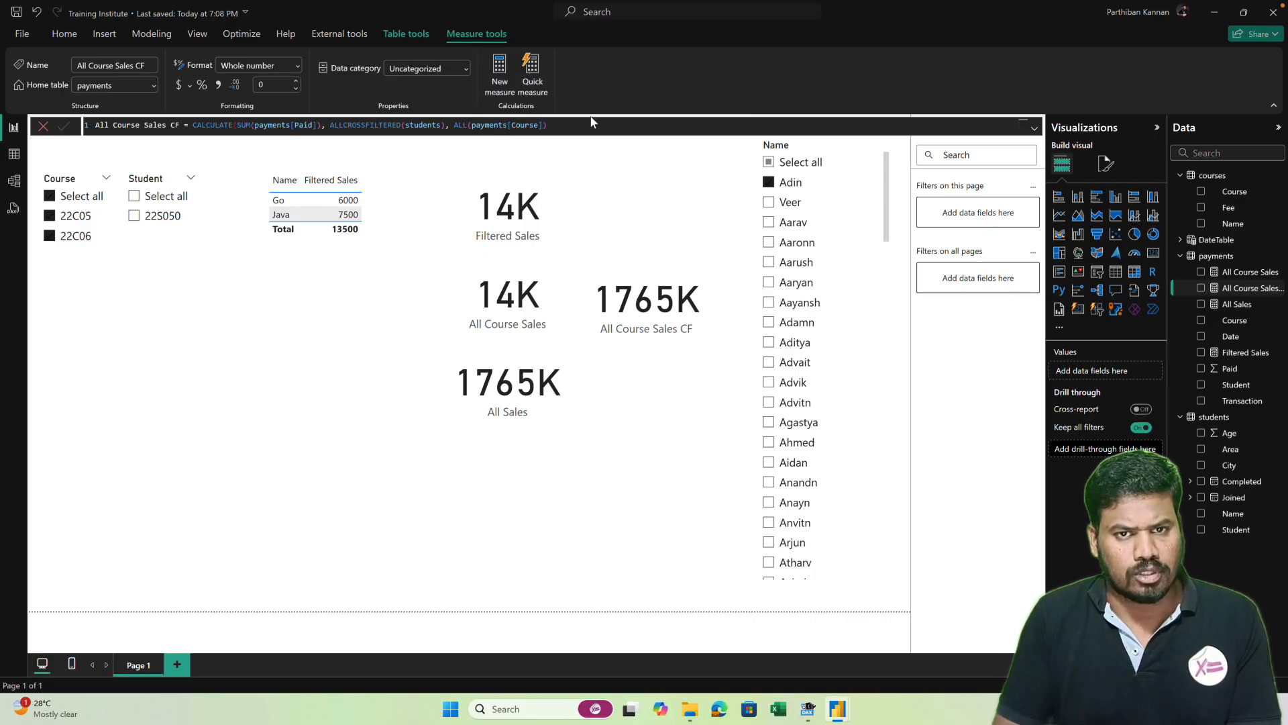
# - Complete the All Course Sales CF formula with its closing parenthesis and clear all selections in the Name, Student and Course slicers
pyautogui.click(591, 123)
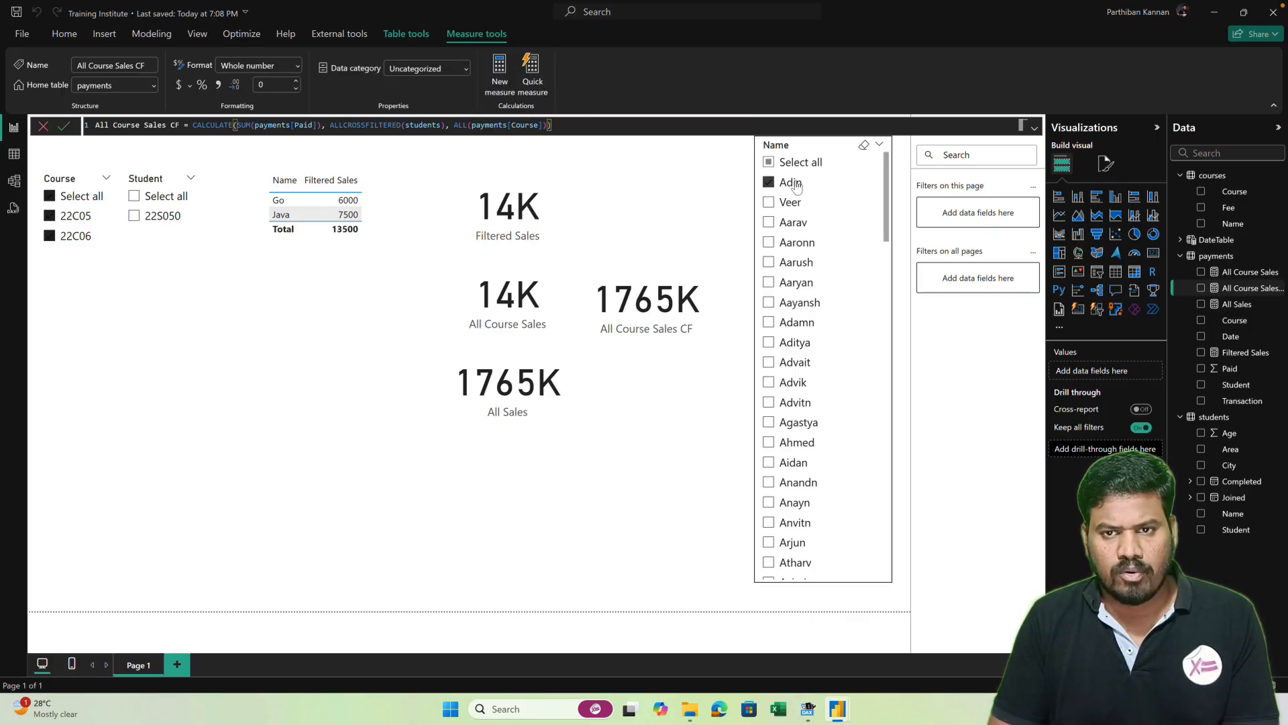
pyautogui.click(772, 163)
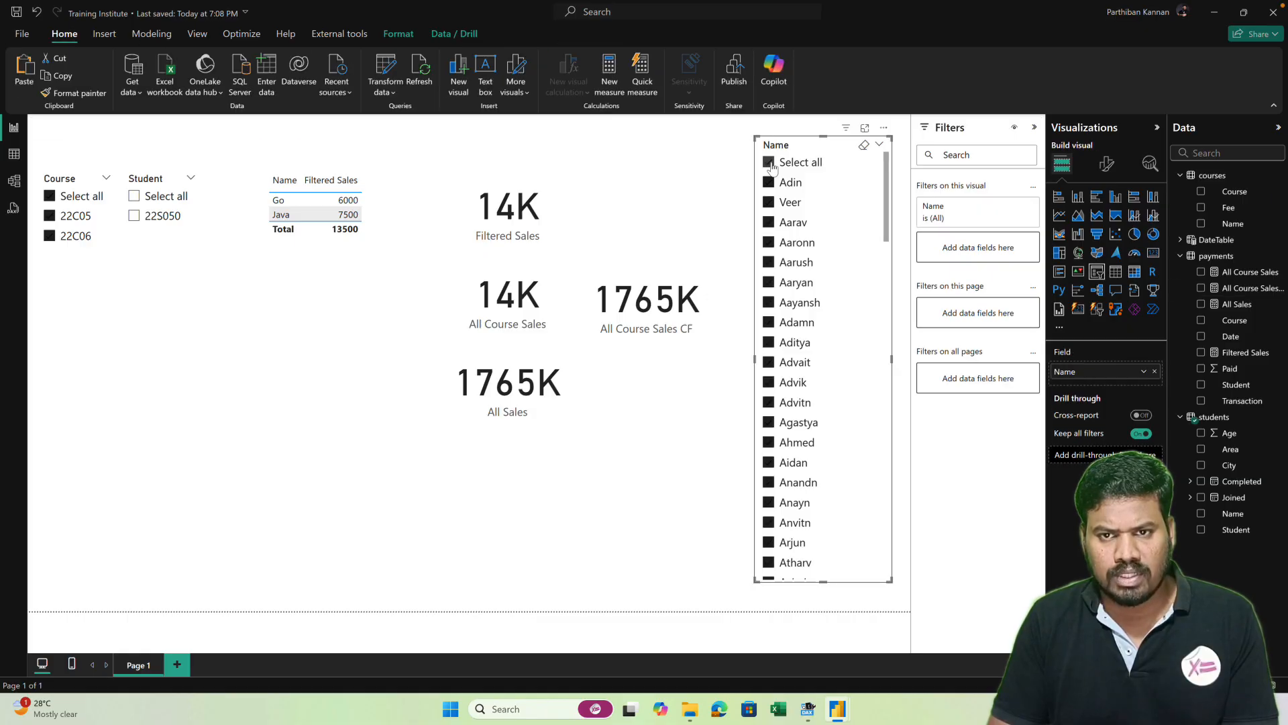
pyautogui.click(136, 199)
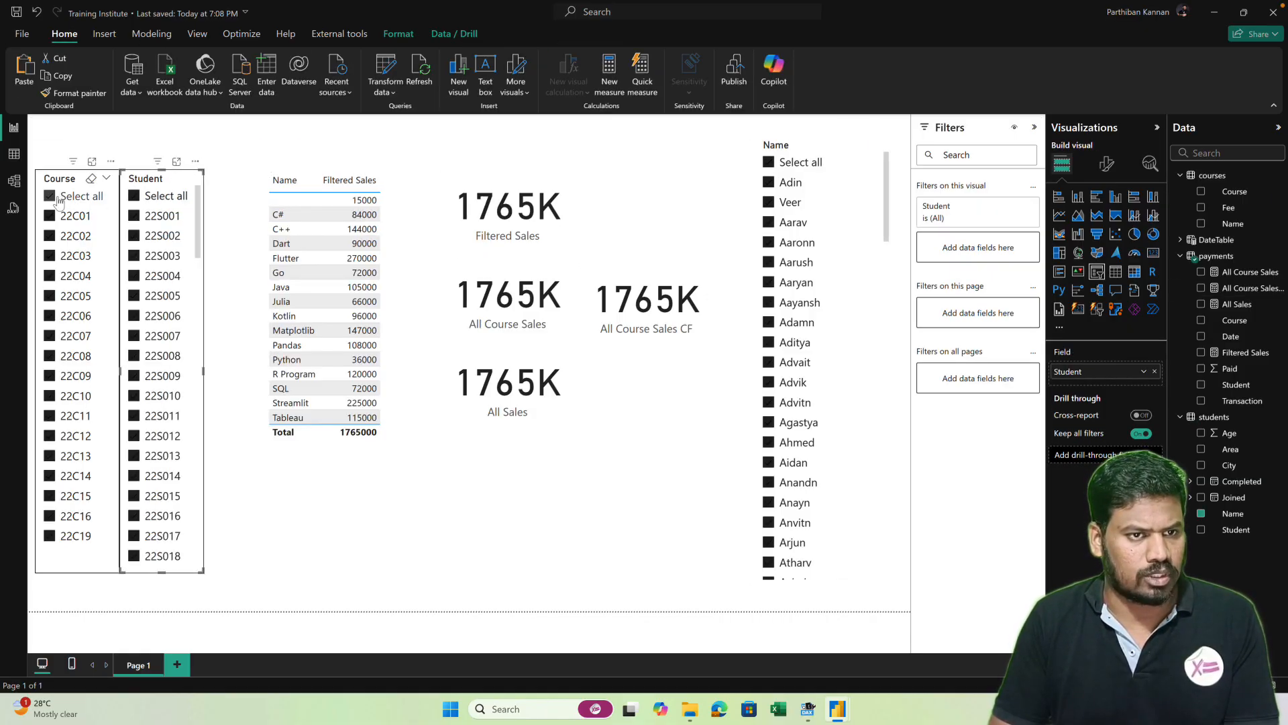
pyautogui.click(50, 198)
pyautogui.click(136, 198)
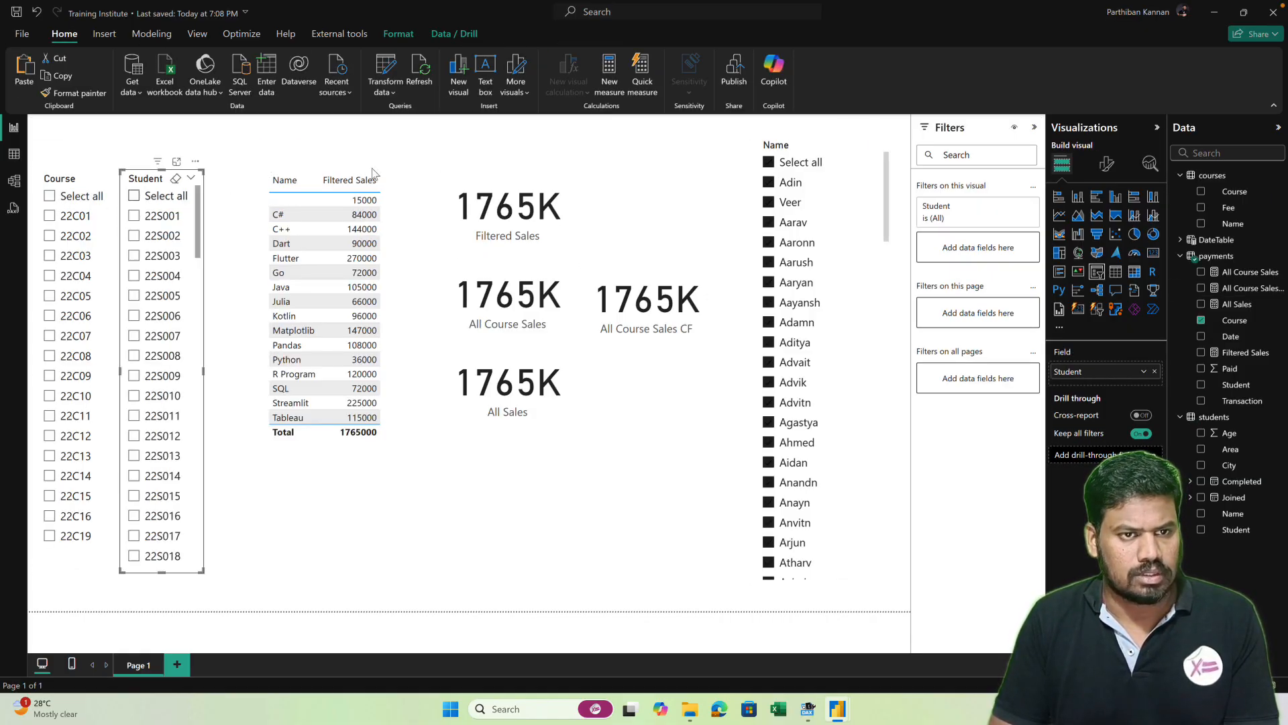
pyautogui.click(770, 164)
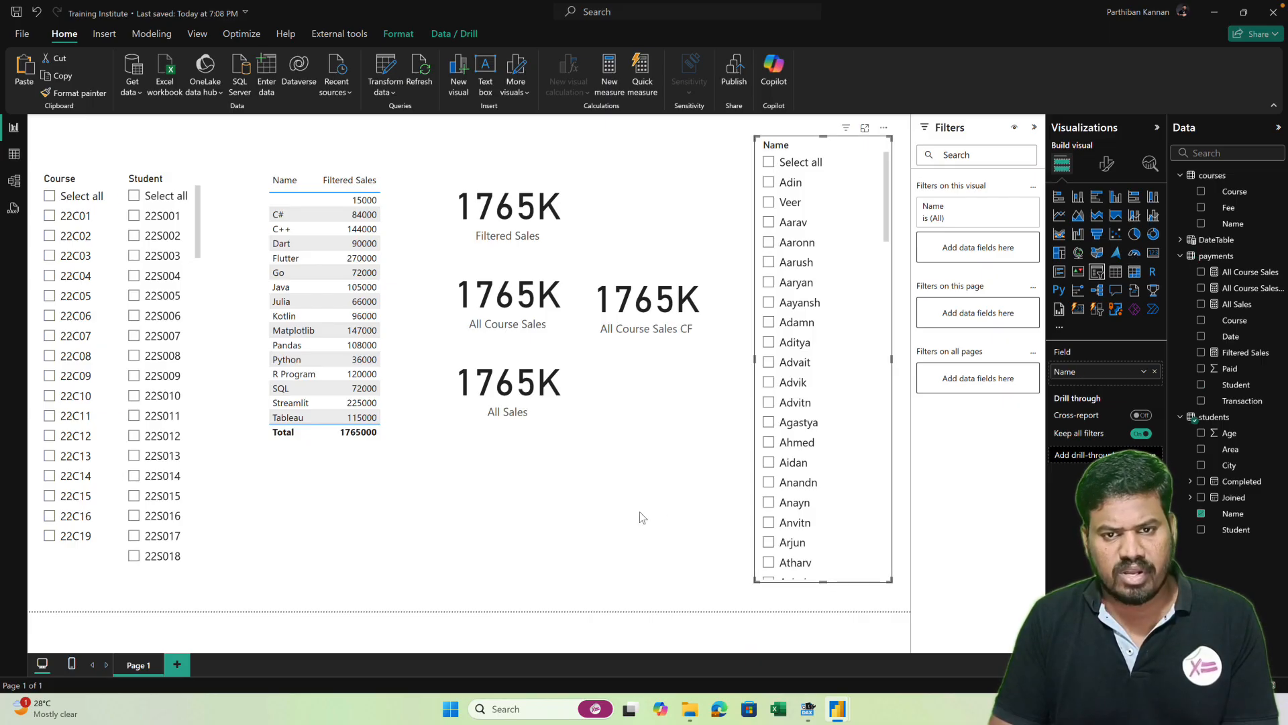
pyautogui.click(641, 516)
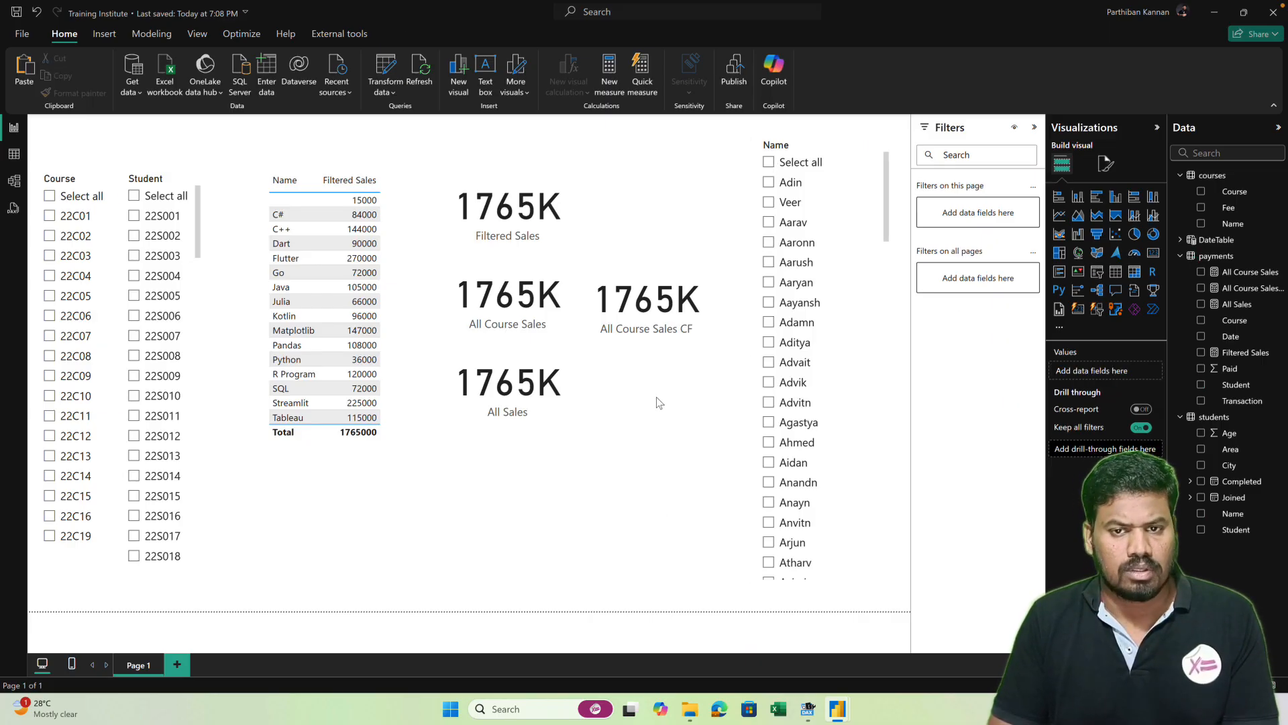
# - Compare the All Course Sales CF card with the other cards under Course 22C01 and the first listed student name
pyautogui.click(652, 270)
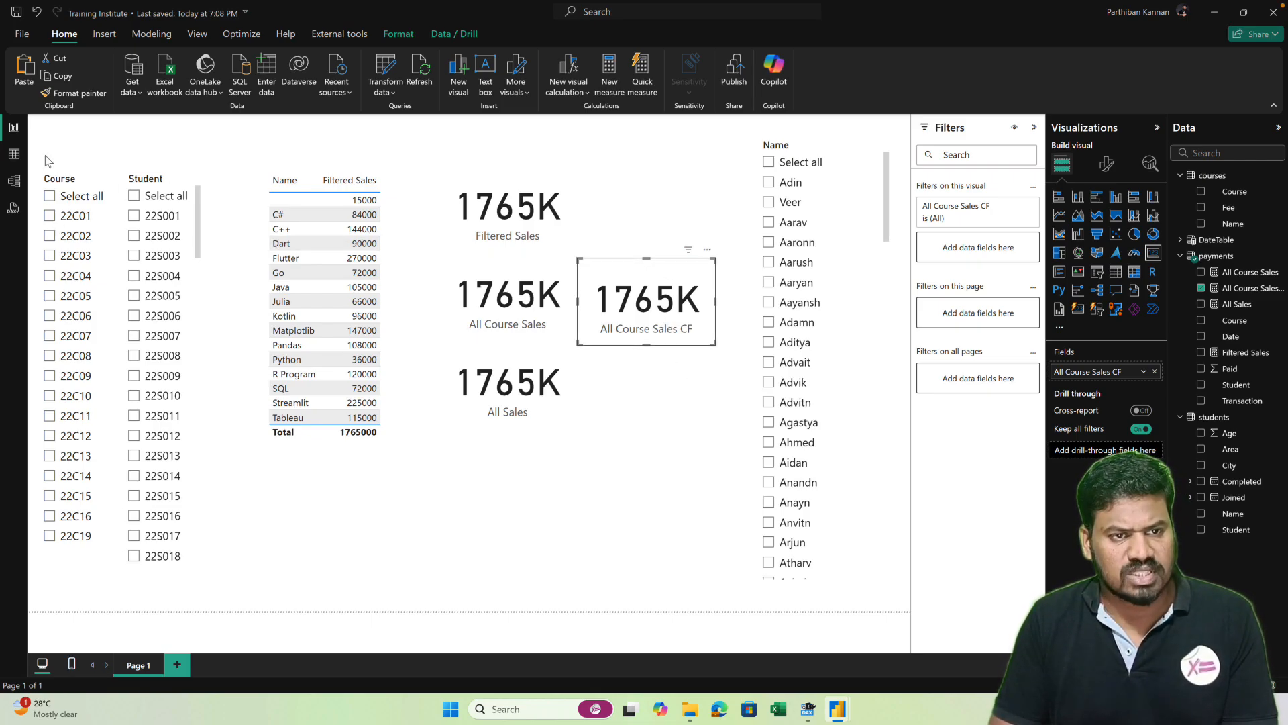
pyautogui.click(51, 217)
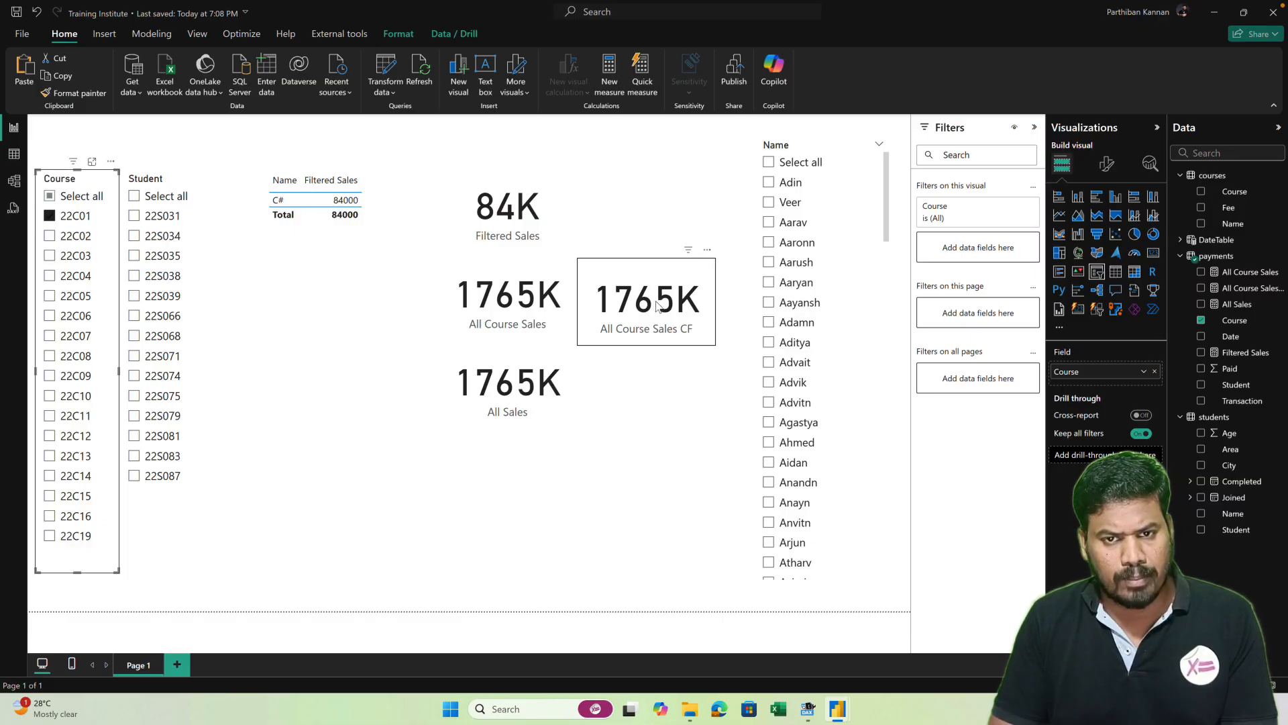
pyautogui.click(769, 184)
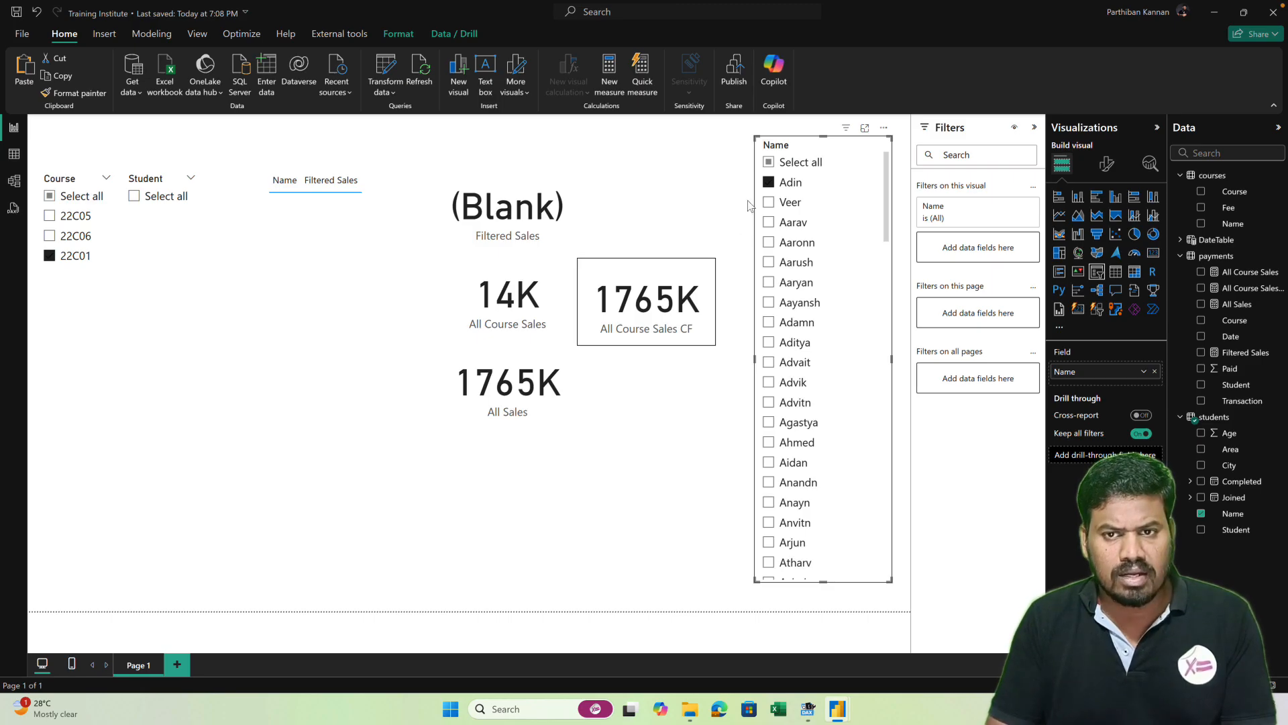
# - Reselect all names in the Name slicer and clear every selection in the Course slicer
pyautogui.click(769, 163)
pyautogui.click(50, 196)
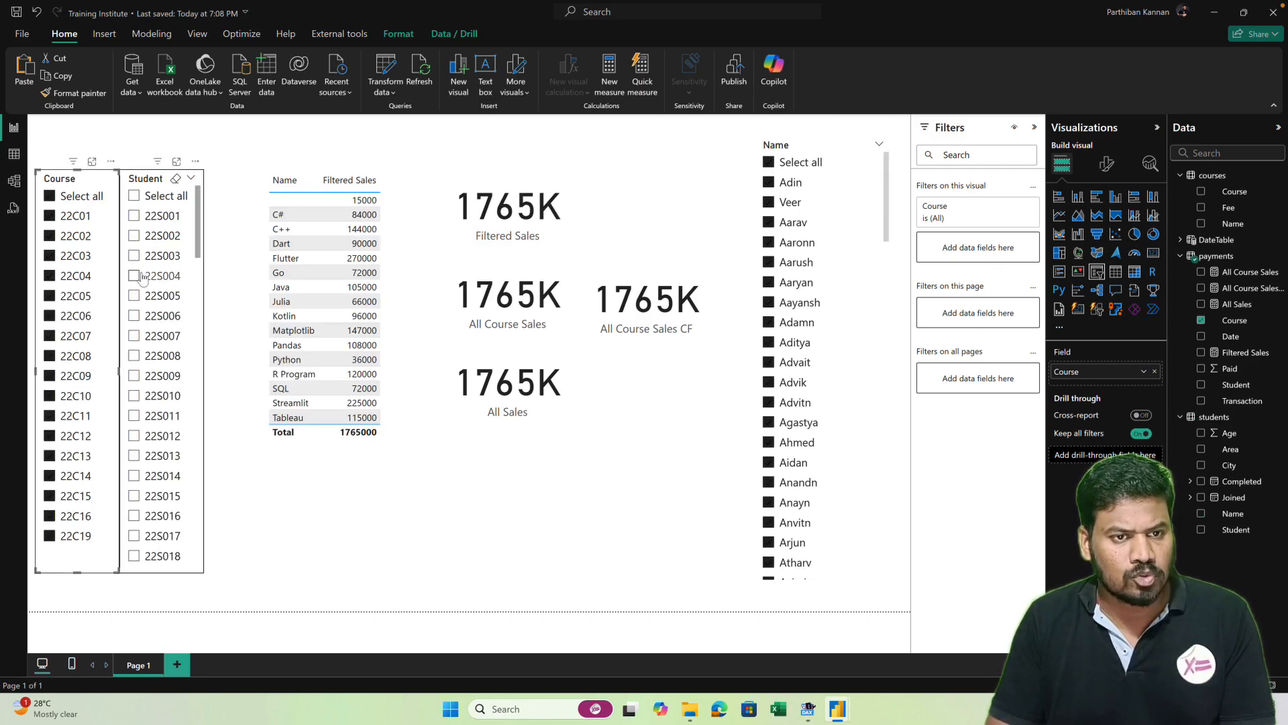
pyautogui.click(50, 196)
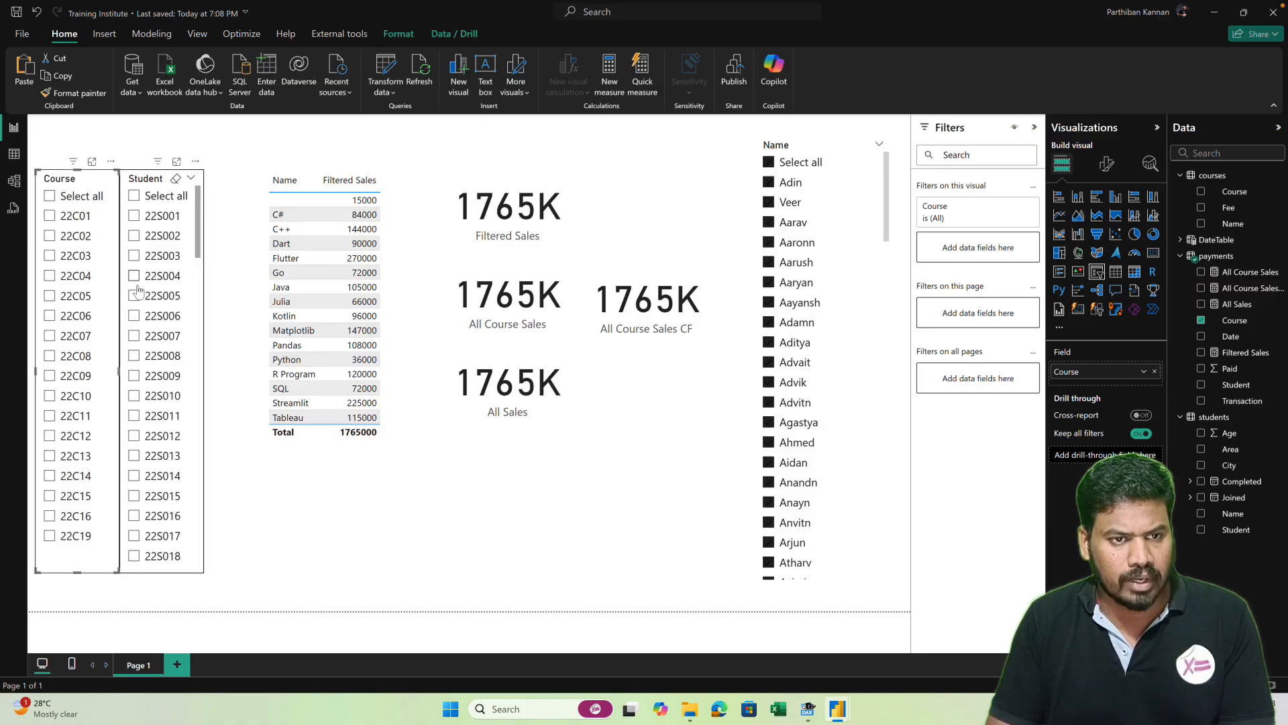
# - Filter the Student slicer to 22S004 and review the All Course Sales CF measure's formula against its card
pyautogui.click(134, 276)
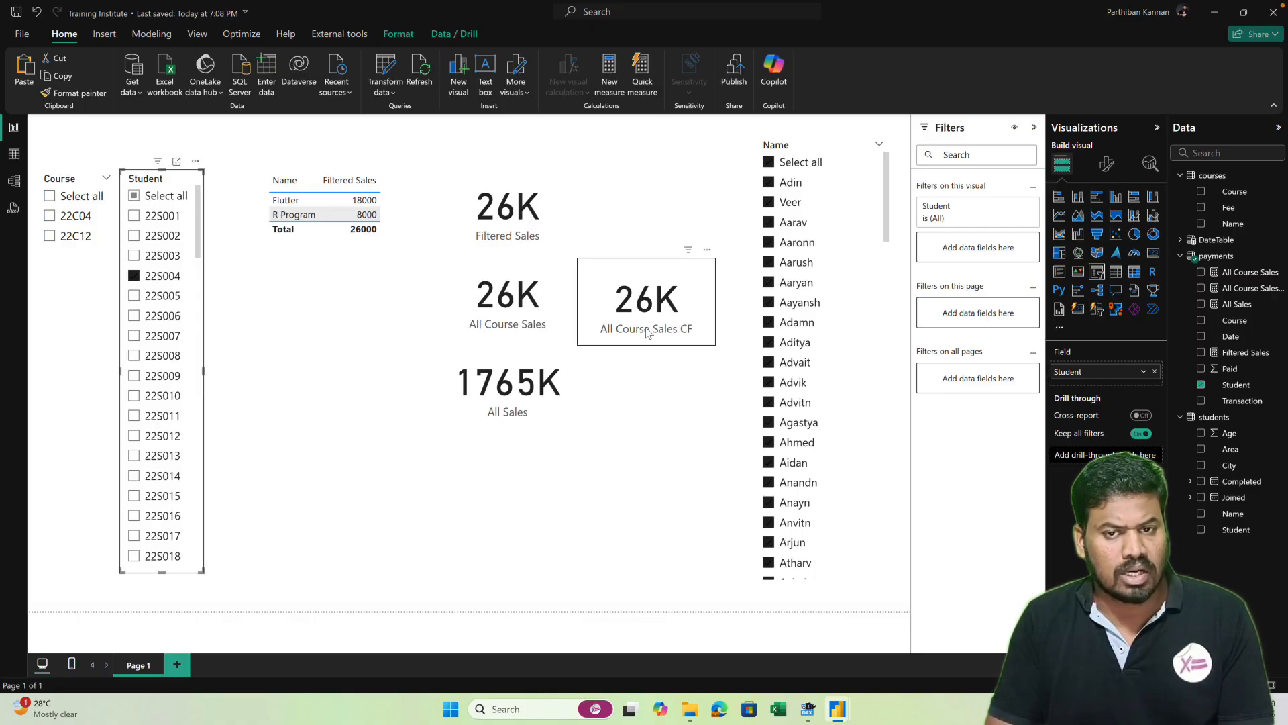
pyautogui.click(659, 409)
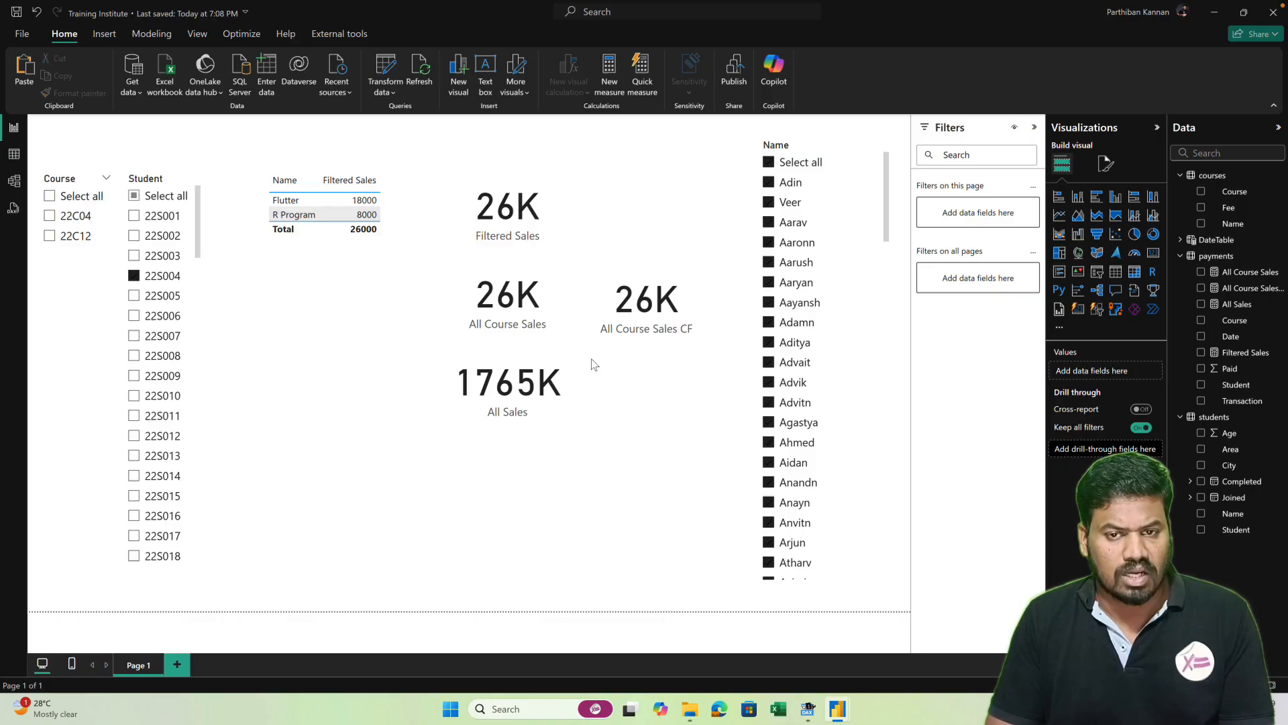
pyautogui.click(696, 310)
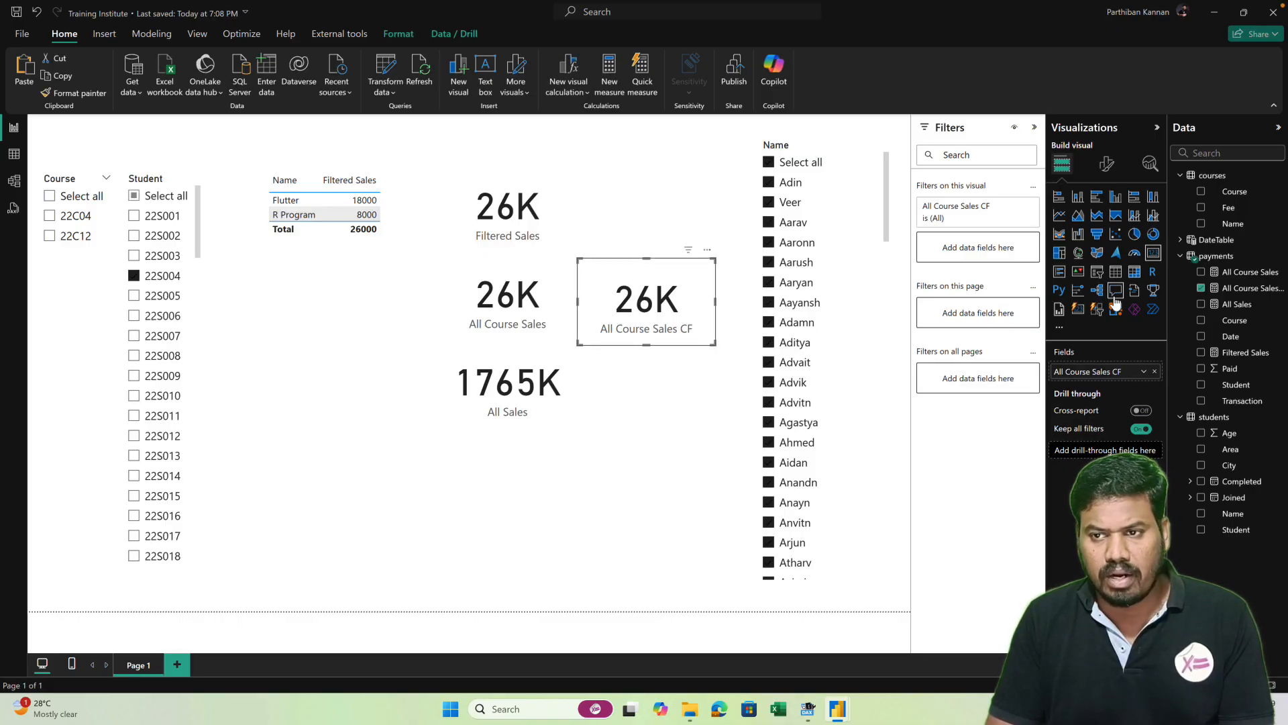
pyautogui.click(1243, 287)
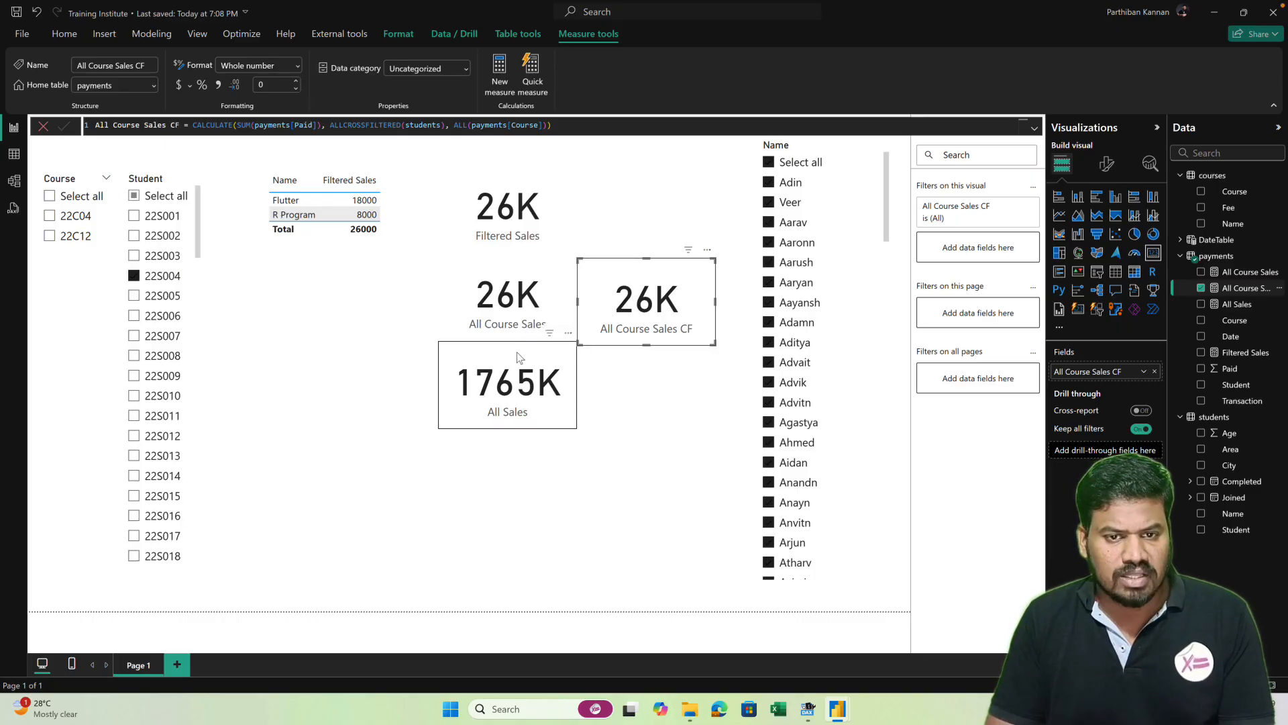
# - Compare the All Sales, Filtered Sales, All Course Sales and All Course Sales CF cards under the student filter
pyautogui.click(498, 354)
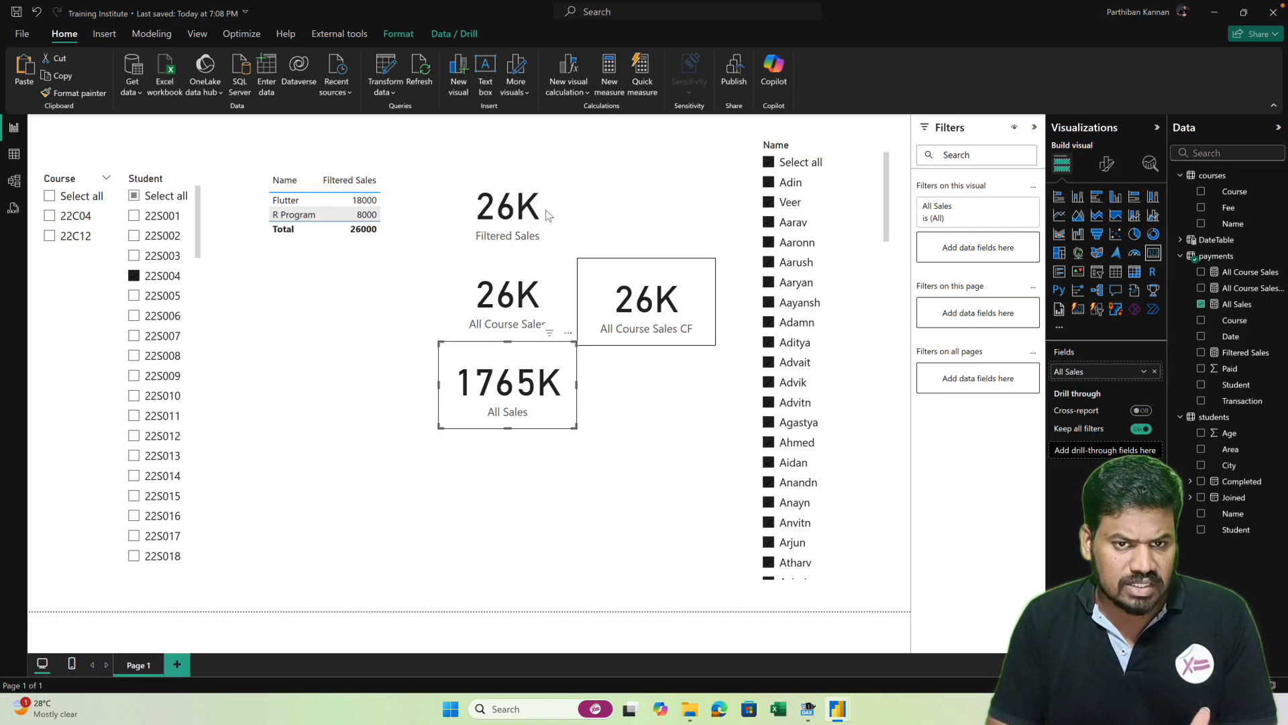
pyautogui.click(562, 212)
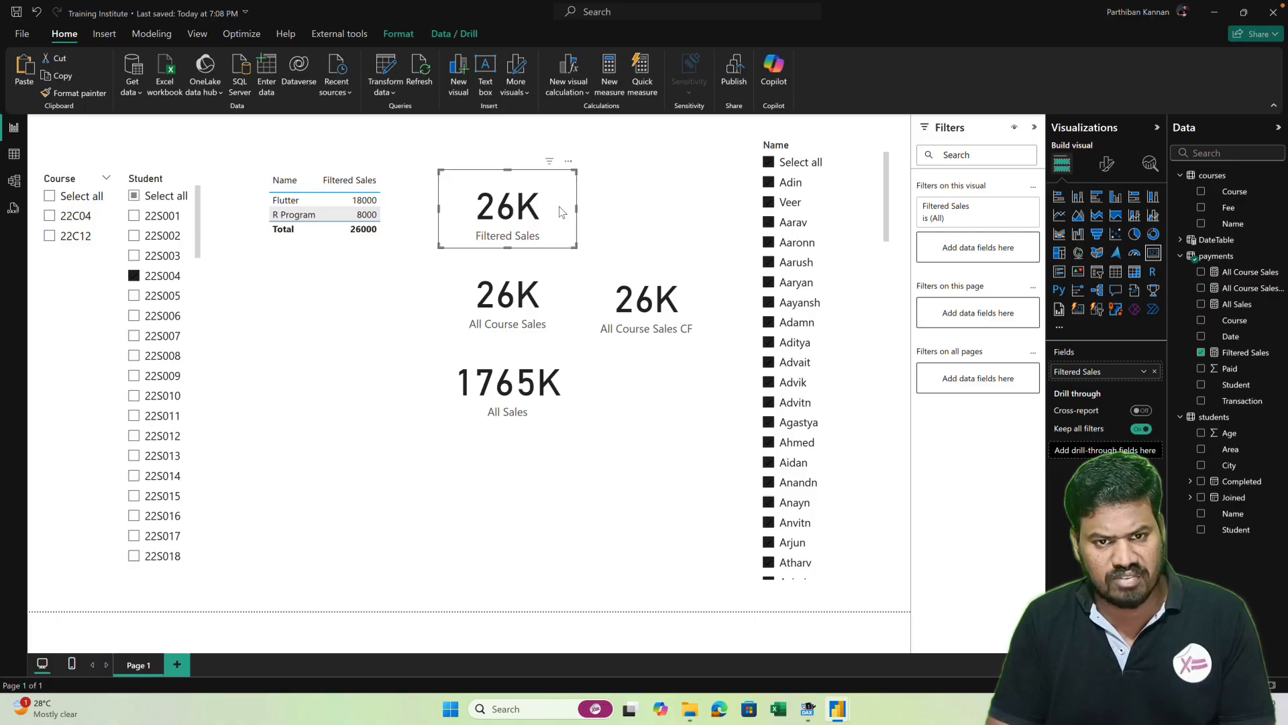
pyautogui.click(555, 310)
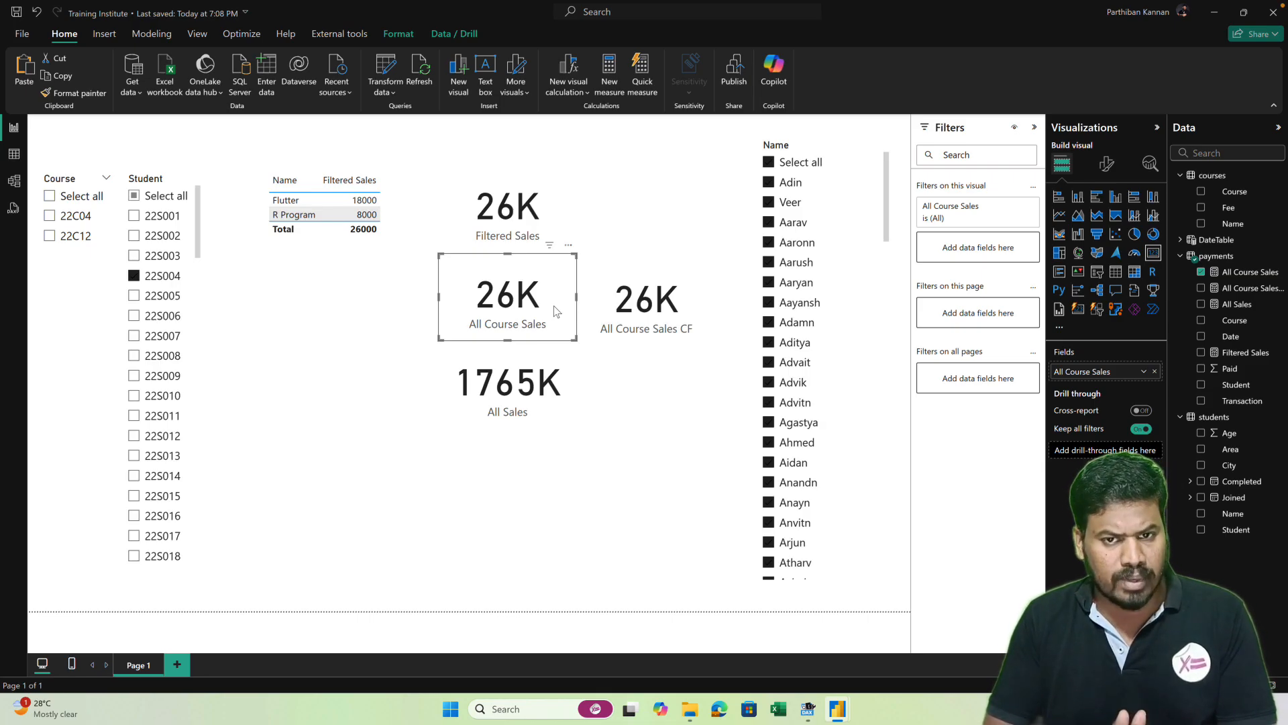
pyautogui.click(651, 287)
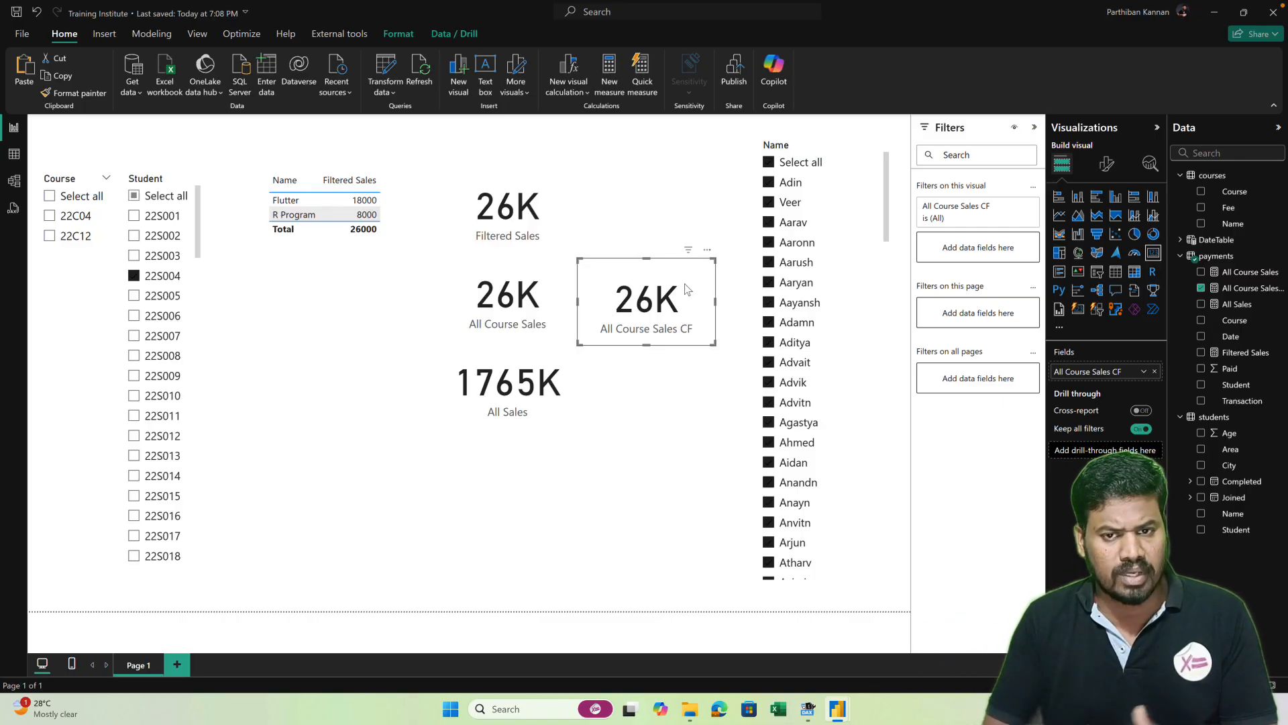
pyautogui.click(532, 365)
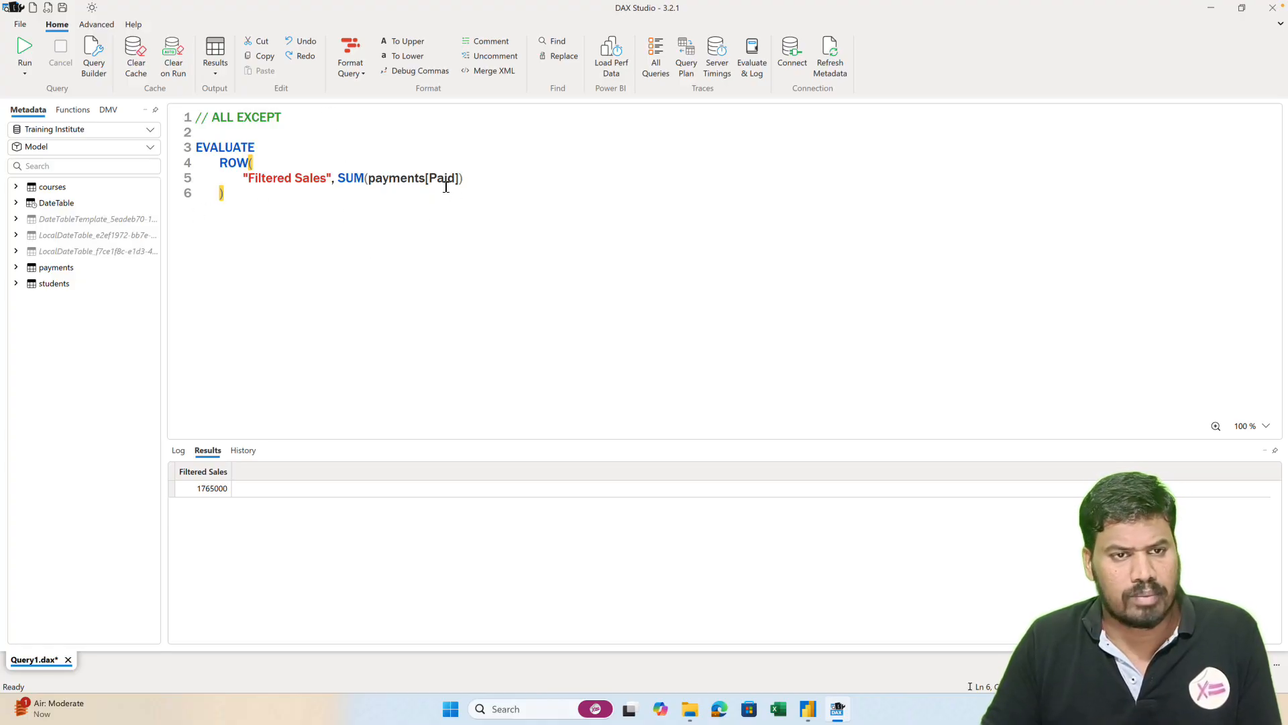
# - In DAX Studio, add a second column named "Sales By Course" to the ROW function after the Filtered Sales expression
pyautogui.click(499, 176)
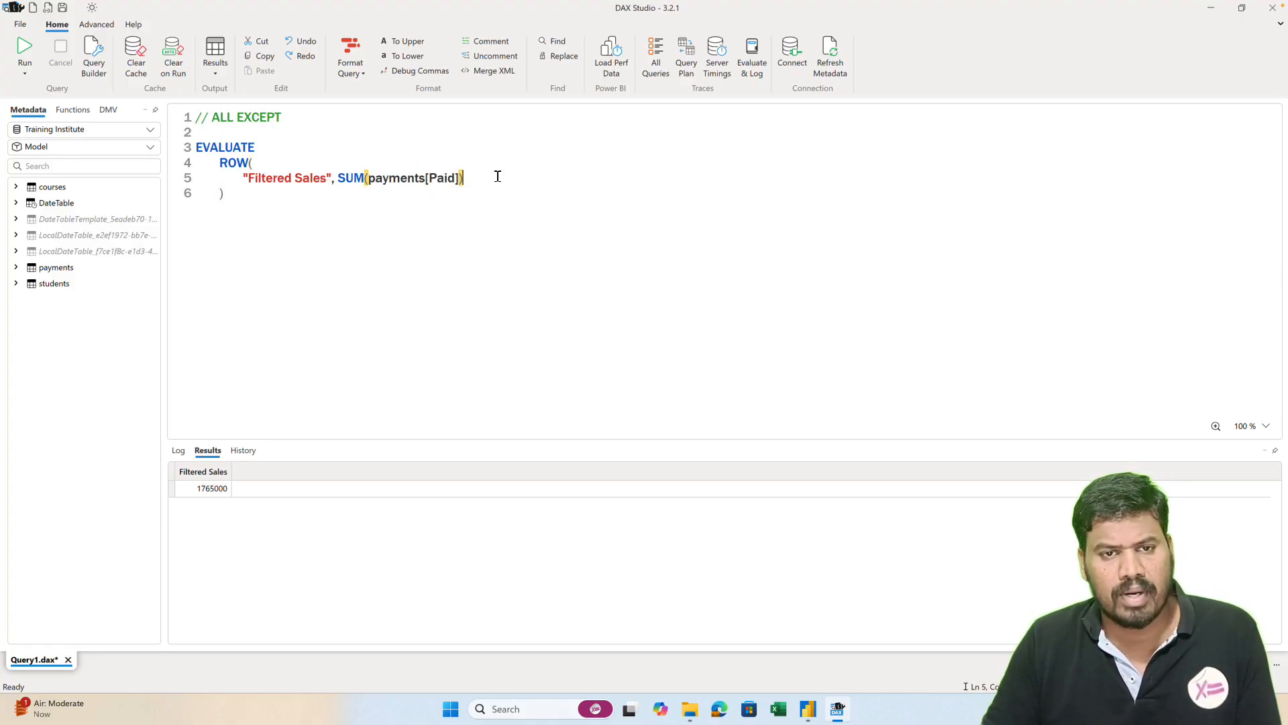
pyautogui.write(',')
pyautogui.press('Return')
pyautogui.write('""')
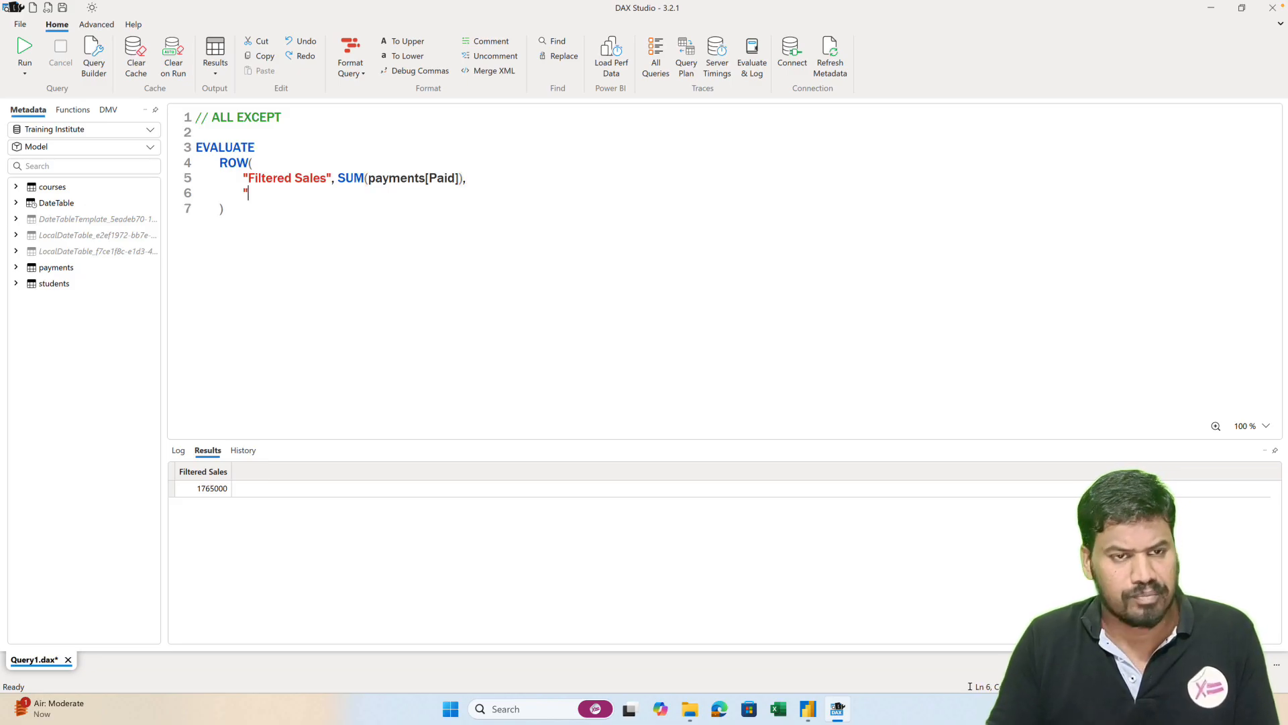
pyautogui.write('Sales By Cour')
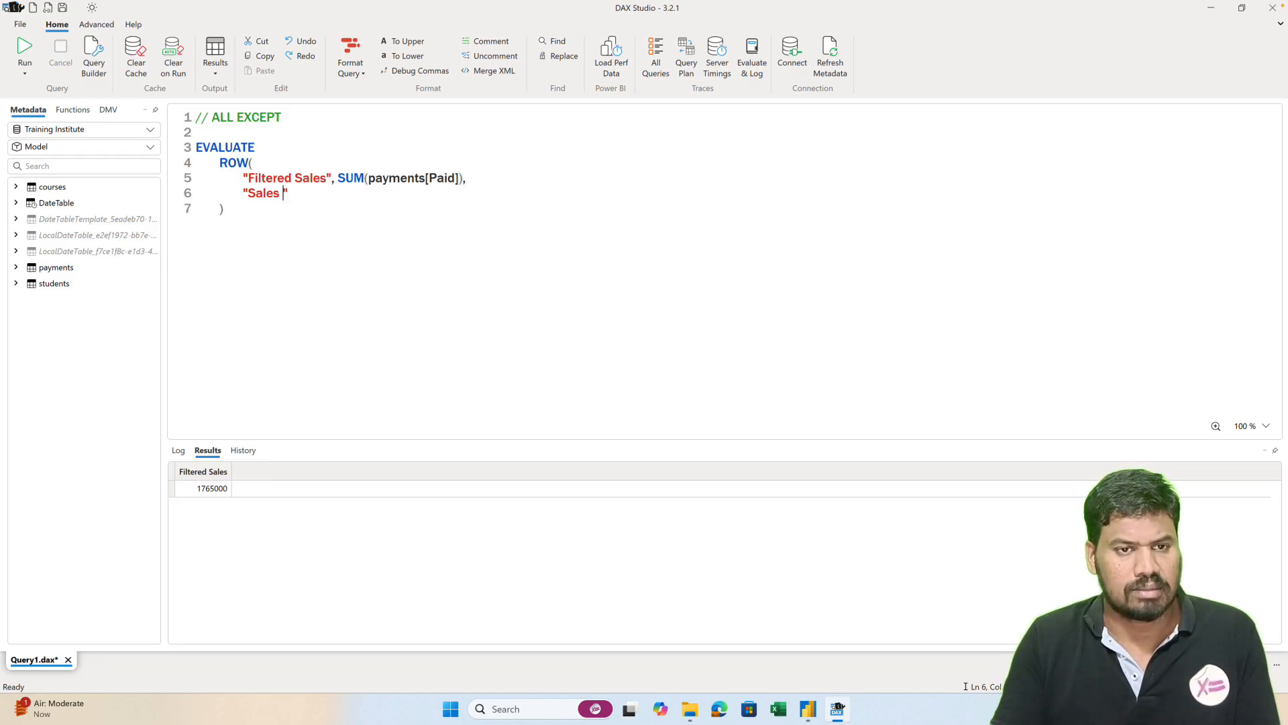
pyautogui.write('se')
pyautogui.press('Right')
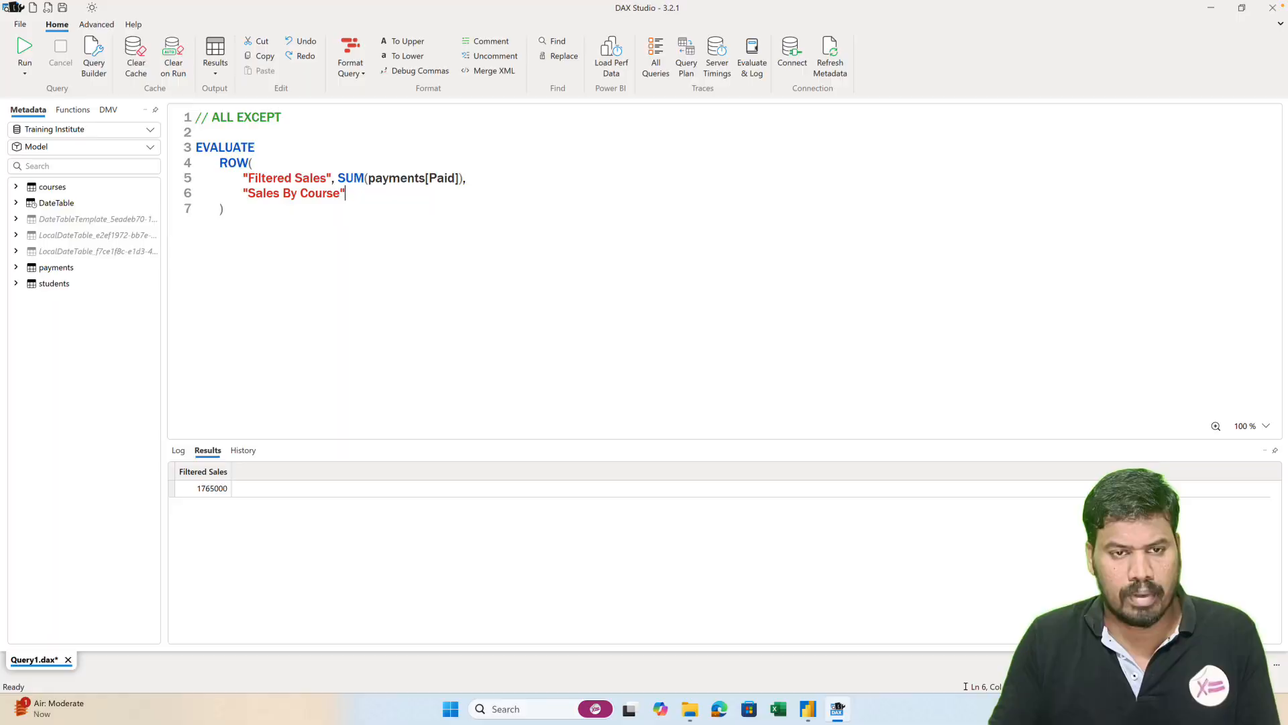
# - Begin the Sales By Course expression as CALCULATE with SUM(payments[Paid]) as its first argument
pyautogui.write(', CALCULATE(')
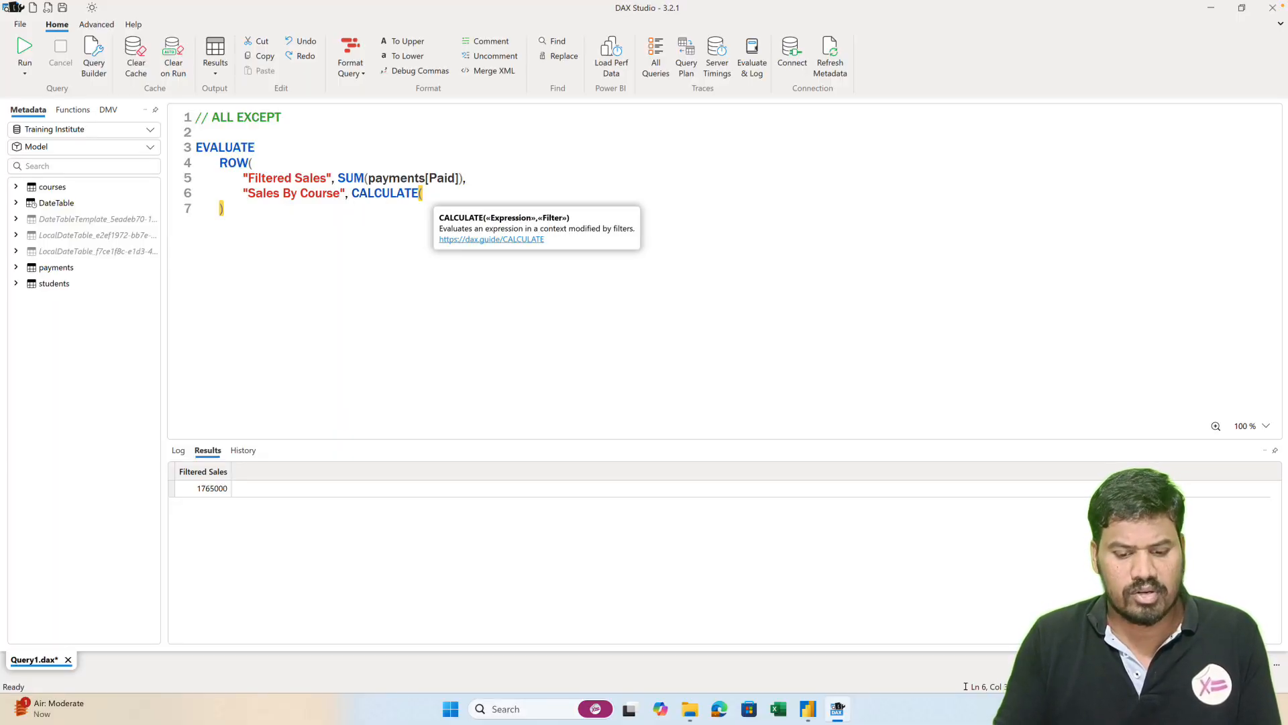
pyautogui.write(' SUM')
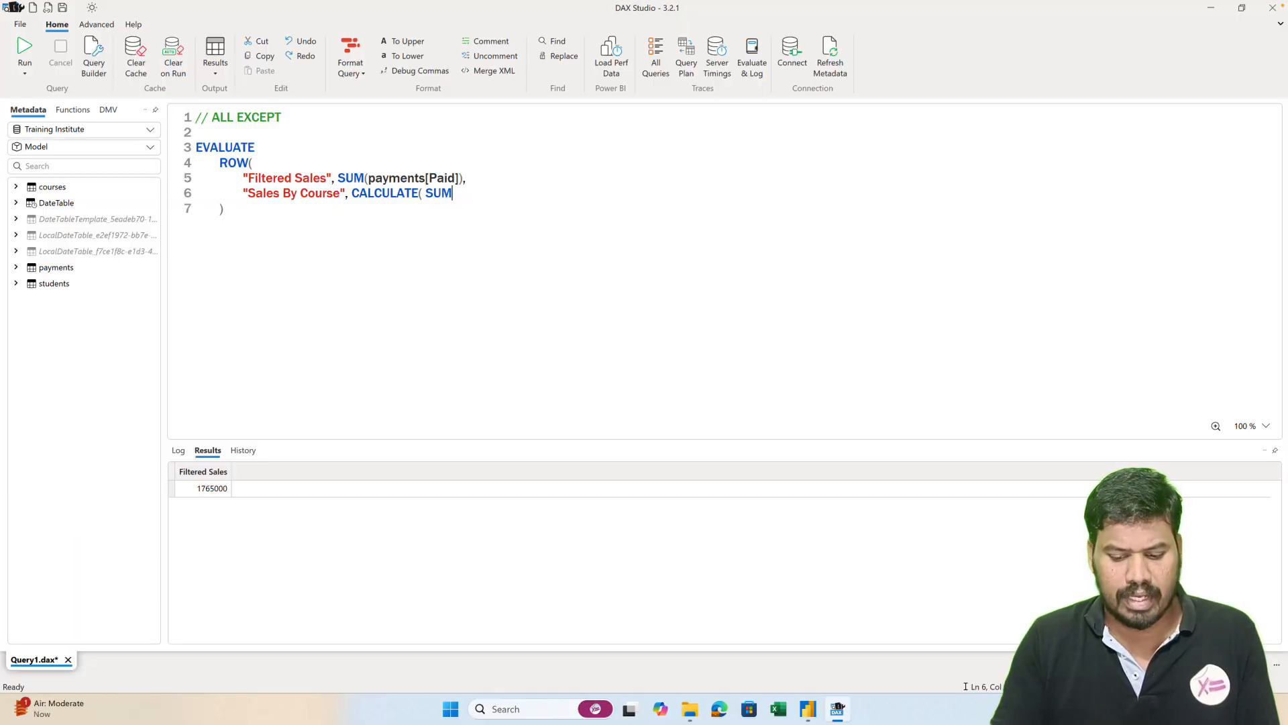
pyautogui.write('(payments')
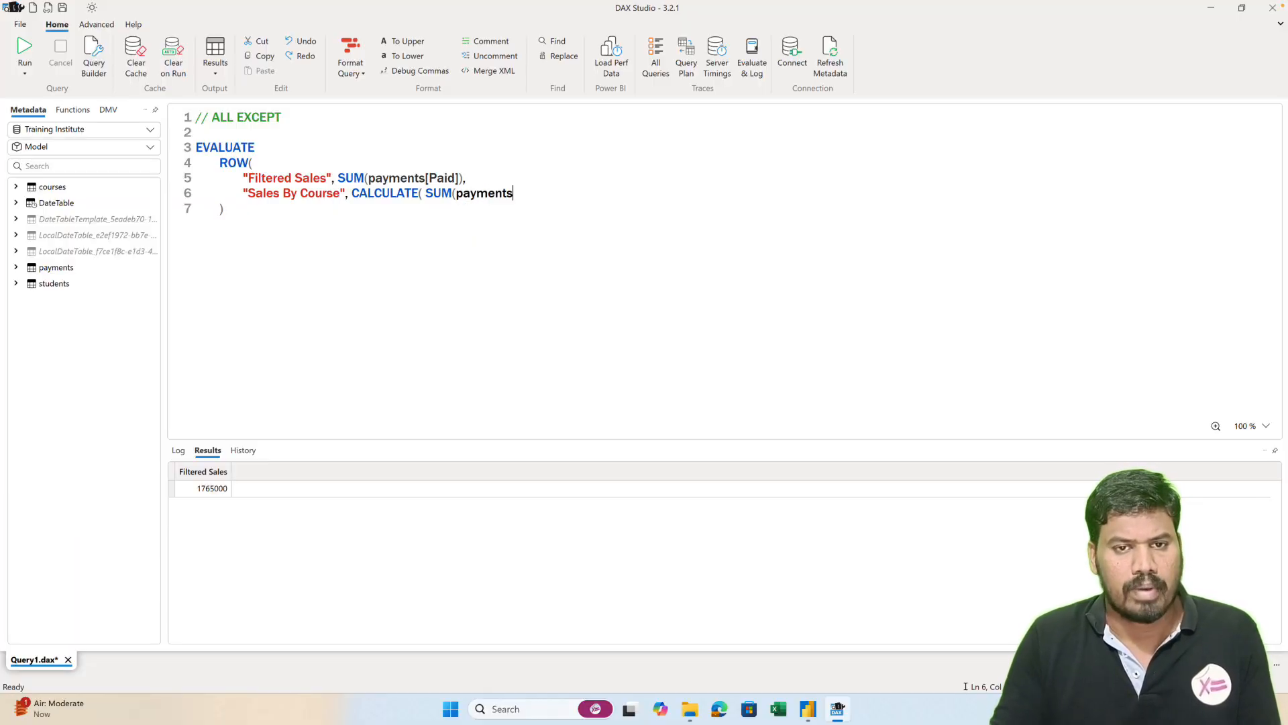
pyautogui.write('[Paid])')
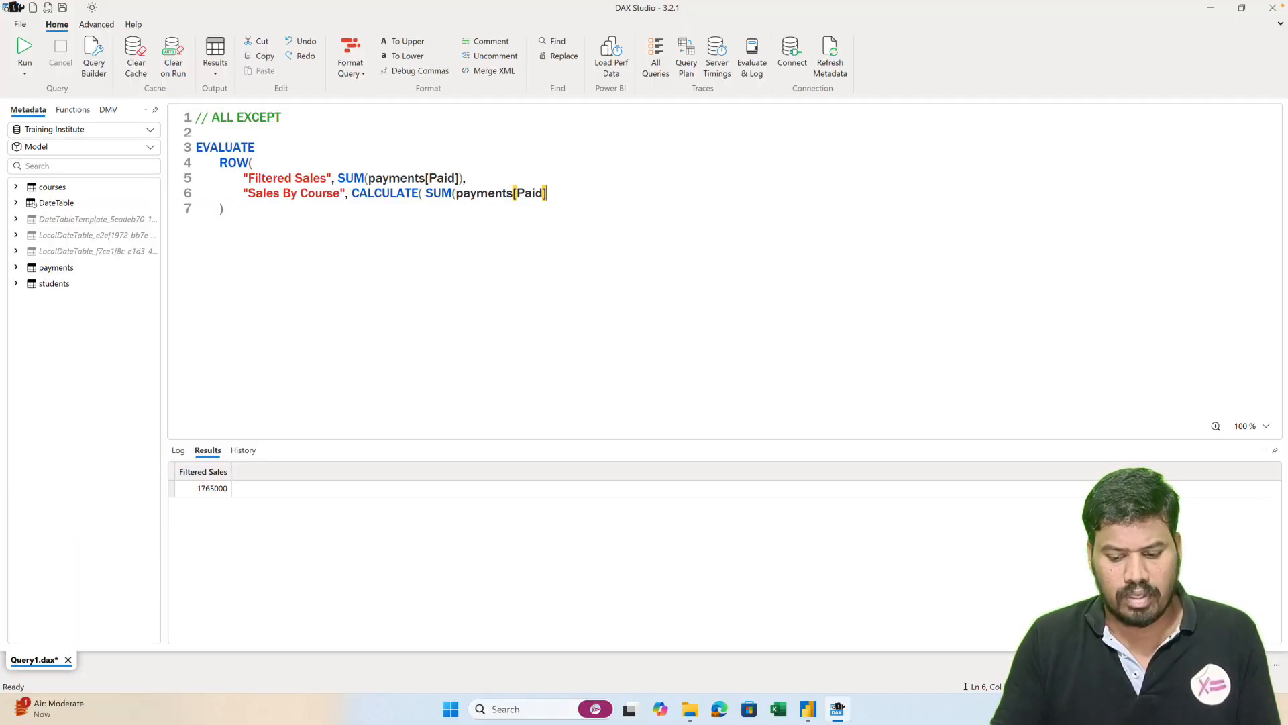
# - Add ALLEXCEPT(payments, payments[Course]) as the CALCULATE filter, close the expression and run the query
pyautogui.write(', ALLEX')
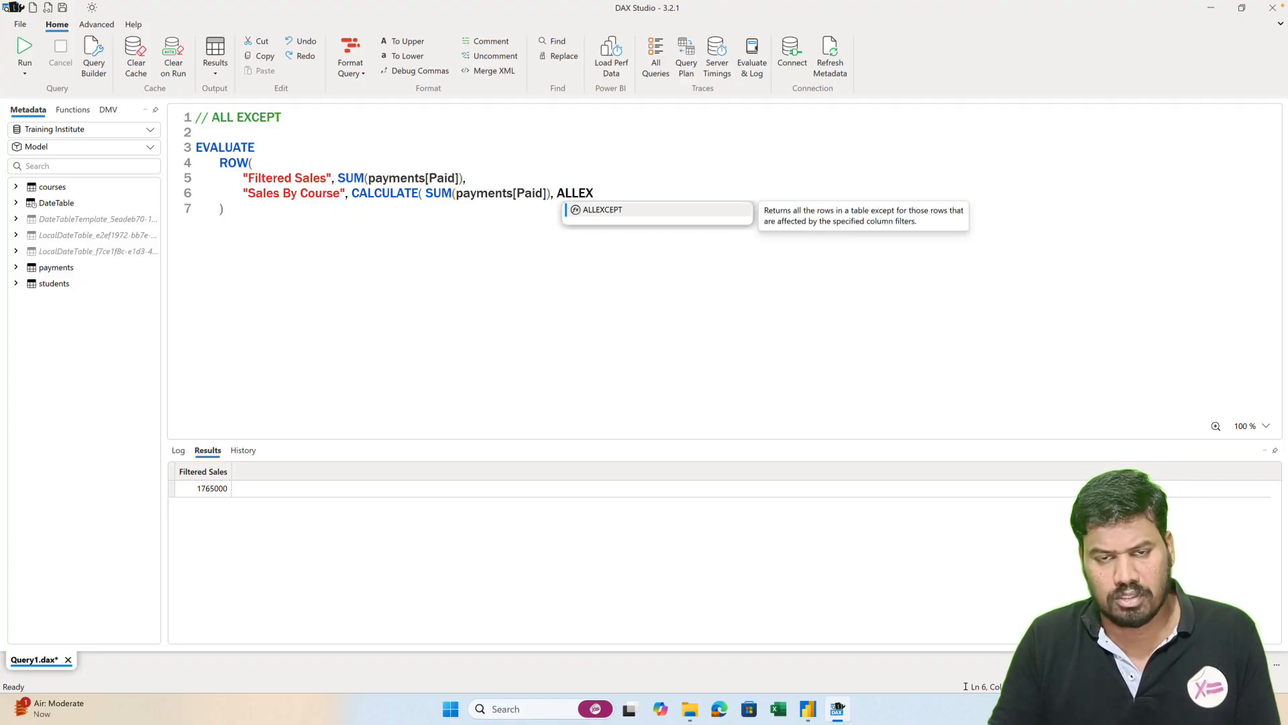
pyautogui.write('CEPT(')
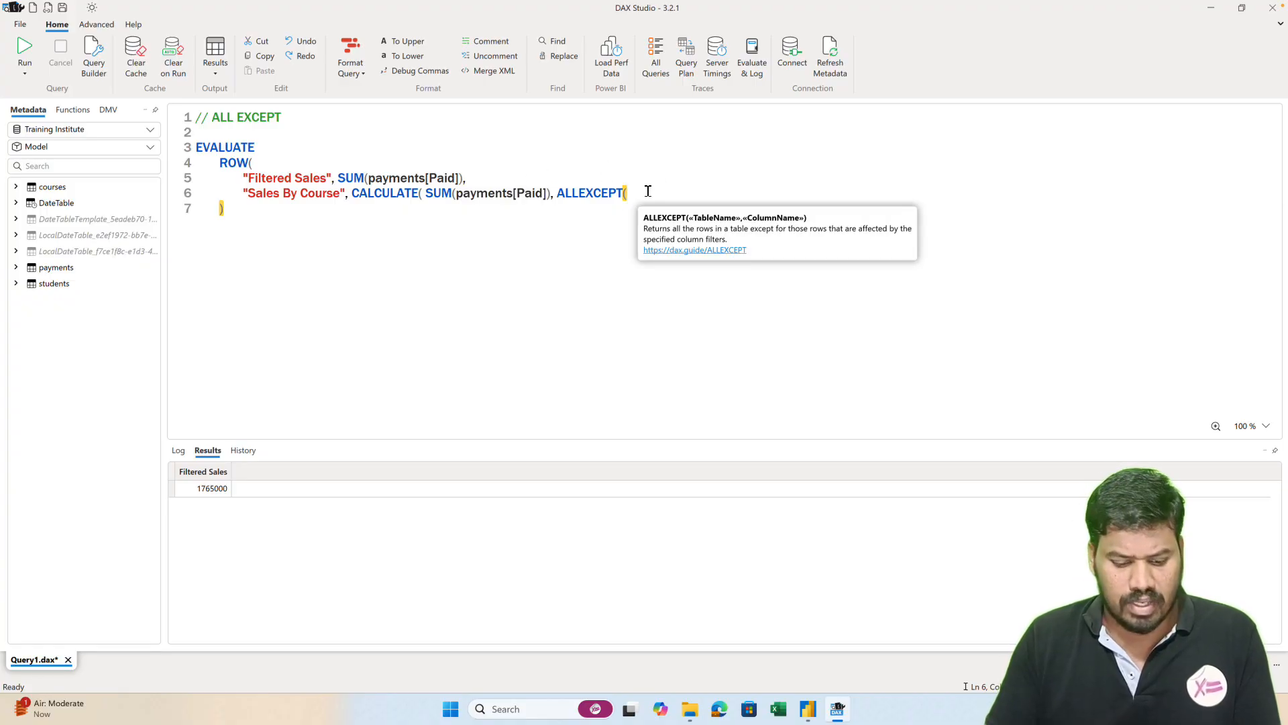
pyautogui.write('payments')
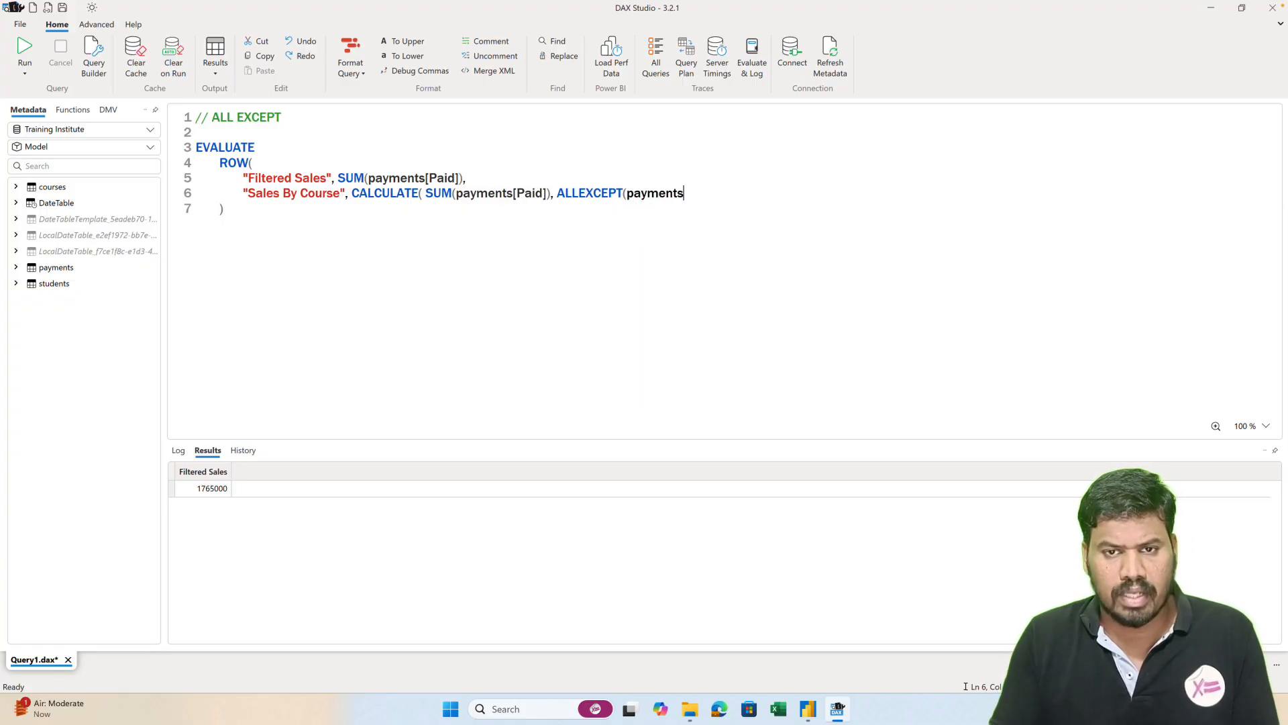
pyautogui.write(', pay')
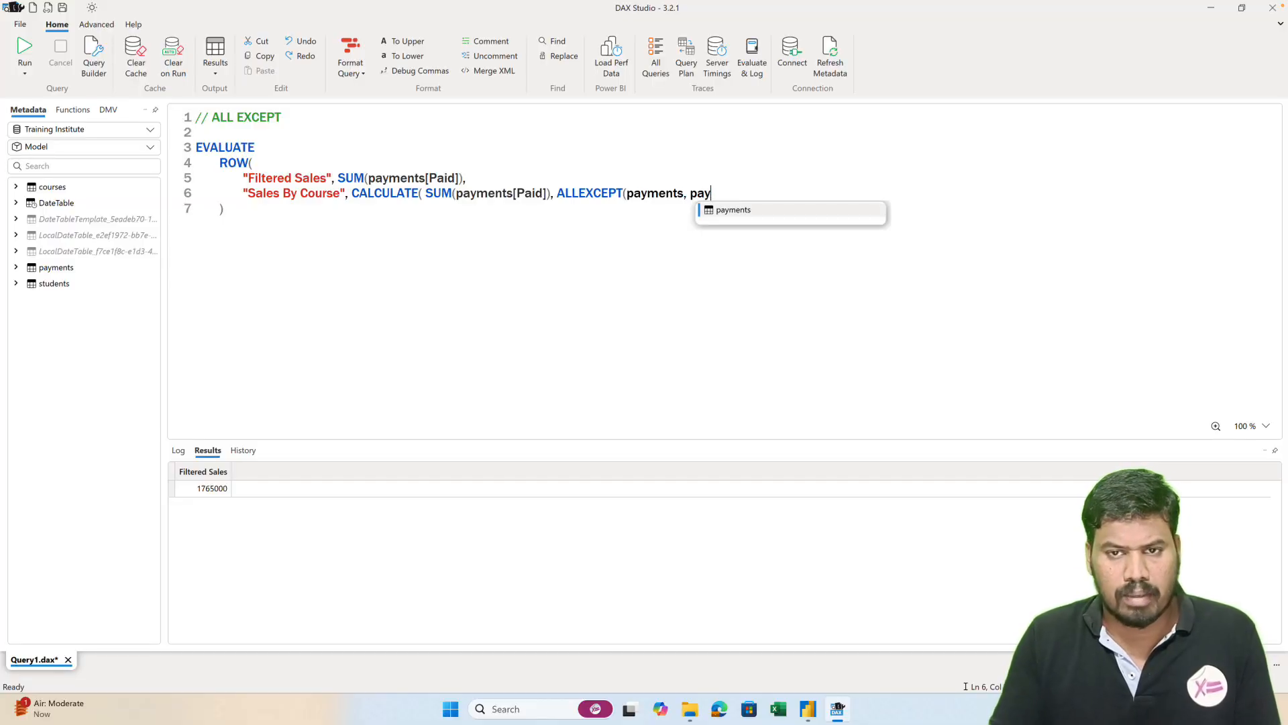
pyautogui.press('Tab')
pyautogui.write('[Cou')
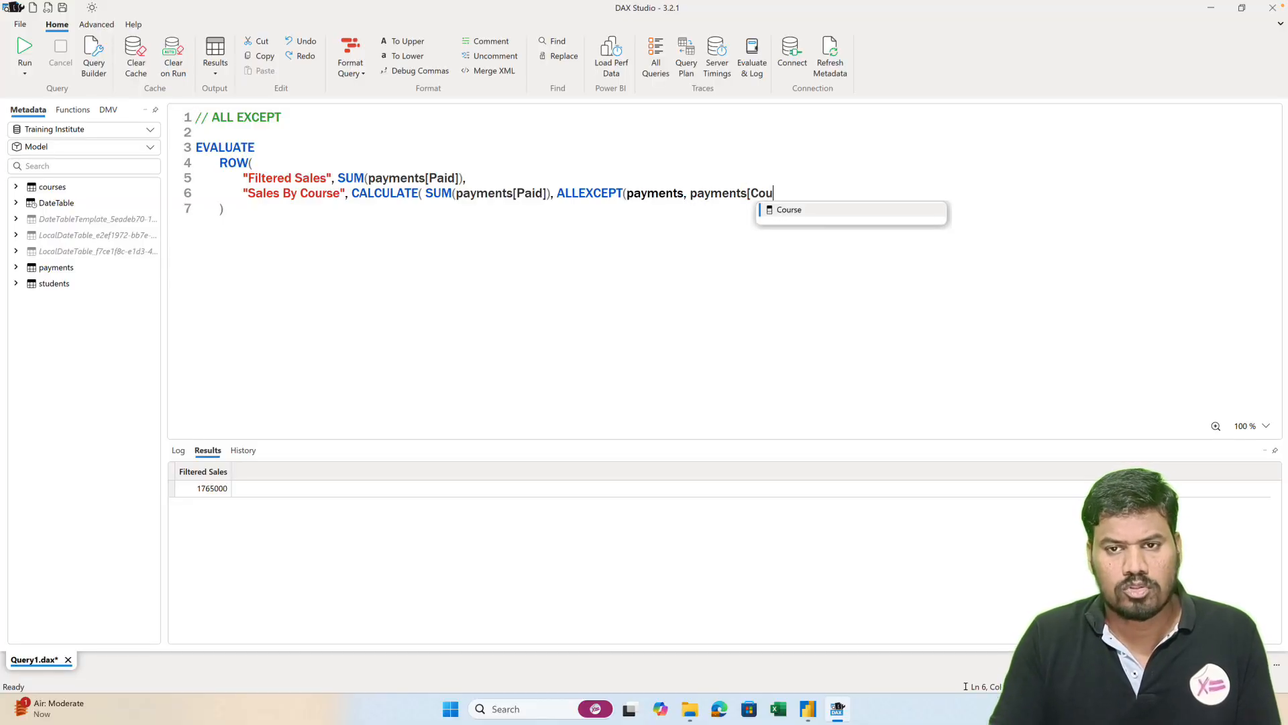
pyautogui.press('Tab')
pyautogui.write(')')
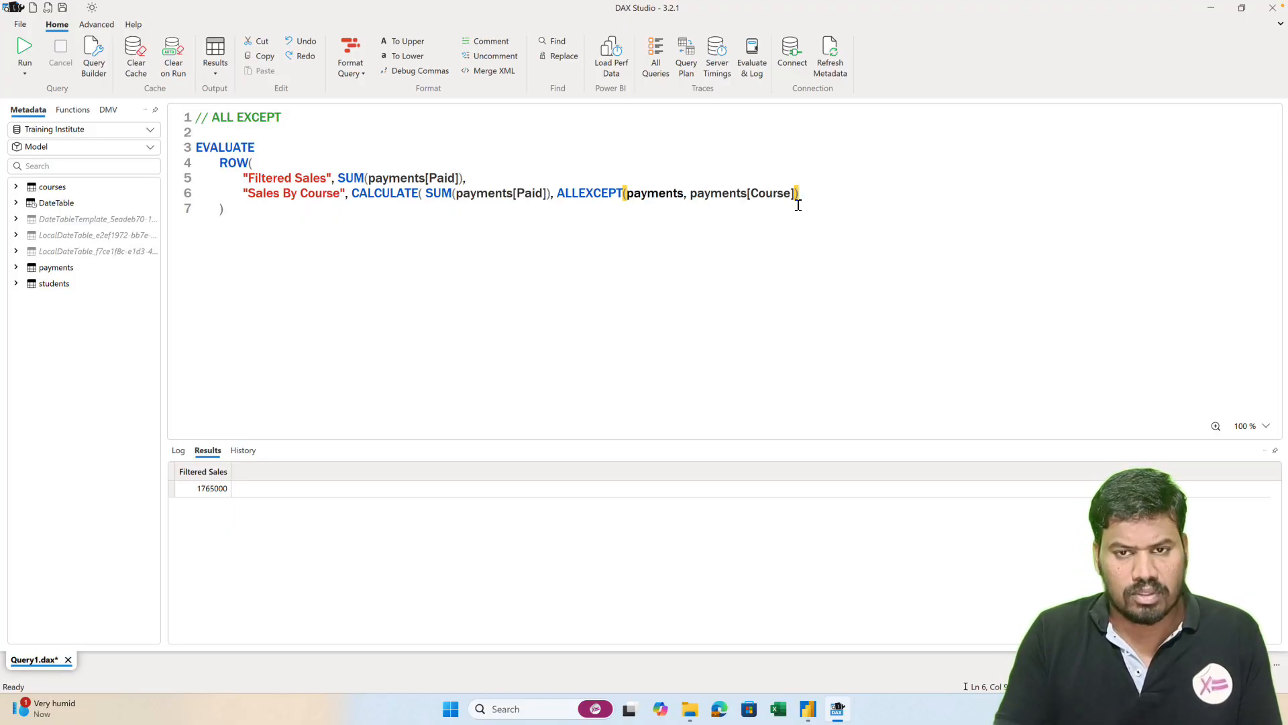
pyautogui.write(')')
pyautogui.press('F5')
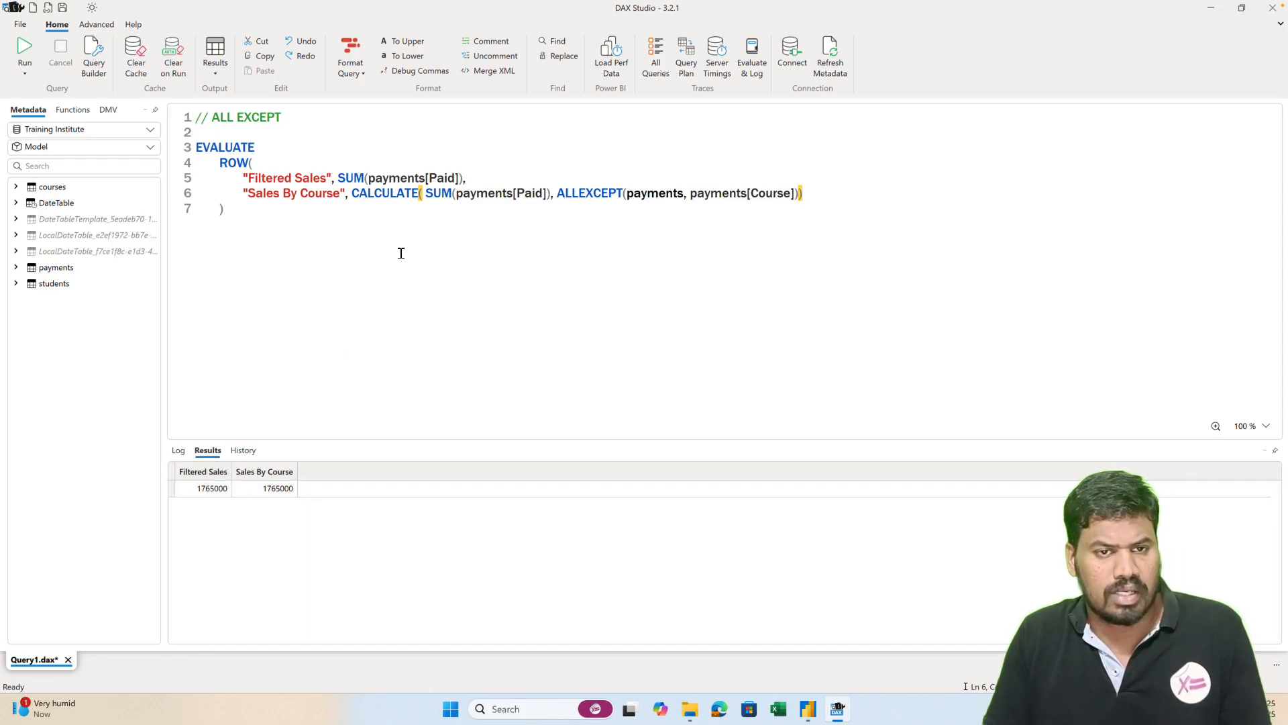
# - Copy the Sales By Course CALCULATE expression with ALLEXCEPT from the query and switch to the Training Institute report in Power BI Desktop
pyautogui.click(371, 239)
pyautogui.moveTo(352, 194); pyautogui.dragTo(816, 196)
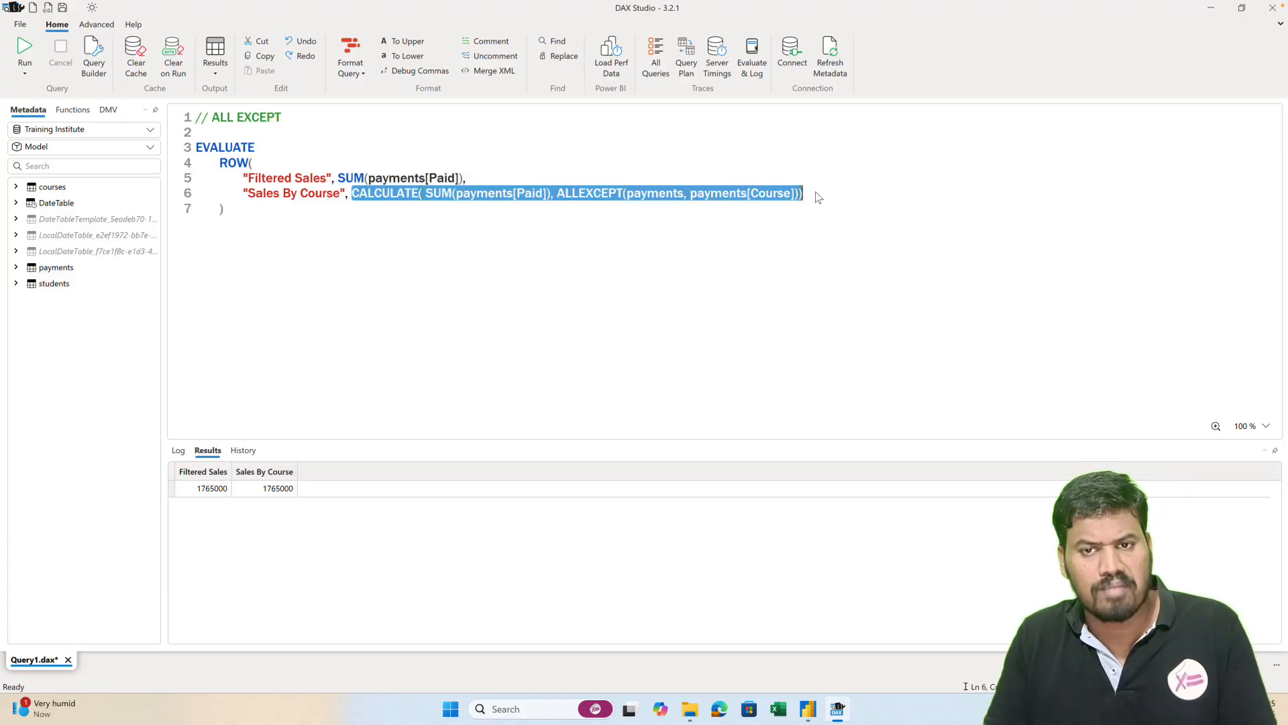
pyautogui.hotkey('ctrl', 'c')
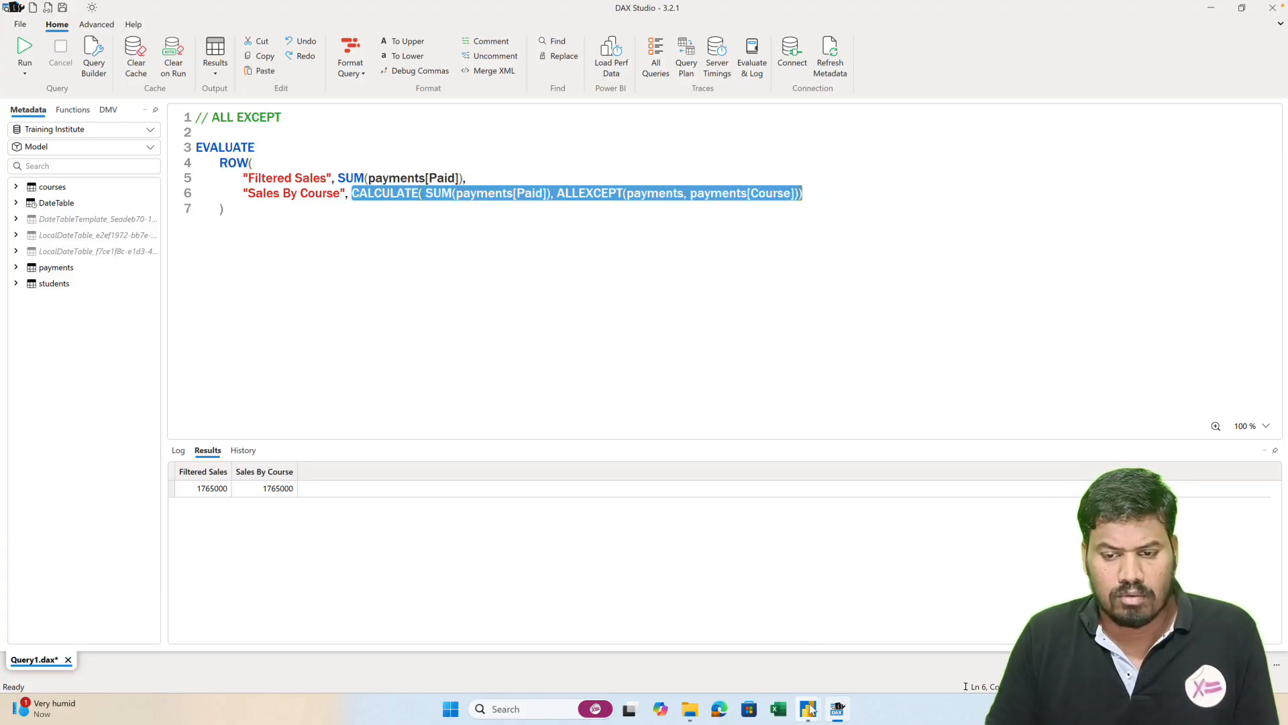
pyautogui.moveTo(808, 706)
pyautogui.click(873, 645)
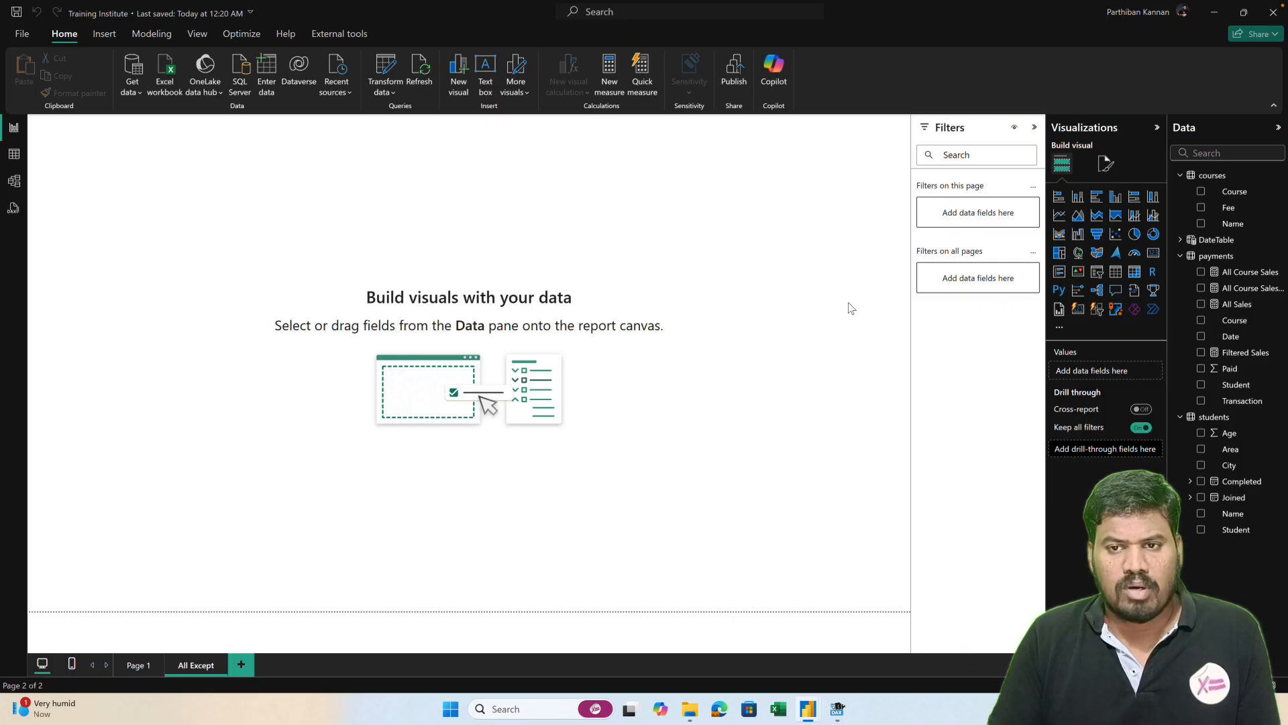
# - Create a measure named Sales By Course in the payments table from the copied expression CALCULATE( SUM(payments[Paid]), ALLEXCEPT(payments, payments[Course]))
pyautogui.click(1279, 257)
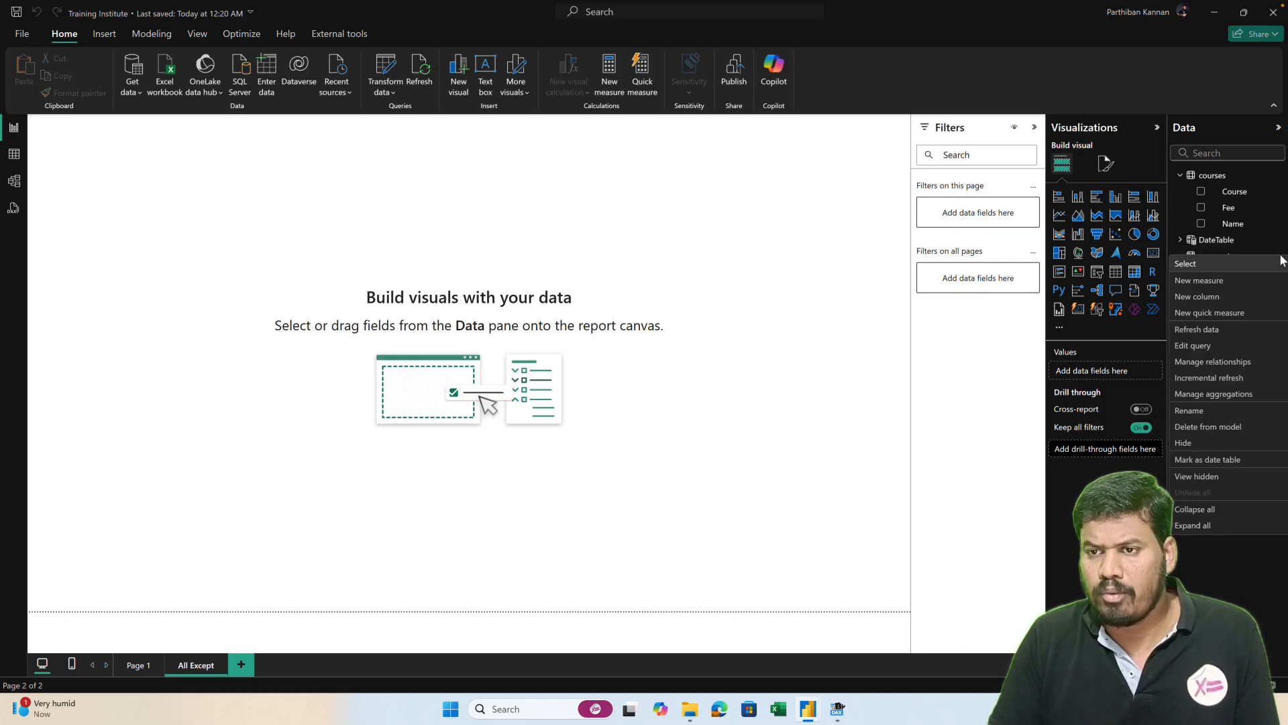
pyautogui.click(1199, 281)
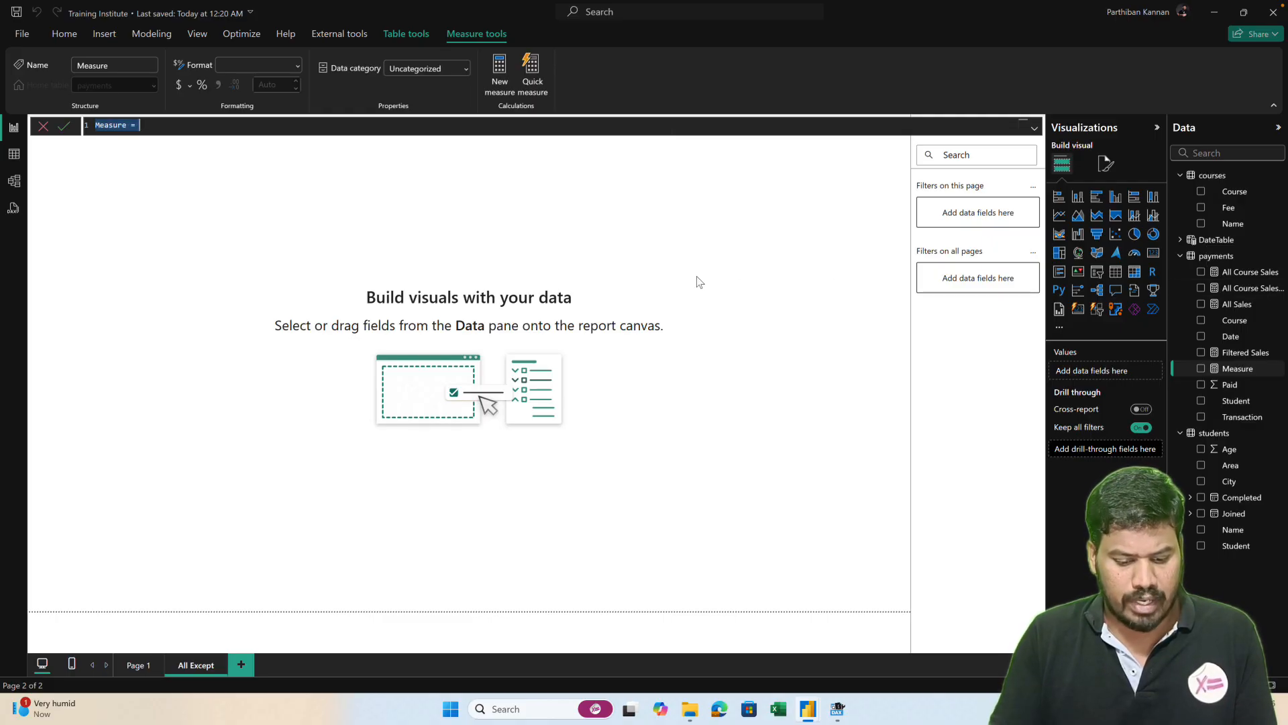
pyautogui.write('Sales By Course')
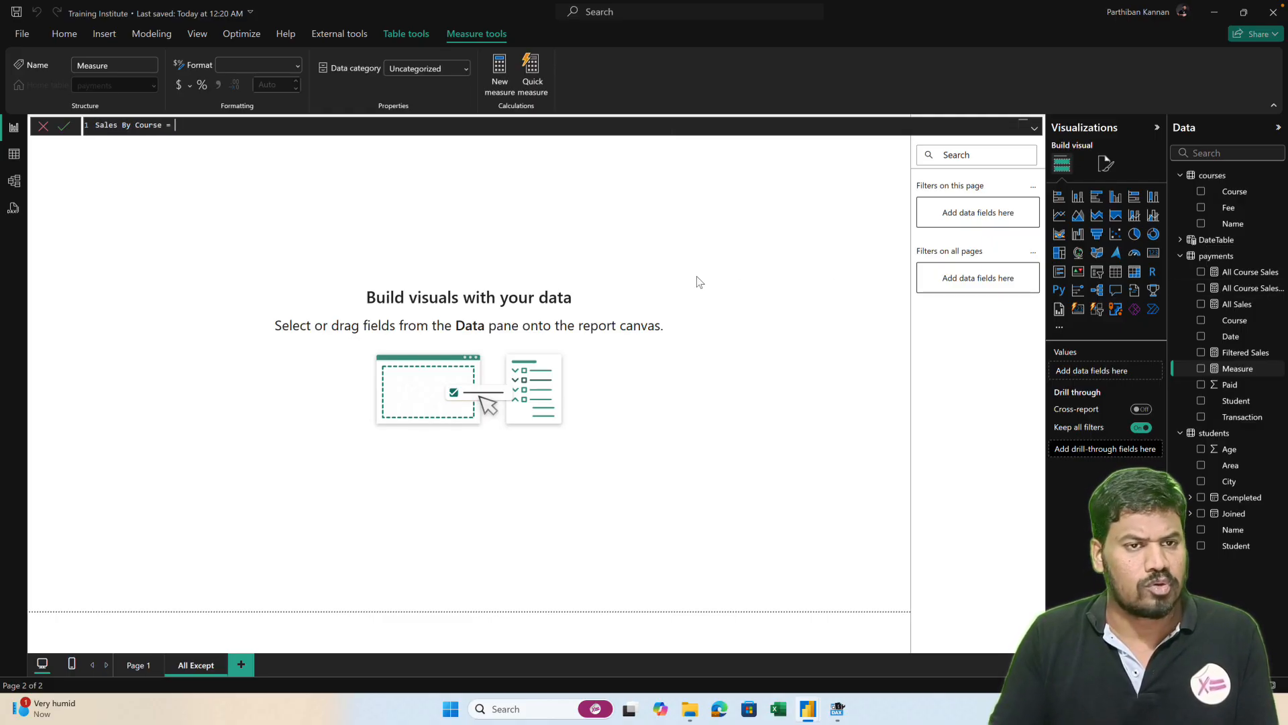
pyautogui.hotkey('ctrl', 'v')
pyautogui.press('Return')
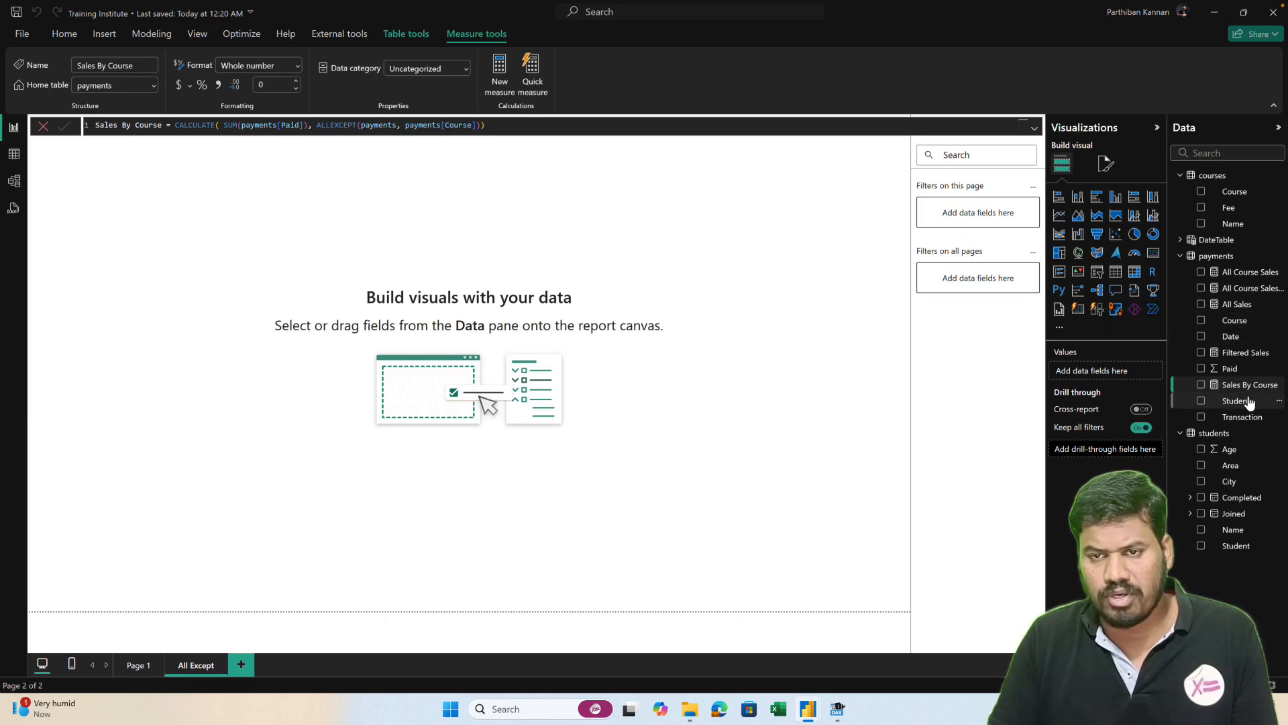
# - Add a slicer to the All Except page, make it taller and narrower, and fill it with the payments Student field
pyautogui.click(1097, 272)
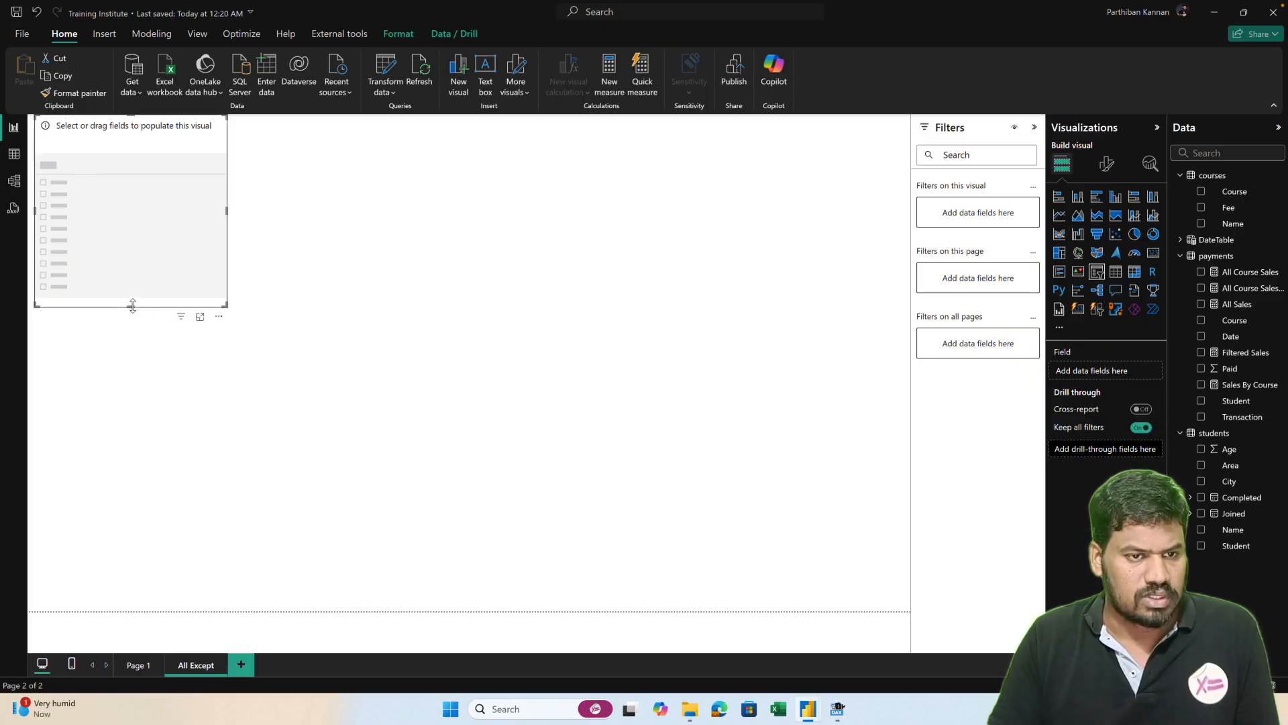
pyautogui.moveTo(131, 312); pyautogui.dragTo(131, 579)
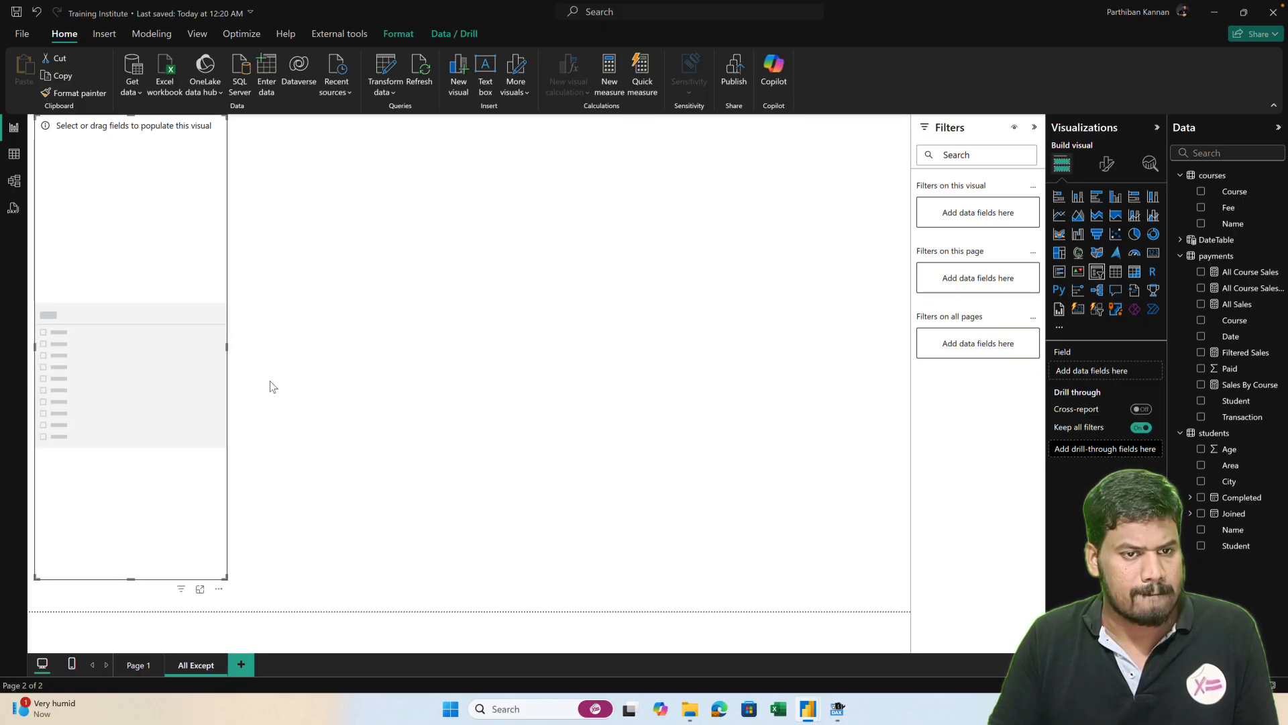
pyautogui.moveTo(226, 347); pyautogui.dragTo(167, 347)
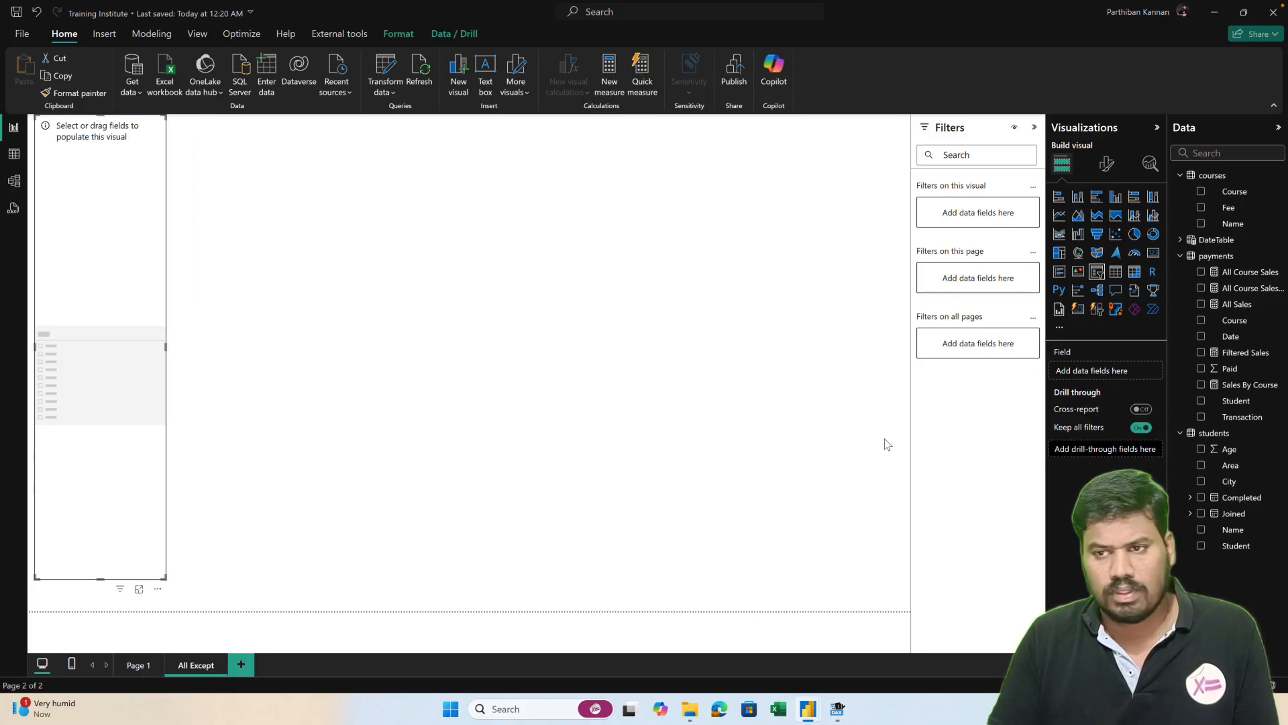
pyautogui.click(1201, 402)
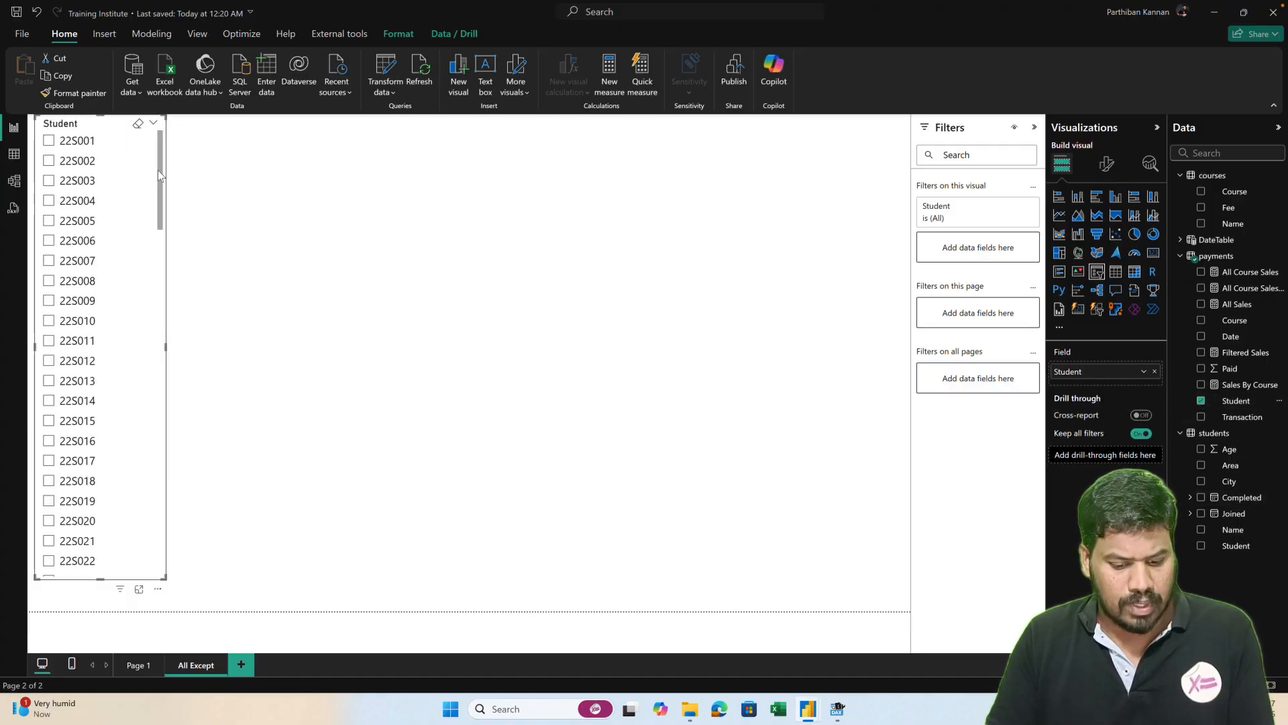
# - Duplicate the Student slicer, place the copy beside the original, and replace its field with payments Course
pyautogui.hotkey('ctrl', 'c')
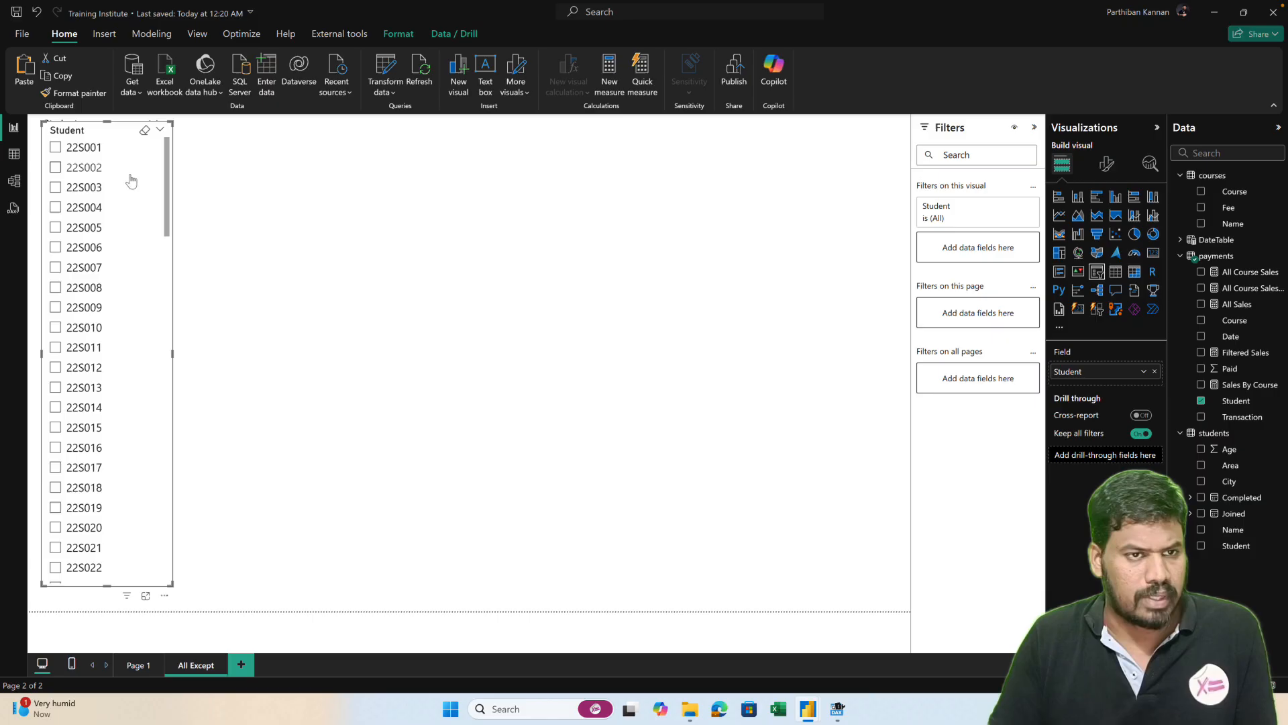
pyautogui.hotkey('ctrl', 'v')
pyautogui.moveTo(249, 173); pyautogui.dragTo(247, 172)
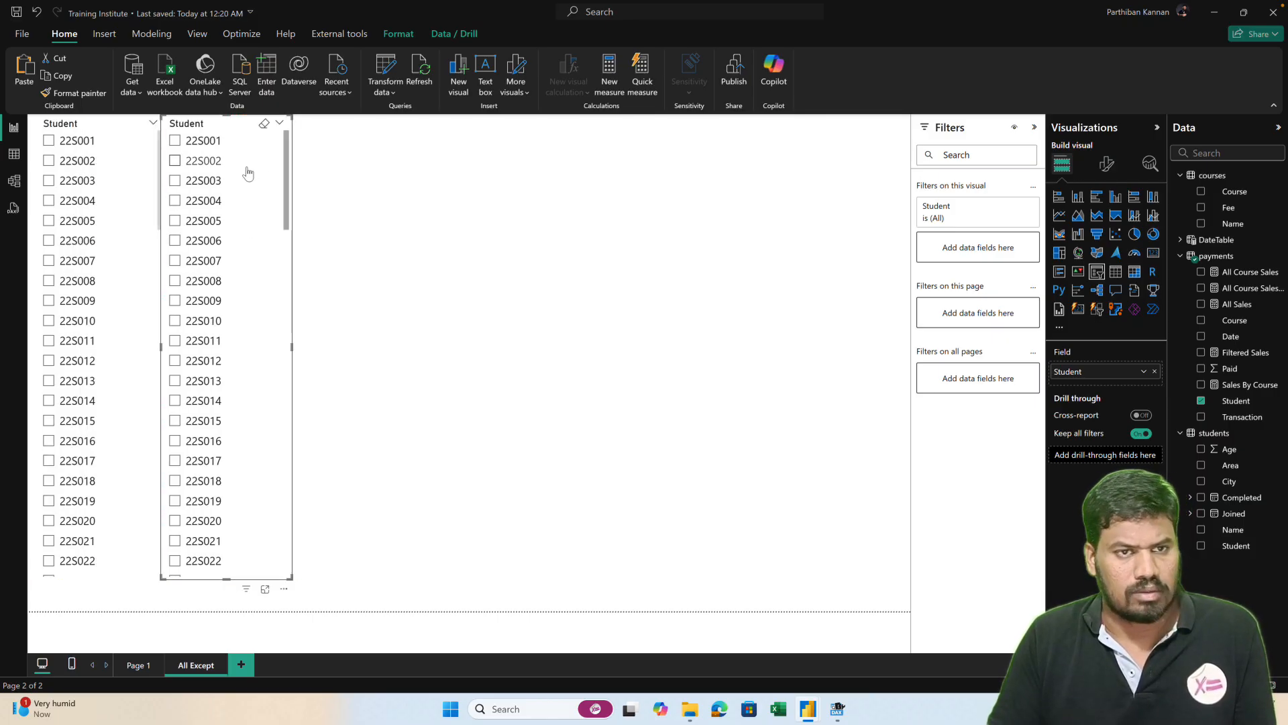
pyautogui.click(1201, 401)
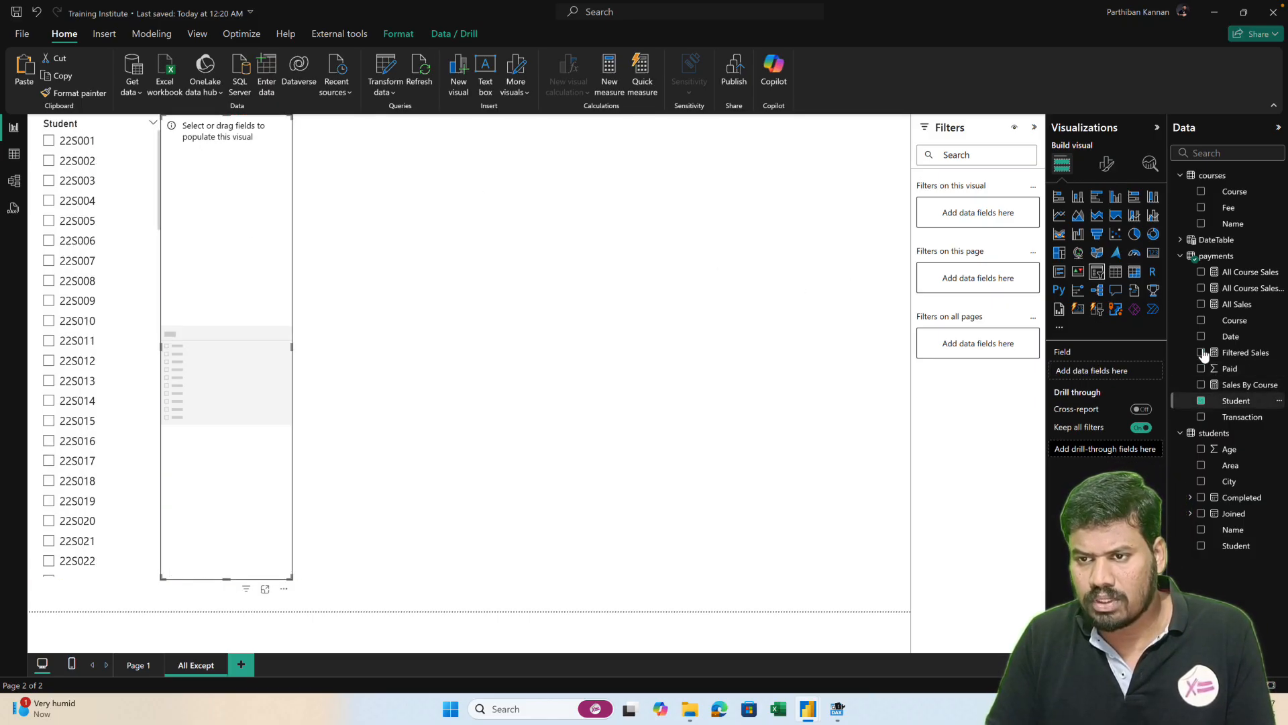
pyautogui.click(1202, 321)
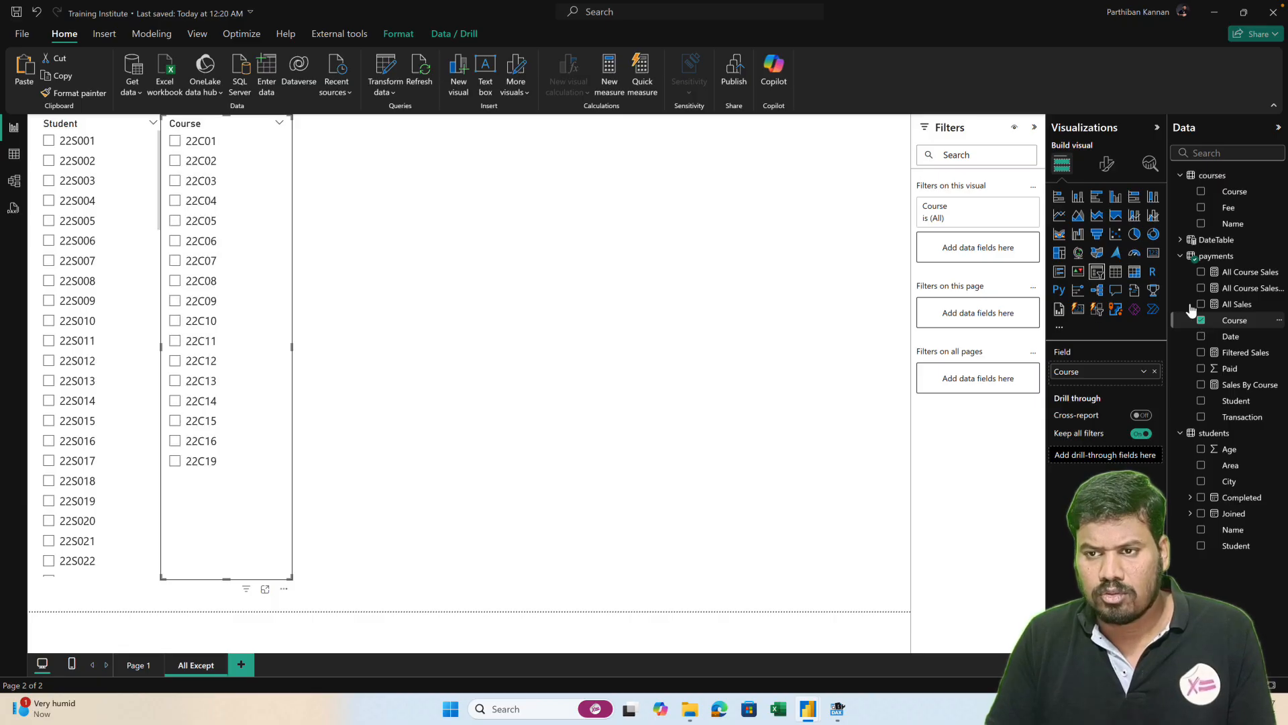
pyautogui.click(389, 270)
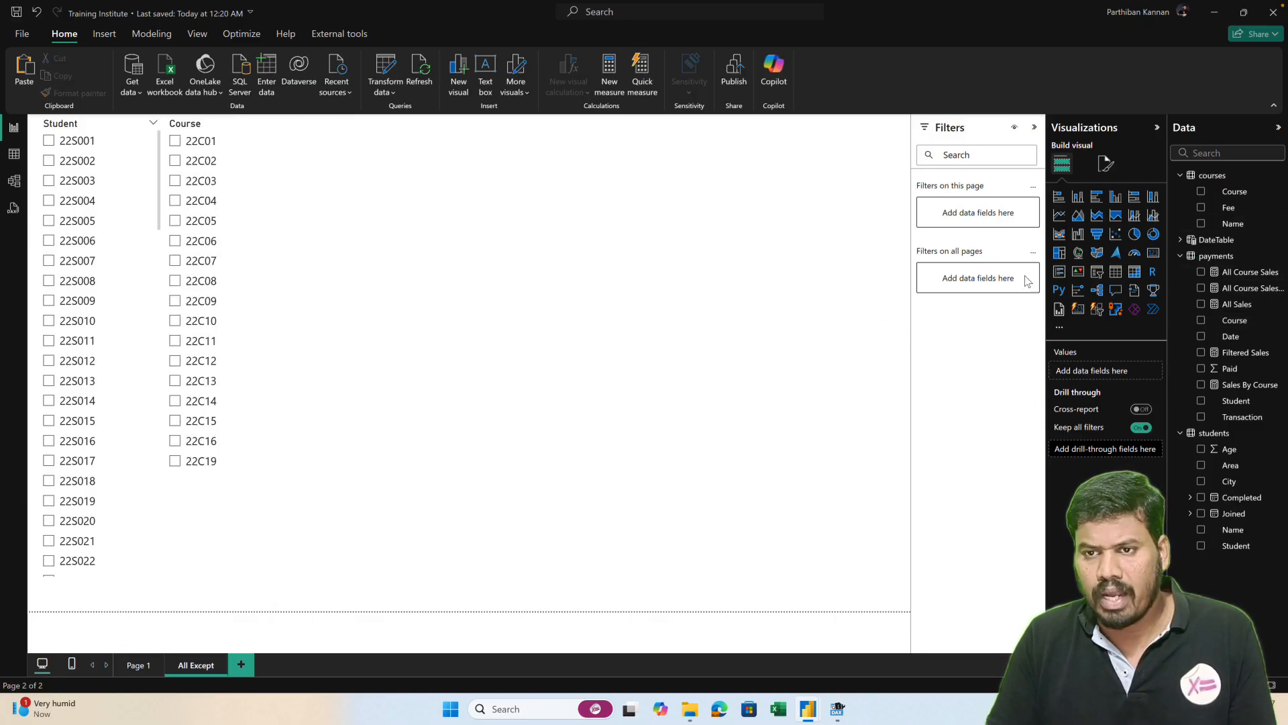
# - Add a widened table visual beside the slicers showing courses Name, the sum of Paid, and the Sales By Course measure
pyautogui.click(1116, 271)
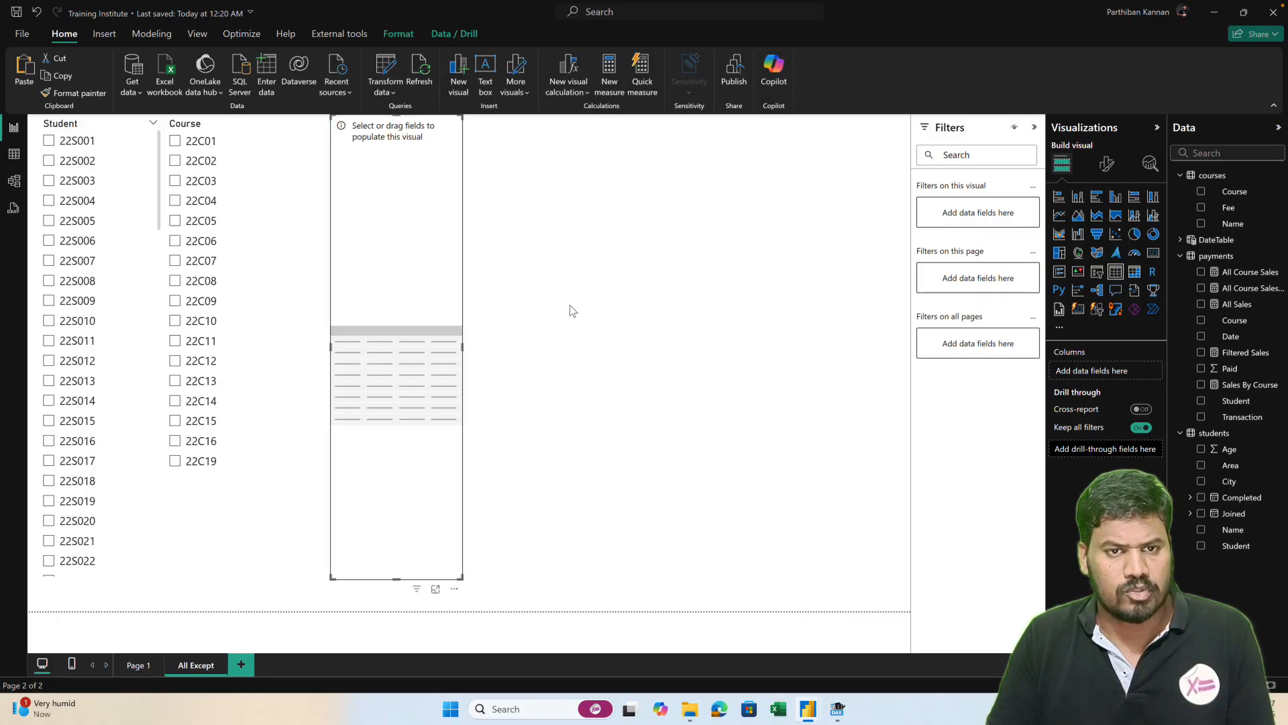
pyautogui.moveTo(463, 346); pyautogui.dragTo(609, 345)
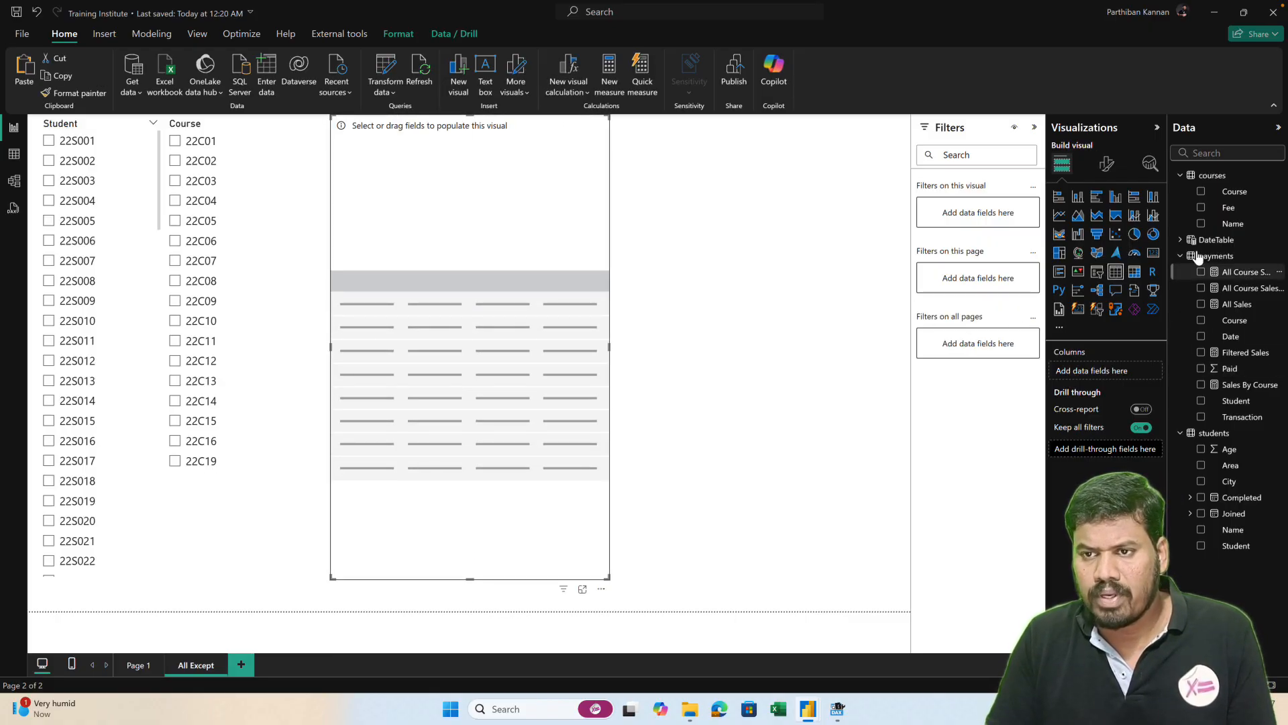
pyautogui.click(1201, 225)
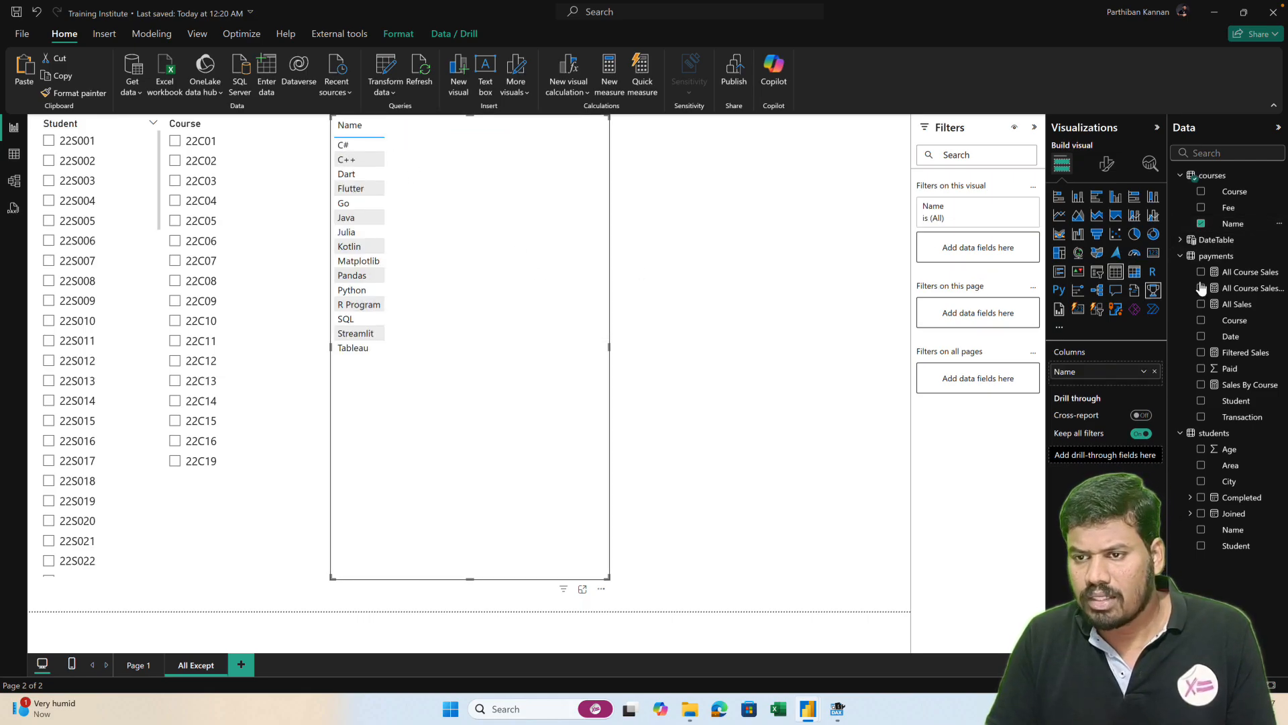
pyautogui.click(1201, 370)
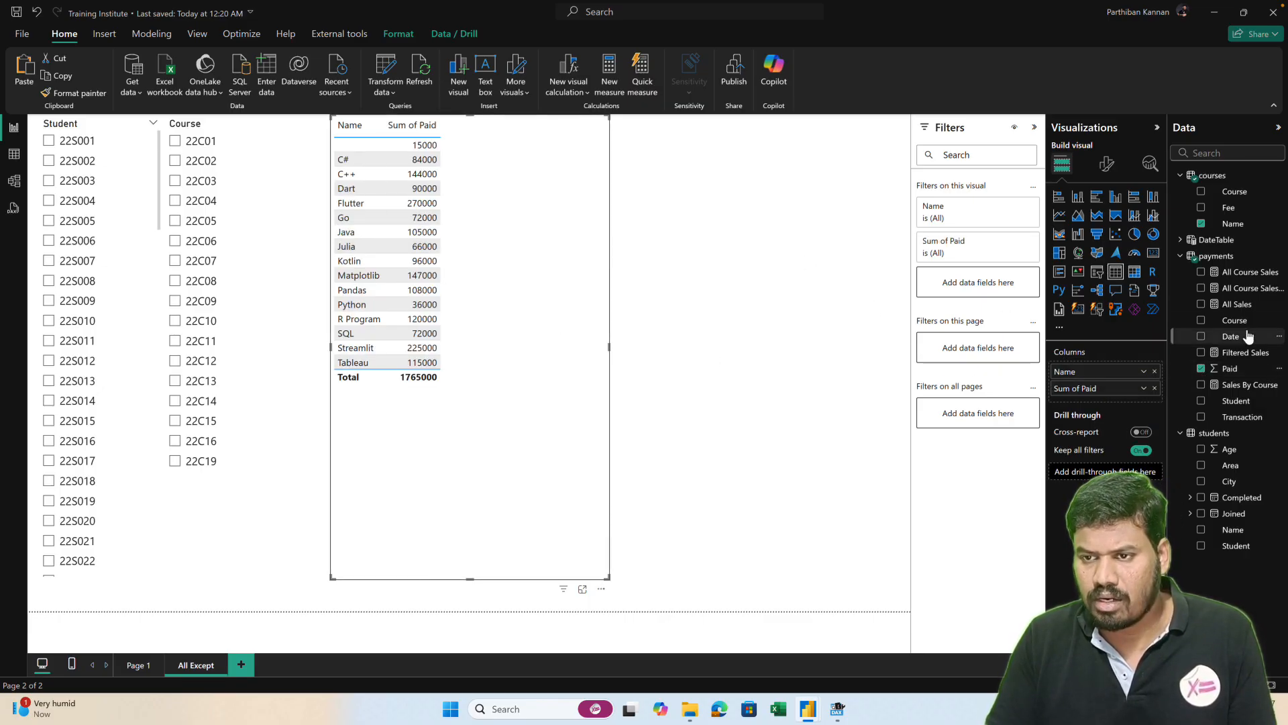
pyautogui.moveTo(1242, 394); pyautogui.dragTo(1107, 389)
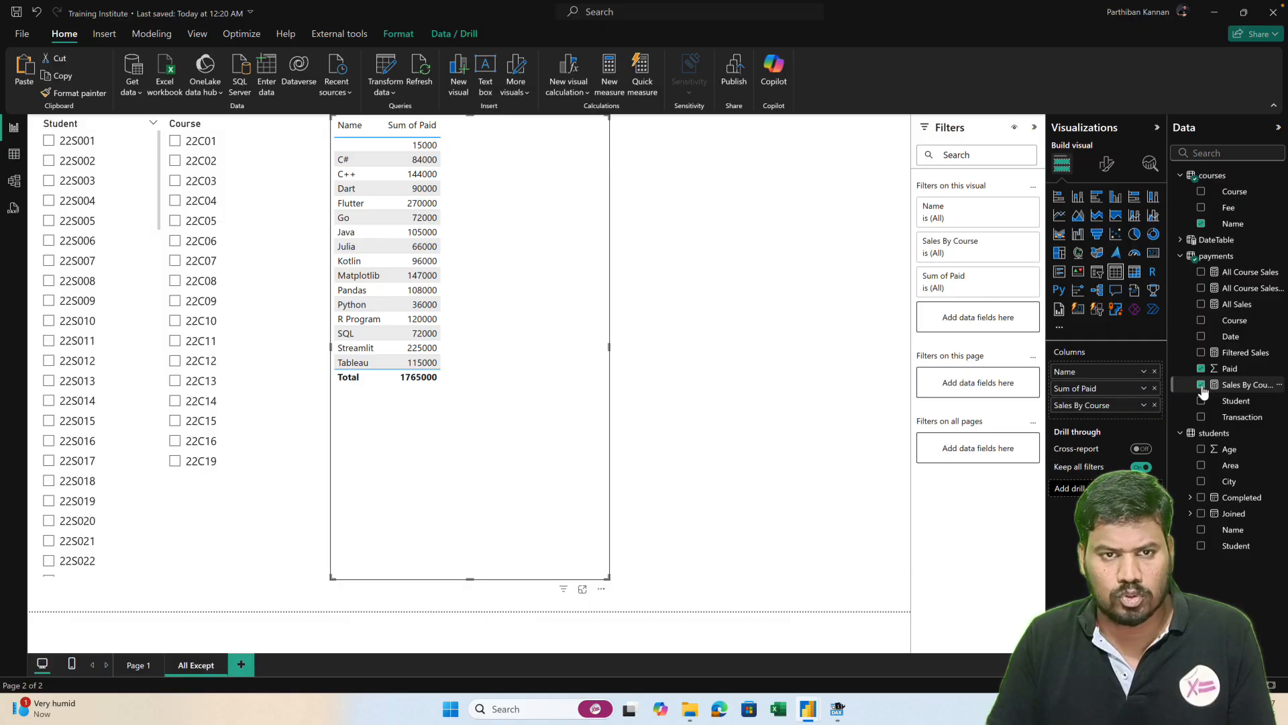
pyautogui.click(811, 345)
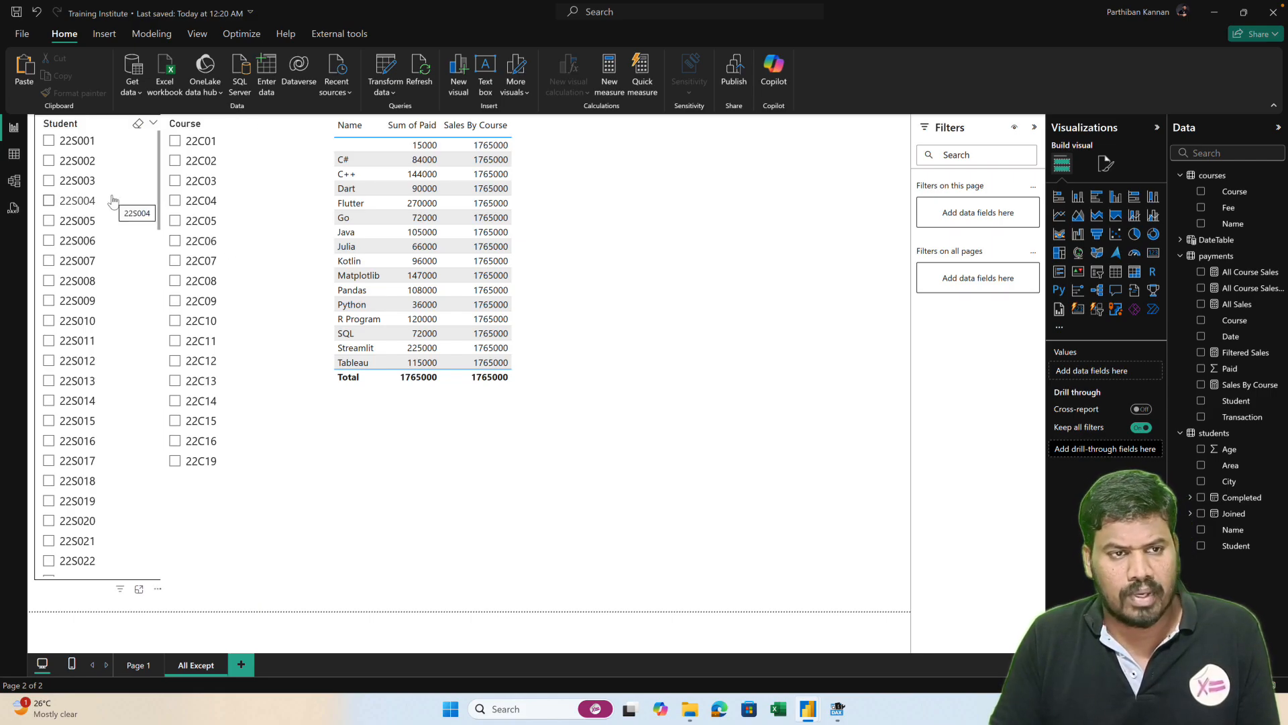
# - Filter the table by course 22C01 and by course 22C02 in turn to compare Sum of Paid with Sales By Course
pyautogui.click(175, 142)
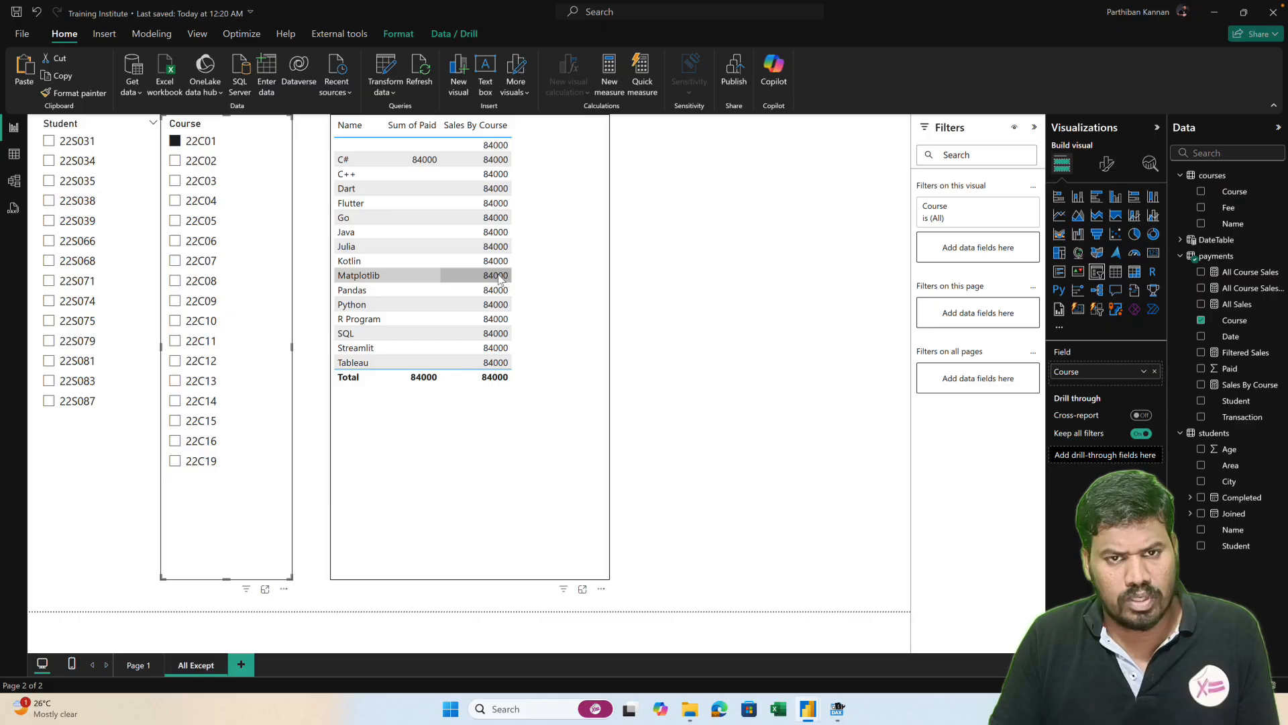
pyautogui.click(176, 162)
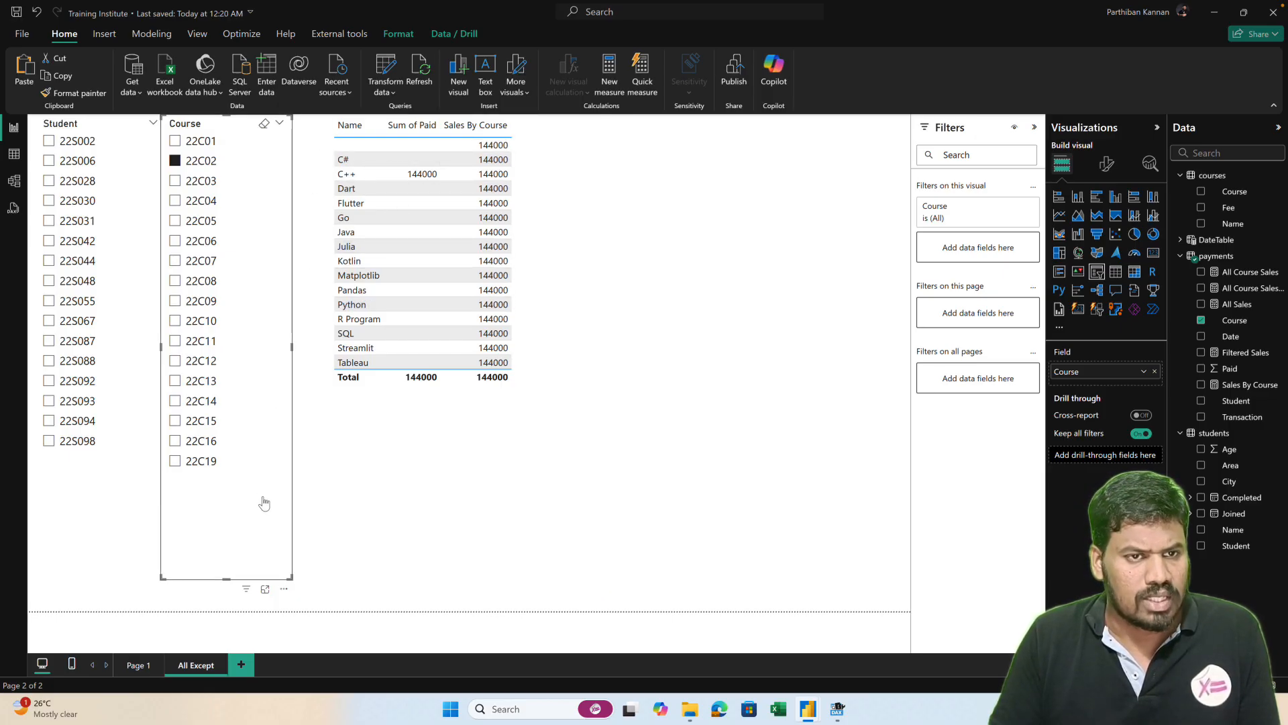
# - Turn on the Select all option and turn off multi-select with CTRL for both the Course and Student slicers
pyautogui.click(1113, 169)
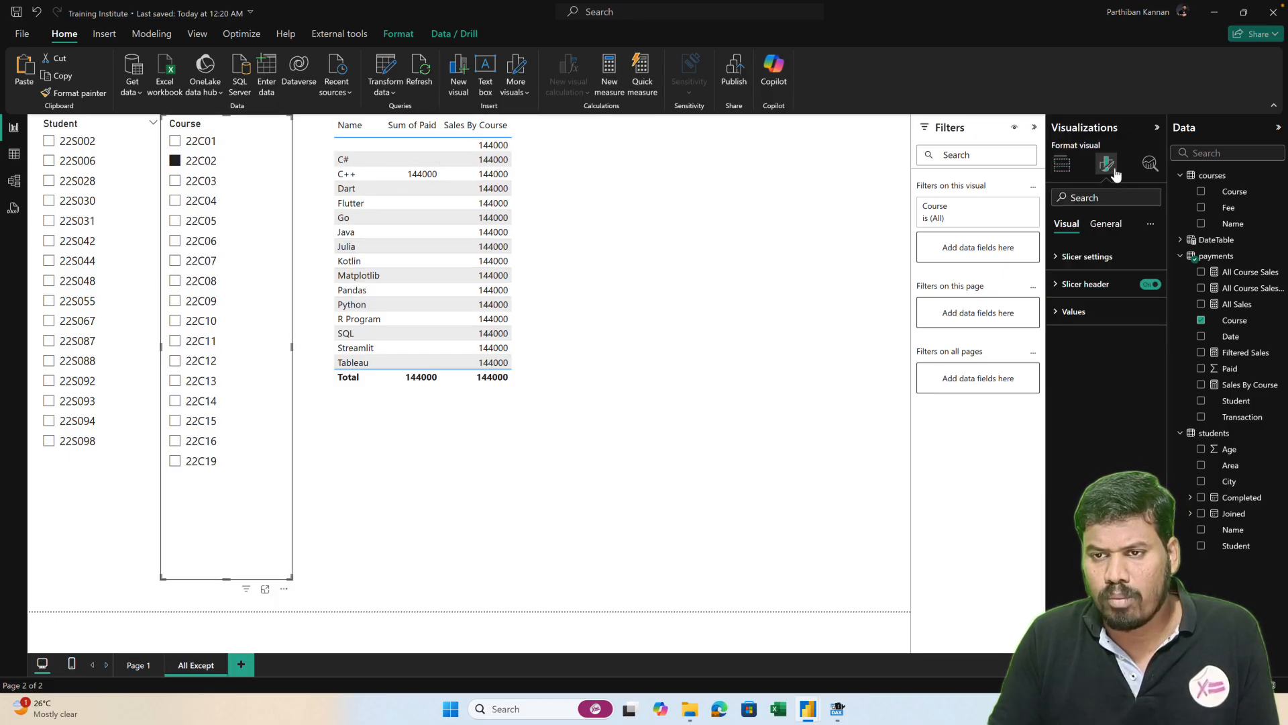
pyautogui.click(1094, 259)
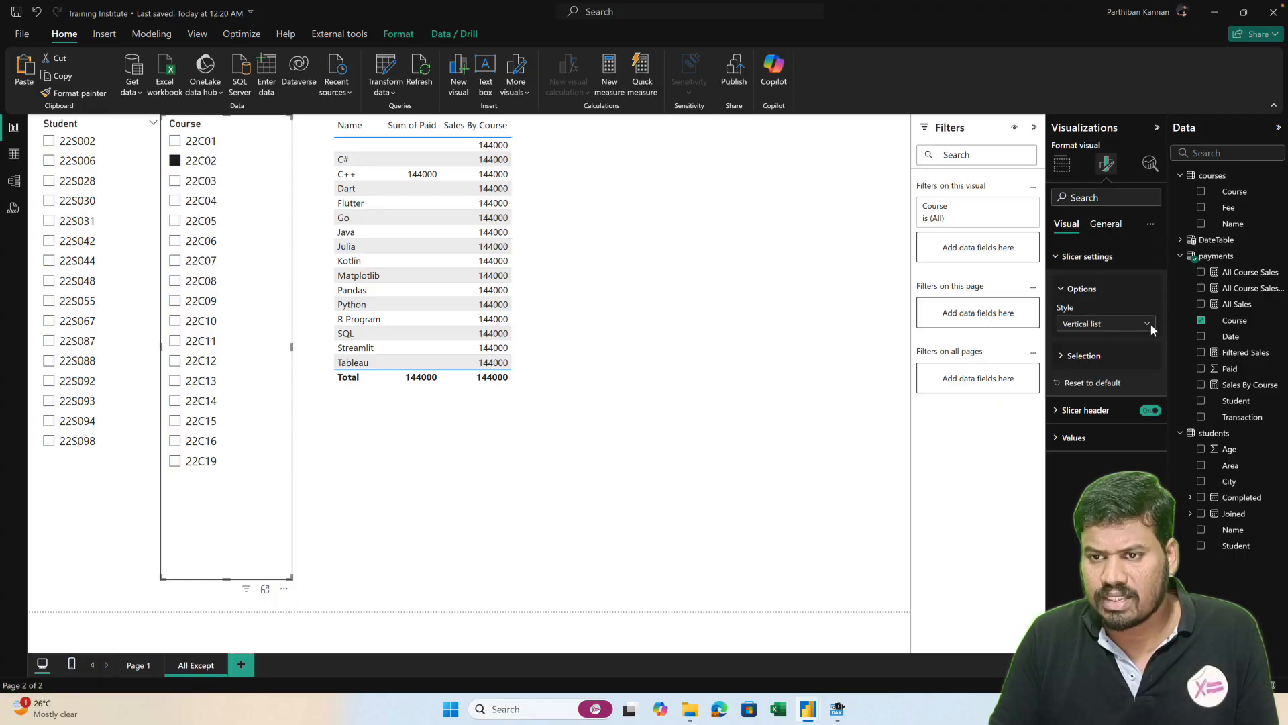
pyautogui.click(1084, 357)
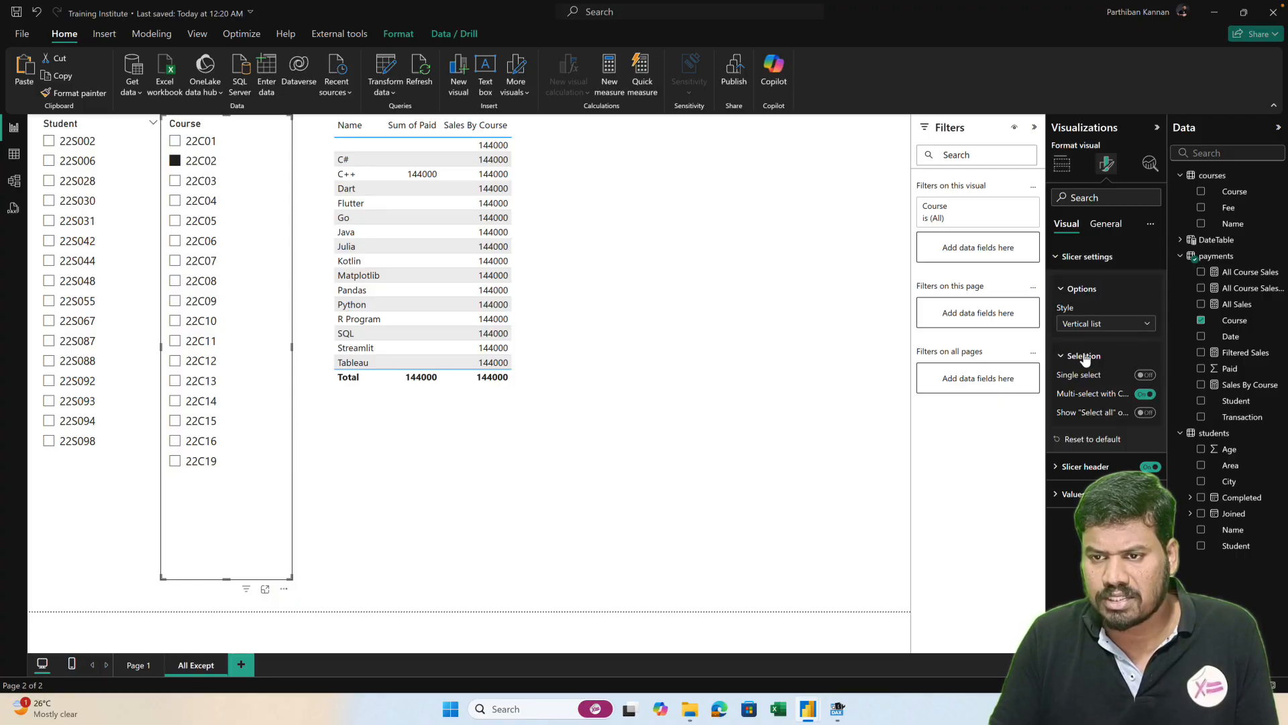
pyautogui.click(1145, 412)
pyautogui.click(1146, 393)
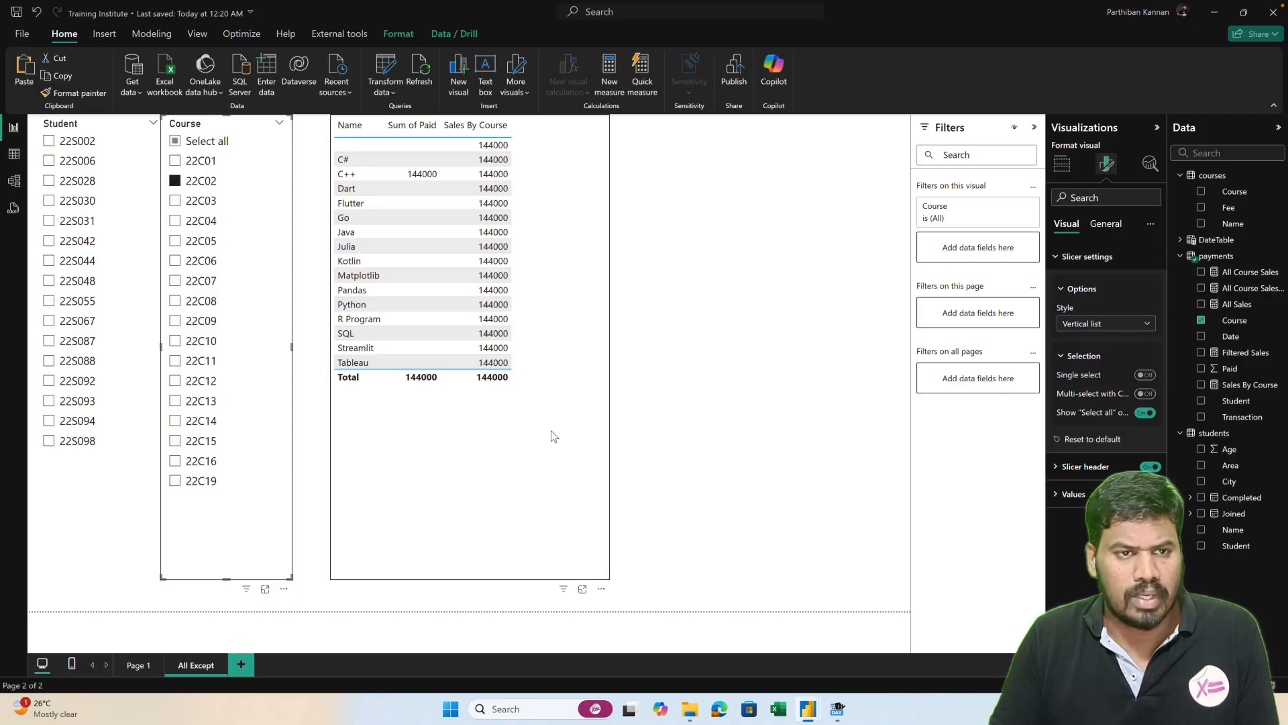
pyautogui.click(86, 489)
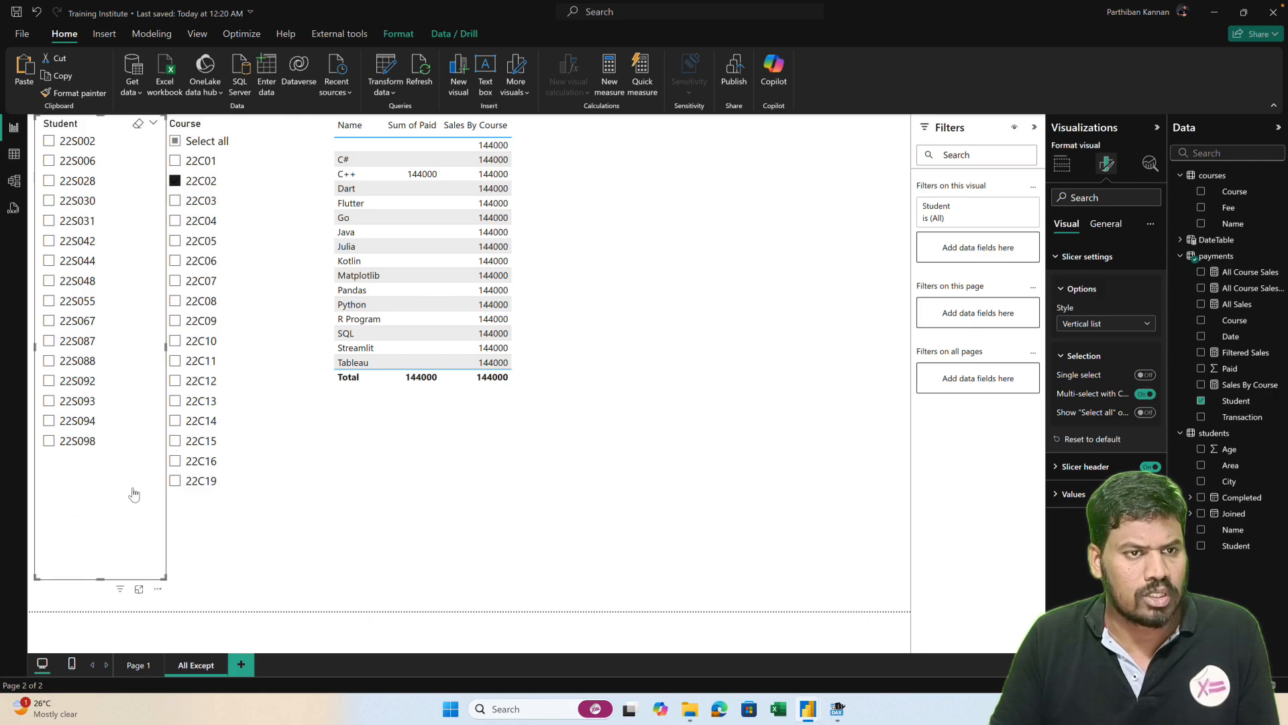
pyautogui.click(1145, 413)
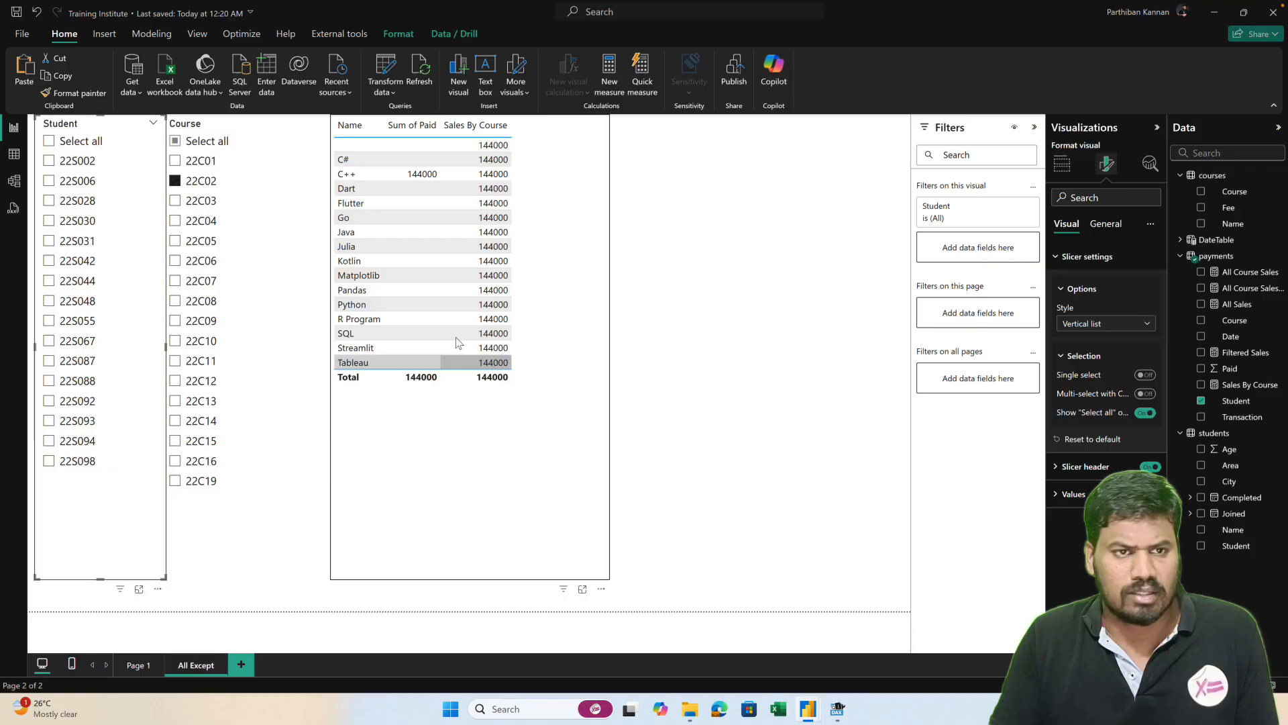
# - Add courses 22C01, 22C03 and 22C04 one by one to the Course slicer selection, and finally select all courses
pyautogui.click(175, 160)
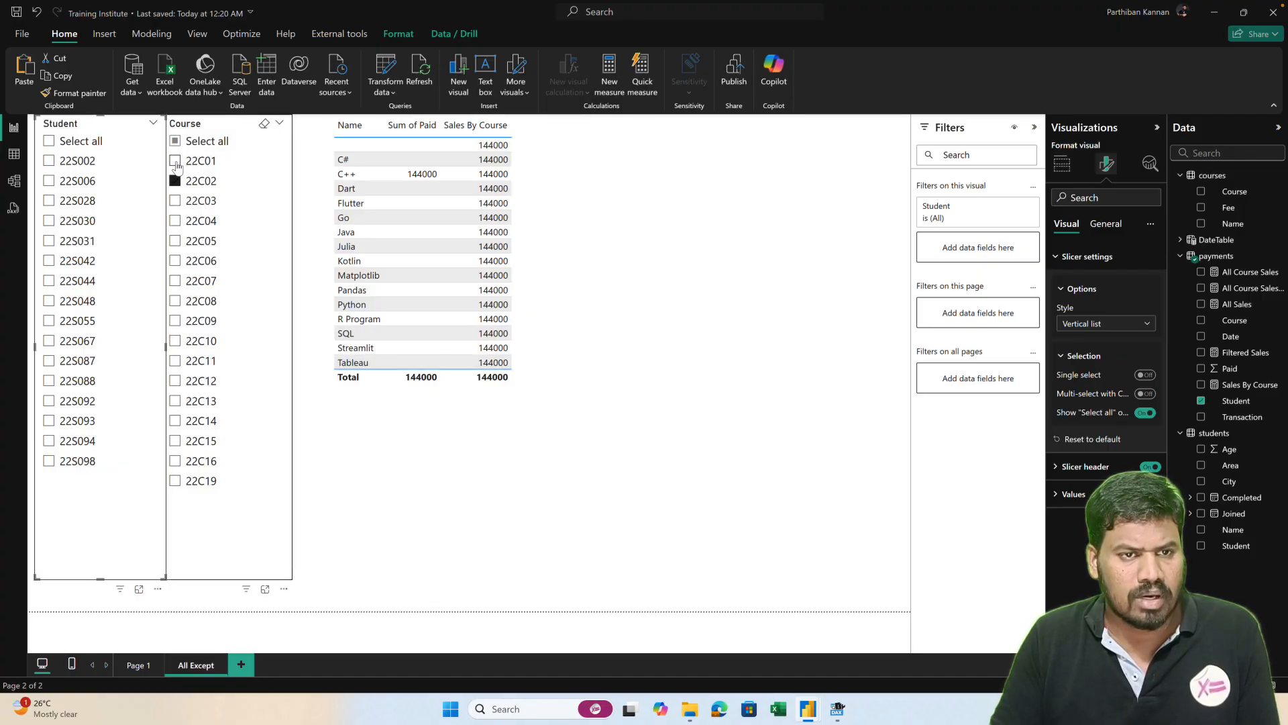
pyautogui.click(175, 201)
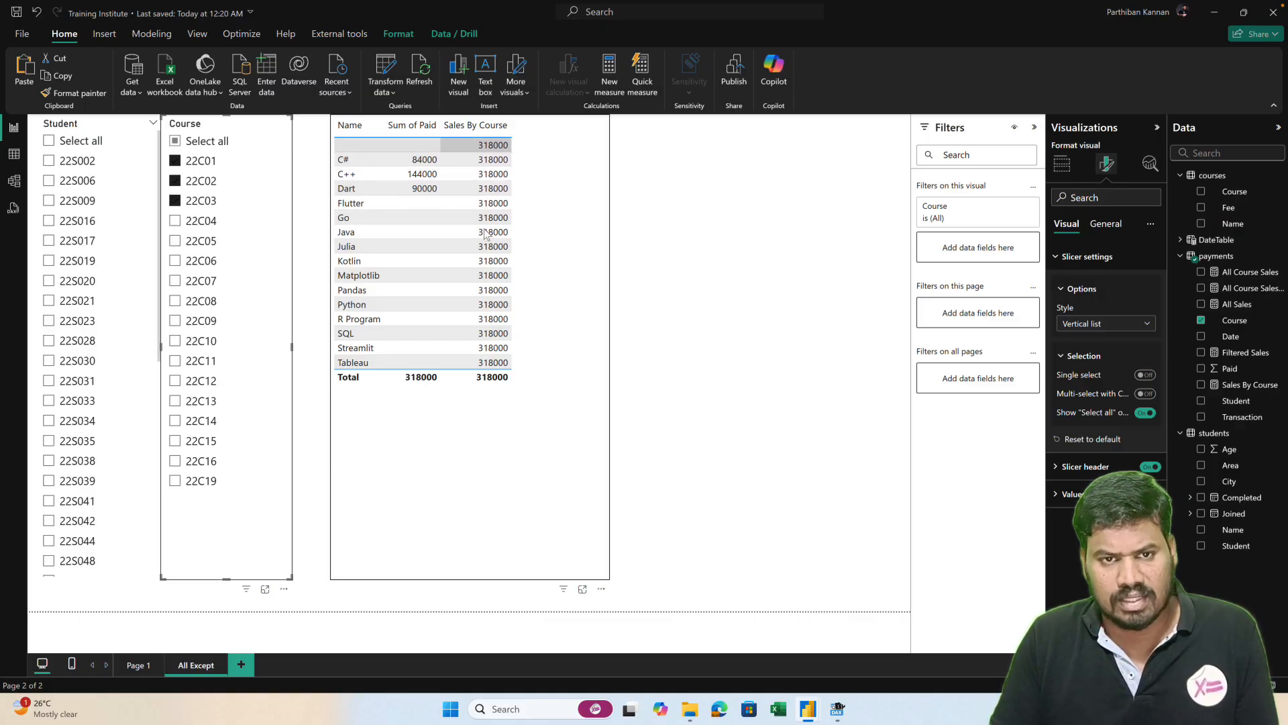
pyautogui.click(175, 221)
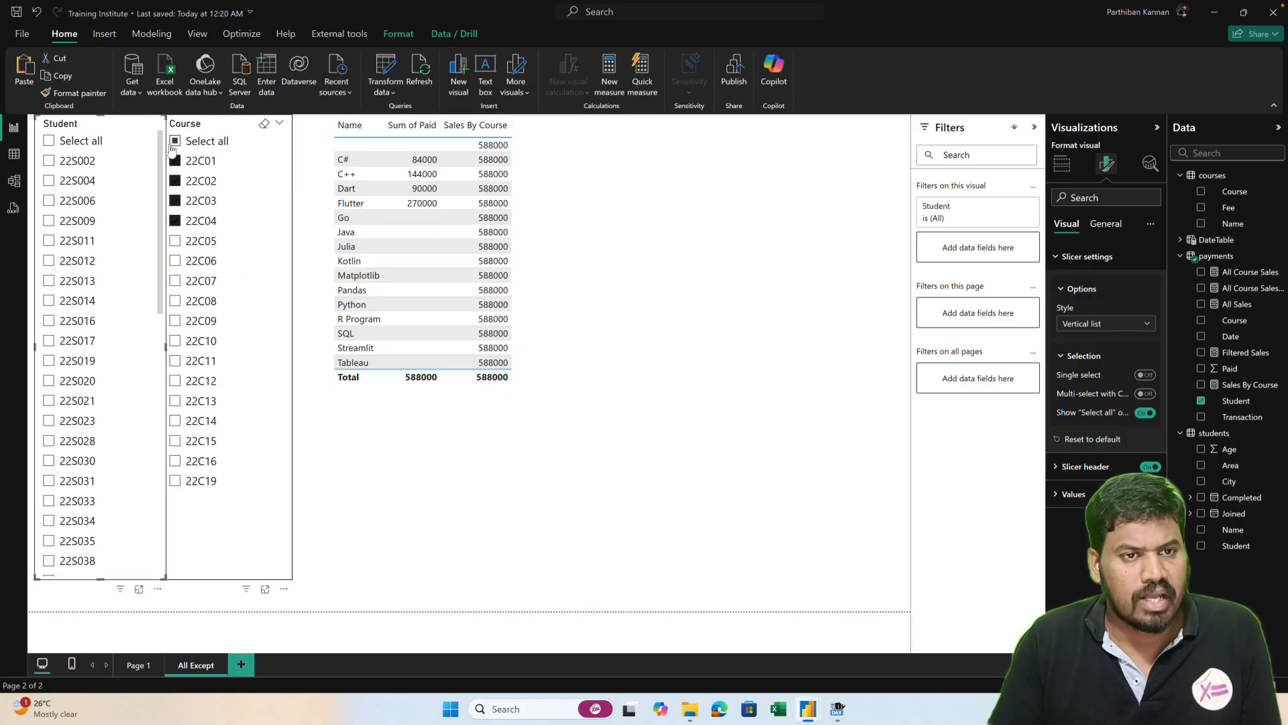
pyautogui.click(176, 141)
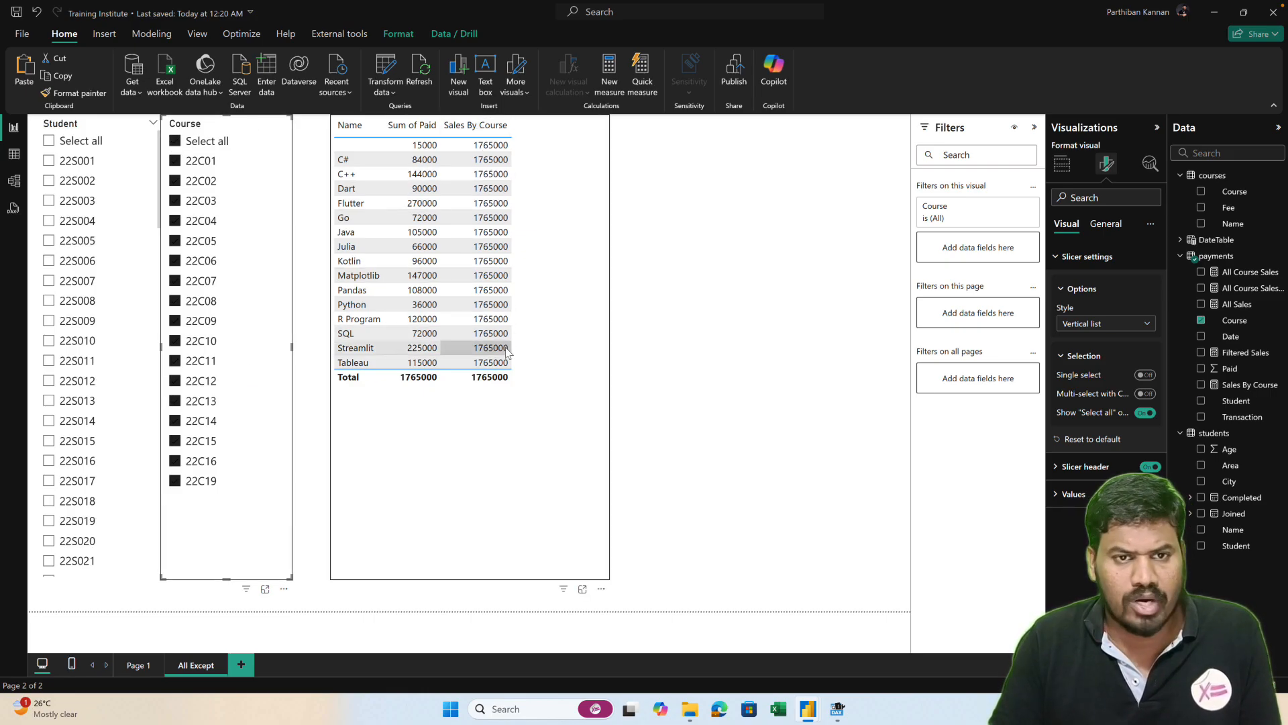
# - Filter the table by student 22S001, add student 22S003, and finally select all students to compare Sum of Paid with Sales By Course
pyautogui.click(48, 162)
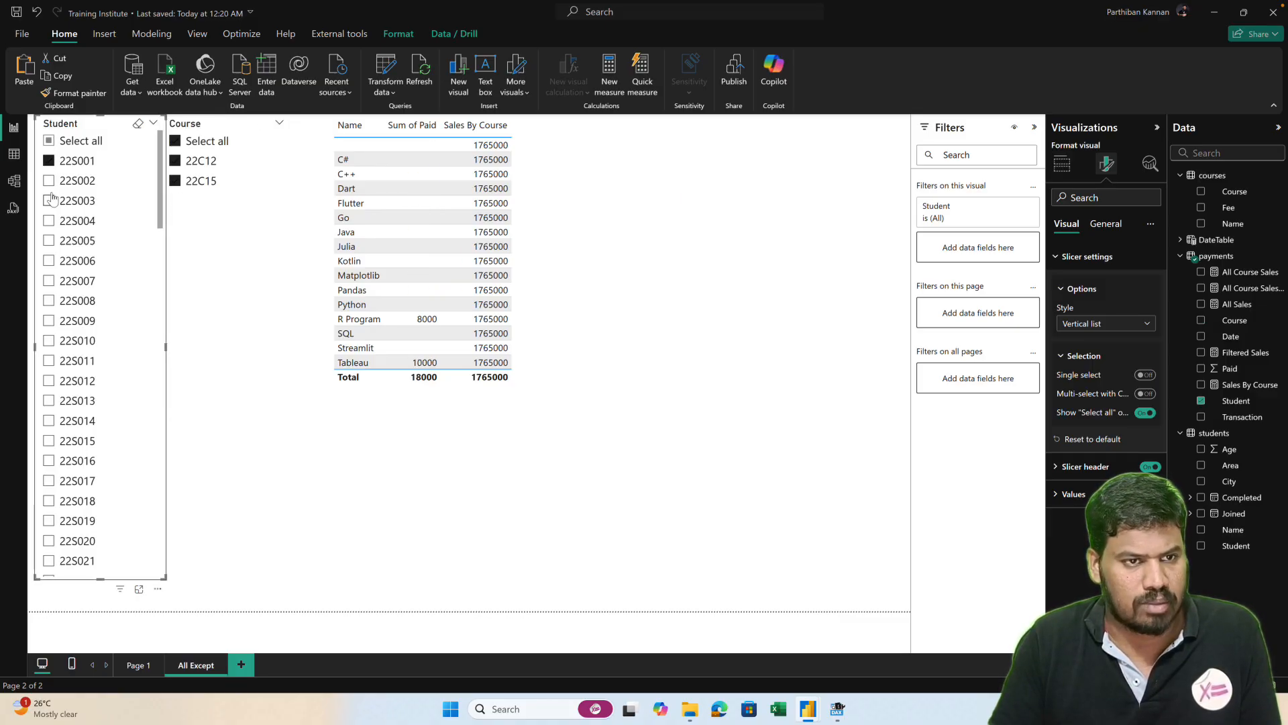
pyautogui.click(50, 201)
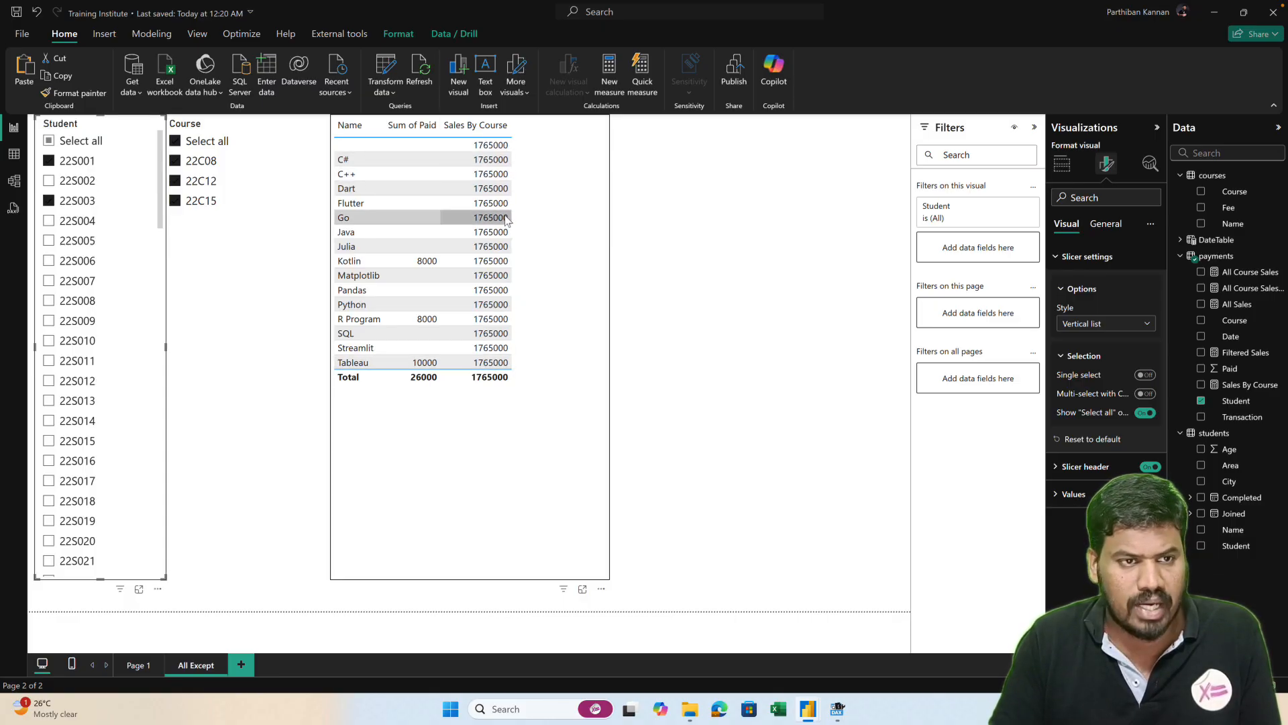
pyautogui.click(53, 143)
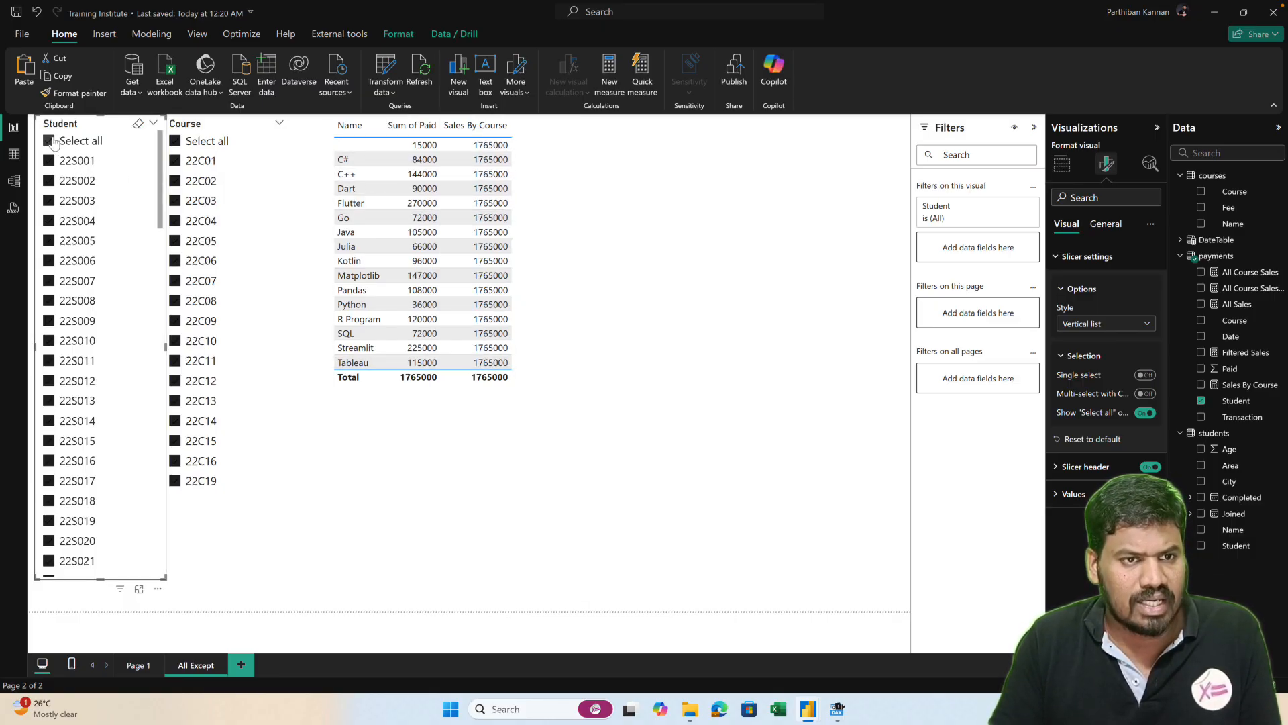
# - Exclude students 22S004, 22S006, 22S008 and 22S012 from the Student slicer to compare the totals, and finally clear the student selection
pyautogui.click(54, 143)
pyautogui.click(53, 143)
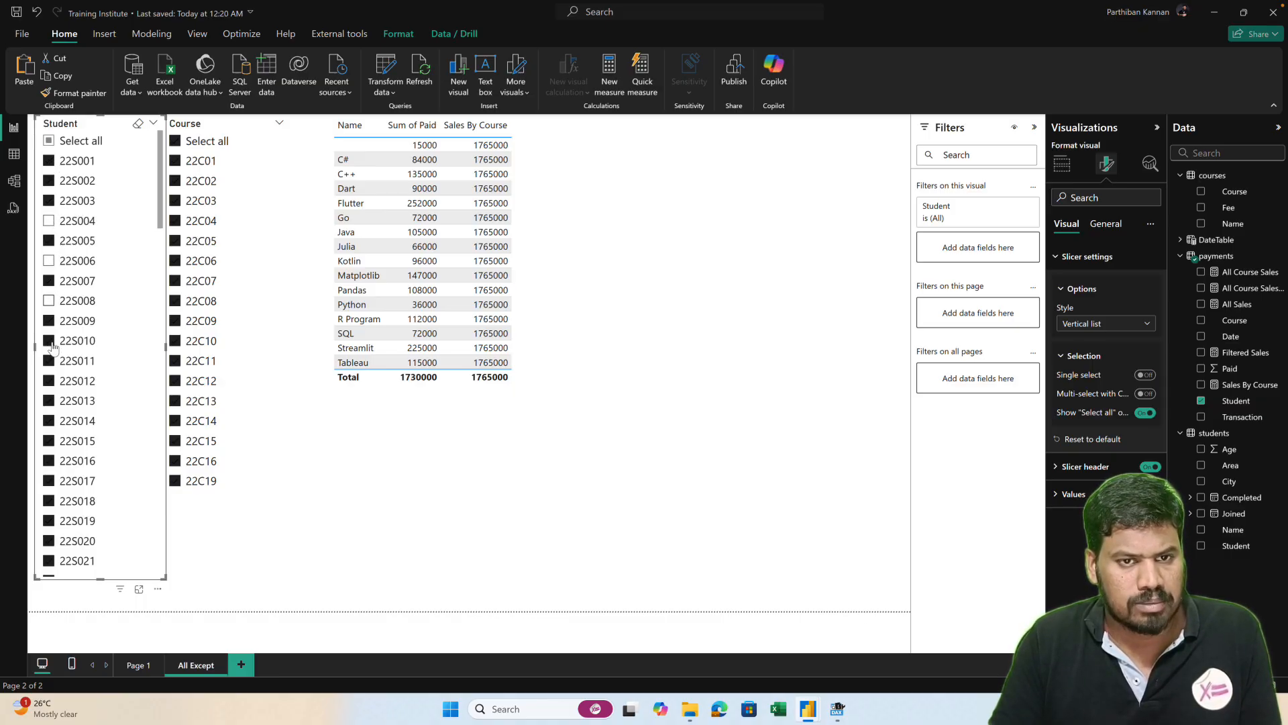
pyautogui.click(48, 380)
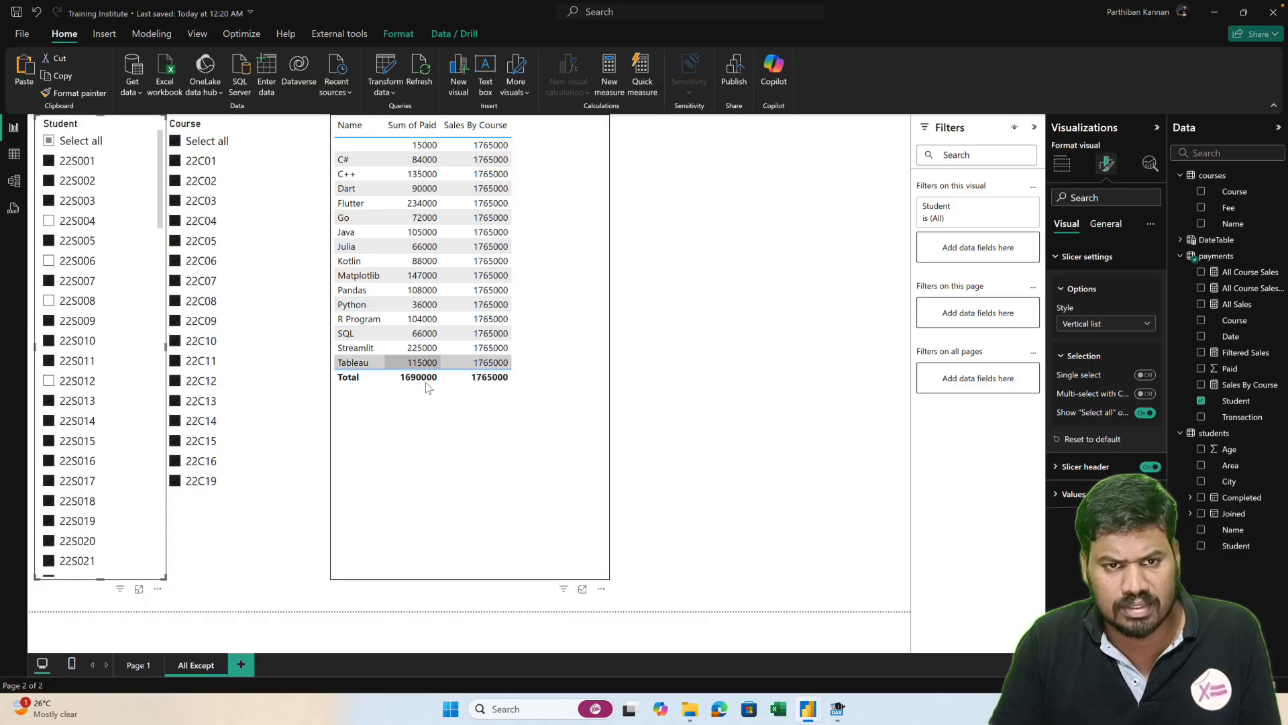
pyautogui.click(51, 144)
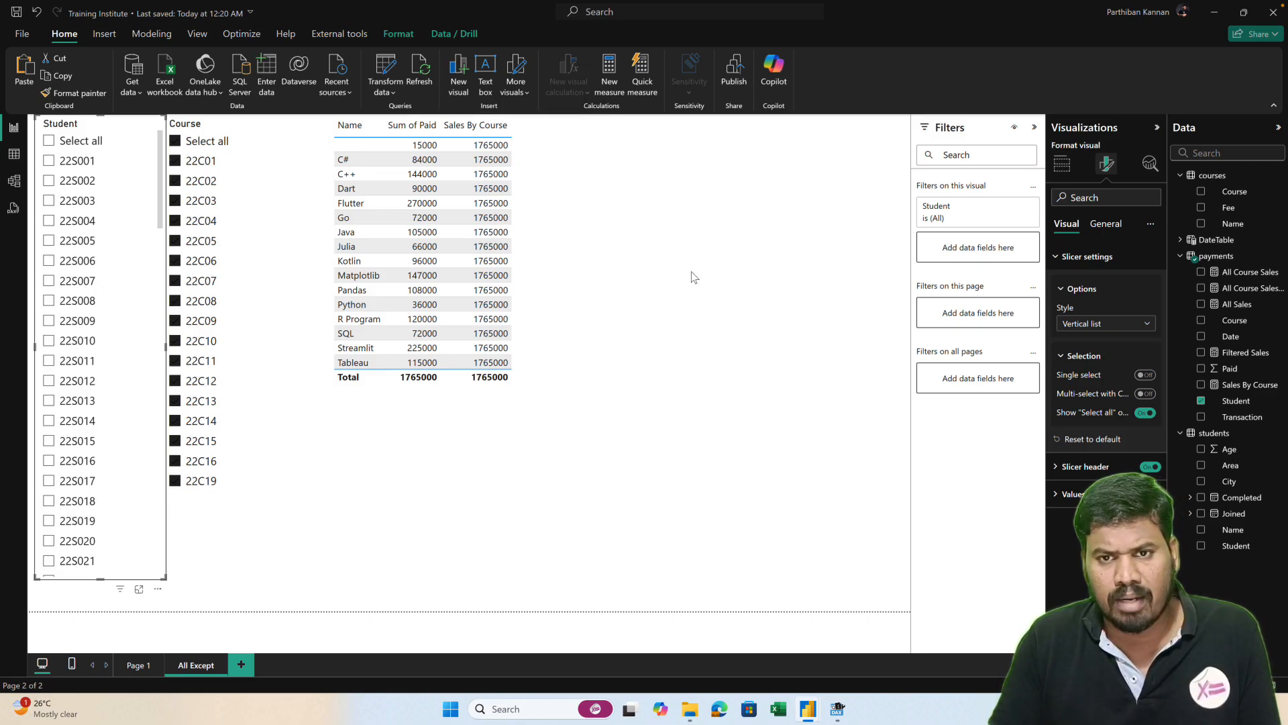
# - Add a slicer visual beside the table showing the Name field of the courses table
pyautogui.click(1061, 172)
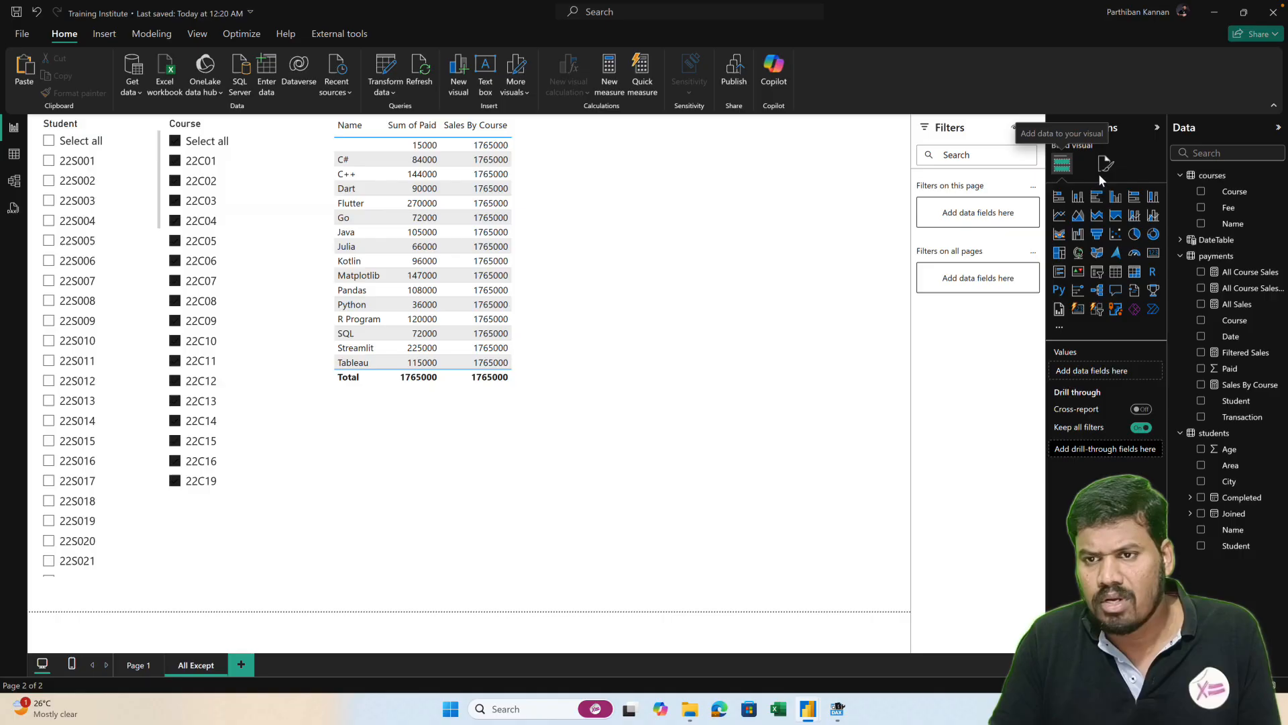
pyautogui.click(1098, 273)
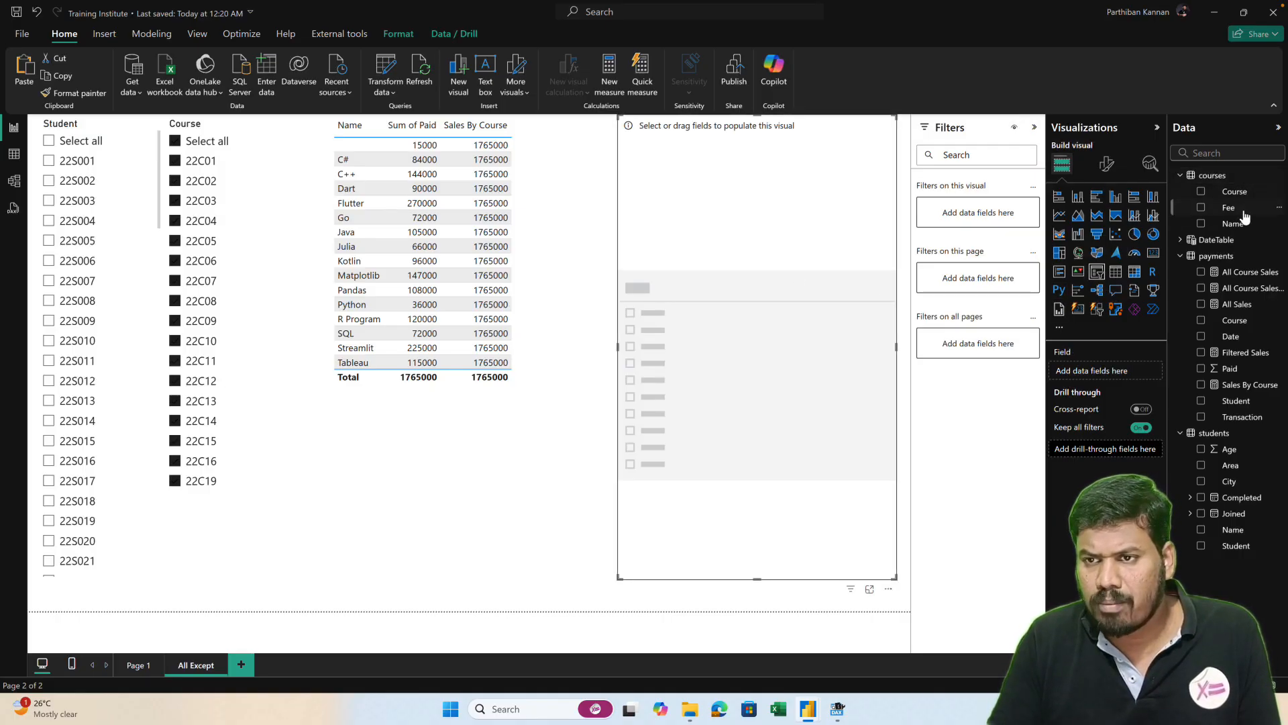
pyautogui.click(1202, 225)
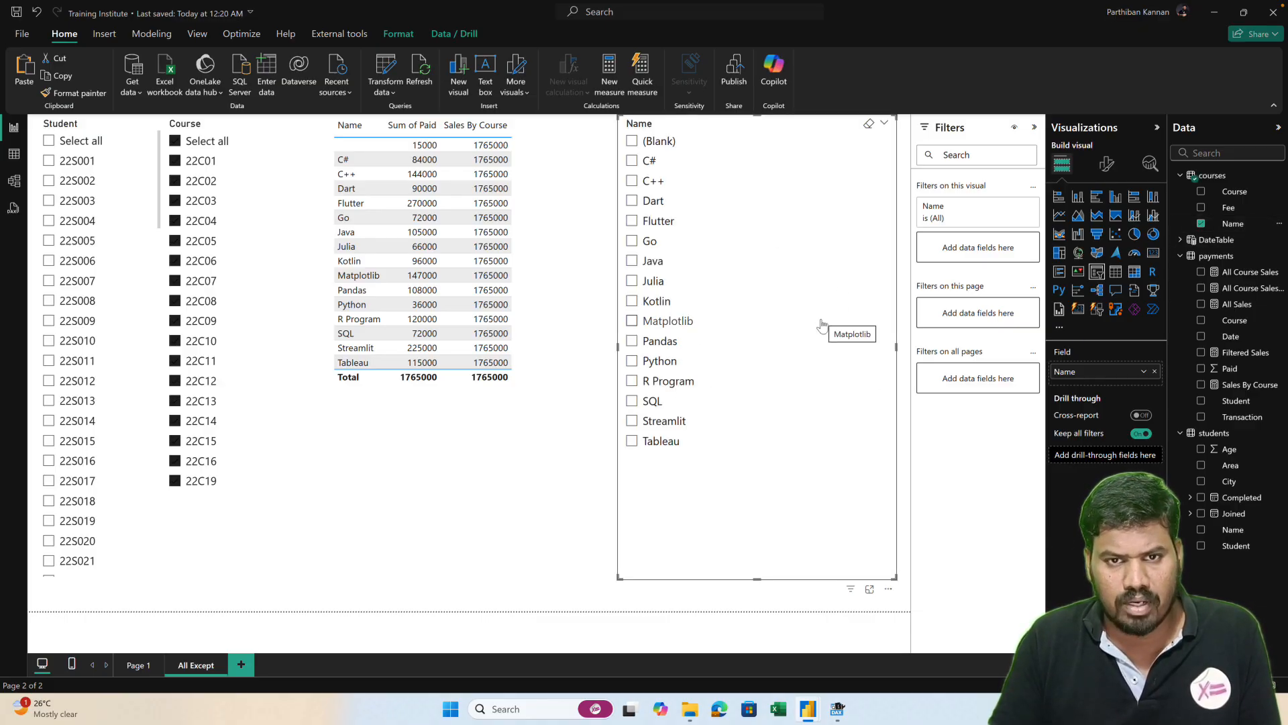
# - Filter the table by course names C++, Dart and Java in turn to check Sales By Course, and finally clear the Name selection
pyautogui.click(632, 182)
pyautogui.click(633, 201)
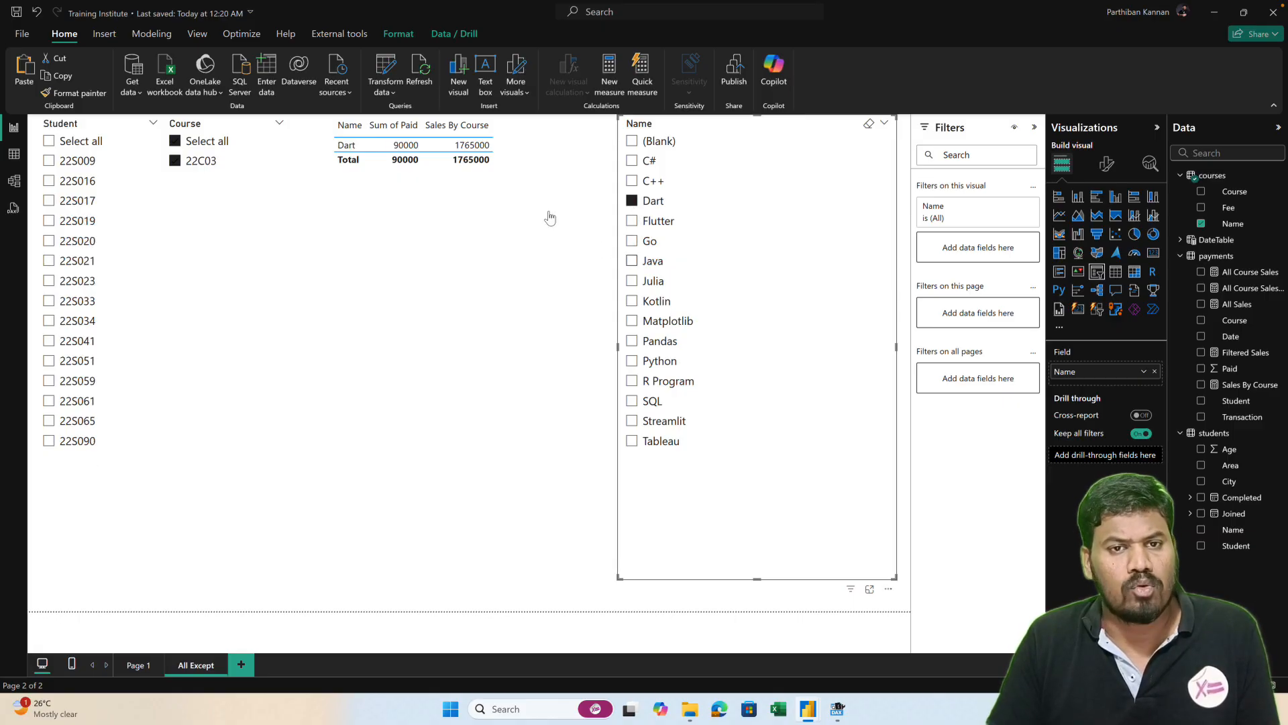
pyautogui.click(632, 260)
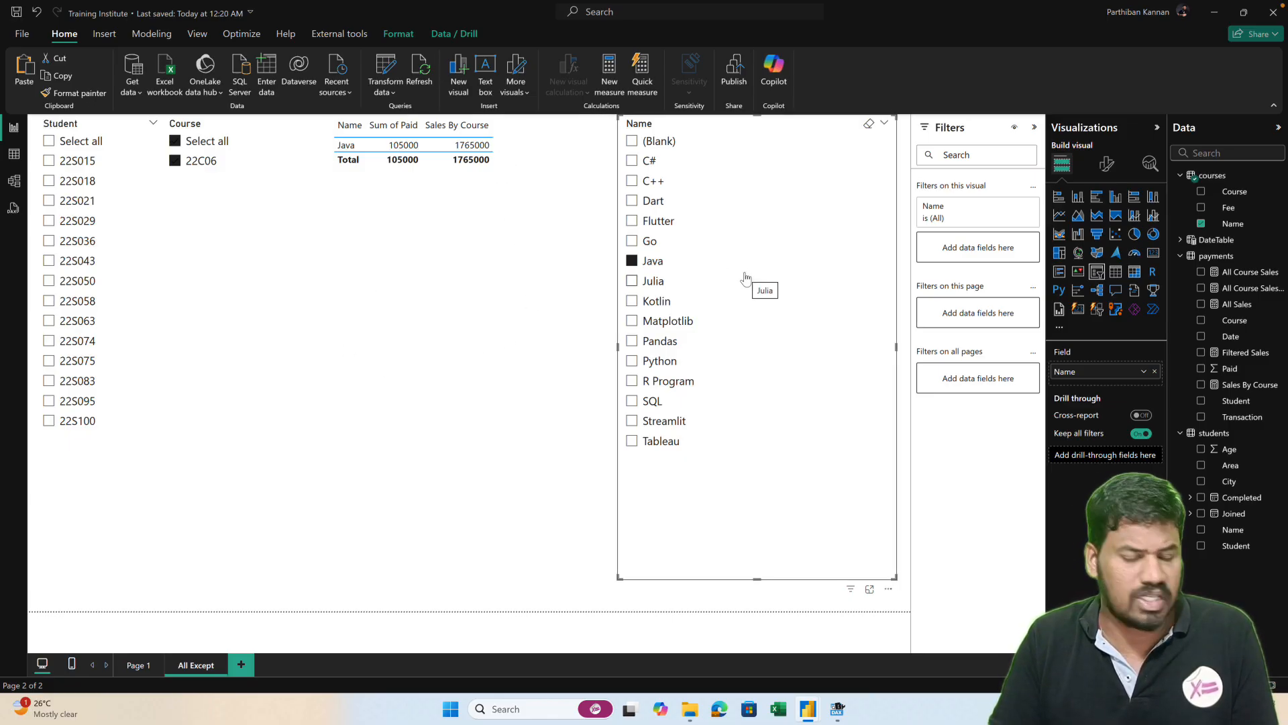
pyautogui.click(632, 261)
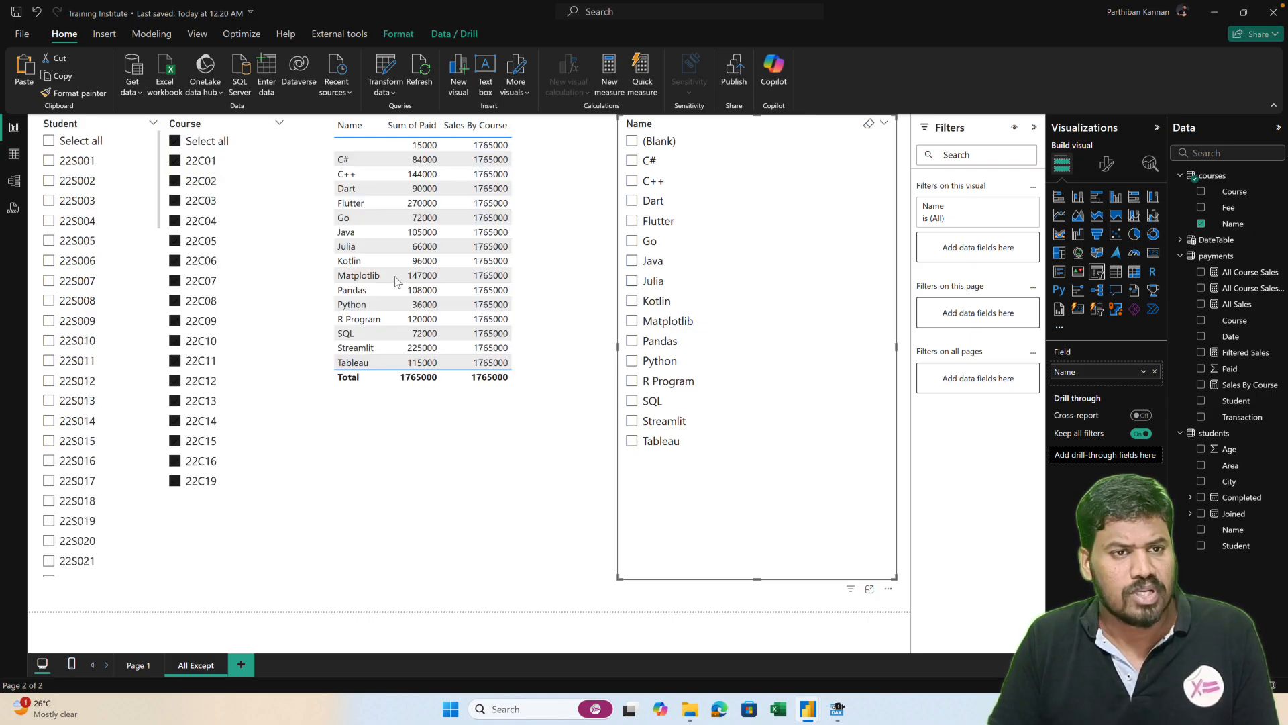
# - Clear the Course slicer, select student 22S001, and add courses 22C12 and 22C15 one by one to compare Sum of Paid with Sales By Course
pyautogui.click(176, 146)
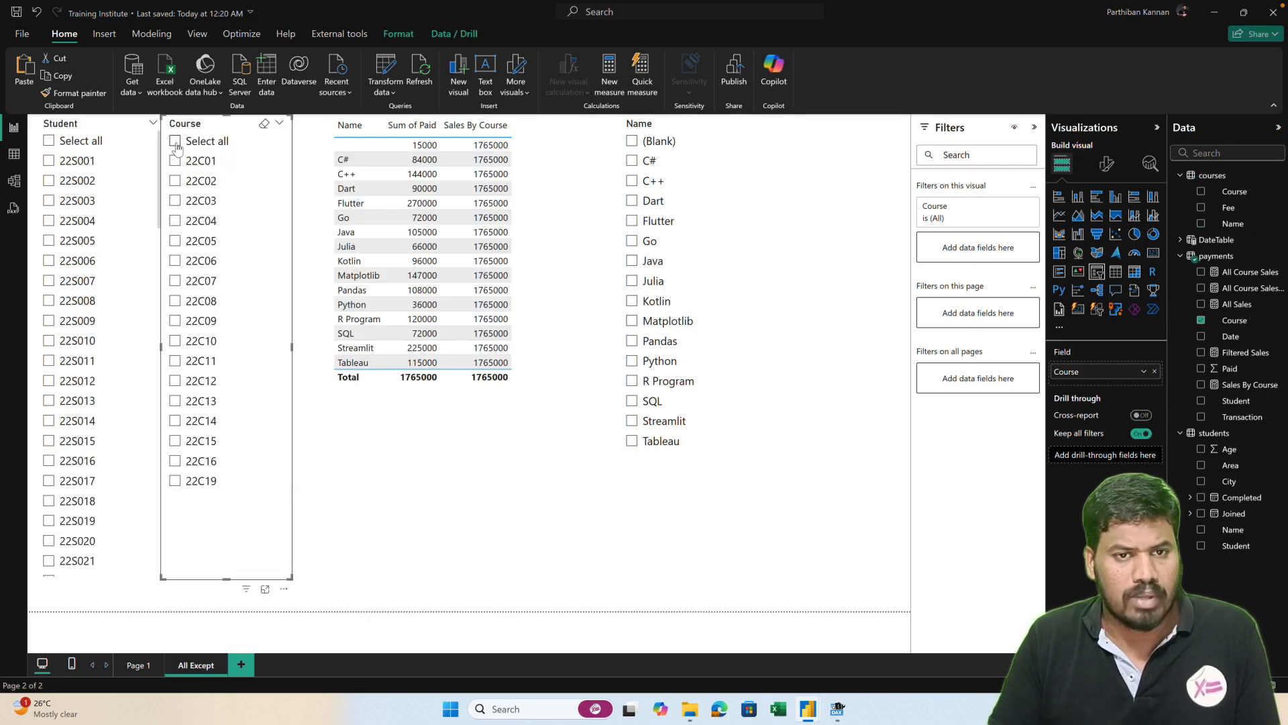
pyautogui.click(49, 165)
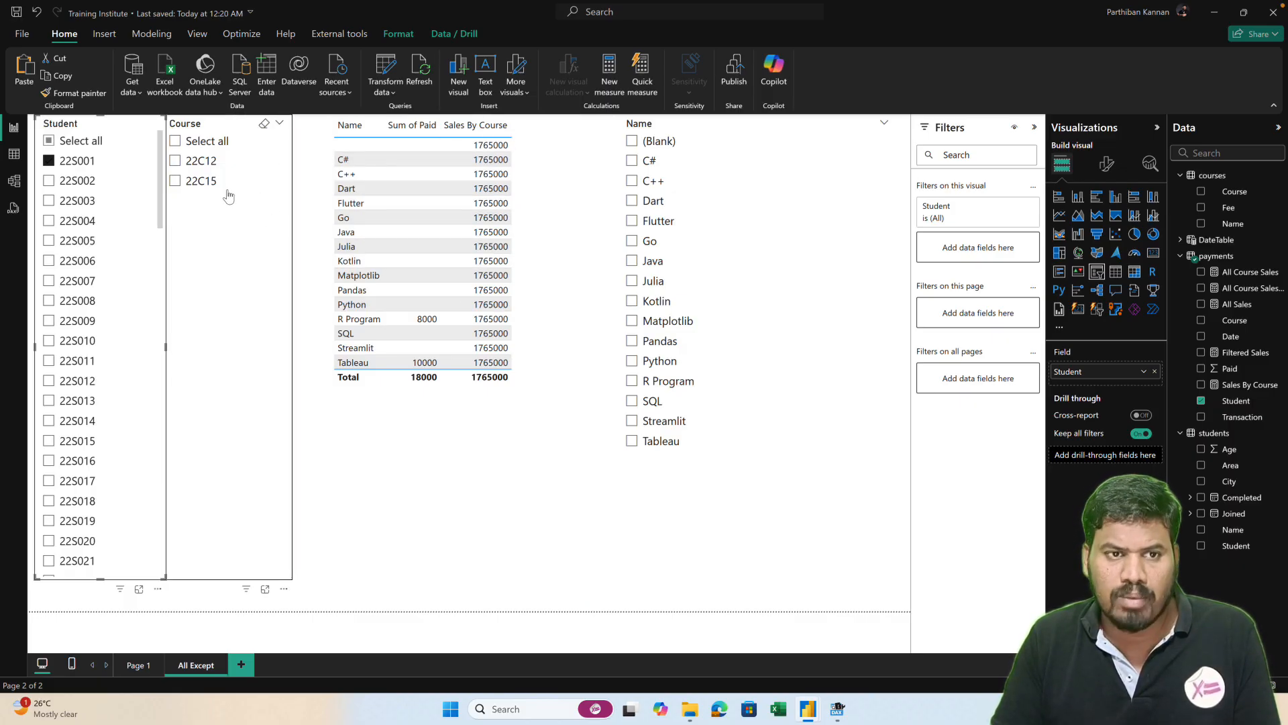
pyautogui.click(176, 161)
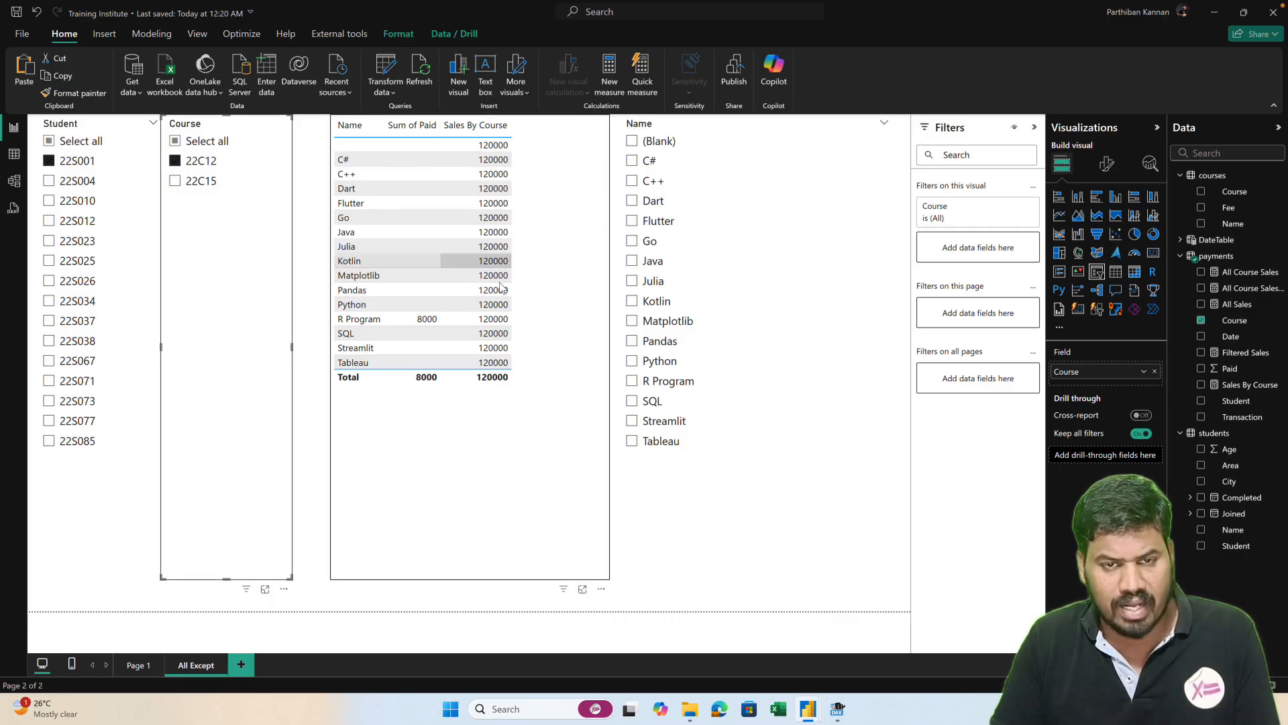
pyautogui.click(176, 181)
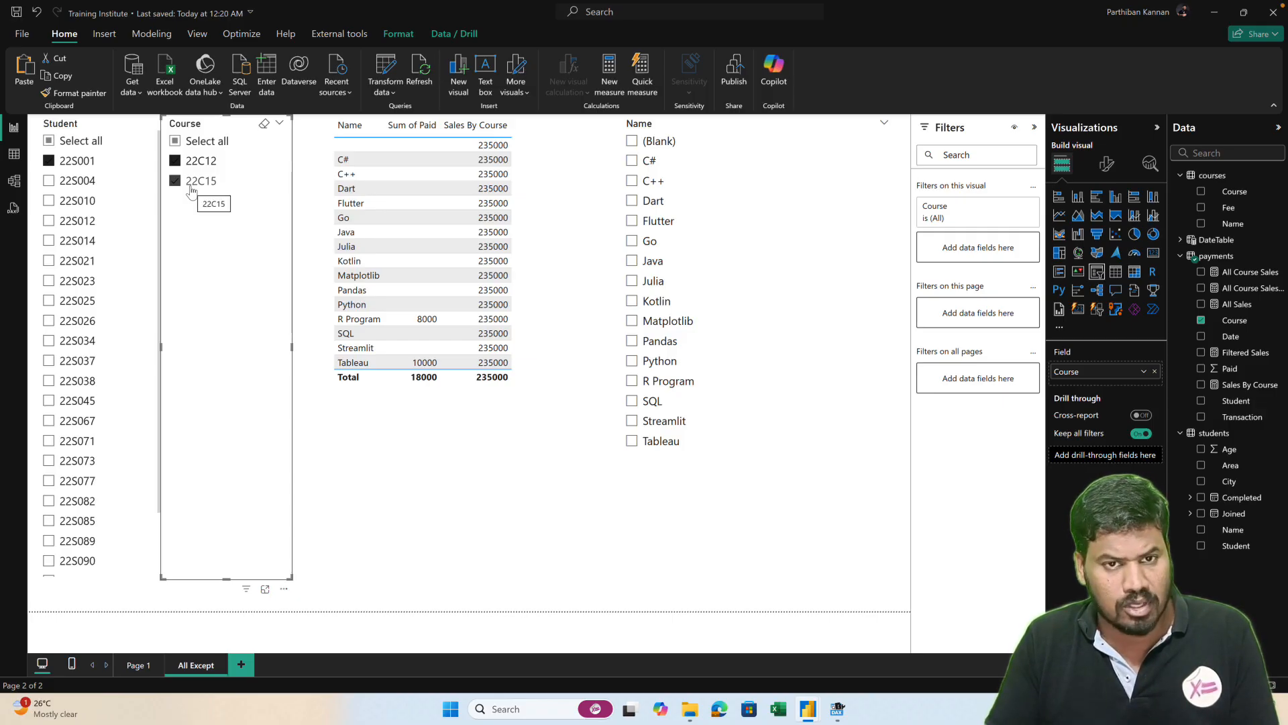
# - Switch to DAX Studio and start an EVALUATE query below the ALL SELECTED comment with a ROW function naming its column "Total Sales"
pyautogui.click(320, 530)
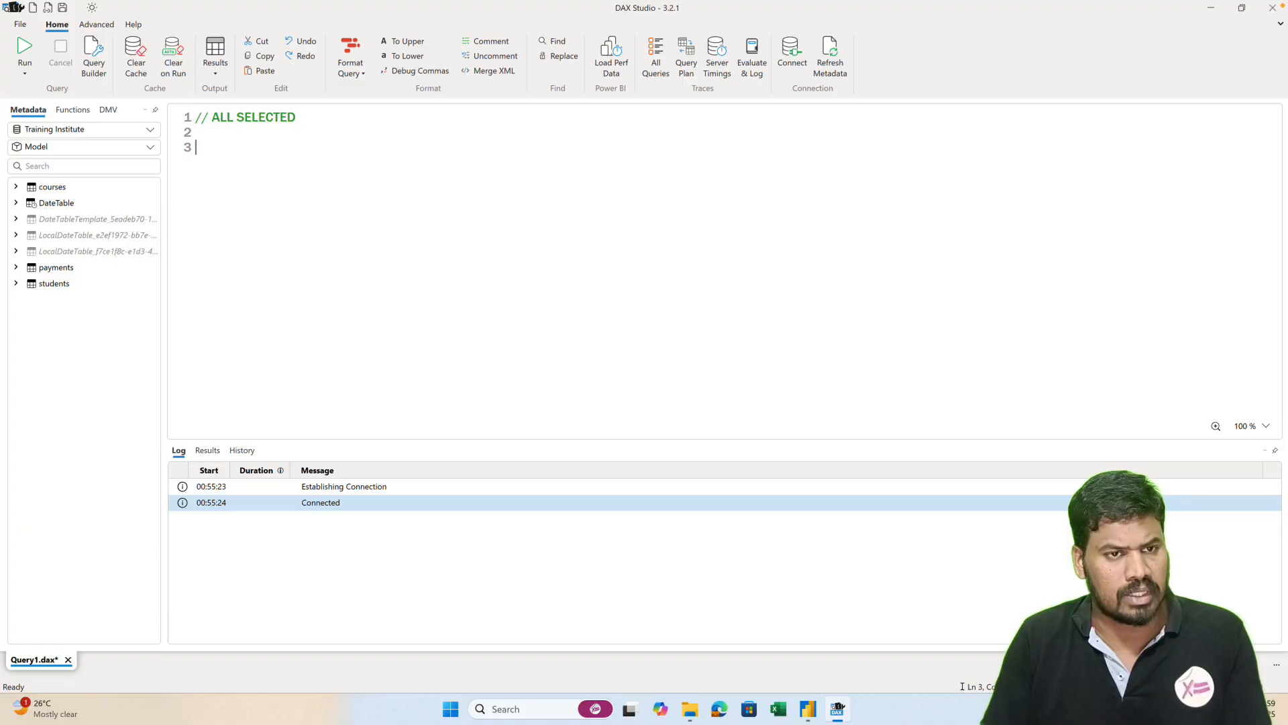
pyautogui.write('EVALUATE')
pyautogui.press('Return')
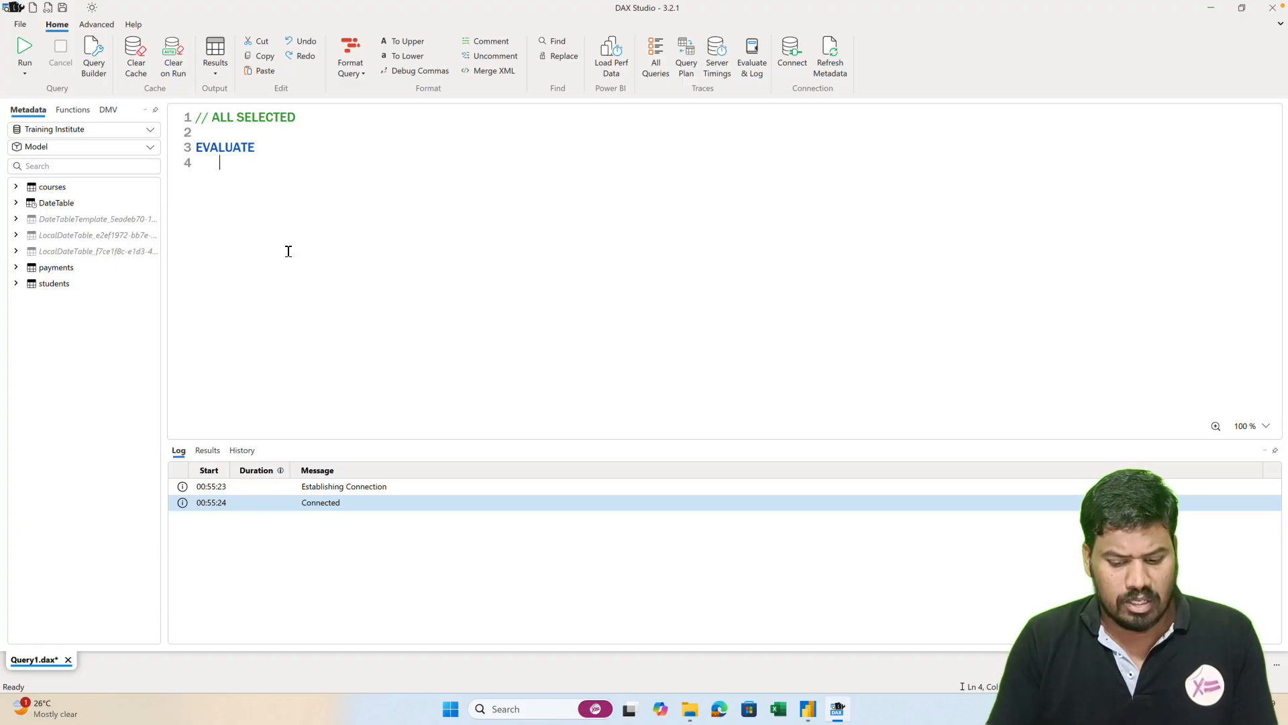
pyautogui.write('ROW(')
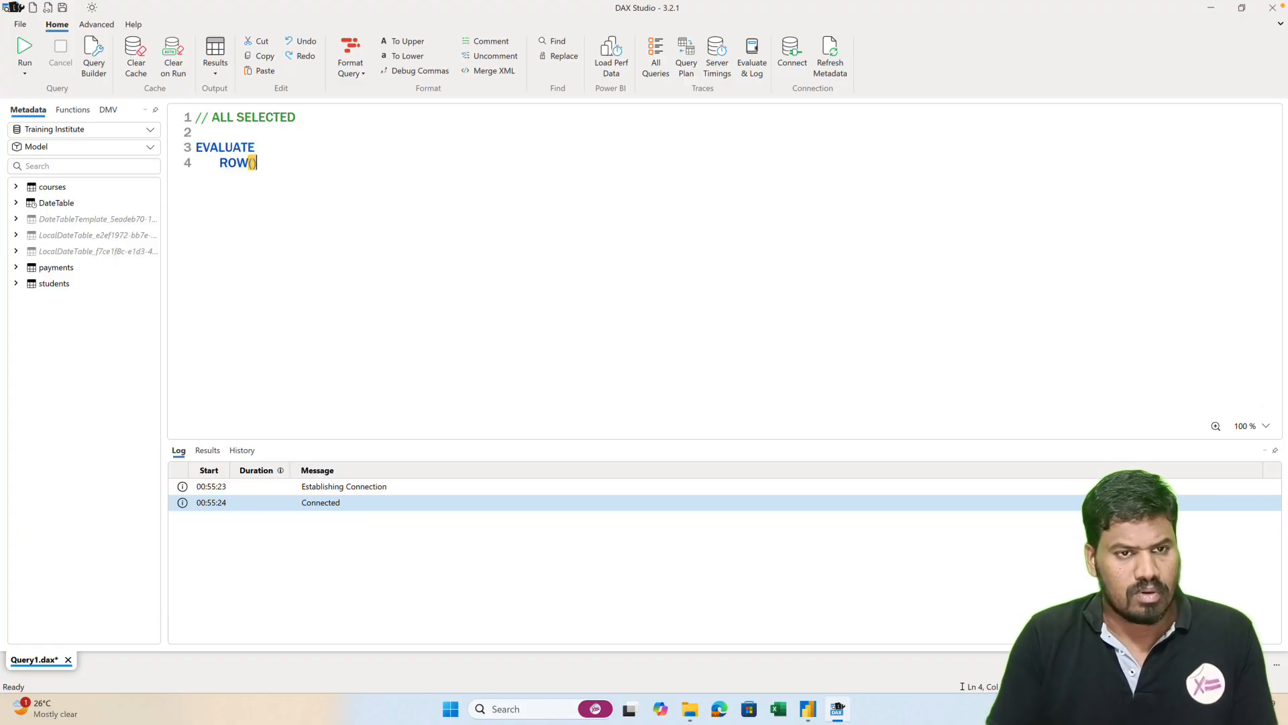
pyautogui.press('Return')
pyautogui.press('Return')
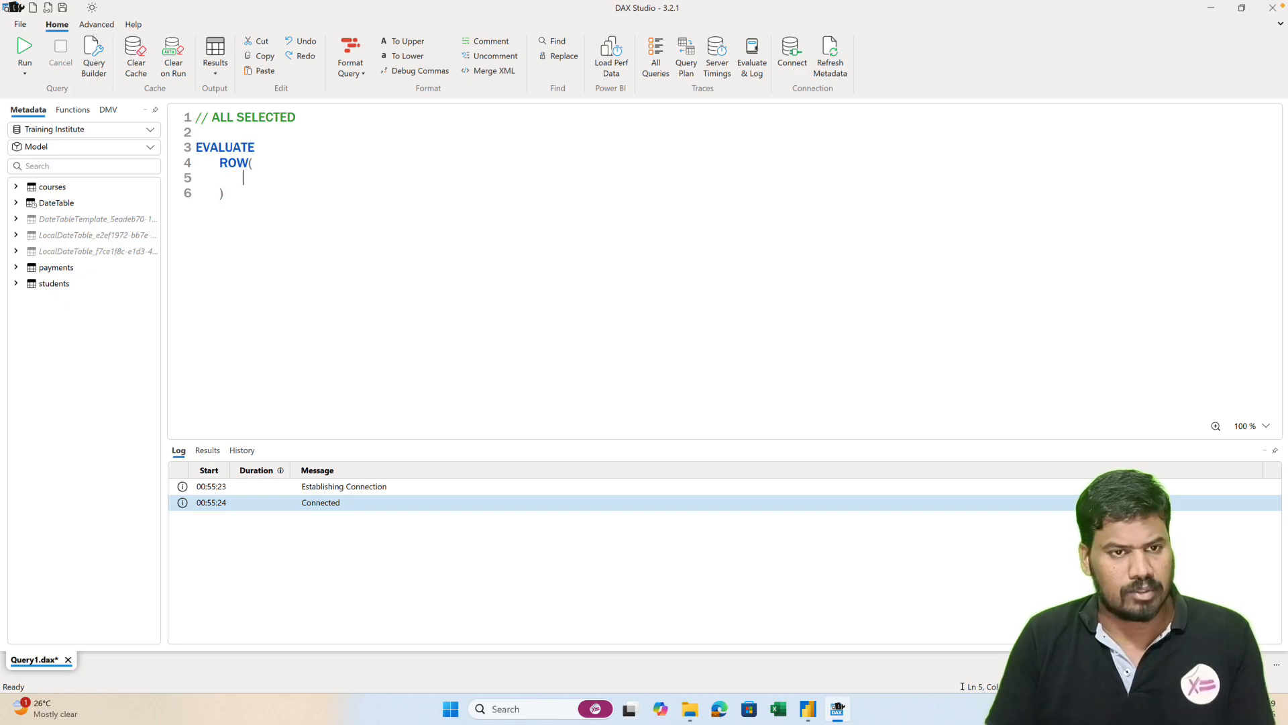
pyautogui.write('"Tota')
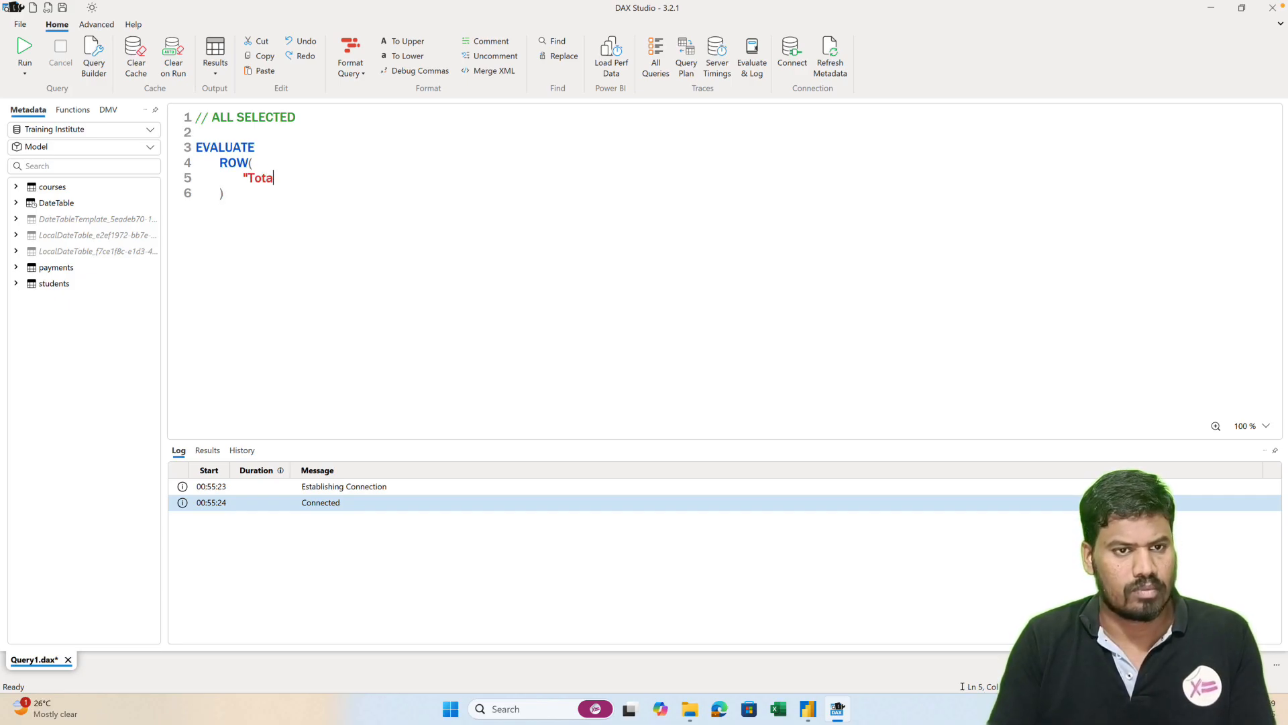
pyautogui.write('l Sales"')
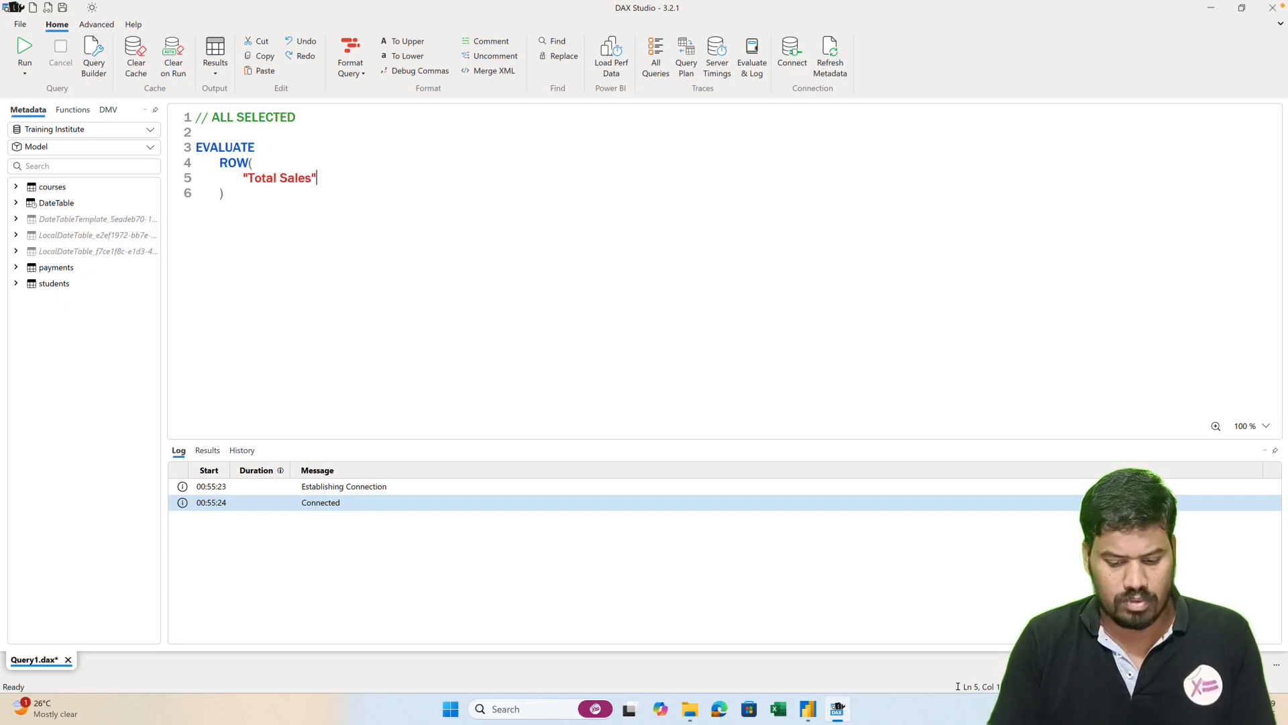
# - Define the "Total Sales" column in ROW as SUM(payments[Paid]) and run the query
pyautogui.write(', SUM')
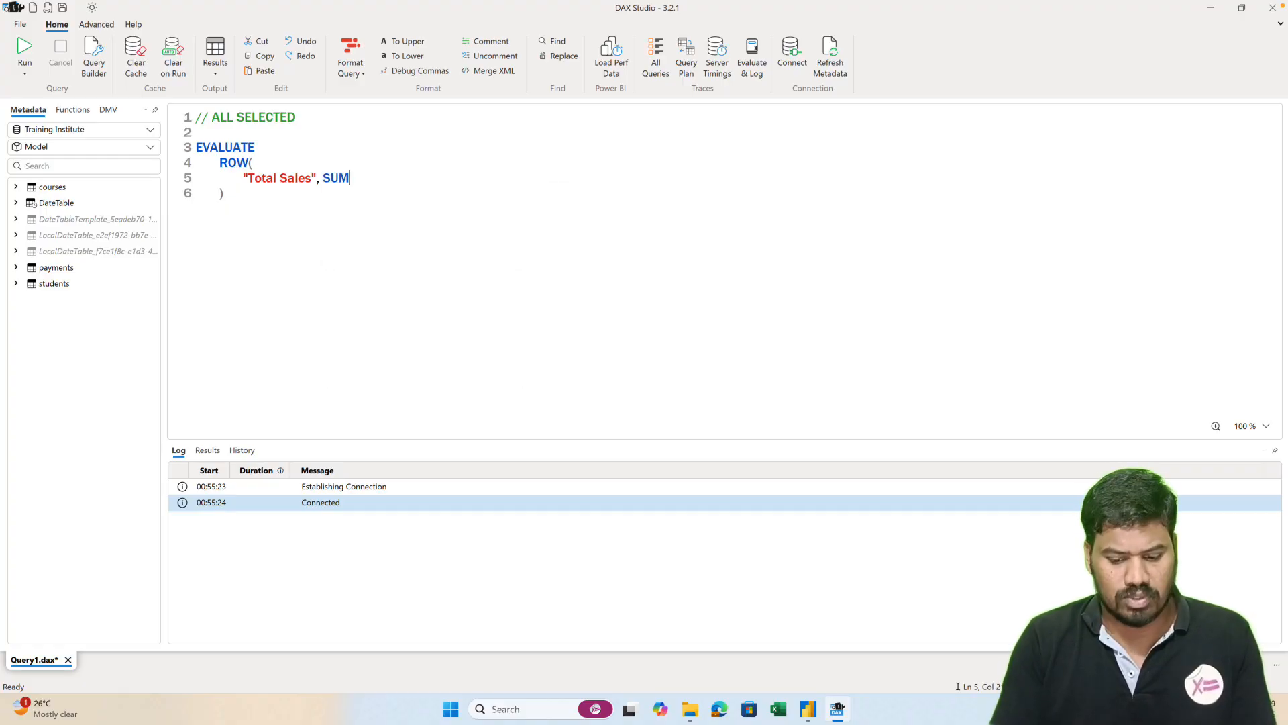
pyautogui.write('(')
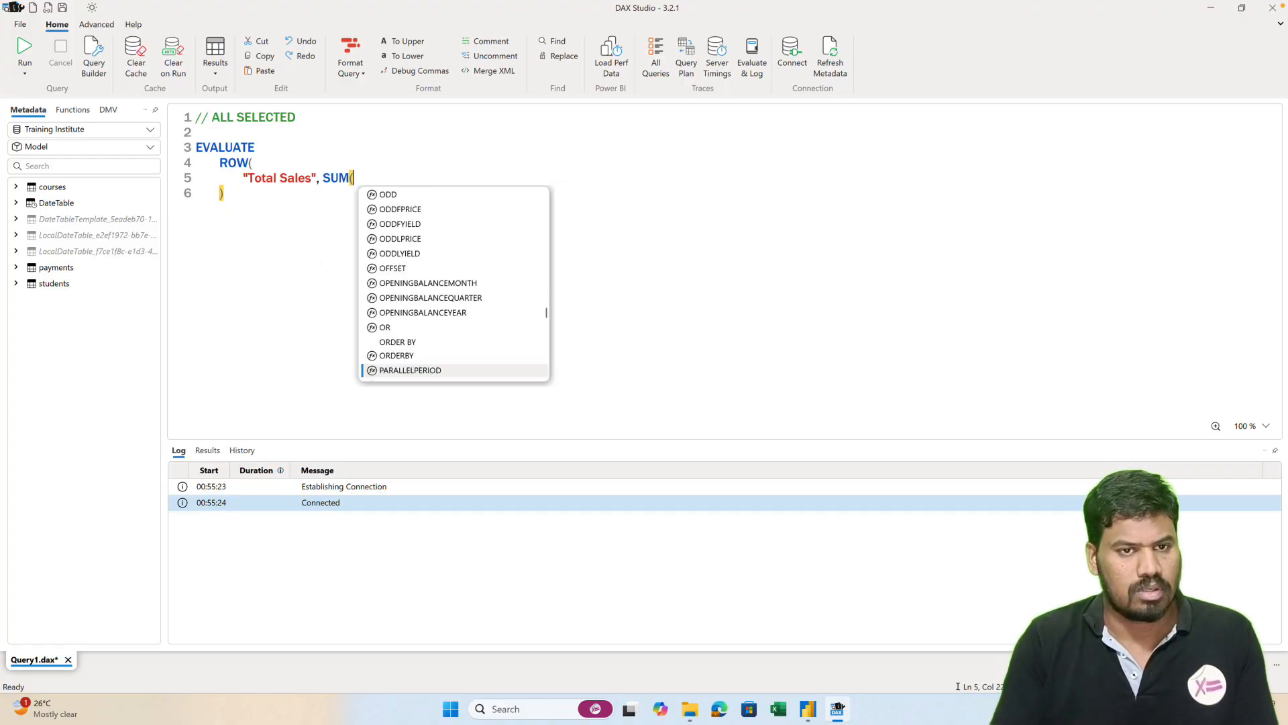
pyautogui.write('payments[P')
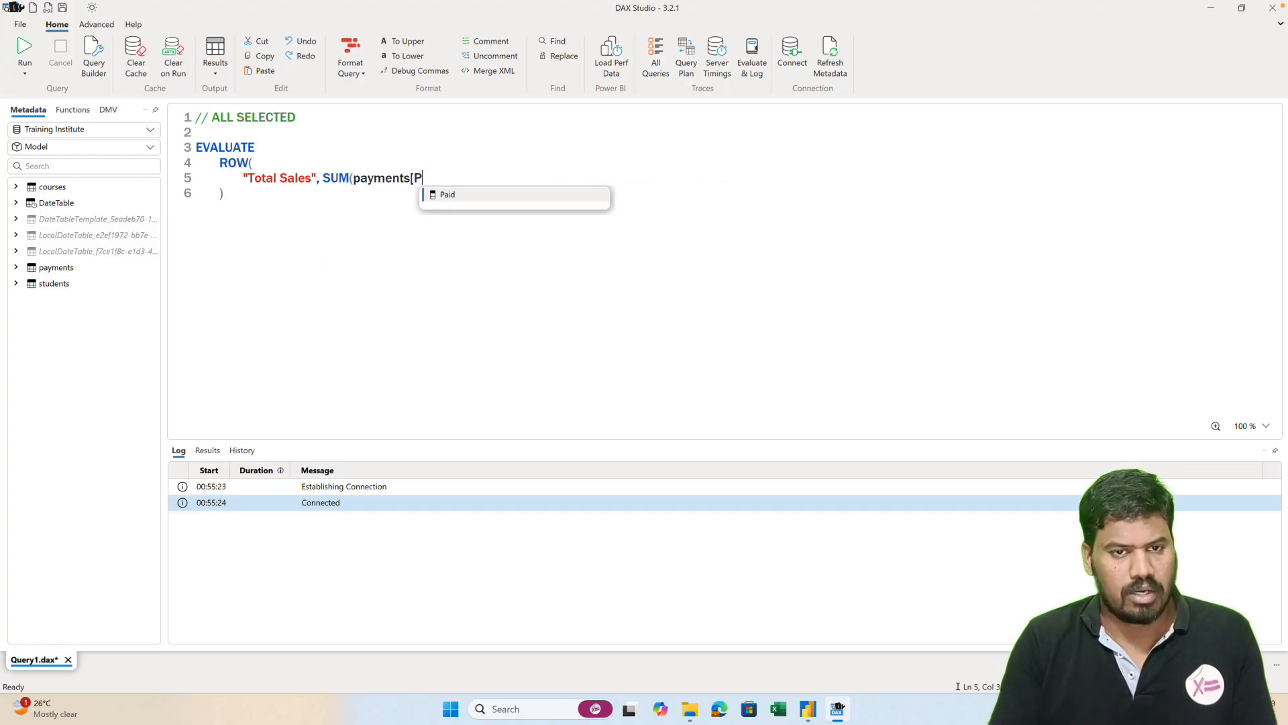
pyautogui.write('aid]))')
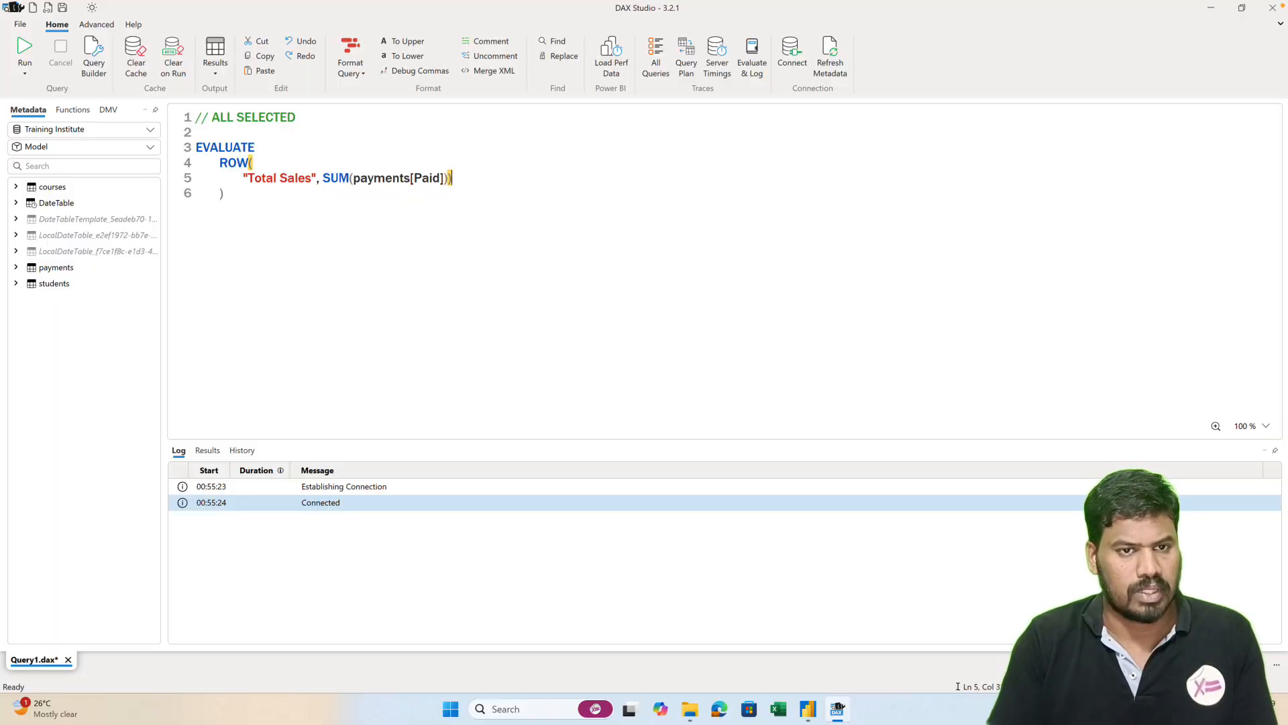
pyautogui.press('BackSpace')
pyautogui.press('F5')
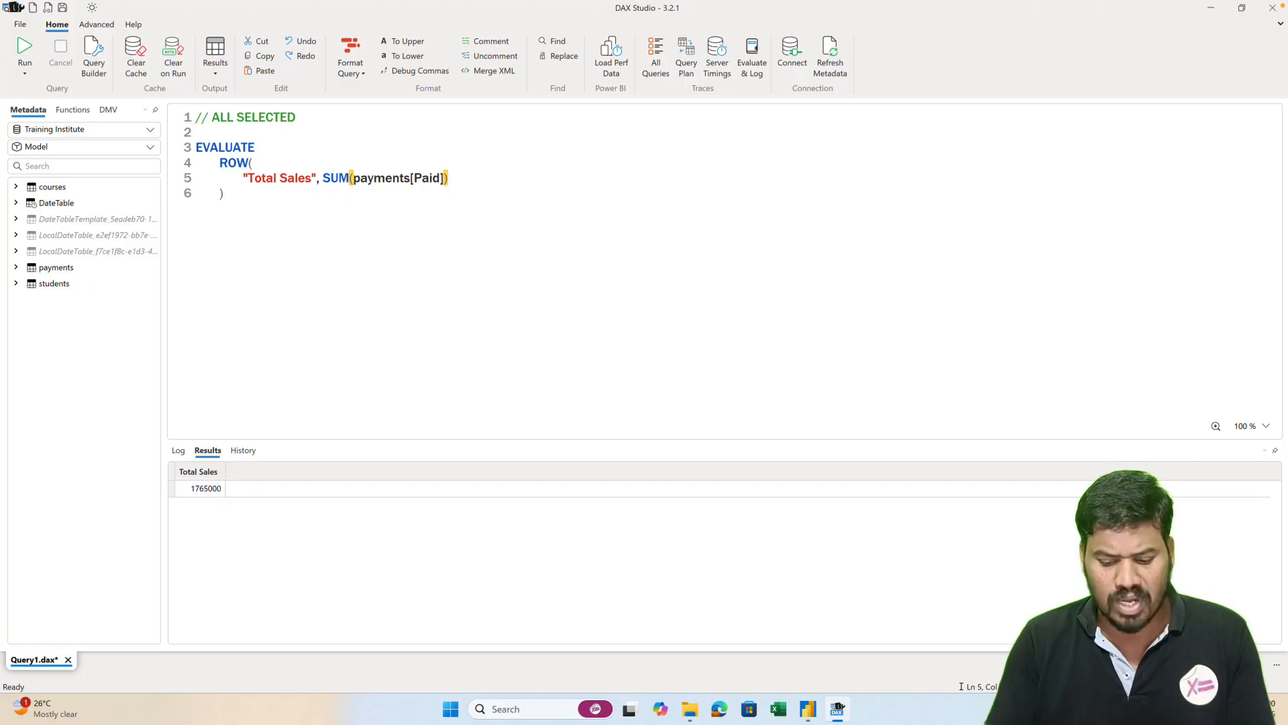
# - Add a second ROW column named "Selected Course Sales" that starts a CALCULATE expression
pyautogui.write(',')
pyautogui.press('Return')
pyautogui.write('"Selec')
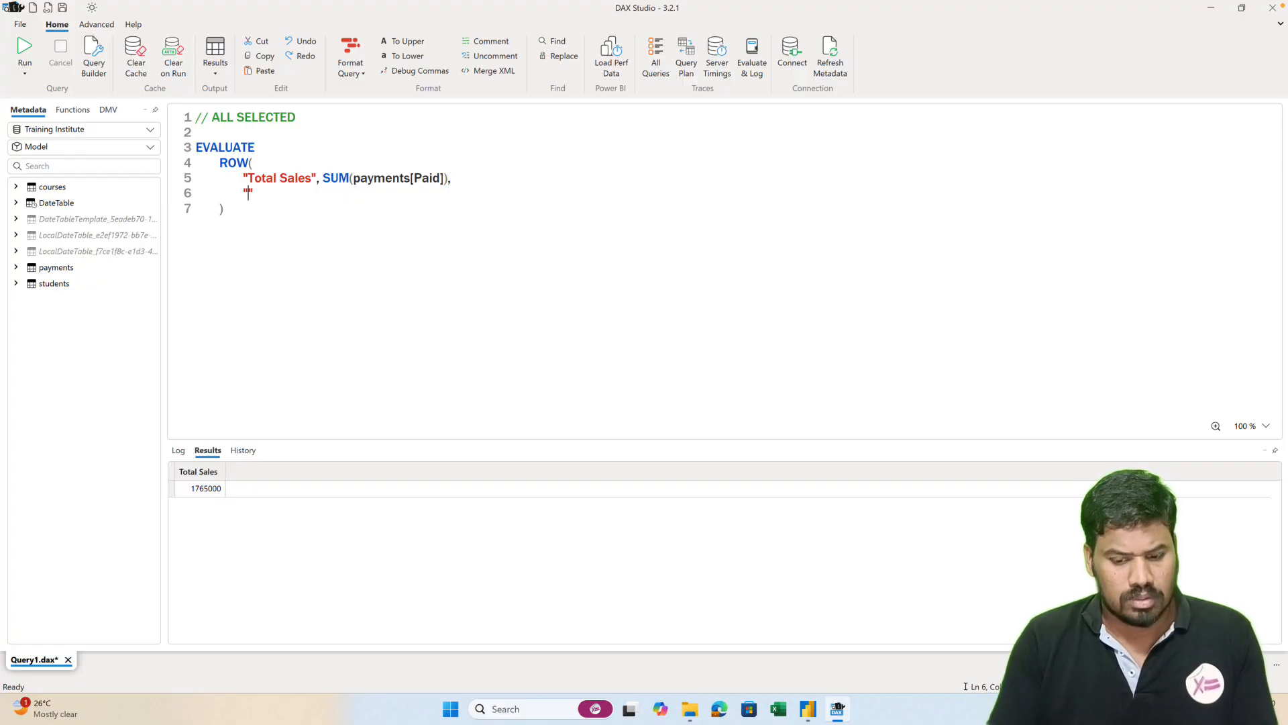
pyautogui.write('ted Cou')
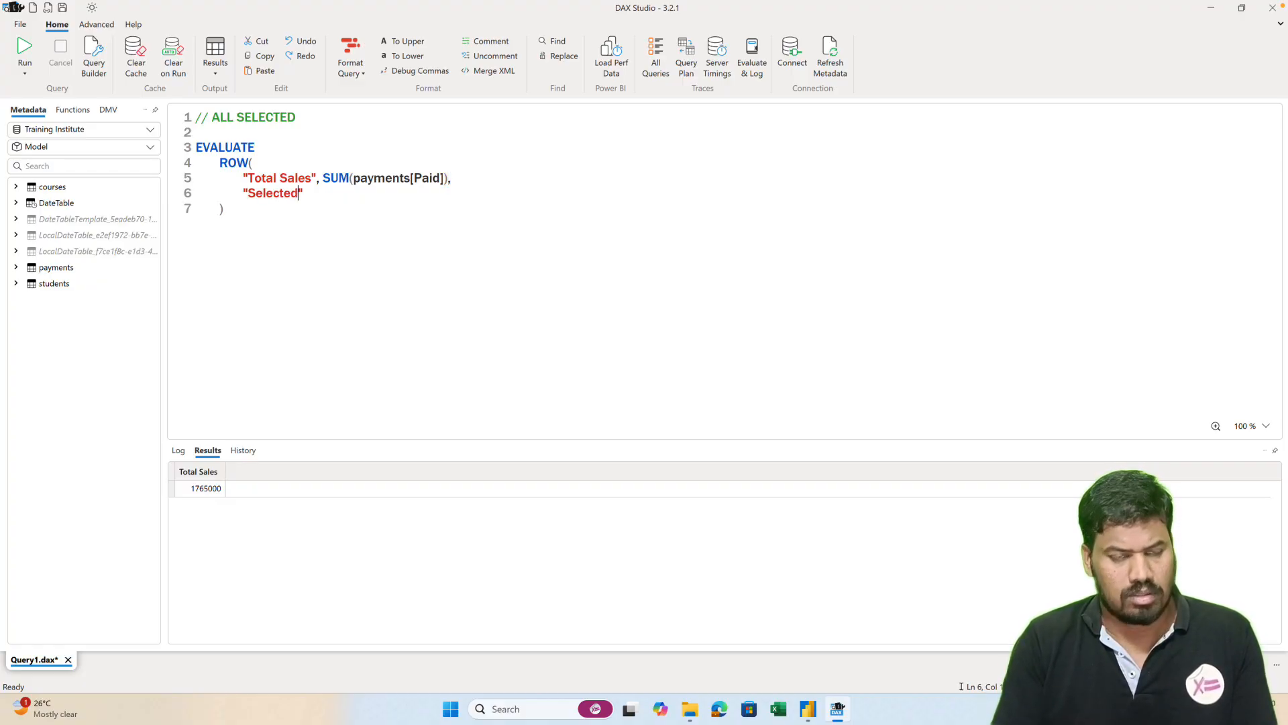
pyautogui.write('rse Sales"')
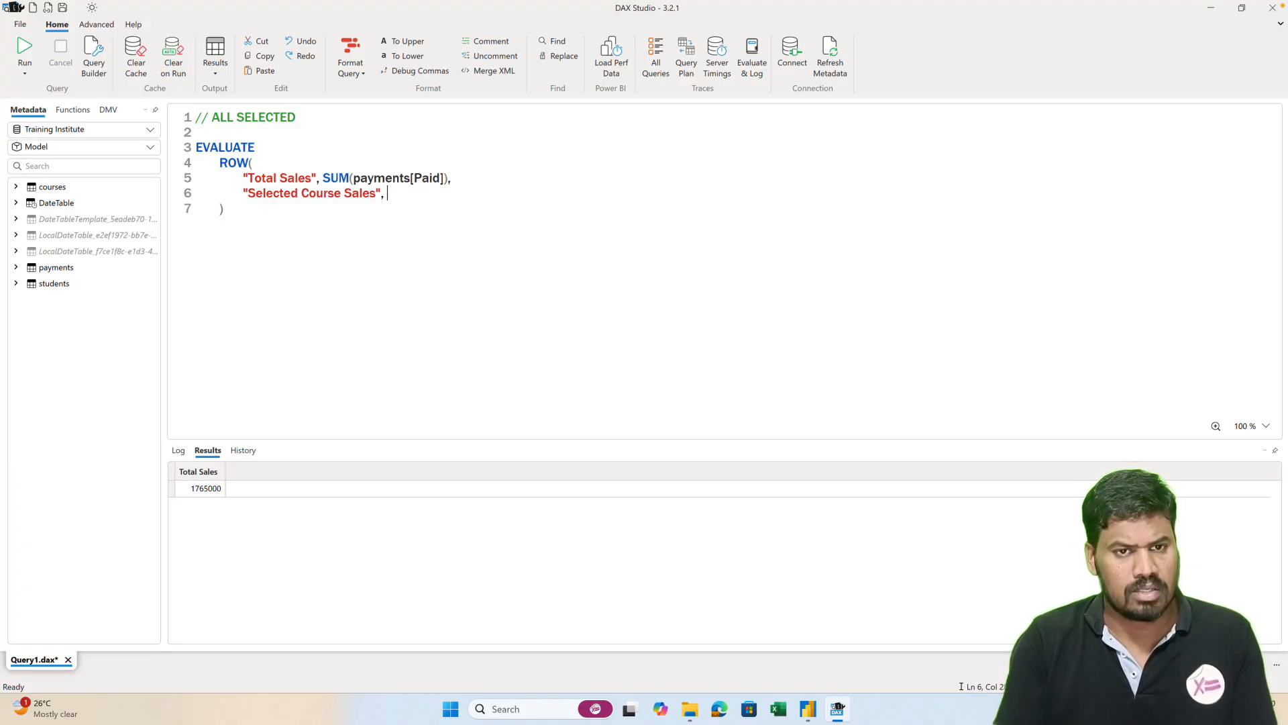
pyautogui.write(', CALC')
pyautogui.press('Tab')
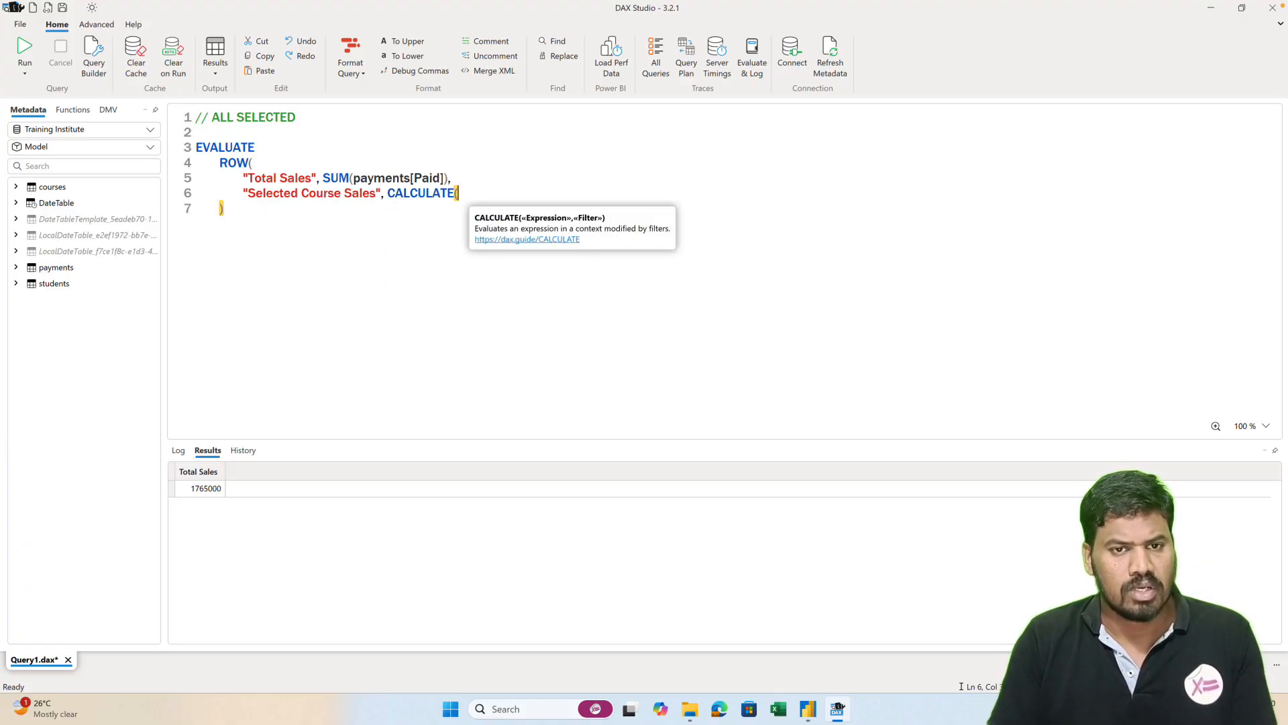
# - Enter SUM(payments[Paid]) on its own indented line as the expression of the "Selected Course Sales" CALCULATE
pyautogui.press('Return')
pyautogui.press('Tab')
pyautogui.press('Tab')
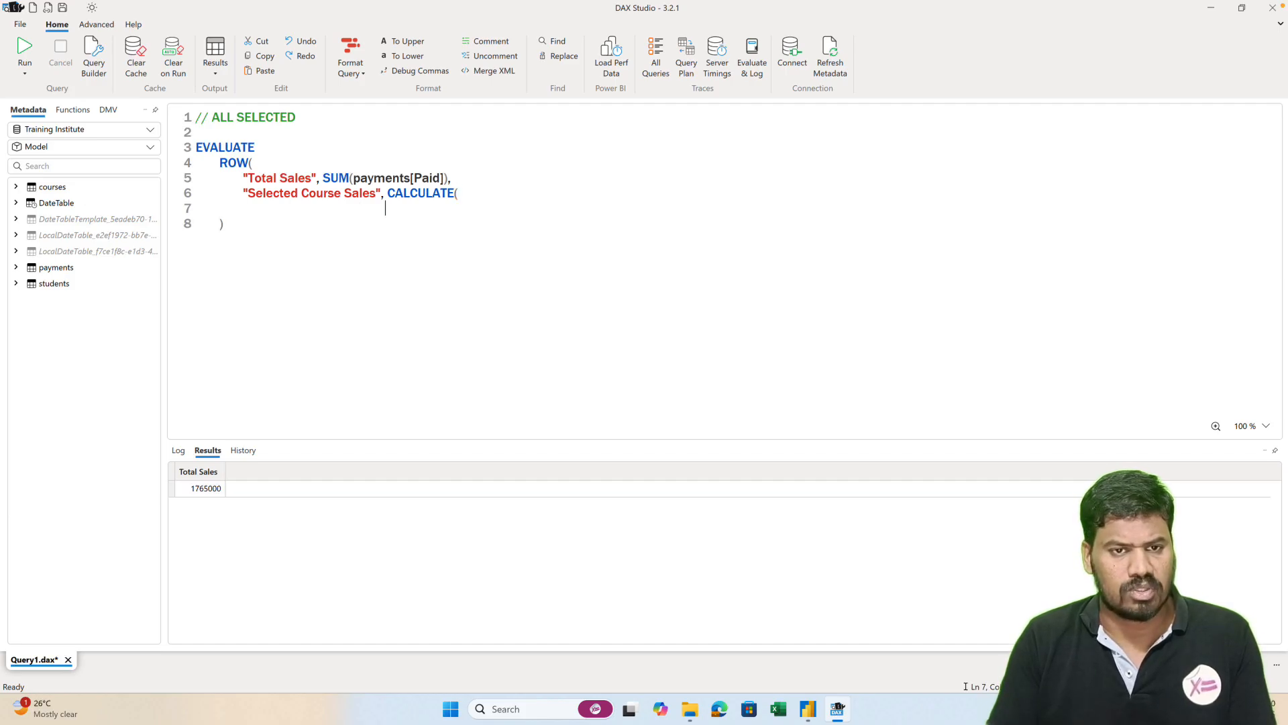
pyautogui.write('SUM')
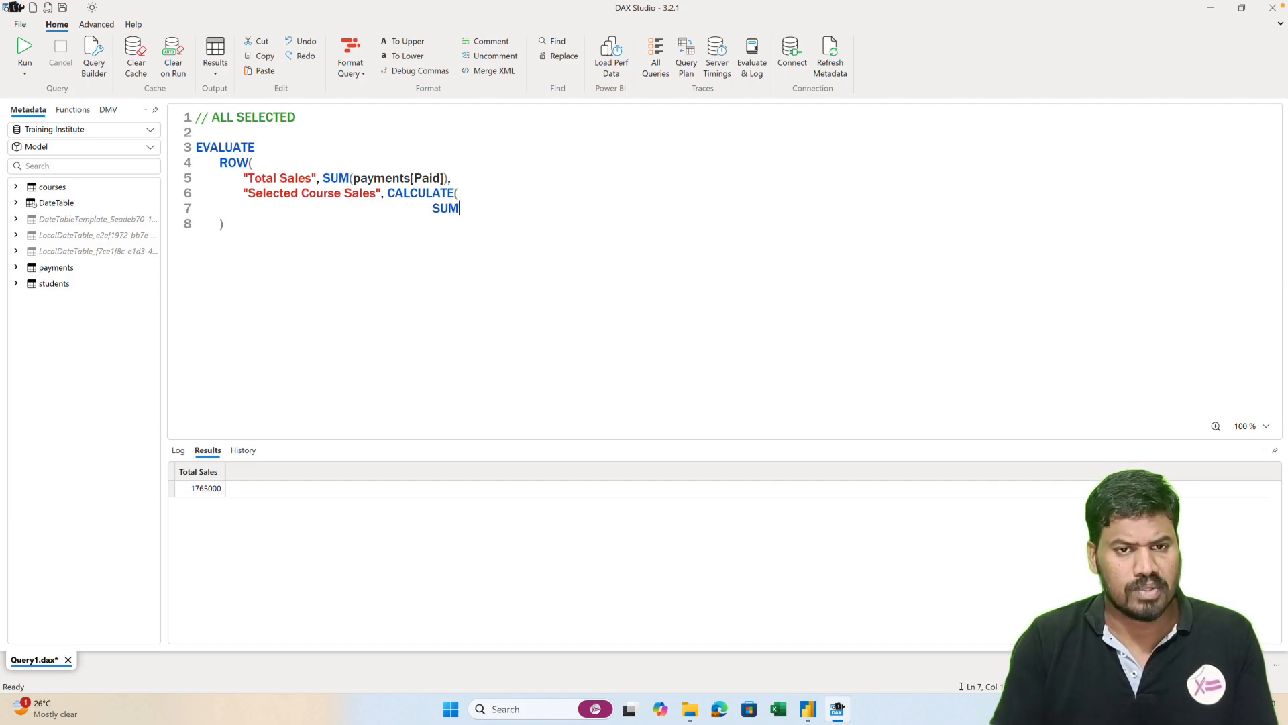
pyautogui.write('(payments')
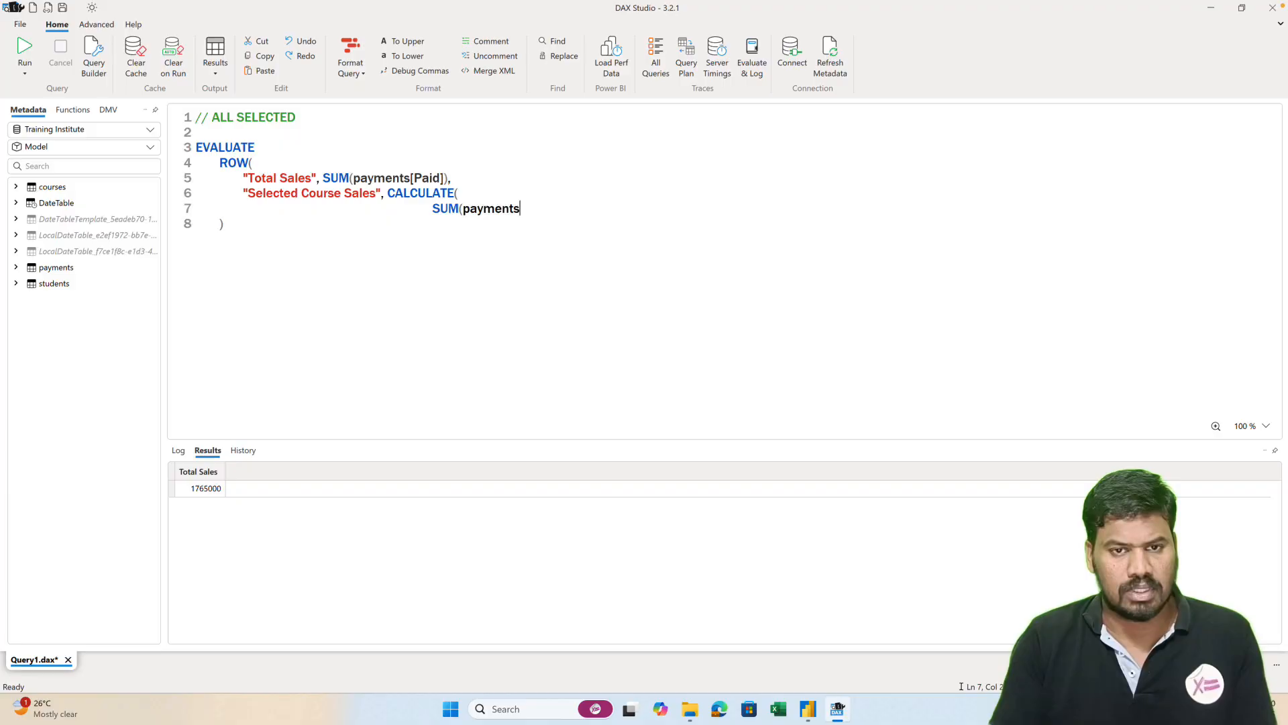
pyautogui.write('[P')
pyautogui.press('Tab')
pyautogui.write('),')
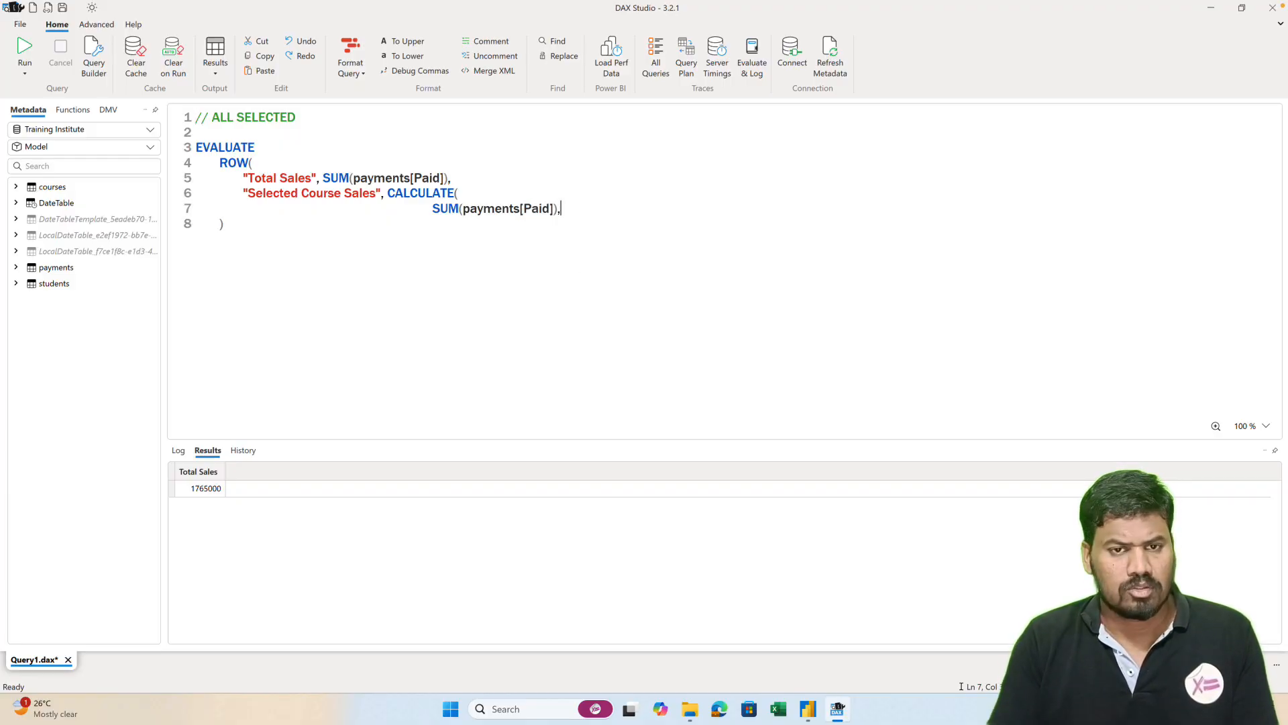
# - Complete the "Selected Course Sales" CALCULATE with the filter ALLSELECTED(payments) and run the query
pyautogui.press('Return')
pyautogui.write('ALLSEL')
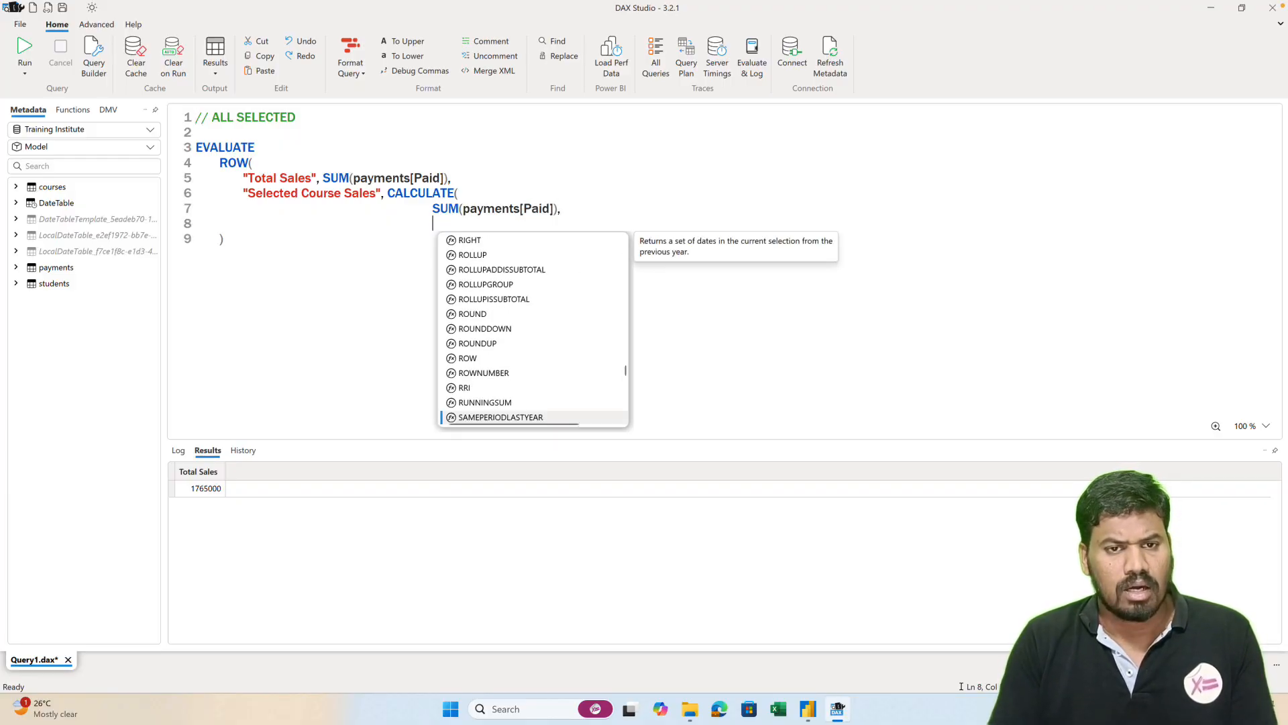
pyautogui.press('Tab')
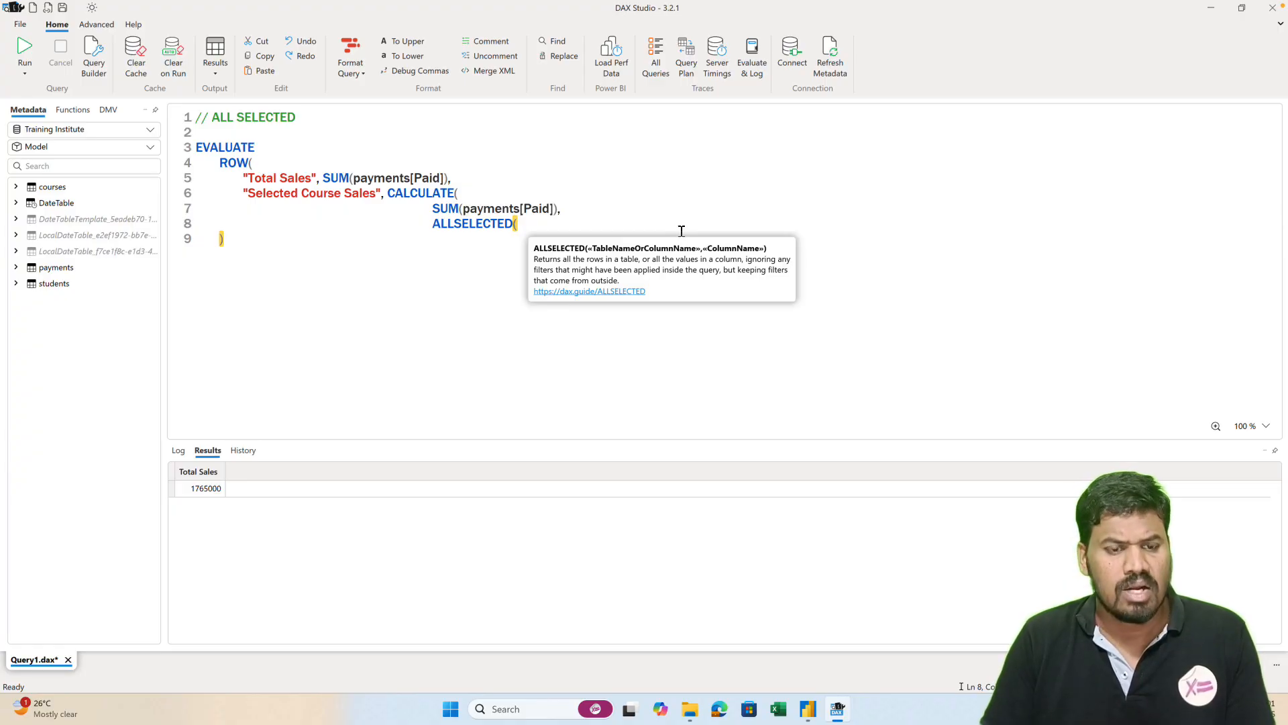
pyautogui.write('pay')
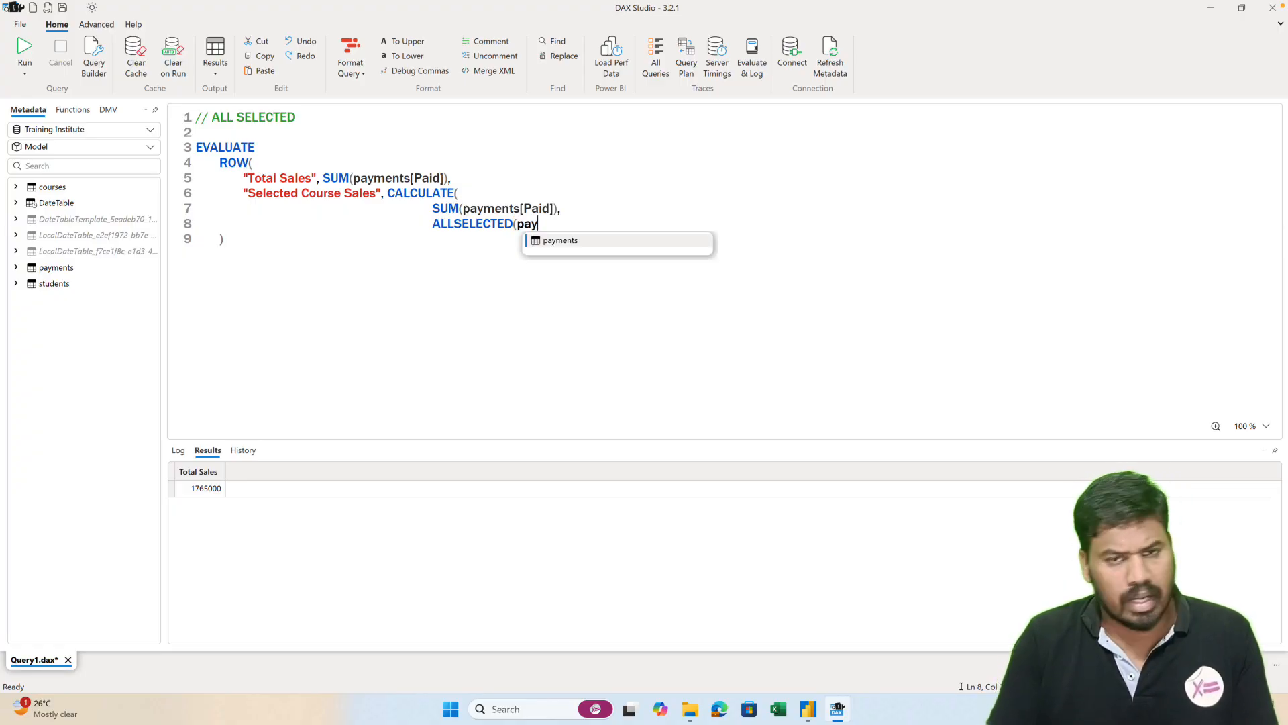
pyautogui.press('Tab')
pyautogui.write(')')
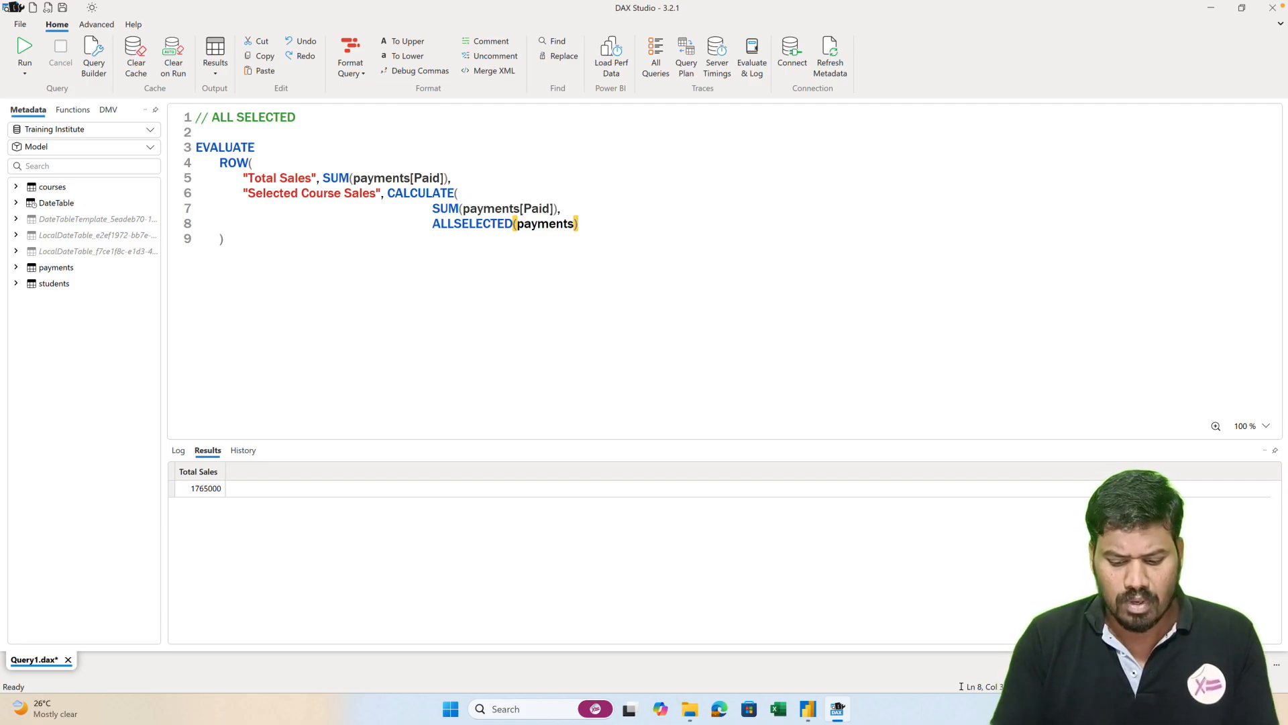
pyautogui.press('Return')
pyautogui.write(')')
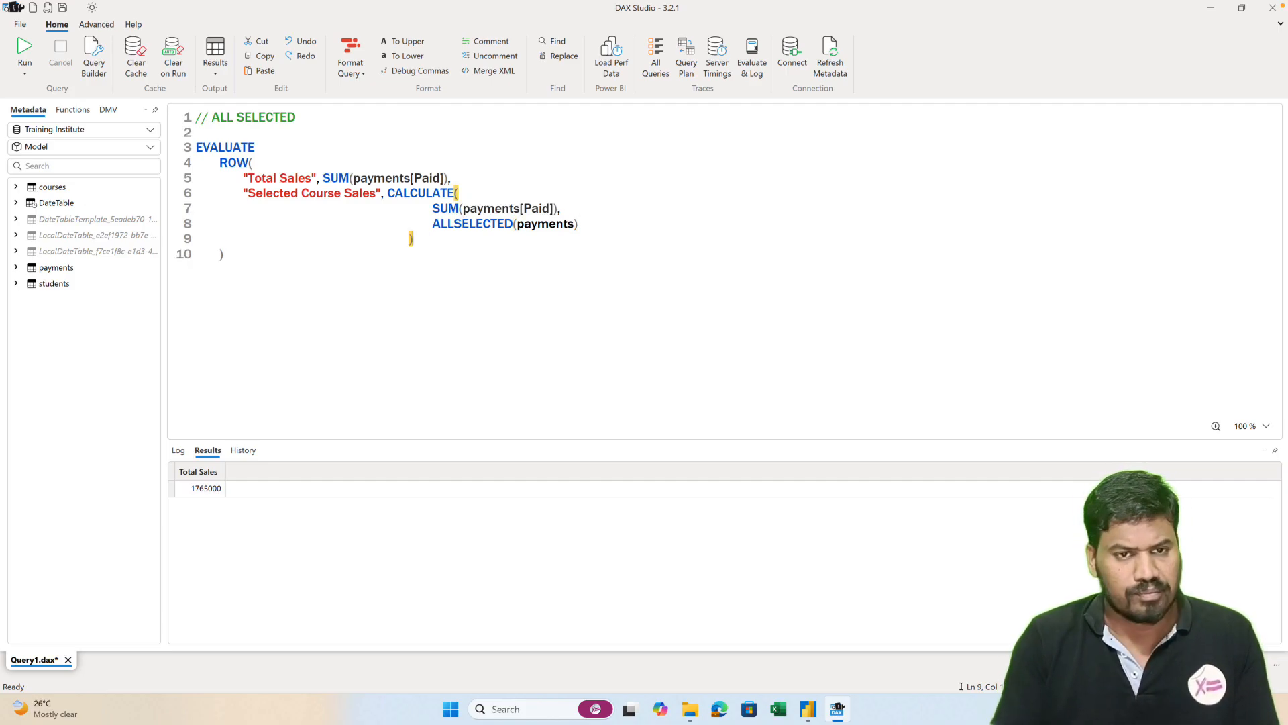
pyautogui.press('F5')
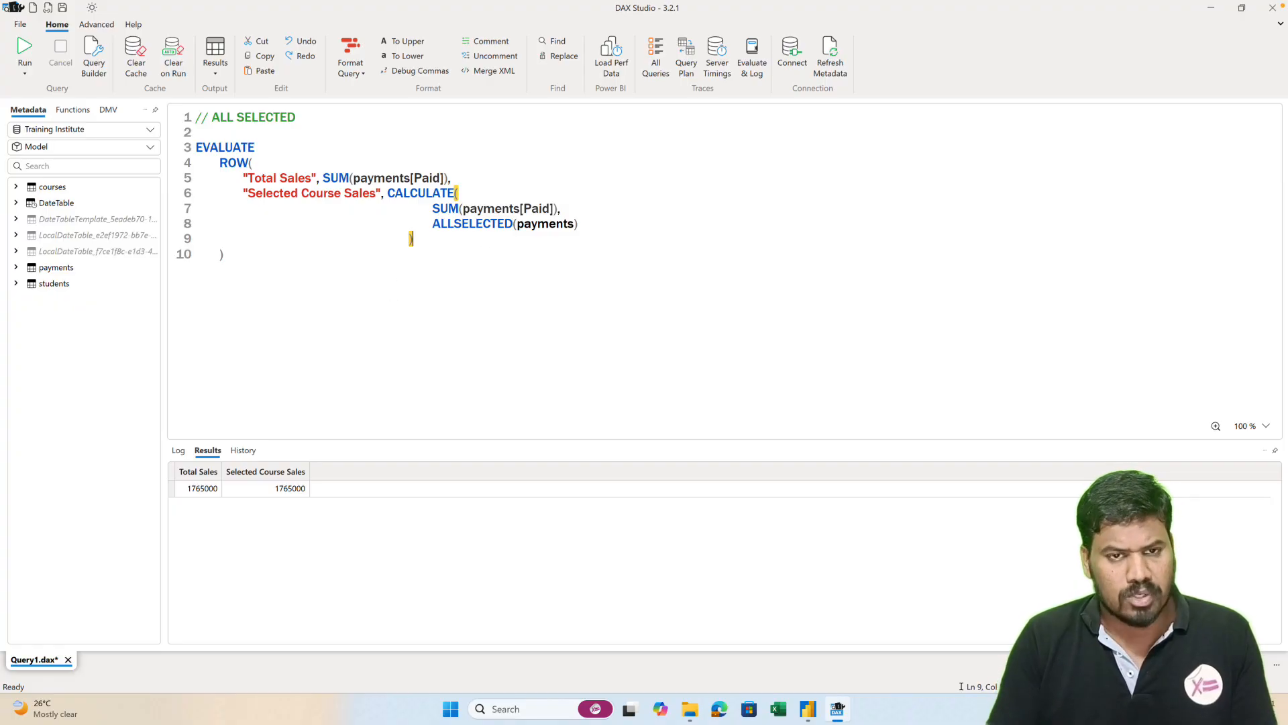
# - Add a third ROW column named "All Course Sales" that starts a CALCULATE expression
pyautogui.write(',')
pyautogui.press('Return')
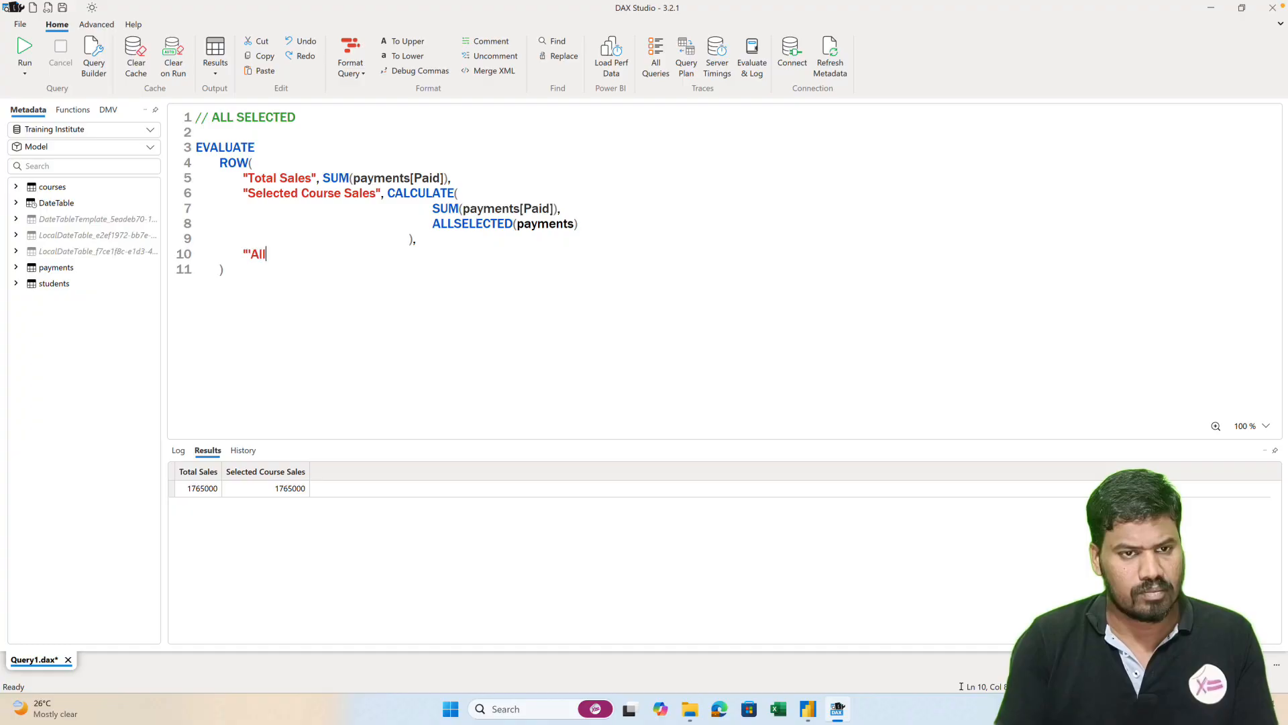
pyautogui.press('BackSpace')
pyautogui.press('BackSpace')
pyautogui.press('BackSpace')
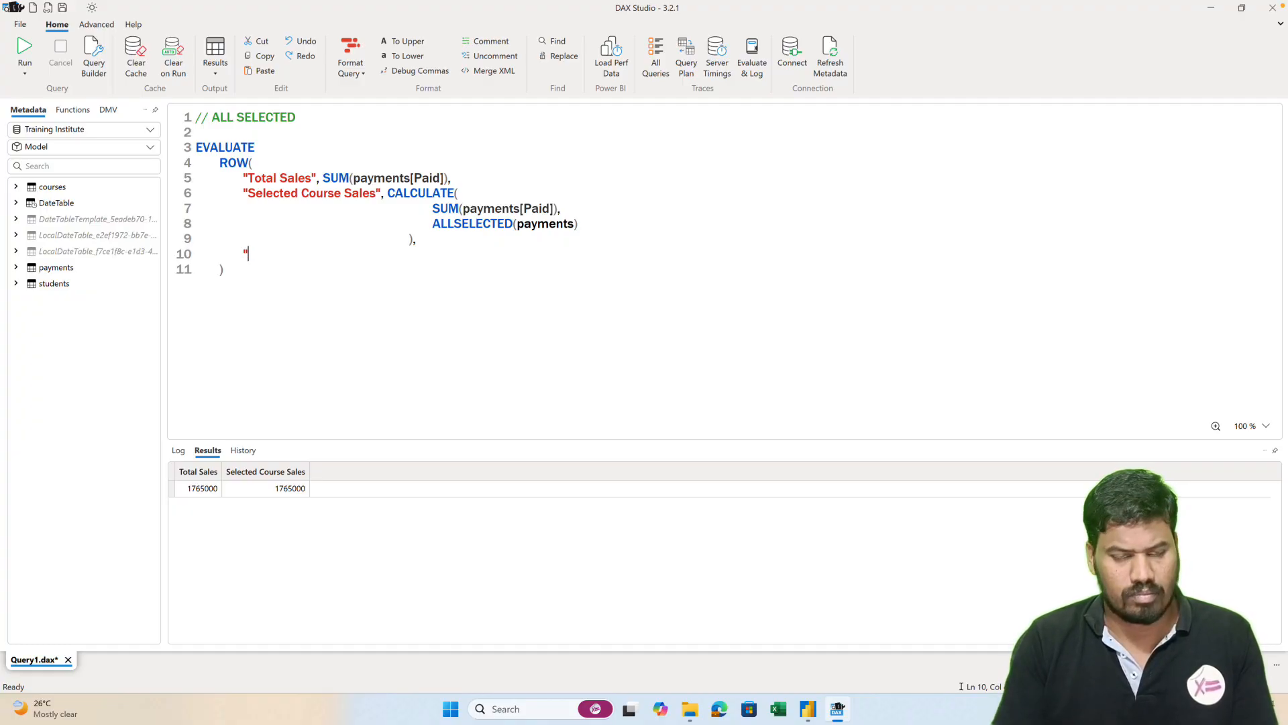
pyautogui.write('All Course ')
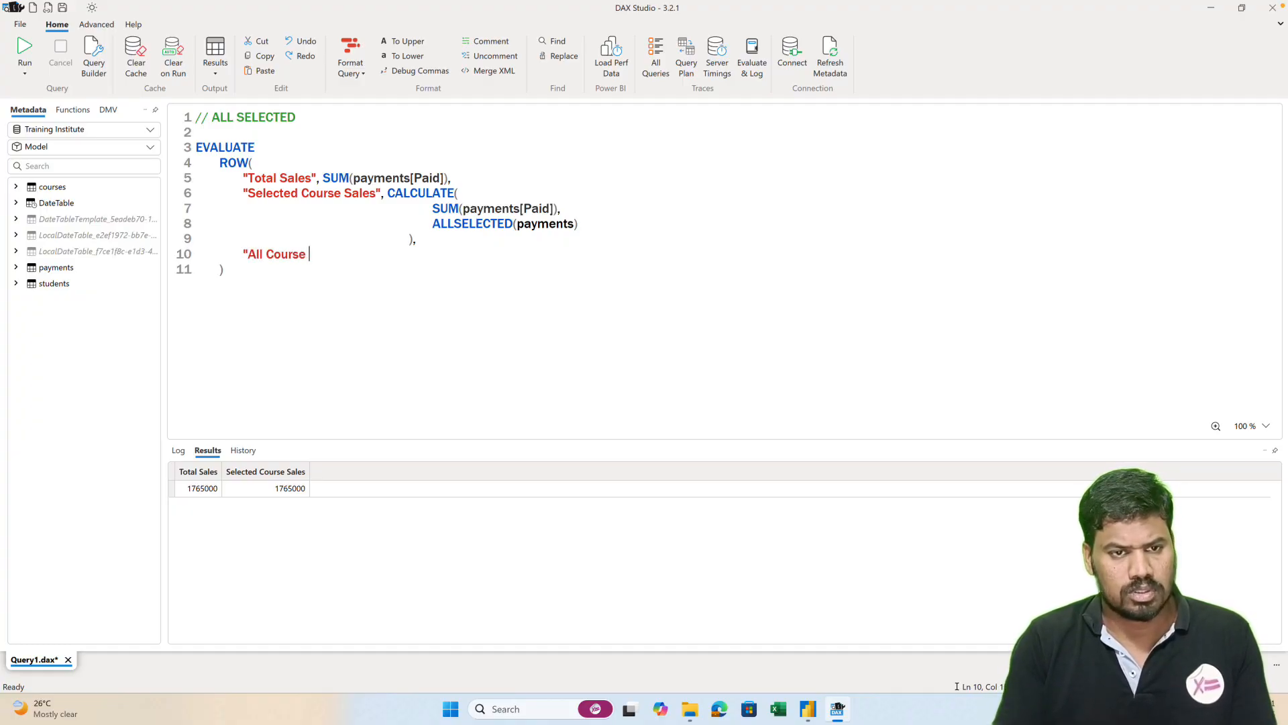
pyautogui.write('Sales",')
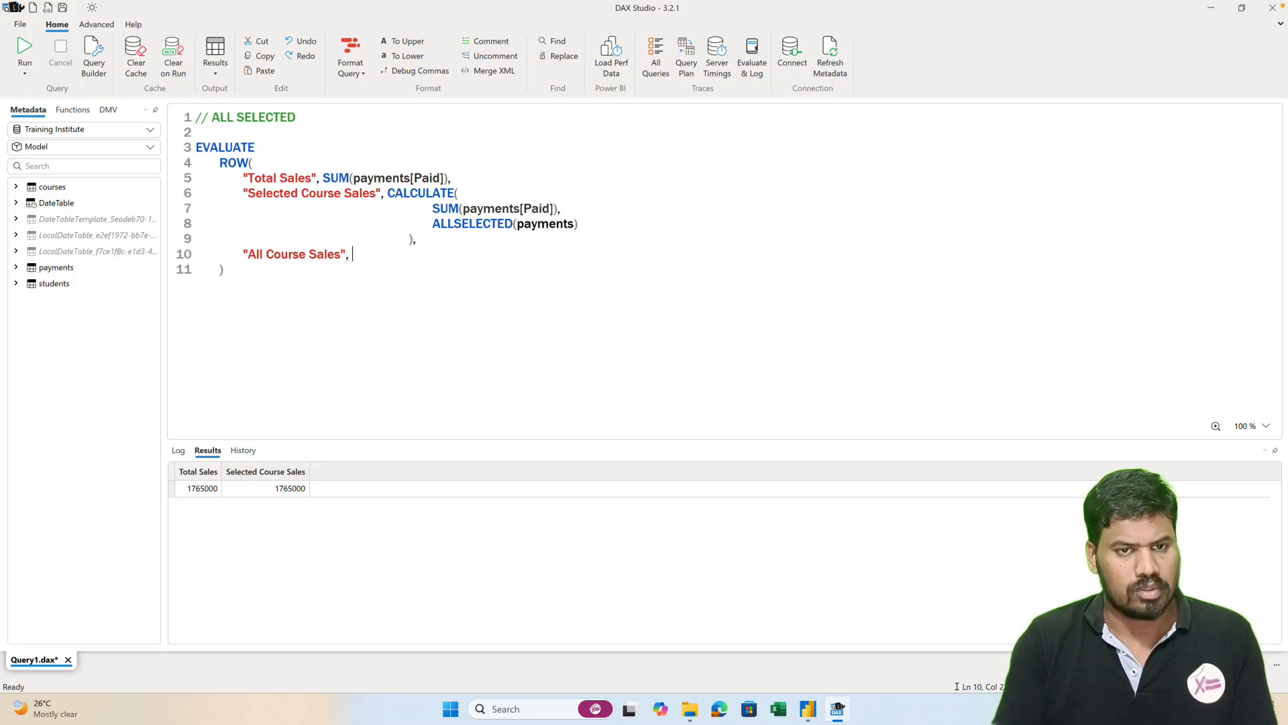
pyautogui.write(' CALCULATE(')
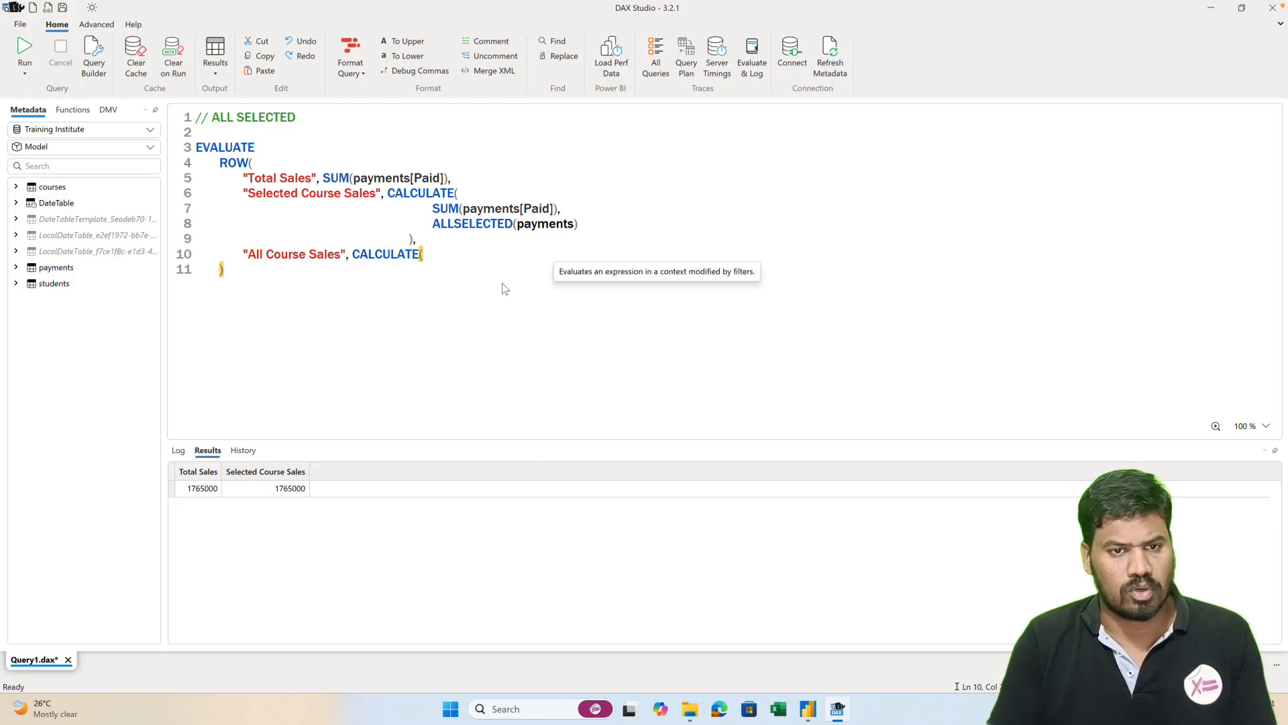
# - Enter SUM(payments[Paid]) on a new line as the expression of the "All Course Sales" CALCULATE
pyautogui.press('Return')
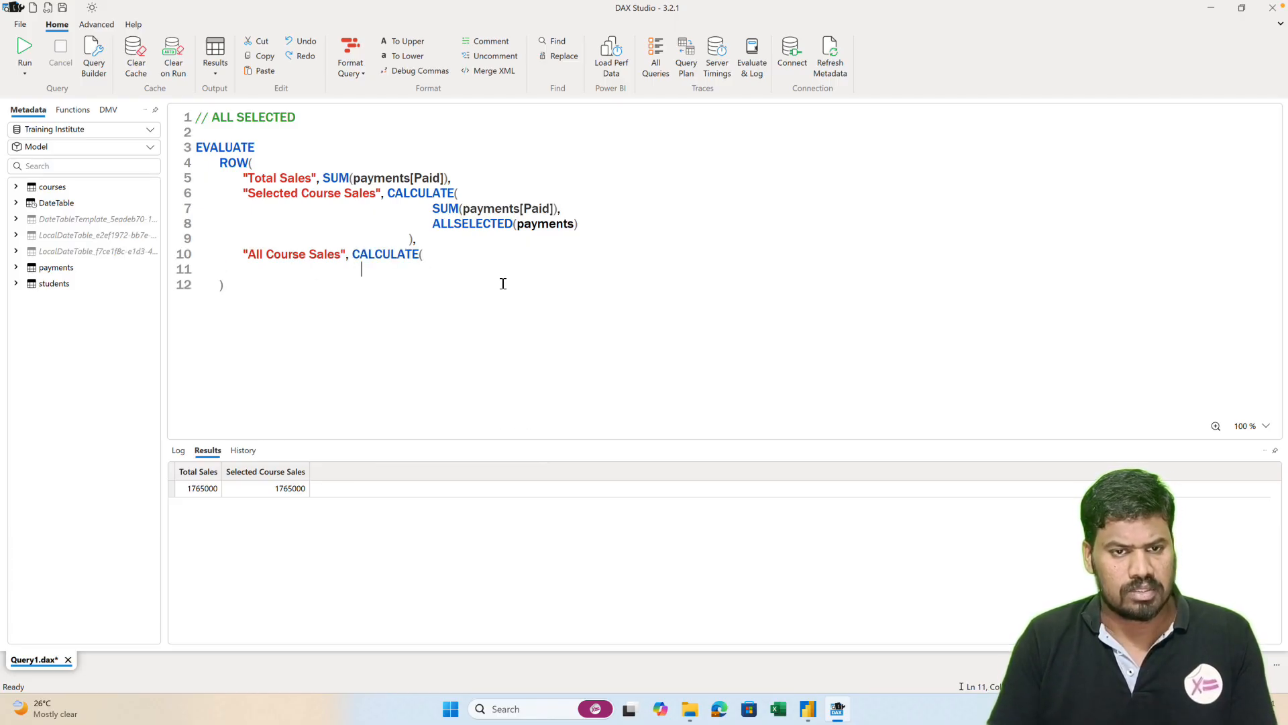
pyautogui.write('SUM')
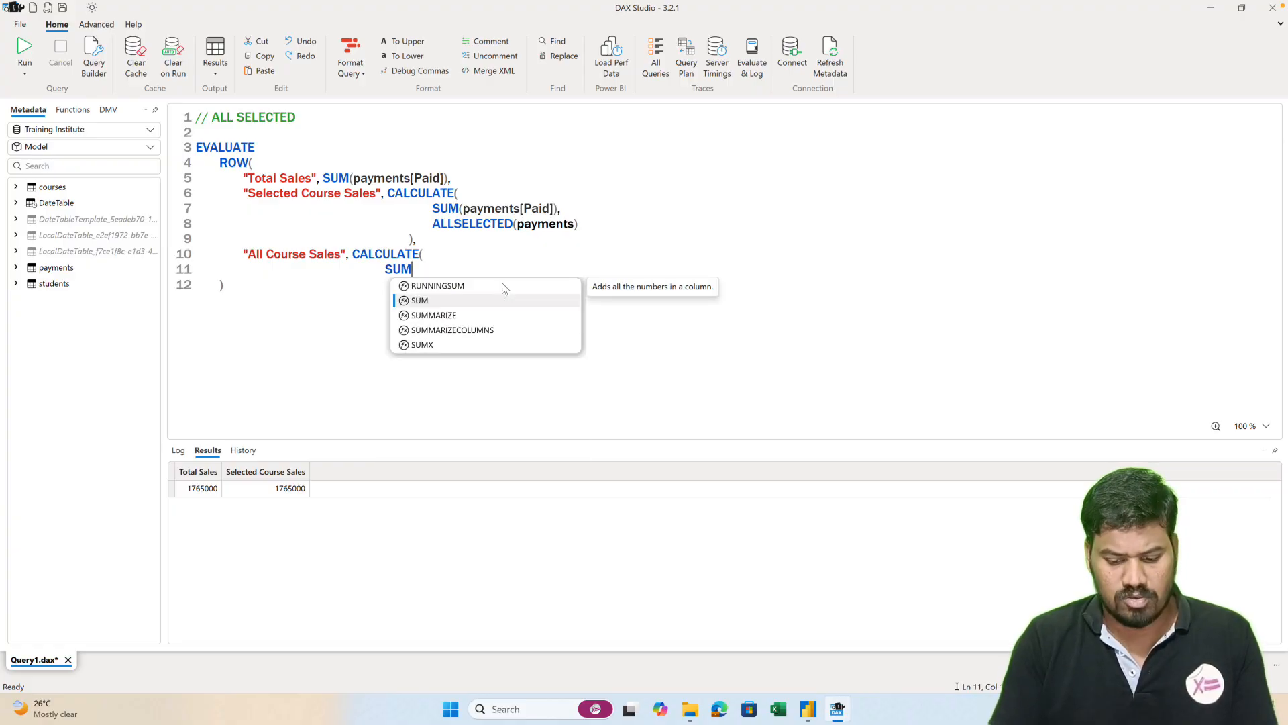
pyautogui.write('(pay')
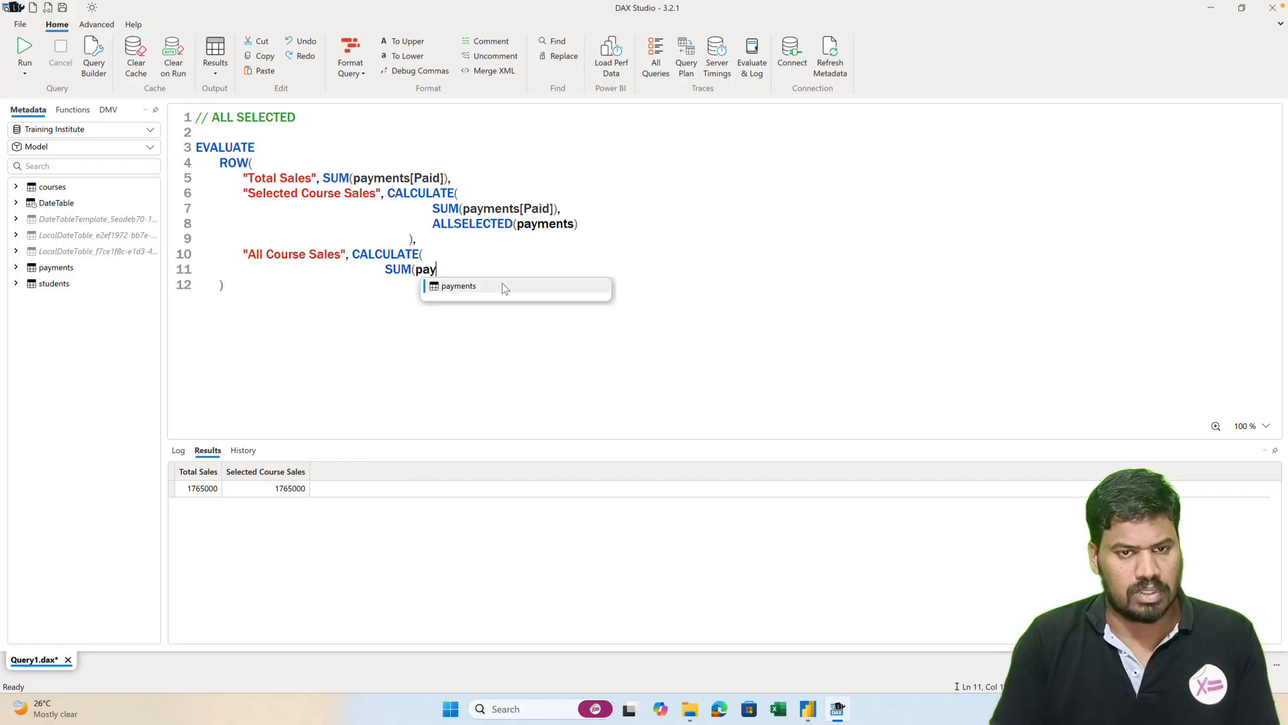
pyautogui.write('ments[Paid]')
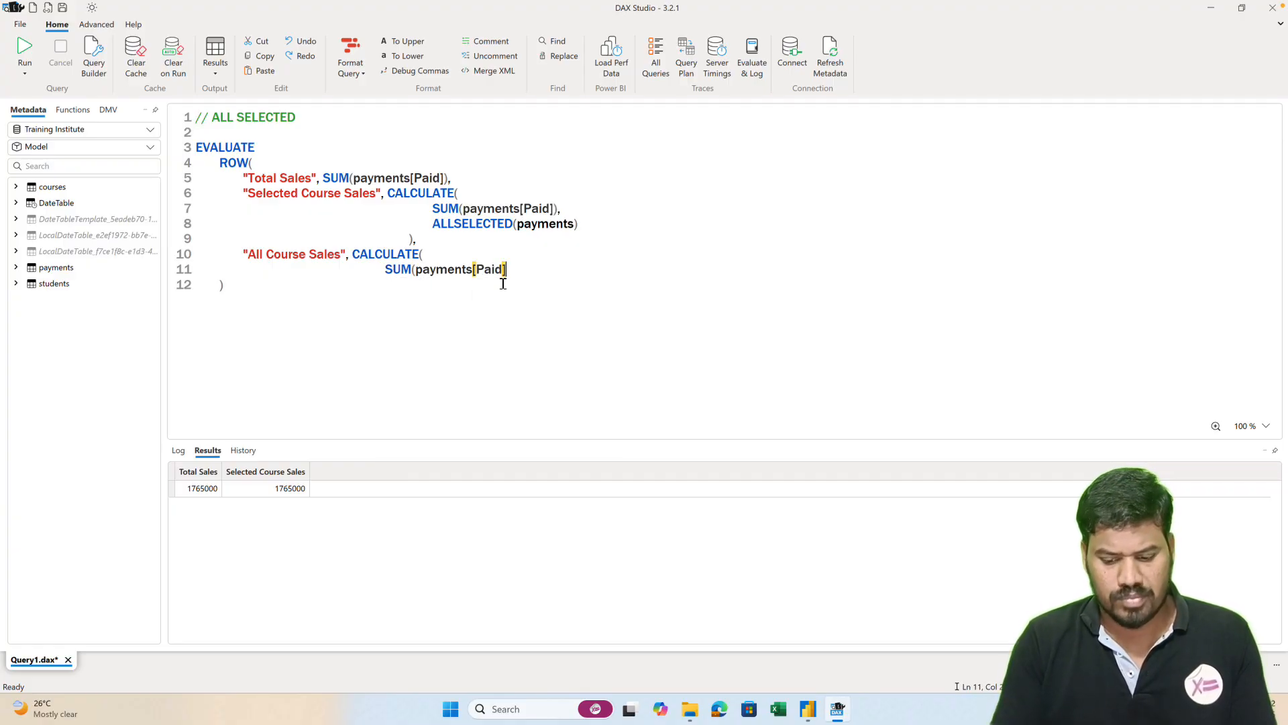
pyautogui.write('),')
pyautogui.press('Return')
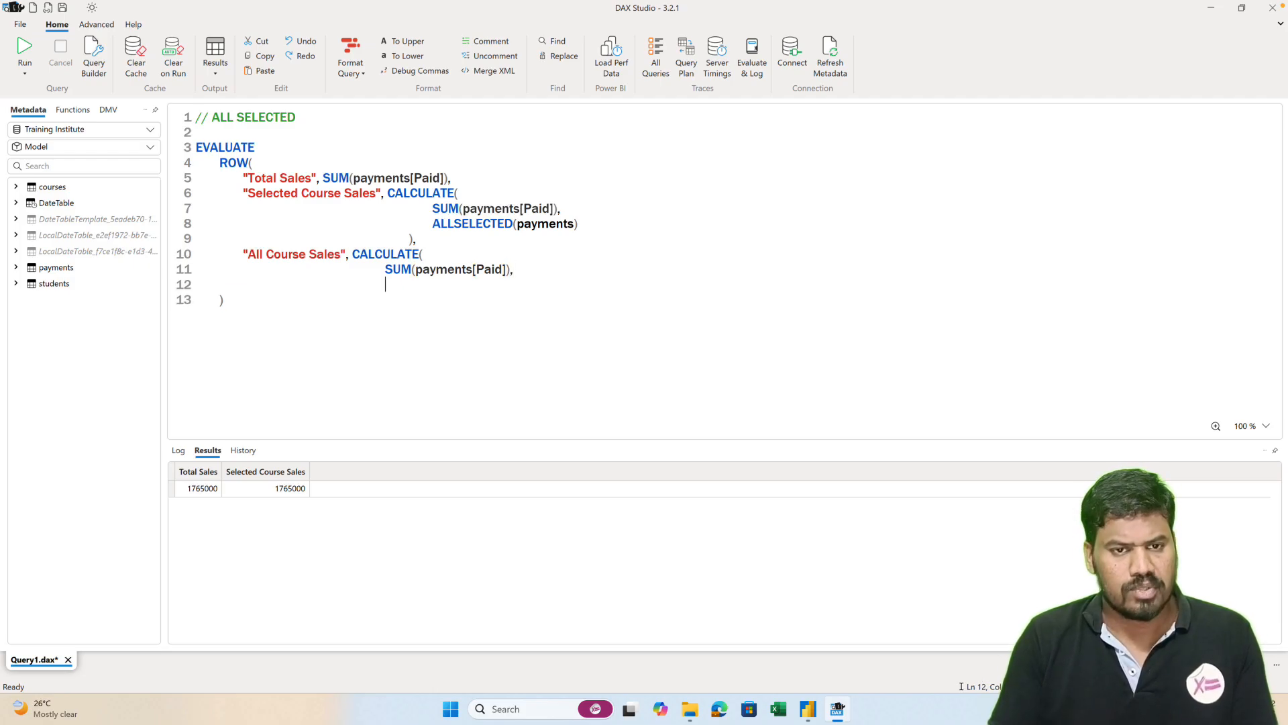
# - Complete the "All Course Sales" CALCULATE with the filter ALL(payments) and run the query
pyautogui.write('ALL')
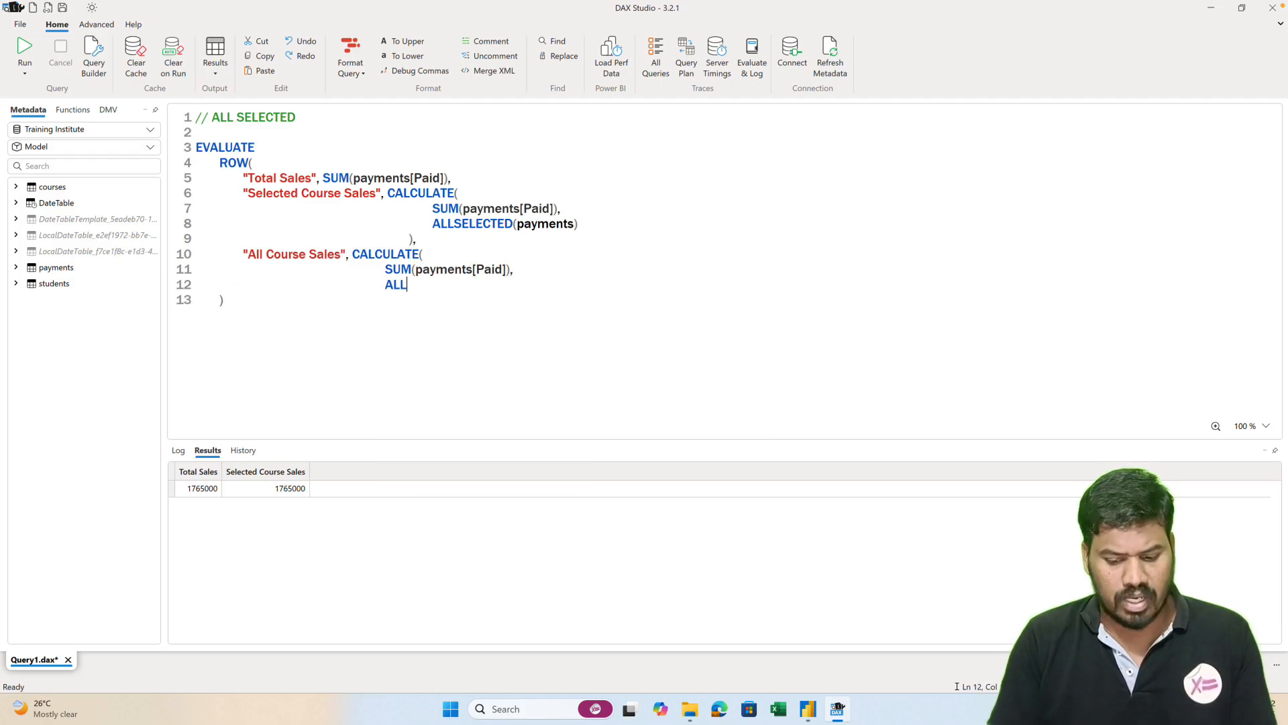
pyautogui.write('(')
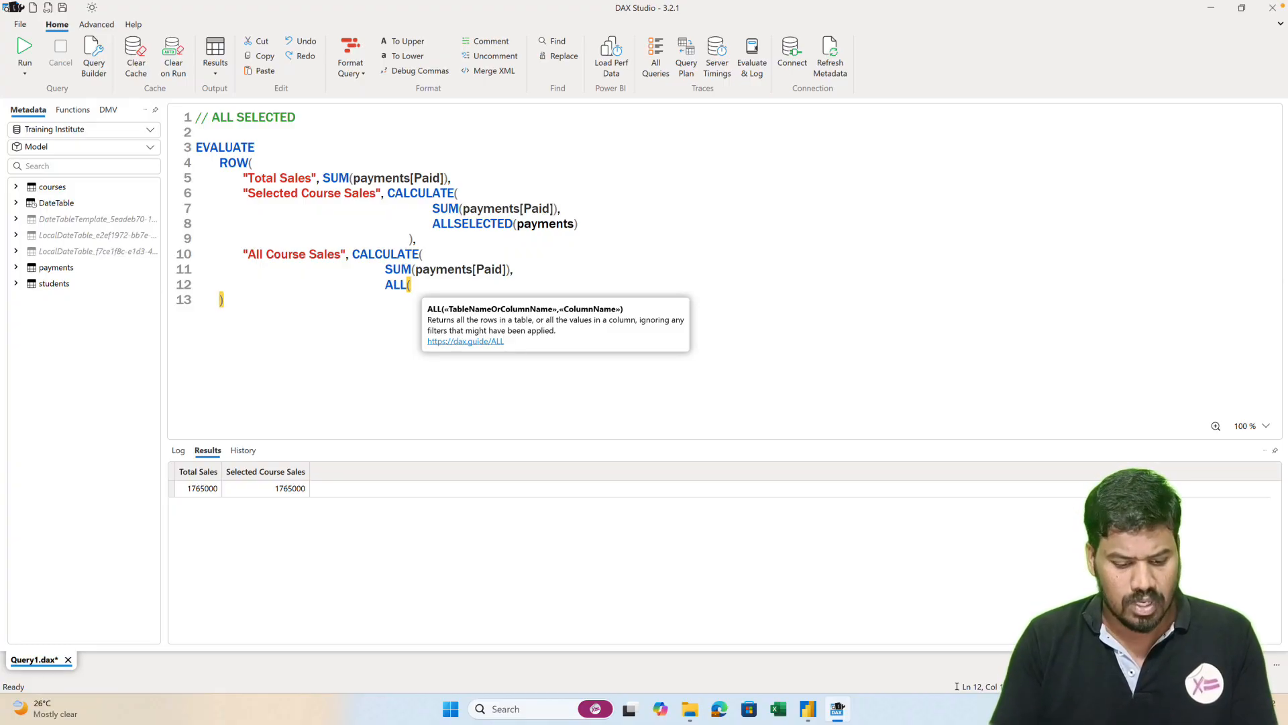
pyautogui.write('pay')
pyautogui.press('Tab')
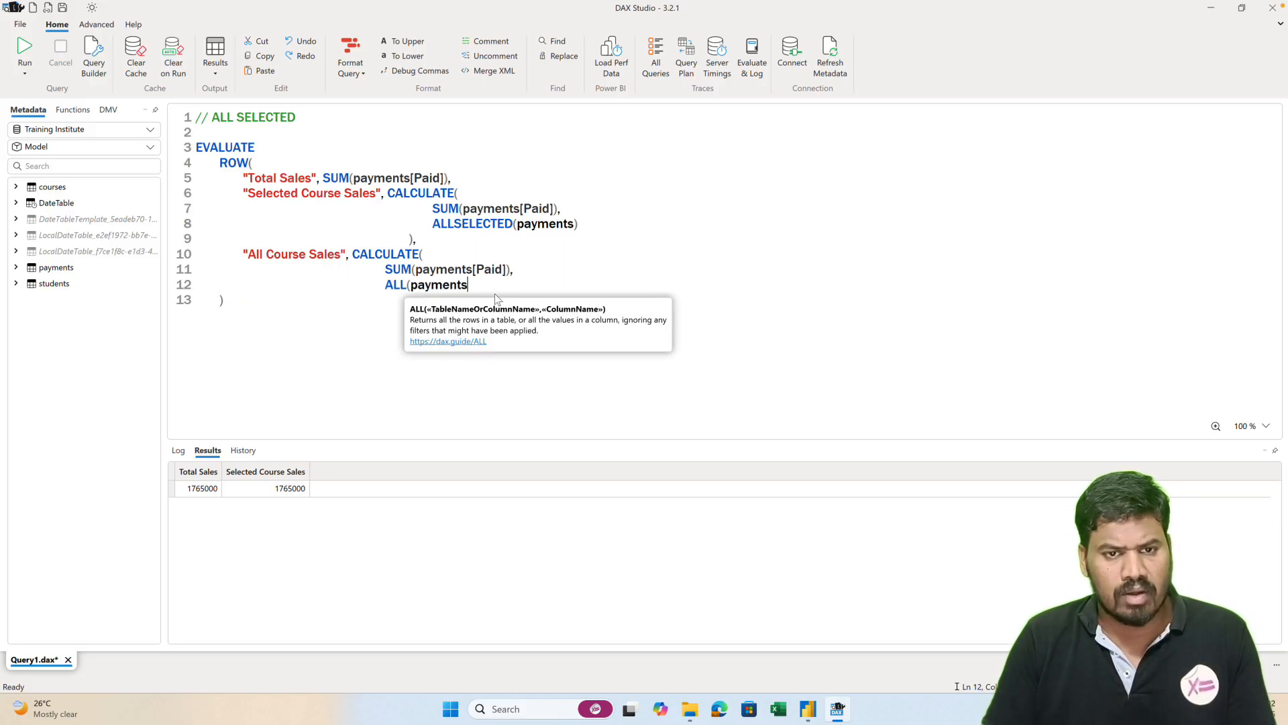
pyautogui.write(')')
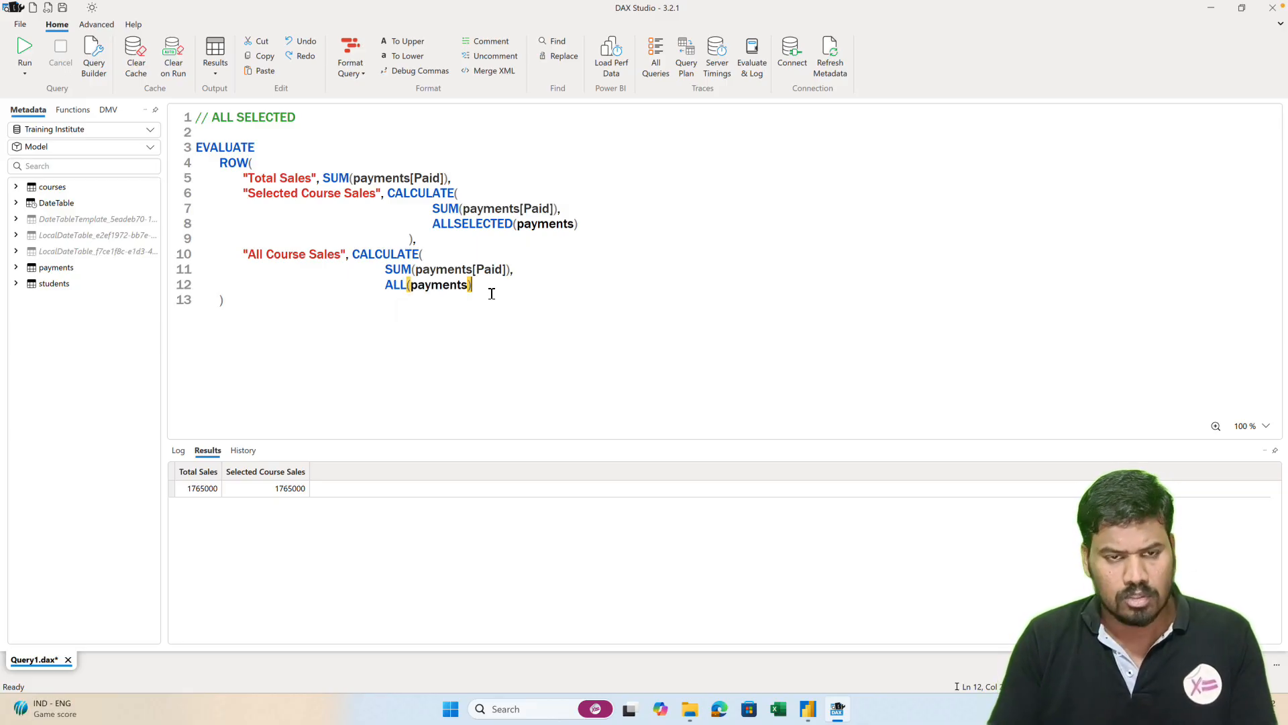
pyautogui.press('Return')
pyautogui.write(')')
pyautogui.click(503, 342)
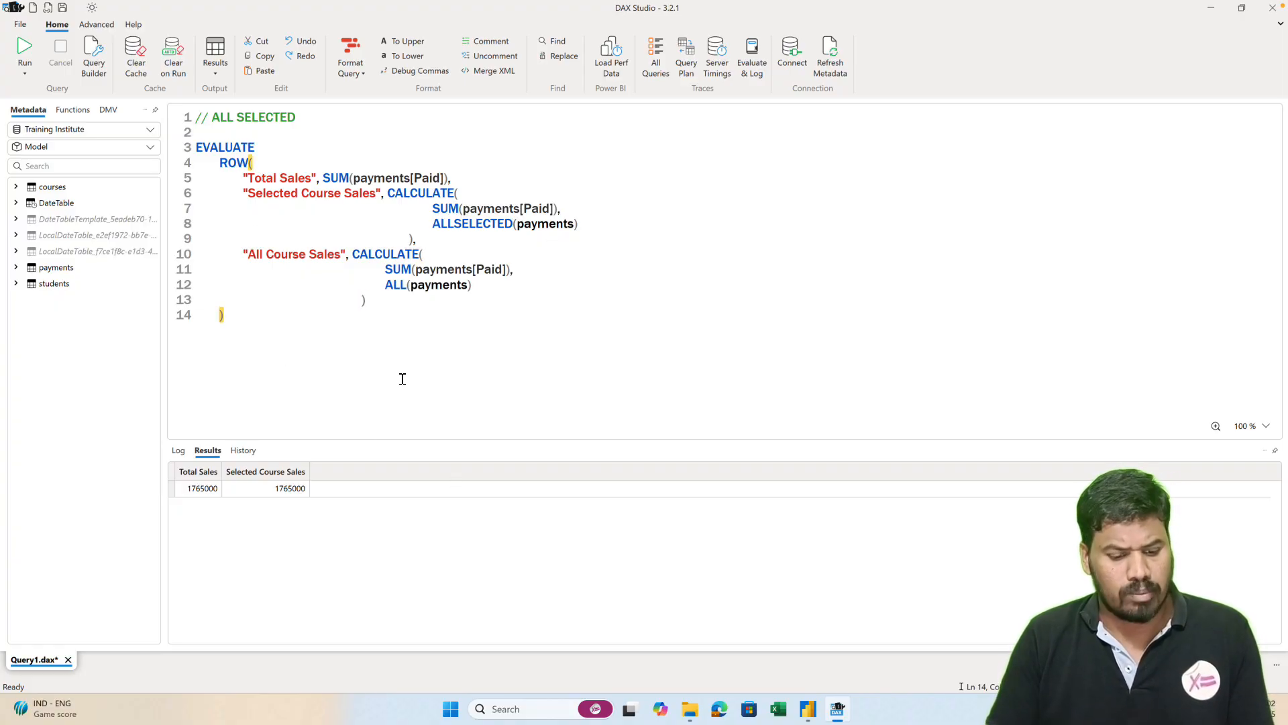
pyautogui.press('F5')
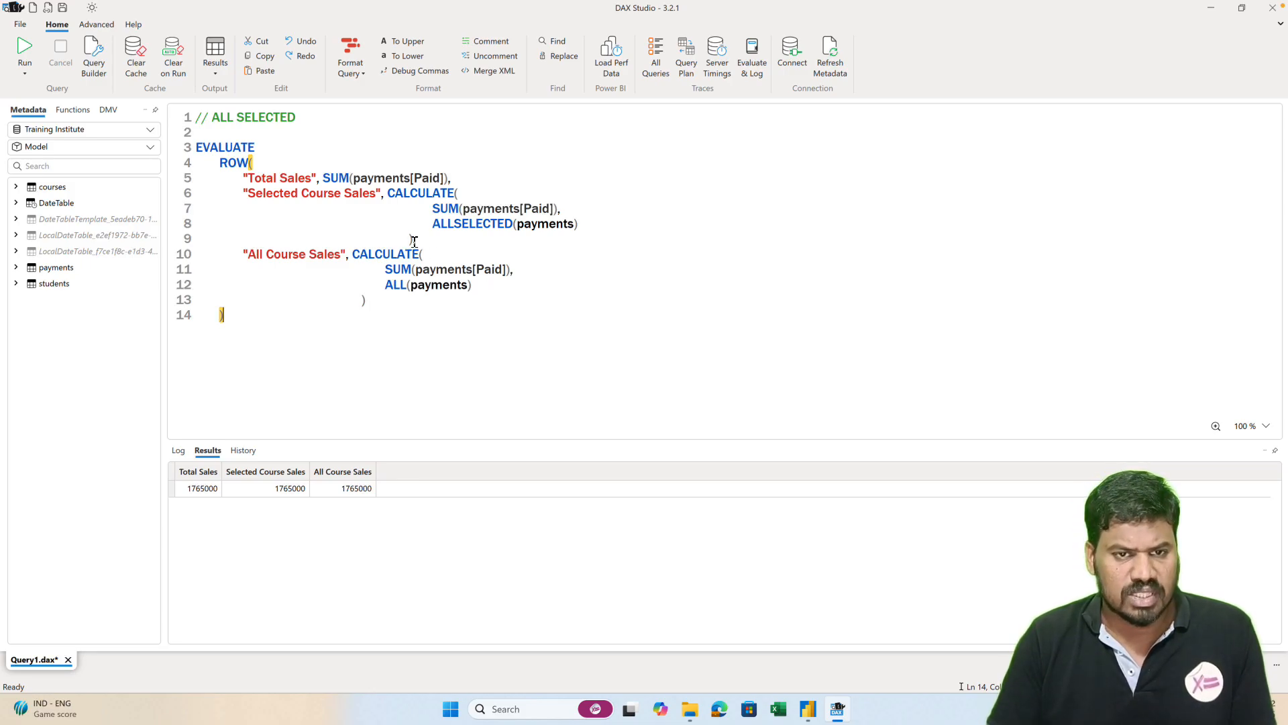
# - Copy the ALLSELECTED CALCULATE expression and, in Power BI Desktop, create a payments measure with it named "Selected Course Sales"
pyautogui.moveTo(414, 241); pyautogui.dragTo(388, 197)
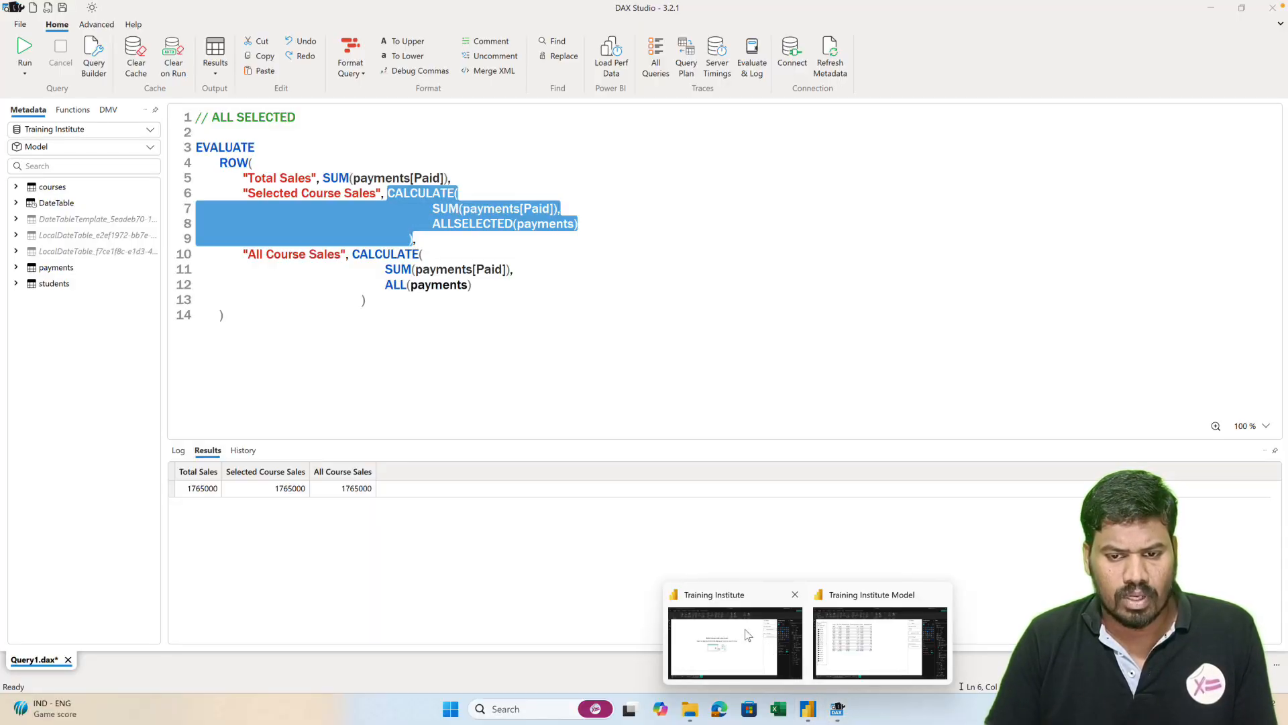
pyautogui.click(785, 644)
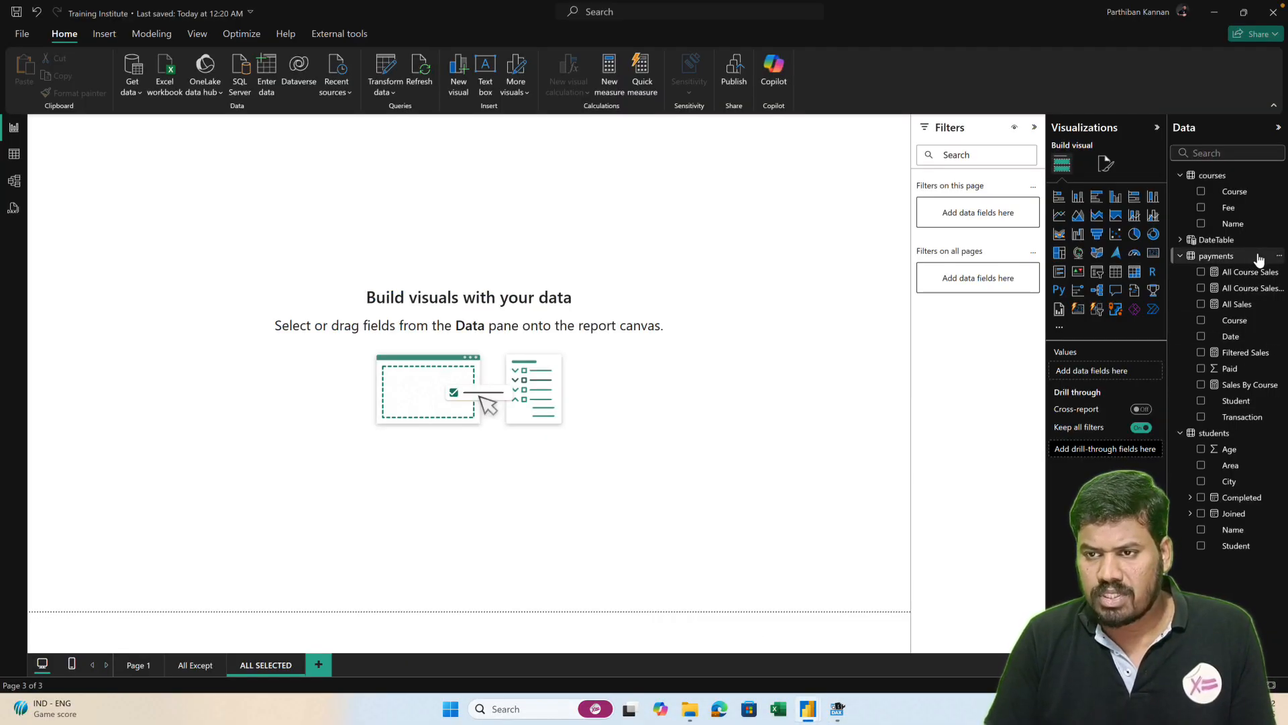
pyautogui.click(1279, 261)
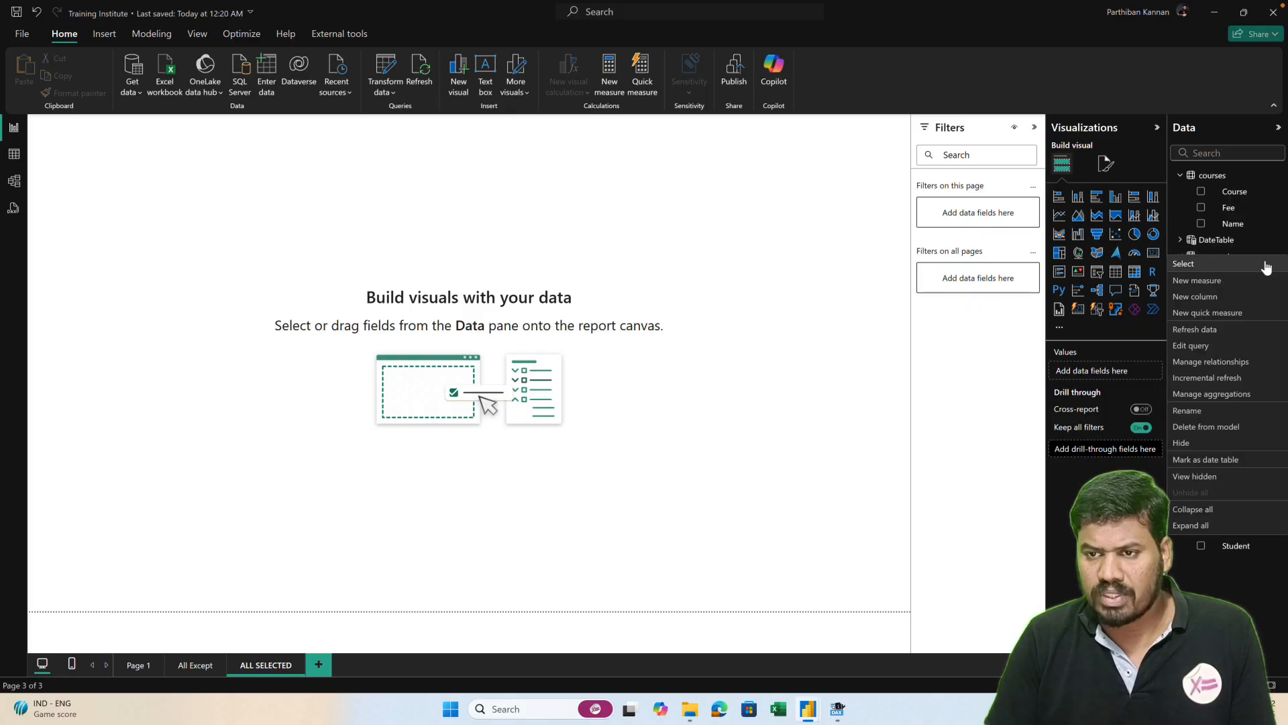
pyautogui.click(1211, 280)
pyautogui.write('Selected Course Sales')
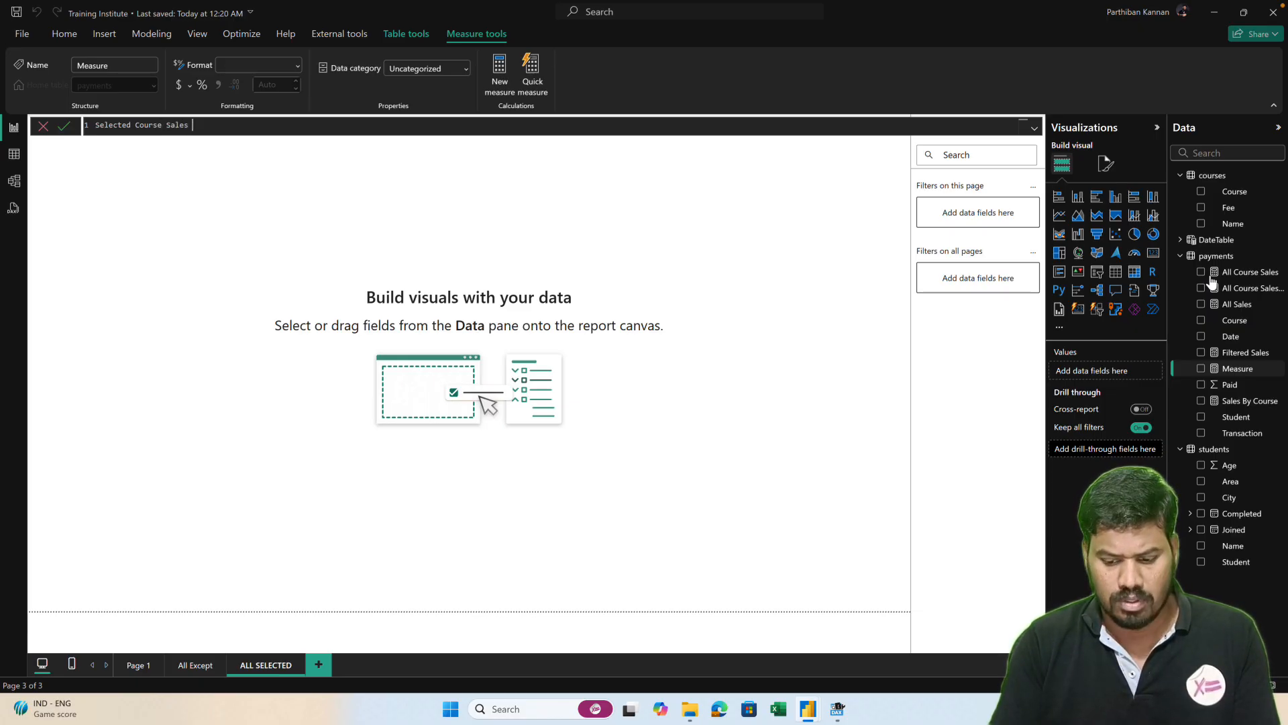
pyautogui.write('= CALCULATE(     SUM(payments[Paid]),     ALLSELECTED(payments) )')
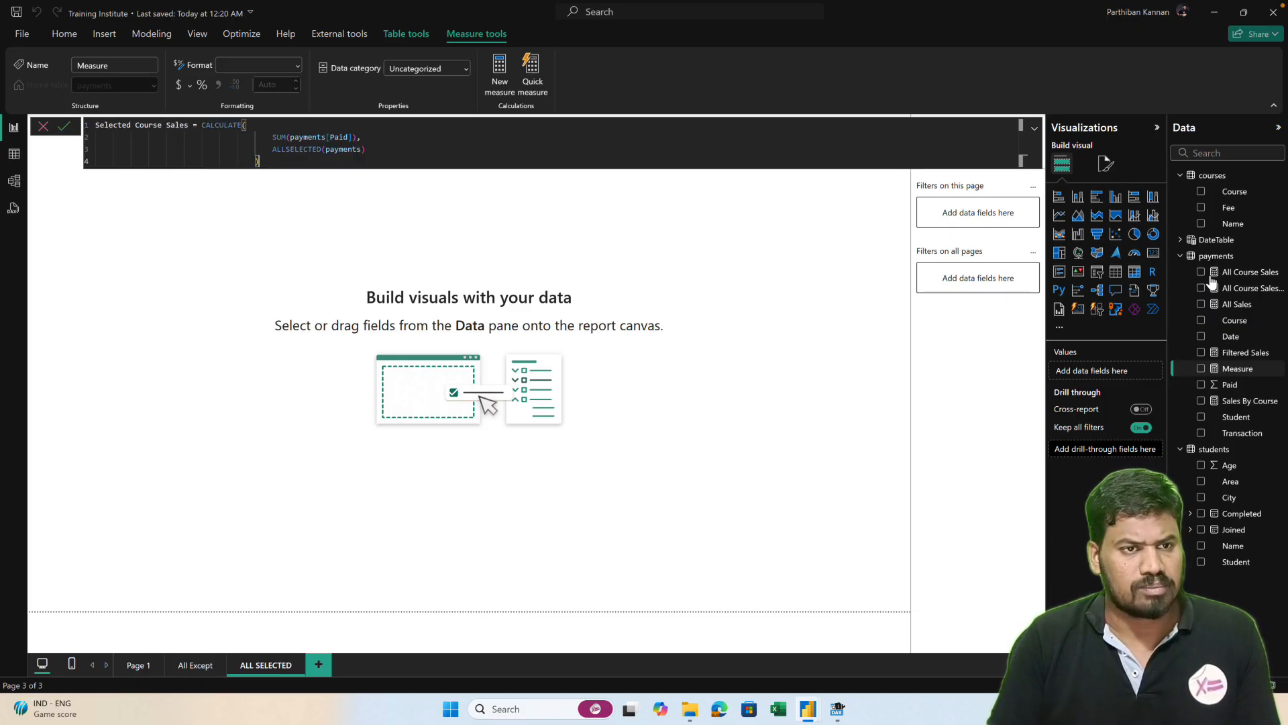
pyautogui.press('Return')
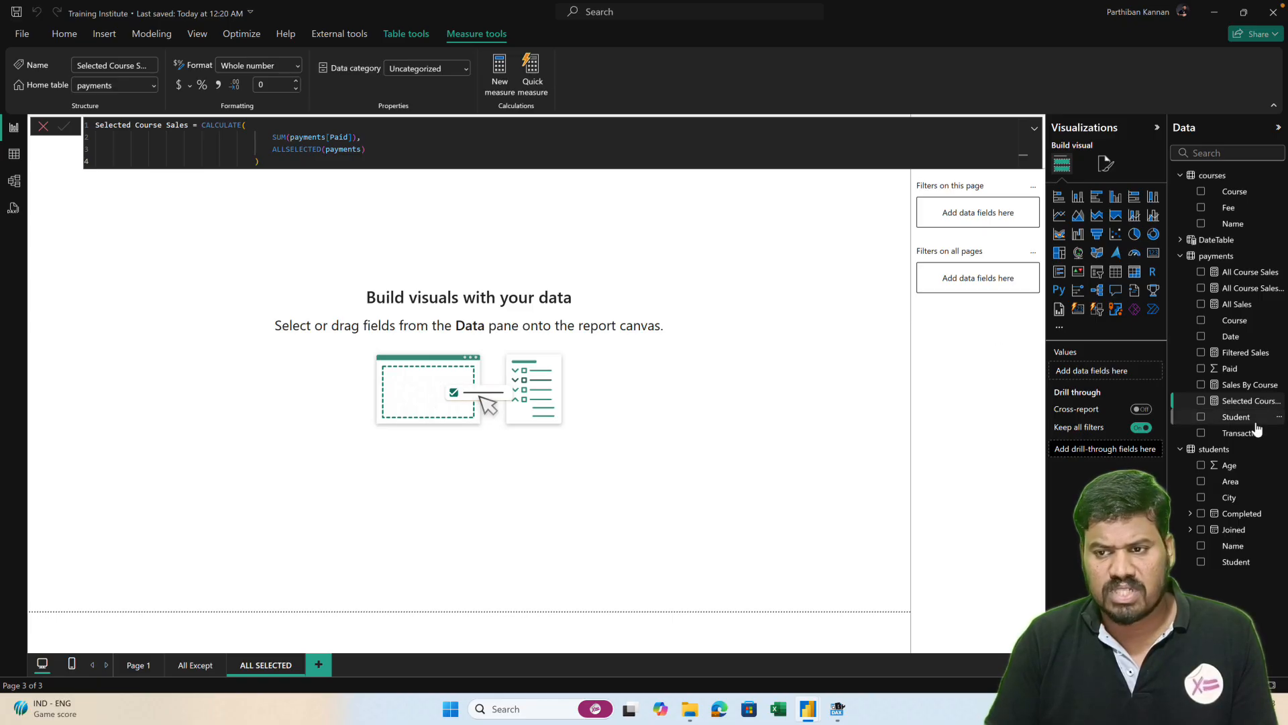
pyautogui.click(839, 710)
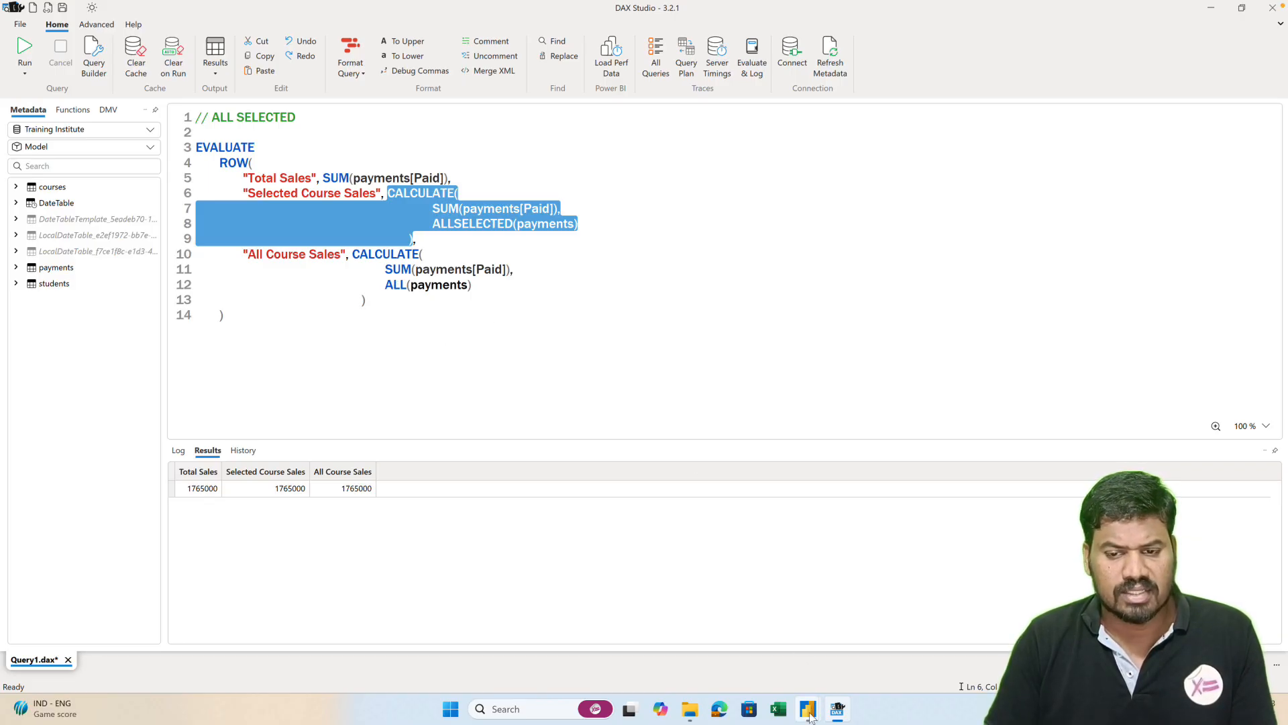
pyautogui.moveTo(810, 713)
pyautogui.click(721, 654)
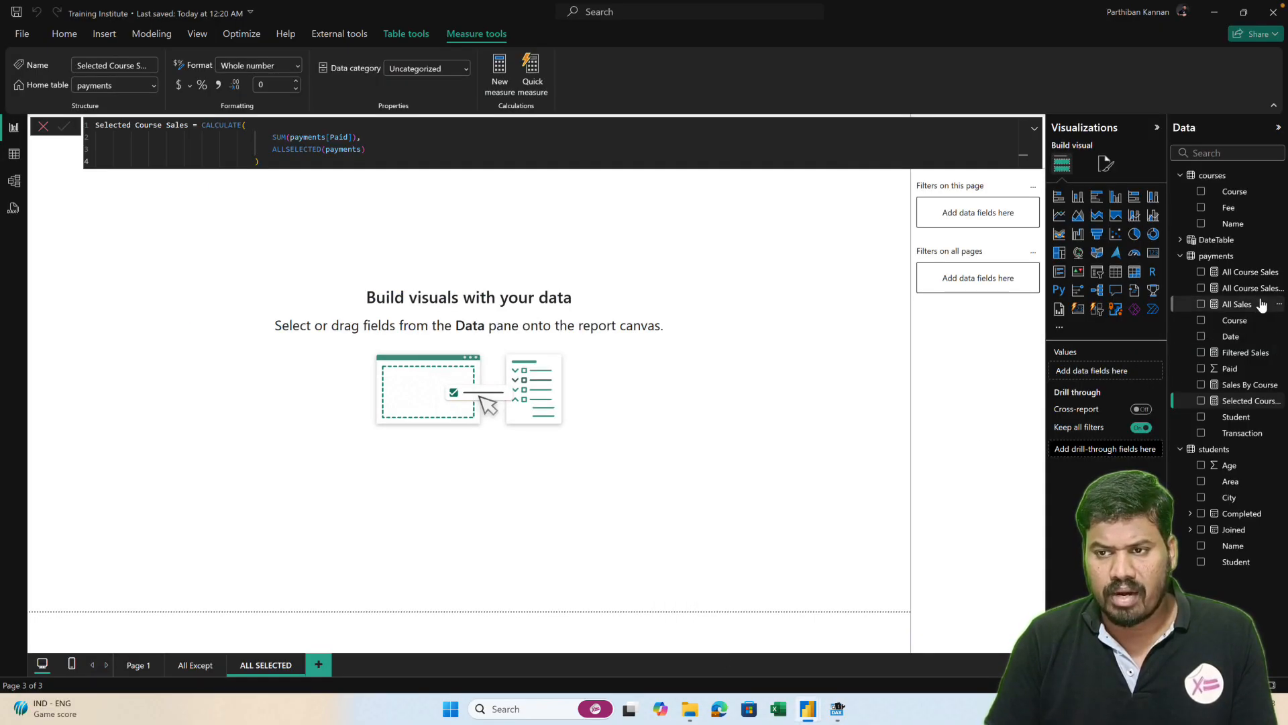
# - Add a tall, narrow slicer to the ALL SELECTED page that uses the Course field of the payments table
pyautogui.click(774, 443)
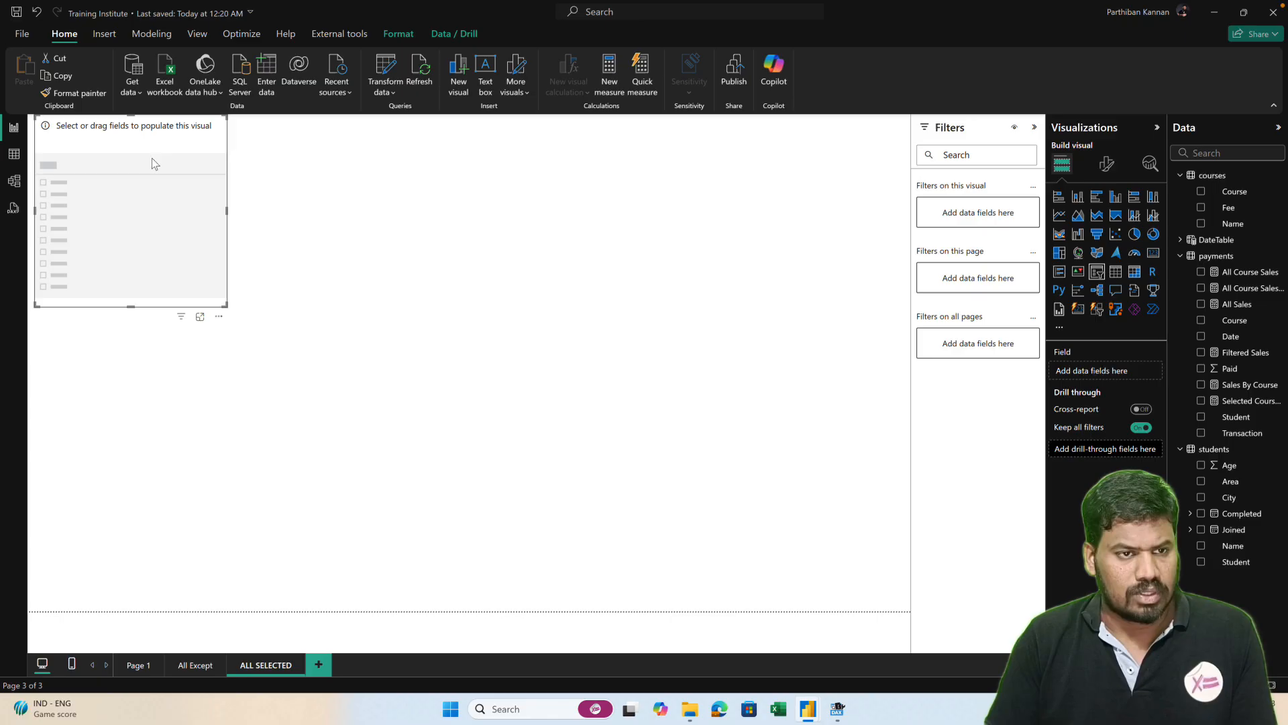
pyautogui.moveTo(151, 158); pyautogui.dragTo(145, 246)
pyautogui.moveTo(125, 393); pyautogui.dragTo(155, 533)
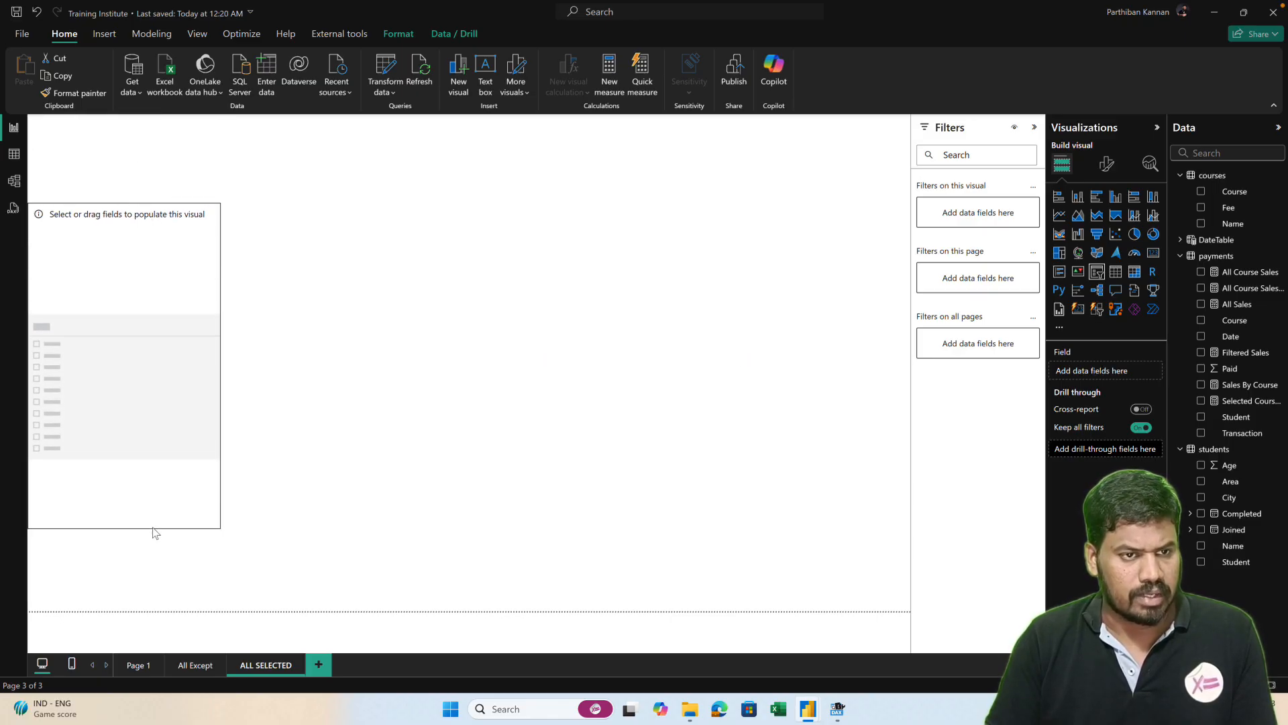
pyautogui.moveTo(188, 213); pyautogui.dragTo(208, 185)
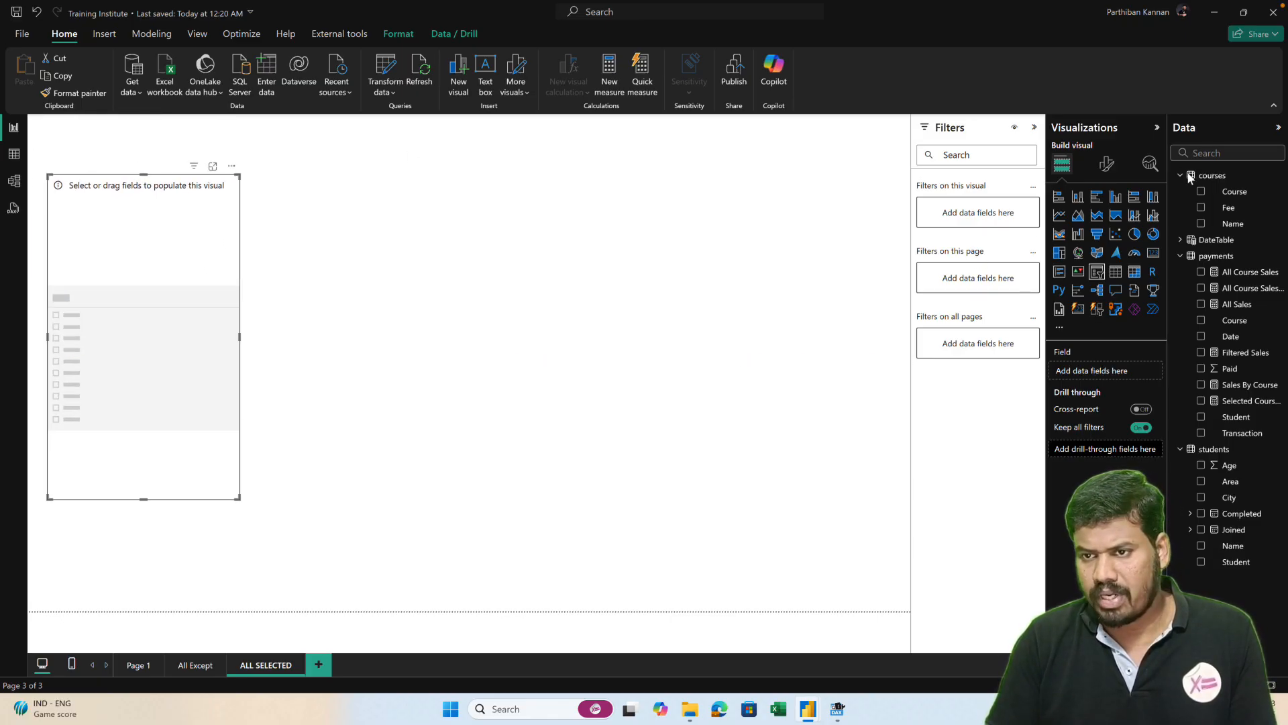
pyautogui.moveTo(1203, 322); pyautogui.dragTo(1155, 341)
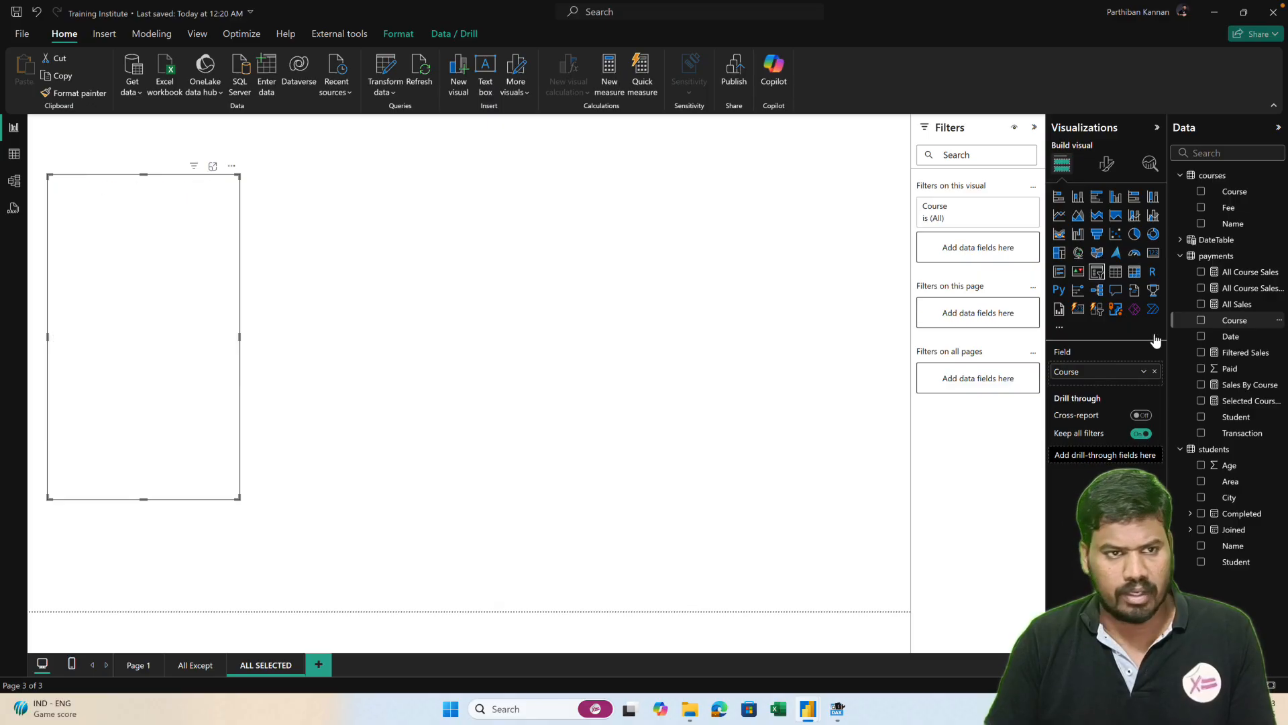
pyautogui.moveTo(239, 338); pyautogui.dragTo(136, 337)
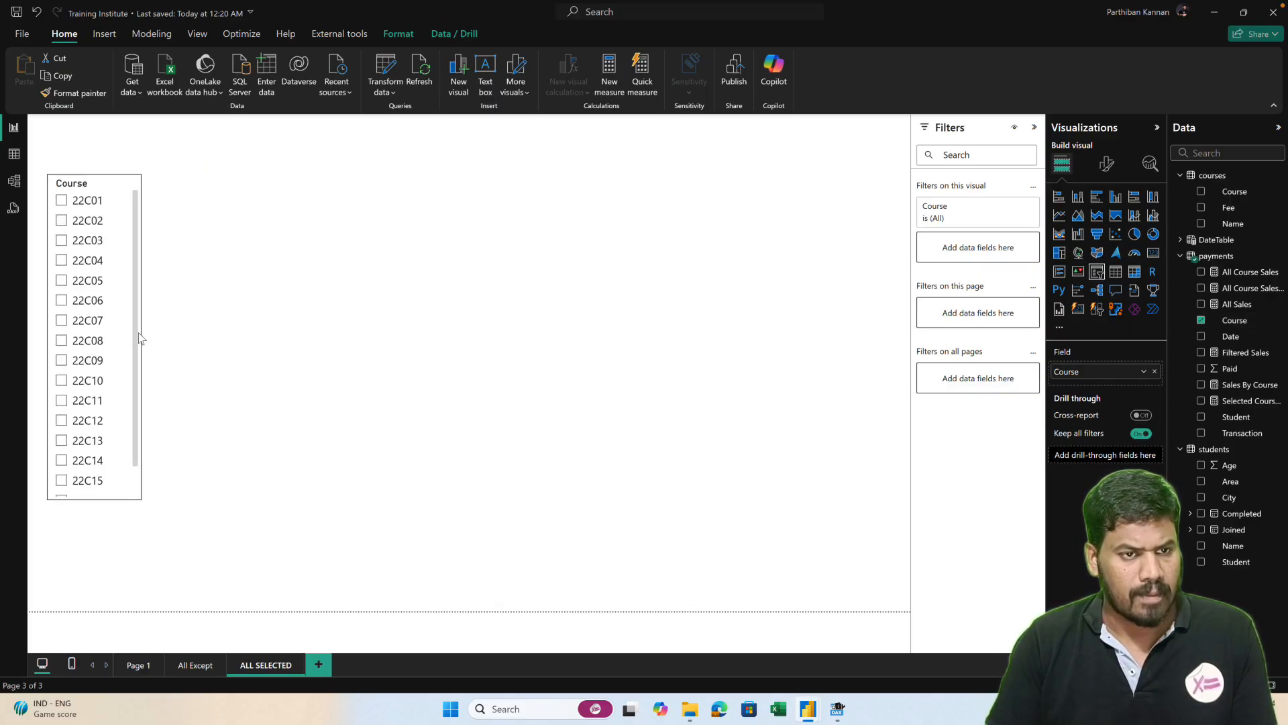
# - Add an empty table visual and place it beside the Course slicer, enlarged to roughly the slicer's height
pyautogui.click(480, 326)
pyautogui.click(1115, 272)
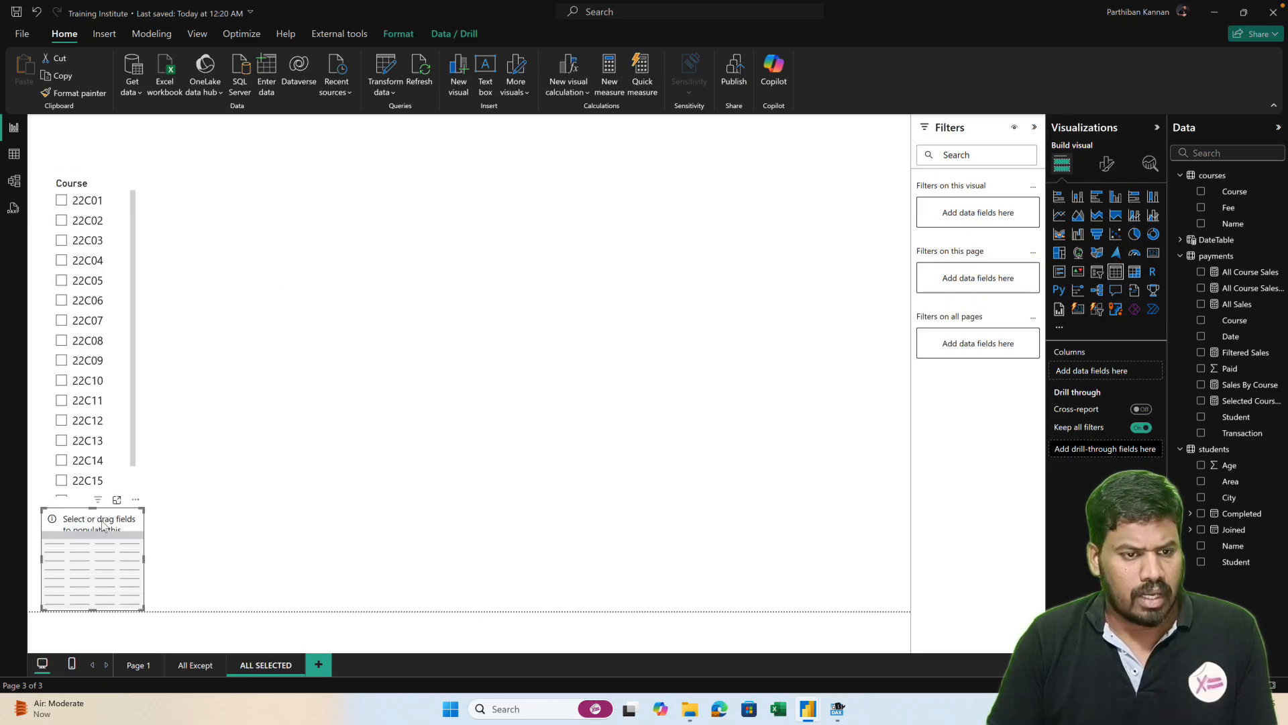
pyautogui.moveTo(104, 547); pyautogui.dragTo(431, 237)
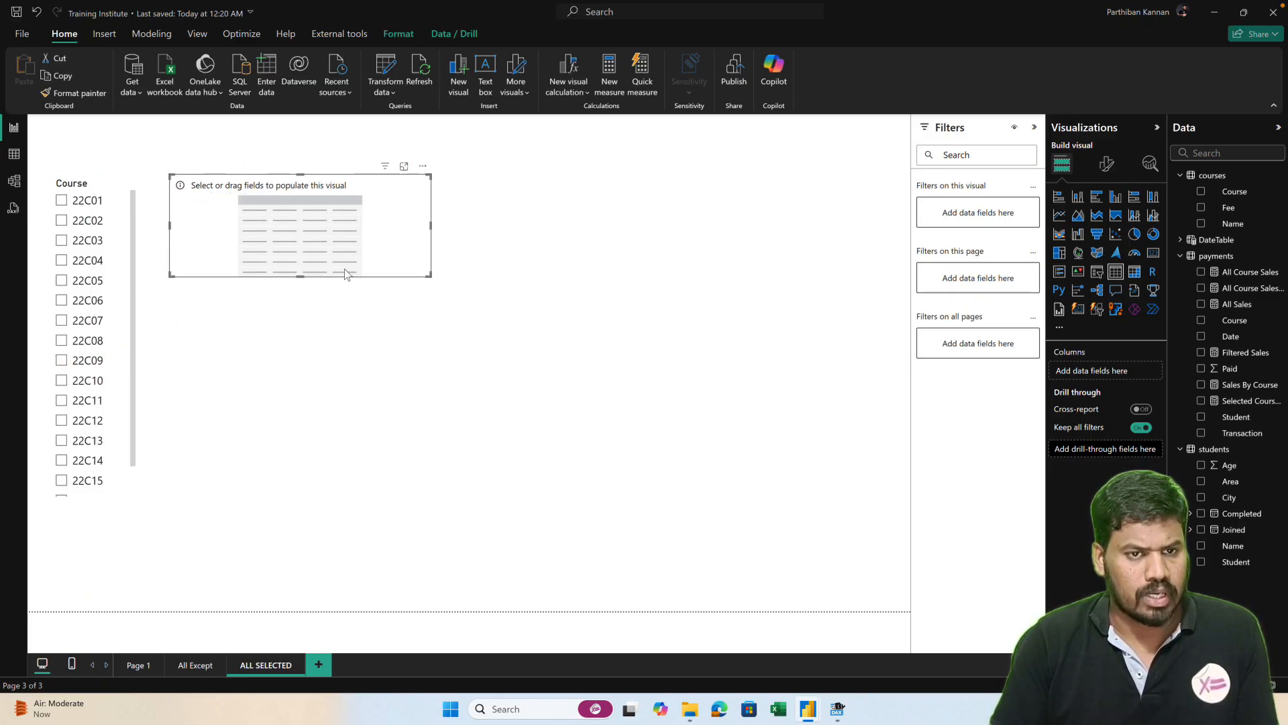
pyautogui.moveTo(306, 276); pyautogui.dragTo(302, 535)
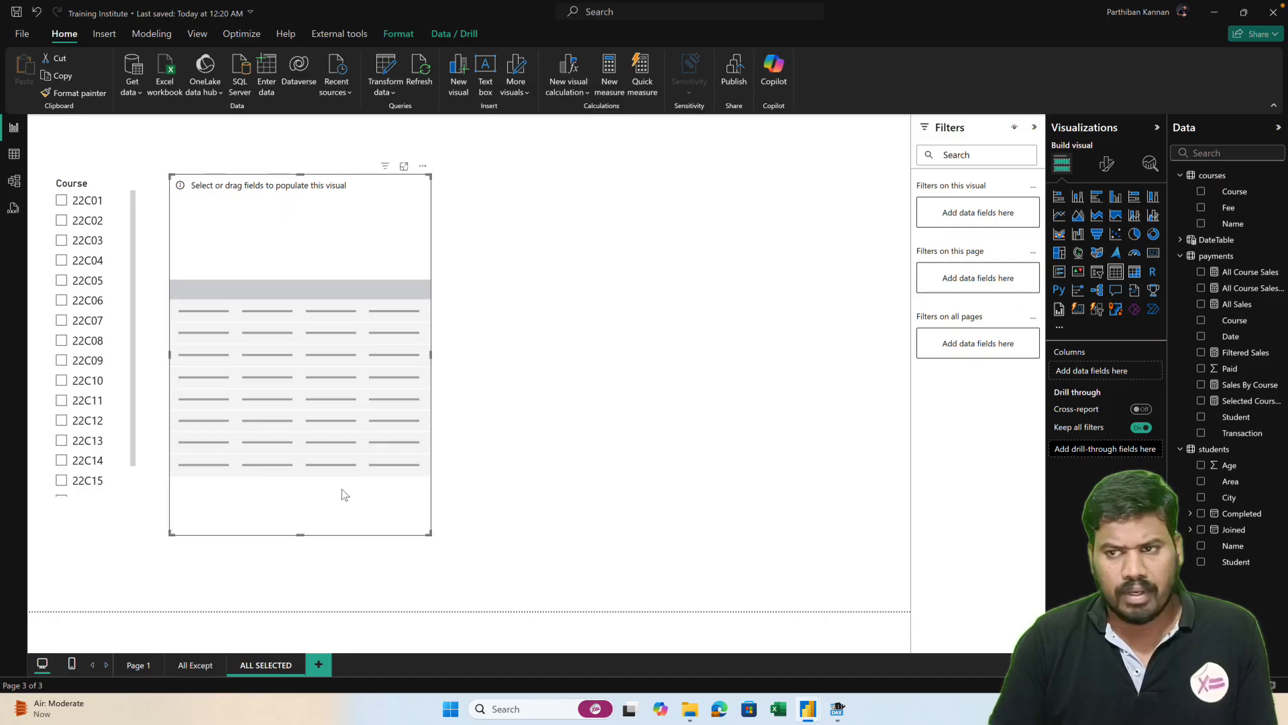
# - Fill the table with the course Name, Paid, Selected Course Sales and All Sales, and widen the visual
pyautogui.click(1201, 224)
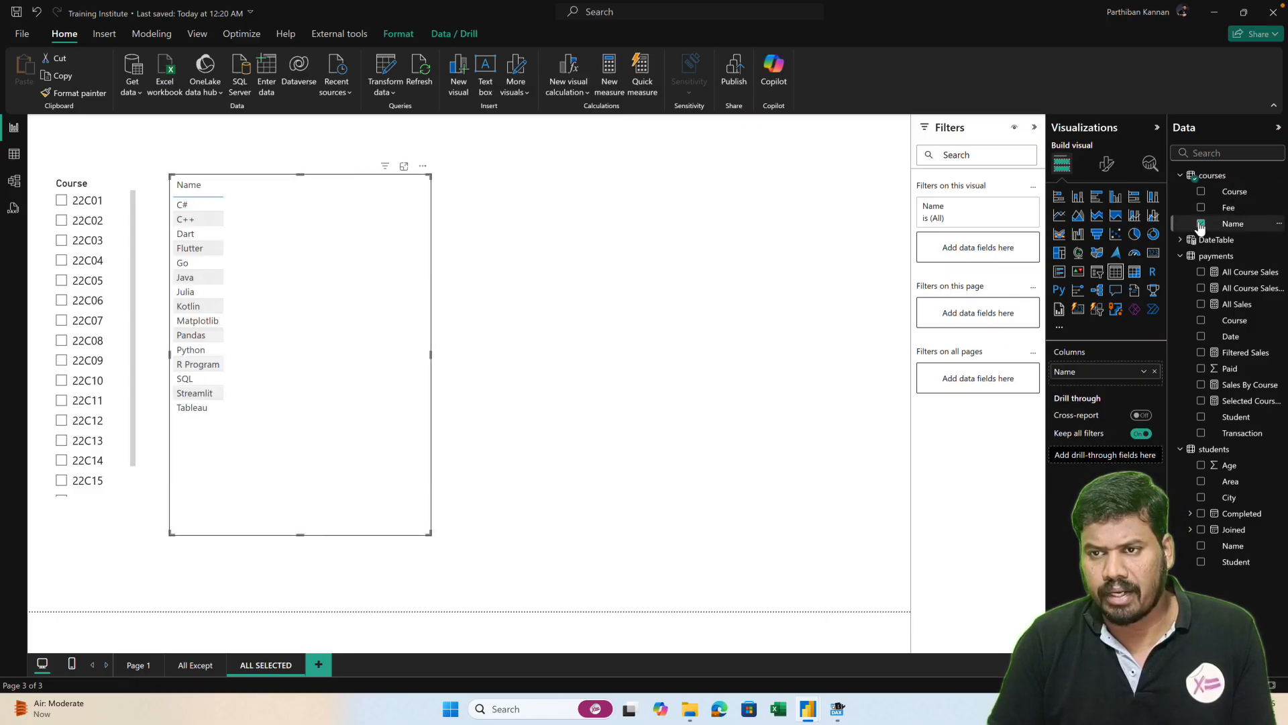
pyautogui.click(1202, 370)
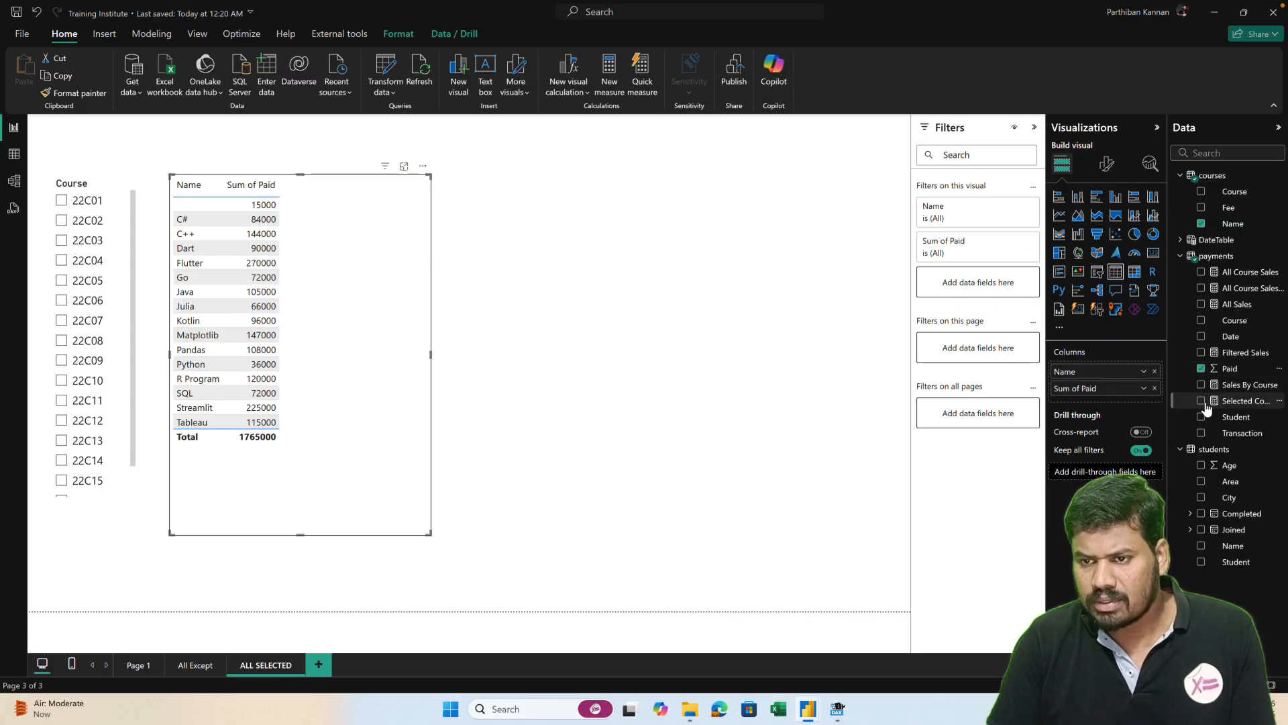
pyautogui.click(1202, 401)
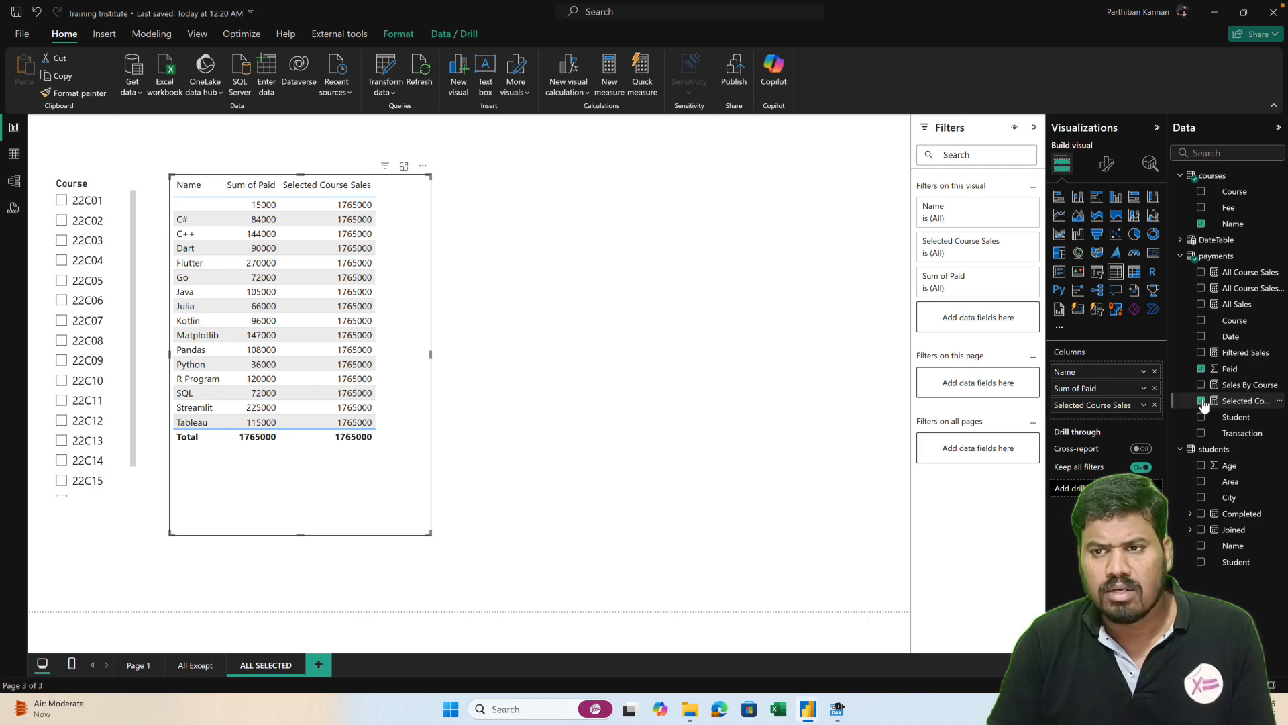
pyautogui.click(1201, 306)
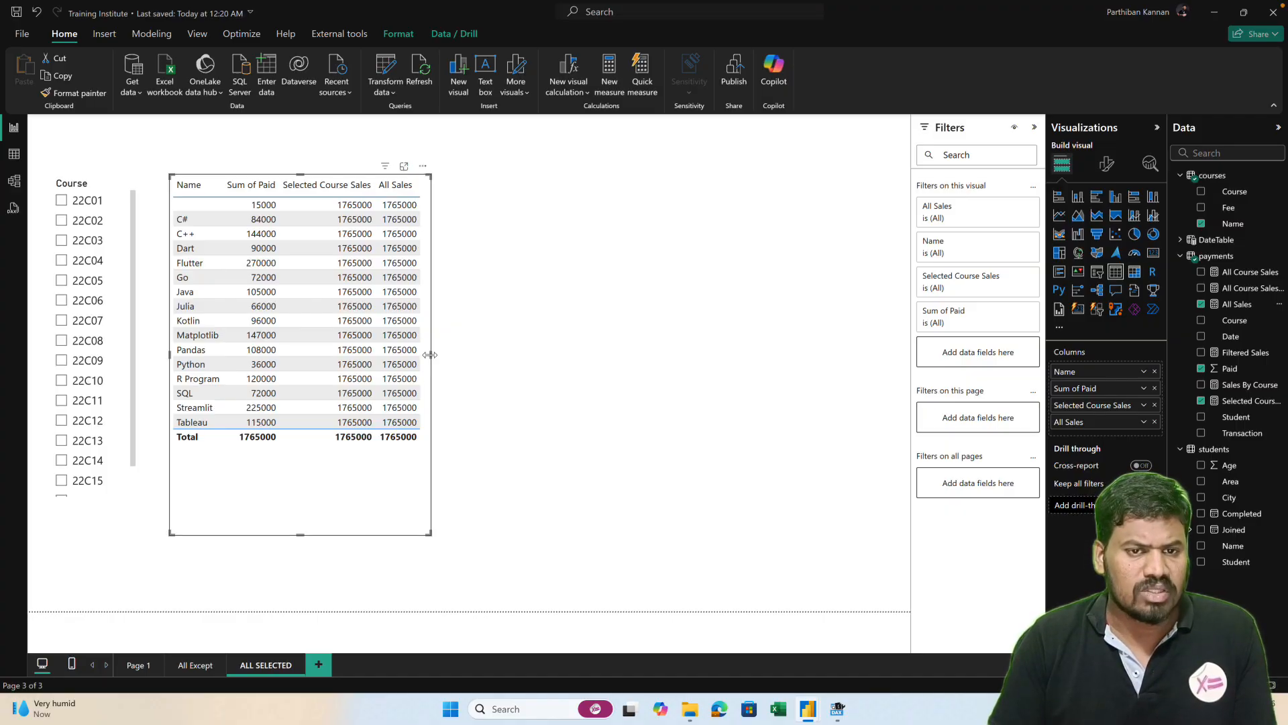
pyautogui.moveTo(430, 355); pyautogui.dragTo(669, 366)
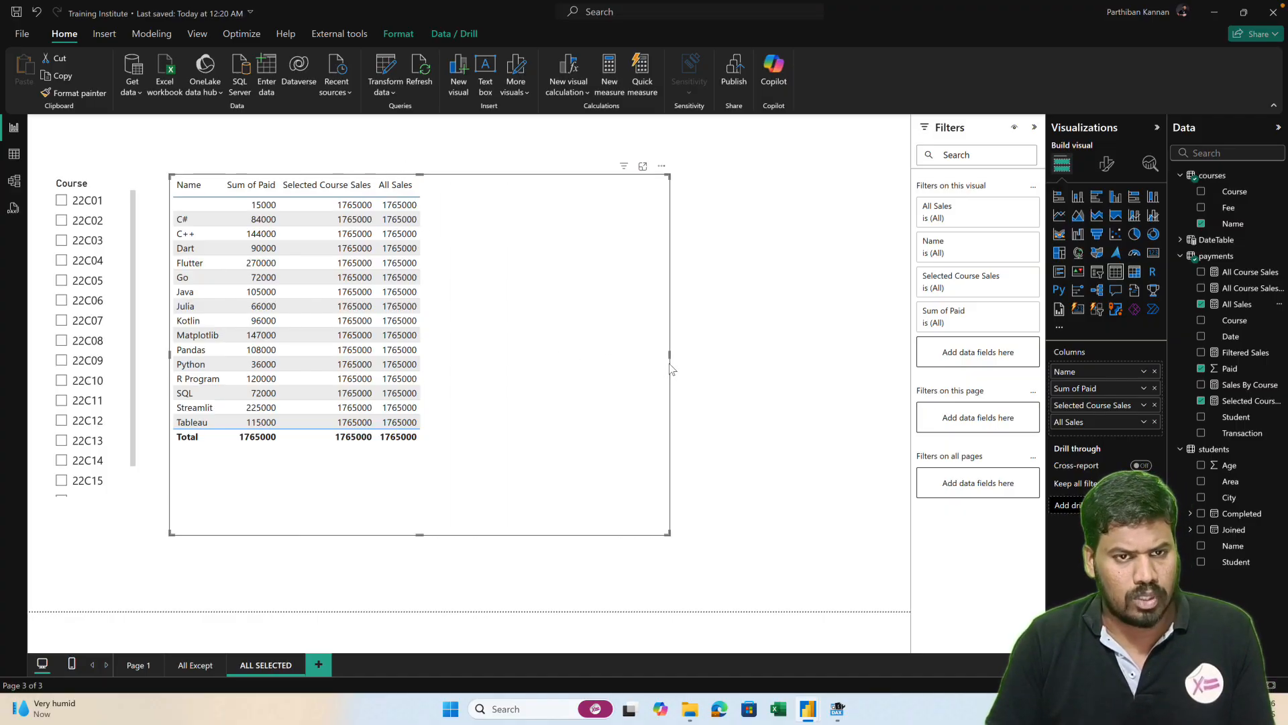
# - Filter the page by courses 22C01, 22C02 and 22C03 one at a time to compare the measures
pyautogui.click(61, 202)
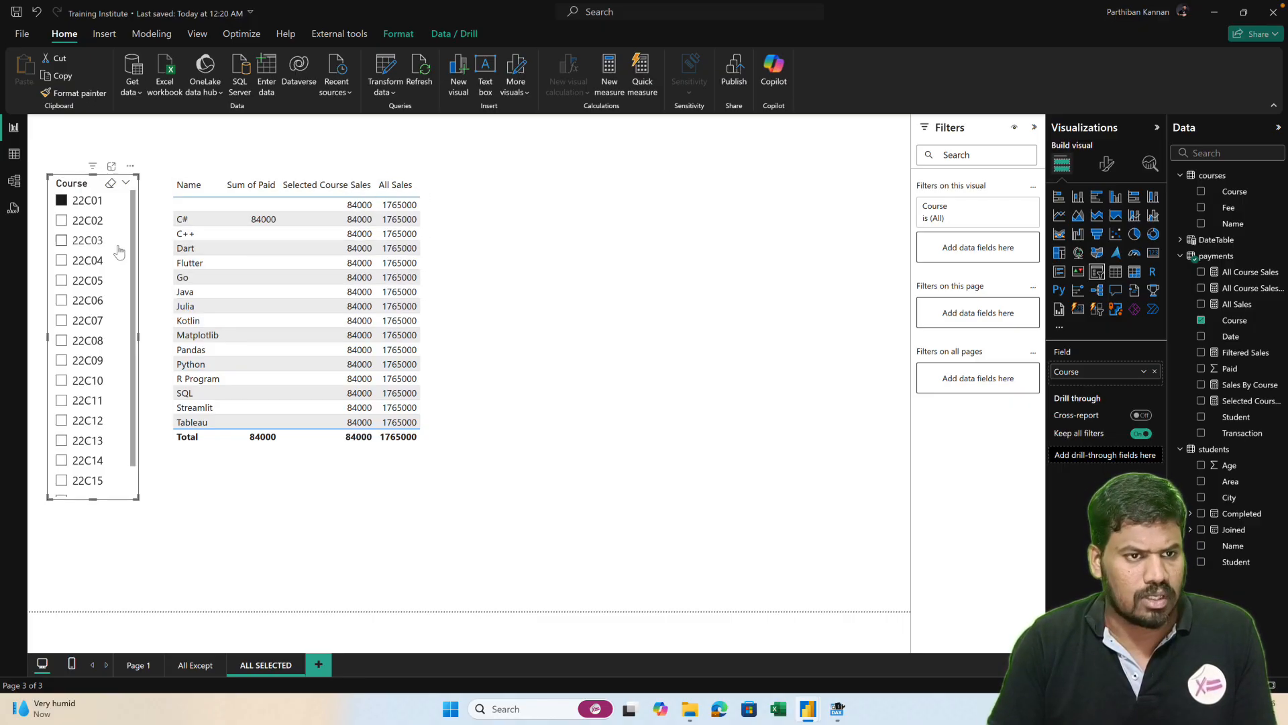
pyautogui.click(61, 221)
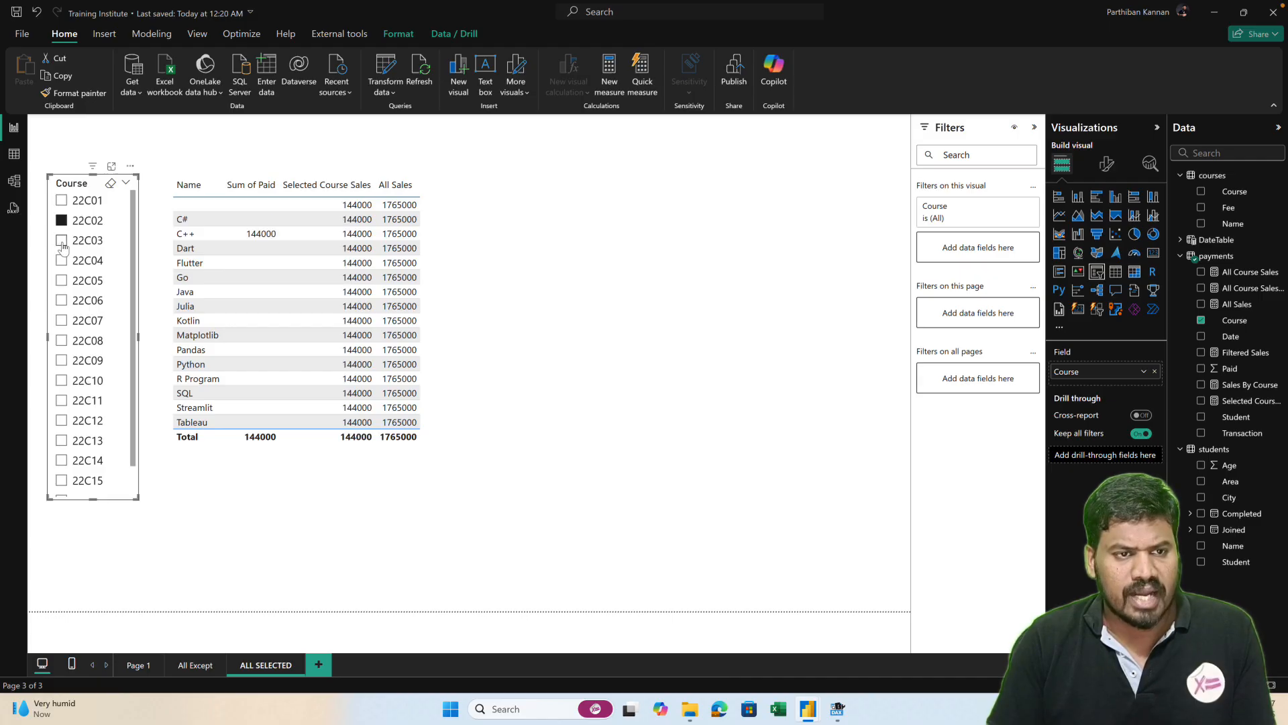
pyautogui.click(62, 240)
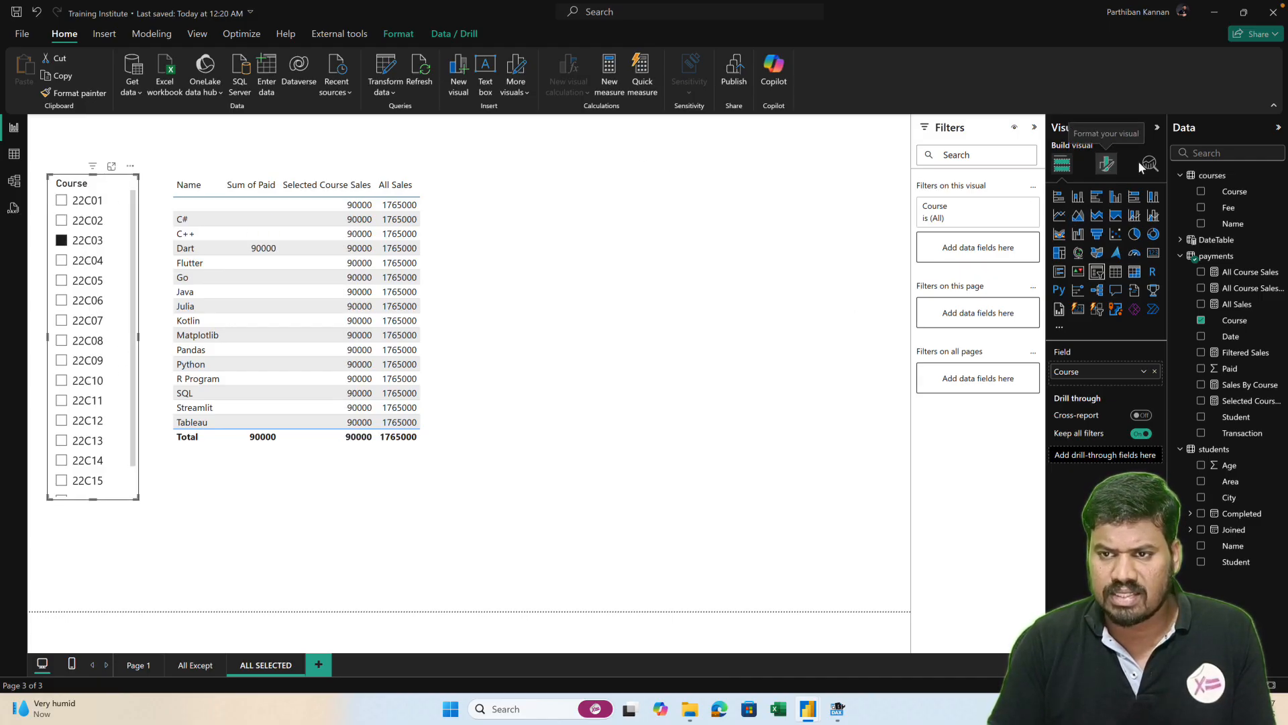
# - Enable the "Select all" option for the Course slicer and turn off multi-select with Ctrl
pyautogui.click(1108, 167)
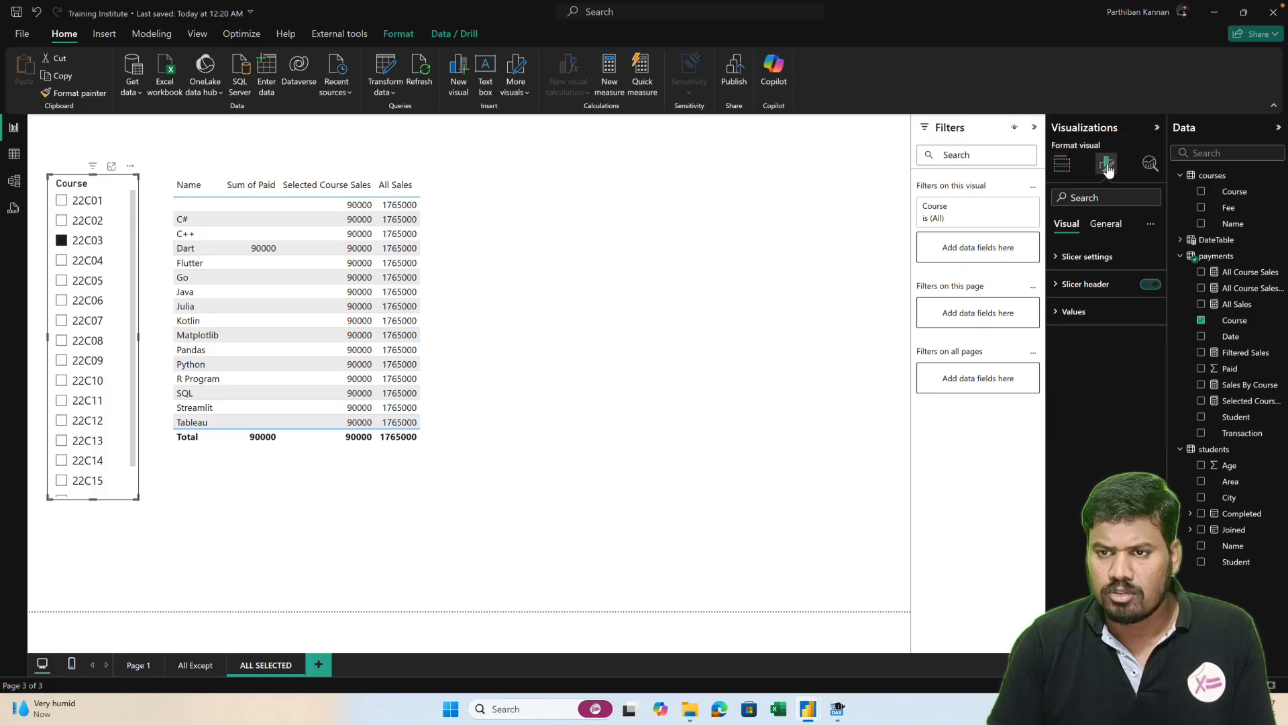
pyautogui.click(1094, 259)
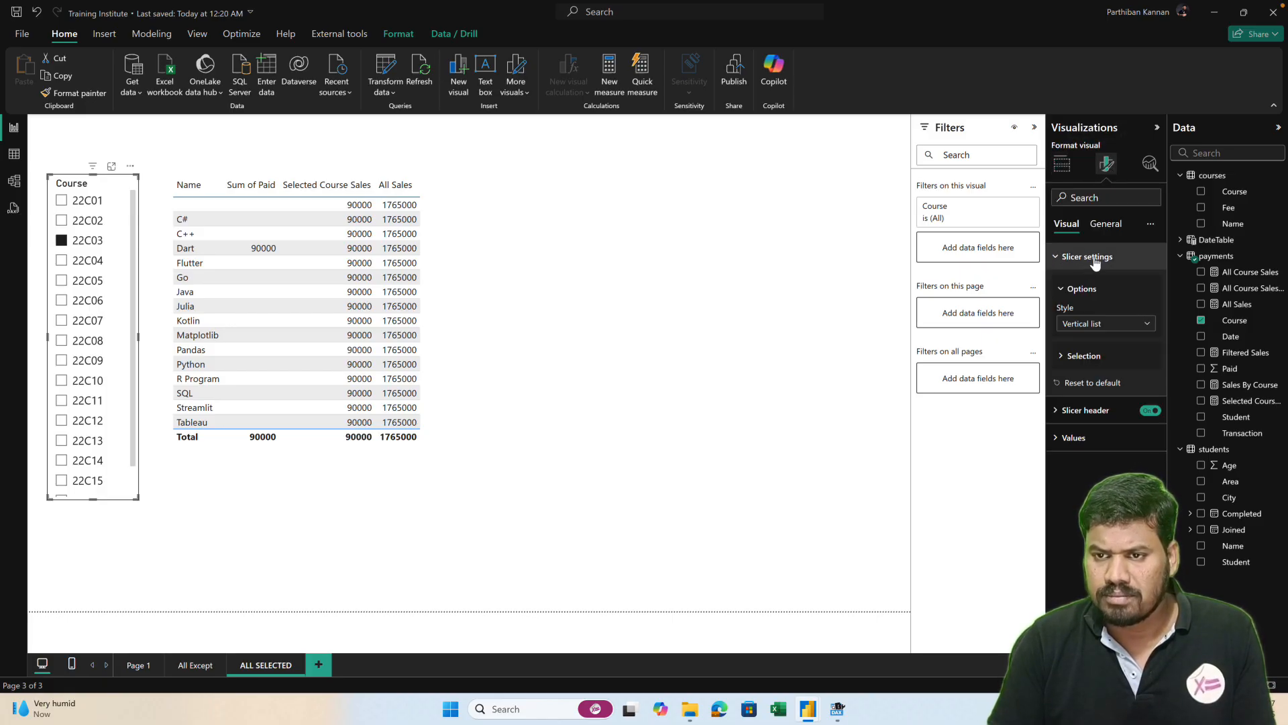
pyautogui.click(1087, 357)
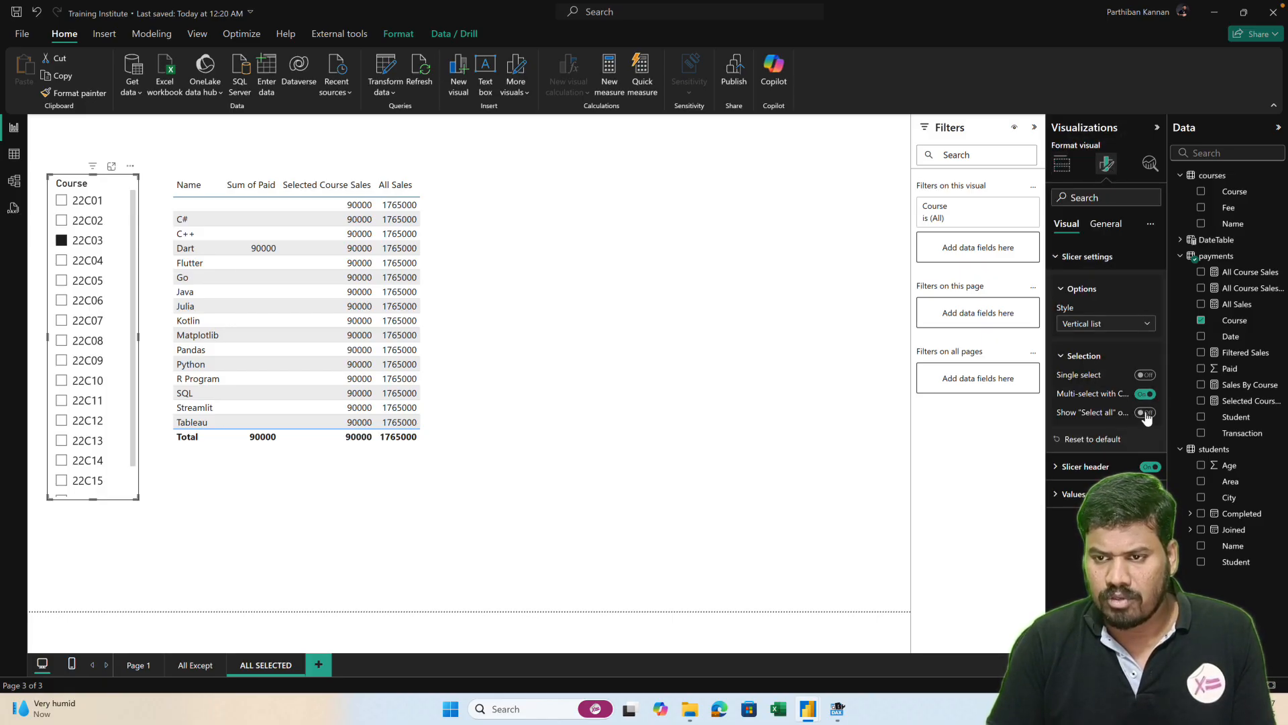
pyautogui.click(1145, 413)
pyautogui.click(1145, 394)
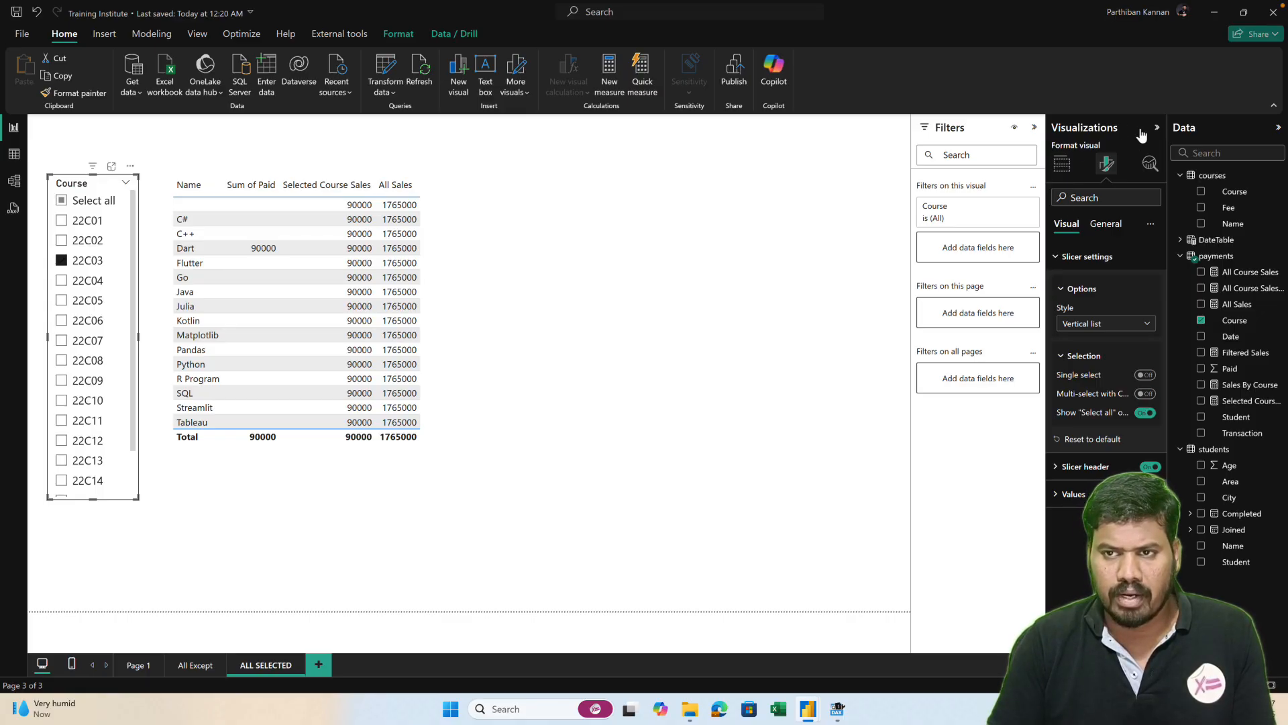
# - Add courses 22C01, 22C02 and 22C04 to the slicer selection to compare the measures for several courses
pyautogui.click(64, 223)
pyautogui.click(63, 242)
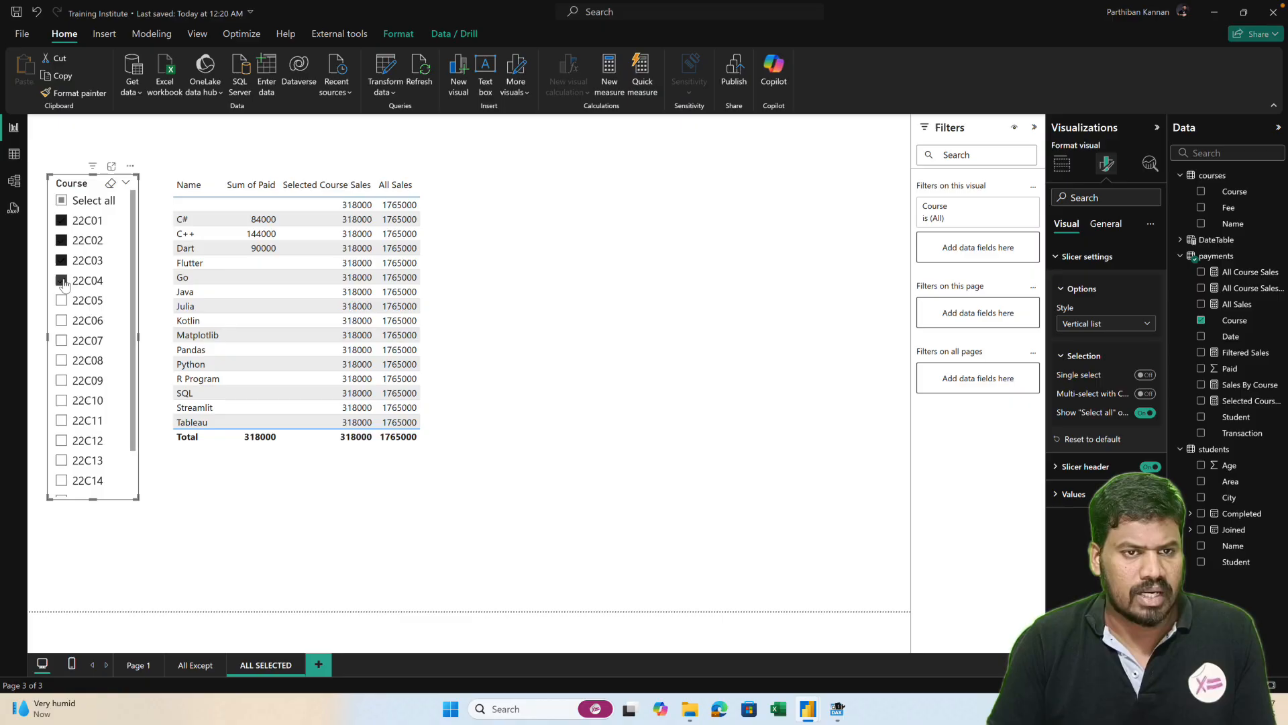
pyautogui.click(63, 281)
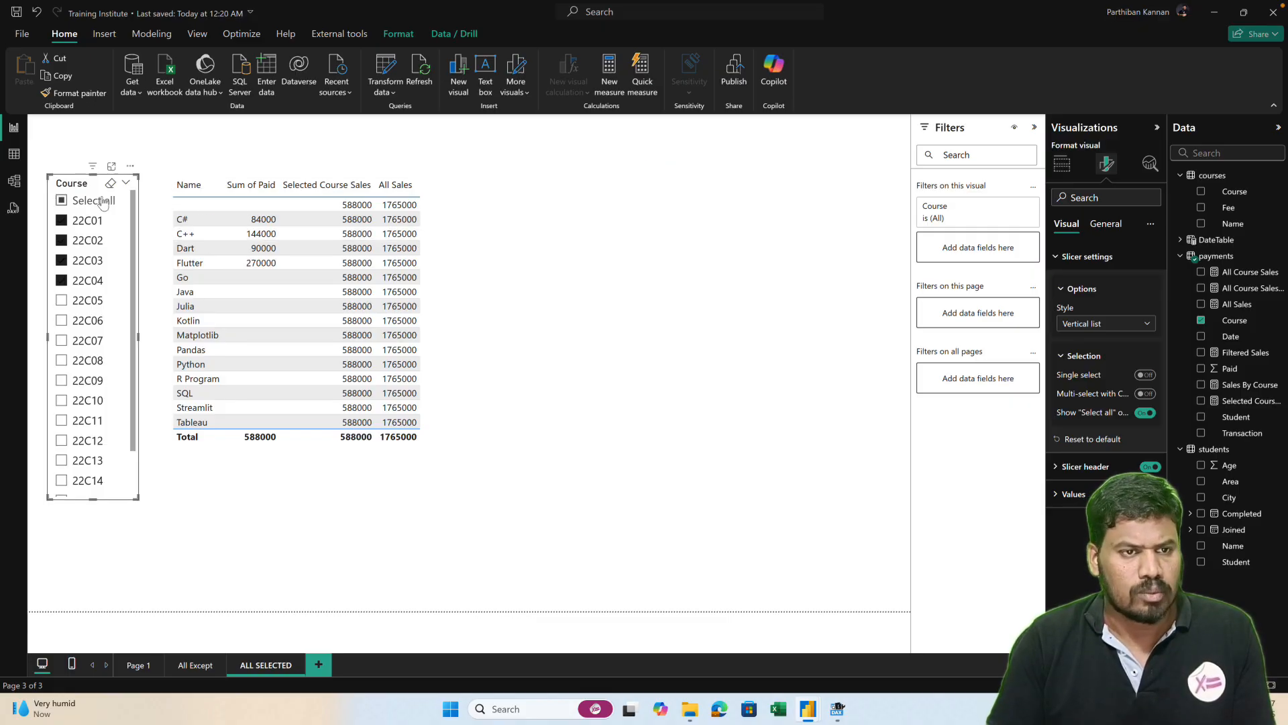
# - Select every course in the slicer, clear the whole selection again and select the table visual
pyautogui.click(62, 200)
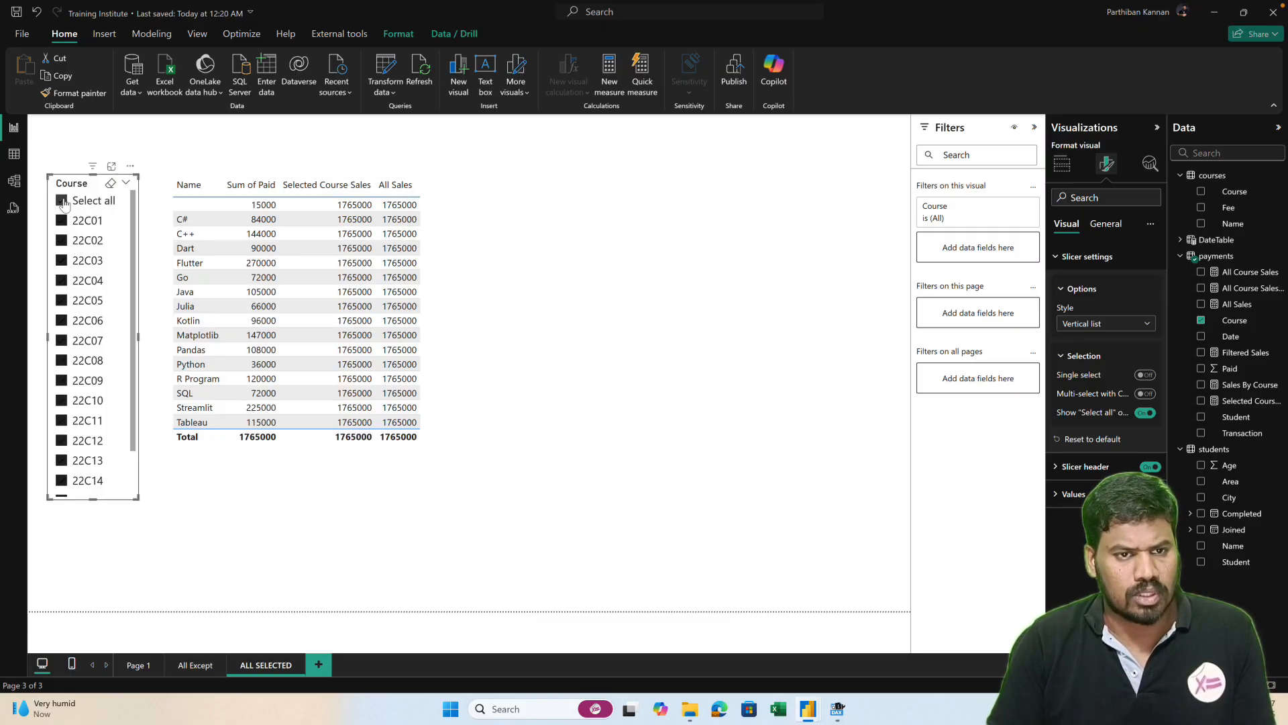
pyautogui.click(61, 201)
pyautogui.click(631, 269)
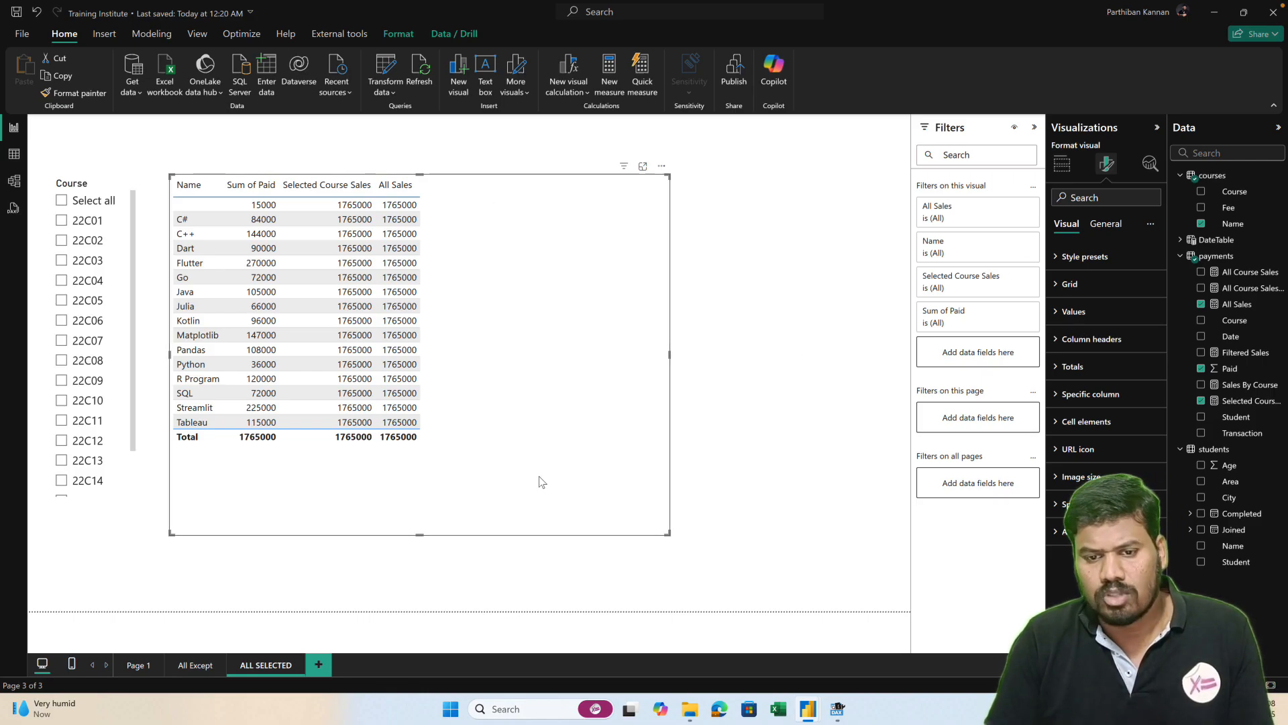
# - Switch to DAX Studio and start a "Percent Selected Contribution" column with a DIVIDE function after the "All Course Sales" expression
pyautogui.click(837, 707)
pyautogui.click(567, 239)
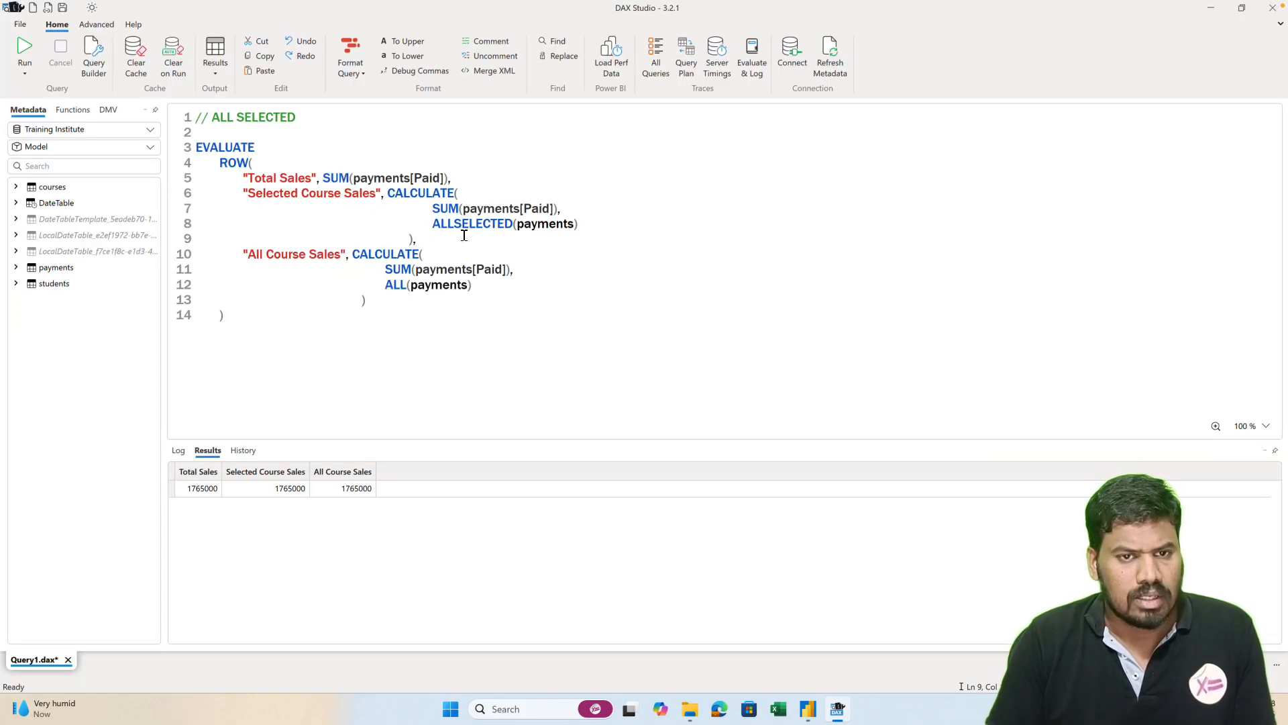
pyautogui.click(389, 298)
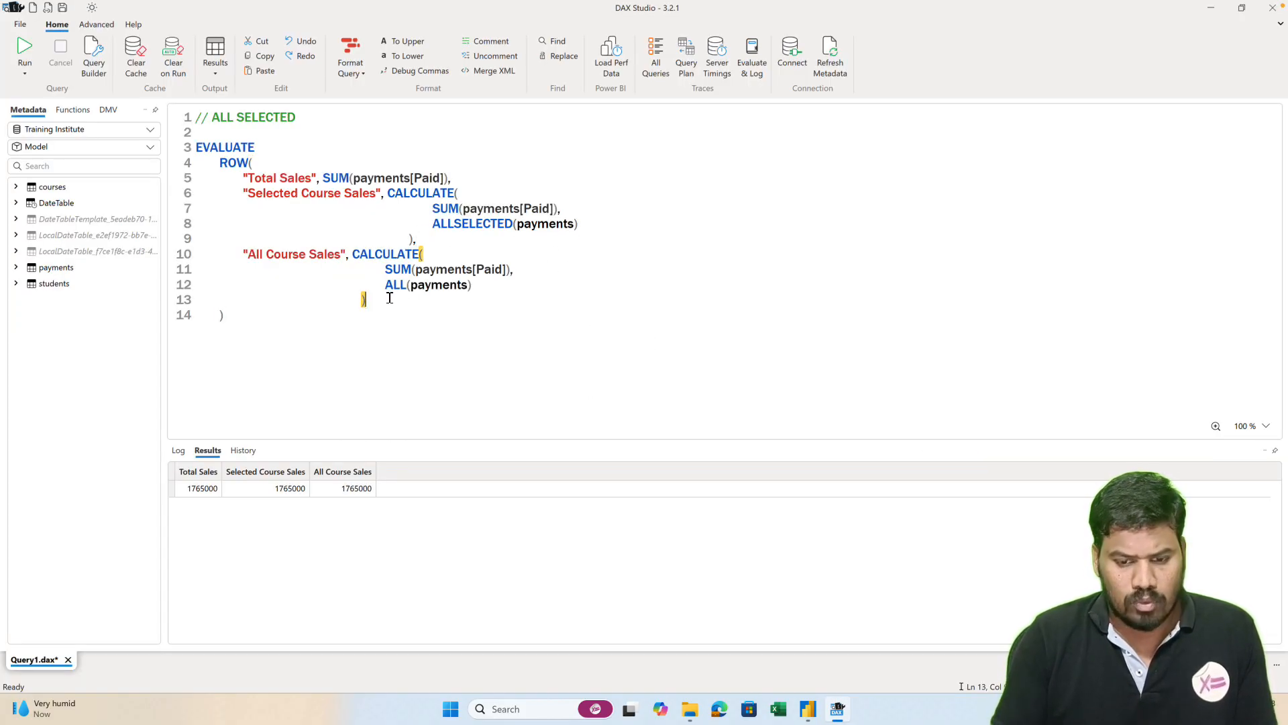
pyautogui.write(',')
pyautogui.press('Return')
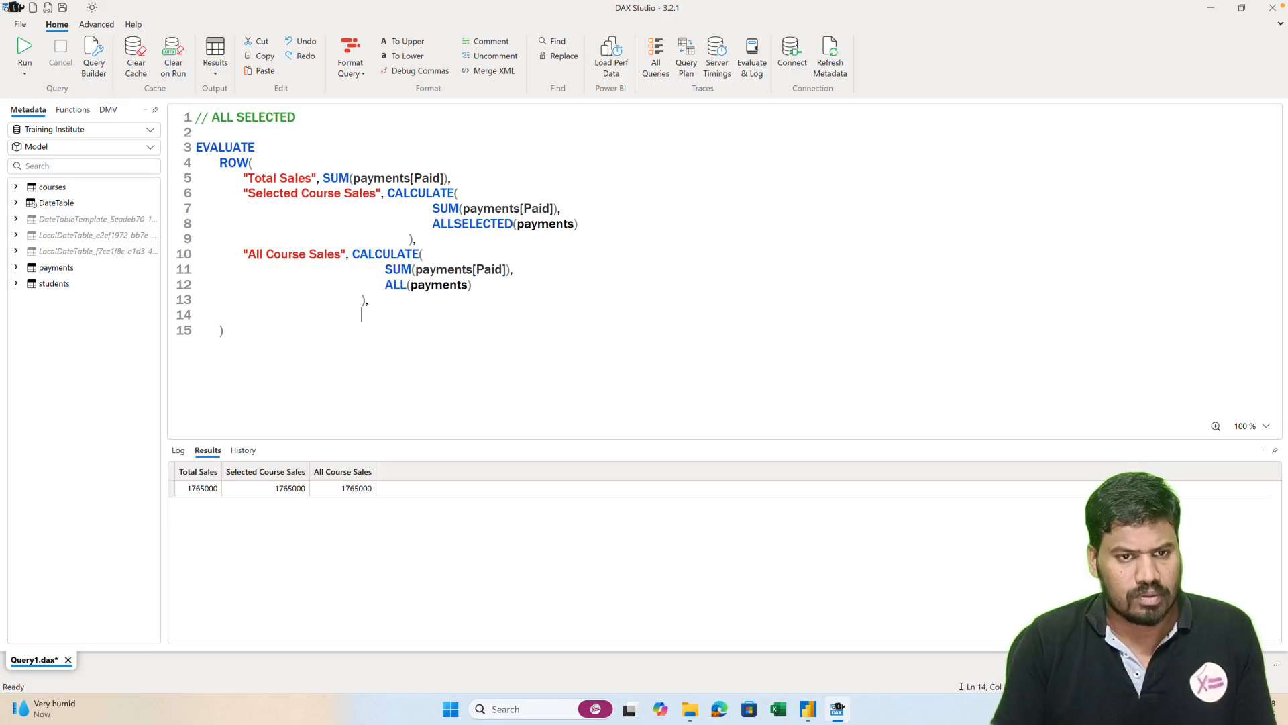
pyautogui.press('BackSpace')
pyautogui.press('BackSpace')
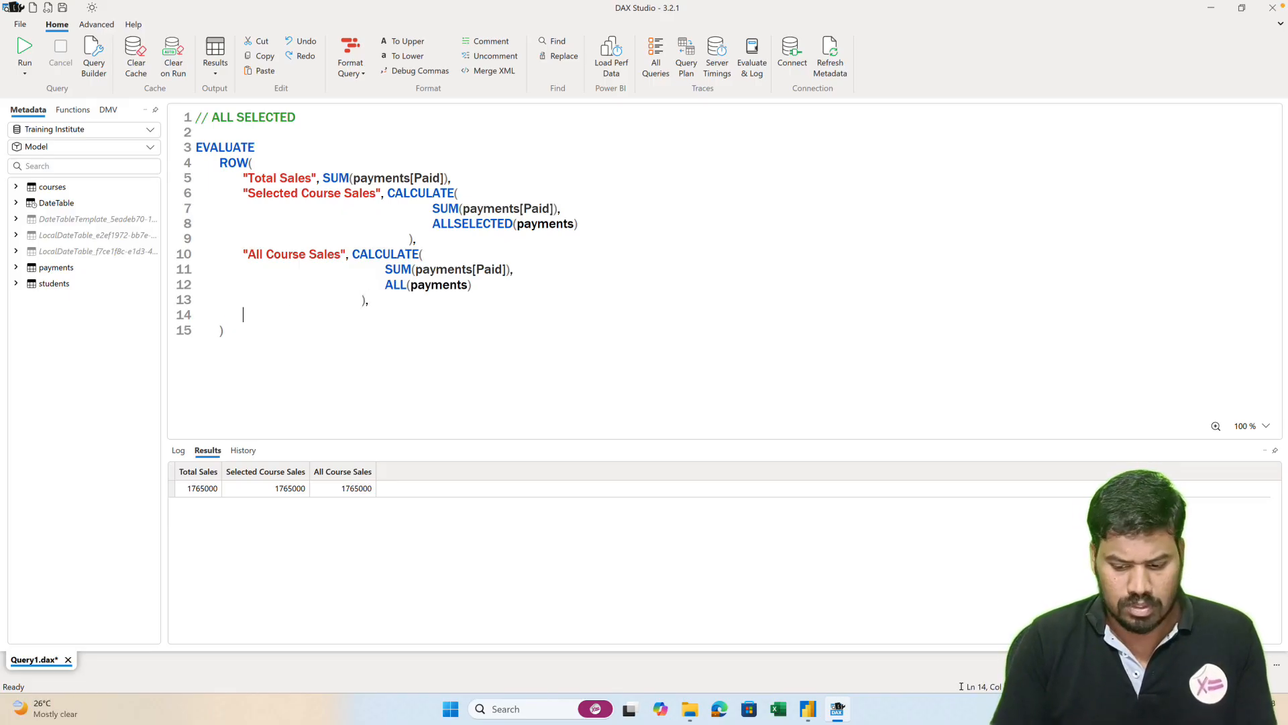
pyautogui.write('"')
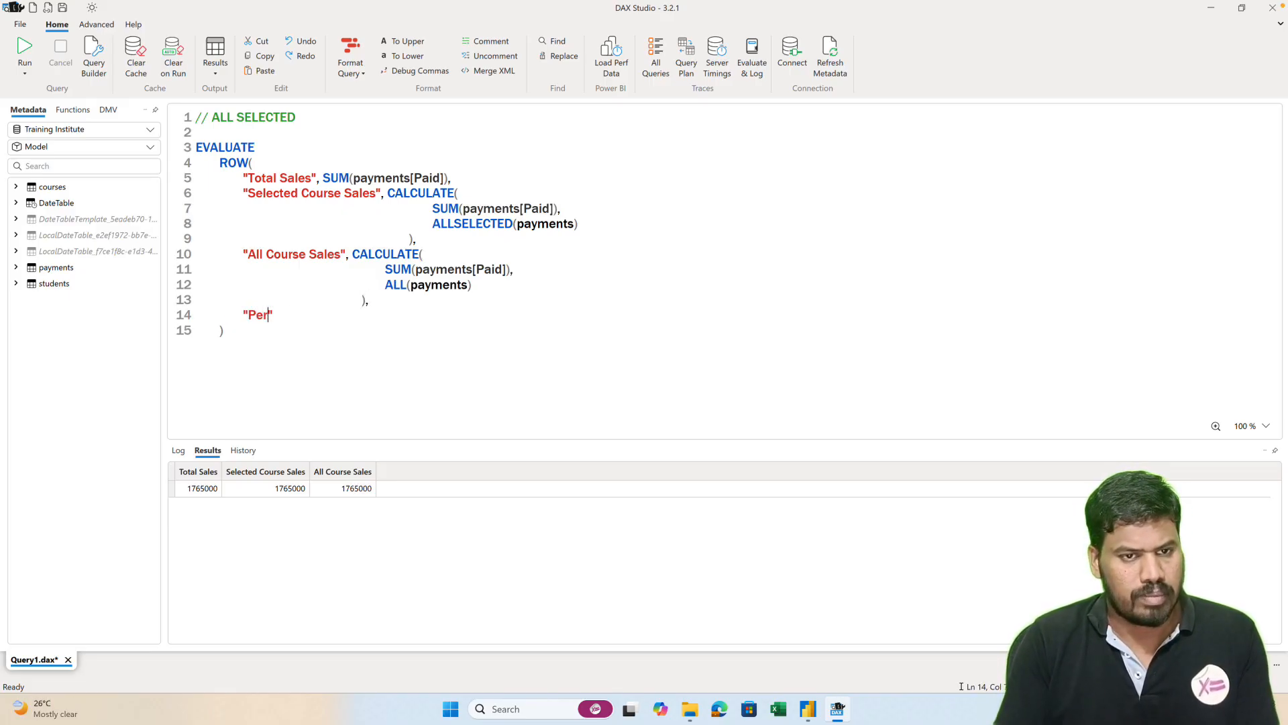
pyautogui.write('Percent Selected ')
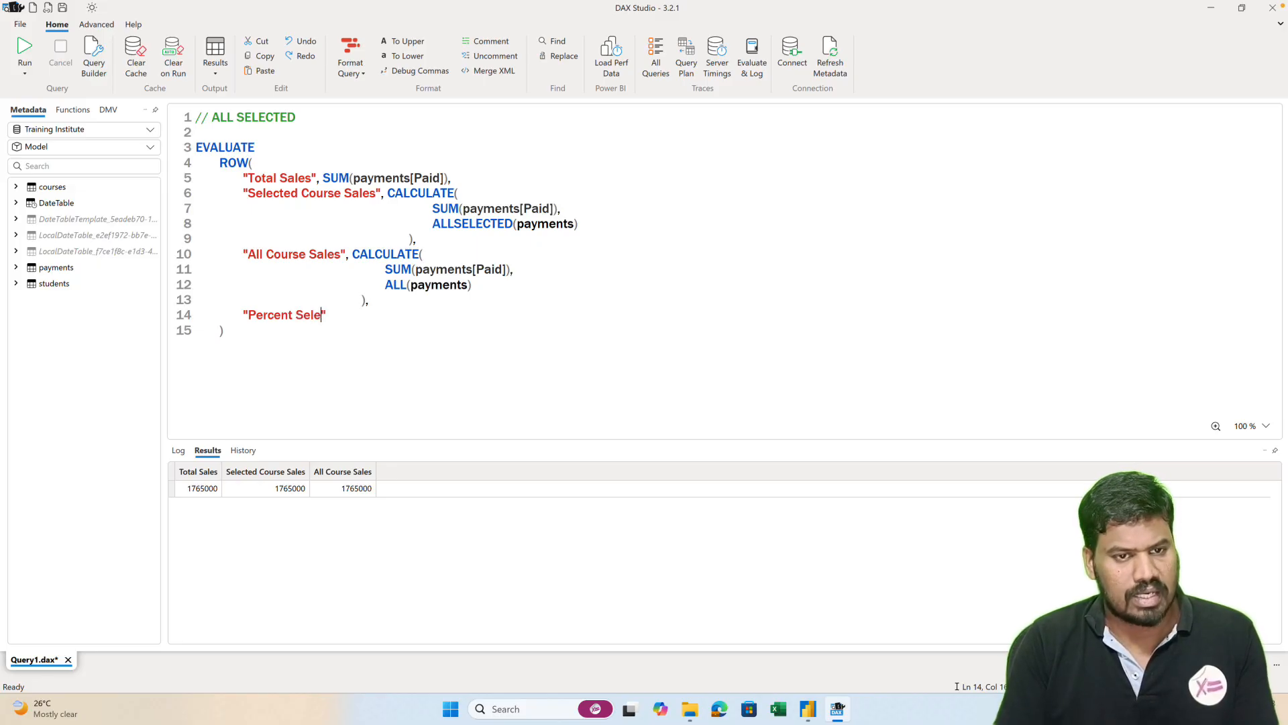
pyautogui.write('Contr')
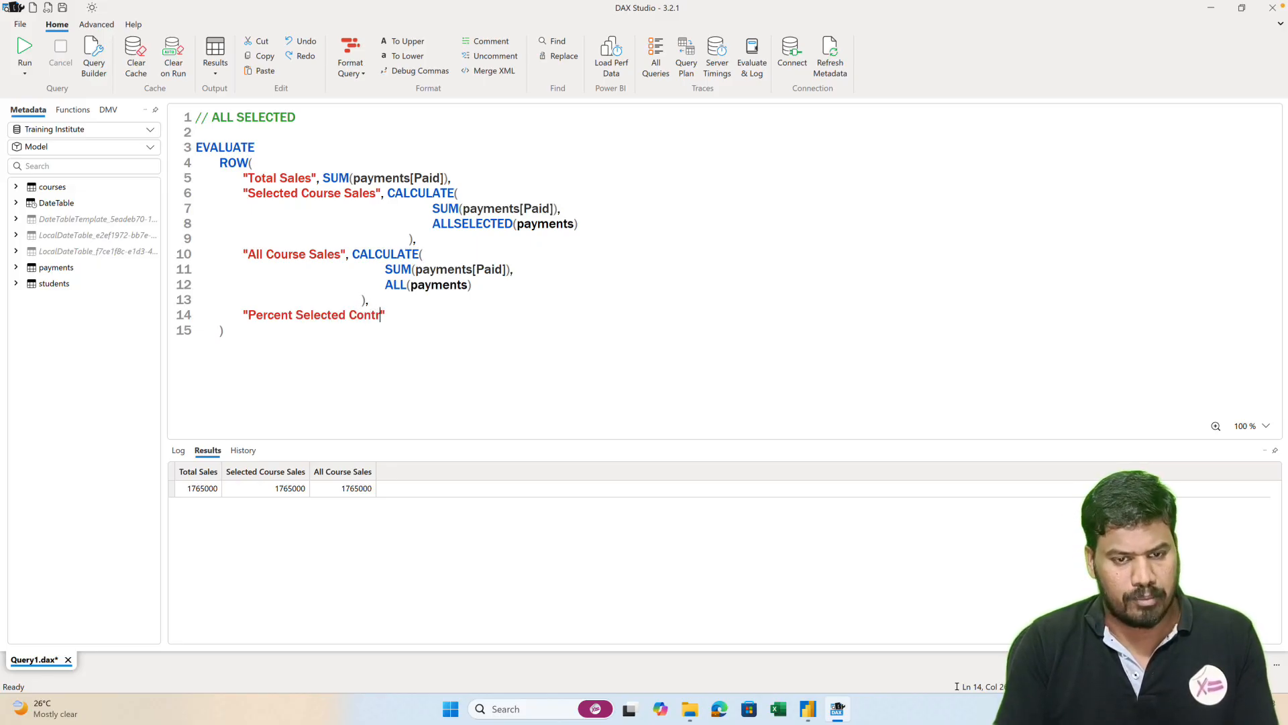
pyautogui.write('ibution')
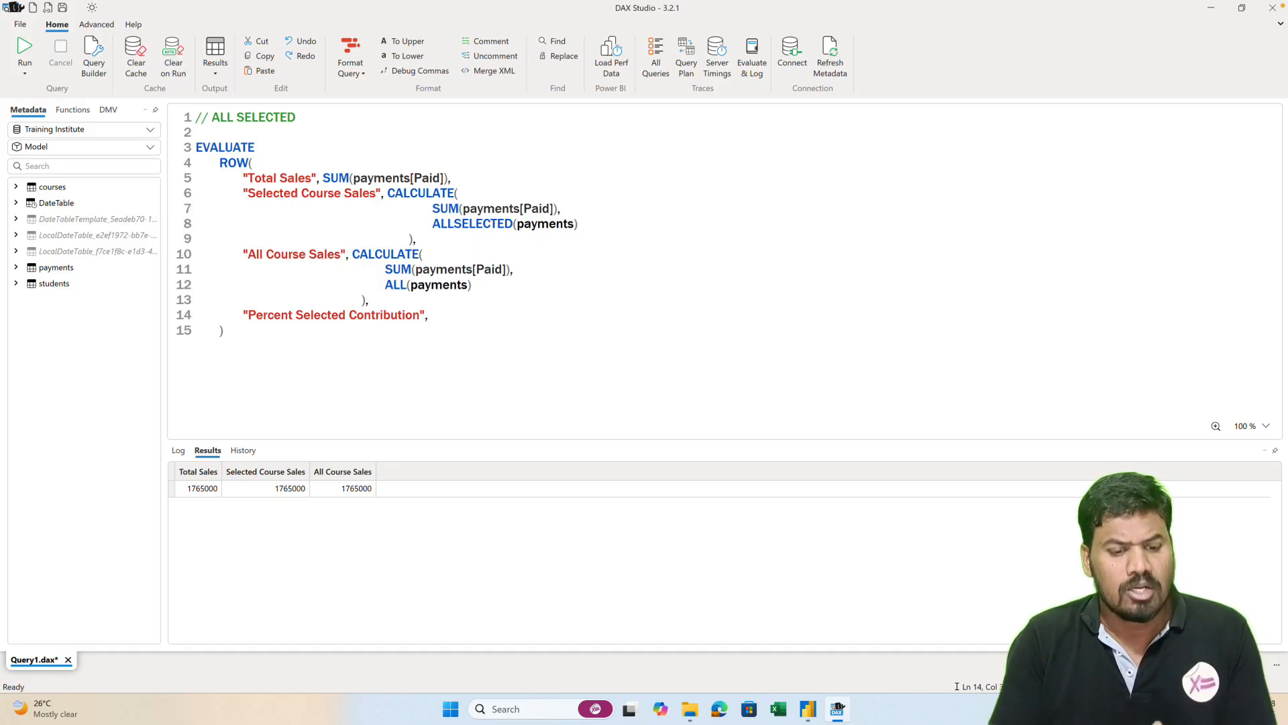
pyautogui.write('", DIVIDE(')
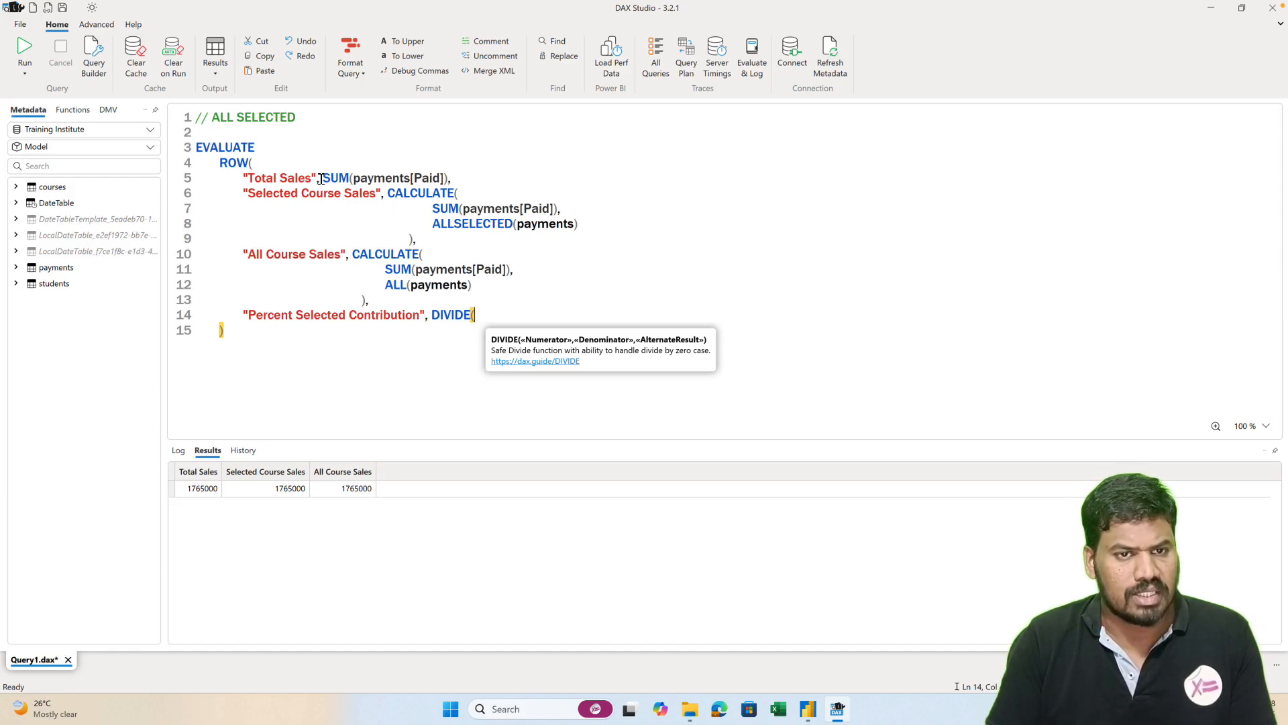
# - Reuse the "Total Sales" expression SUM(payments[Paid]) as the numerator of the "Percent Selected Contribution" DIVIDE
pyautogui.moveTo(323, 178); pyautogui.dragTo(451, 181)
pyautogui.hotkey('ctrl', 'c')
pyautogui.click(485, 315)
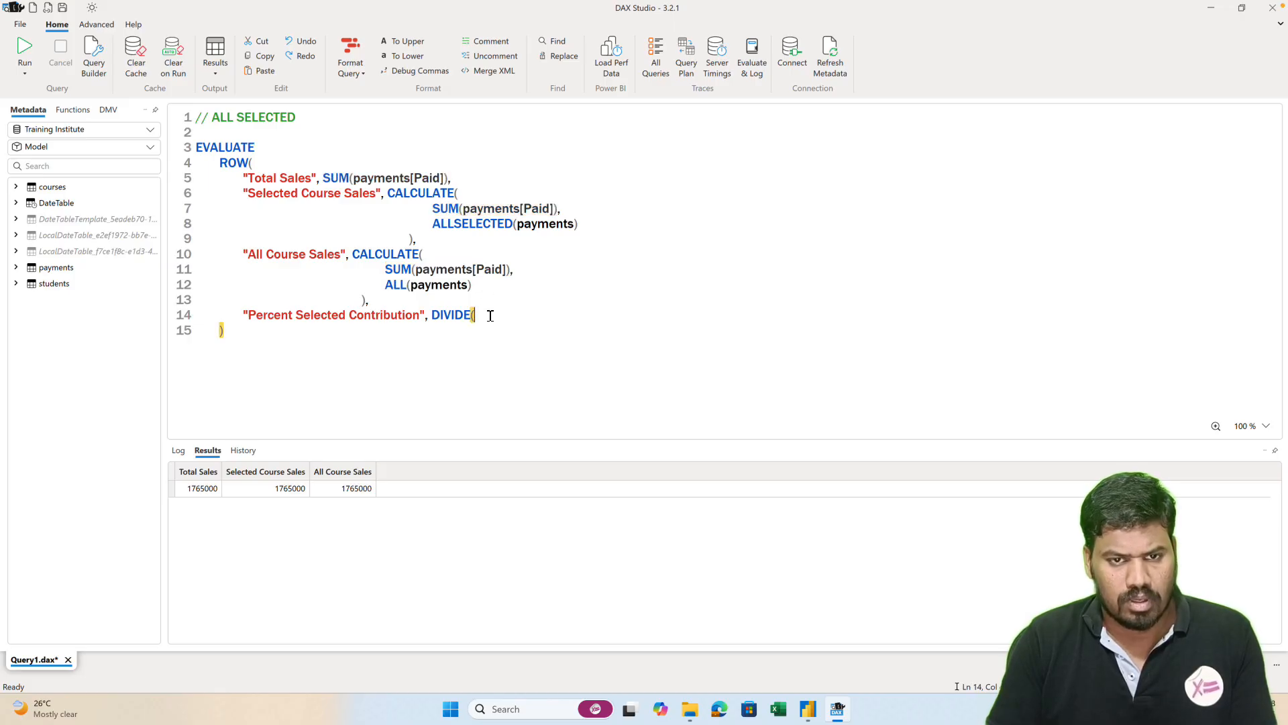
pyautogui.press('Return')
pyautogui.hotkey('ctrl', 'v')
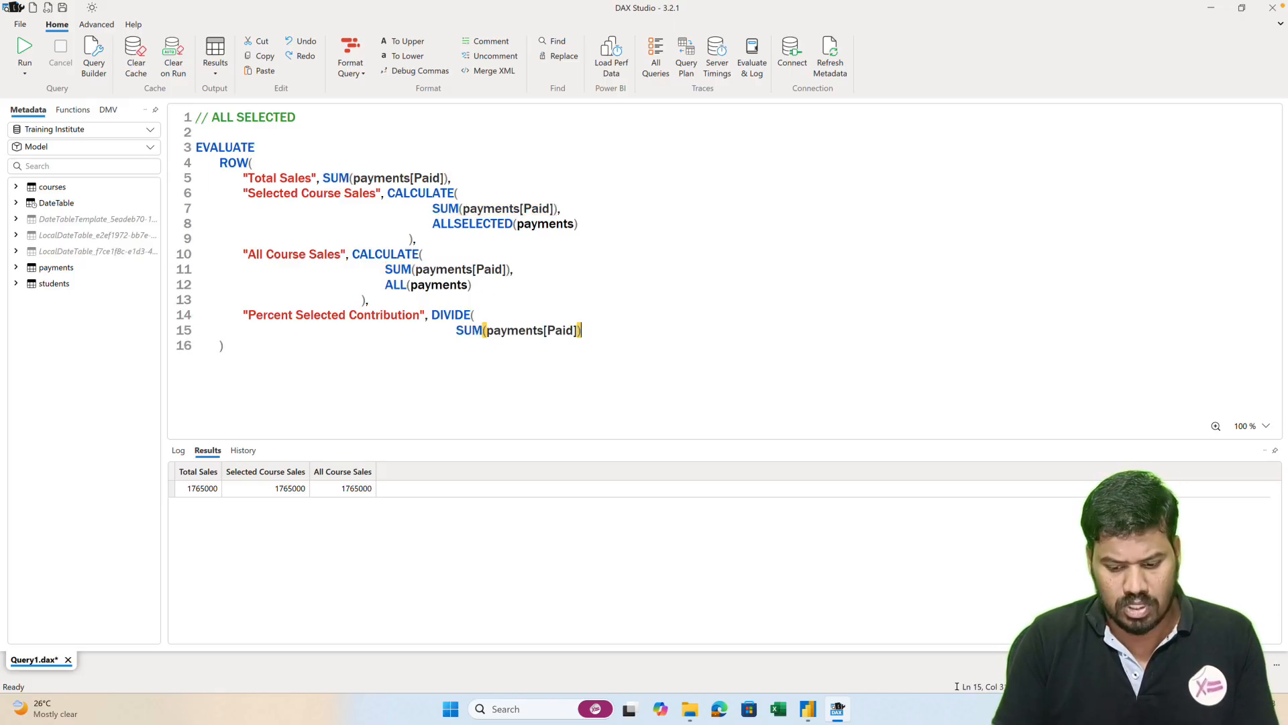
pyautogui.write(',')
pyautogui.press('Return')
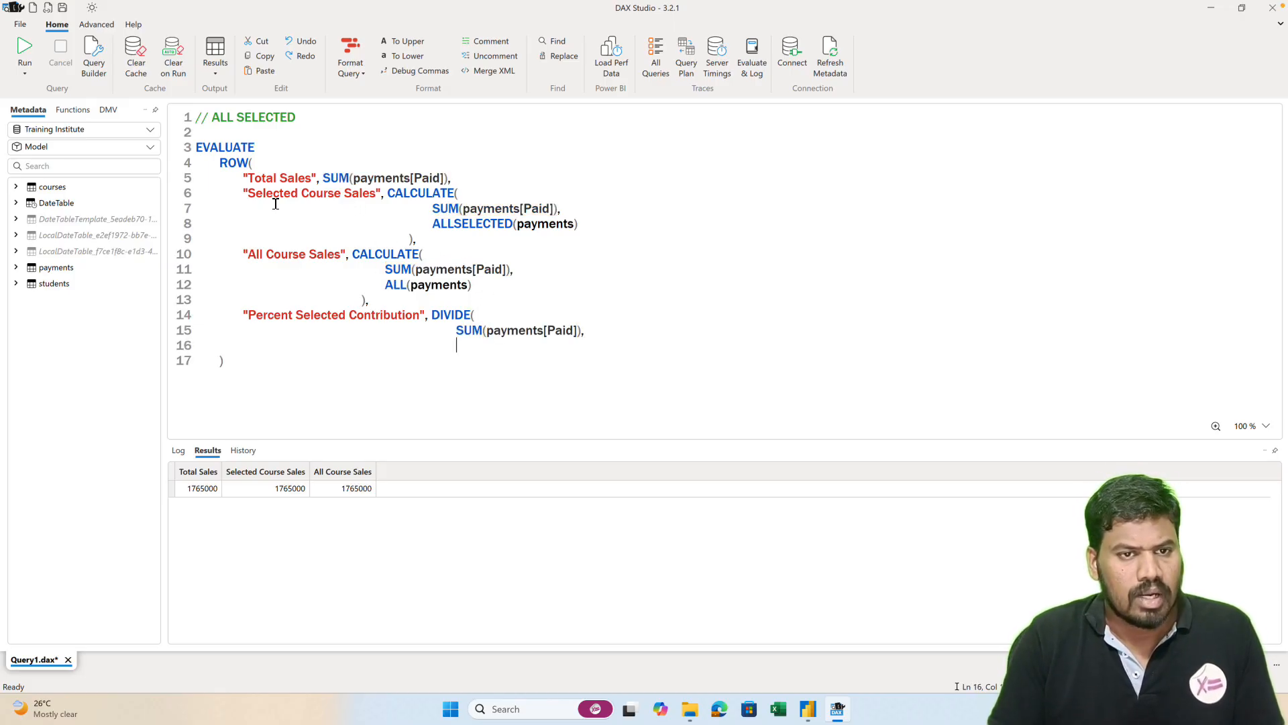
# - Copy the "Selected Course Sales" CALCULATE expression with ALLSELECTED(payments) in as the DIVIDE denominator and indent its inner lines
pyautogui.moveTo(388, 195); pyautogui.dragTo(411, 238)
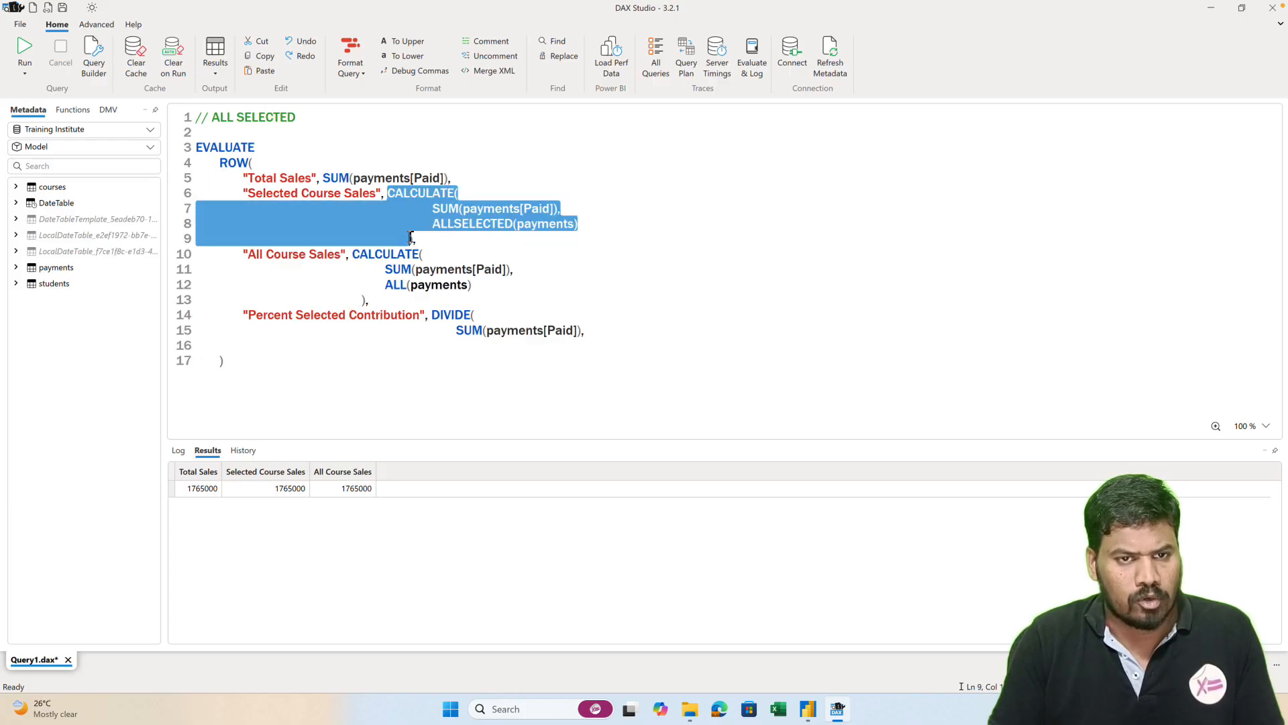
pyautogui.hotkey('ctrl', 'c')
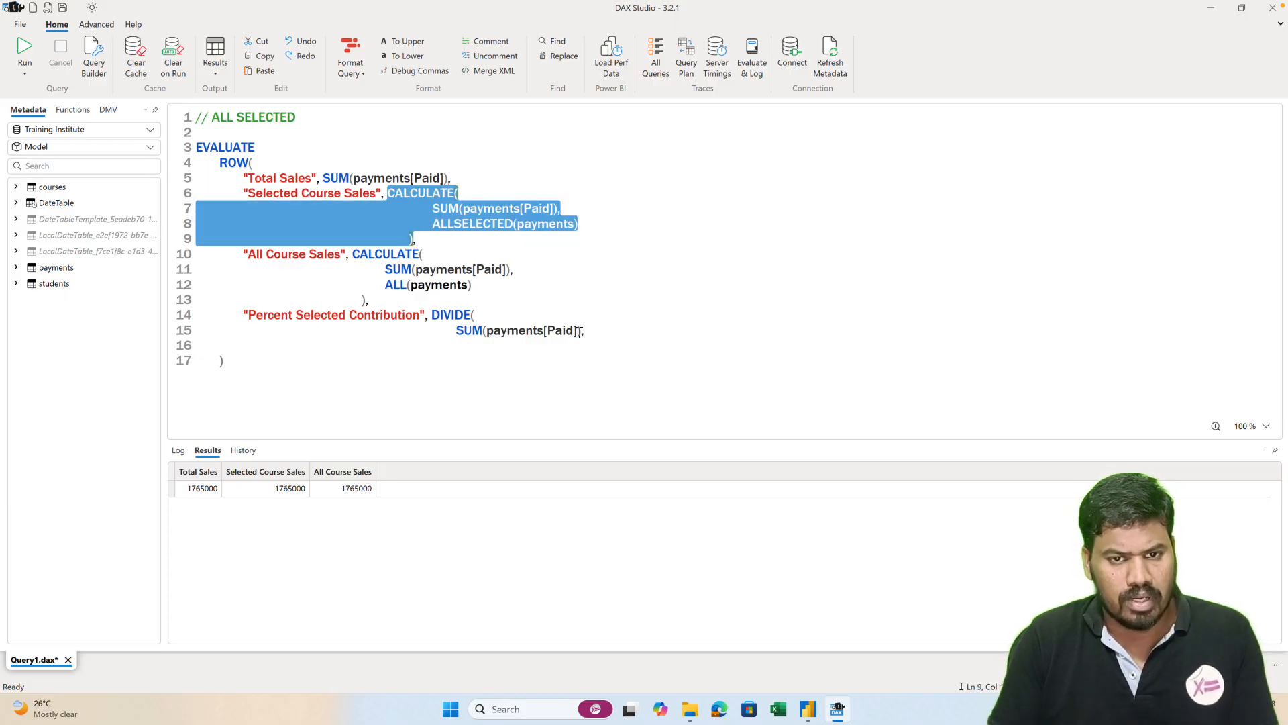
pyautogui.click(489, 345)
pyautogui.hotkey('ctrl', 'v')
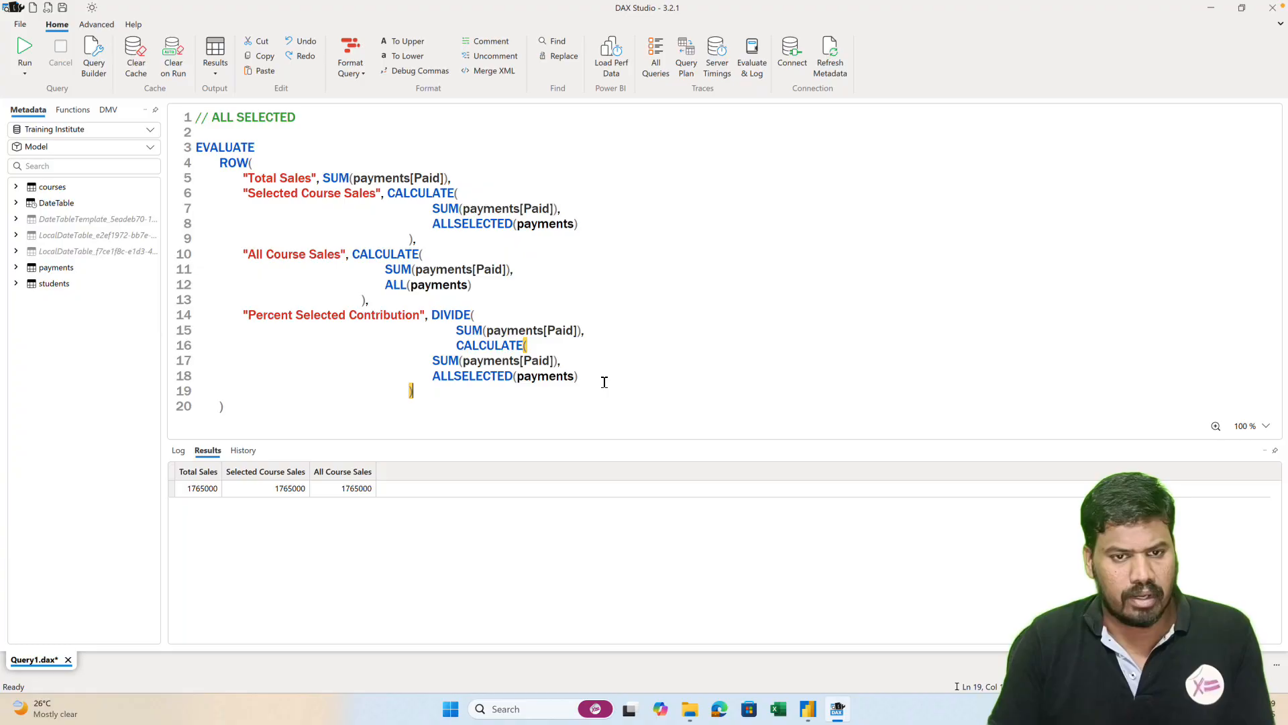
pyautogui.moveTo(414, 391); pyautogui.dragTo(415, 361)
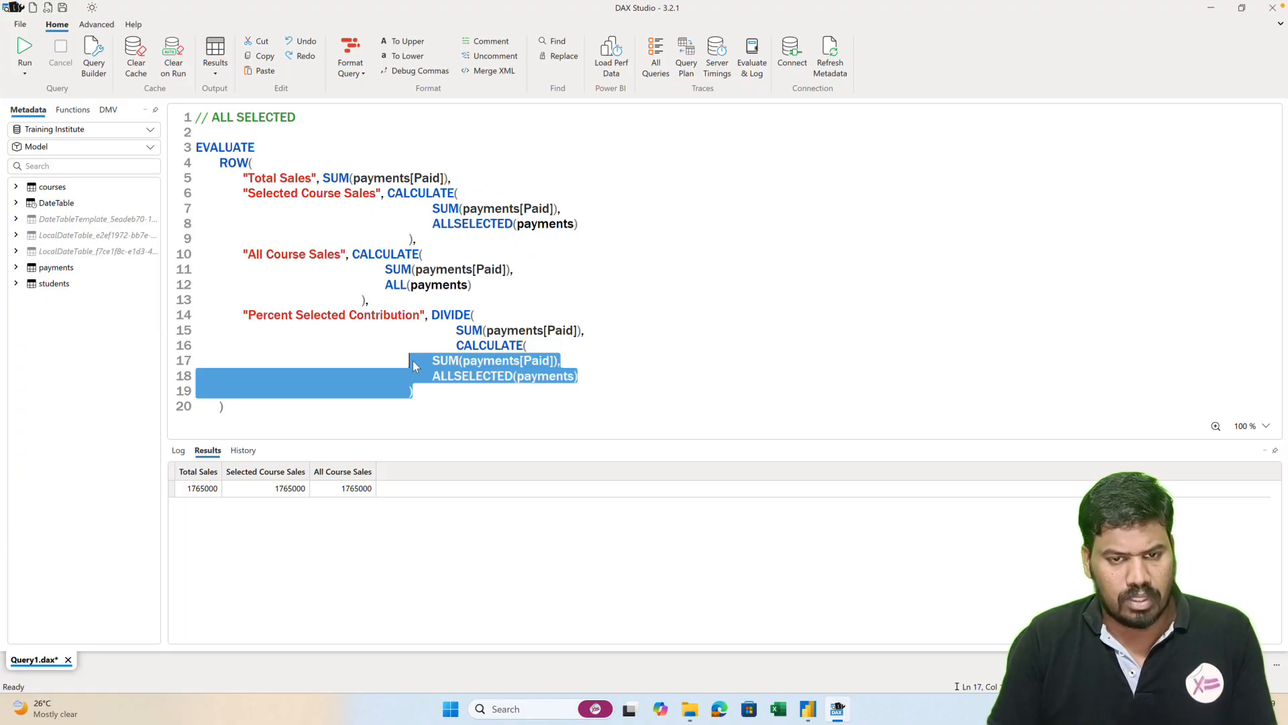
pyautogui.press('Tab')
pyautogui.press('Tab')
pyautogui.press('Tab')
pyautogui.click(543, 401)
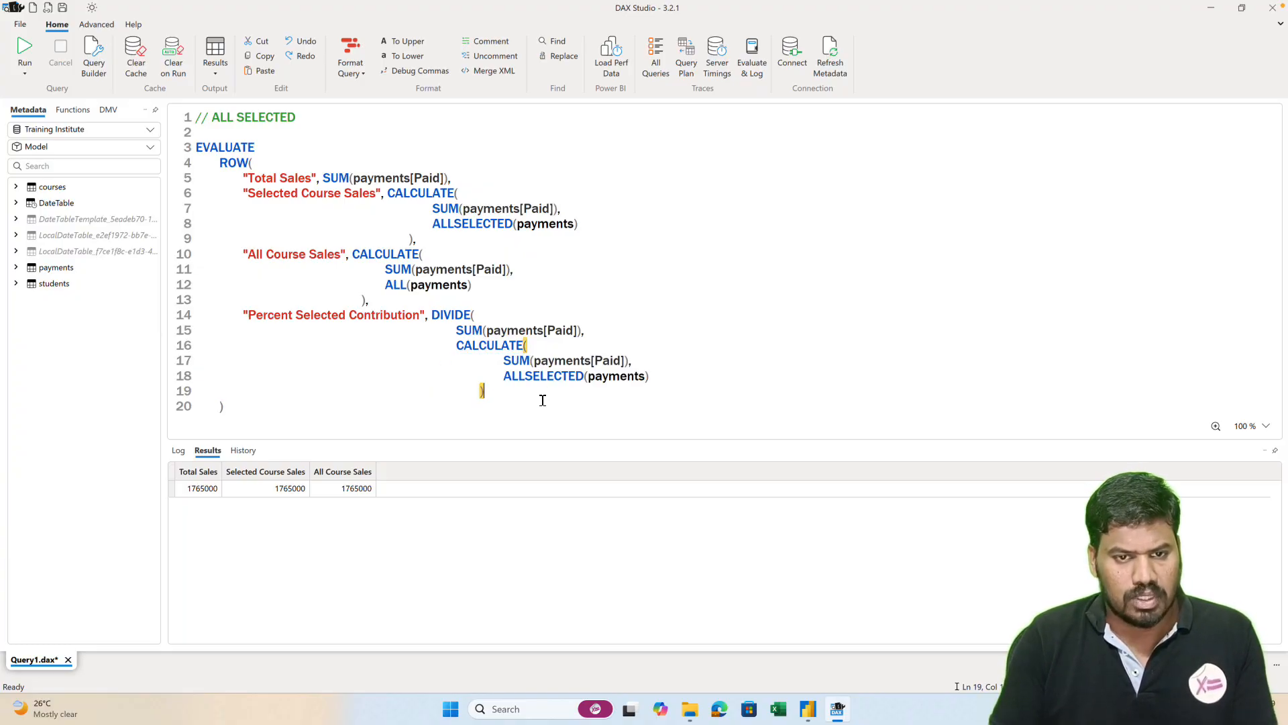
# - Close the "Percent Selected Contribution" DIVIDE on its own line and multiply it by 100, ending with a comma
pyautogui.press('Return')
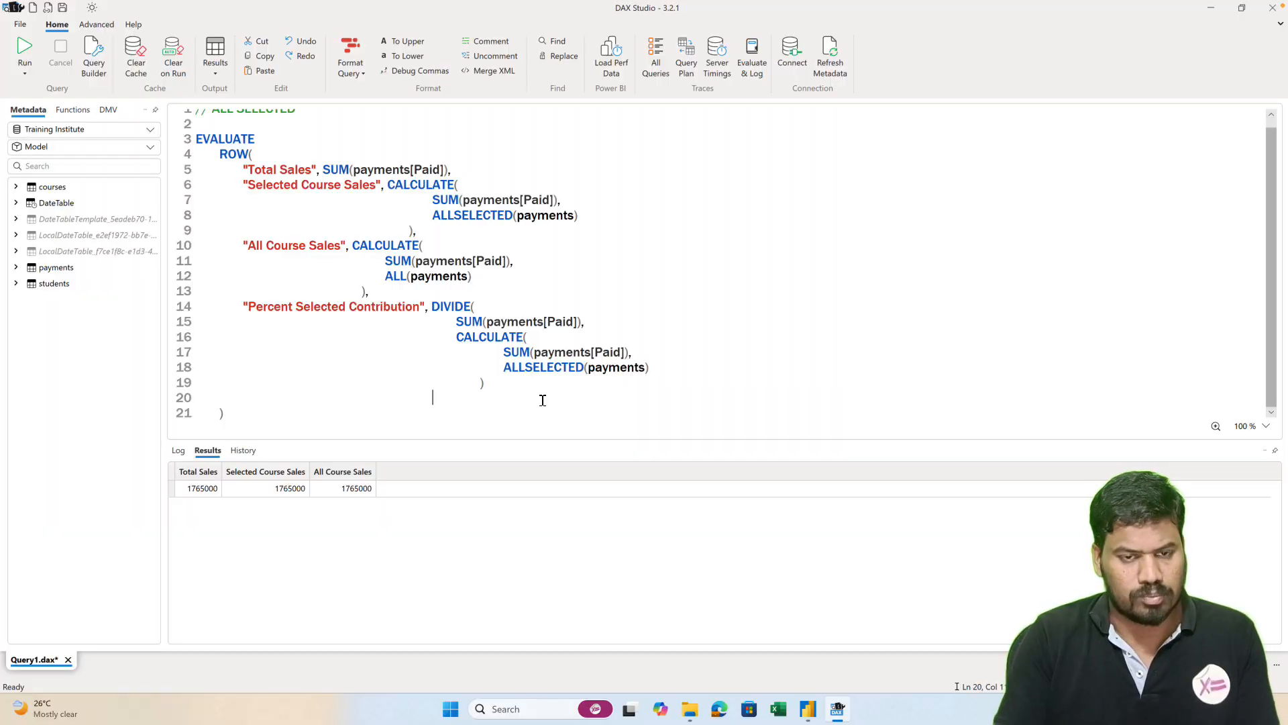
pyautogui.write(')')
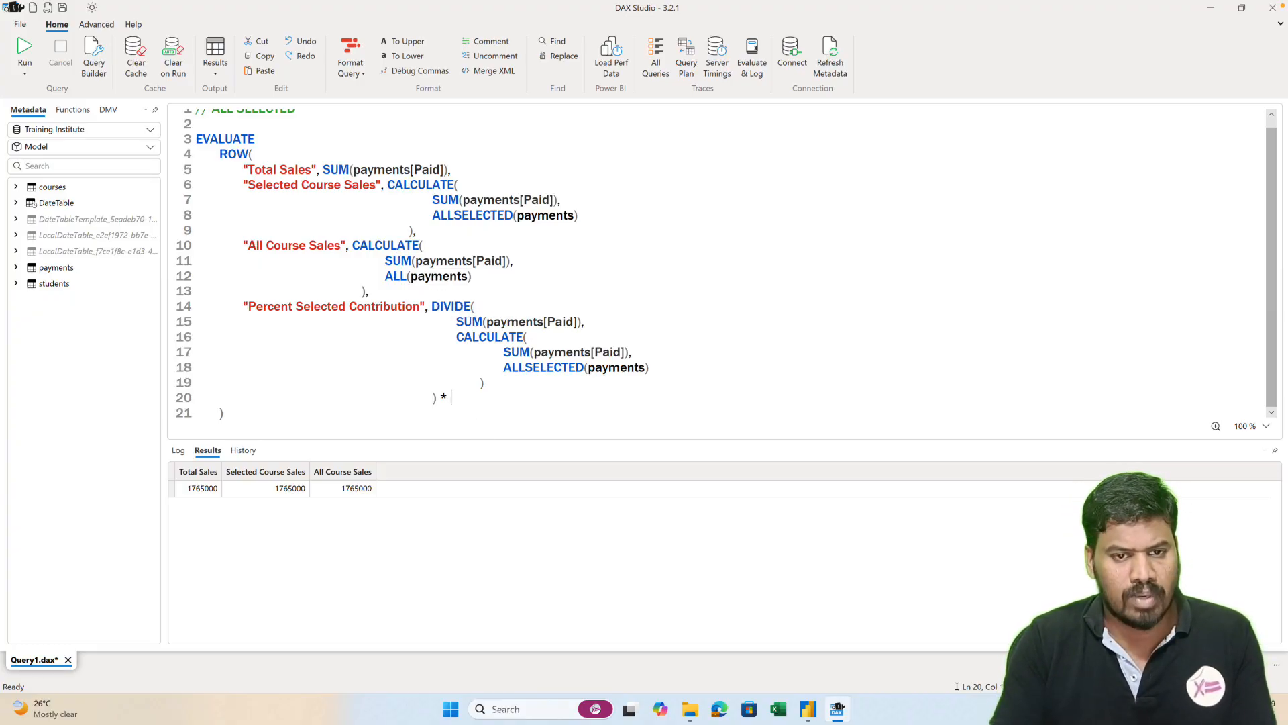
pyautogui.write('* 100,')
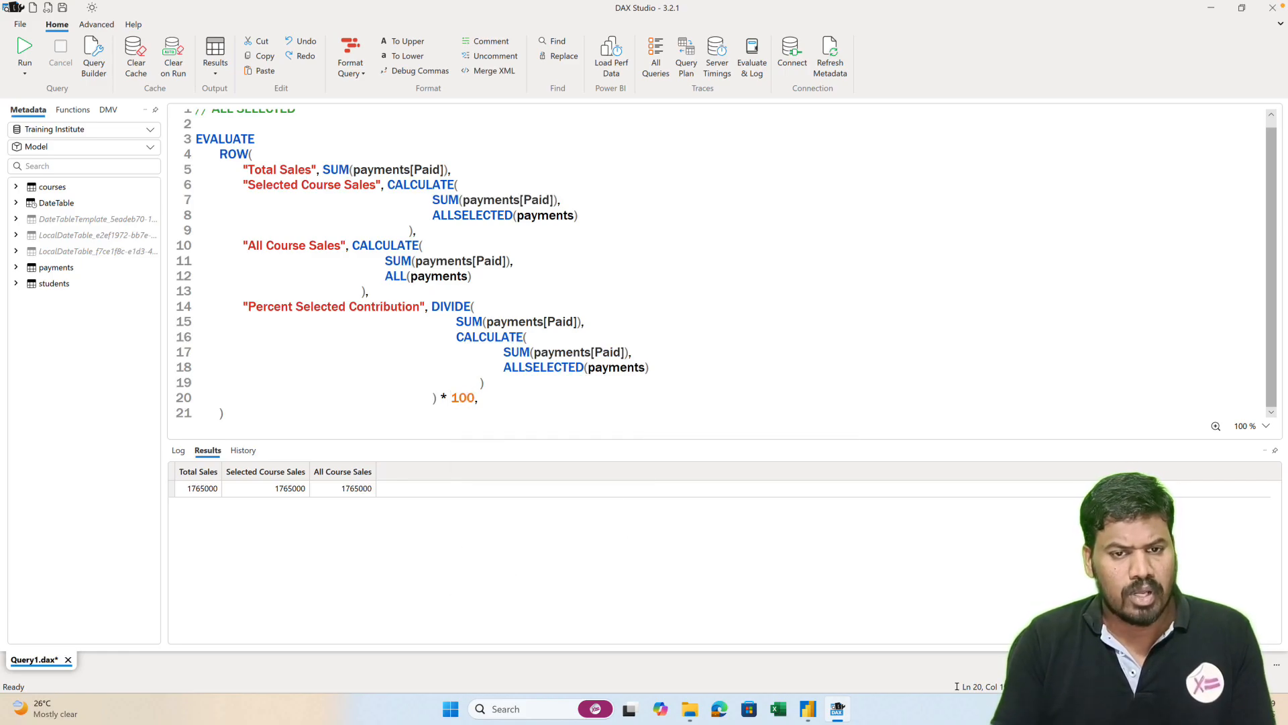
# - Start another ROW column named "Percent Overall Contrib" with a DIVIDE function
pyautogui.press('Return')
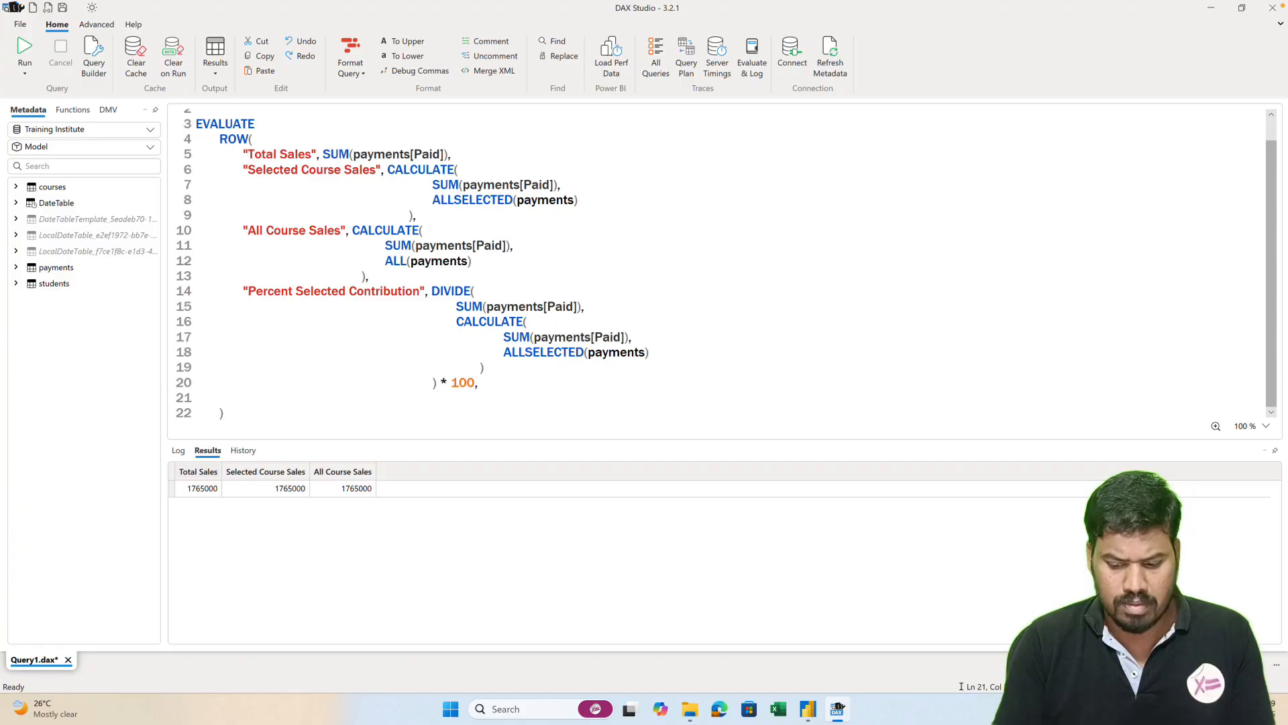
pyautogui.write('"Percent ')
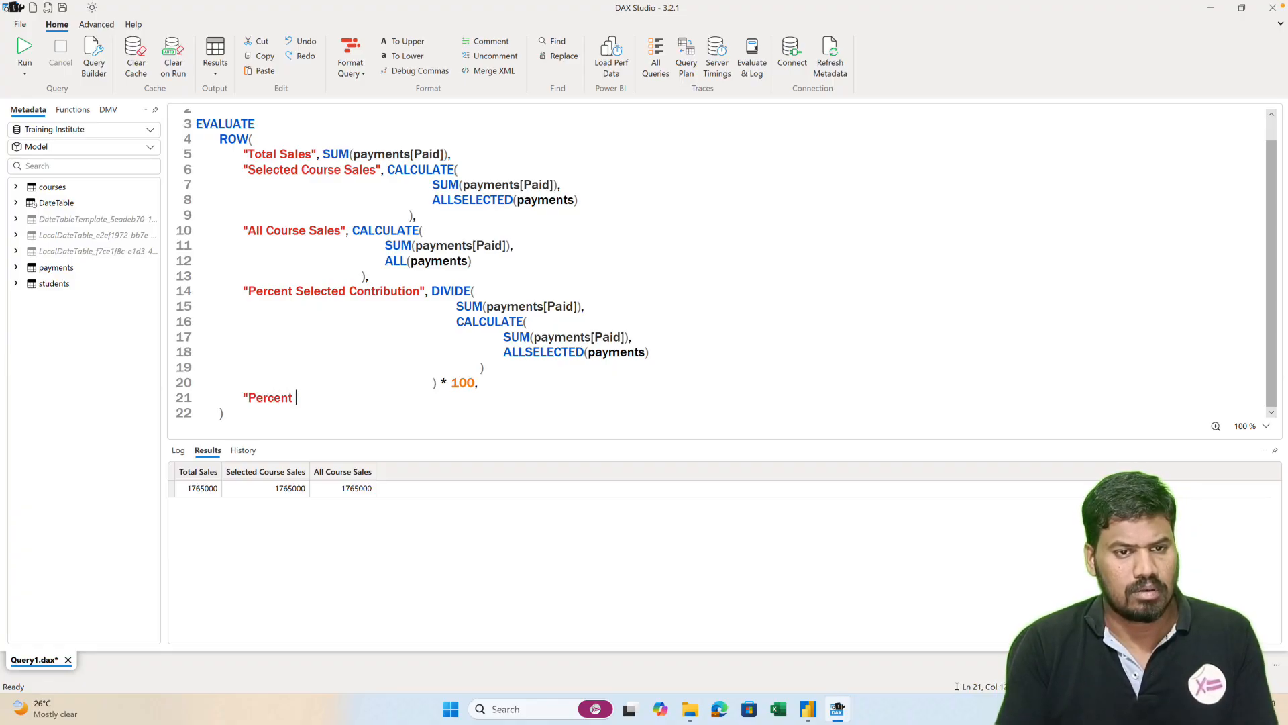
pyautogui.write('Overall ')
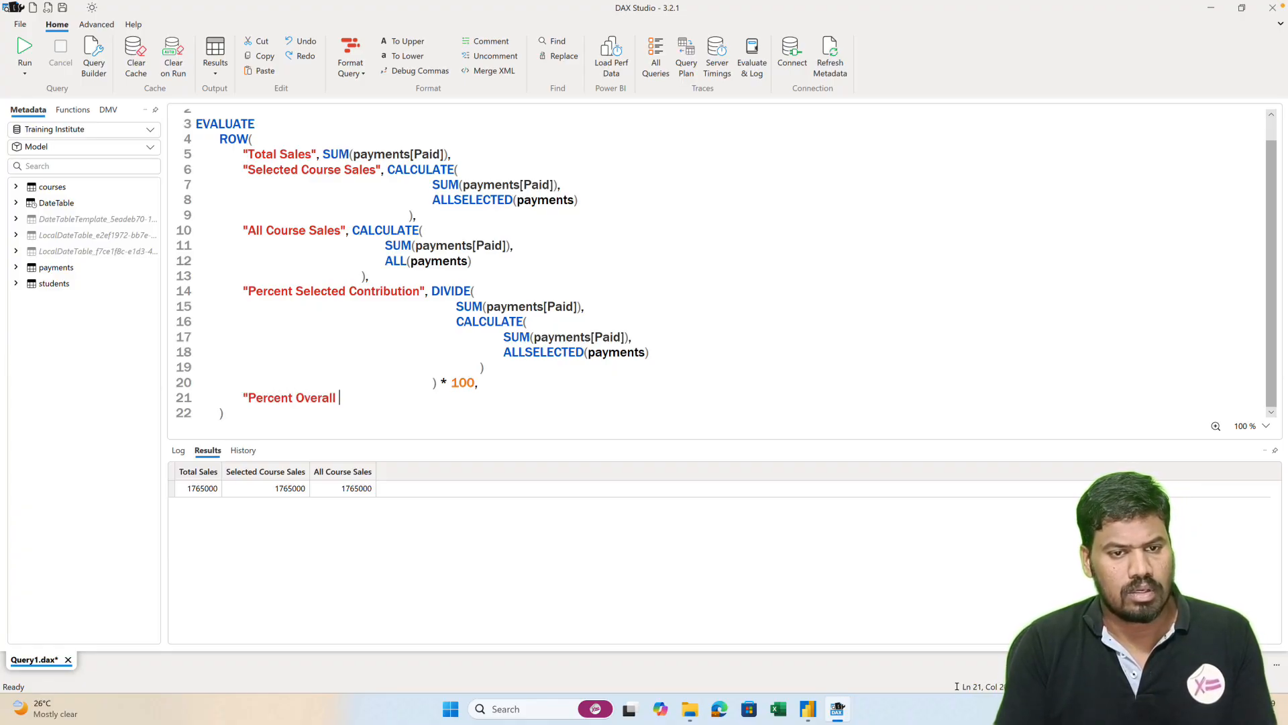
pyautogui.write('Contrib",')
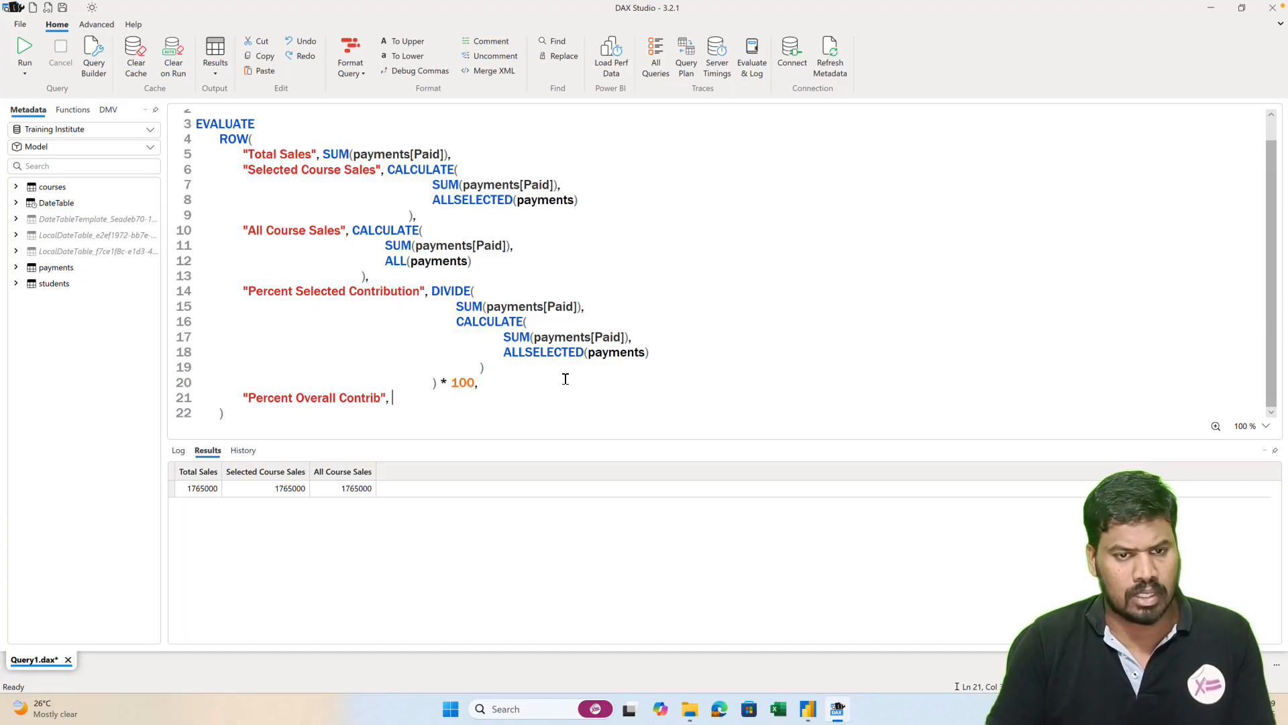
pyautogui.write(' DIVIDE(')
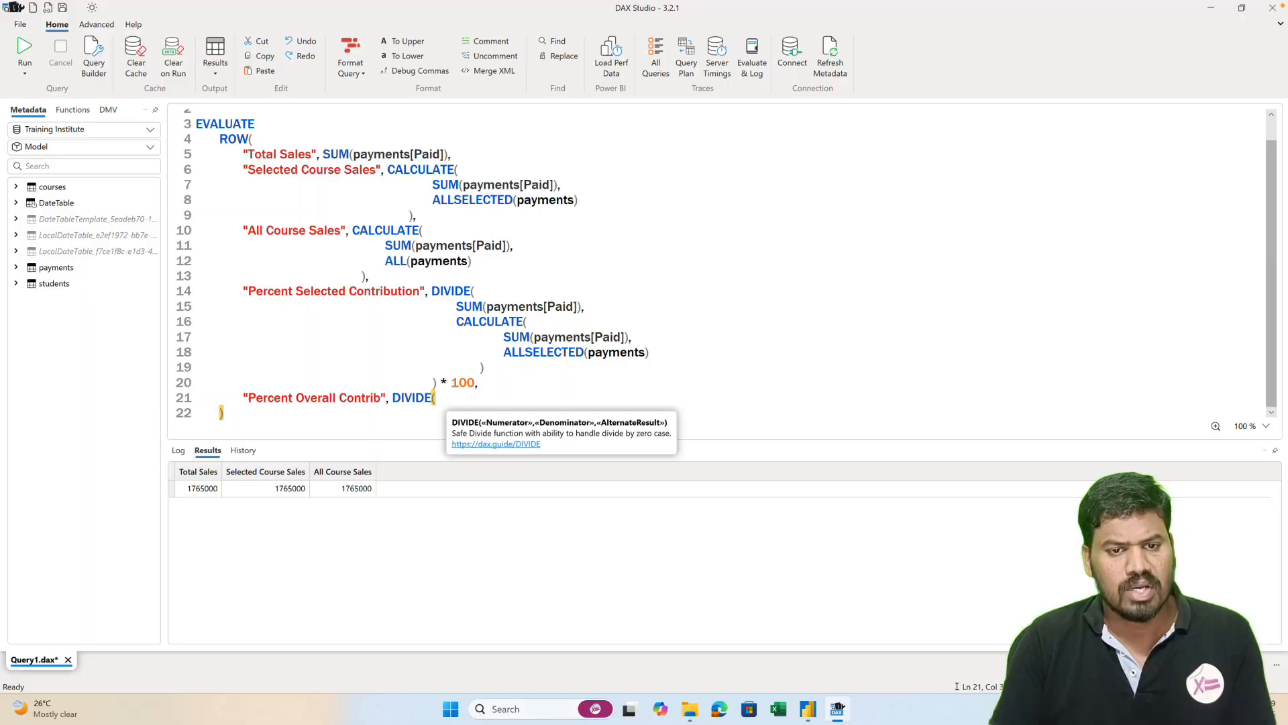
pyautogui.press('Return')
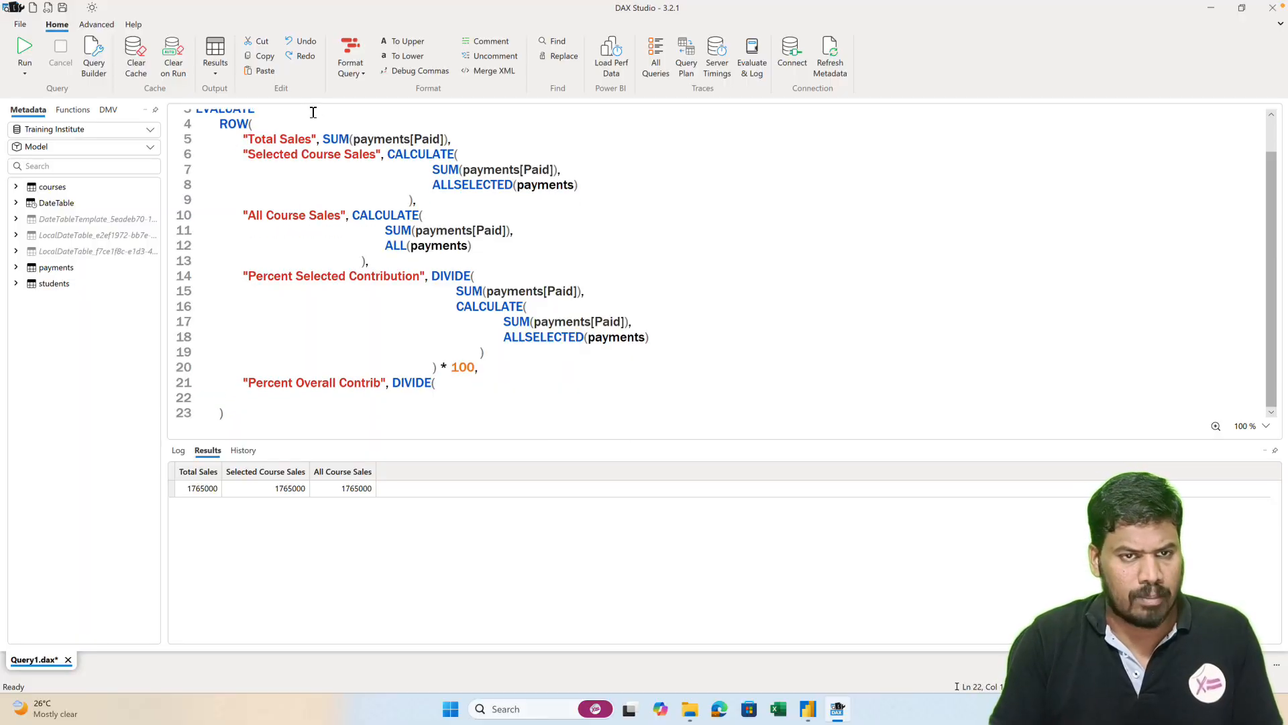
# - Copy SUM(payments[Paid]) from "Total Sales" in as the numerator of the "Percent Overall Contrib" DIVIDE
pyautogui.moveTo(323, 139); pyautogui.dragTo(452, 139)
pyautogui.hotkey('ctrl', 'c')
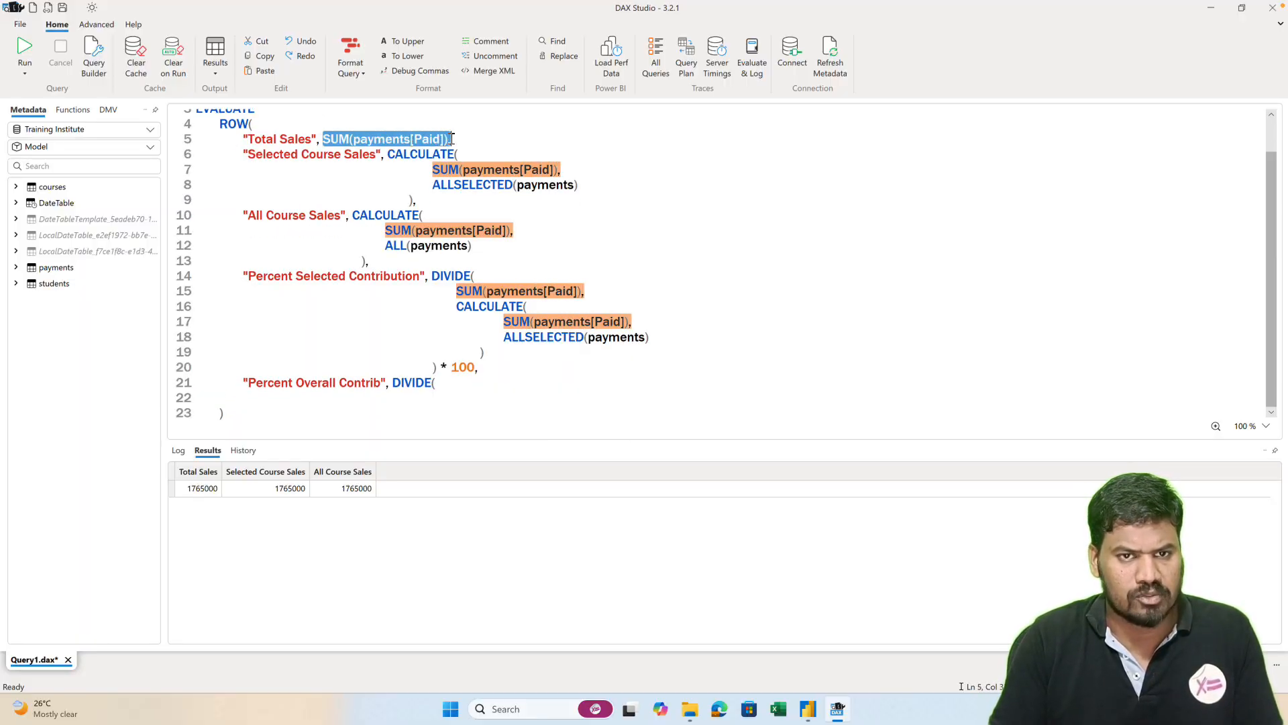
pyautogui.click(422, 400)
pyautogui.hotkey('ctrl', 'v')
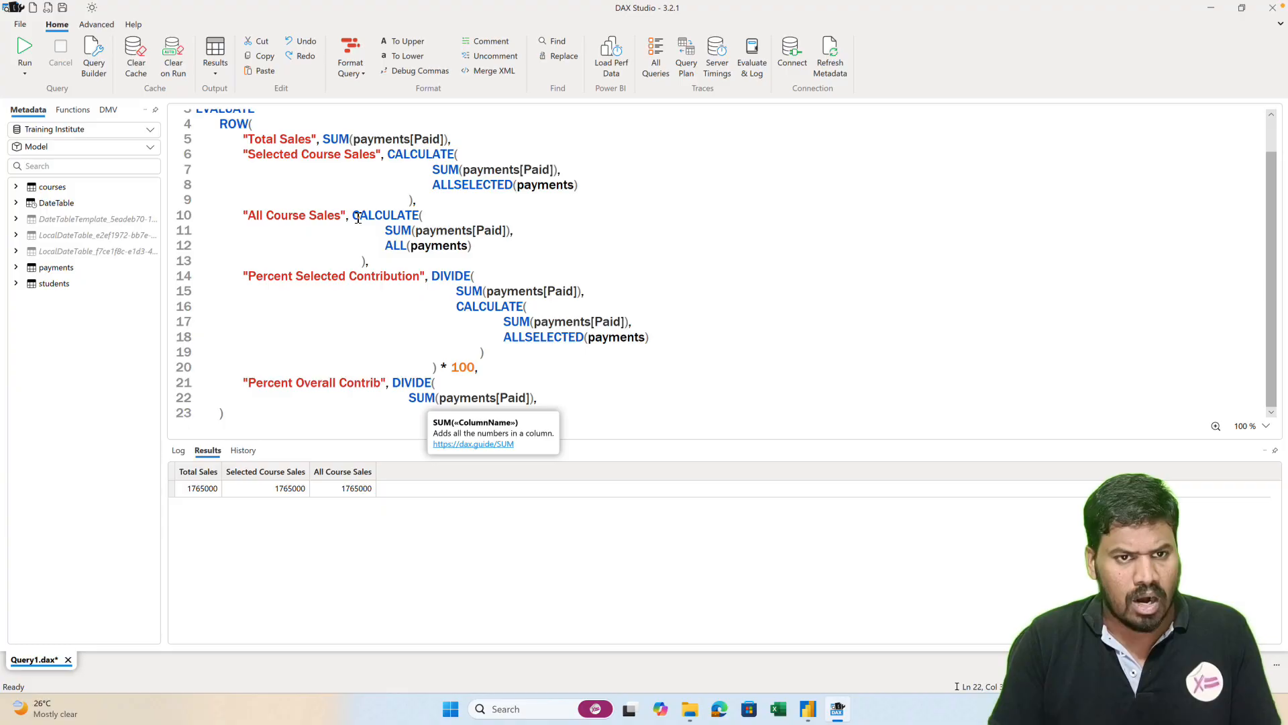
# - Copy the "All Course Sales" CALCULATE expression with ALL(payments) in as the "Percent Overall Contrib" denominator
pyautogui.moveTo(354, 215); pyautogui.dragTo(369, 262)
pyautogui.hotkey('ctrl', 'c')
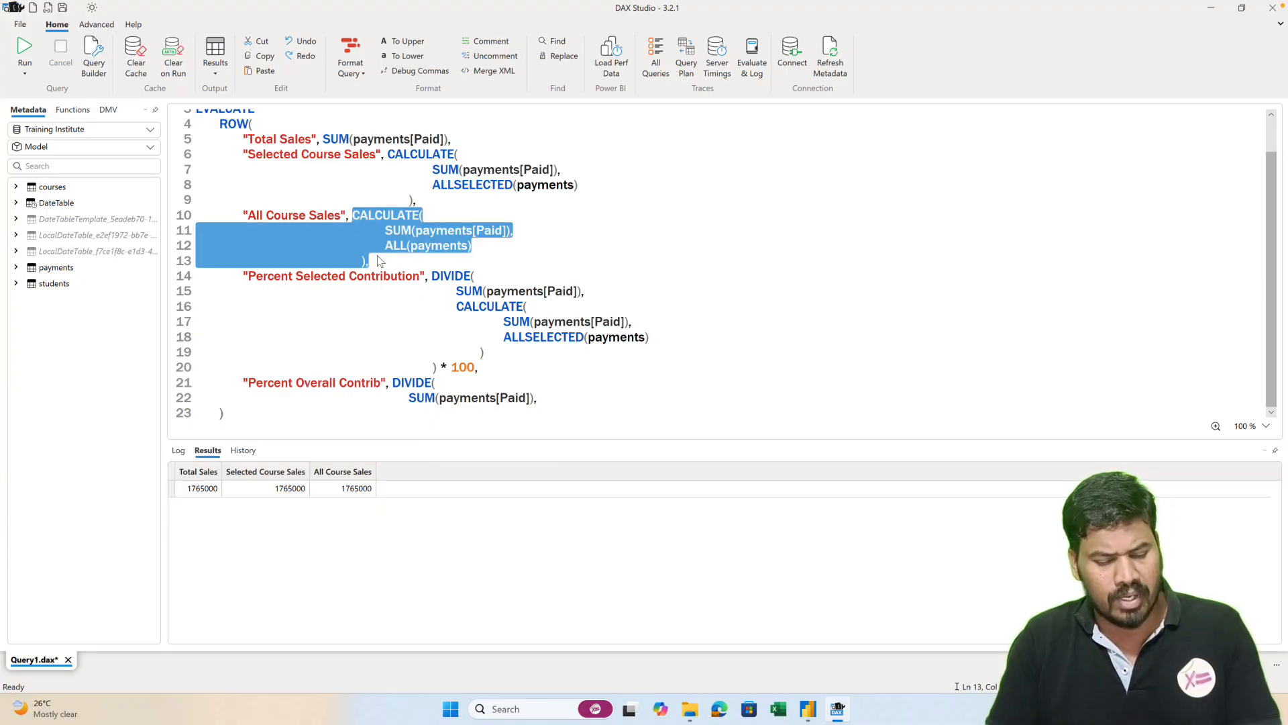
pyautogui.click(552, 396)
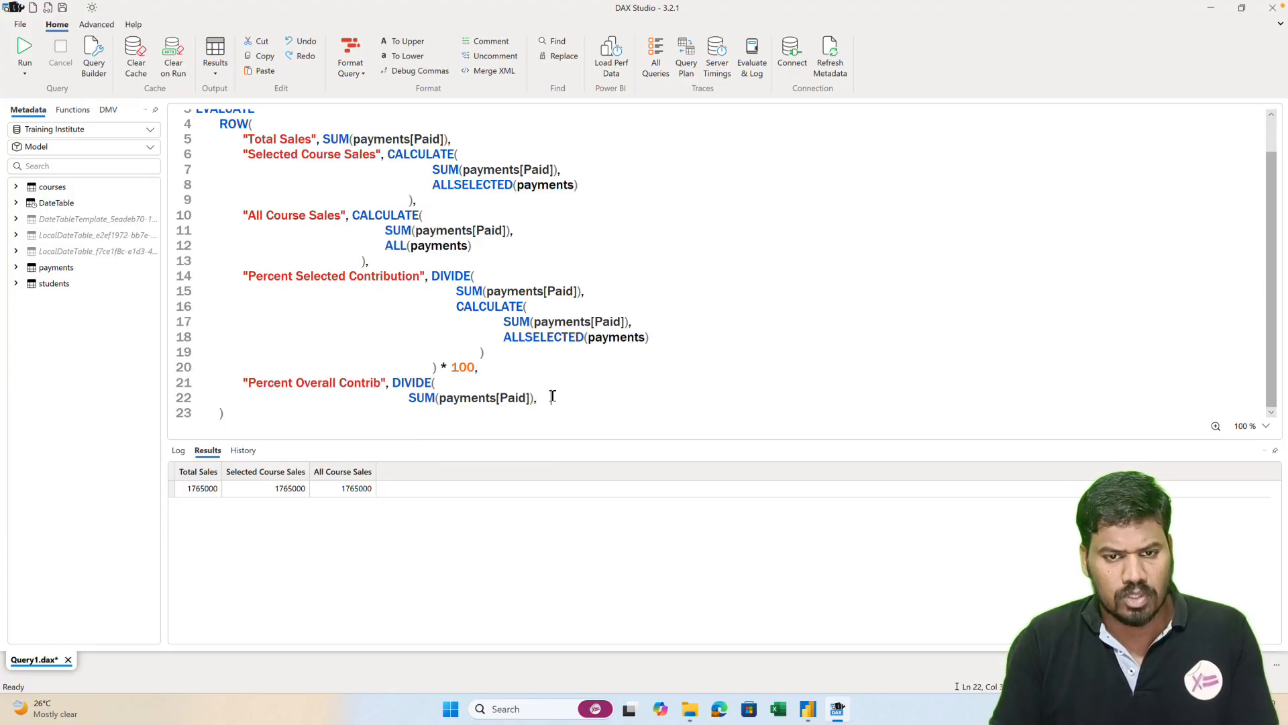
pyautogui.press('Return')
pyautogui.press('Tab')
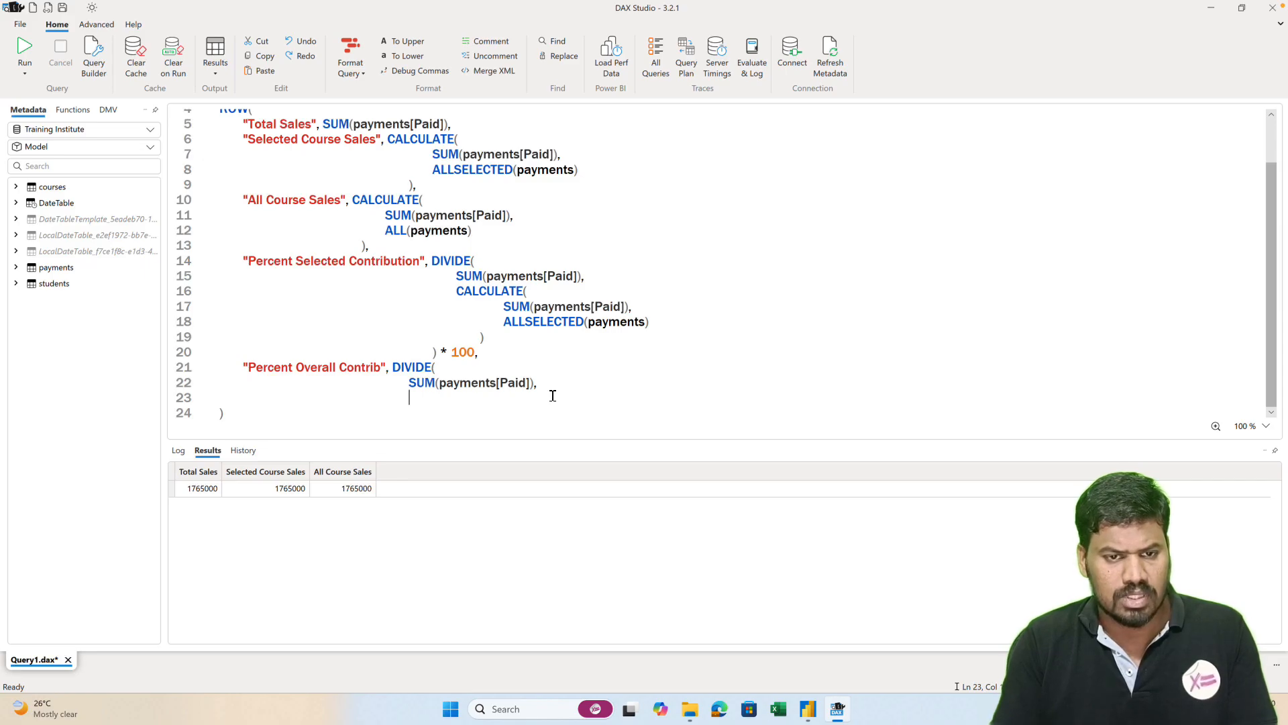
pyautogui.hotkey('ctrl', 'v')
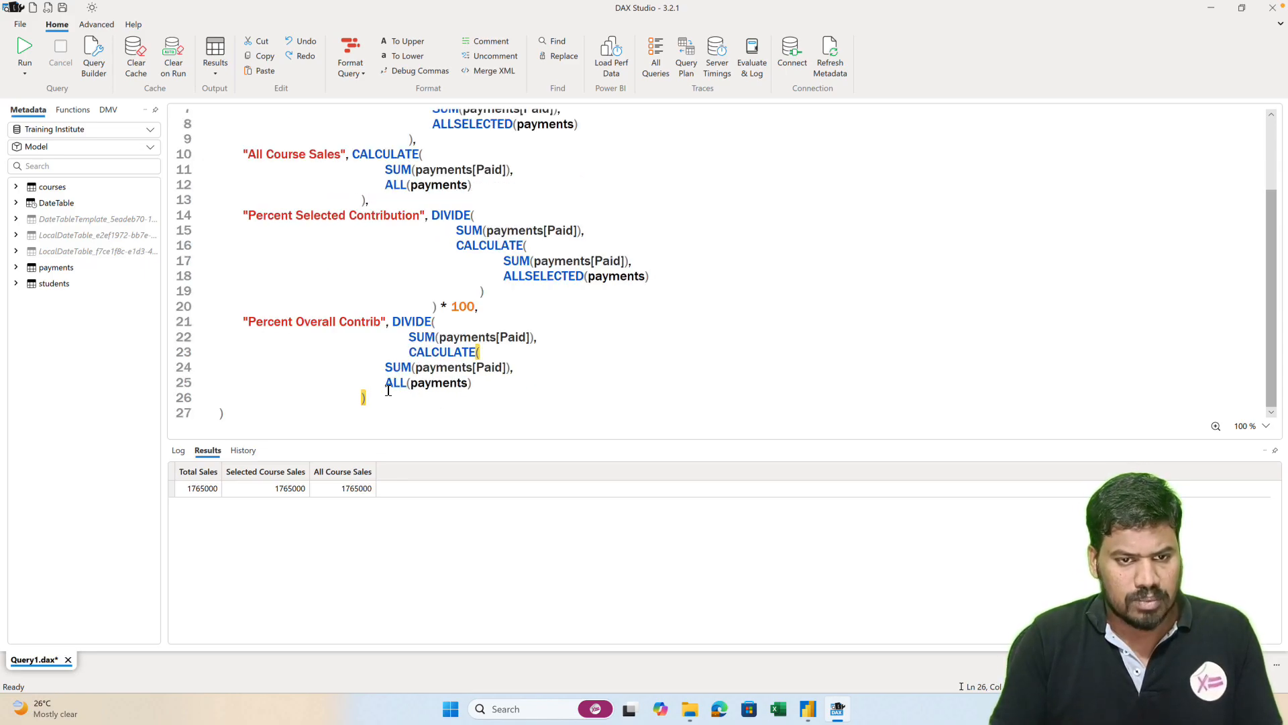
# - Indent the copied CALCULATE block and close the "Percent Overall Contrib" DIVIDE with a parenthesis on its own line
pyautogui.moveTo(366, 397); pyautogui.dragTo(389, 356)
pyautogui.press('Tab')
pyautogui.press('Tab')
pyautogui.press('Tab')
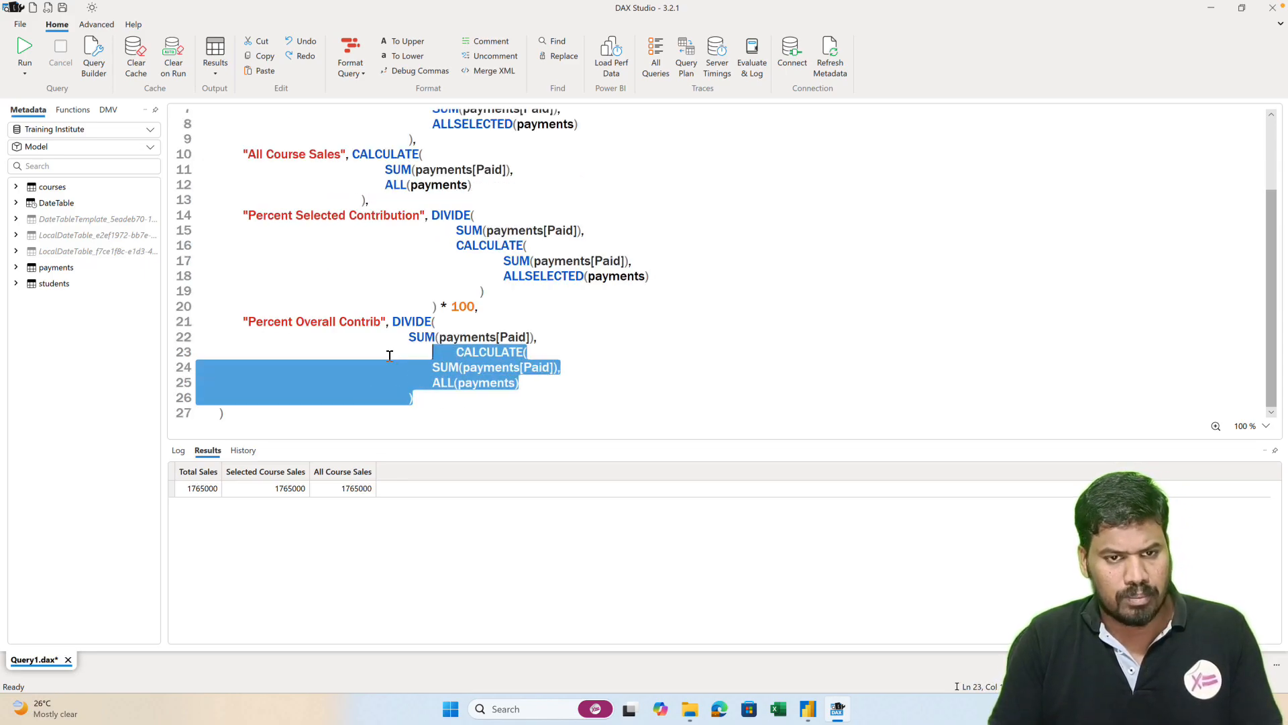
pyautogui.click(447, 403)
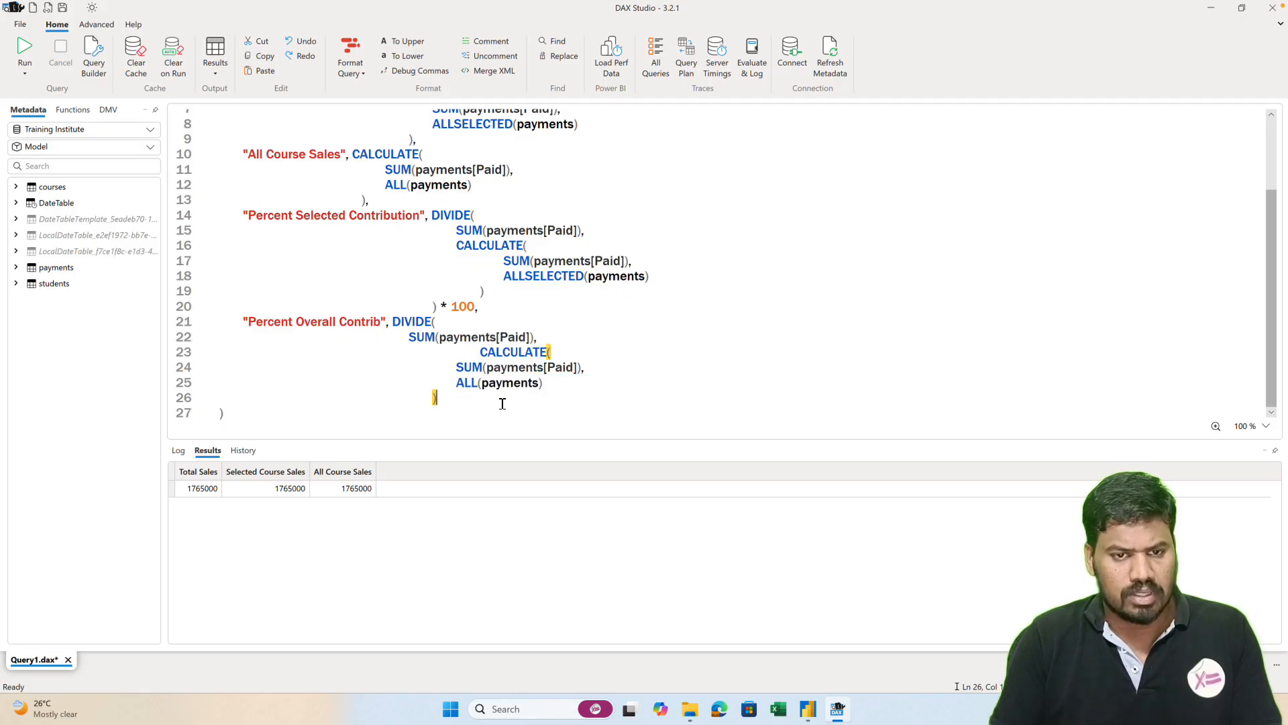
pyautogui.press('Return')
pyautogui.write(')')
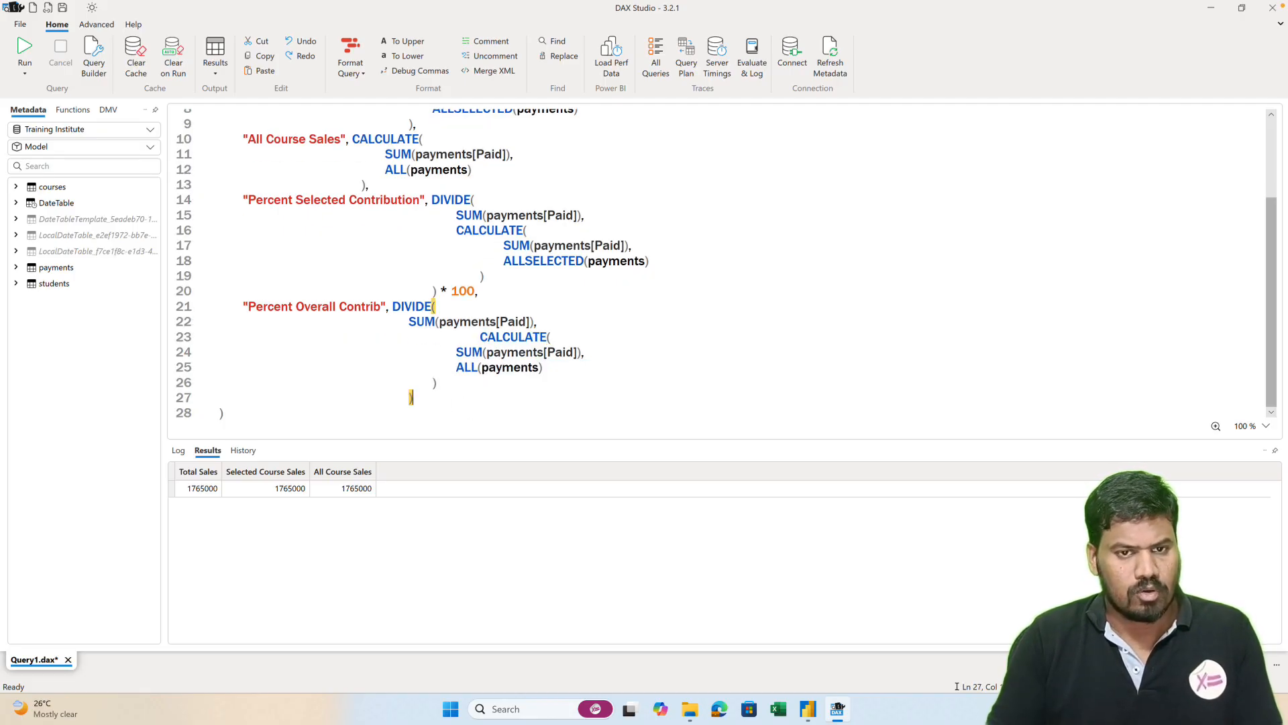
# - Multiply the "Percent Overall Contrib" DIVIDE result by 100 and rerun the query
pyautogui.press('F5')
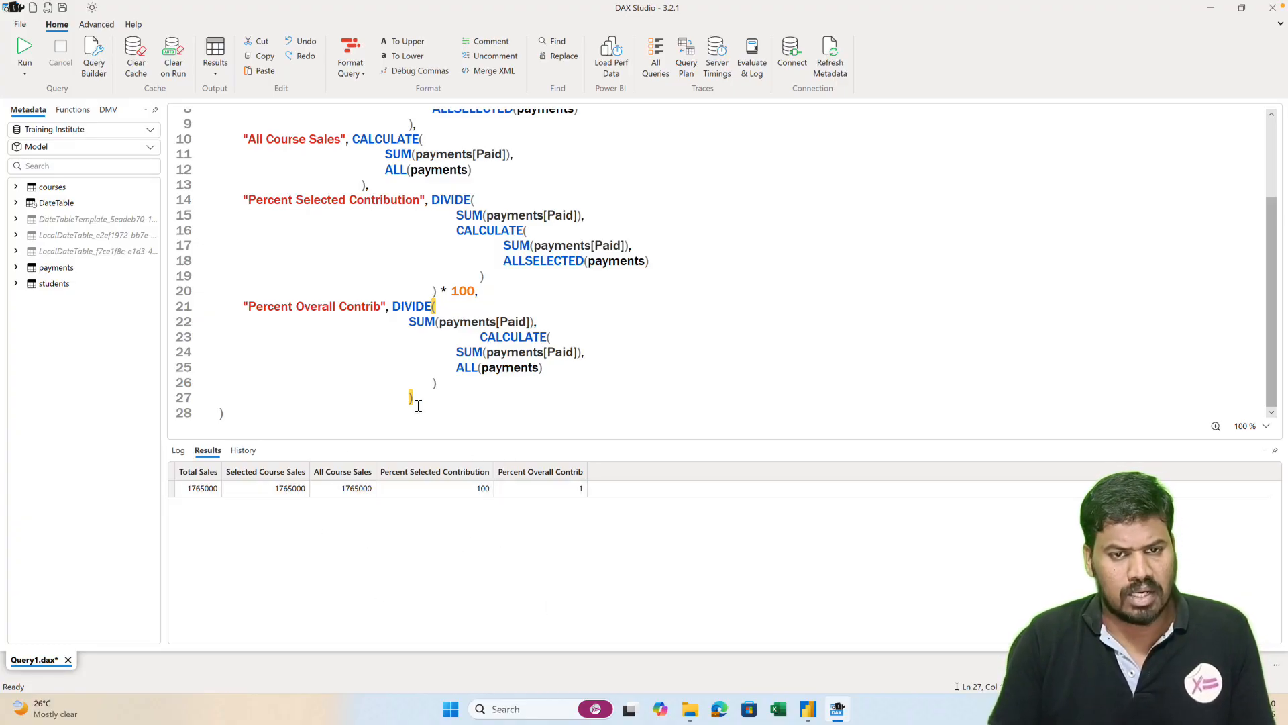
pyautogui.write('*100')
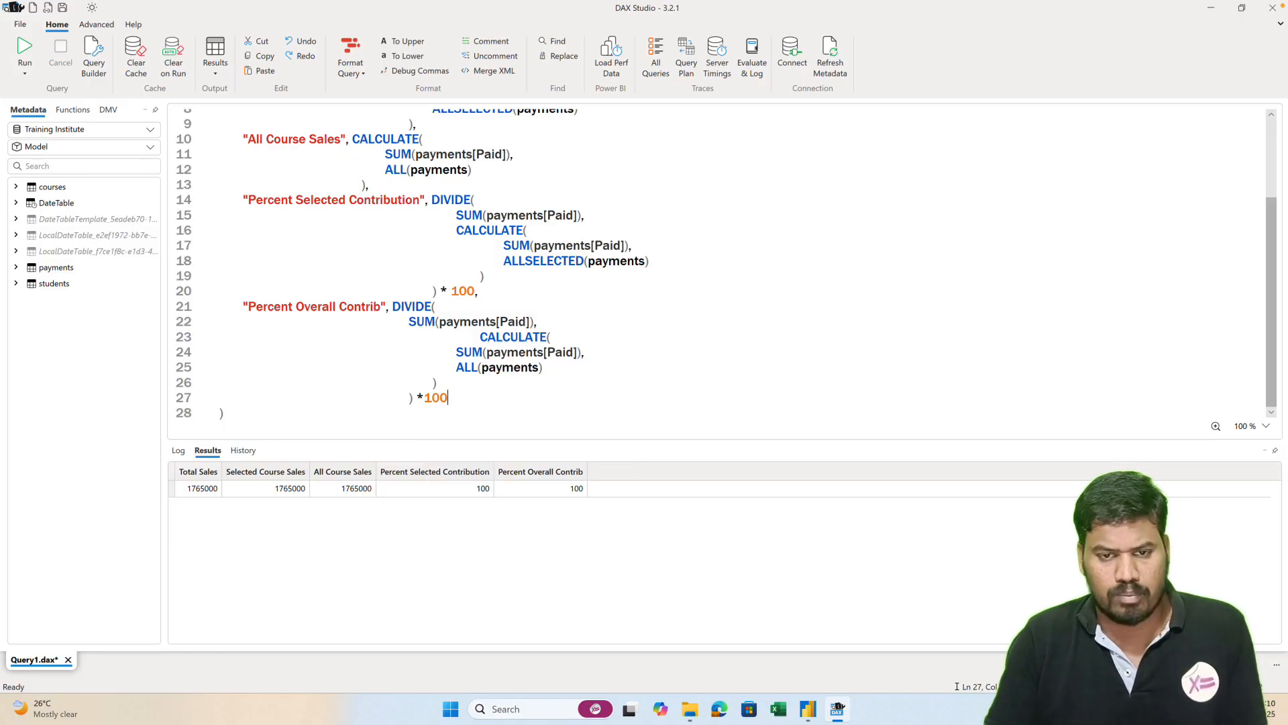
pyautogui.click(551, 321)
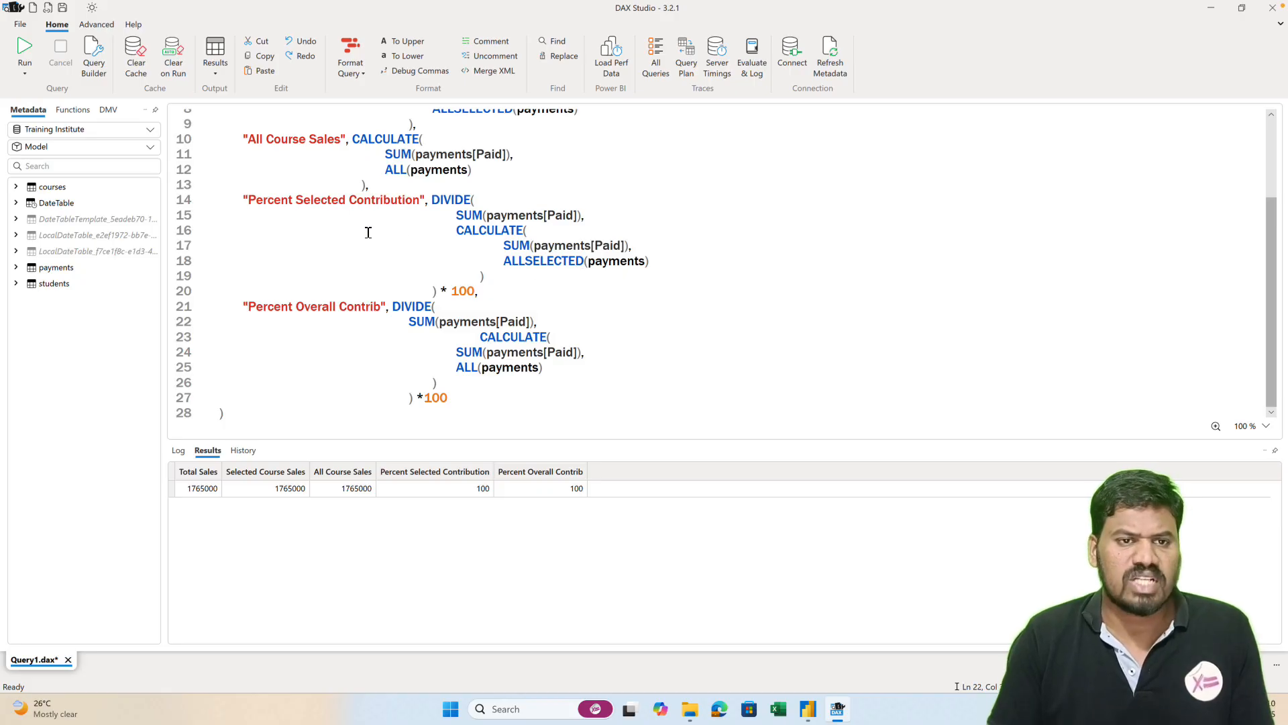
# - Copy the "Percent Selected Contribution" DIVIDE expression including * 100 and switch to the Training Institute report in Power BI
pyautogui.click(431, 201)
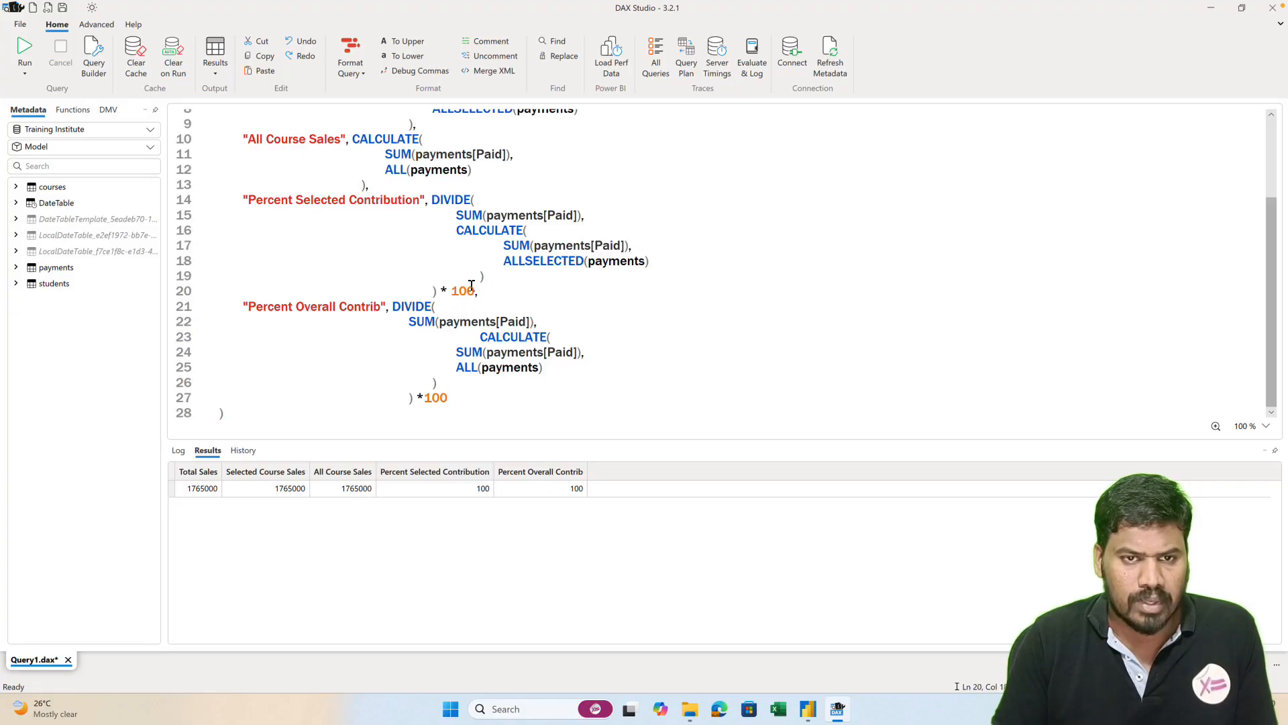
pyautogui.moveTo(471, 286); pyautogui.dragTo(435, 203)
pyautogui.moveTo(432, 202)
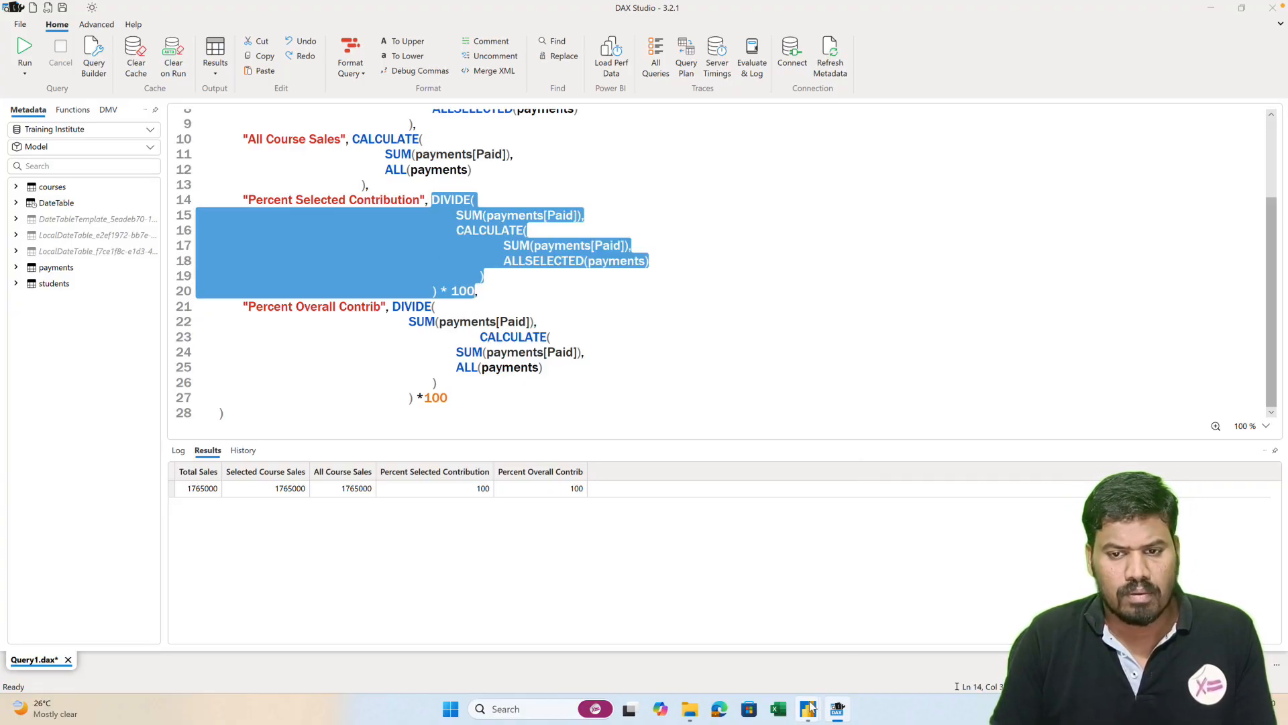
pyautogui.moveTo(810, 708)
pyautogui.click(735, 647)
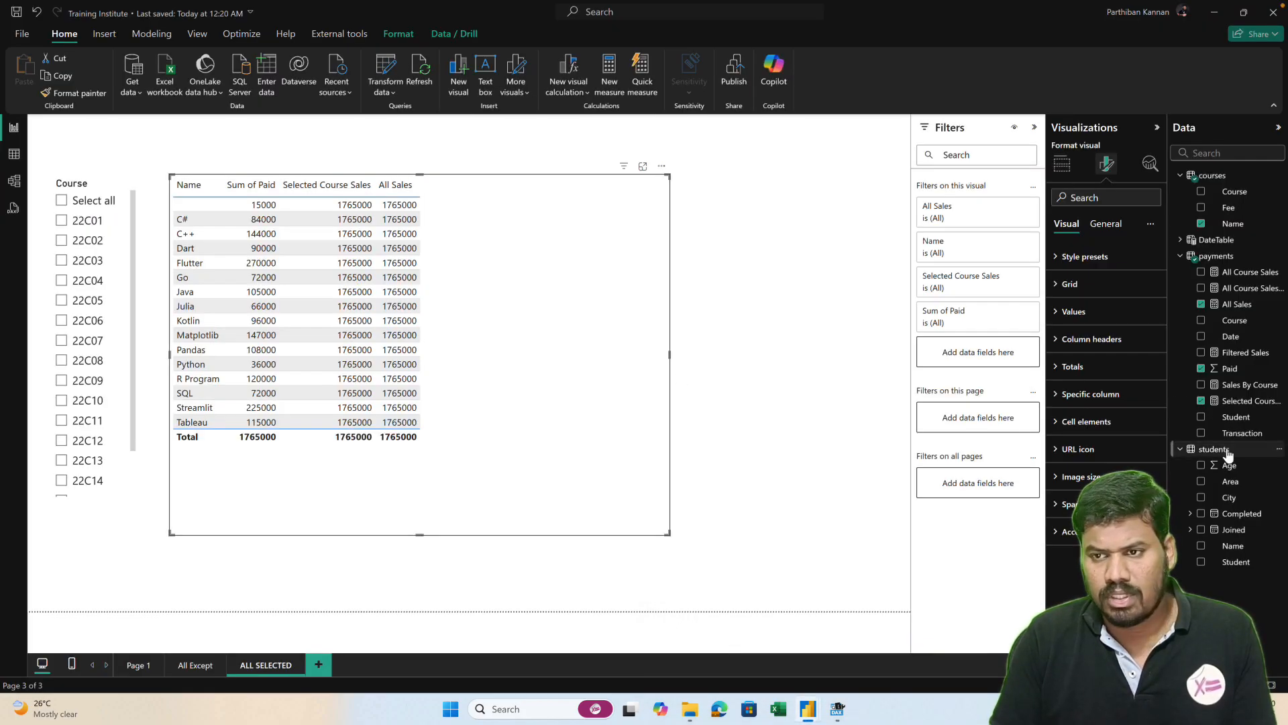
# - Create a "Percent Selected" measure in the payments table from the copied DIVIDE expression with ALLSELECTED(payments), multiplied by 100
pyautogui.click(1279, 256)
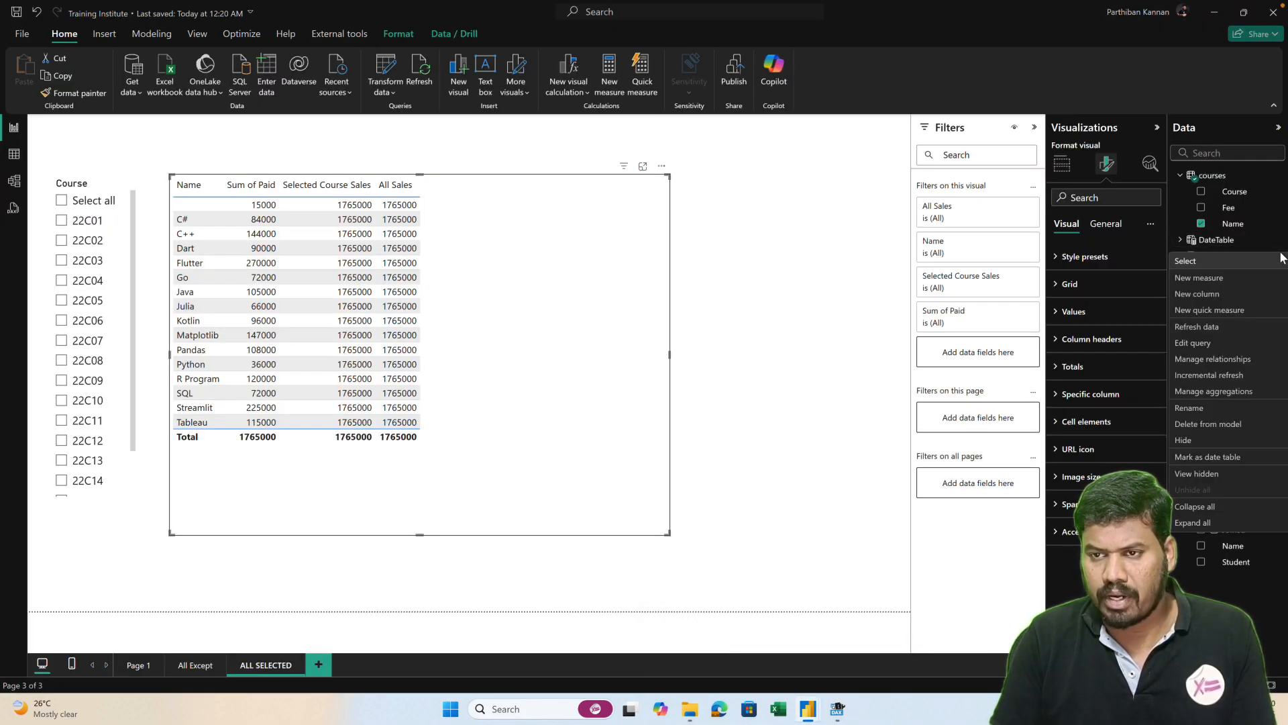
pyautogui.click(1199, 277)
pyautogui.write('P')
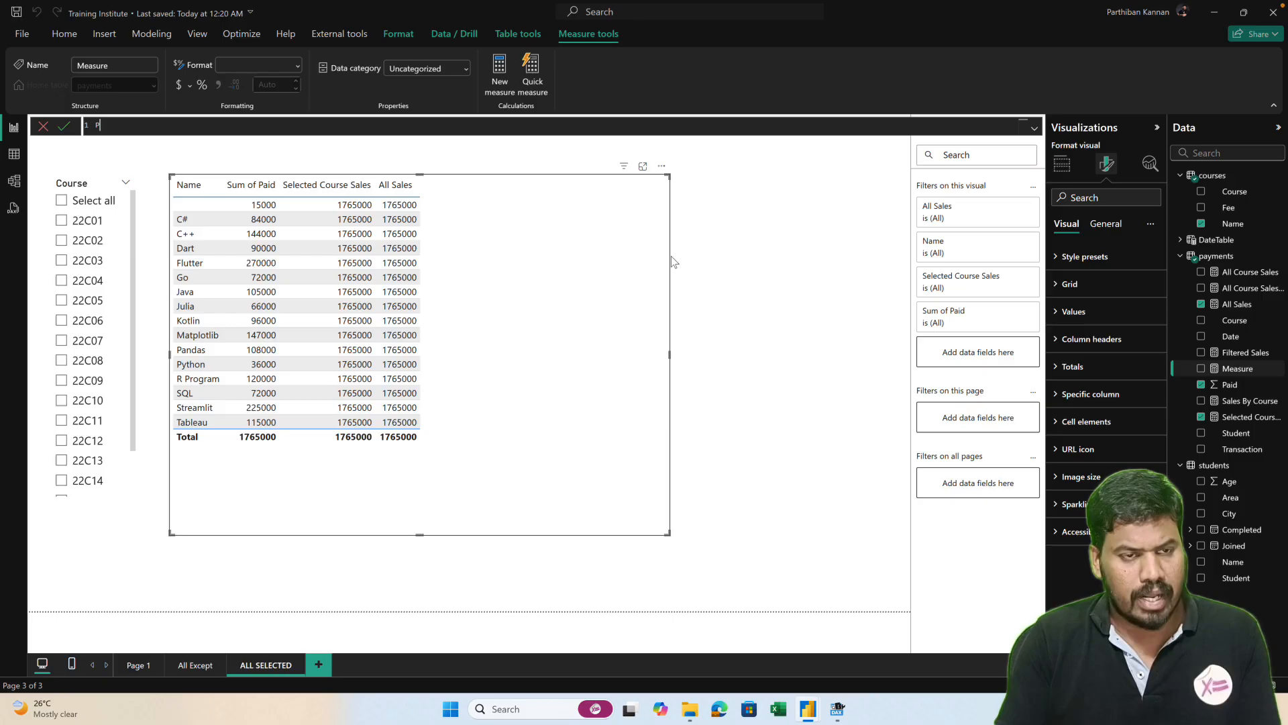
pyautogui.write('ercent Select4ed =')
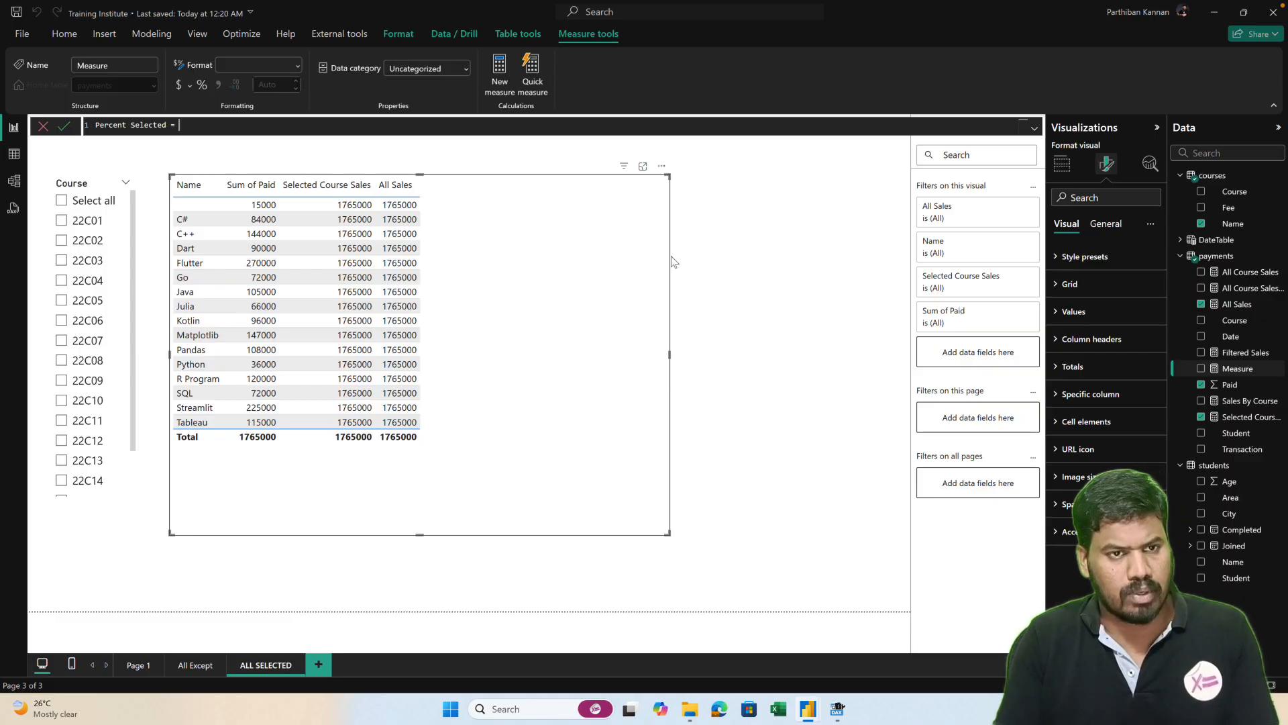
pyautogui.write('= DIVIDE( \t\t\t\t\tSUM(payments[Paid]), \t\t\t\t\tCALCULATE( \t\t\t\t\t\tSUM(payments[Paid]), \t\t\t\t\t\tALLSELECTED(payments) \t\t\t\t\t) \t\t\t\t) * 100')
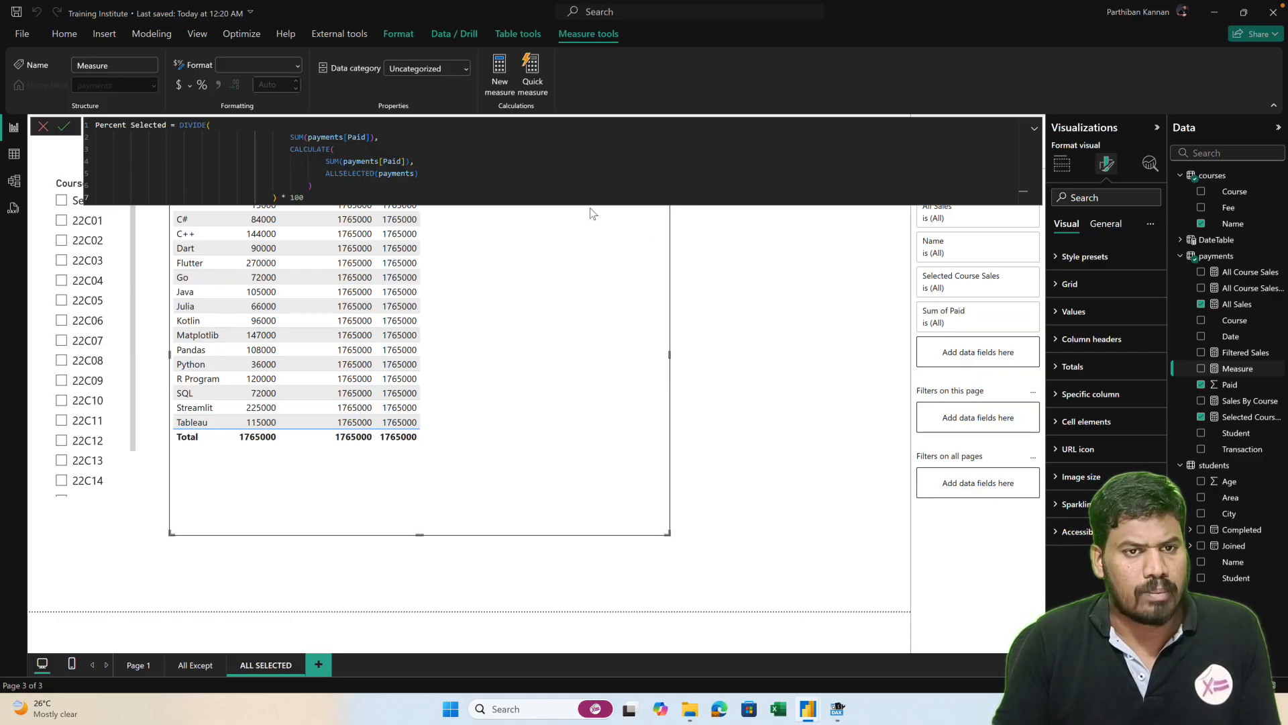
pyautogui.click(65, 126)
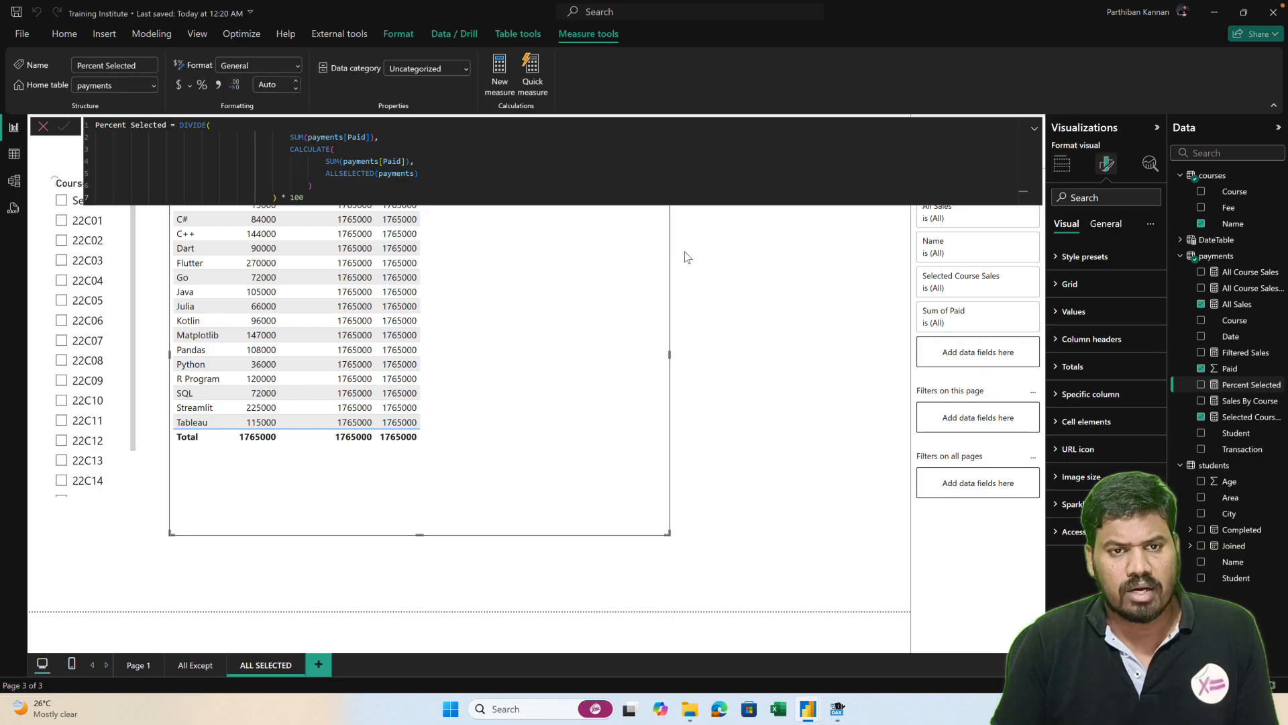
# - Add the Percent Selected measure to the table visual and place it between Selected Course Sales and All Sales
pyautogui.click(630, 312)
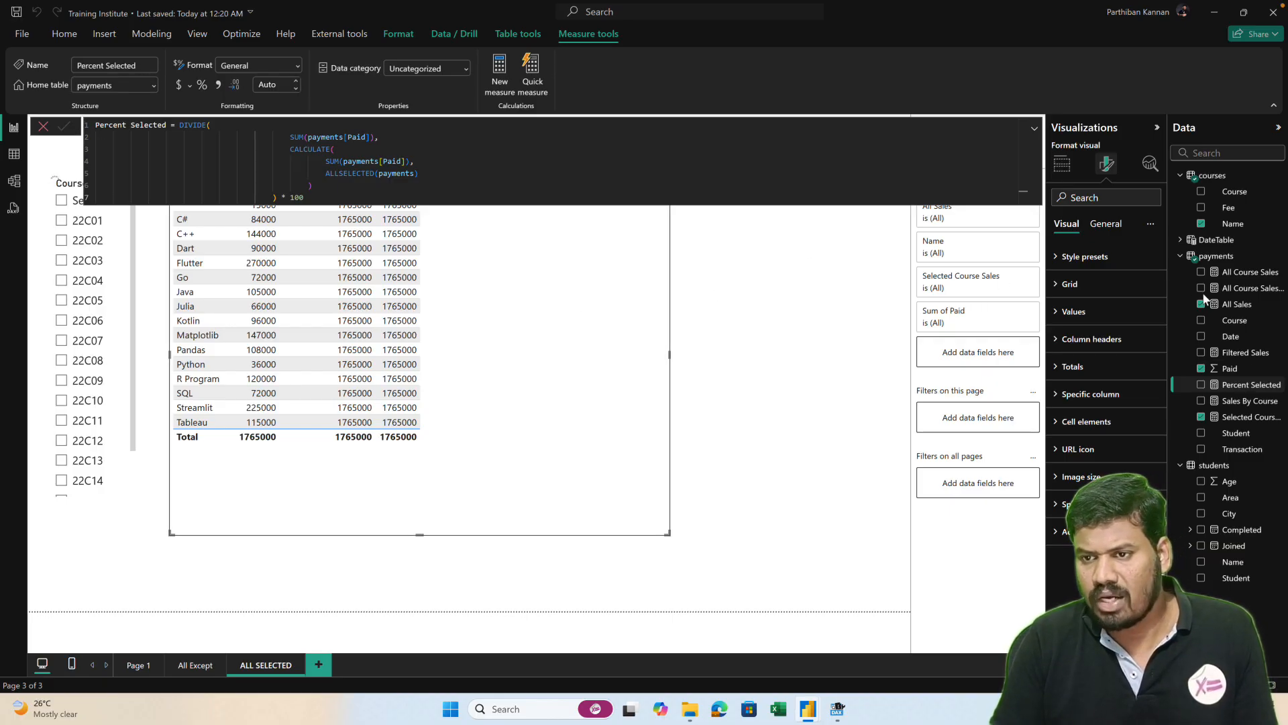
pyautogui.click(1201, 385)
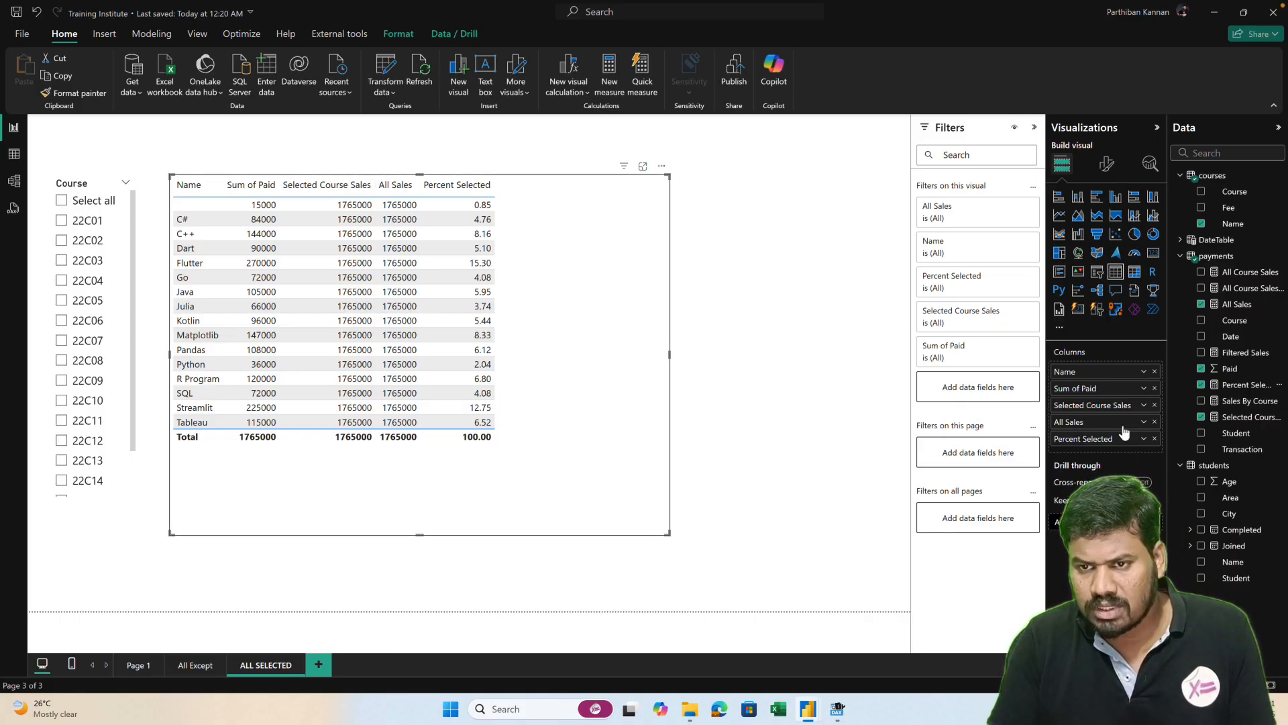
pyautogui.moveTo(1083, 444); pyautogui.dragTo(1085, 425)
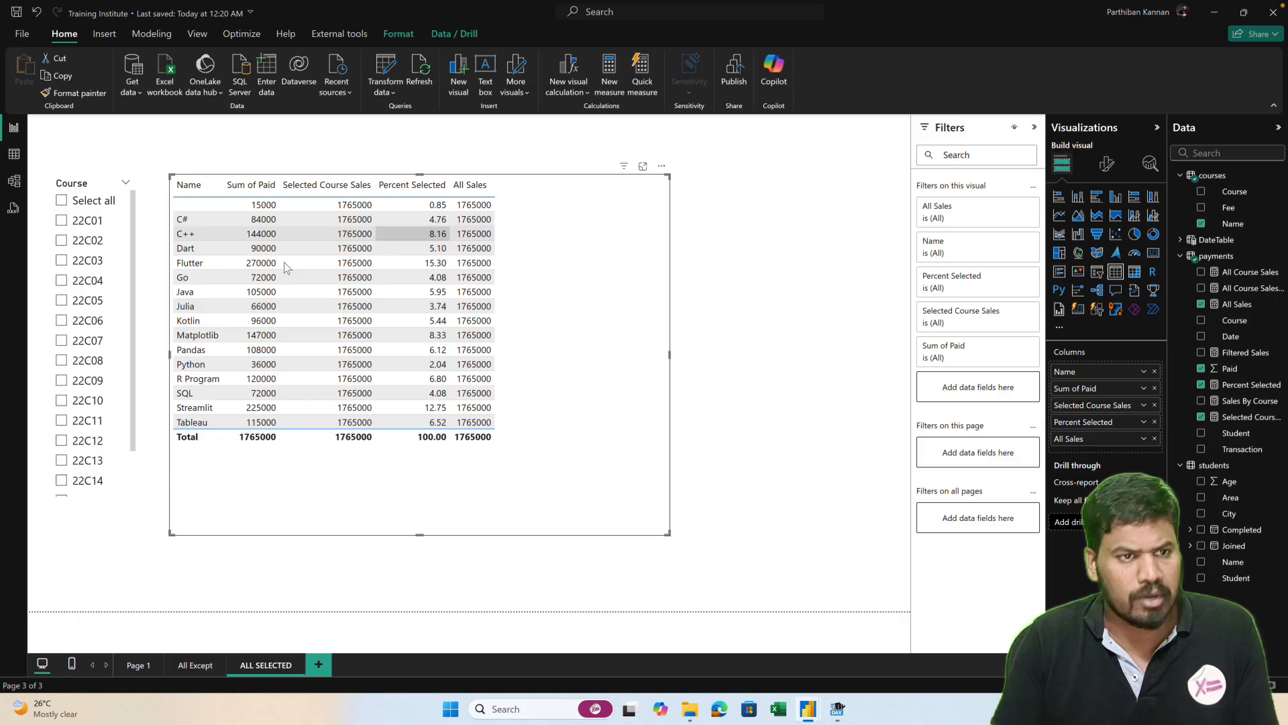
# - Filter the report with the Course slicer to 22C01, 22C02, 22C03 and 22C04
pyautogui.click(61, 220)
pyautogui.click(62, 240)
pyautogui.click(61, 260)
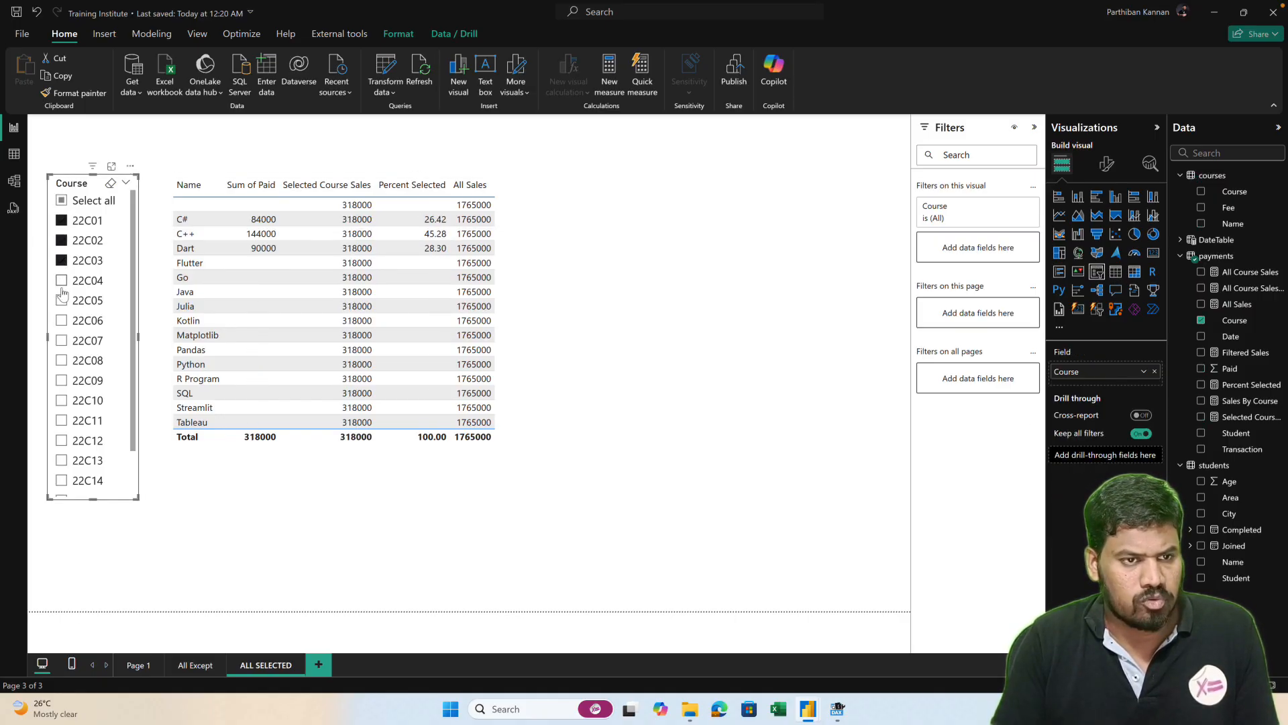
pyautogui.click(62, 282)
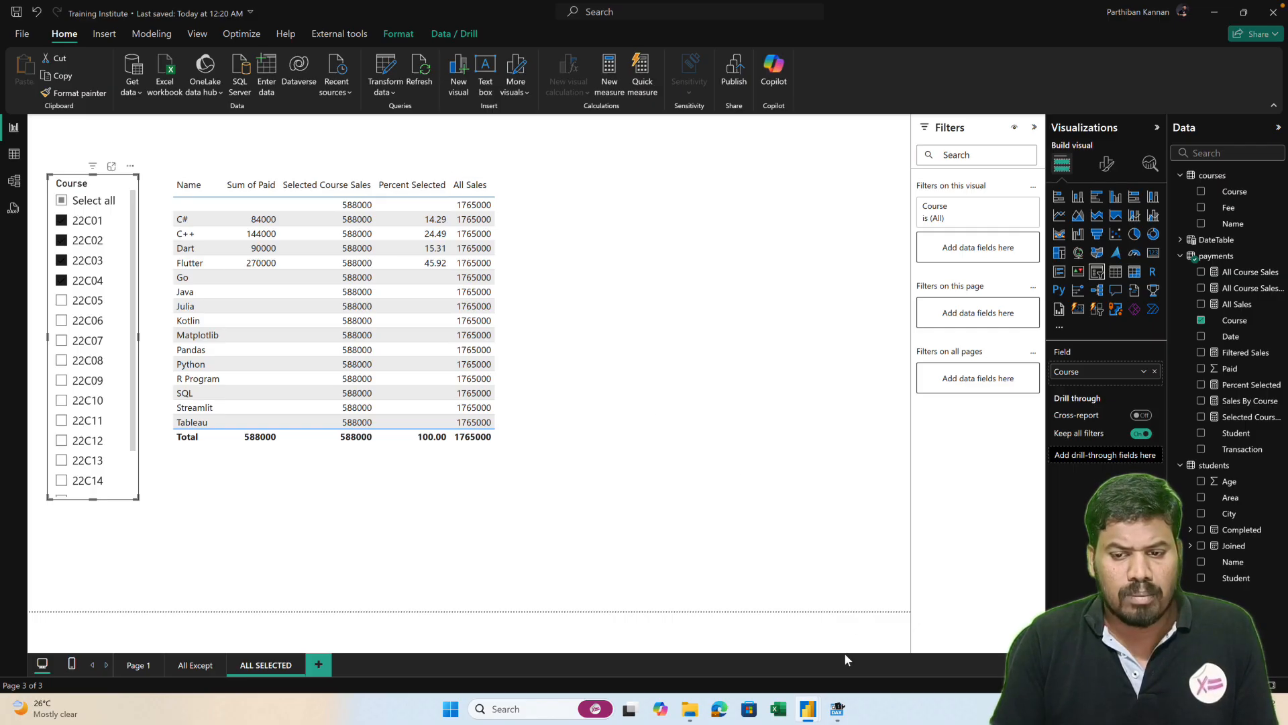
# - Copy the "Percent Overall Contrib" DIVIDE expression including *100 from DAX Studio and return to the Power BI report
pyautogui.click(838, 711)
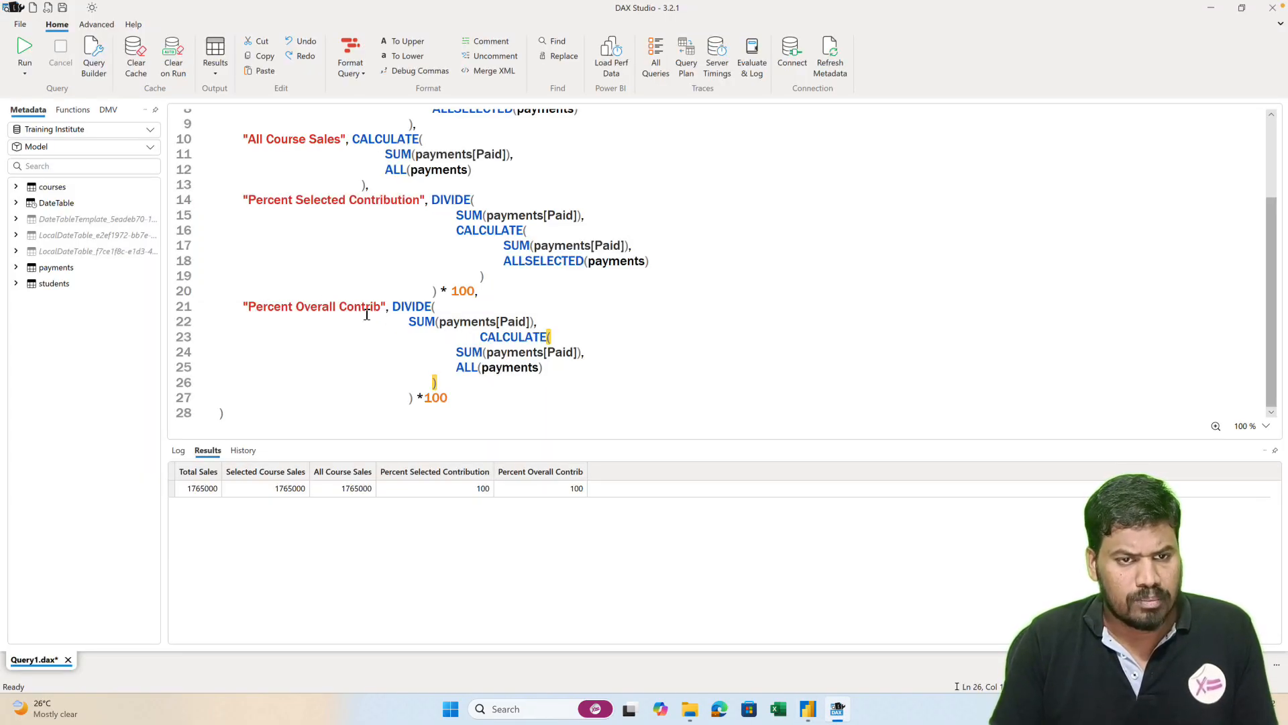
pyautogui.moveTo(393, 306); pyautogui.dragTo(463, 399)
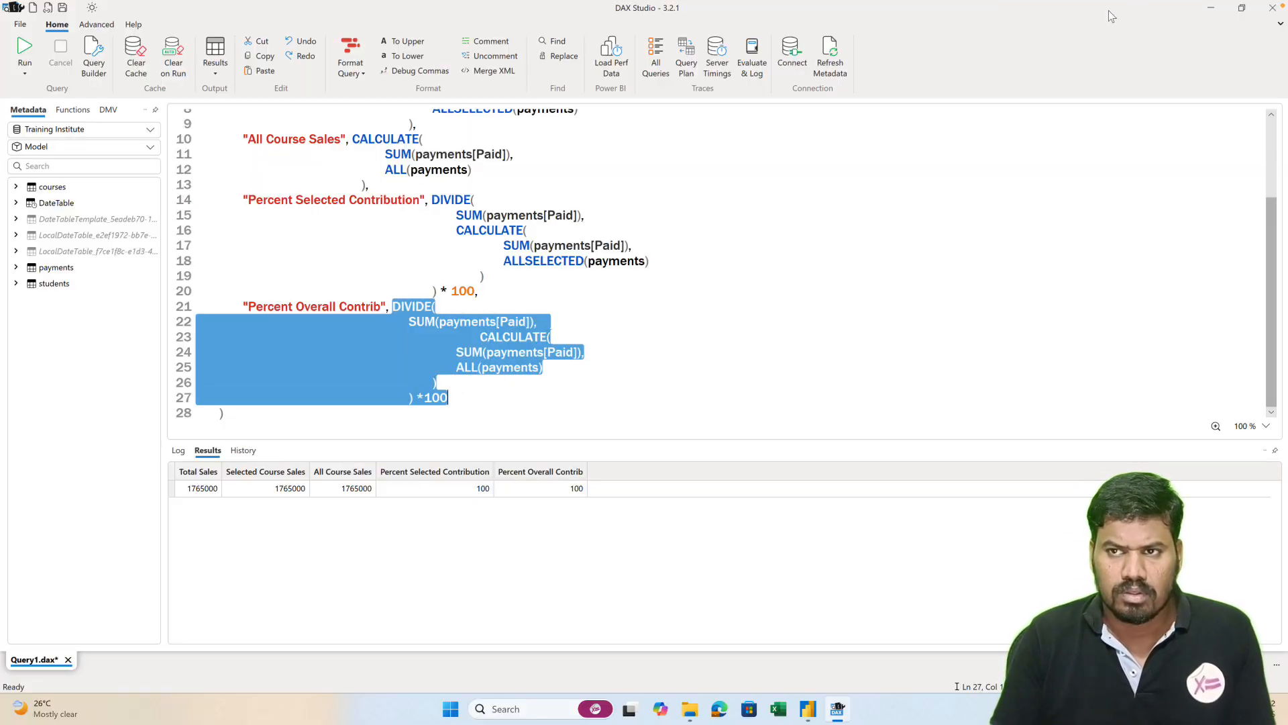
pyautogui.click(1211, 8)
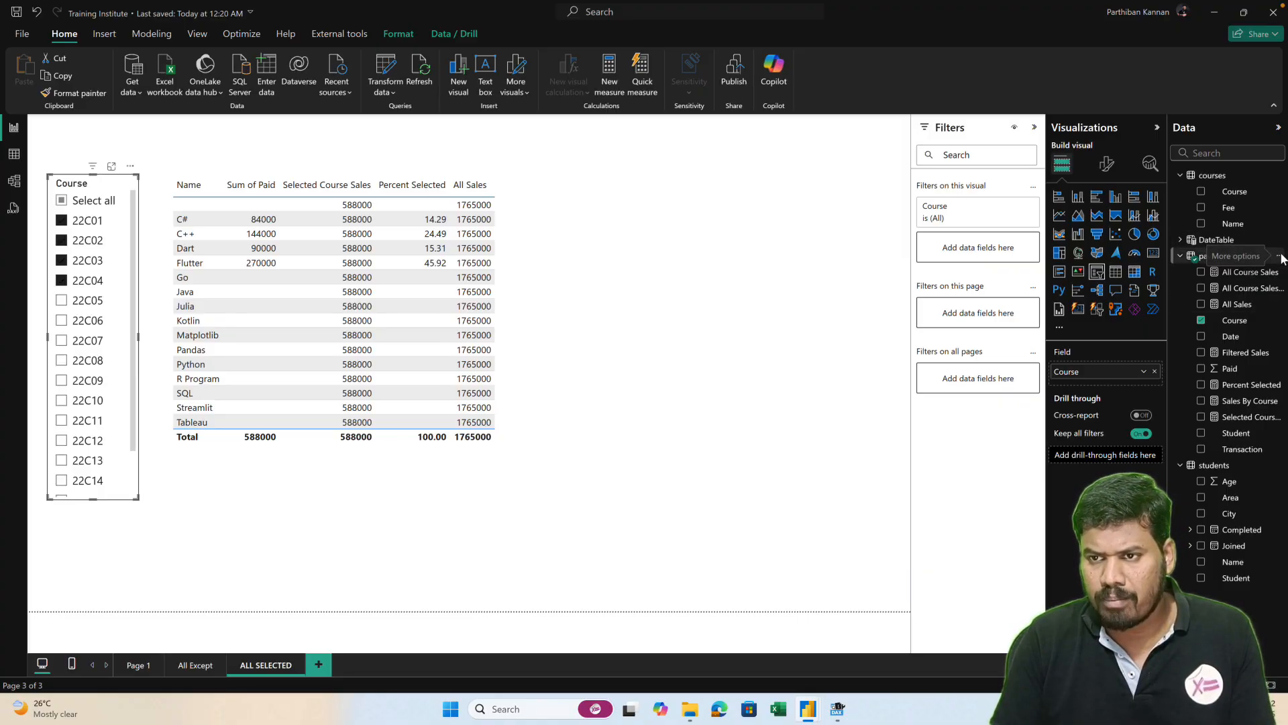
# - Create a "Percent Overall" measure in payments from the copied ALL(payments) DIVIDE expression and add it to the table visual
pyautogui.click(1279, 256)
pyautogui.click(1205, 287)
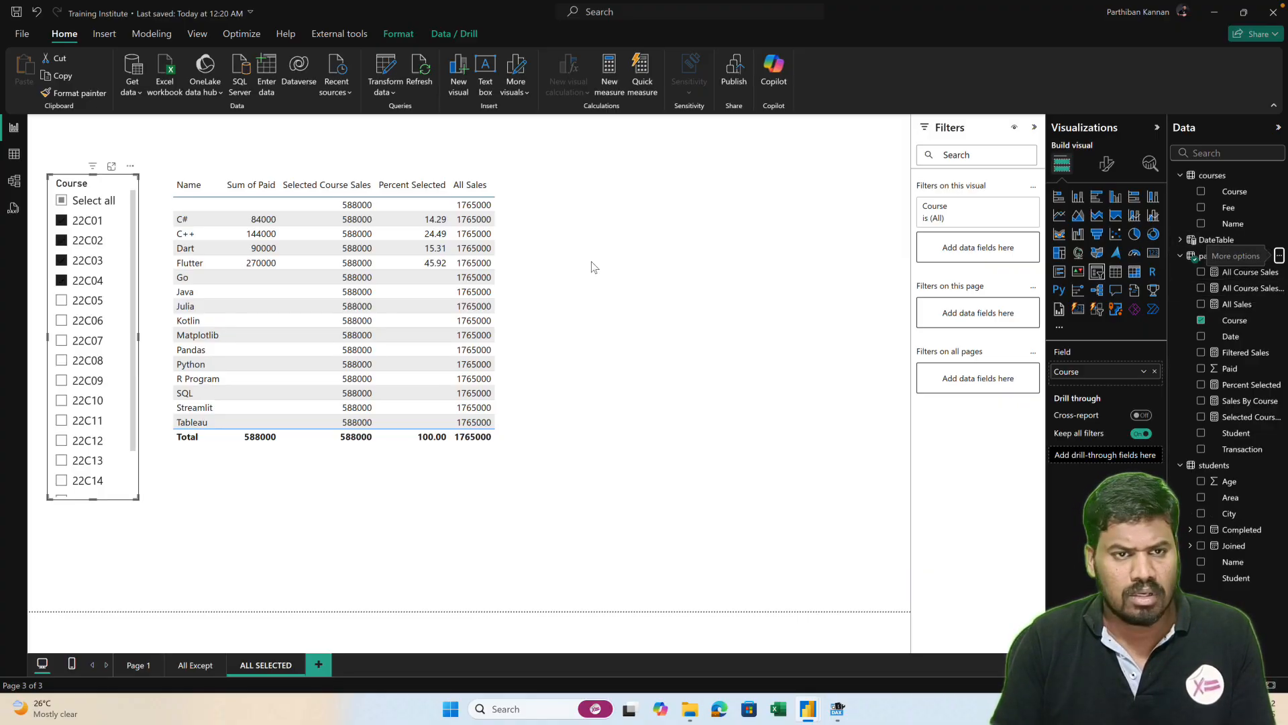
pyautogui.write('P')
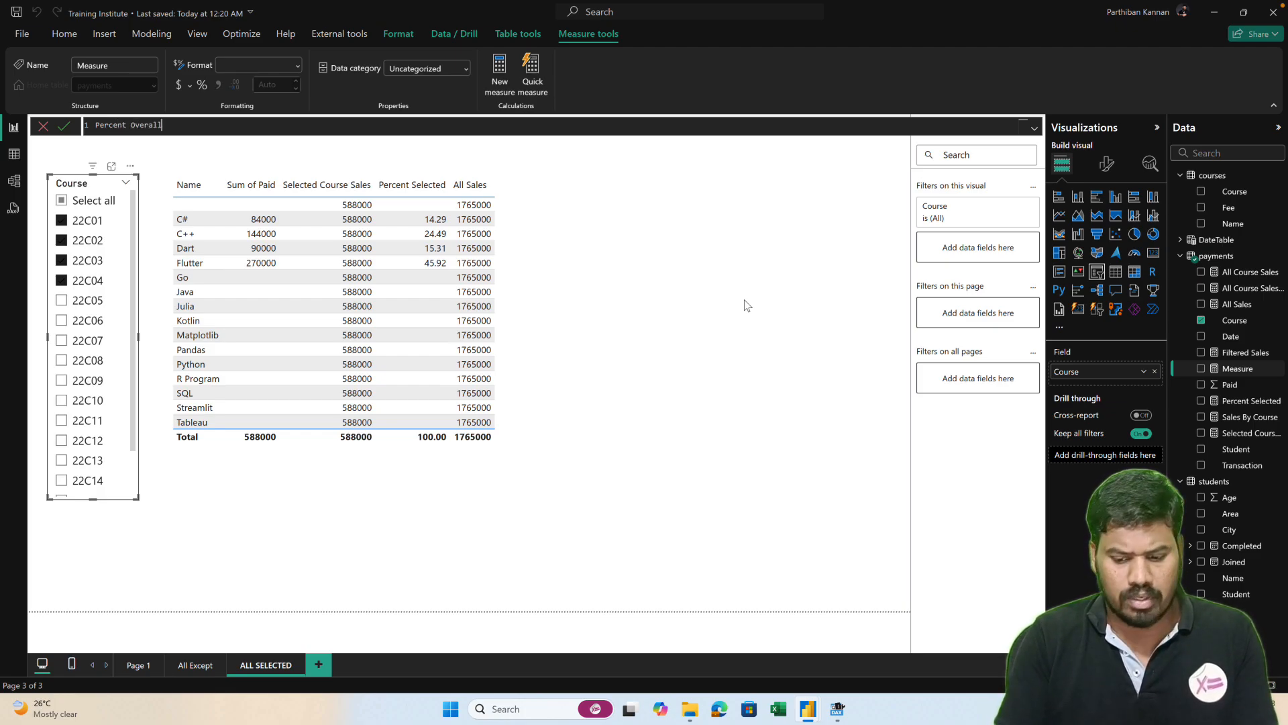
pyautogui.write('ercent Overall')
pyautogui.write('= DIVIDE( SUM(payments[Paid]), CALCULATE( SUM(payments[Paid]), ALL(payments) ) ) *100')
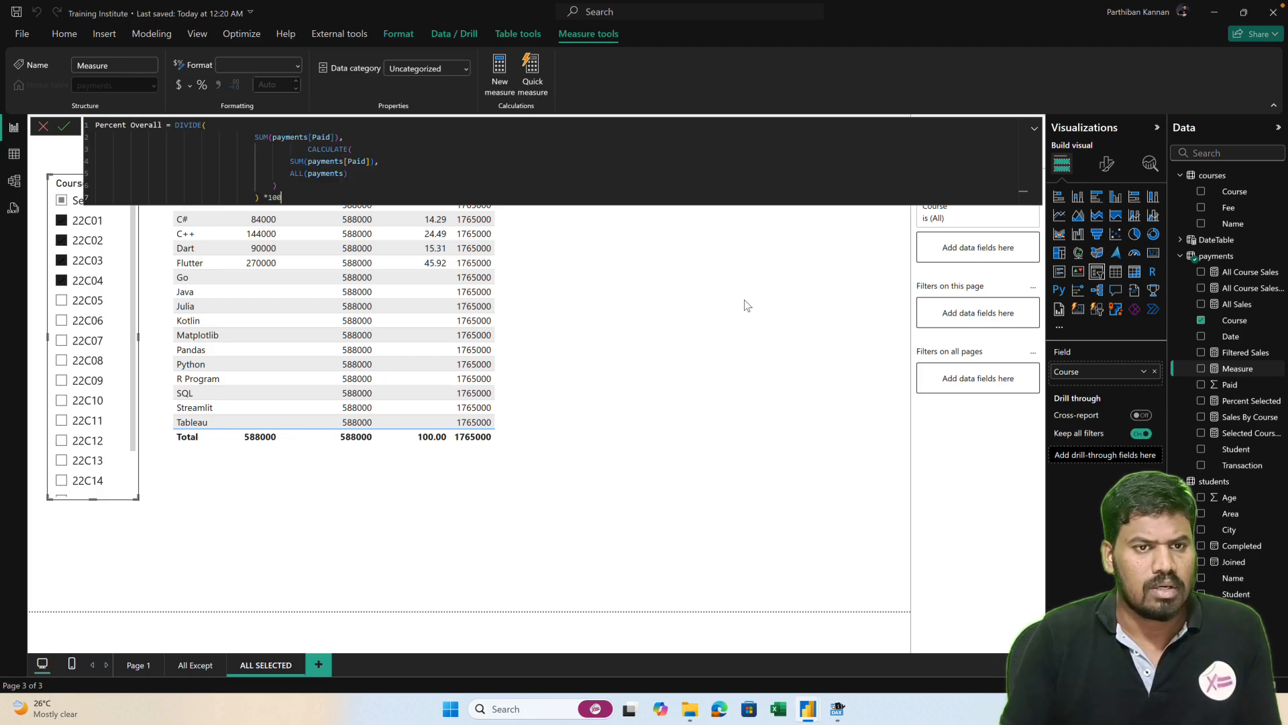
pyautogui.press('Return')
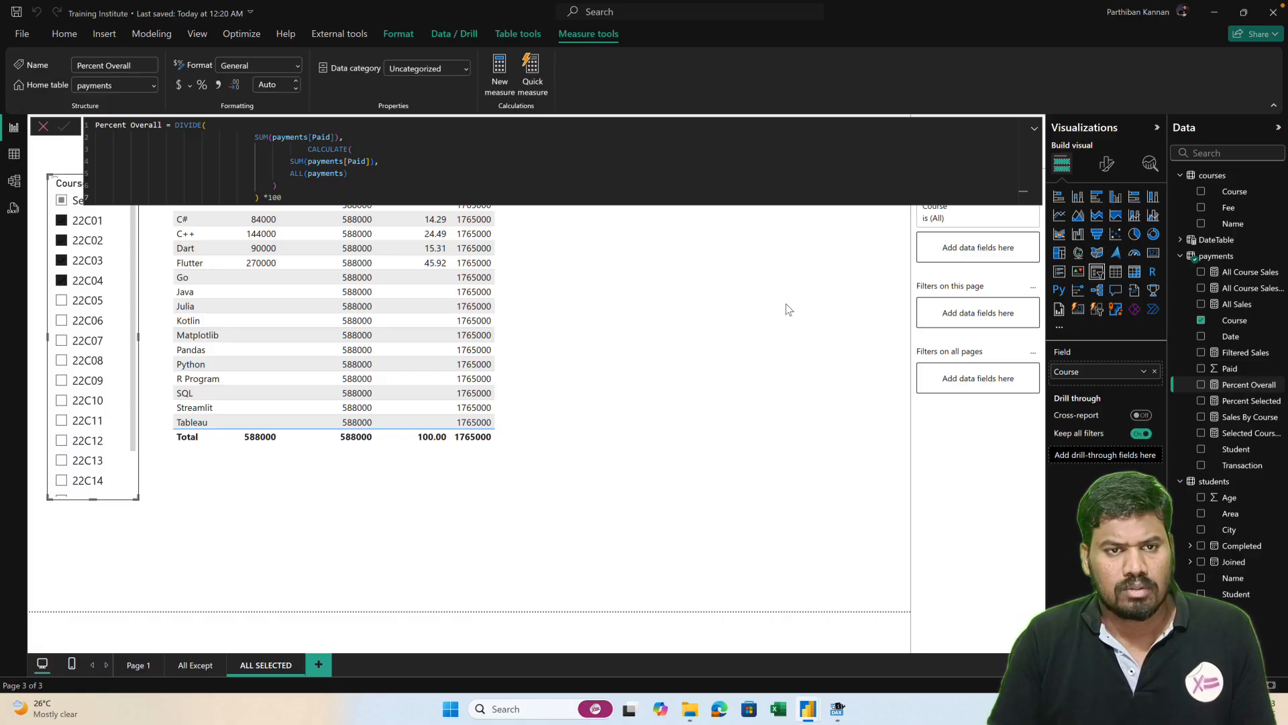
pyautogui.click(576, 336)
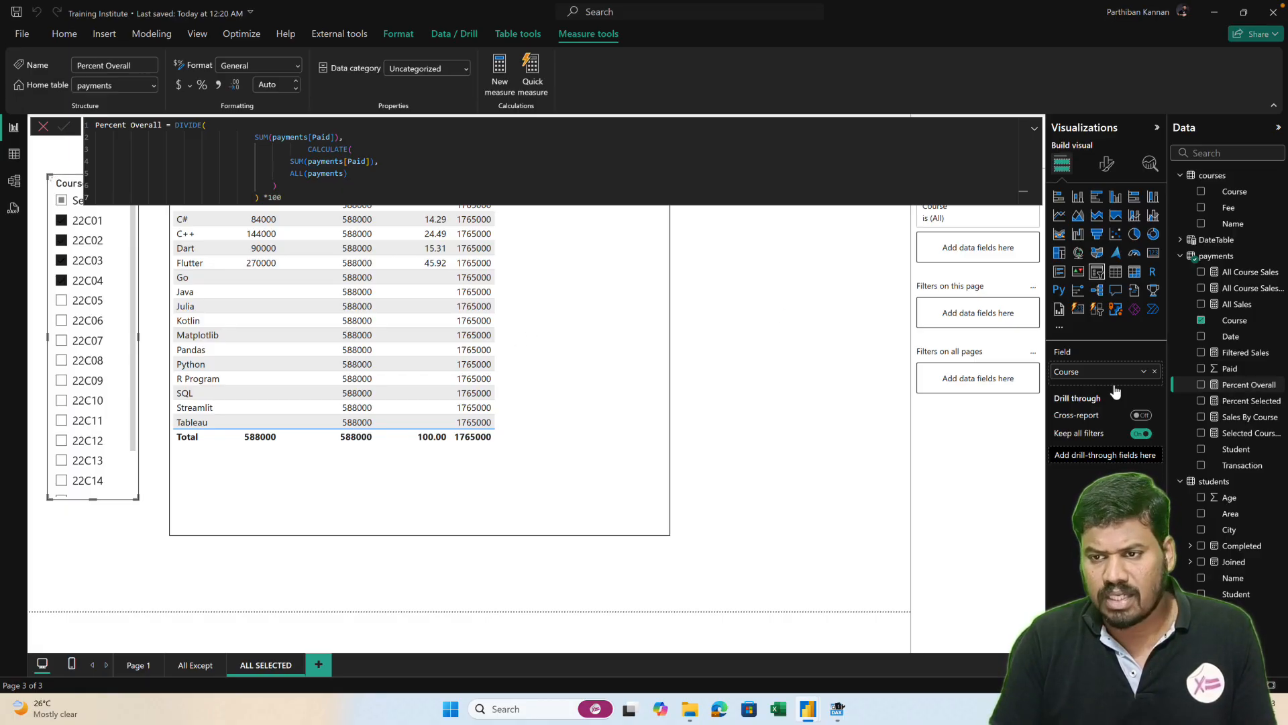
pyautogui.click(1202, 388)
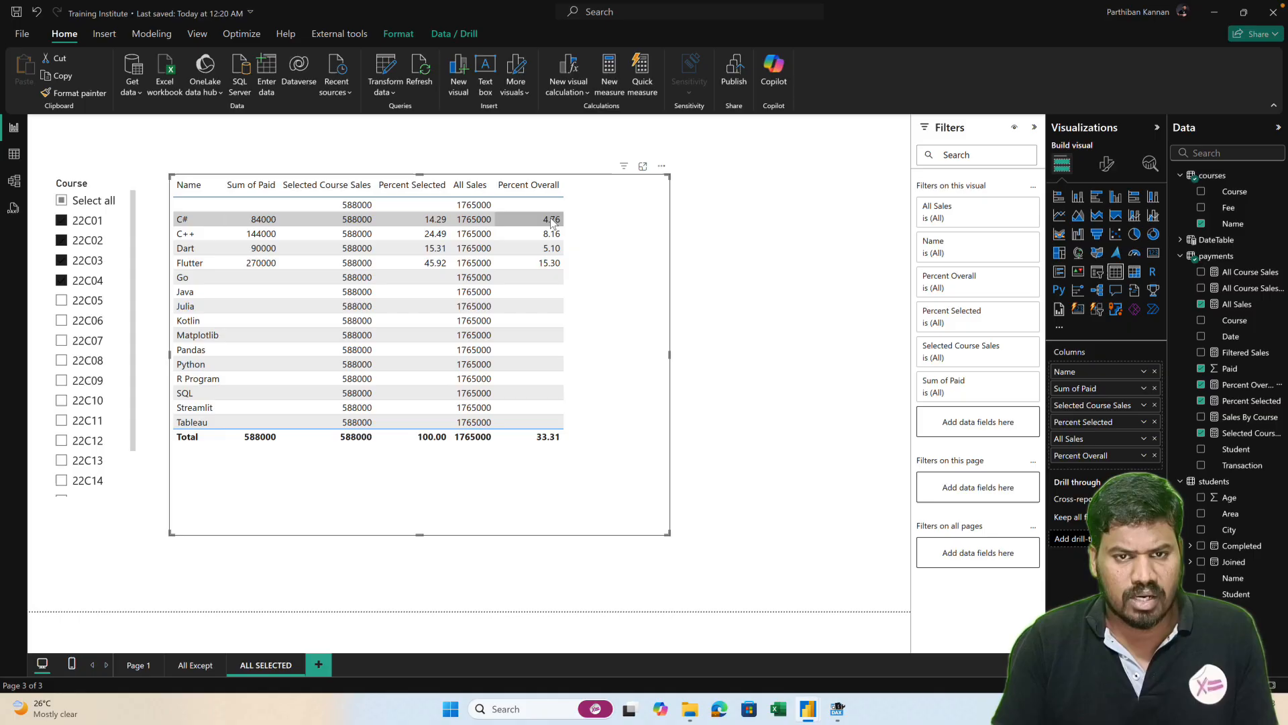
# - Select all courses in the Course slicer and clear 22C01, 22C02 and 22C04
pyautogui.click(61, 201)
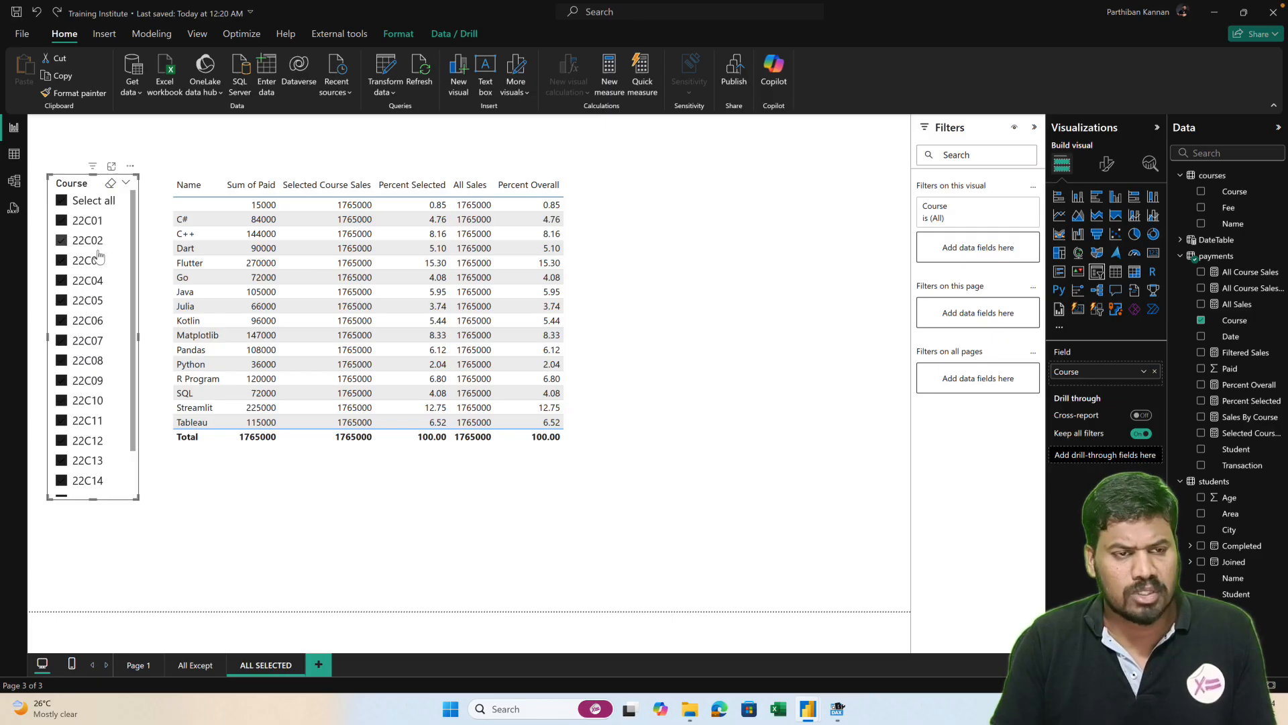
pyautogui.click(61, 223)
pyautogui.click(62, 243)
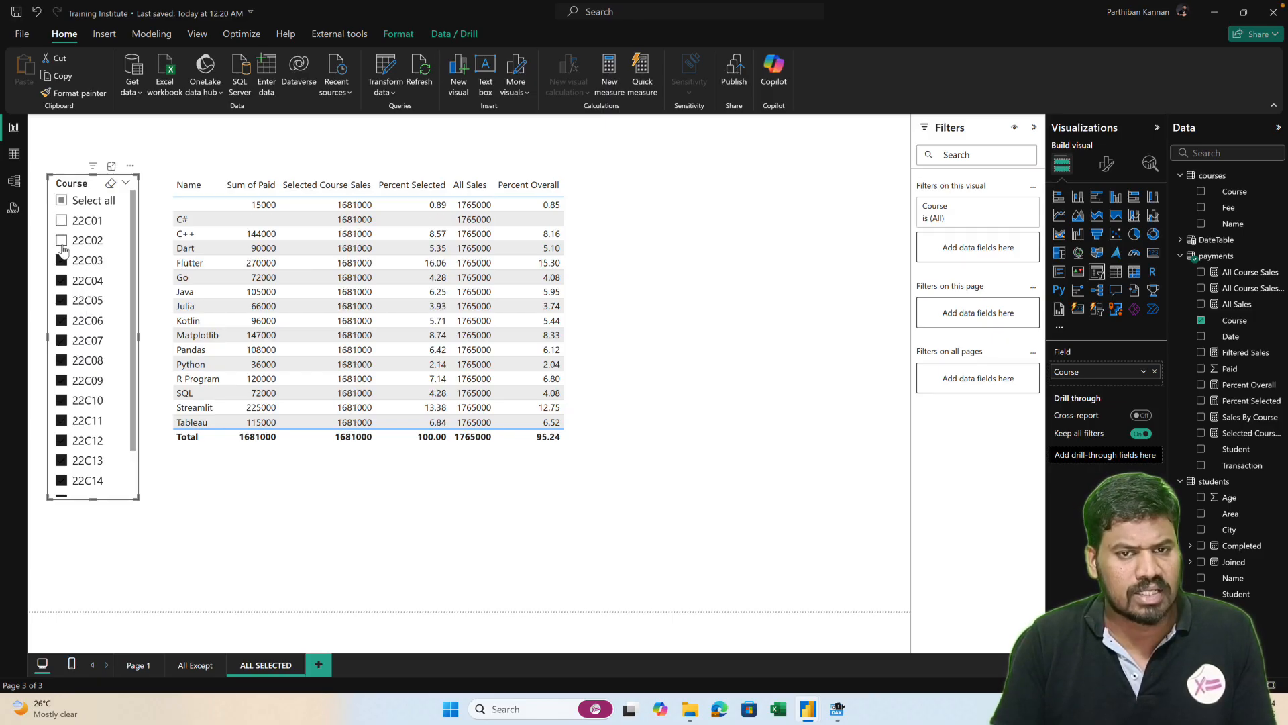
pyautogui.click(62, 259)
pyautogui.click(66, 276)
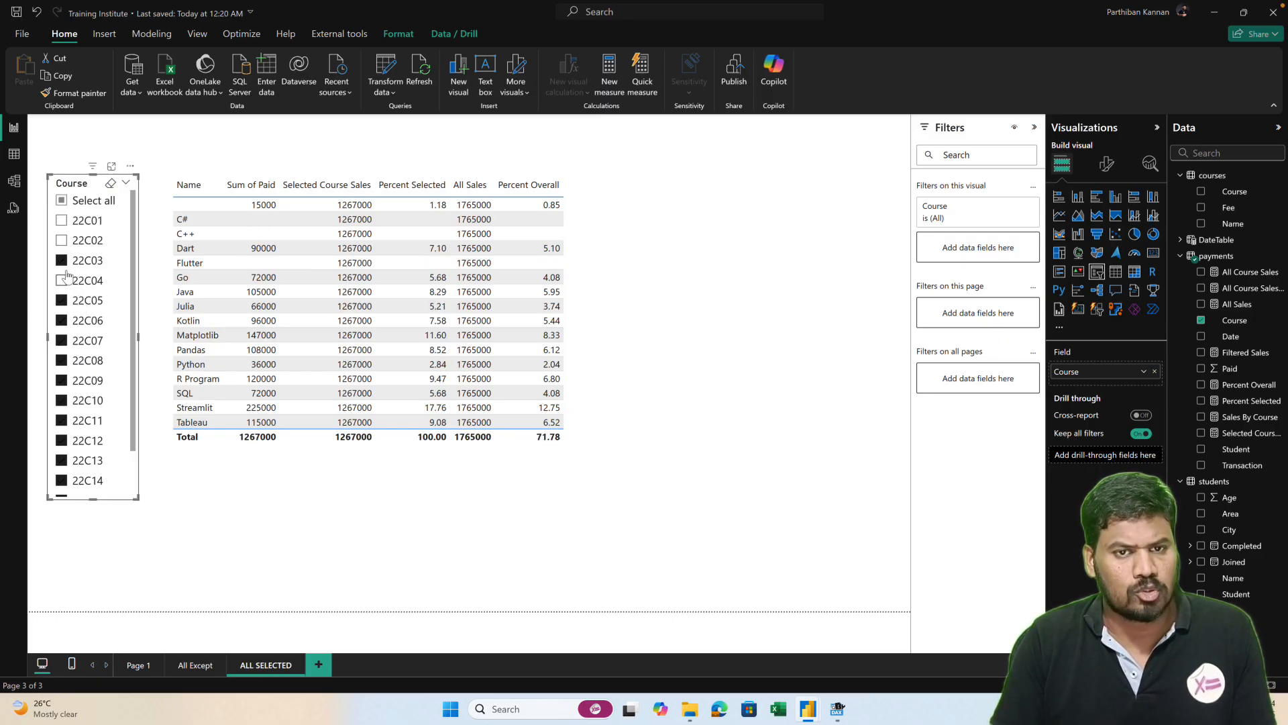
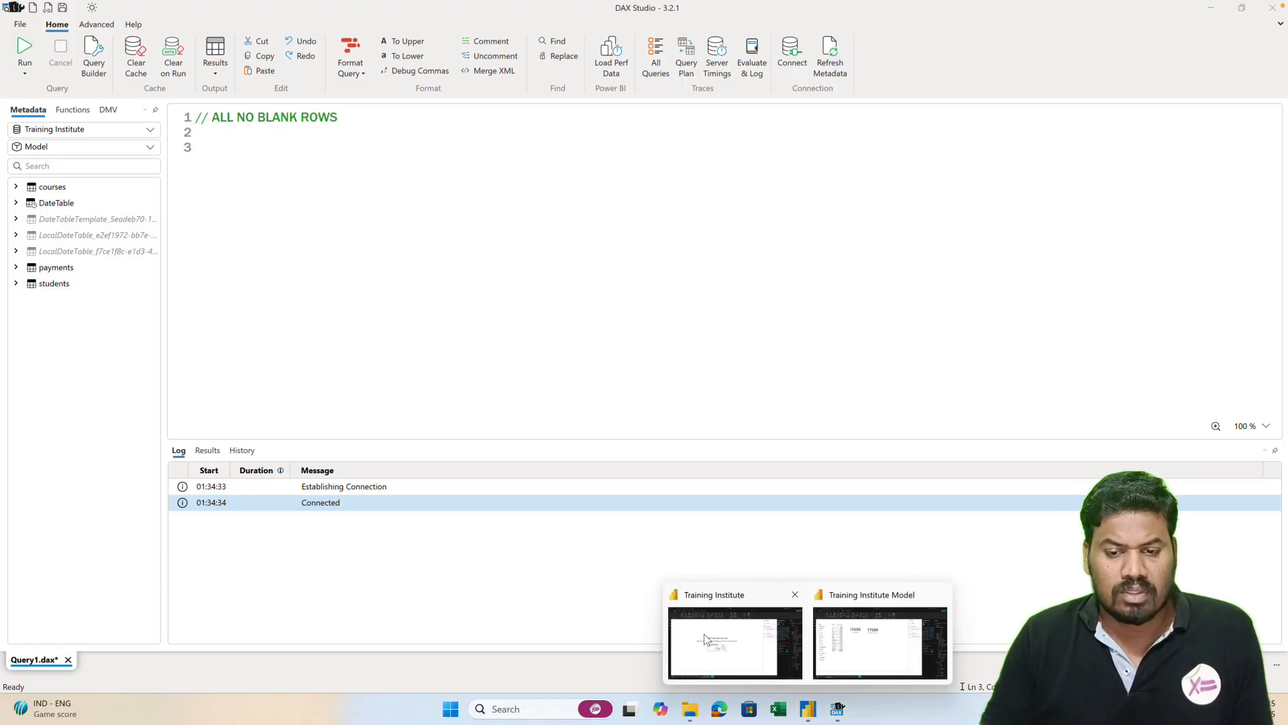
# - Switch to the Training Institute report in Power BI and place a table visual on the ALL NO BLANK ROWS page
pyautogui.click(709, 638)
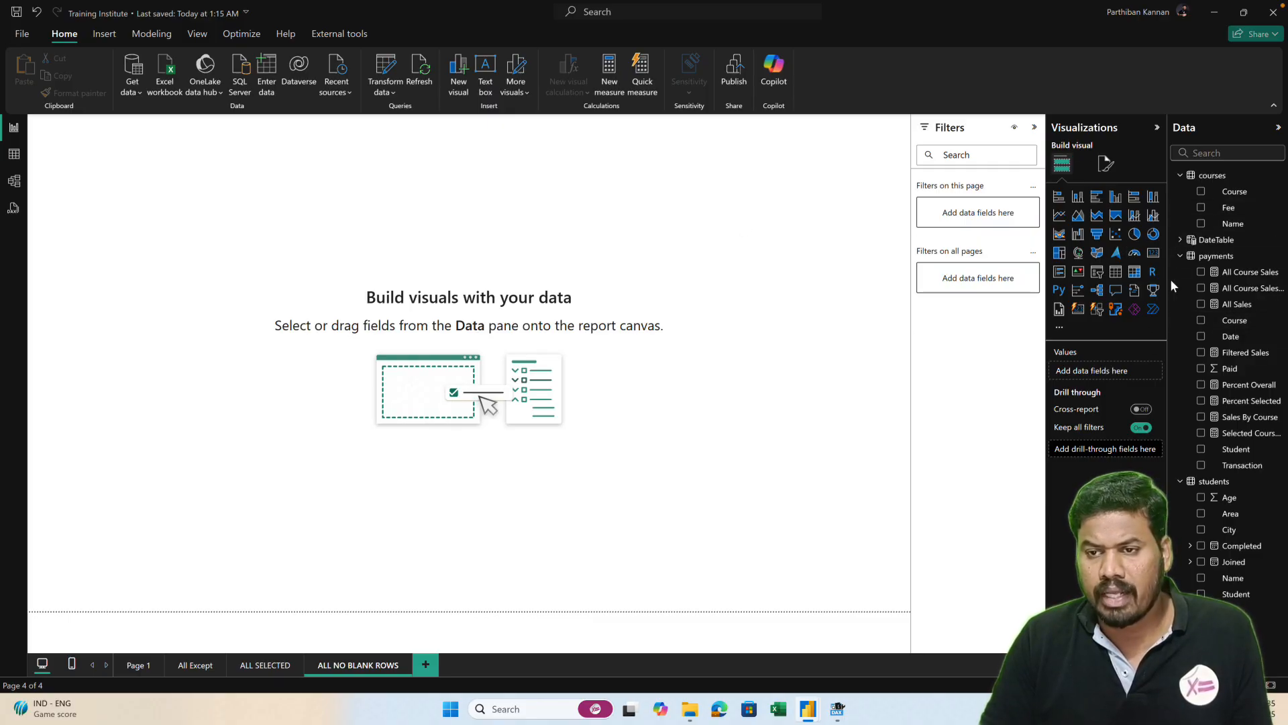
pyautogui.click(1119, 271)
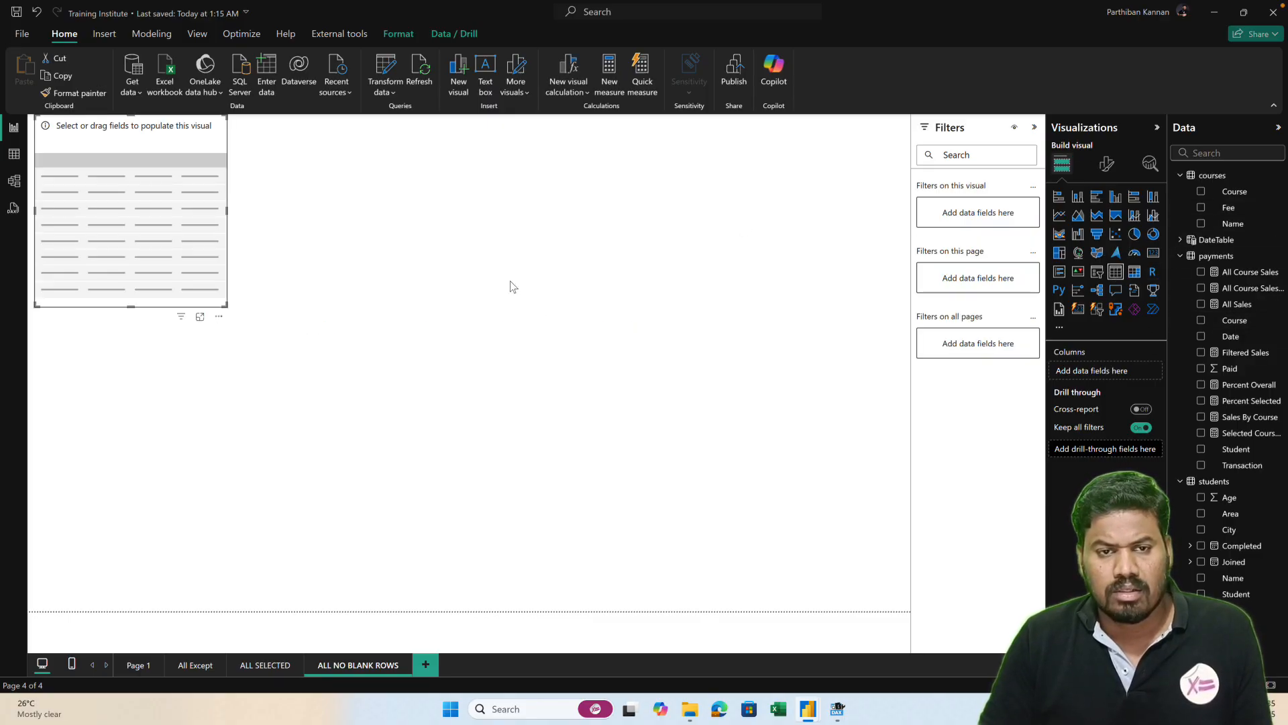
pyautogui.moveTo(168, 129); pyautogui.dragTo(269, 239)
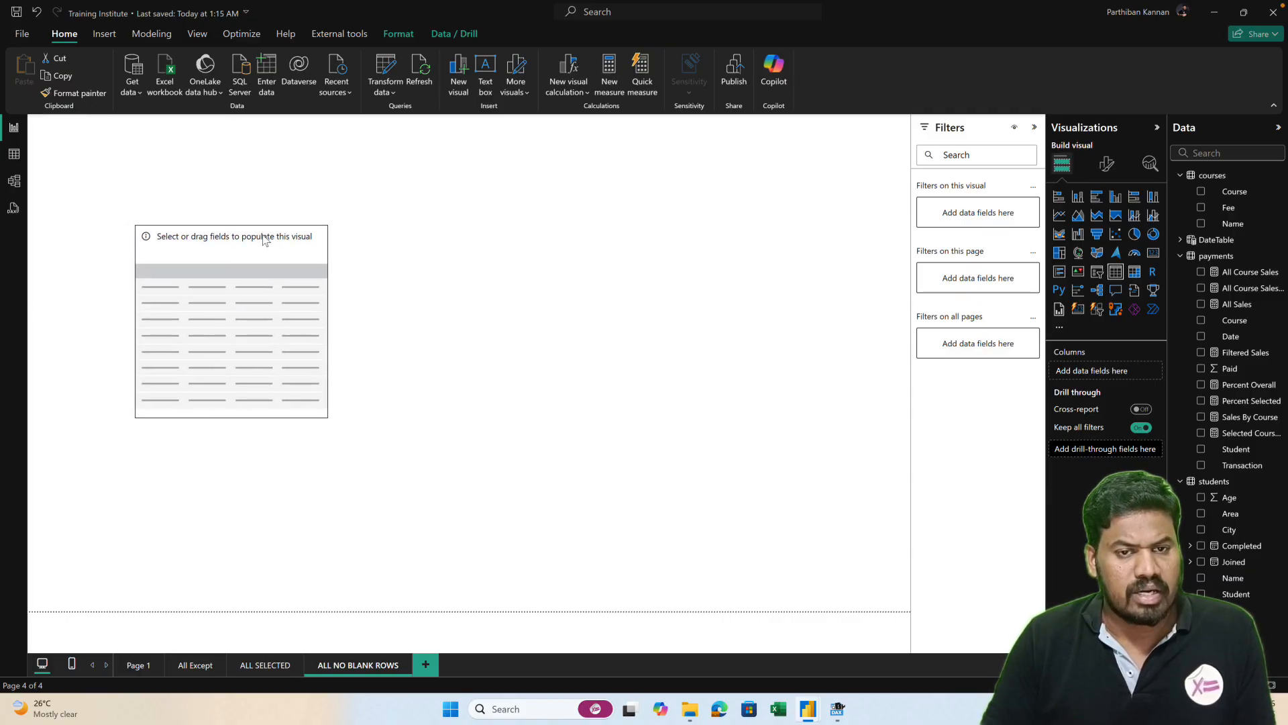
# - Fill the new table with courses Name and payments Paid, and make it taller to fit every row
pyautogui.click(1200, 225)
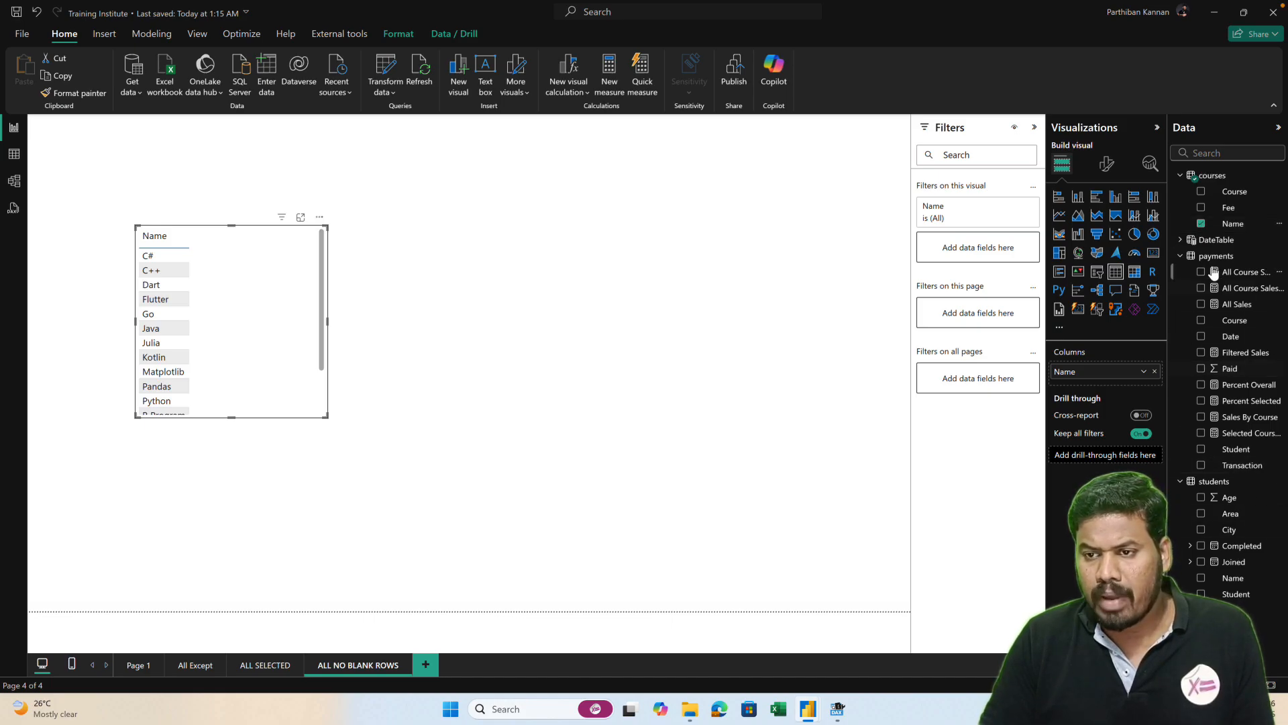
pyautogui.click(1201, 370)
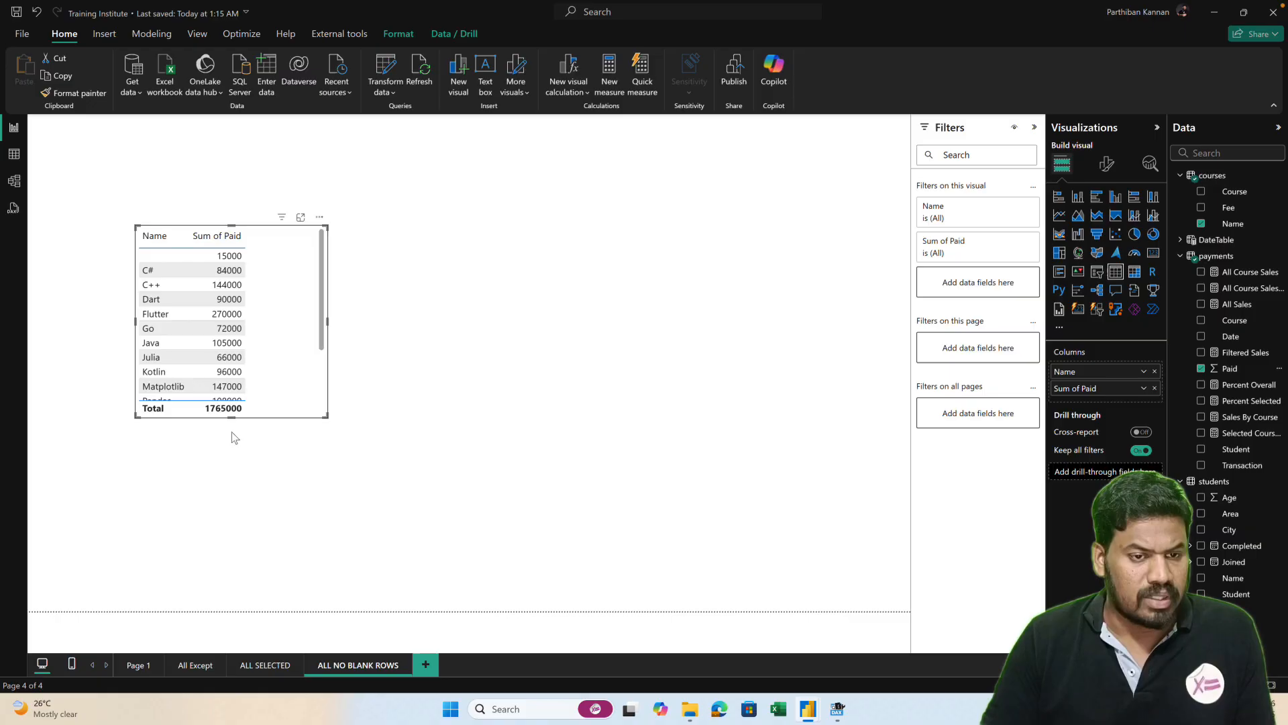
pyautogui.moveTo(233, 417); pyautogui.dragTo(232, 544)
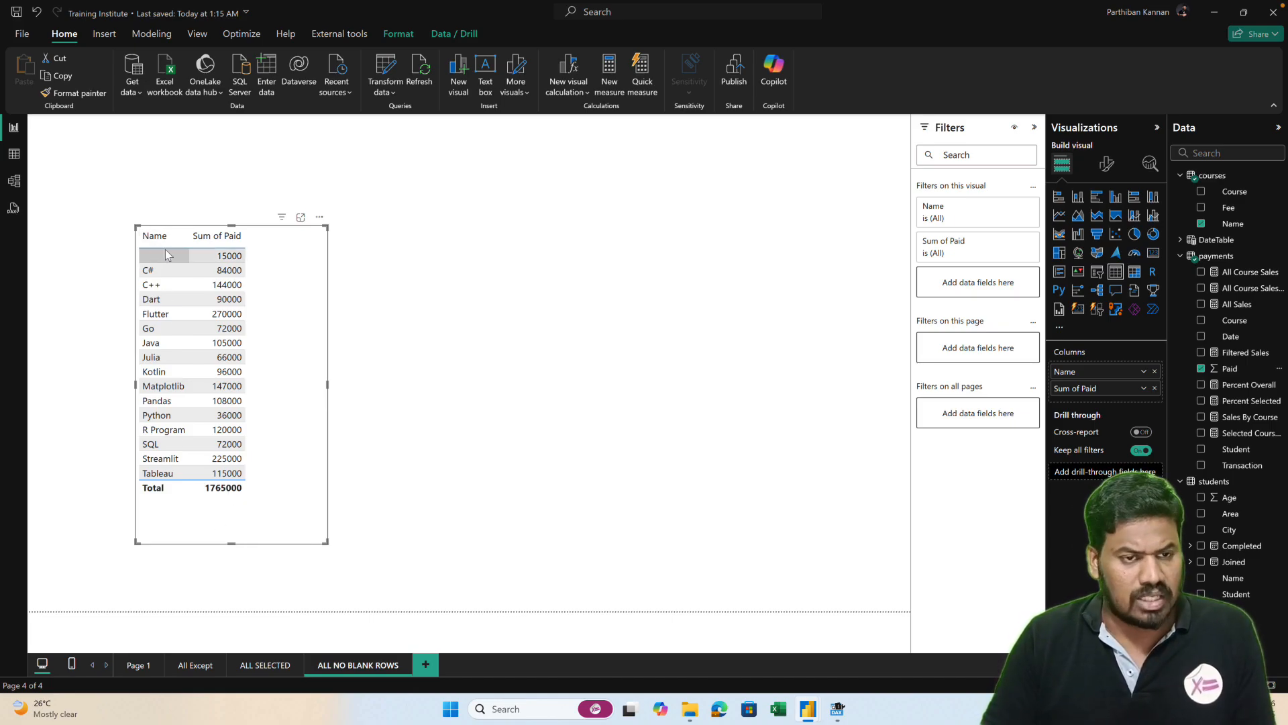
# - Move the course payments table up toward the page's upper-left corner and place a card visual beside it
pyautogui.moveTo(311, 287); pyautogui.dragTo(271, 229)
pyautogui.click(507, 293)
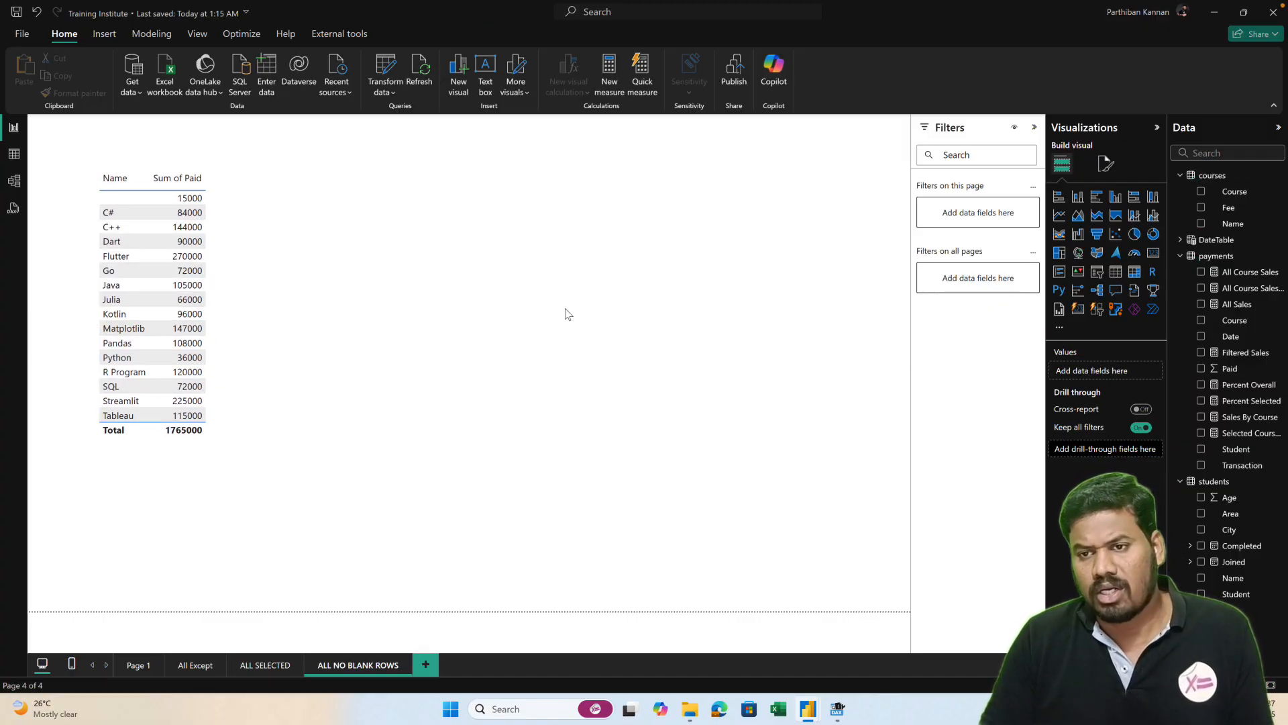
pyautogui.click(1154, 254)
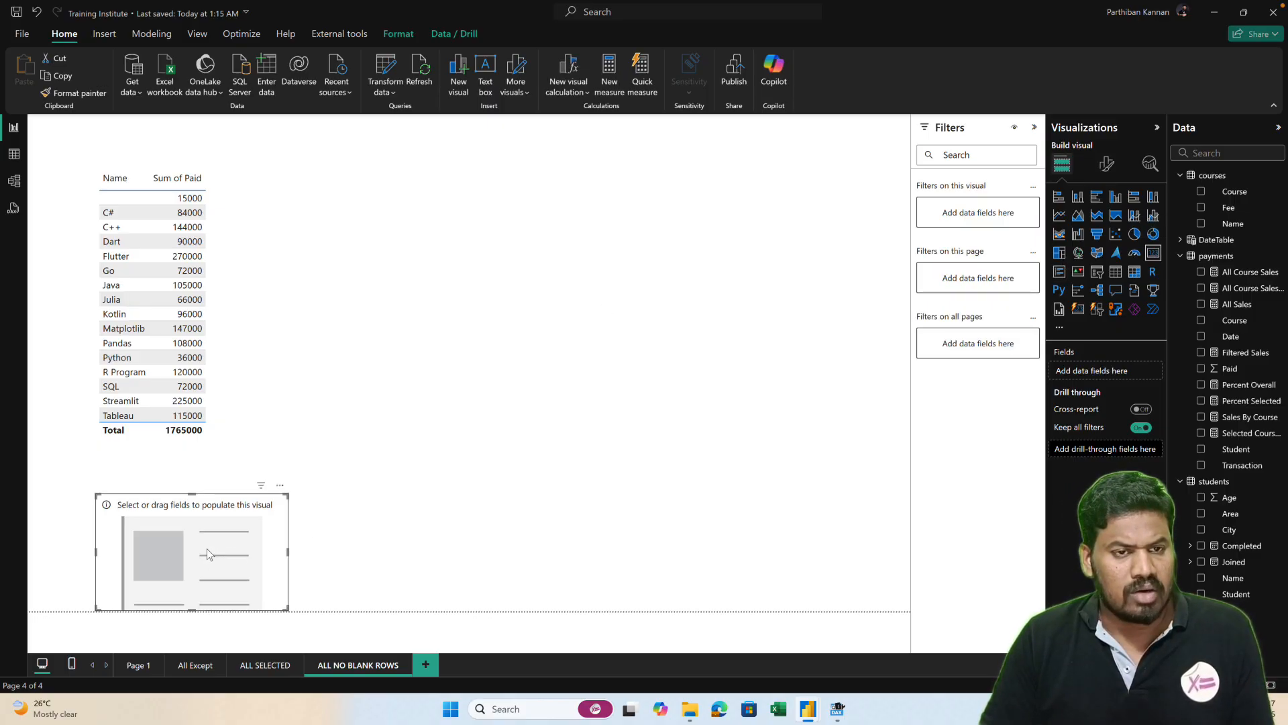
pyautogui.moveTo(207, 549); pyautogui.dragTo(363, 235)
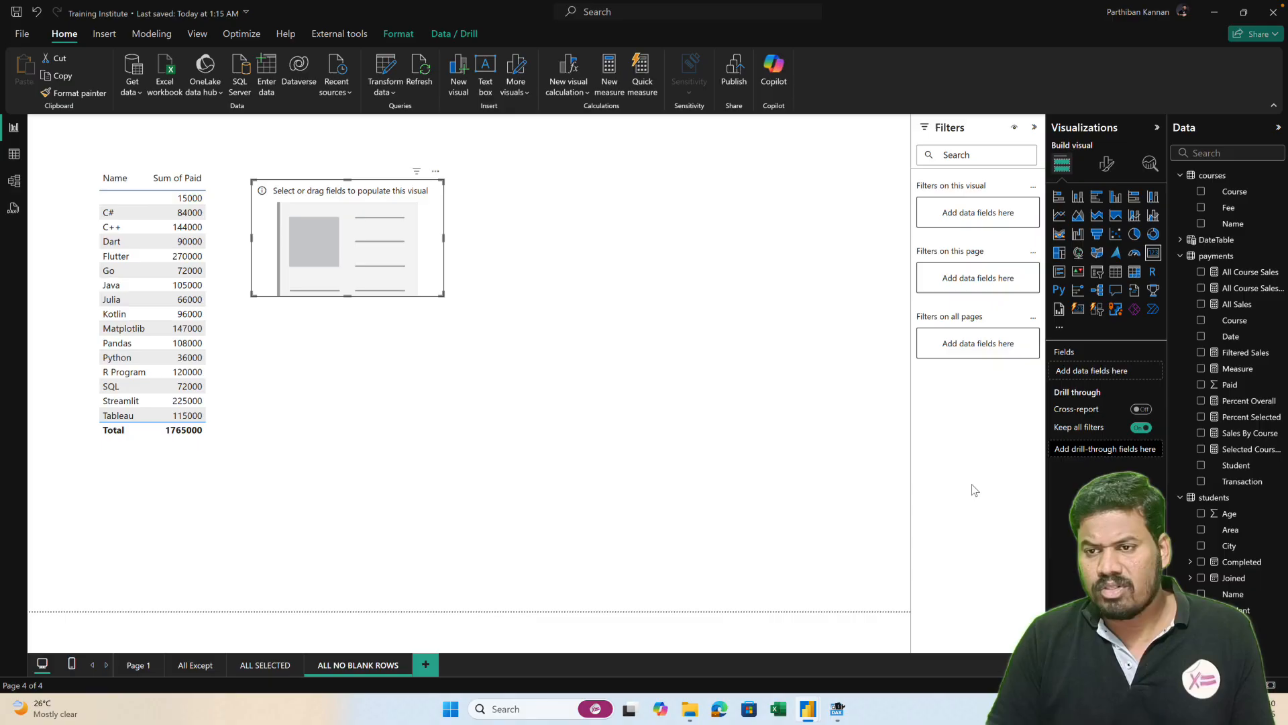
# - Show the payments All Sales measure in the card and set its callout value display units to Thousands
pyautogui.click(1237, 308)
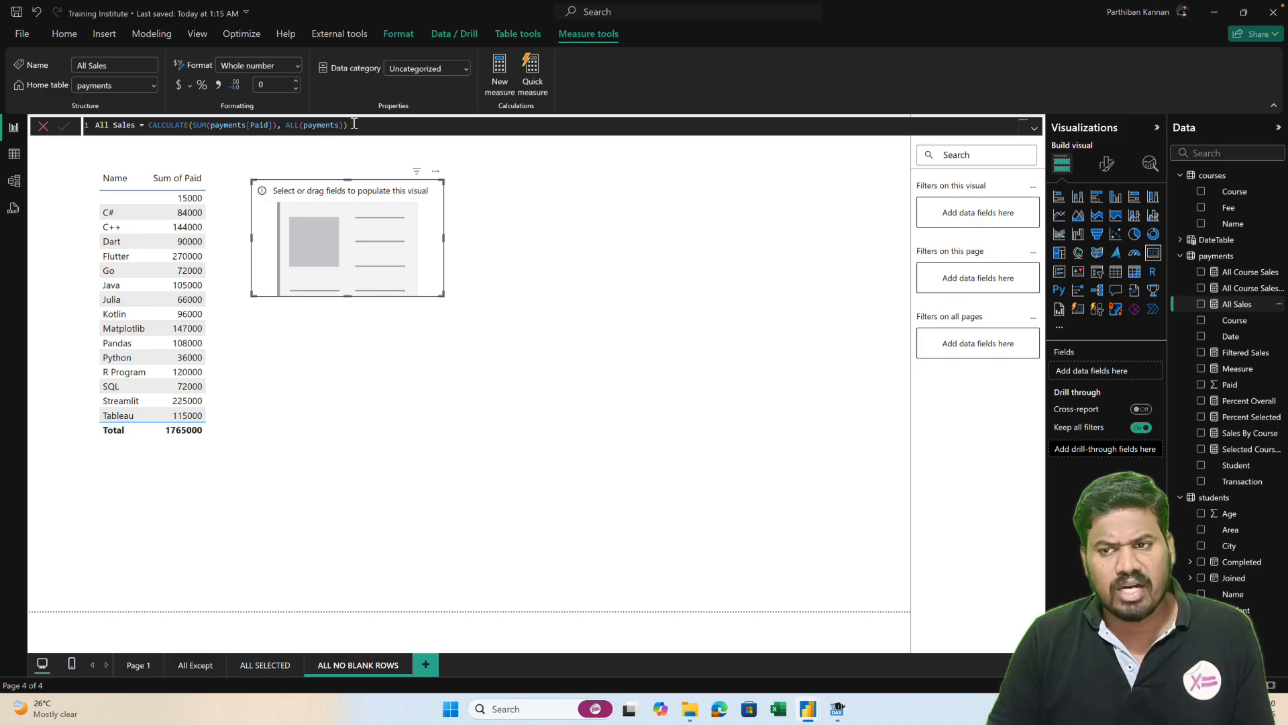
pyautogui.click(1201, 305)
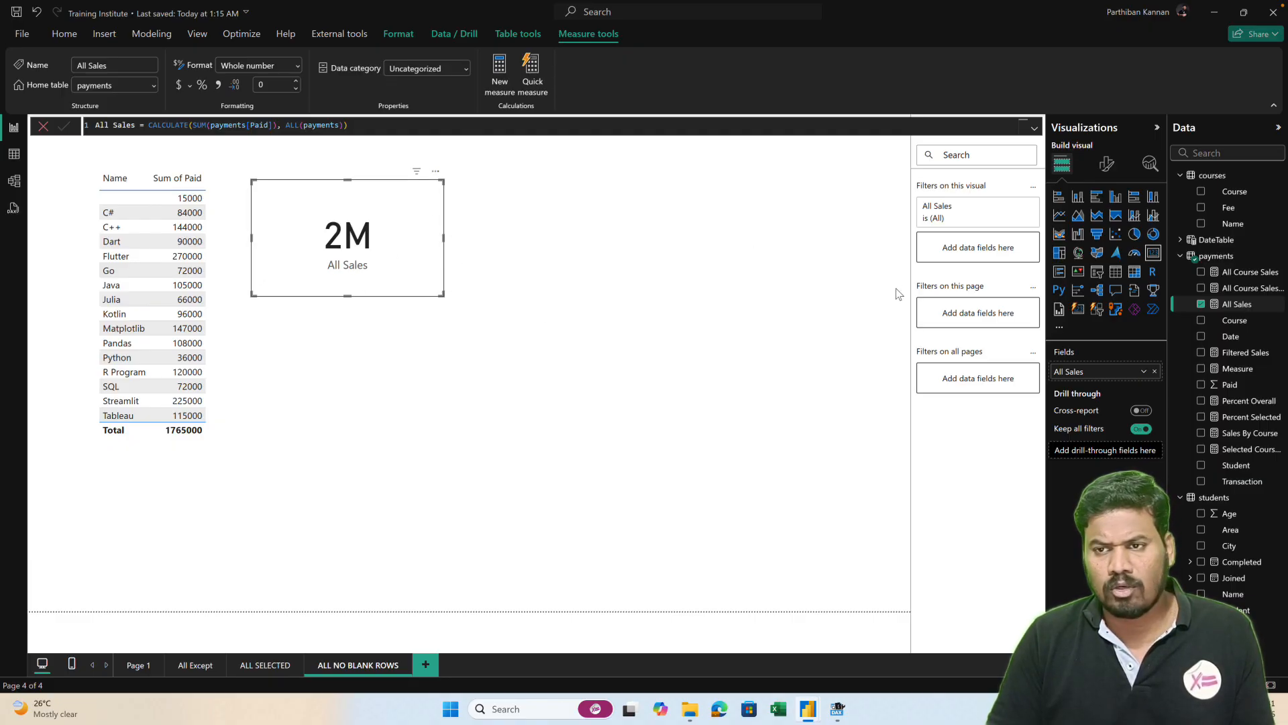
pyautogui.click(1107, 165)
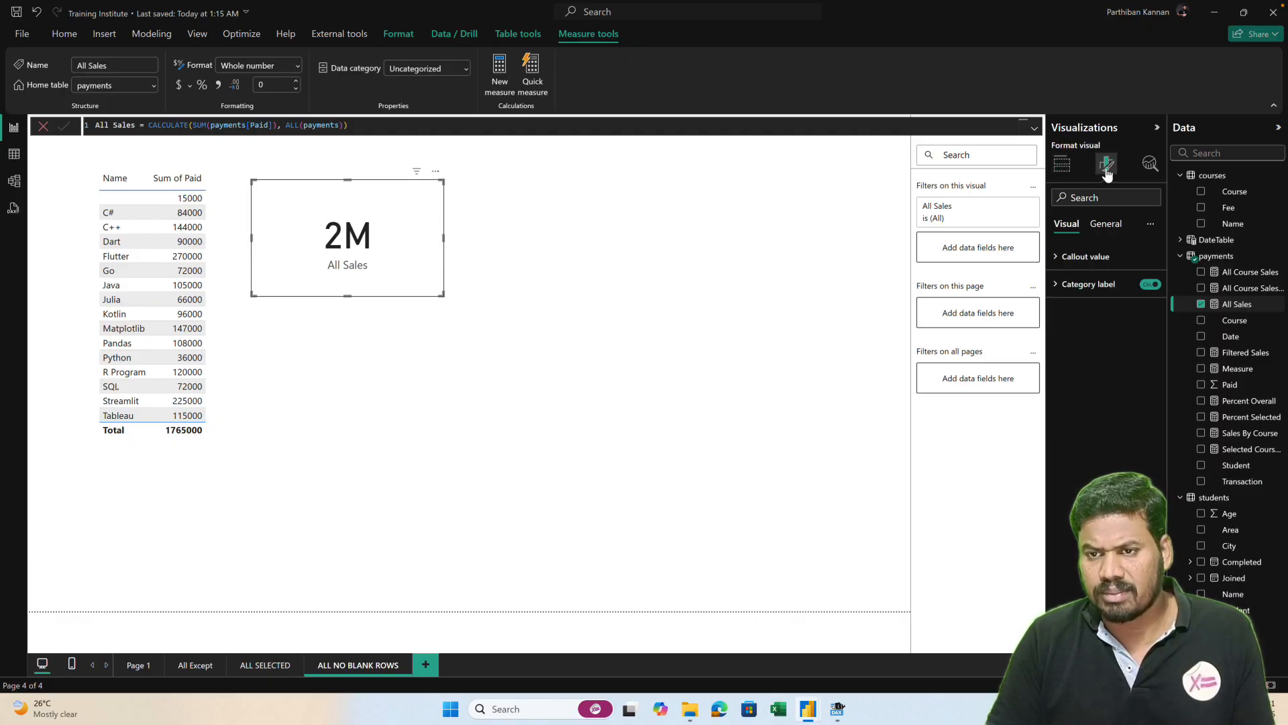
pyautogui.click(1087, 254)
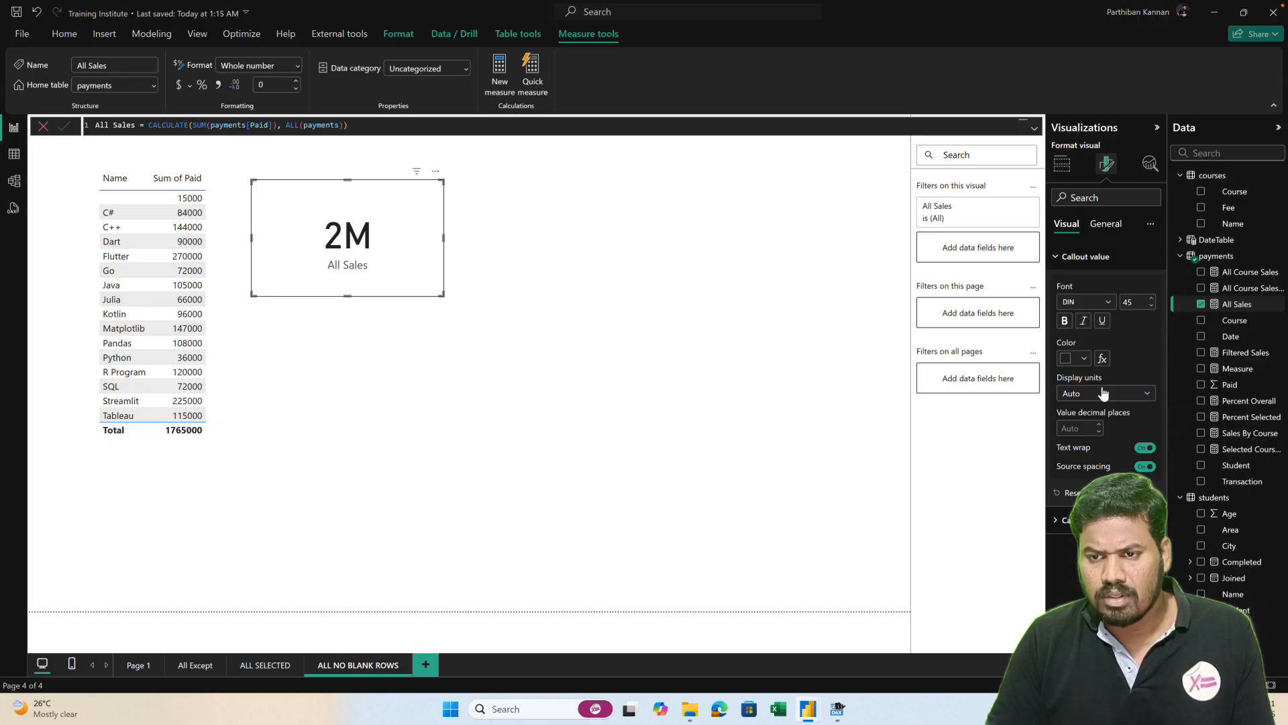
pyautogui.click(1145, 393)
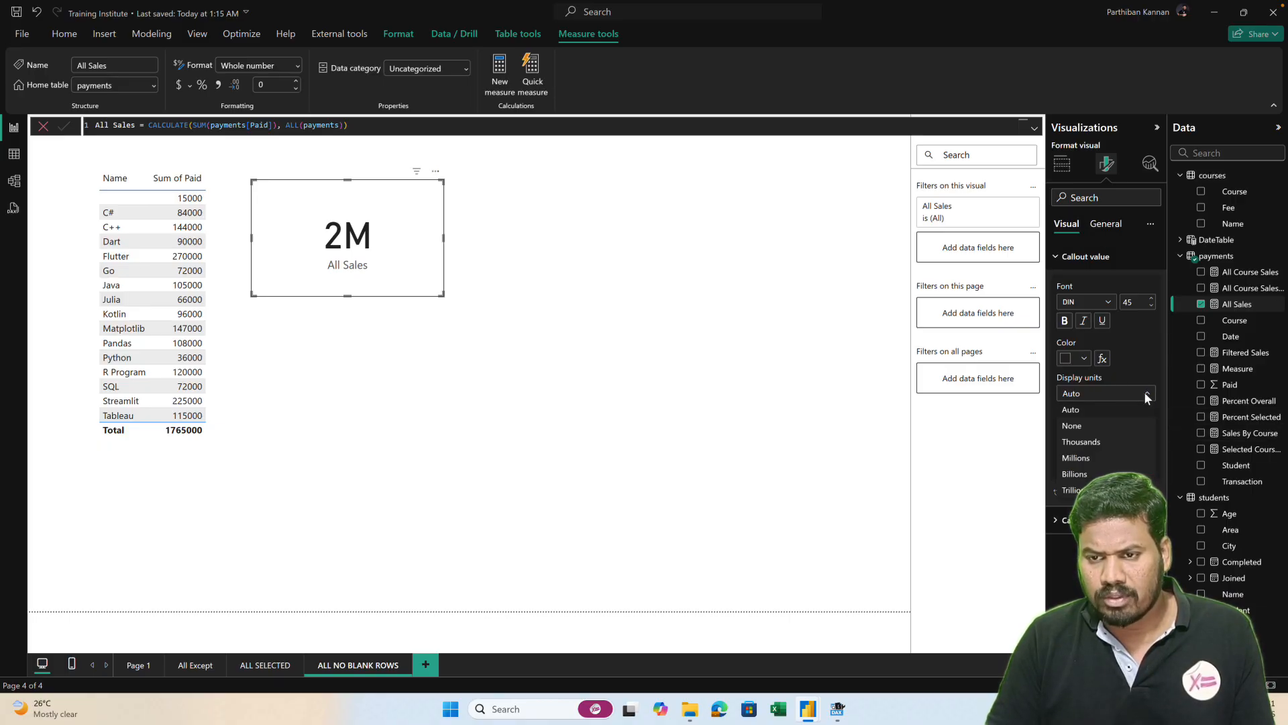
pyautogui.click(1087, 443)
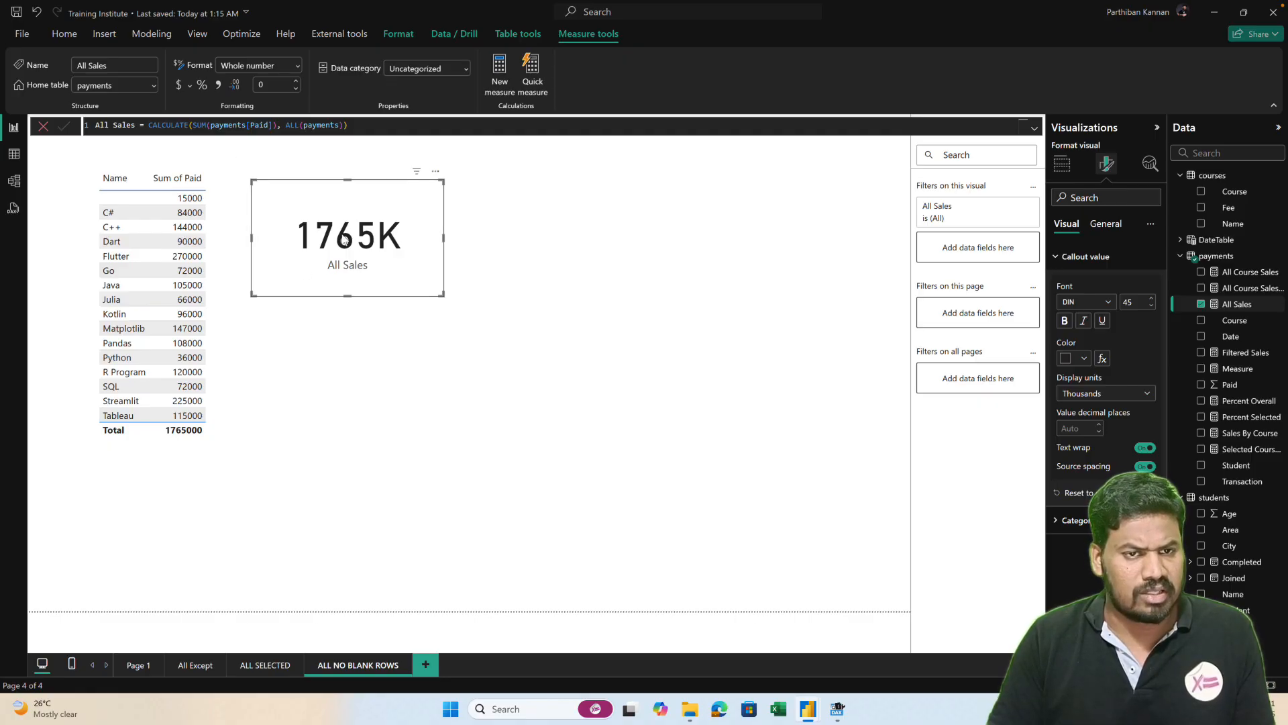
# - Move the All Sales card farther from the table and place a duplicate of it on its other side
pyautogui.moveTo(325, 205); pyautogui.dragTo(402, 206)
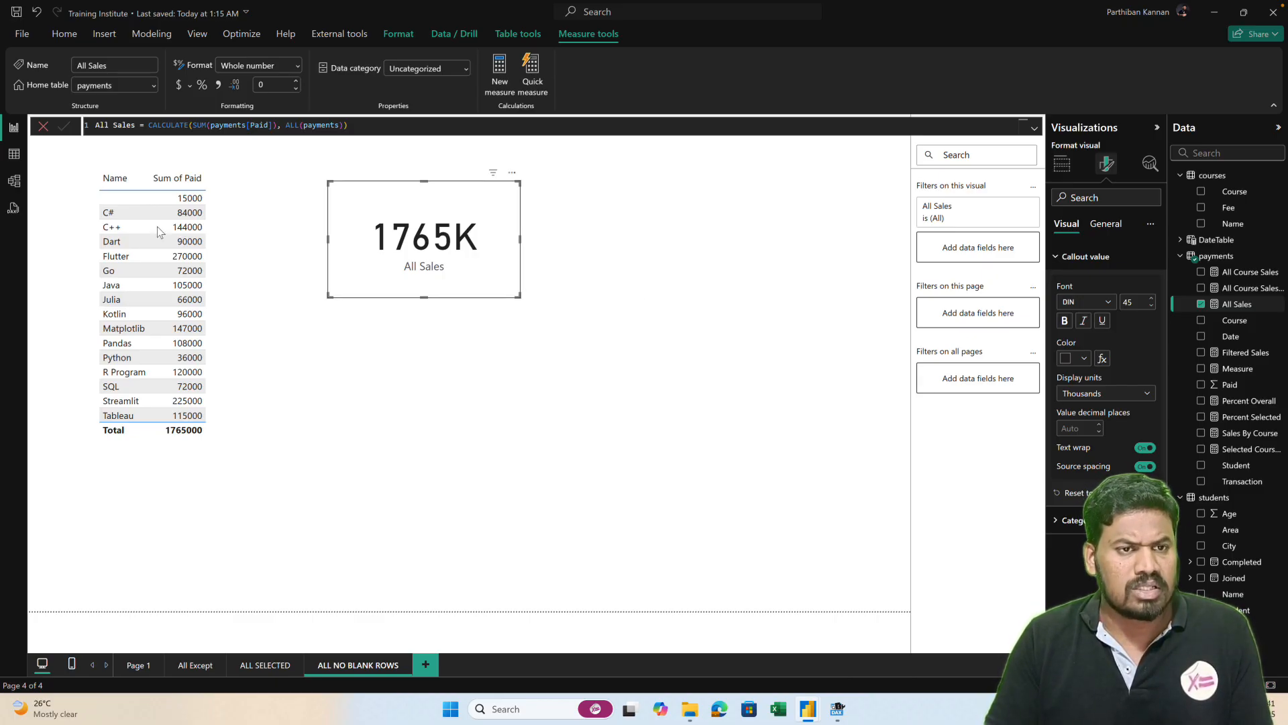
pyautogui.click(507, 225)
pyautogui.hotkey('ctrl', 'c')
pyautogui.hotkey('ctrl', 'v')
pyautogui.moveTo(452, 203); pyautogui.dragTo(683, 199)
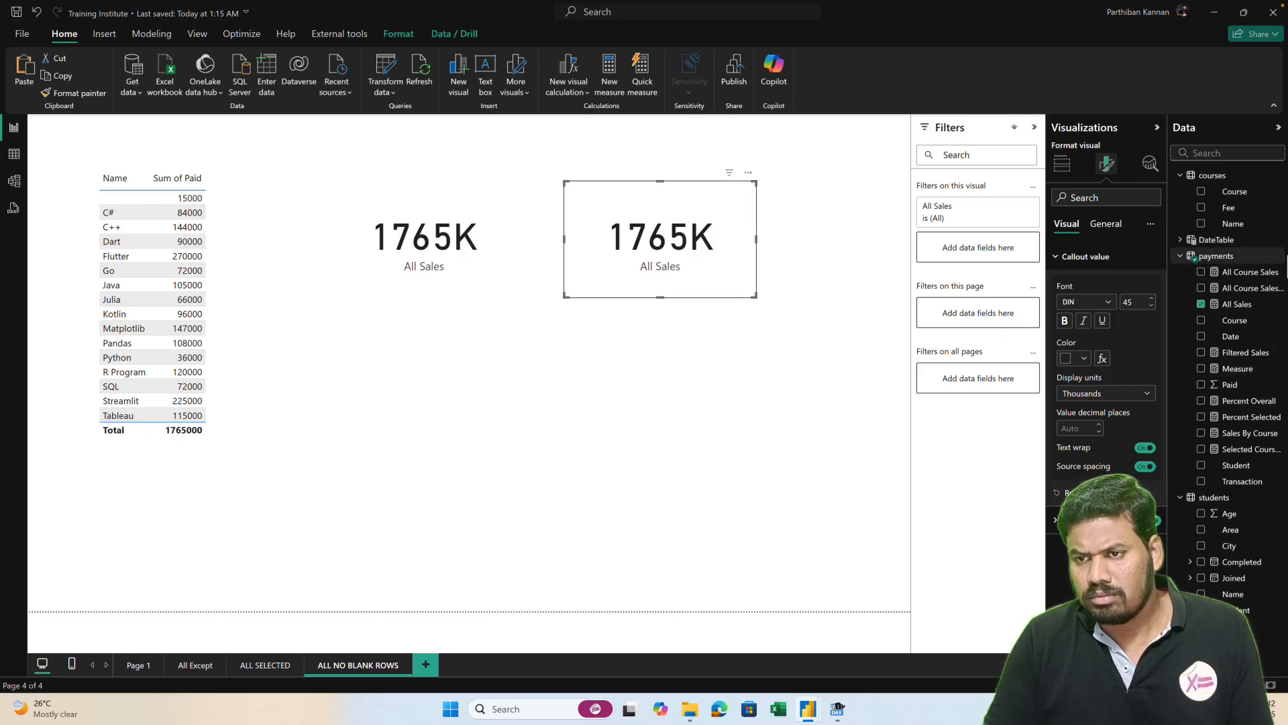
# - Start a new payments measure with the formula Sales No Blanks = CALCULATE(SUM(payments[Paid]), leaving the filter argument open
pyautogui.moveTo(1282, 267)
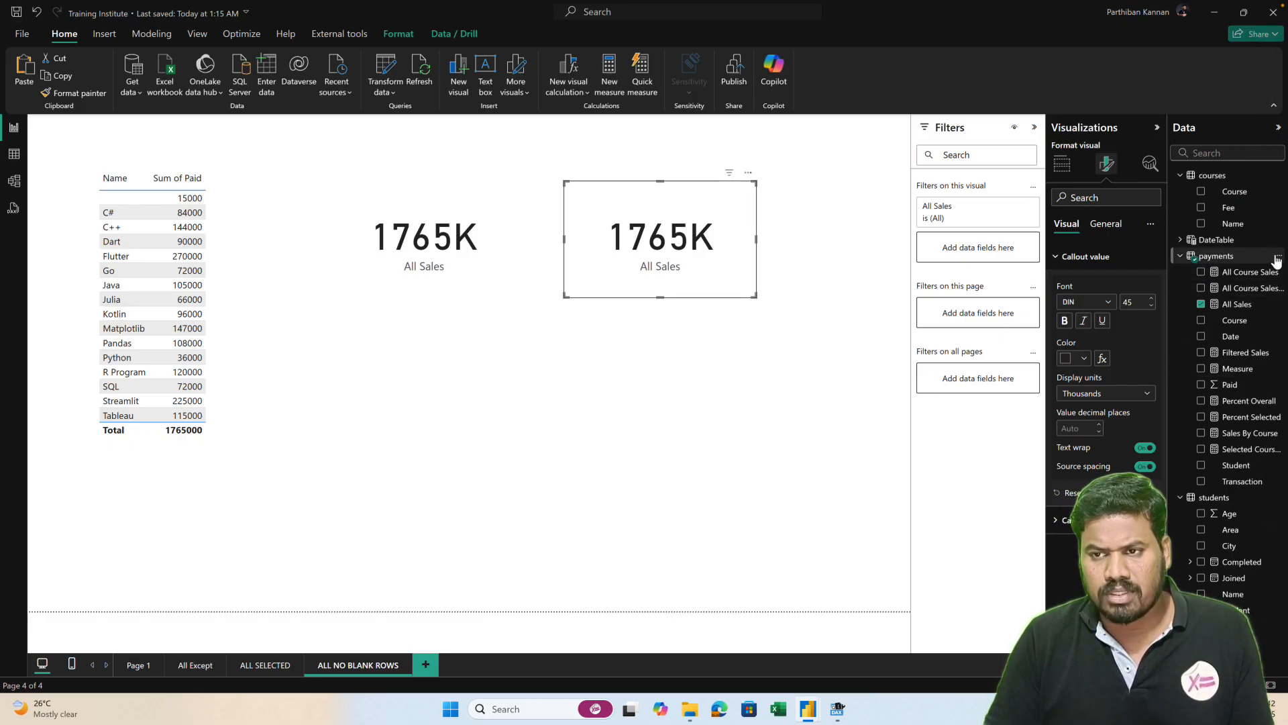
pyautogui.click(1279, 256)
pyautogui.click(1199, 280)
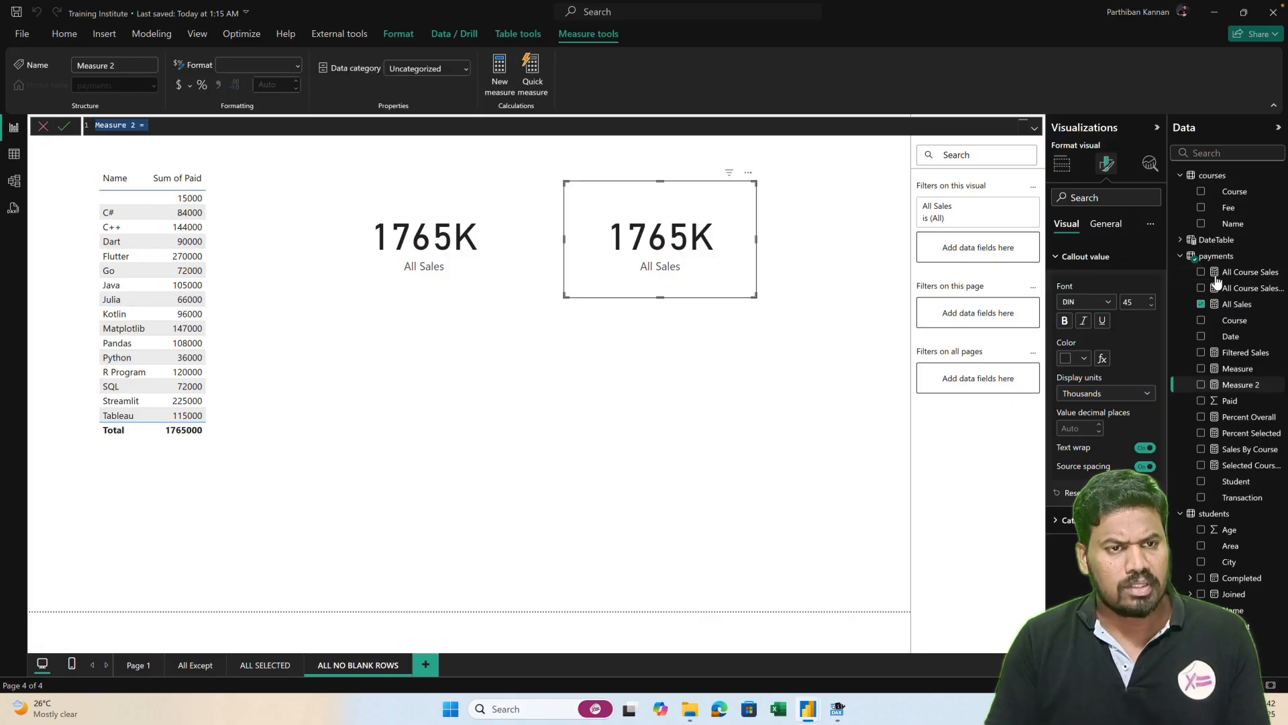
pyautogui.write('Sales No B')
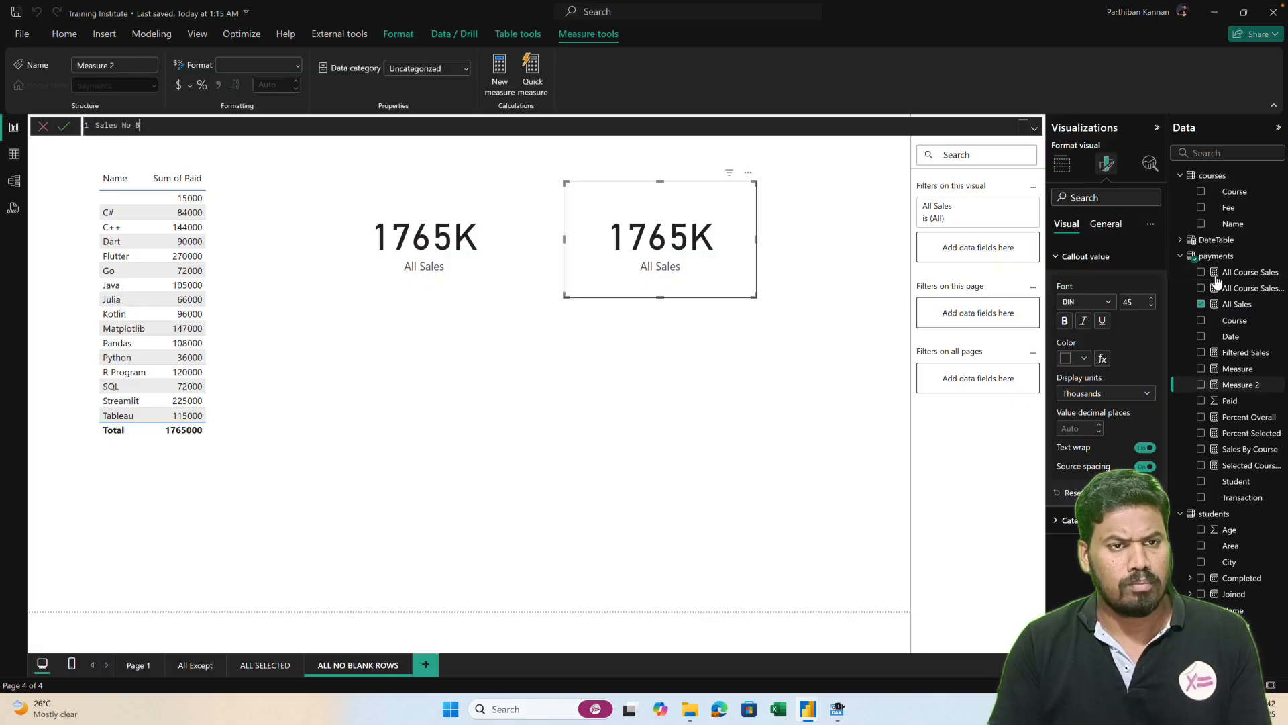
pyautogui.write('lan')
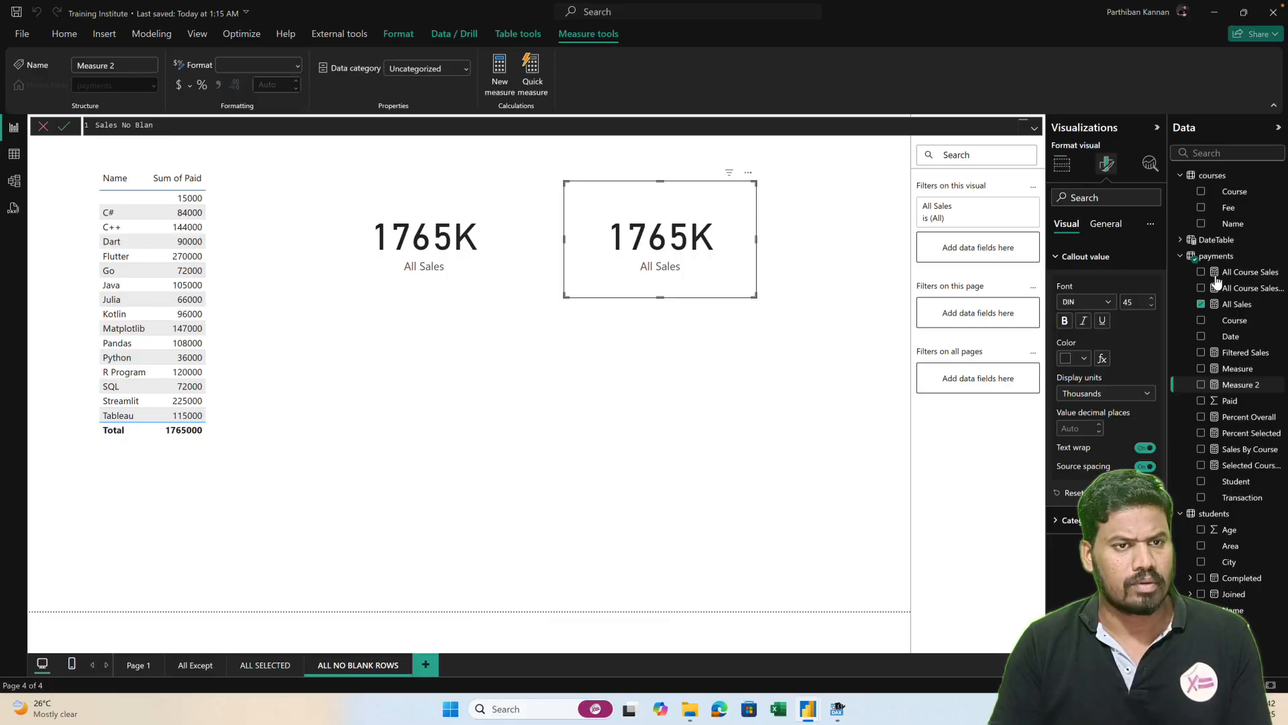
pyautogui.write('ks = C')
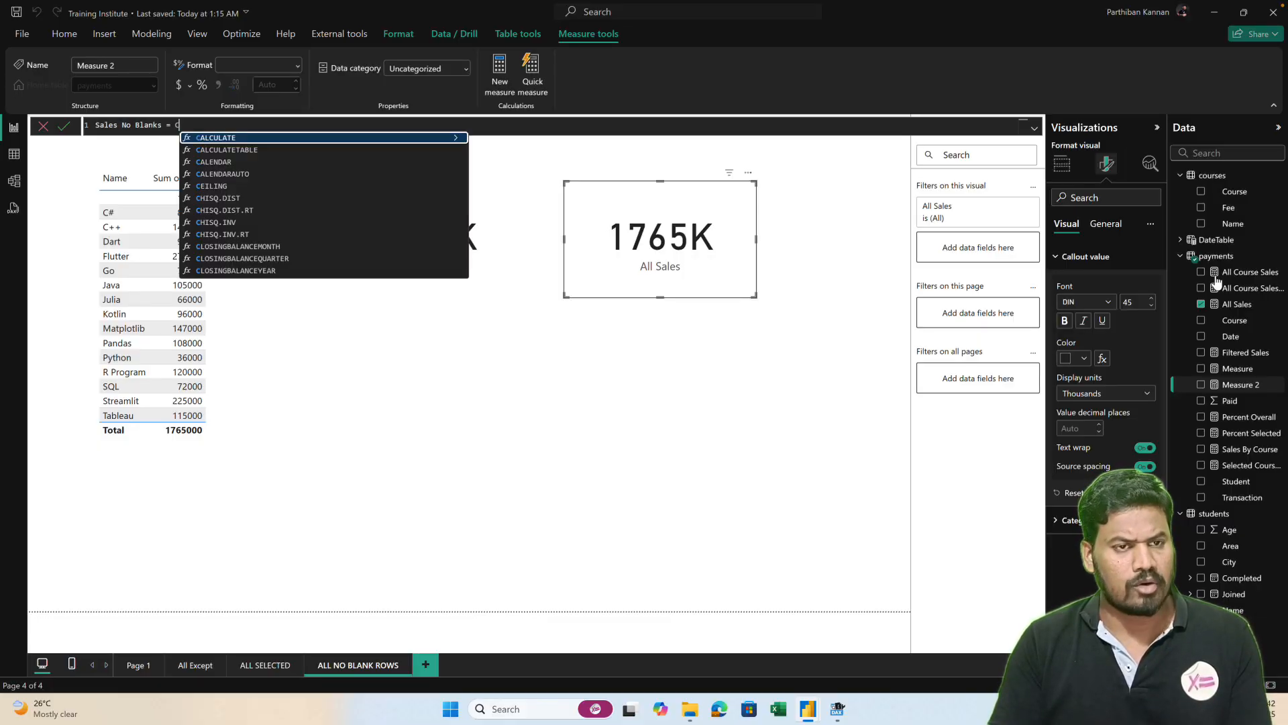
pyautogui.write('ALCULATE(S')
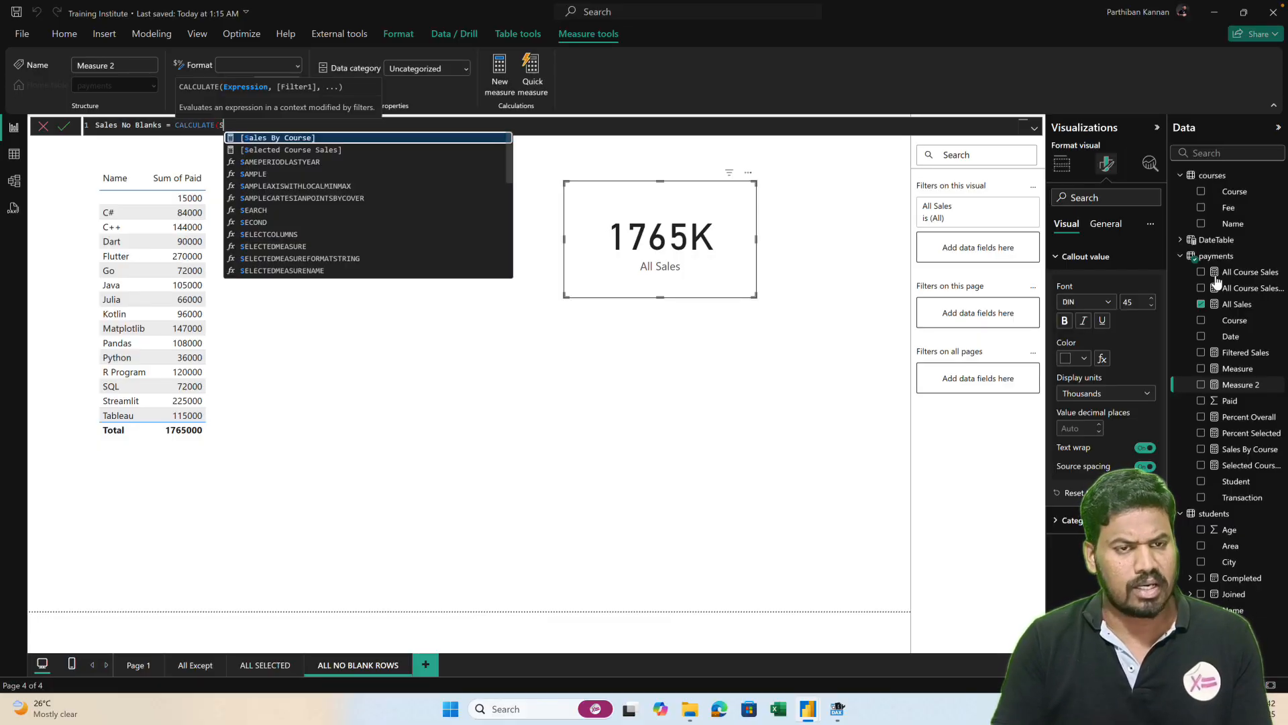
pyautogui.write('UM(')
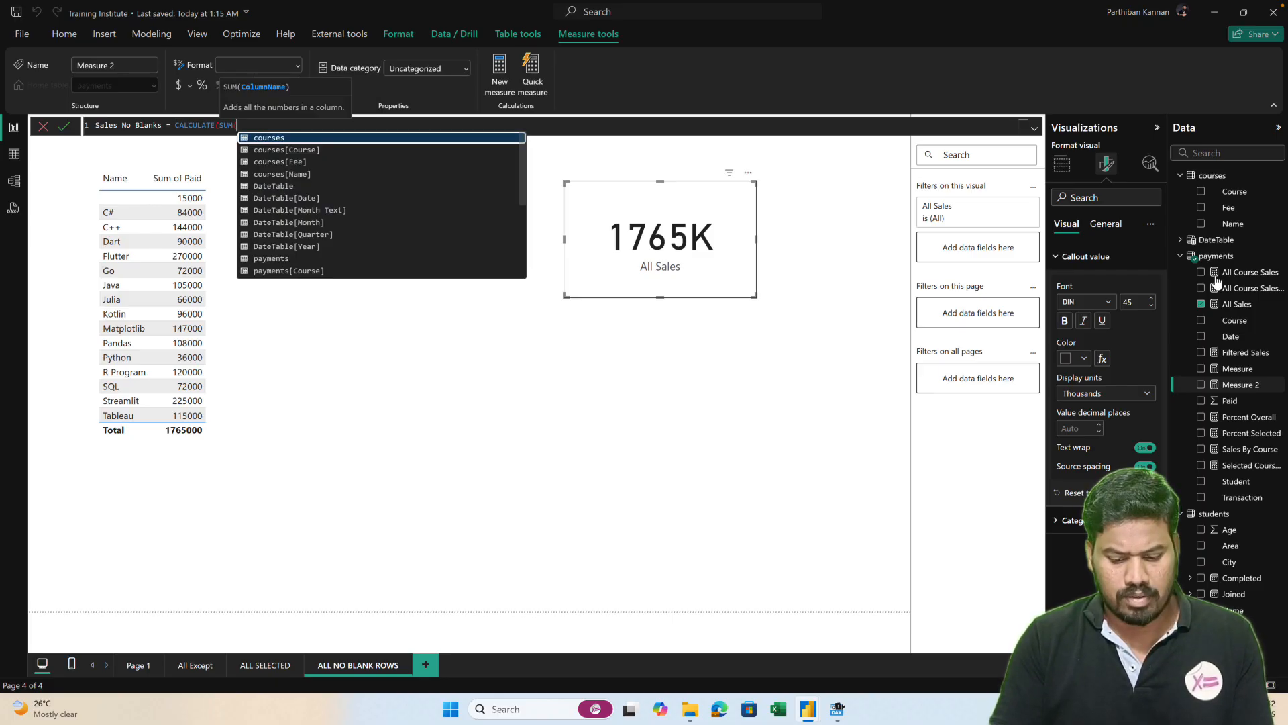
pyautogui.write('pay')
pyautogui.press('Down')
pyautogui.press('Down')
pyautogui.press('Down')
pyautogui.press('Tab')
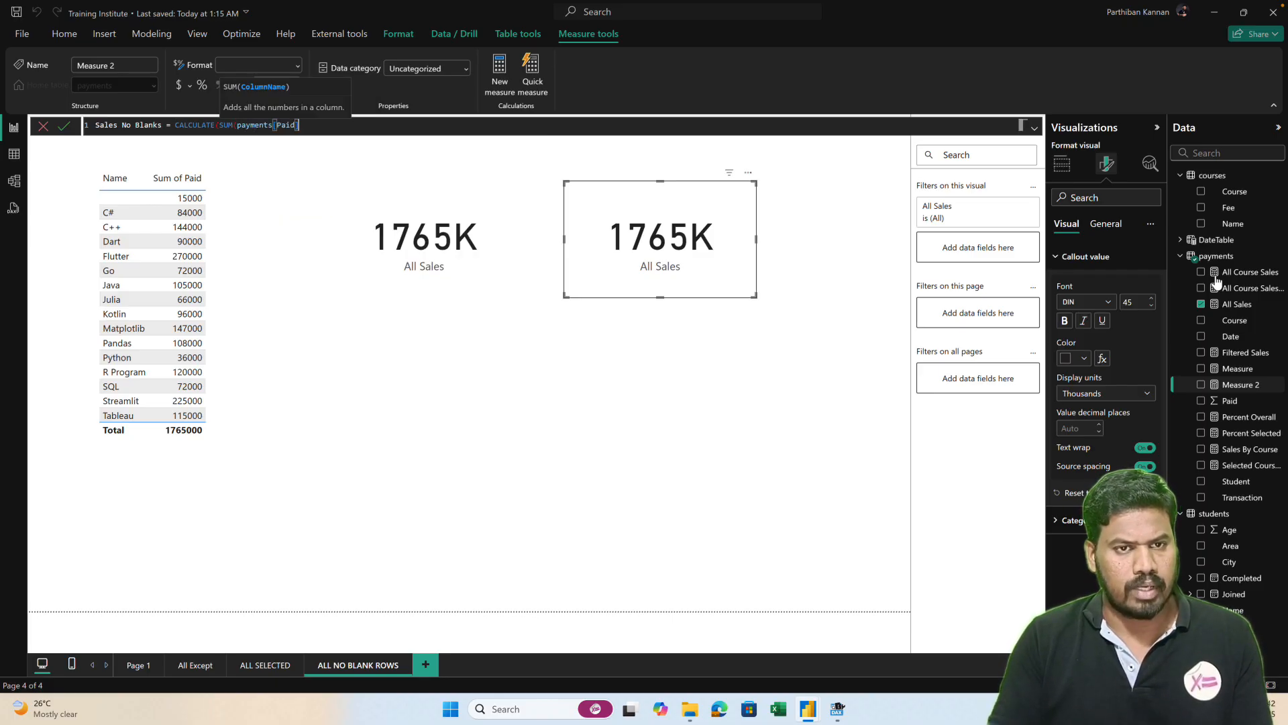
pyautogui.write('), ')
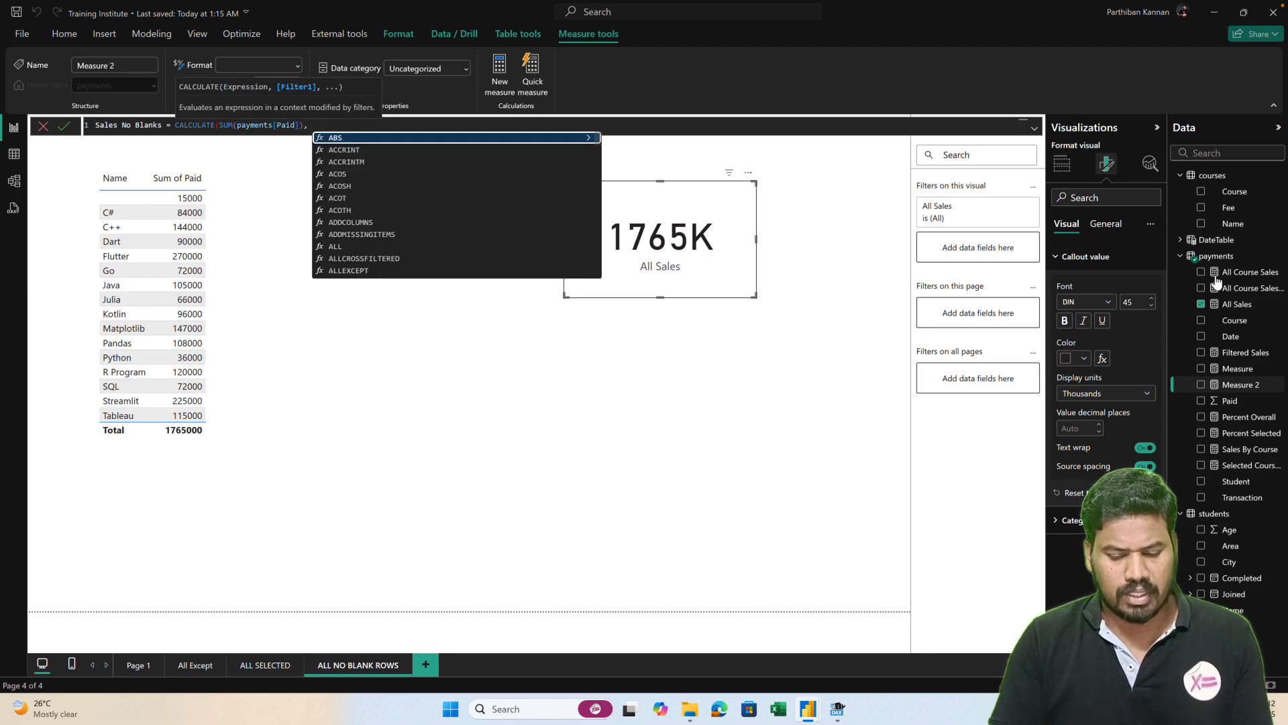
# - Complete the measure with the filter ALLNOBLANKROW(courses[Name]) and show it in the duplicated card instead of All Sales
pyautogui.write('ALLNO')
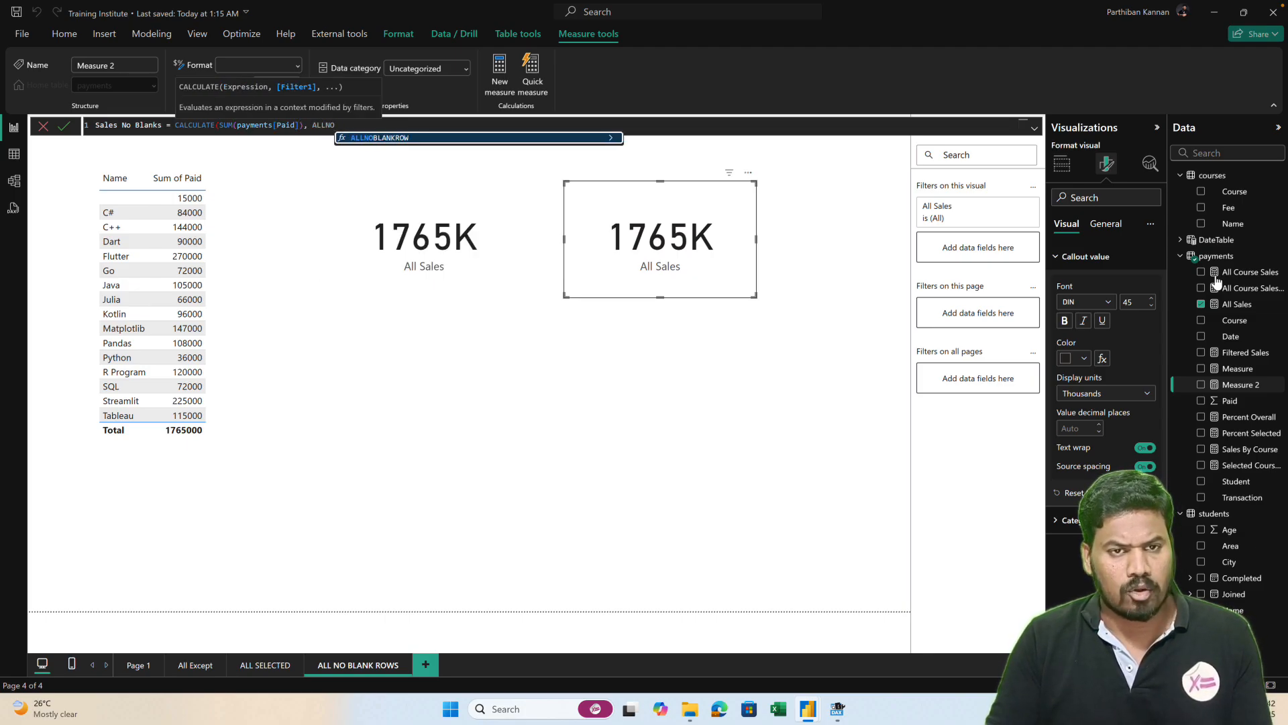
pyautogui.press('Tab')
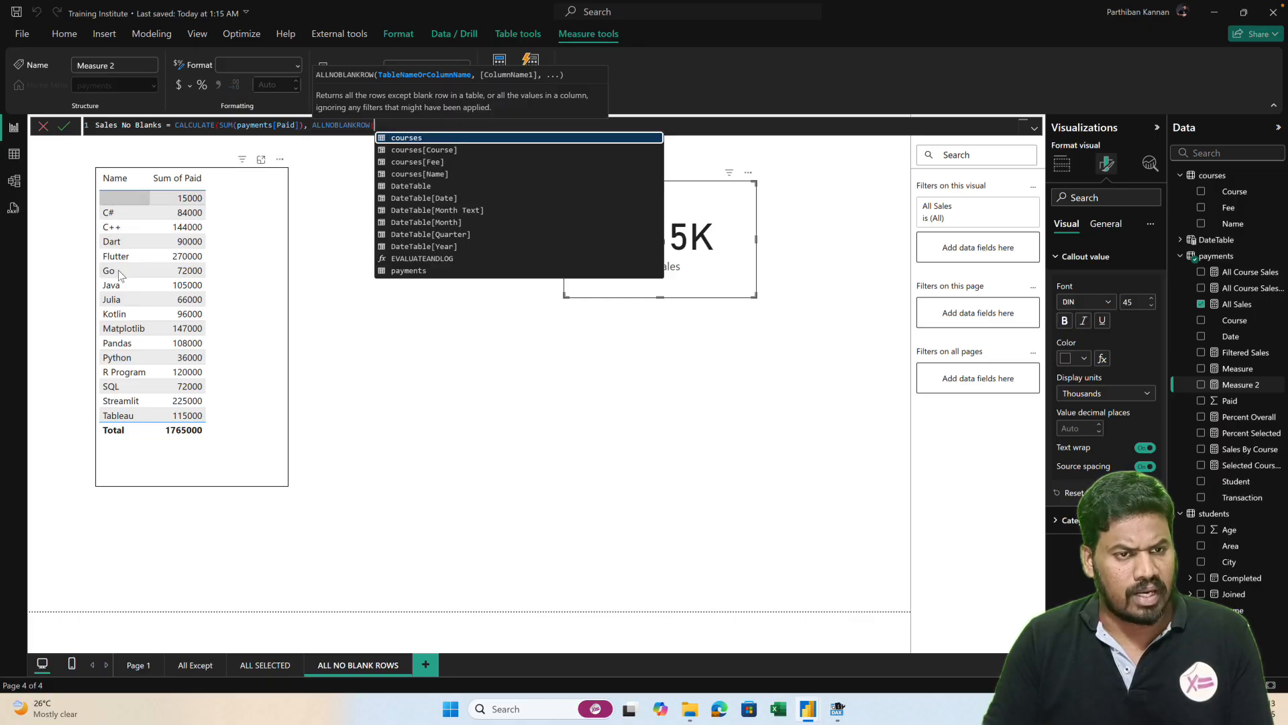
pyautogui.write('cour')
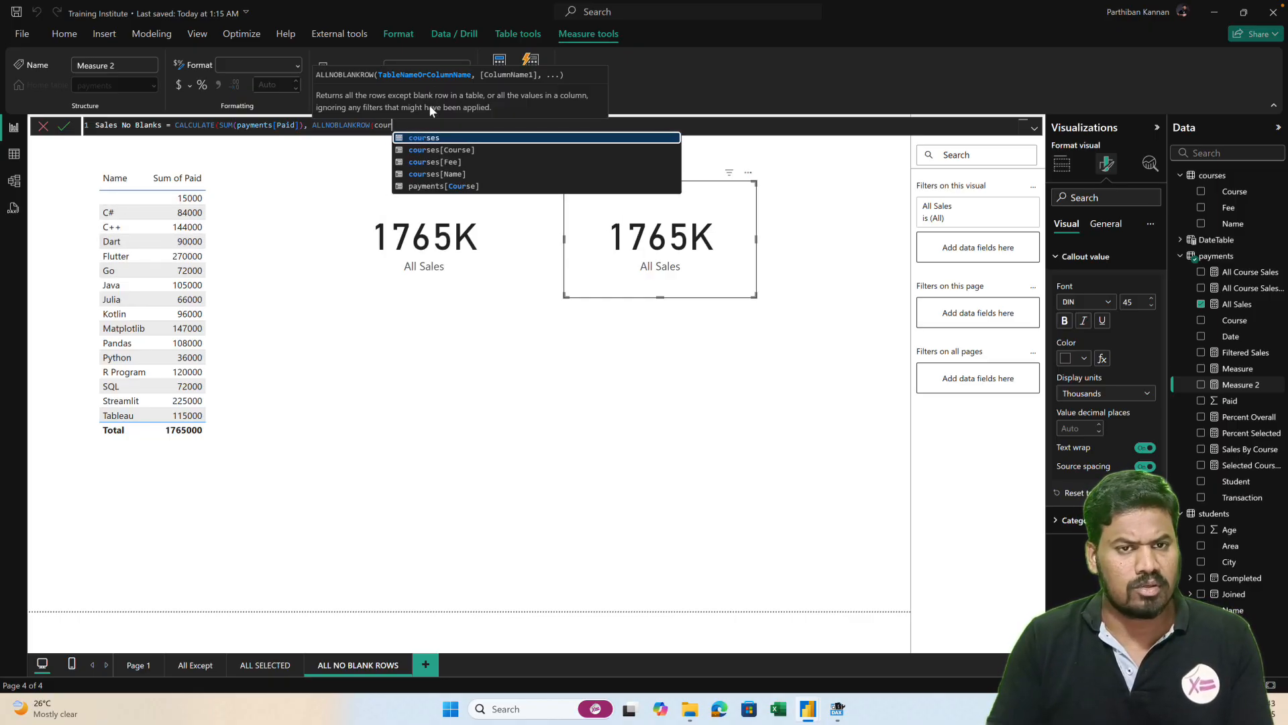
pyautogui.press('Down')
pyautogui.press('Down')
pyautogui.press('Down')
pyautogui.press('Tab')
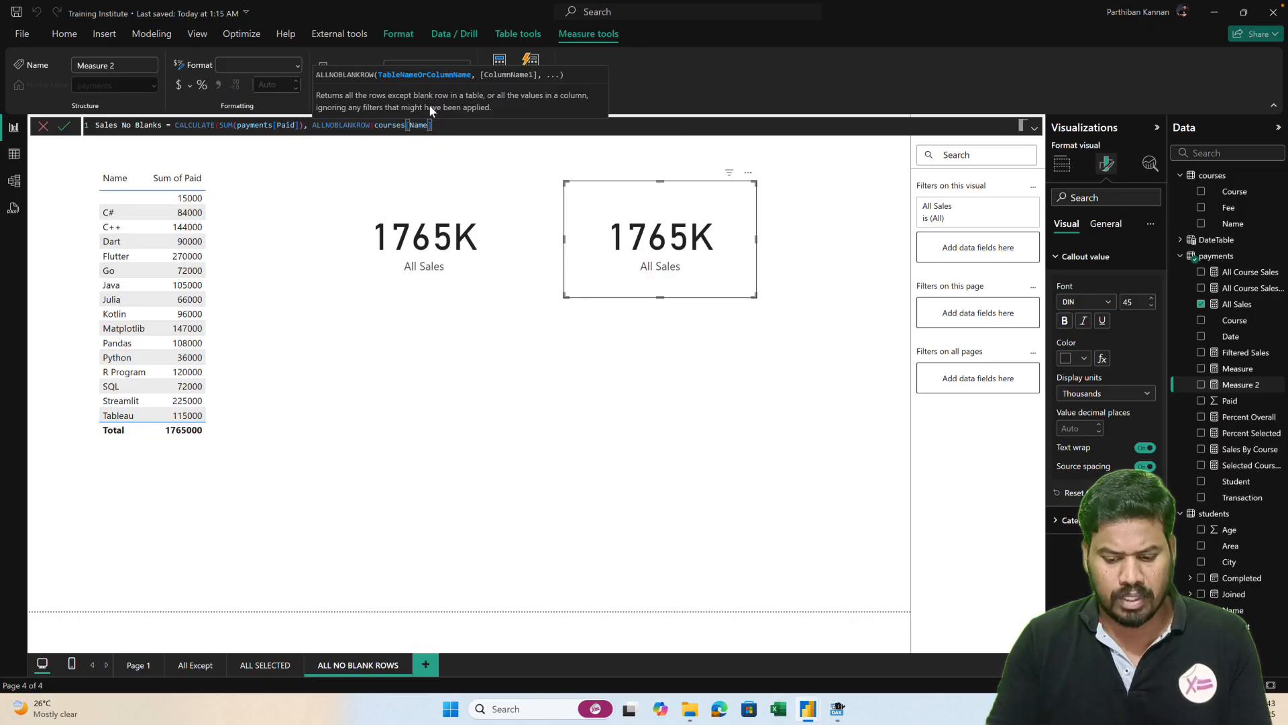
pyautogui.write('))')
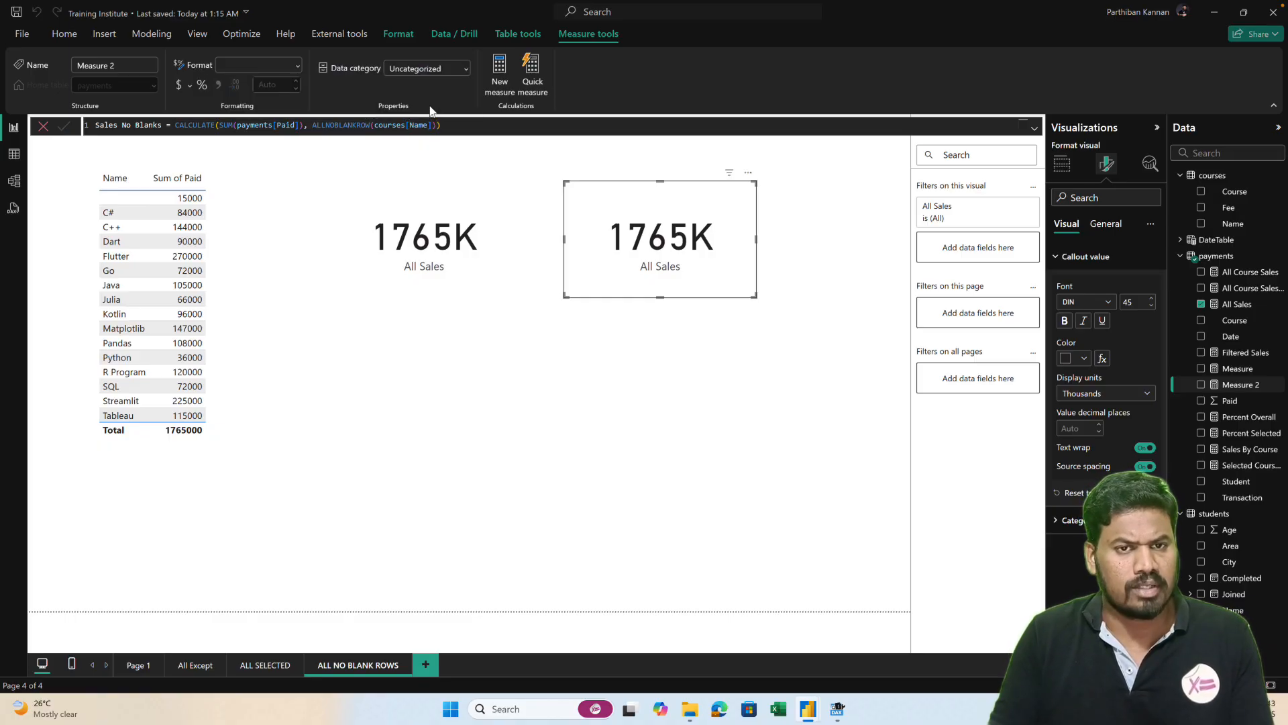
pyautogui.press('Return')
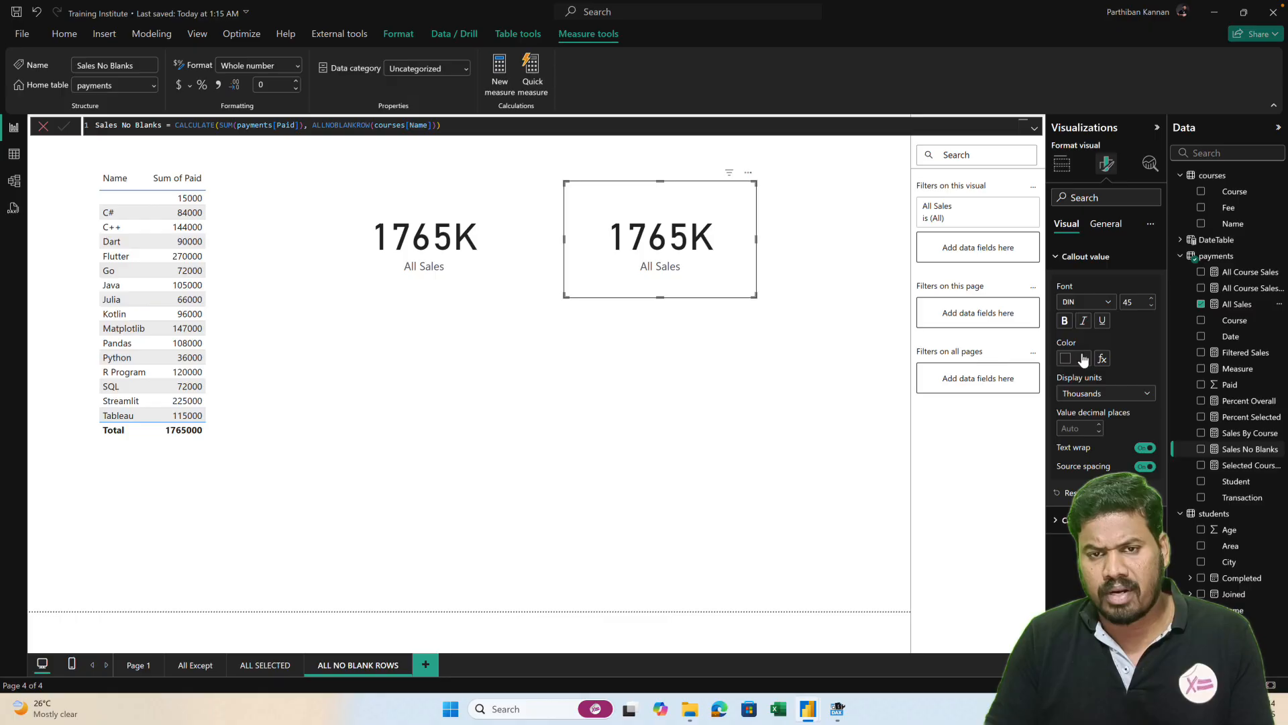
pyautogui.click(1201, 308)
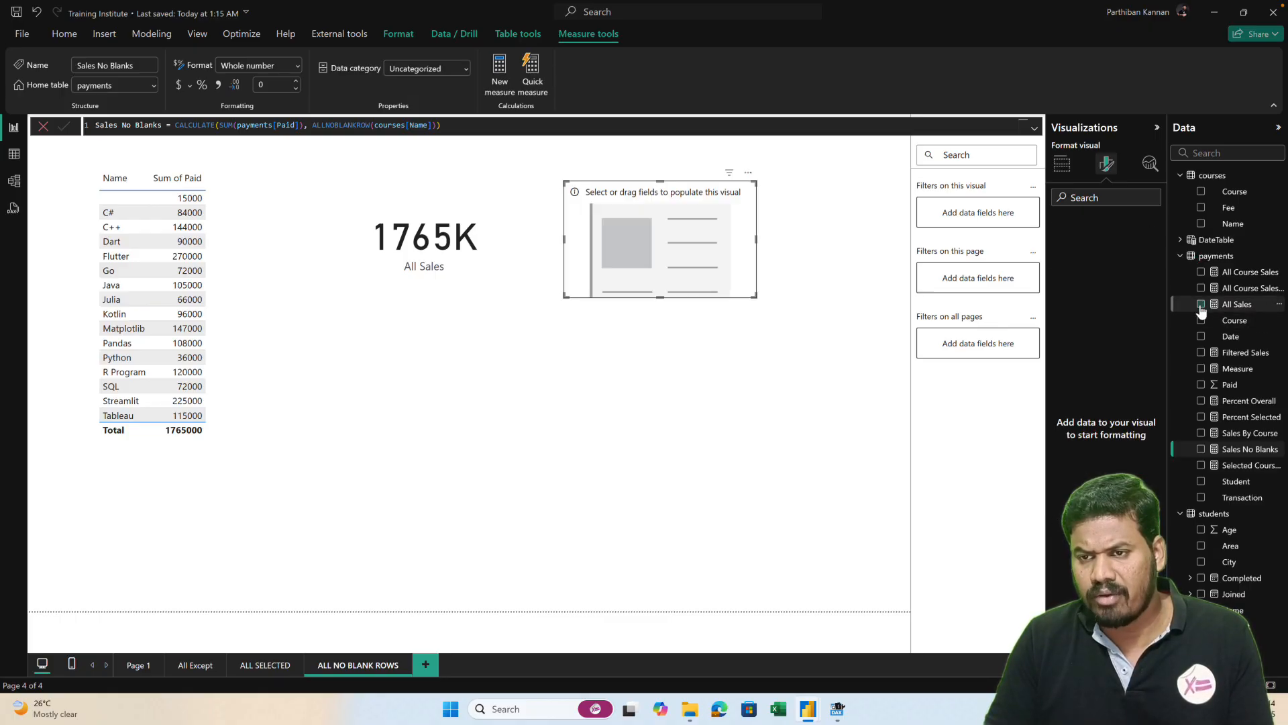
pyautogui.click(1201, 451)
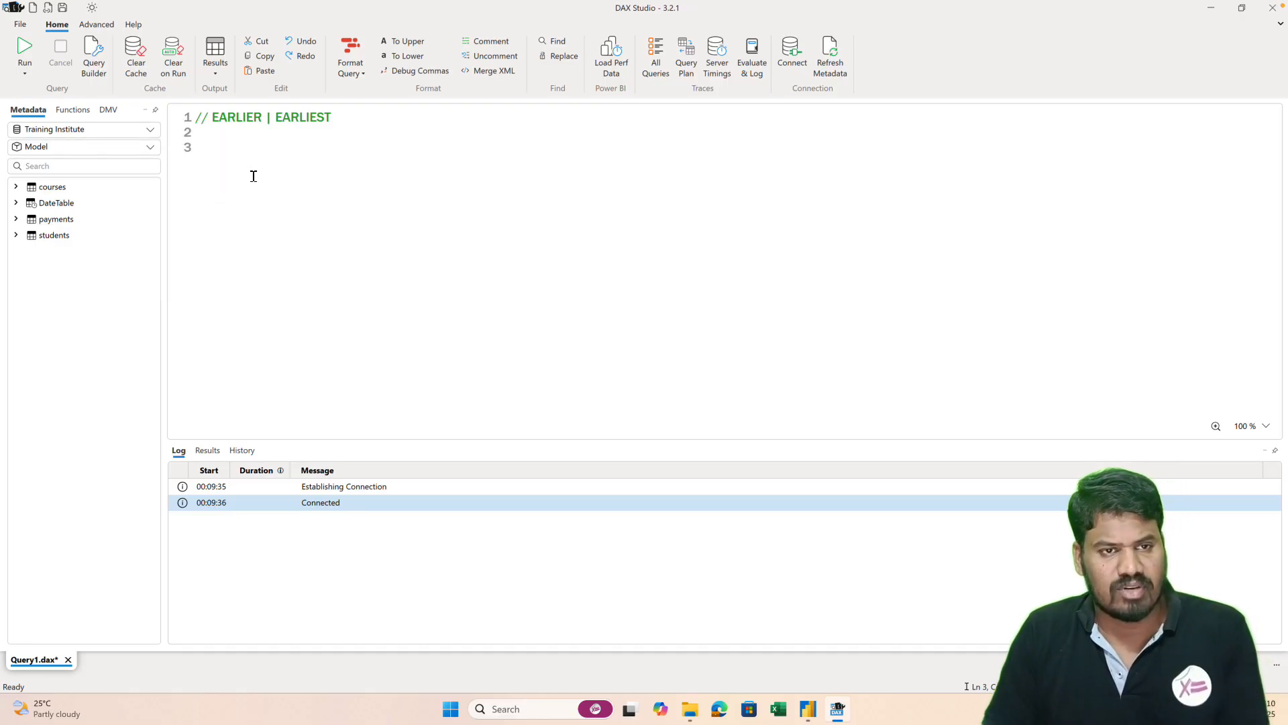
# - In DAX Studio, write the query EVALUATE payments below the EARLIER | EARLIEST comment and run it
pyautogui.write('EVAL')
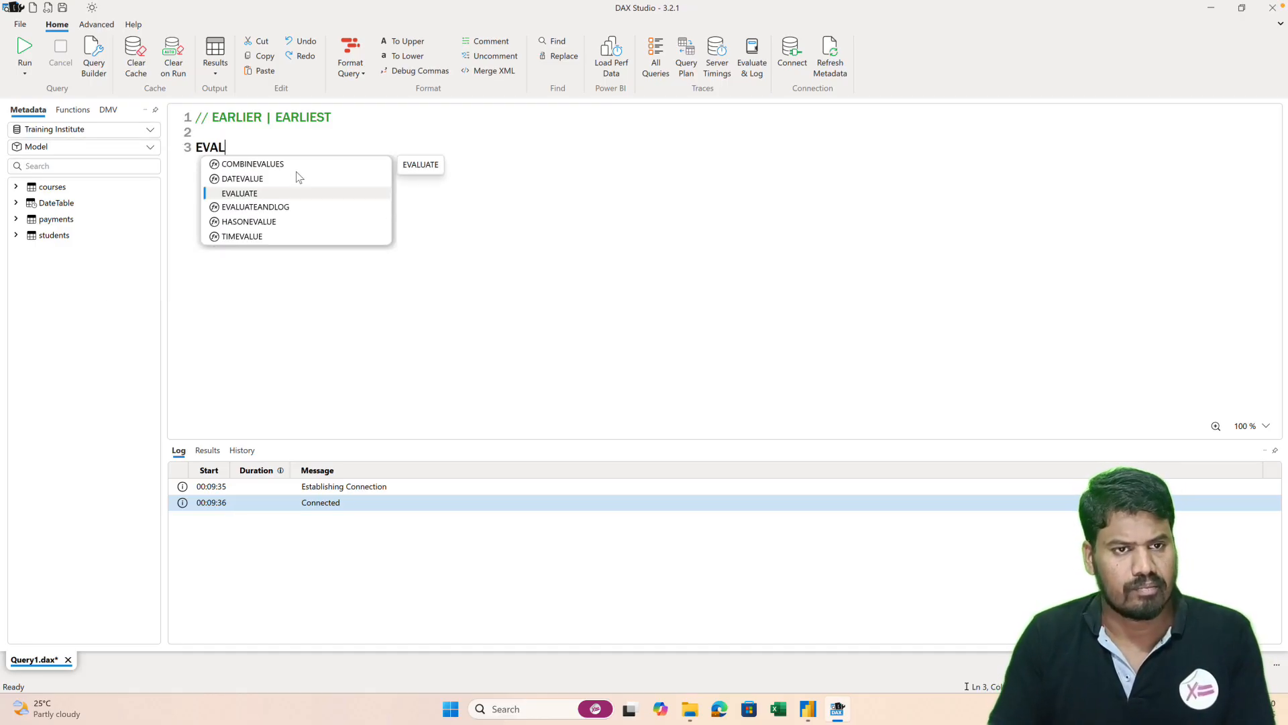
pyautogui.press('Return')
pyautogui.write('pay')
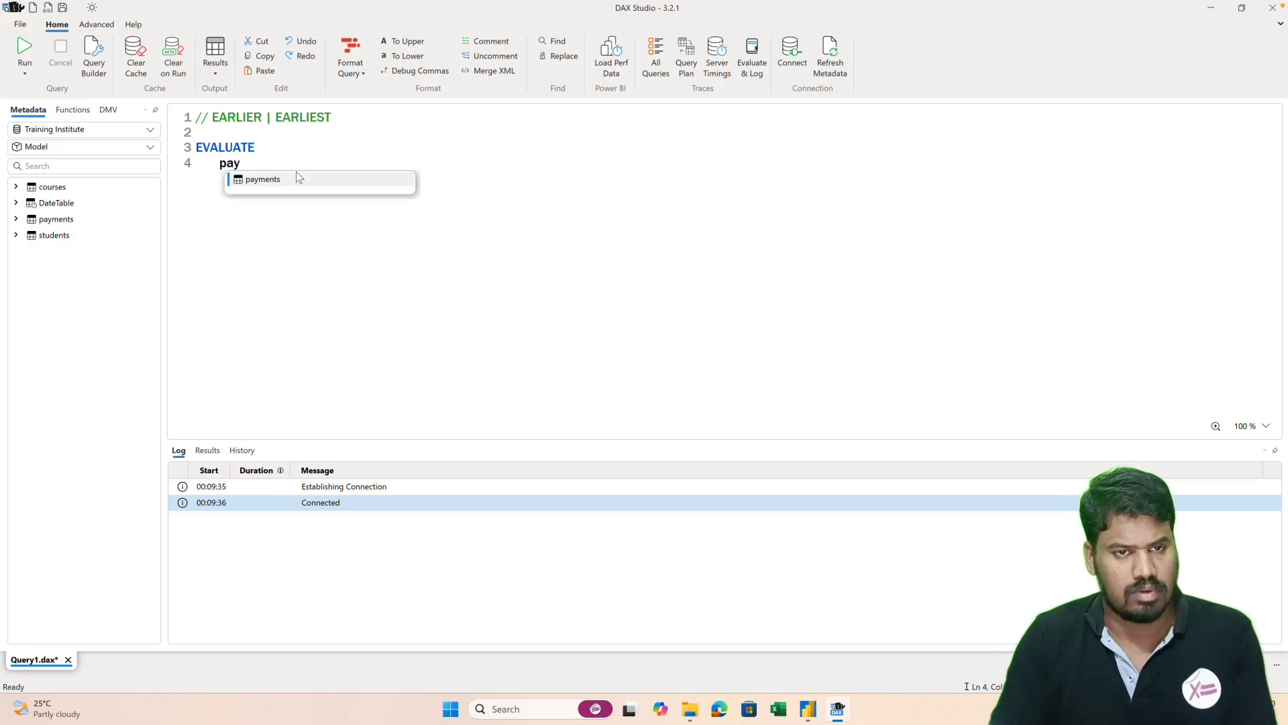
pyautogui.press('Tab')
pyautogui.press('F5')
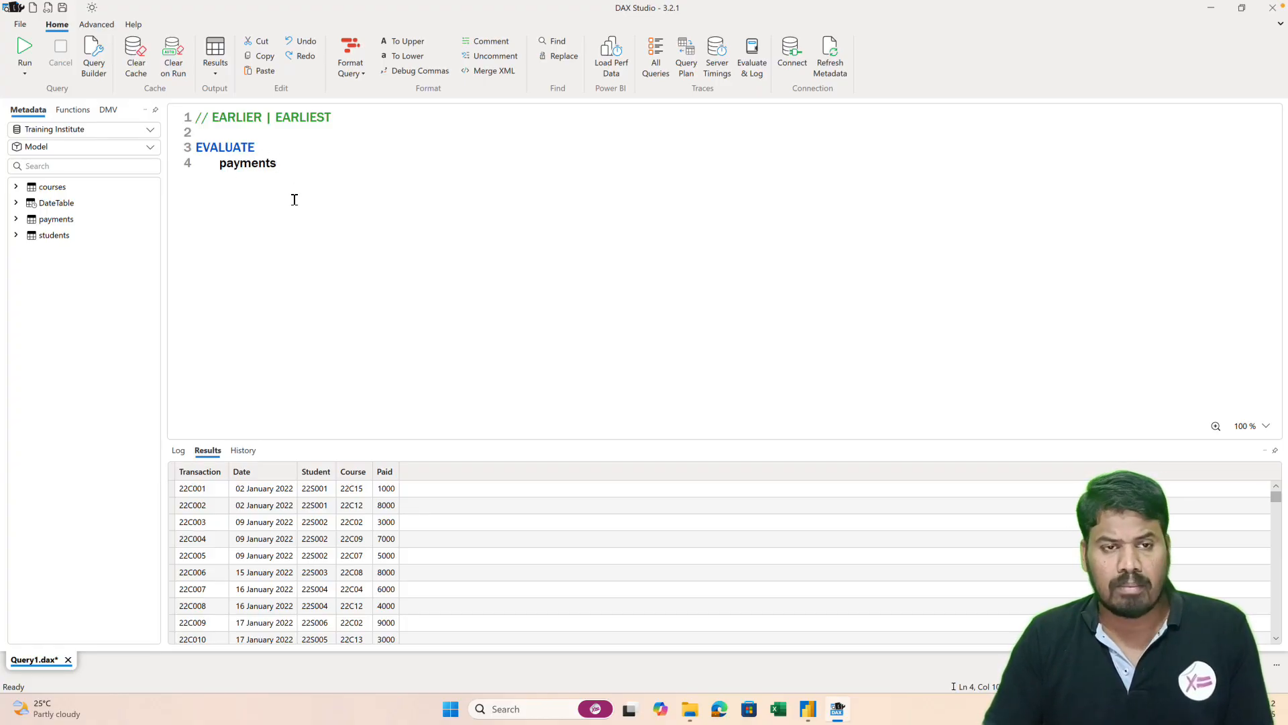
# - Replace the payments table reference after EVALUATE with an opened SUMMARIZE( call and start an indented argument line
pyautogui.moveTo(219, 164); pyautogui.dragTo(300, 166)
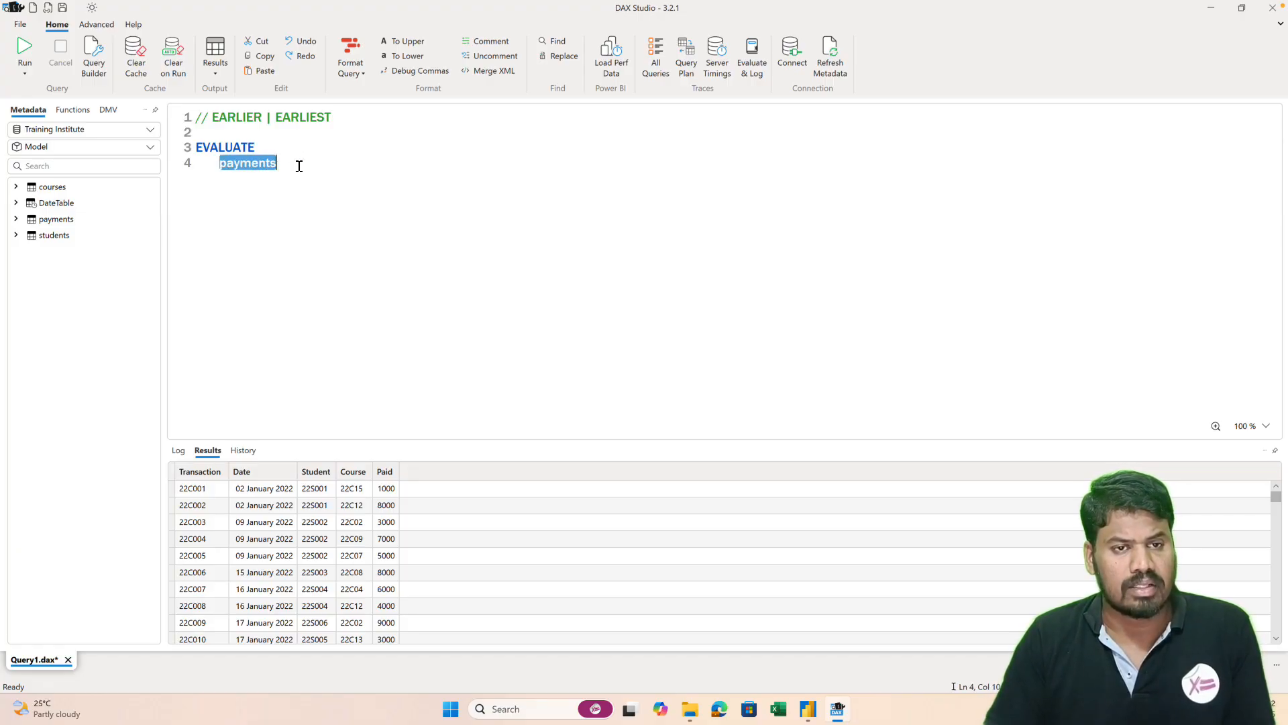
pyautogui.press('BackSpace')
pyautogui.write('SUM')
pyautogui.press('Escape')
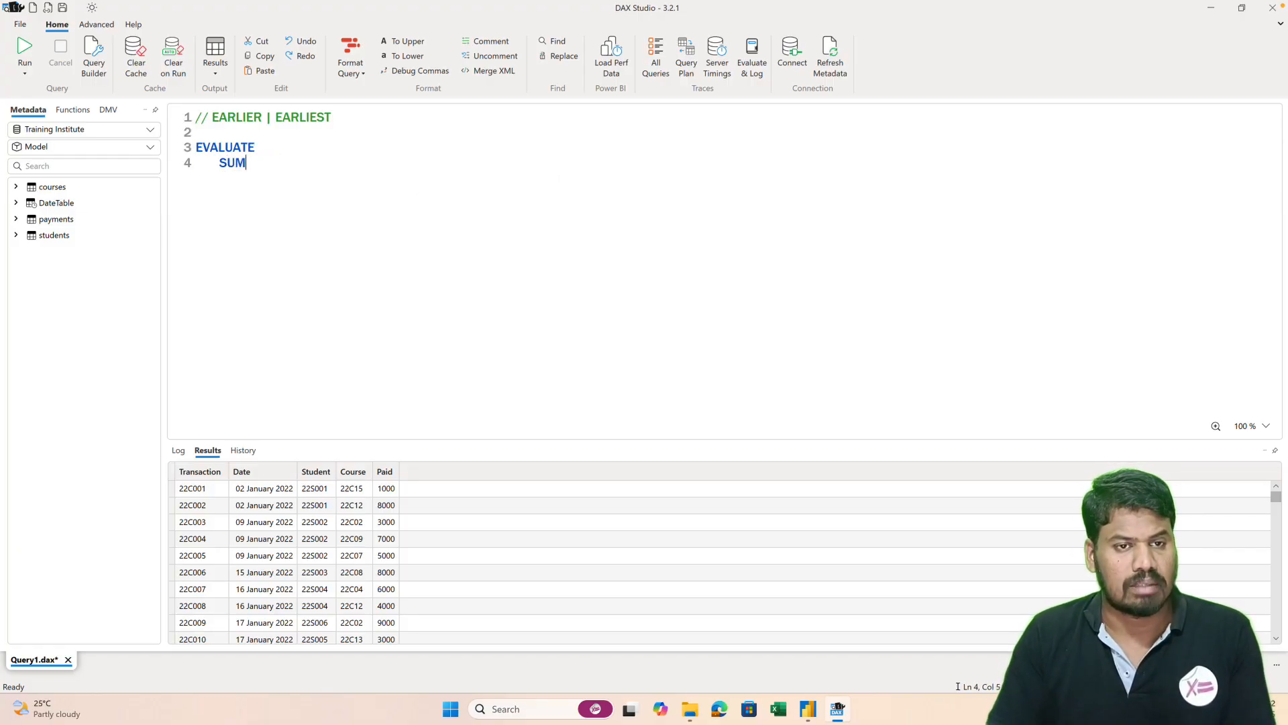
pyautogui.write('MARIZE(')
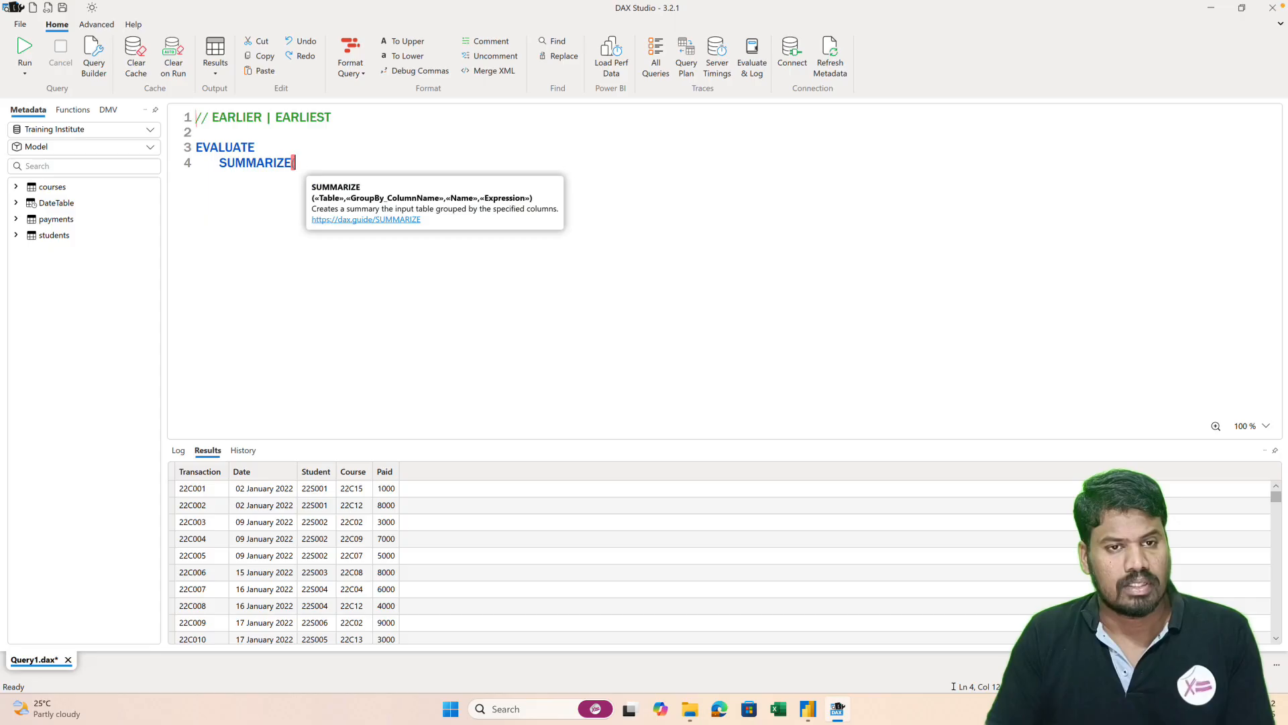
pyautogui.press('Return')
pyautogui.press('Tab')
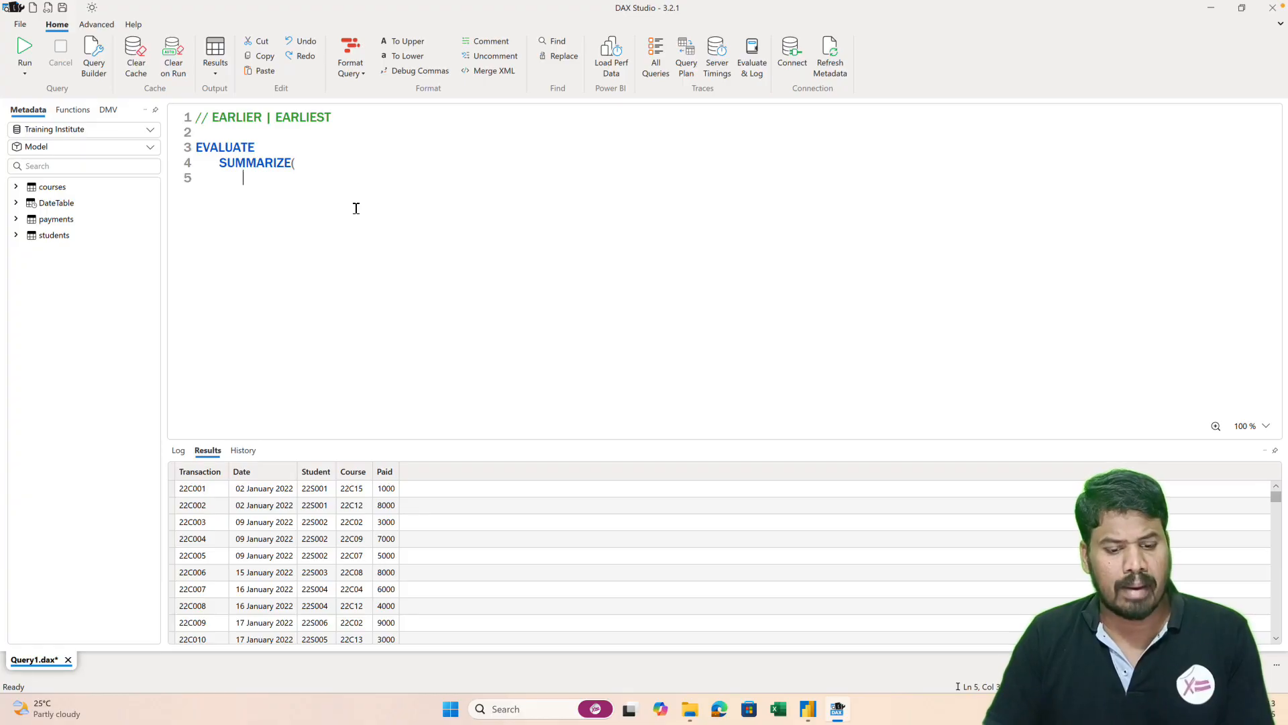
# - Enter DateTable as the SUMMARIZE table and [Date] as its grouping column, each on its own line
pyautogui.write('D')
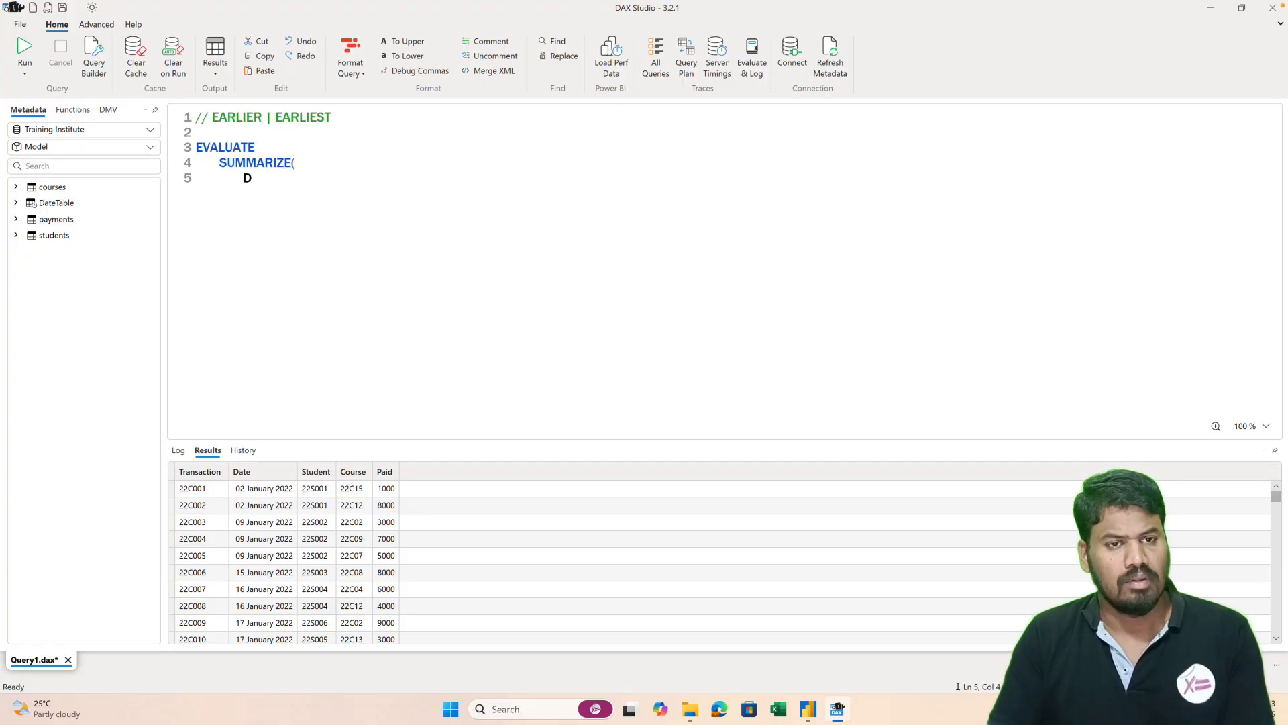
pyautogui.write('ateT')
pyautogui.press('Tab')
pyautogui.write(',')
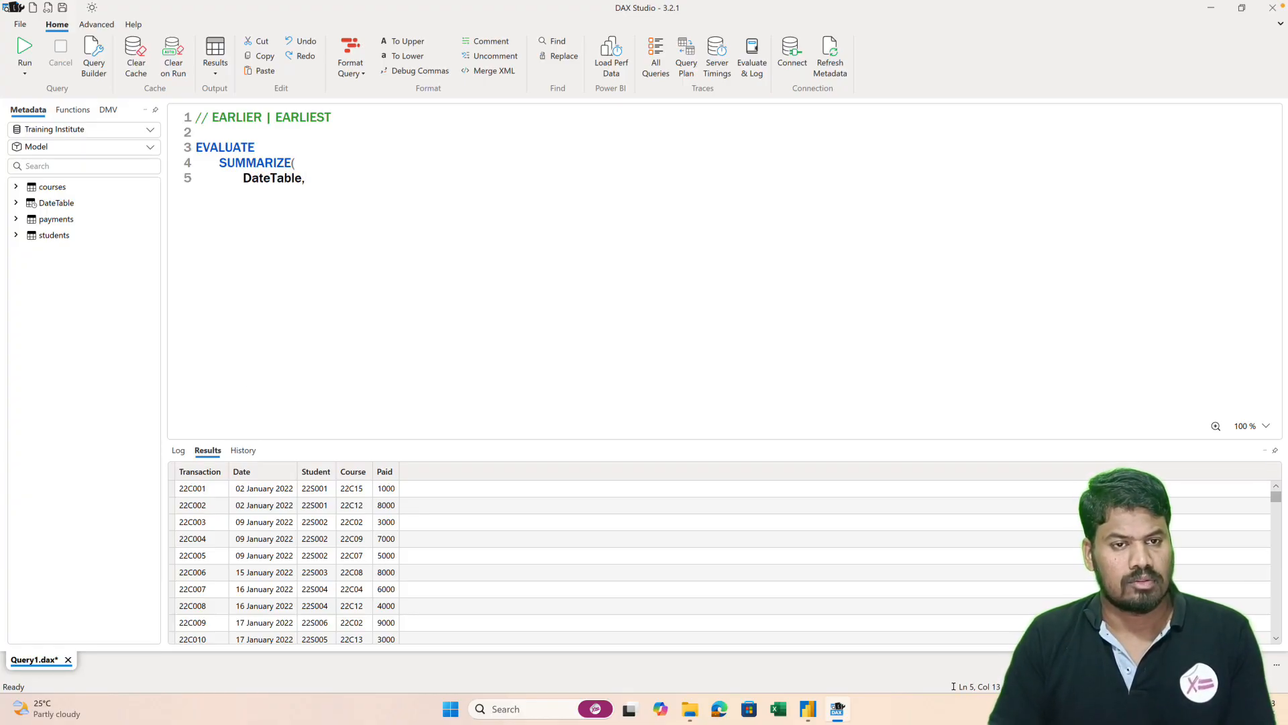
pyautogui.press('Return')
pyautogui.write('[Date')
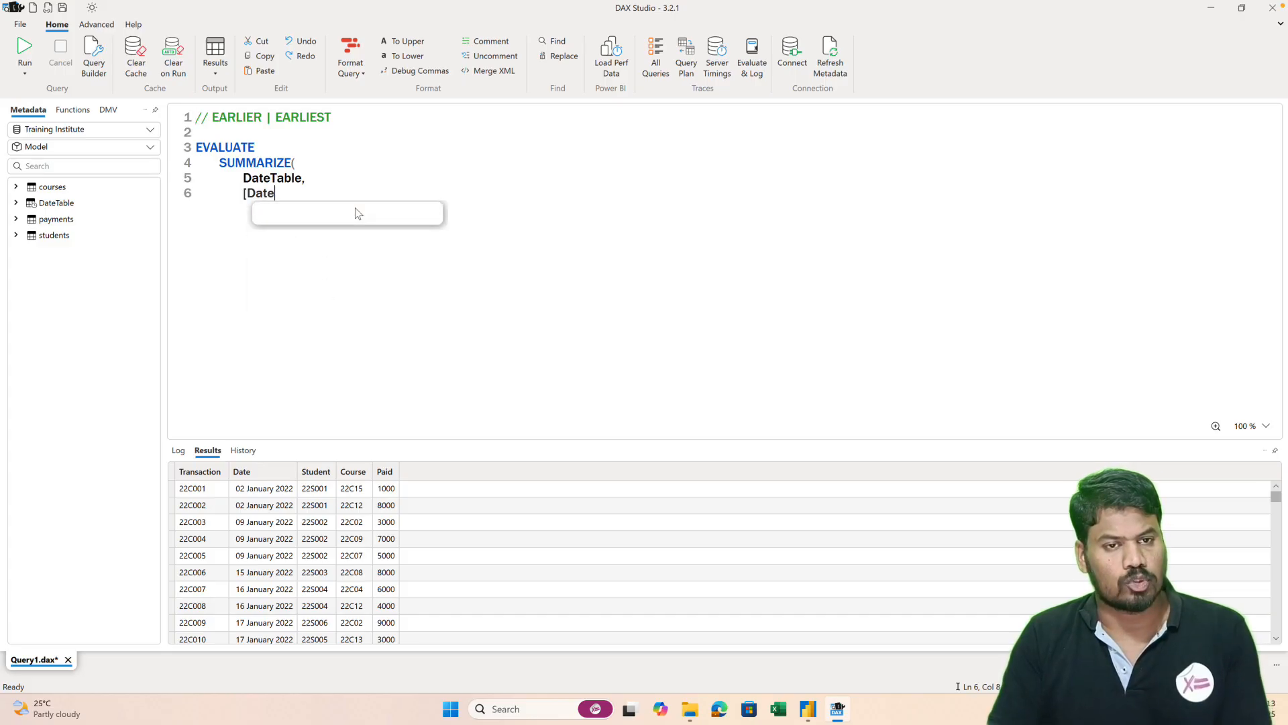
pyautogui.write('],')
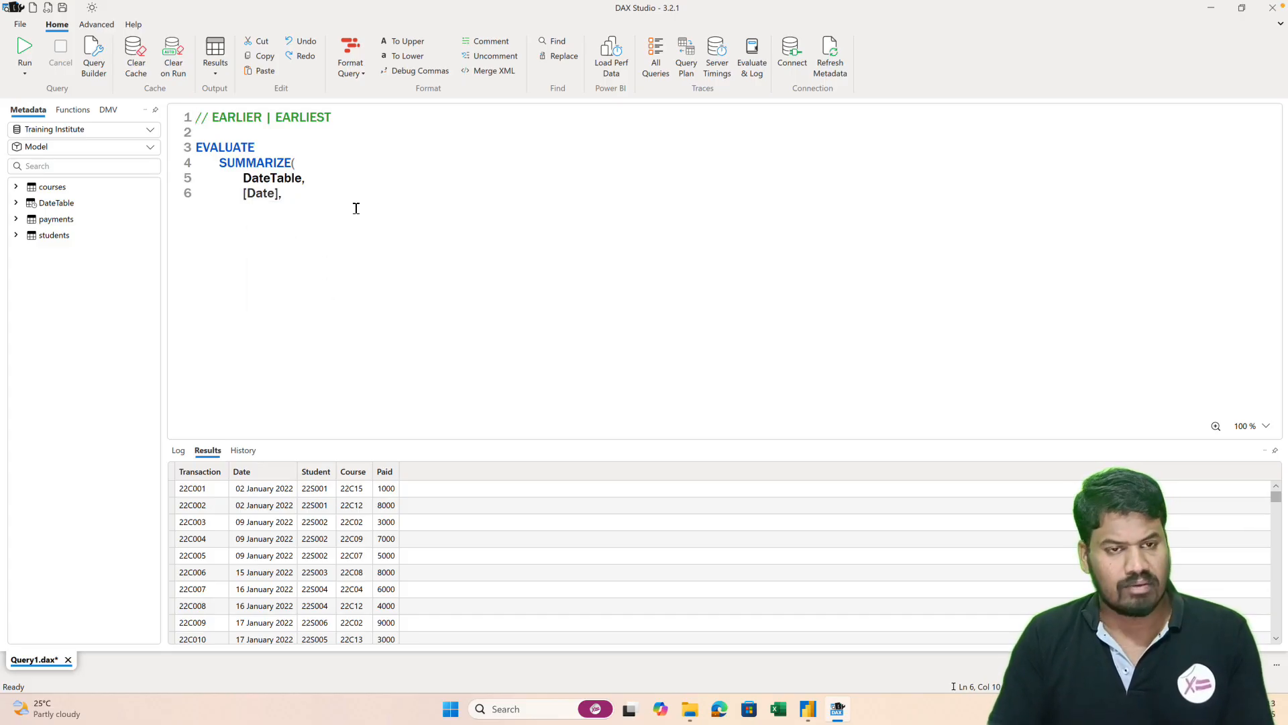
# - Add the column "Total Sales" as SUM(payments[Paid]), close the SUMMARIZE call and run the query
pyautogui.press('Return')
pyautogui.write('"Tot')
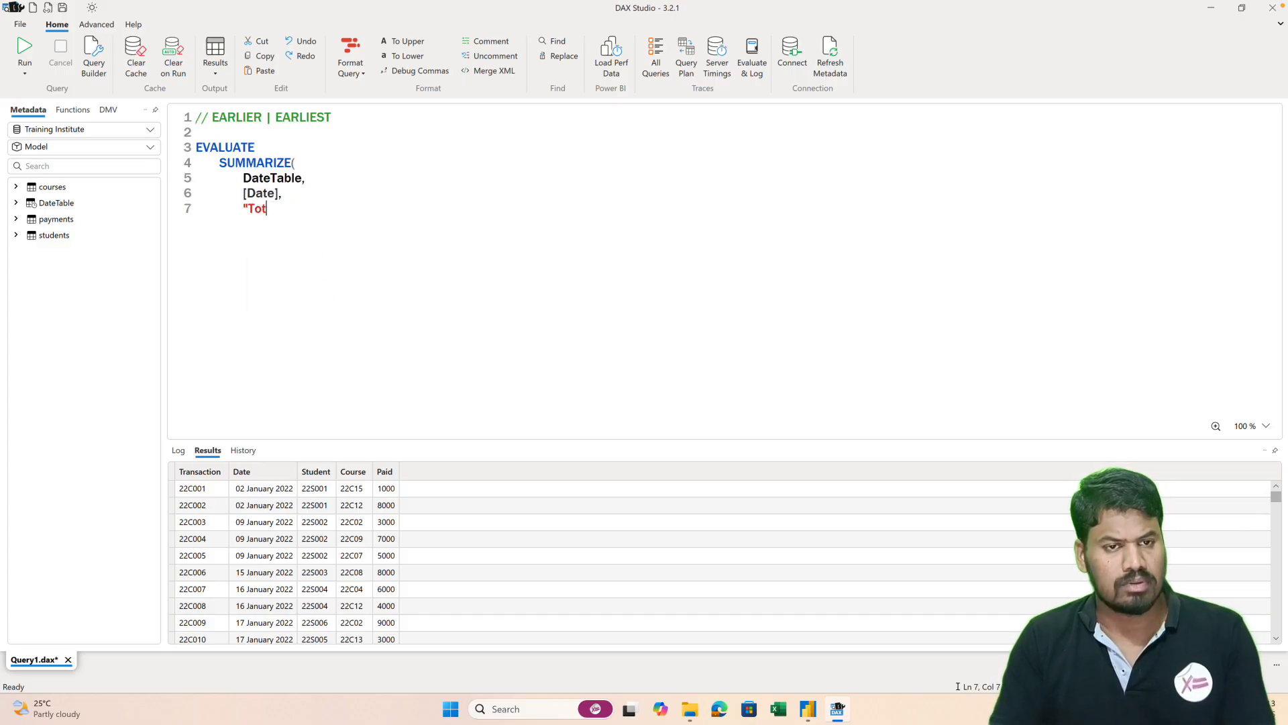
pyautogui.write('al Sales"')
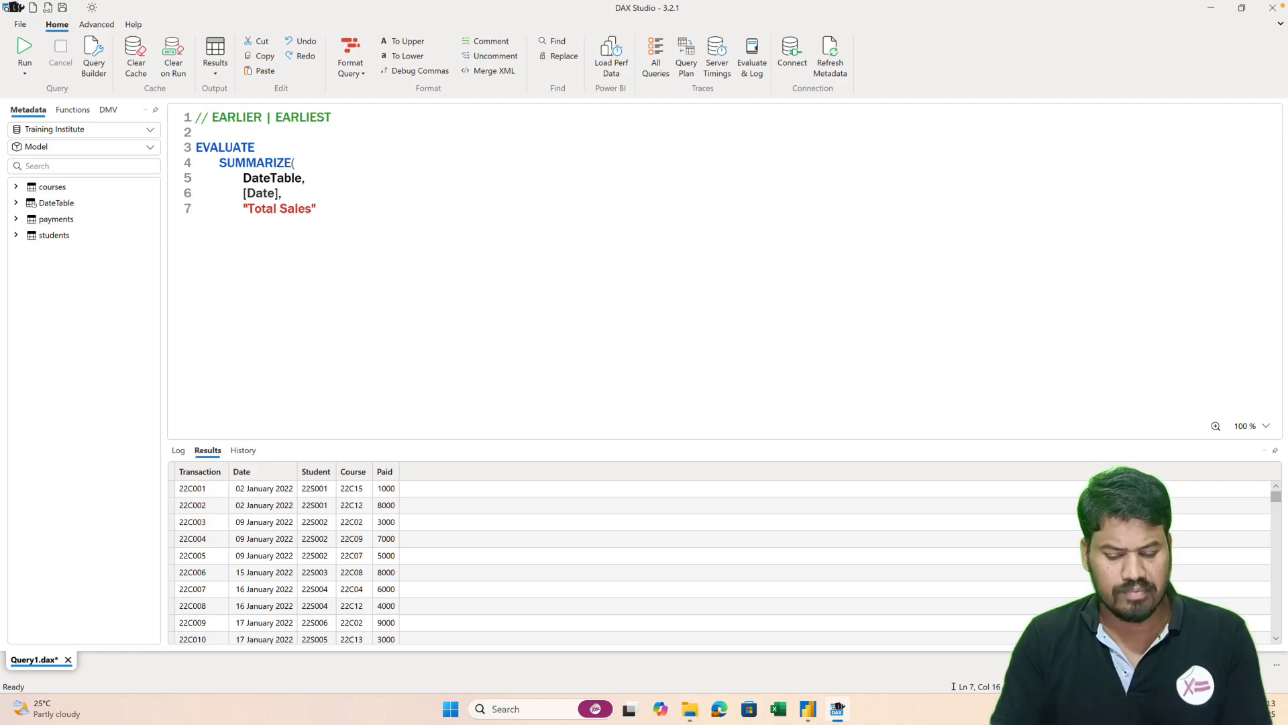
pyautogui.write(', SUM')
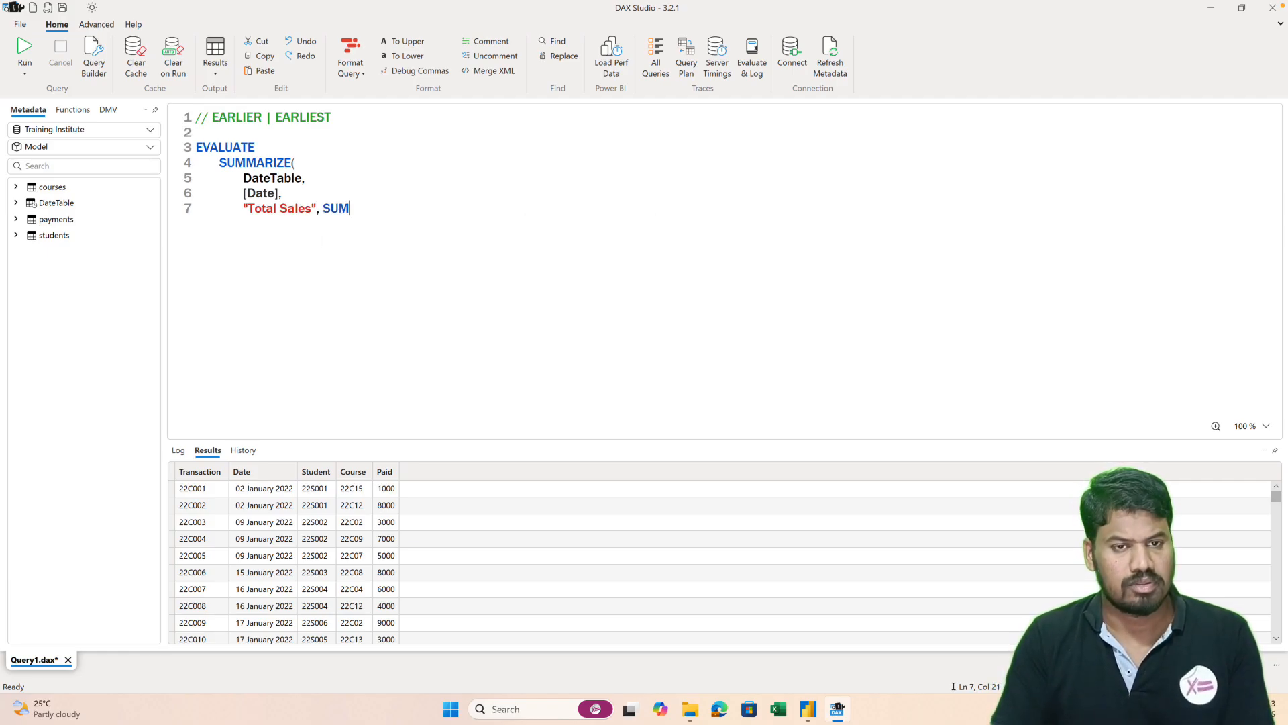
pyautogui.write('(pa')
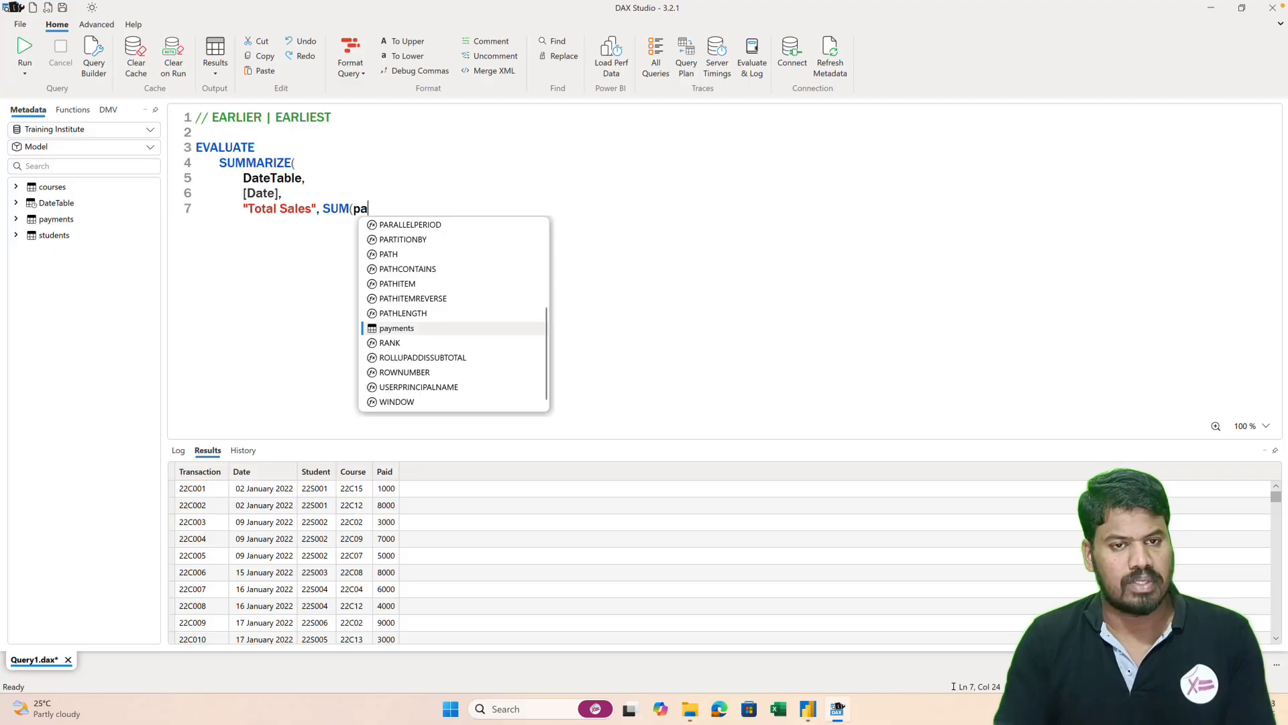
pyautogui.write('yments[P')
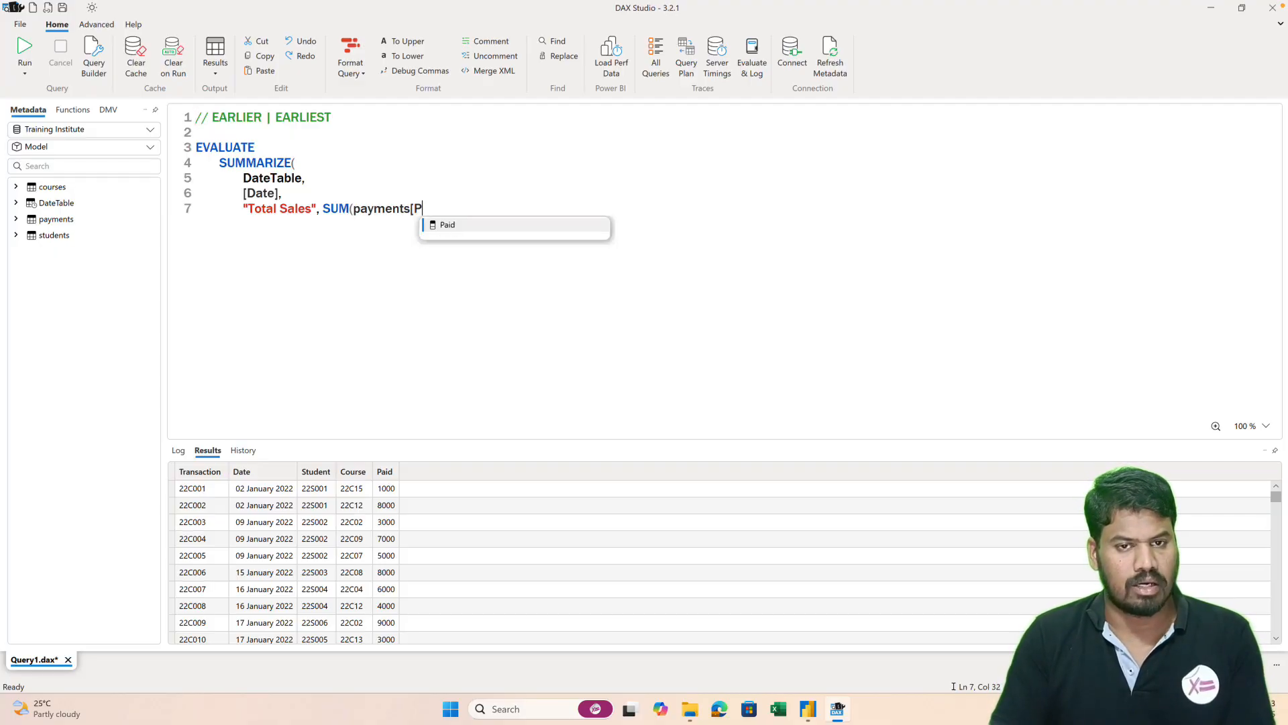
pyautogui.write('aid])')
pyautogui.press('Return')
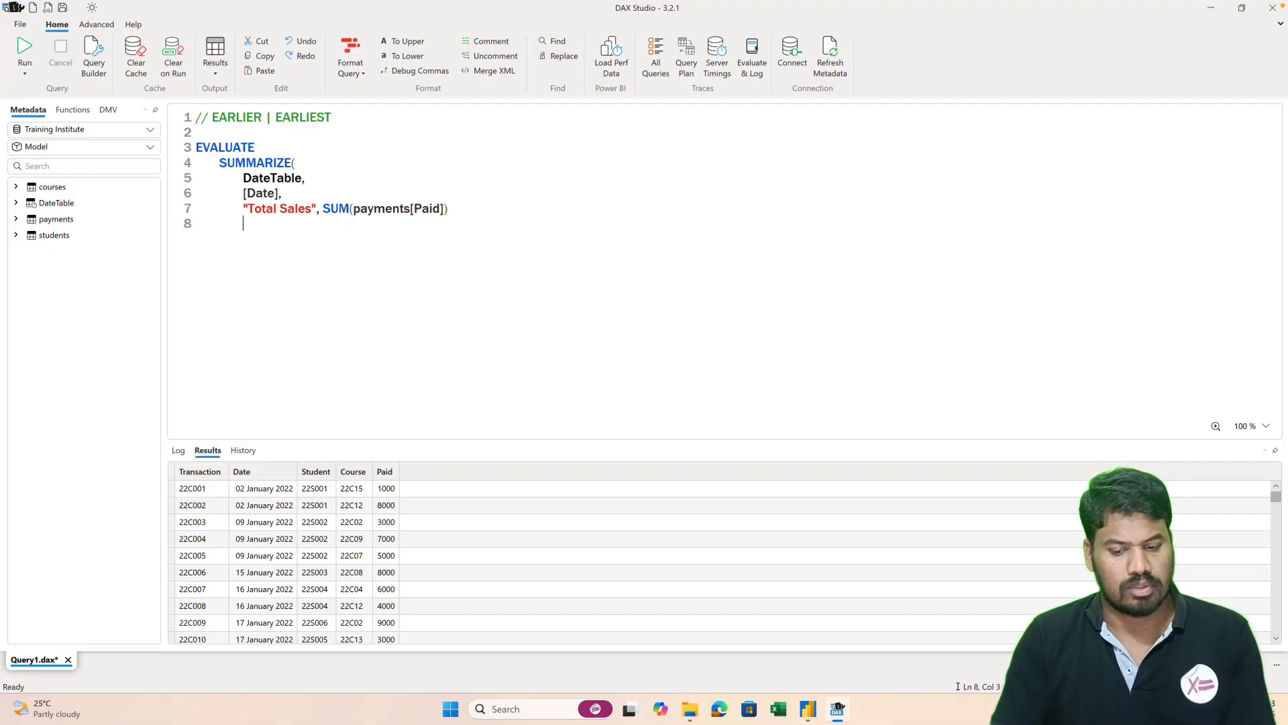
pyautogui.write(')')
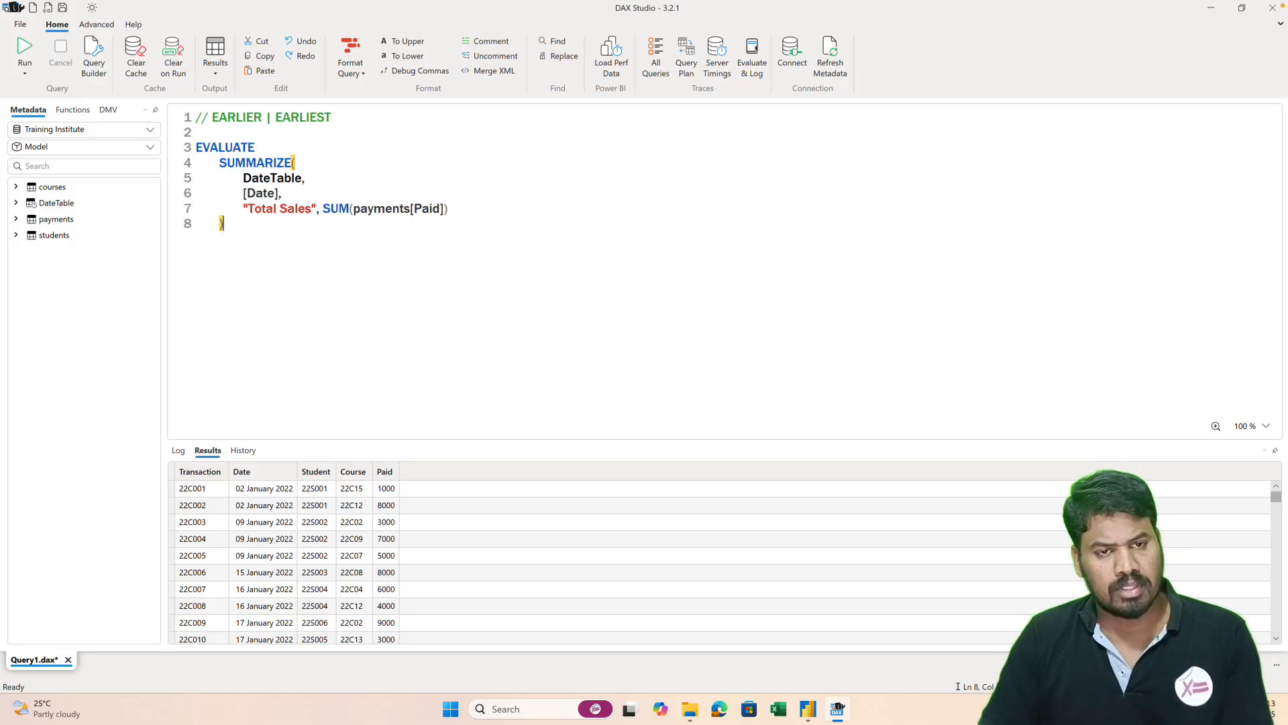
pyautogui.press('F5')
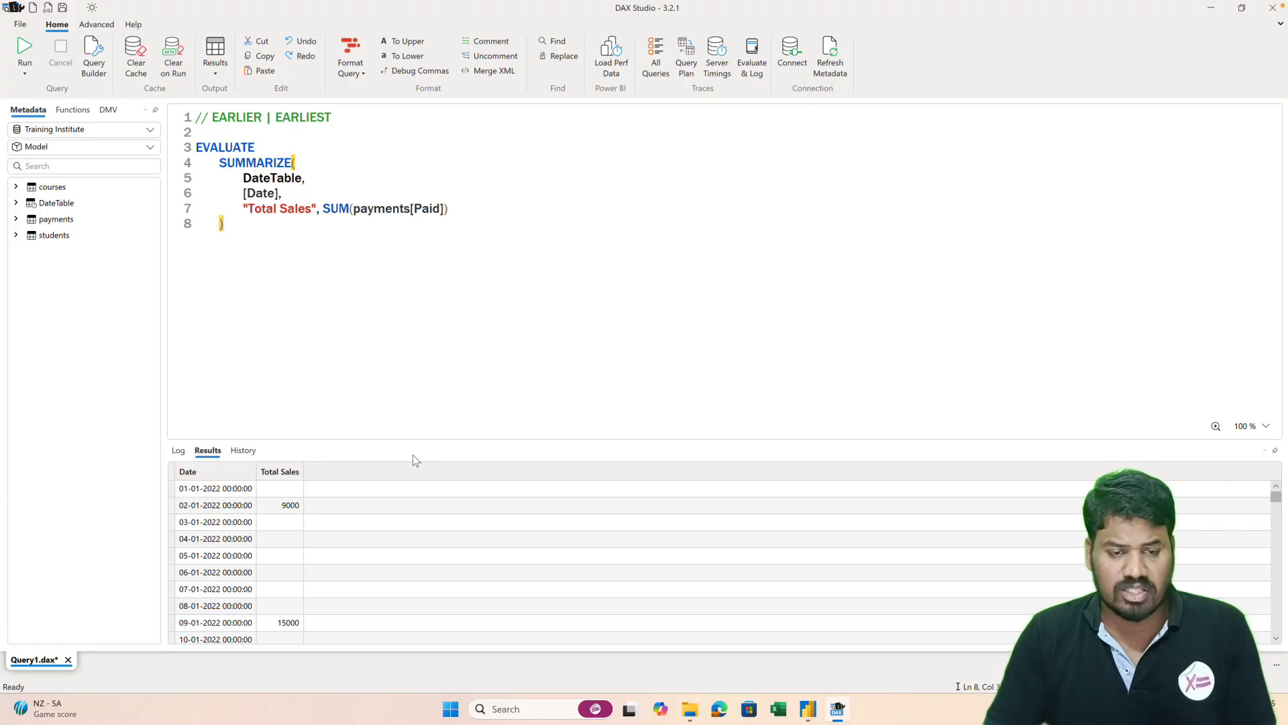
# - Below the Total Sales line, add another SUMMARIZE column named "Previous Sales", leaving its expression empty
pyautogui.click(462, 207)
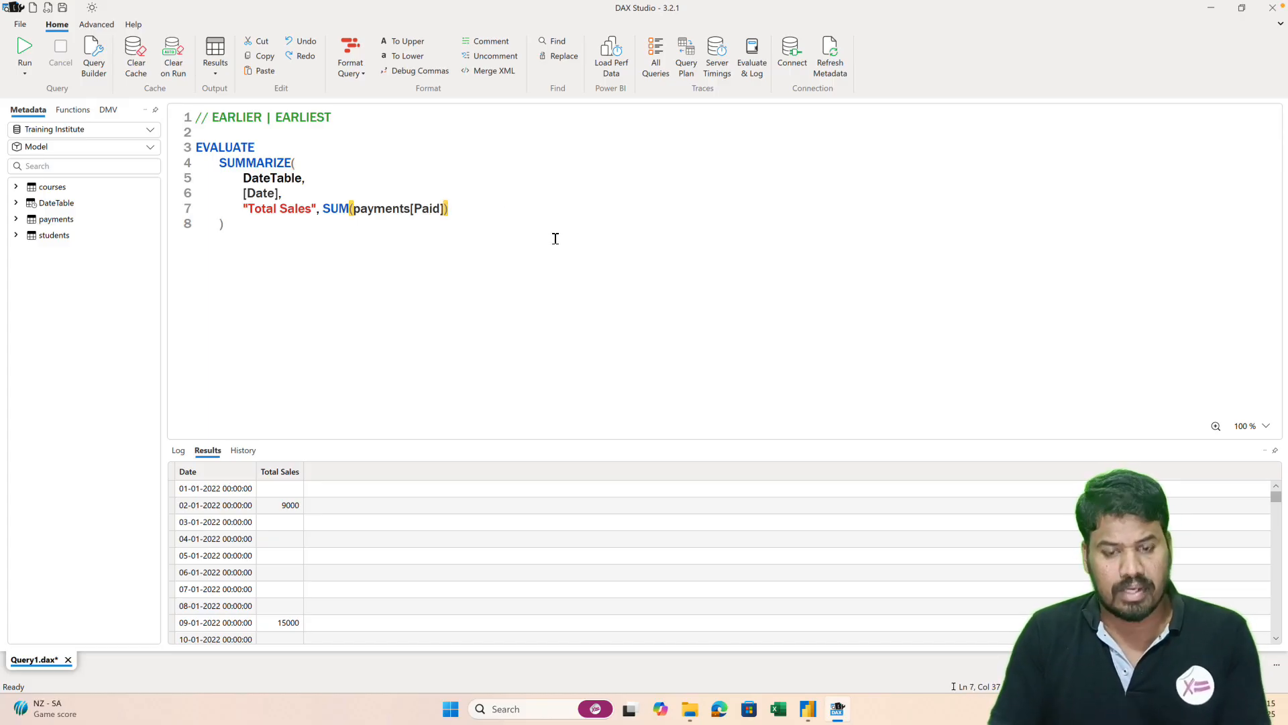
pyautogui.write(',')
pyautogui.press('Return')
pyautogui.write('"')
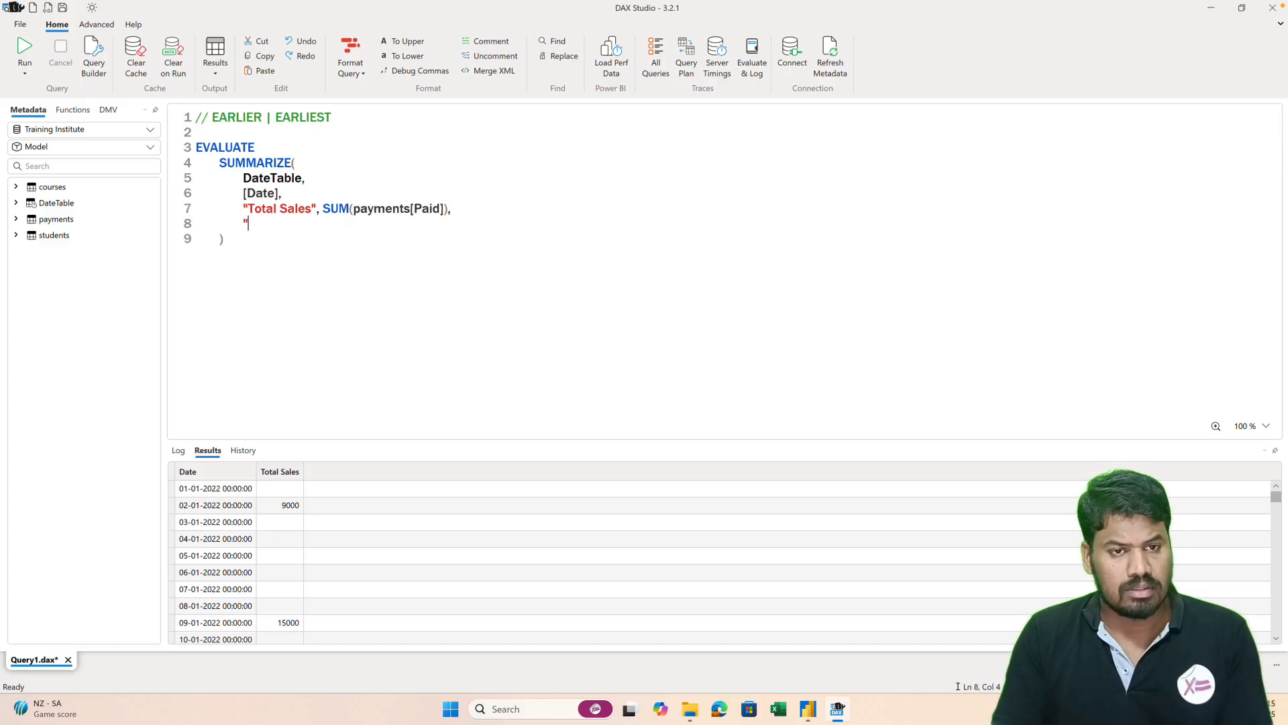
pyautogui.write('Previous ')
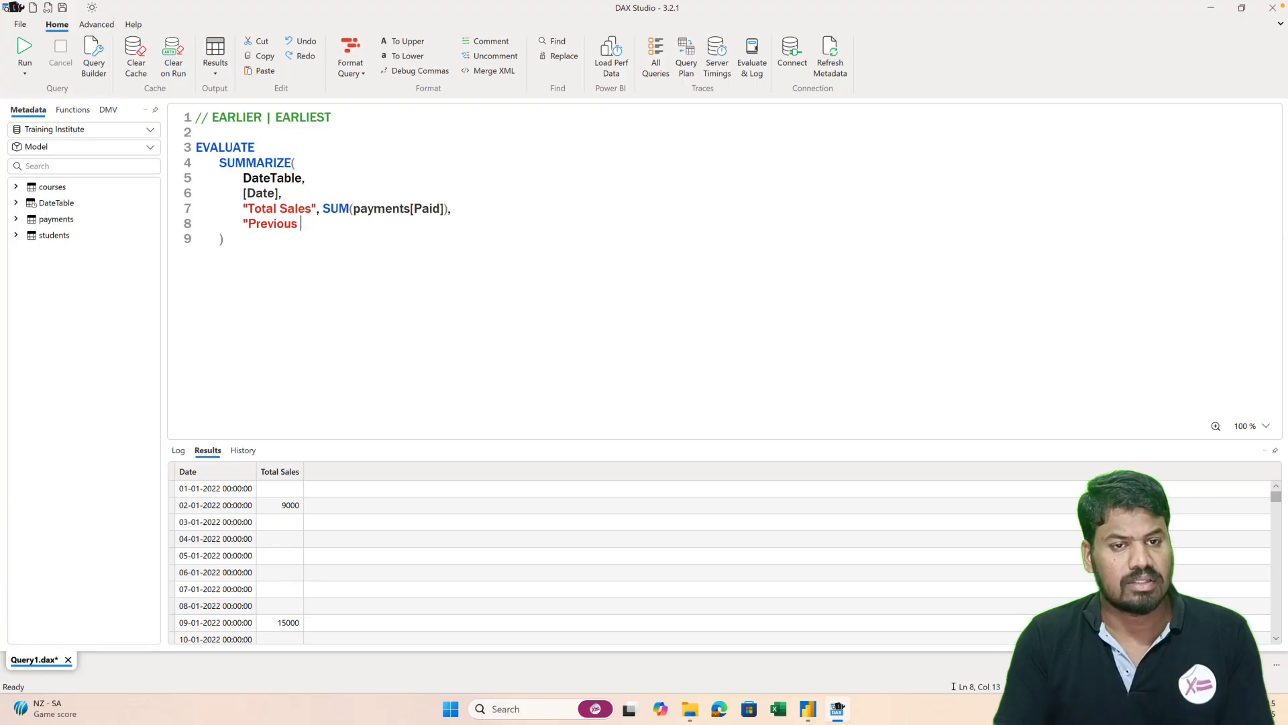
pyautogui.write('Sales",')
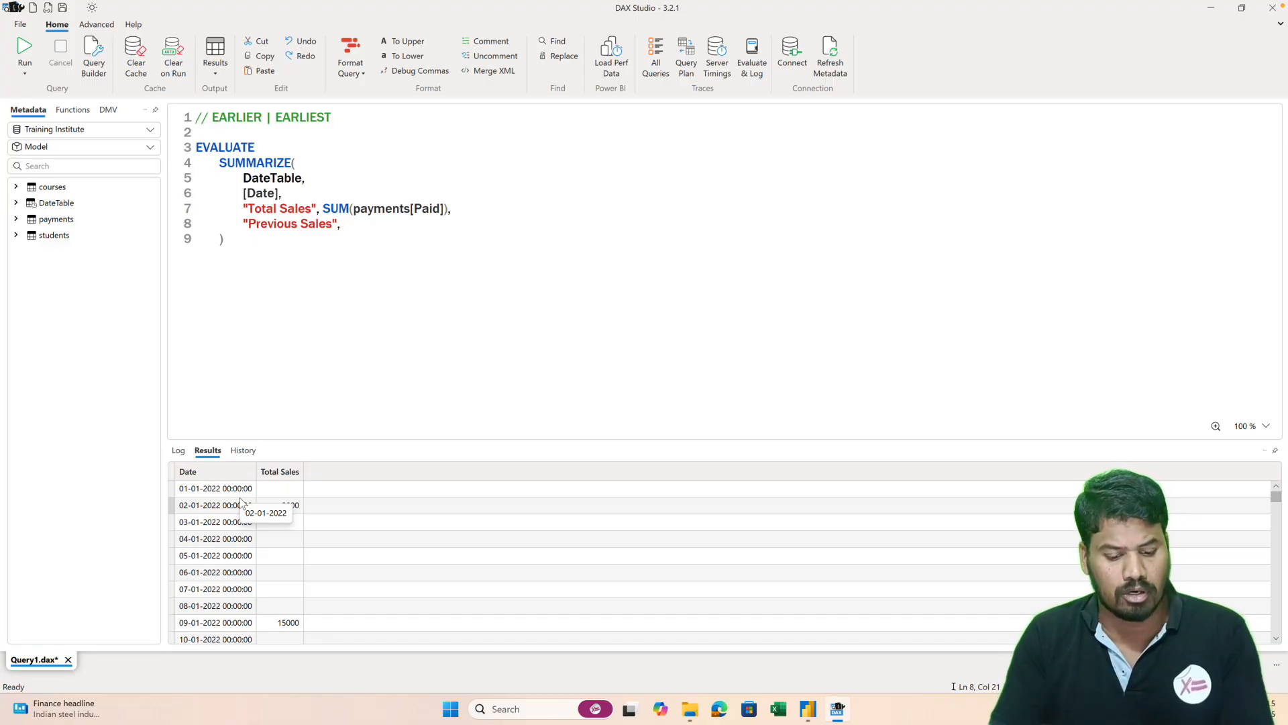
# - Begin the Previous Sales expression with CALCULATE( and, on an indented line, SUM(payments[Paid]), leaving the filter argument open
pyautogui.write('CAL')
pyautogui.press('Tab')
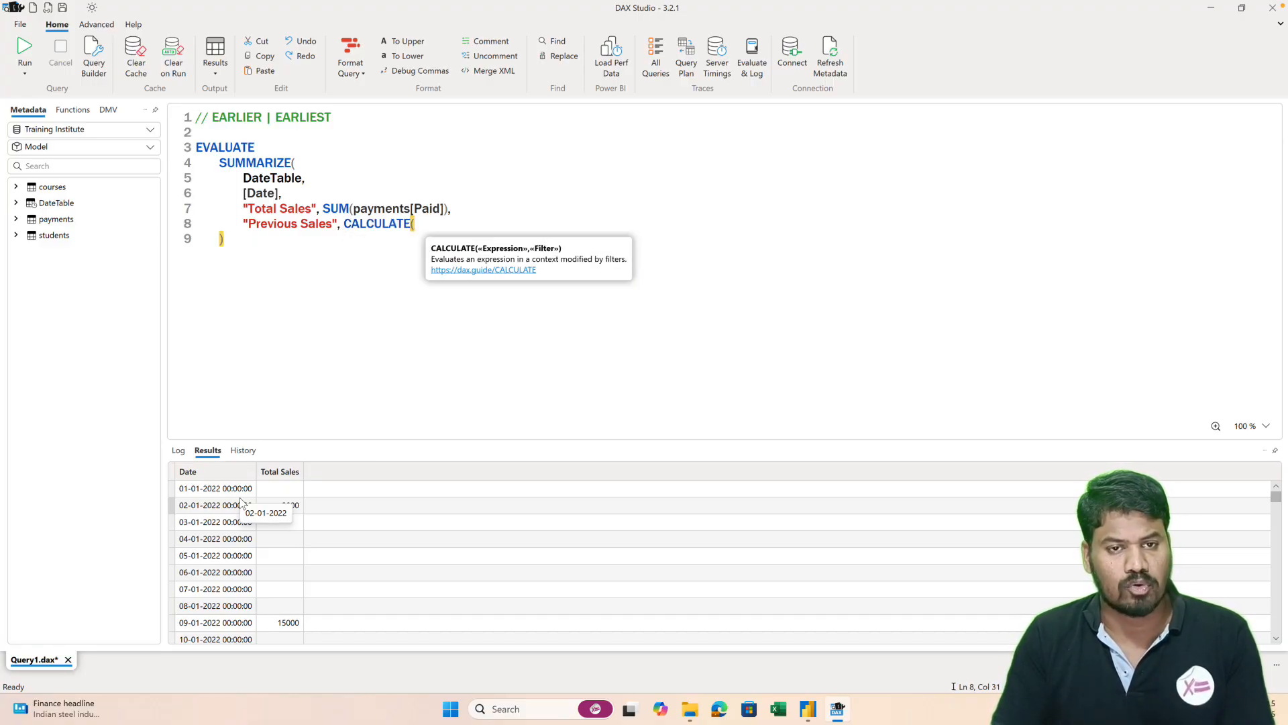
pyautogui.press('Return')
pyautogui.press('Tab')
pyautogui.press('Tab')
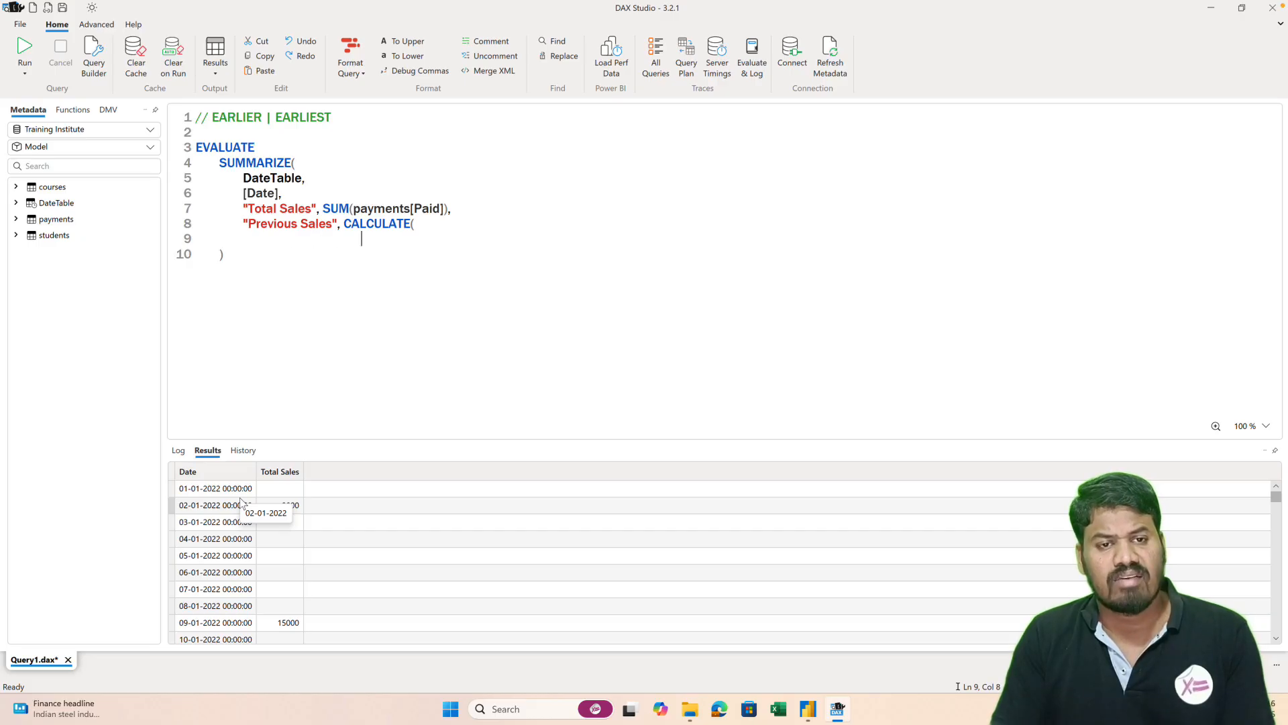
pyautogui.write('SUM')
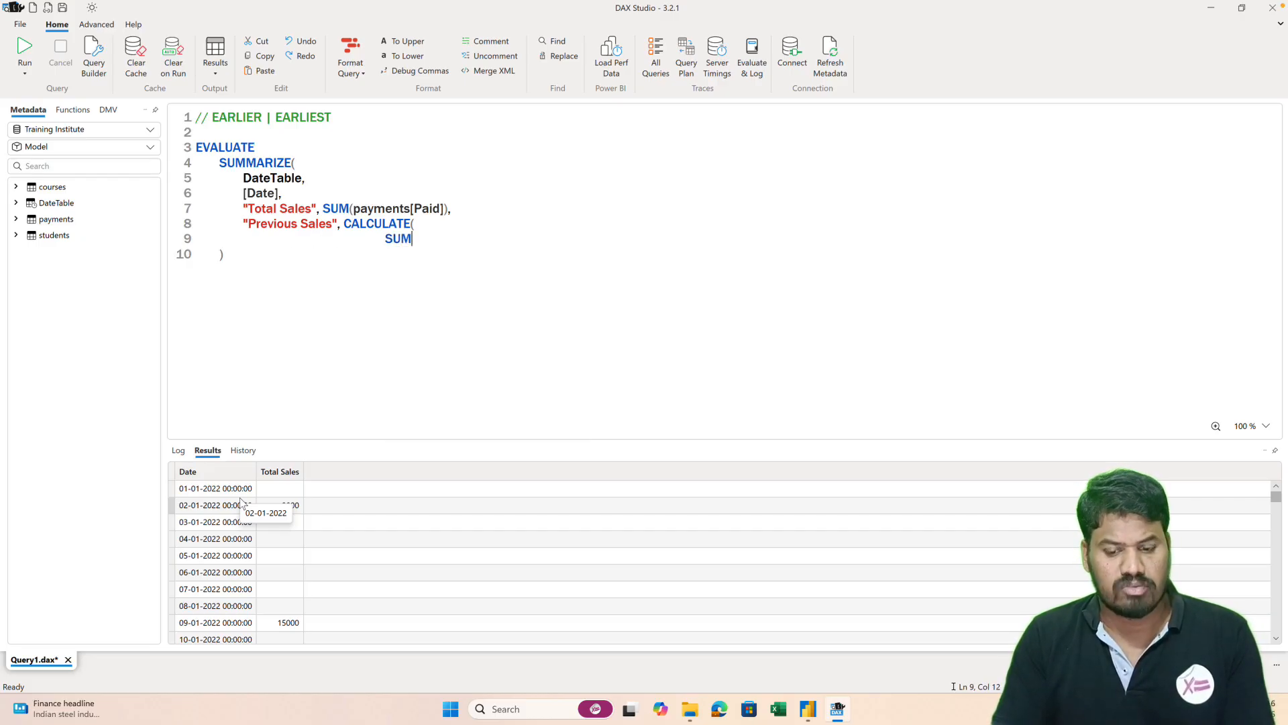
pyautogui.write('(payments')
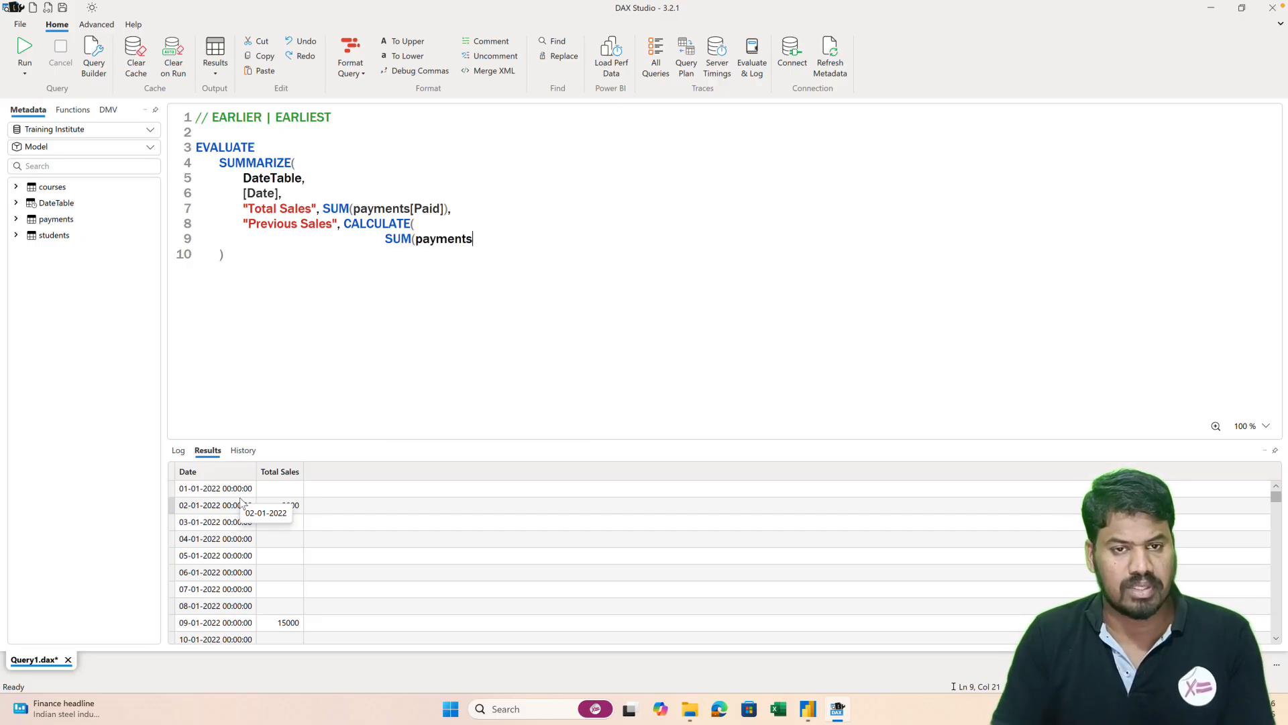
pyautogui.write('[Paid]')
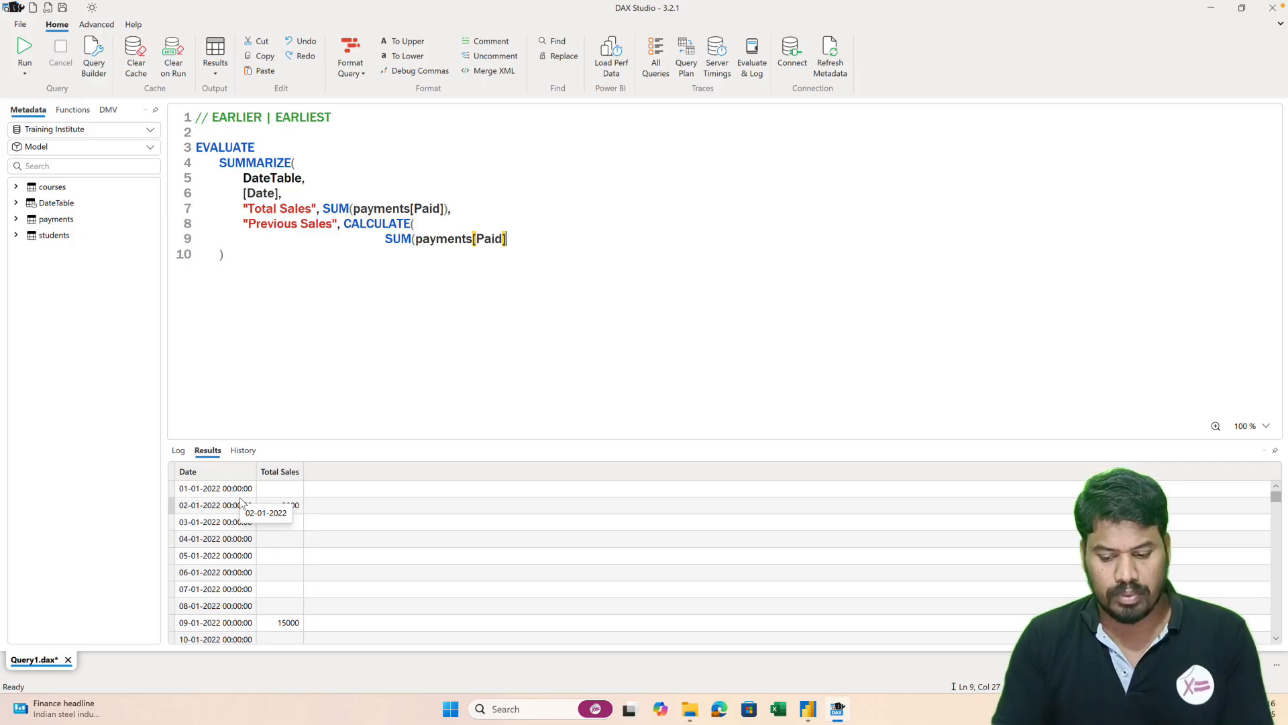
pyautogui.write('),')
pyautogui.press('Return')
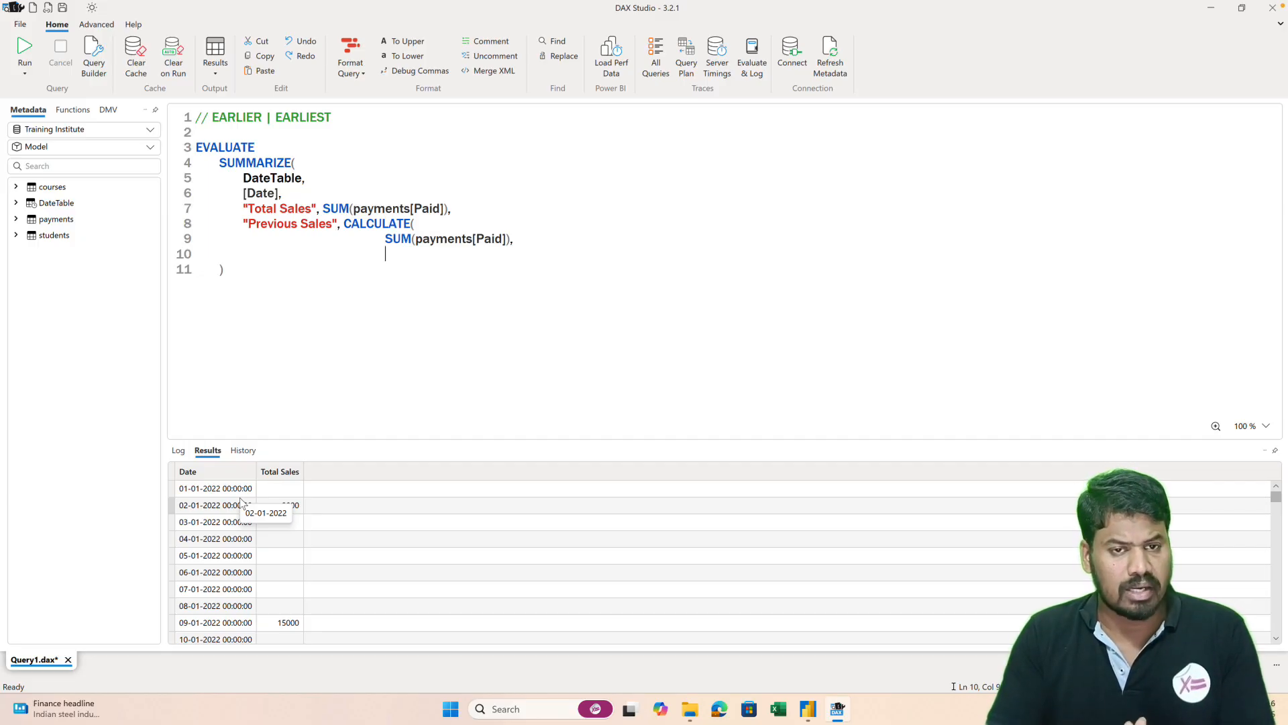
# - Enter DateTable[Date] < EARLIER(DateTable[Date]) as the filter argument of the Previous Sales CALCULATE
pyautogui.write('Data')
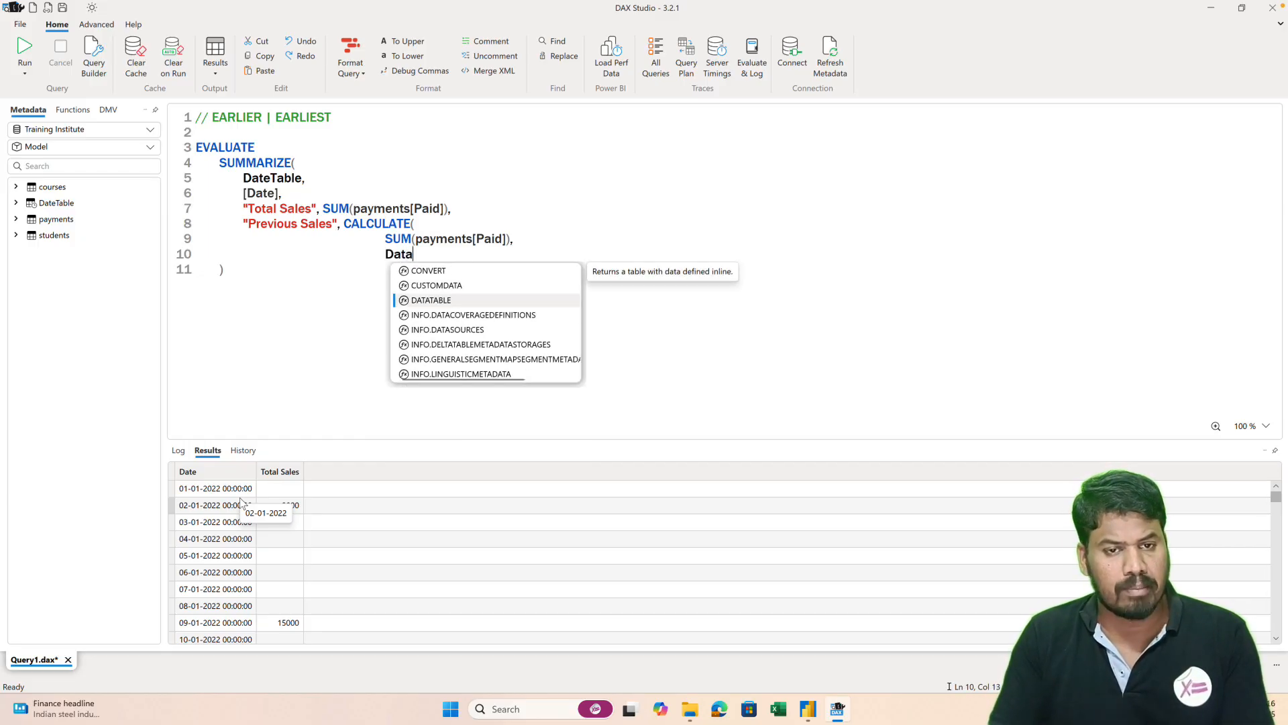
pyautogui.press('BackSpace')
pyautogui.write('eT')
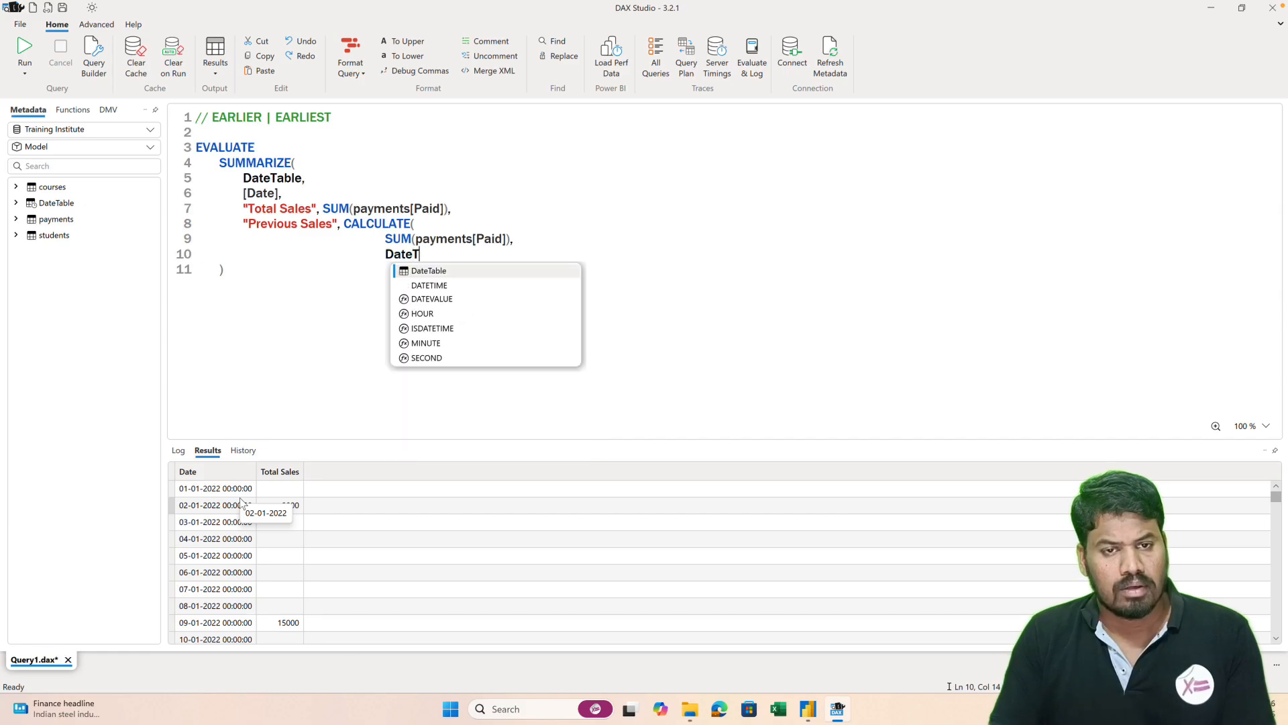
pyautogui.write('able[Date]')
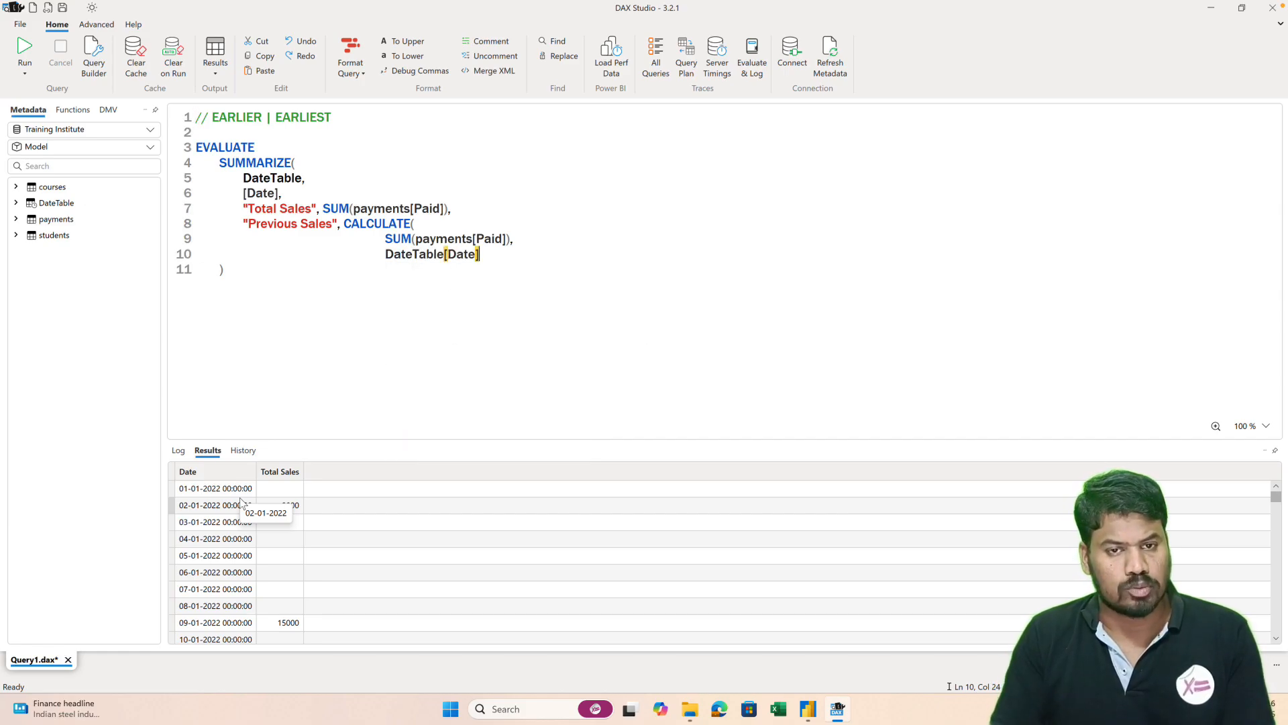
pyautogui.write(' <')
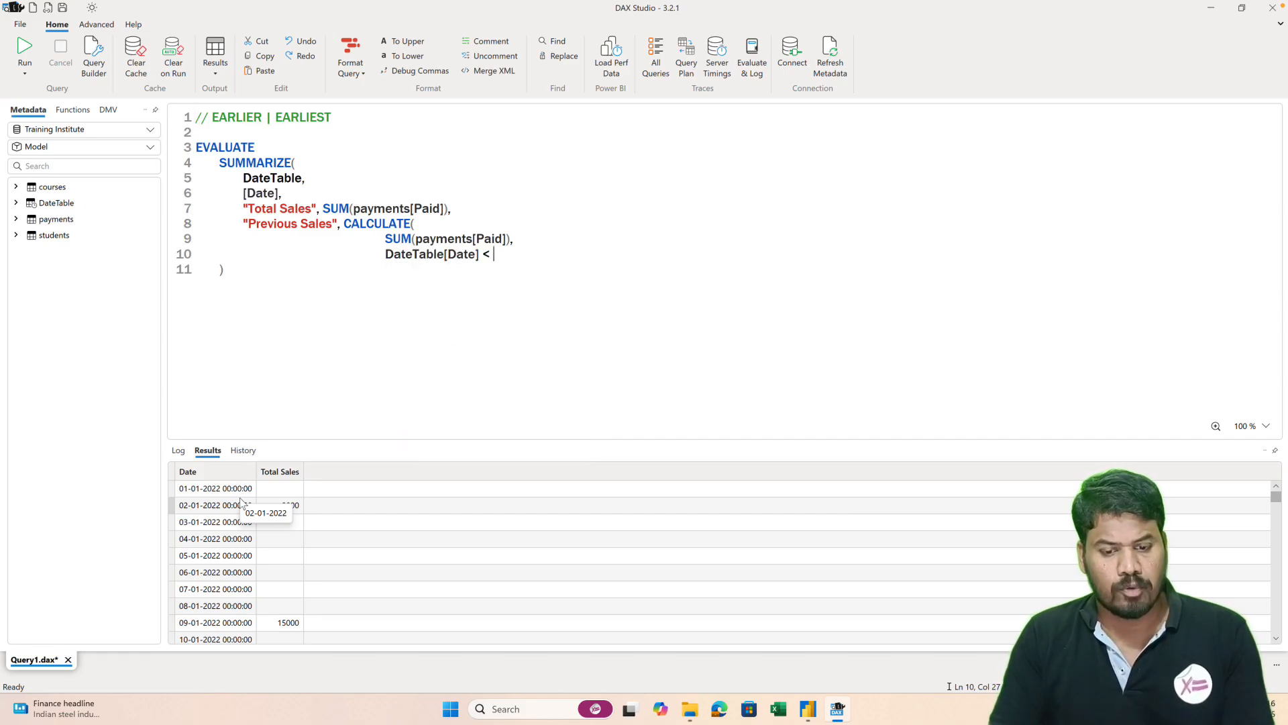
pyautogui.write(' EAR')
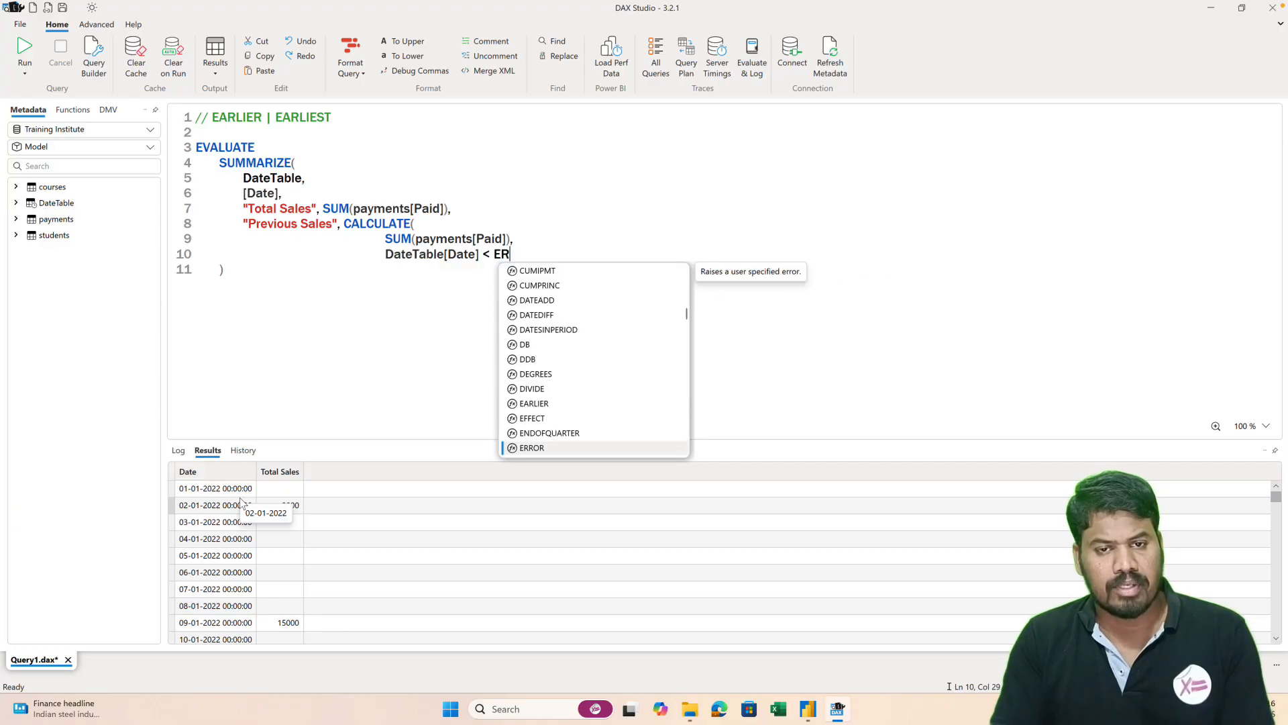
pyautogui.write('LIER(')
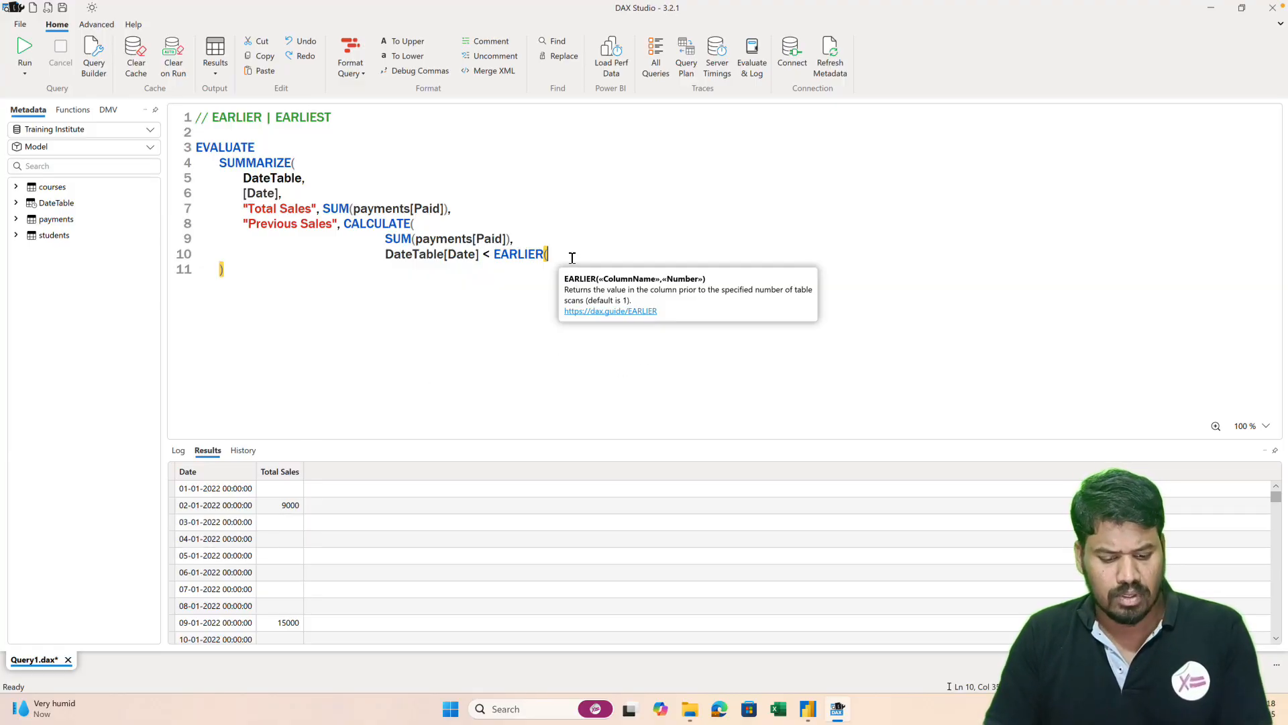
pyautogui.write('DateTable')
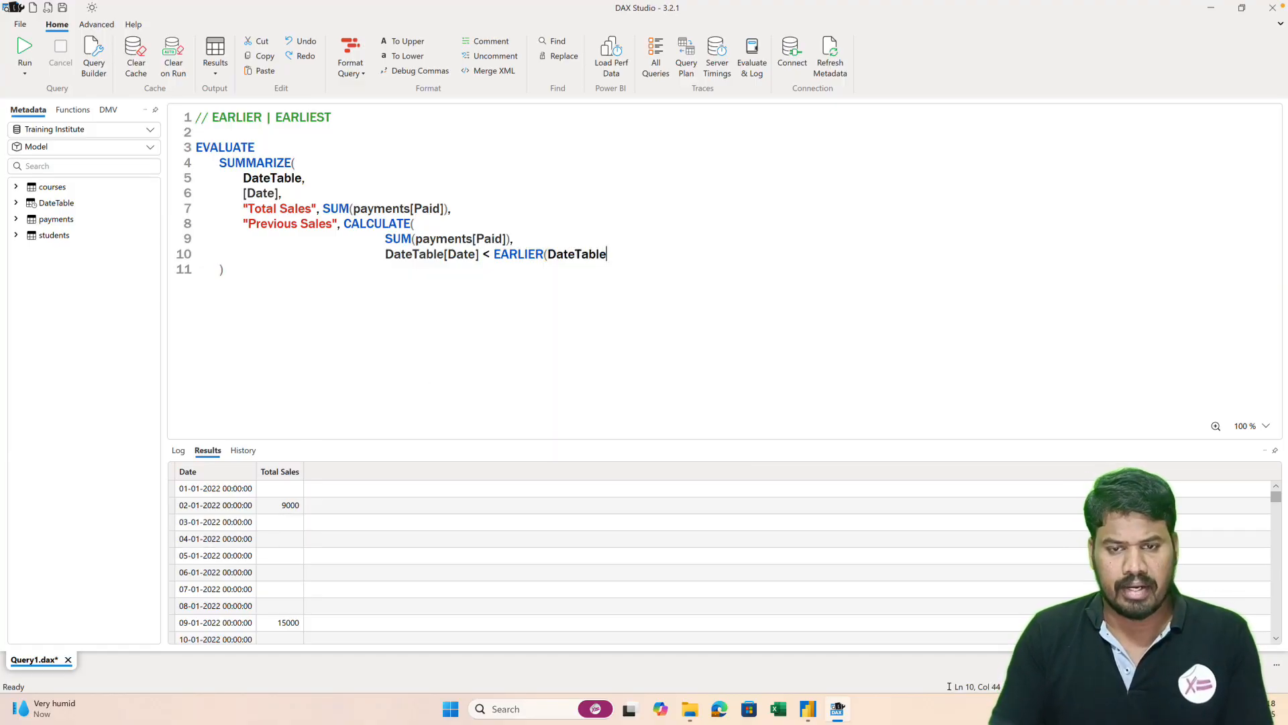
pyautogui.write('[Date]')
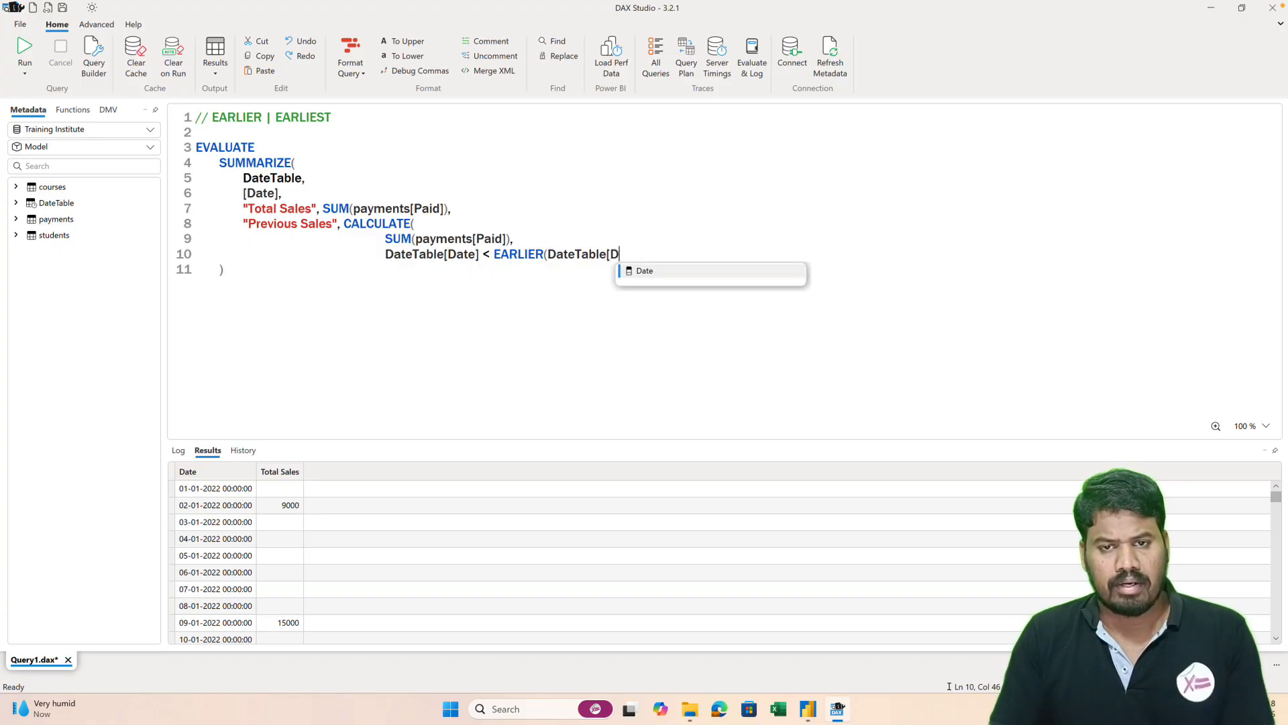
pyautogui.write(')')
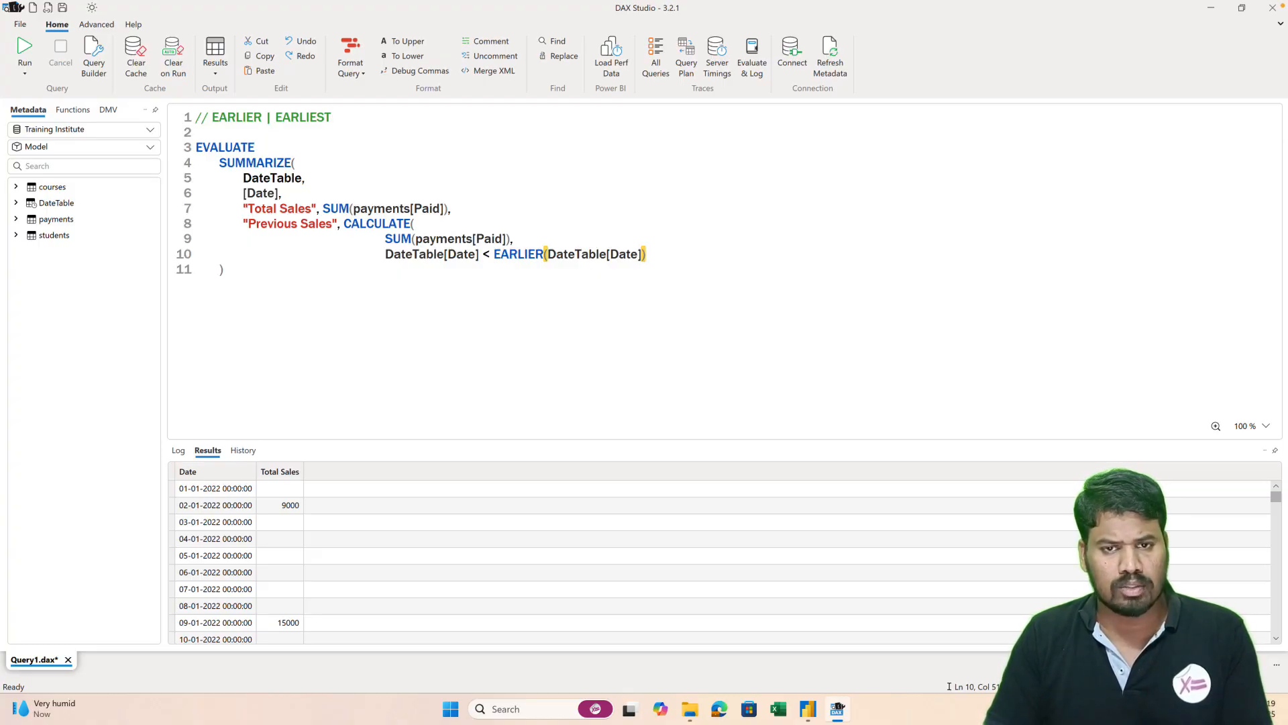
pyautogui.click(387, 254)
pyautogui.moveTo(386, 255); pyautogui.dragTo(662, 244)
pyautogui.click(497, 255)
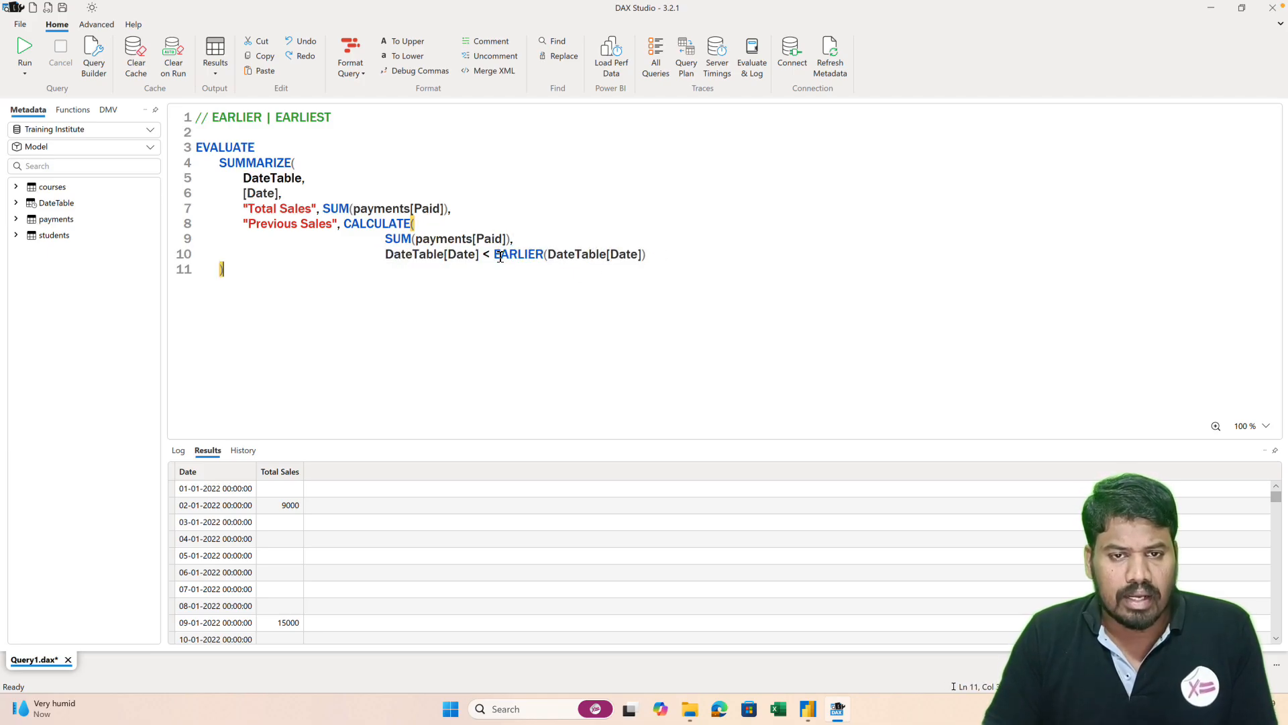
pyautogui.moveTo(494, 255); pyautogui.dragTo(656, 253)
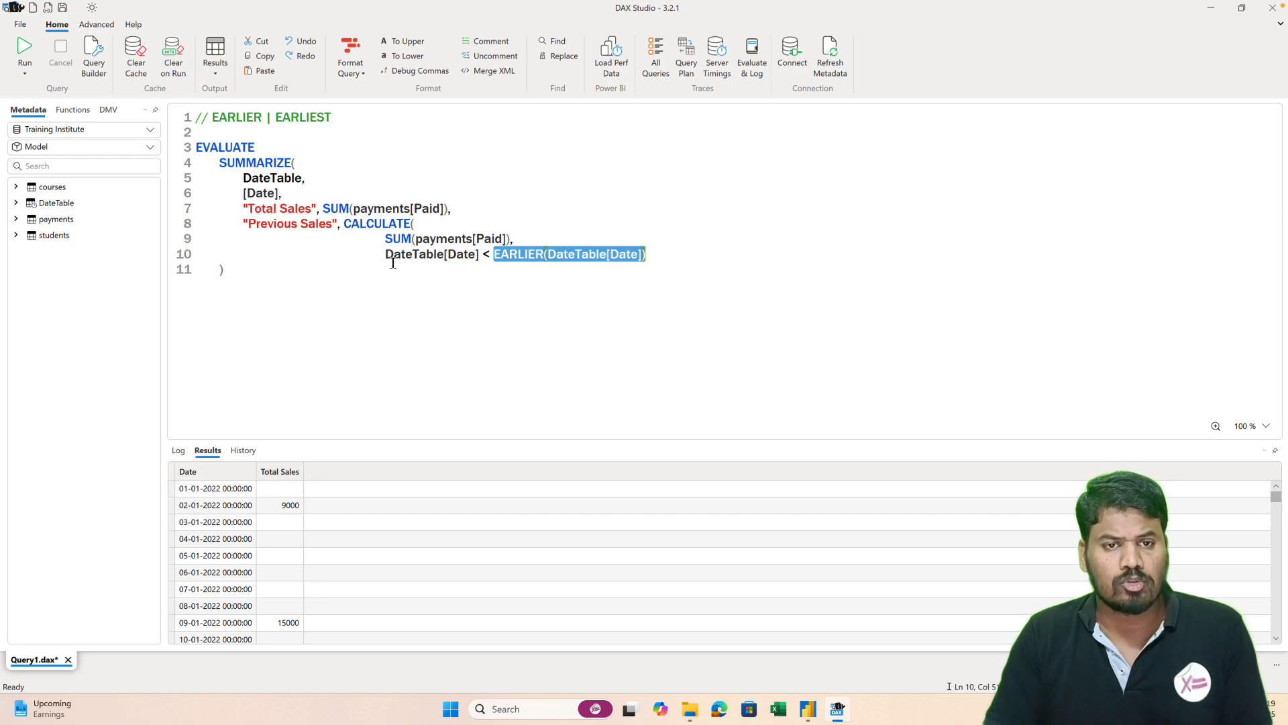
pyautogui.moveTo(387, 257); pyautogui.dragTo(657, 263)
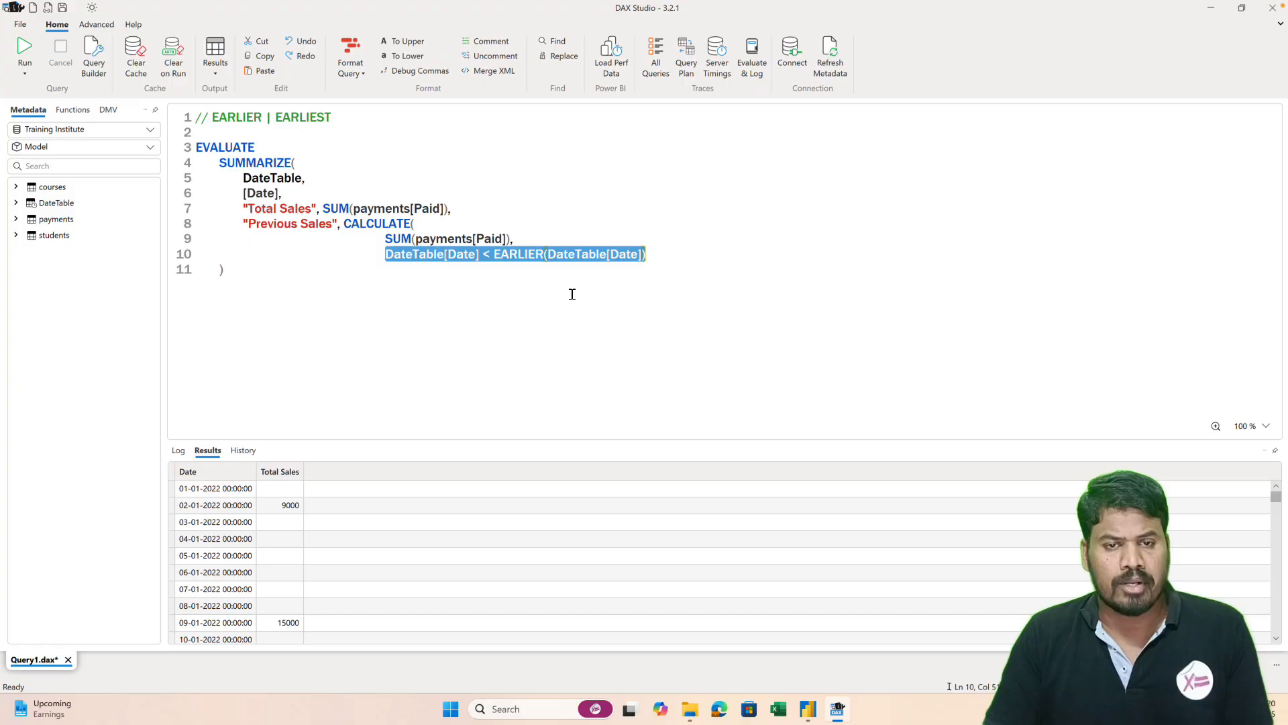
pyautogui.moveTo(500, 255); pyautogui.dragTo(654, 260)
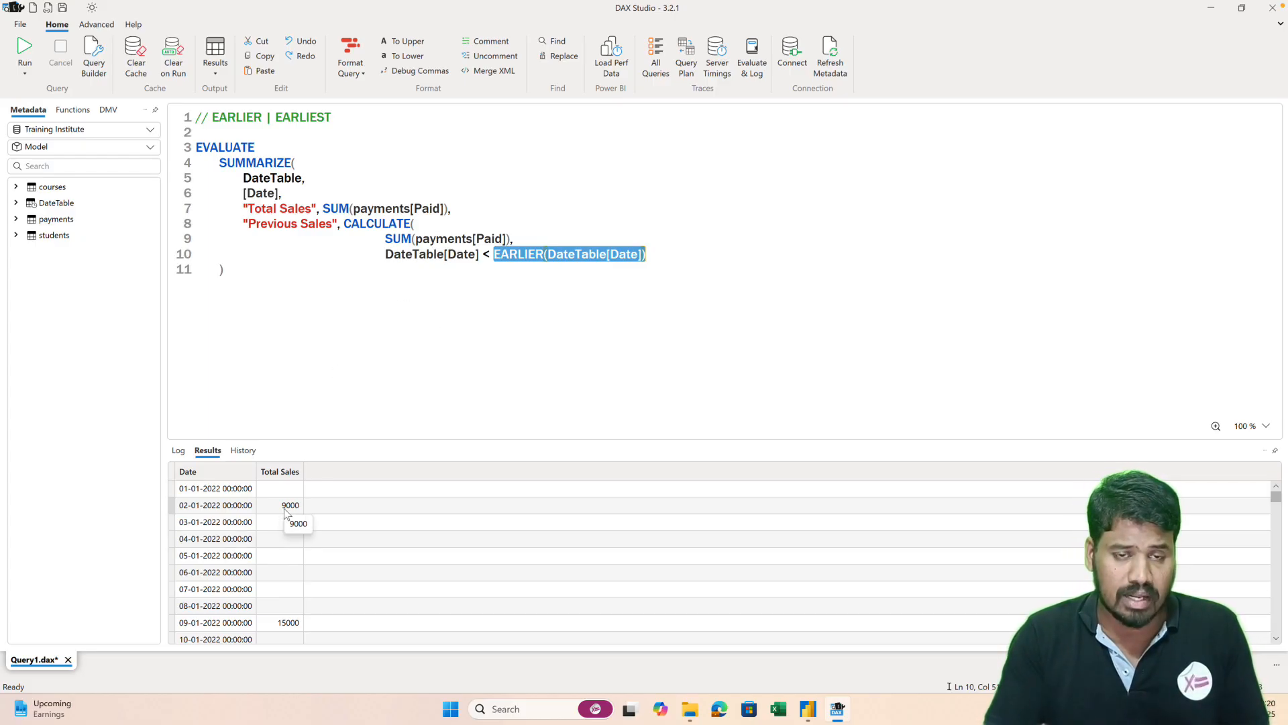
# - Close the Previous Sales CALCULATE call on its own line below the filter argument and run the query
pyautogui.click(655, 253)
pyautogui.press('Return')
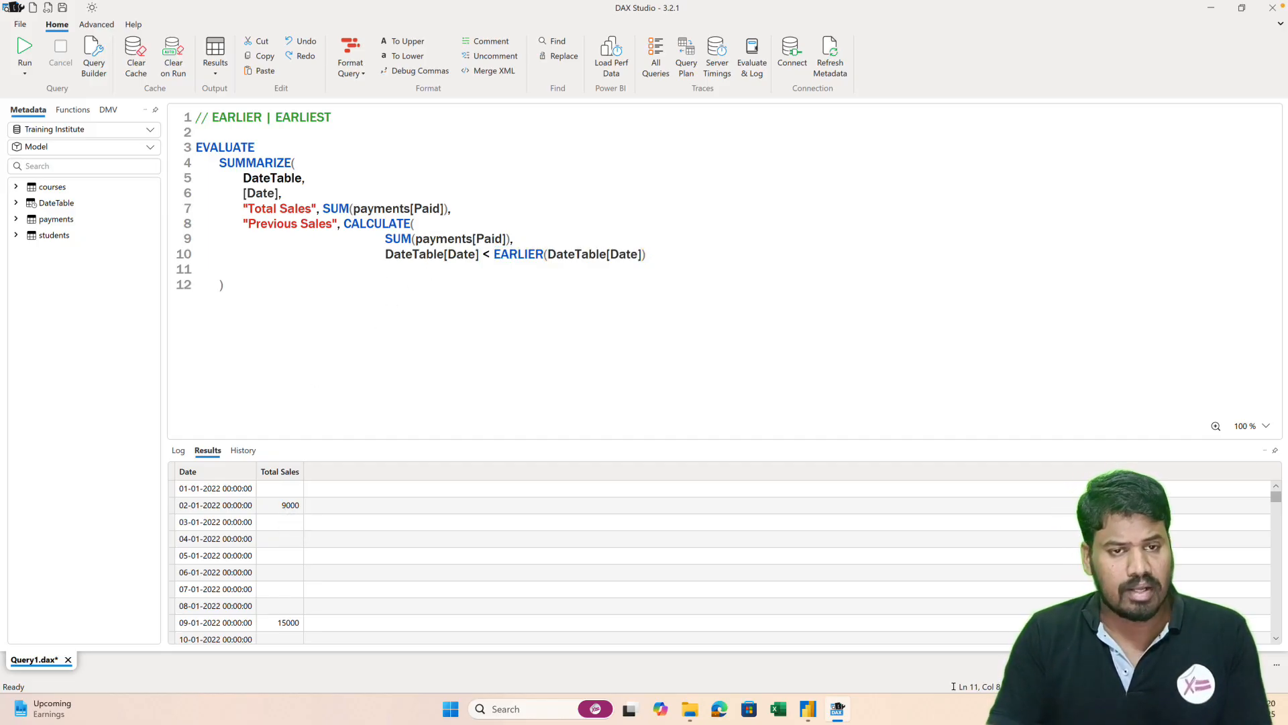
pyautogui.write(')')
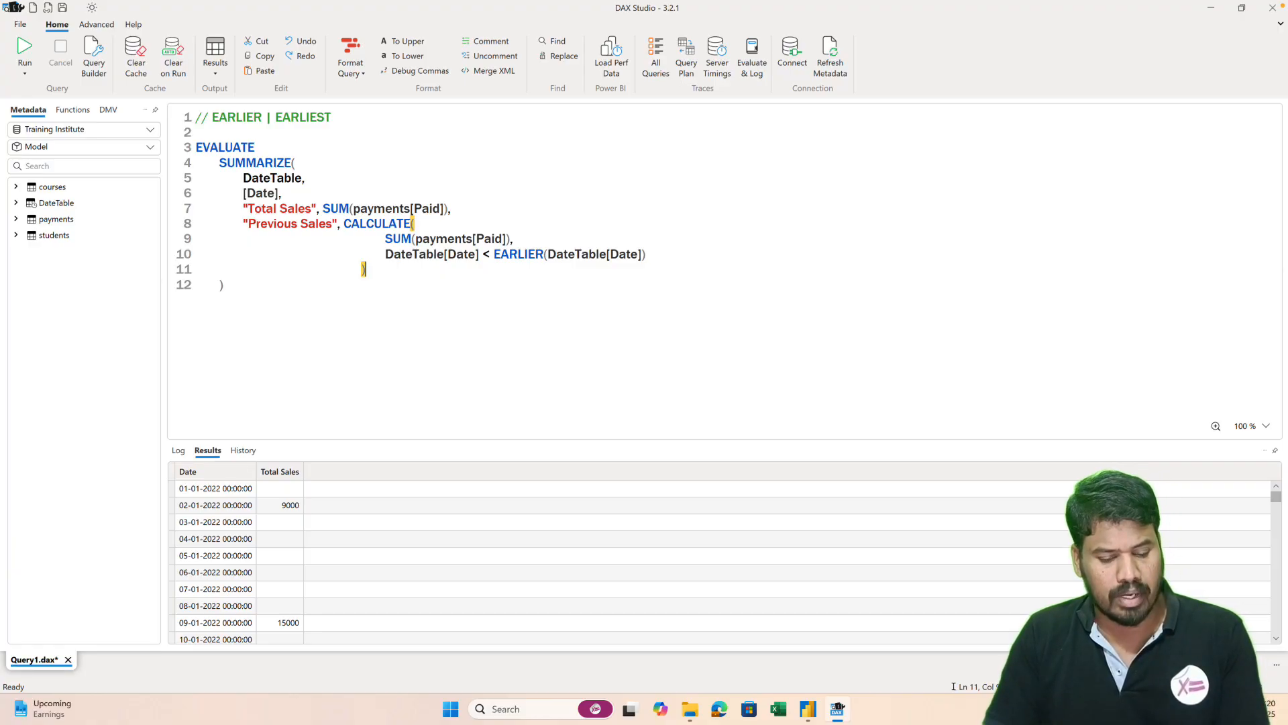
pyautogui.press('F5')
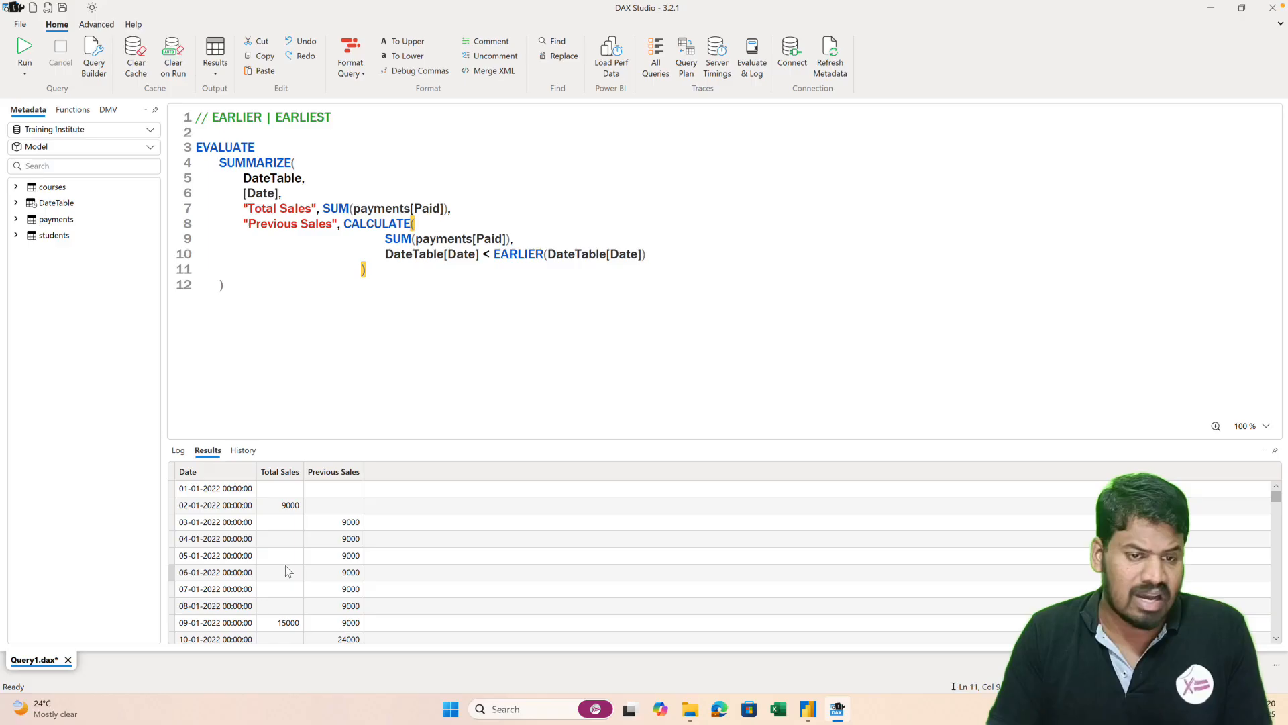
pyautogui.scroll(-2, 321, 570)
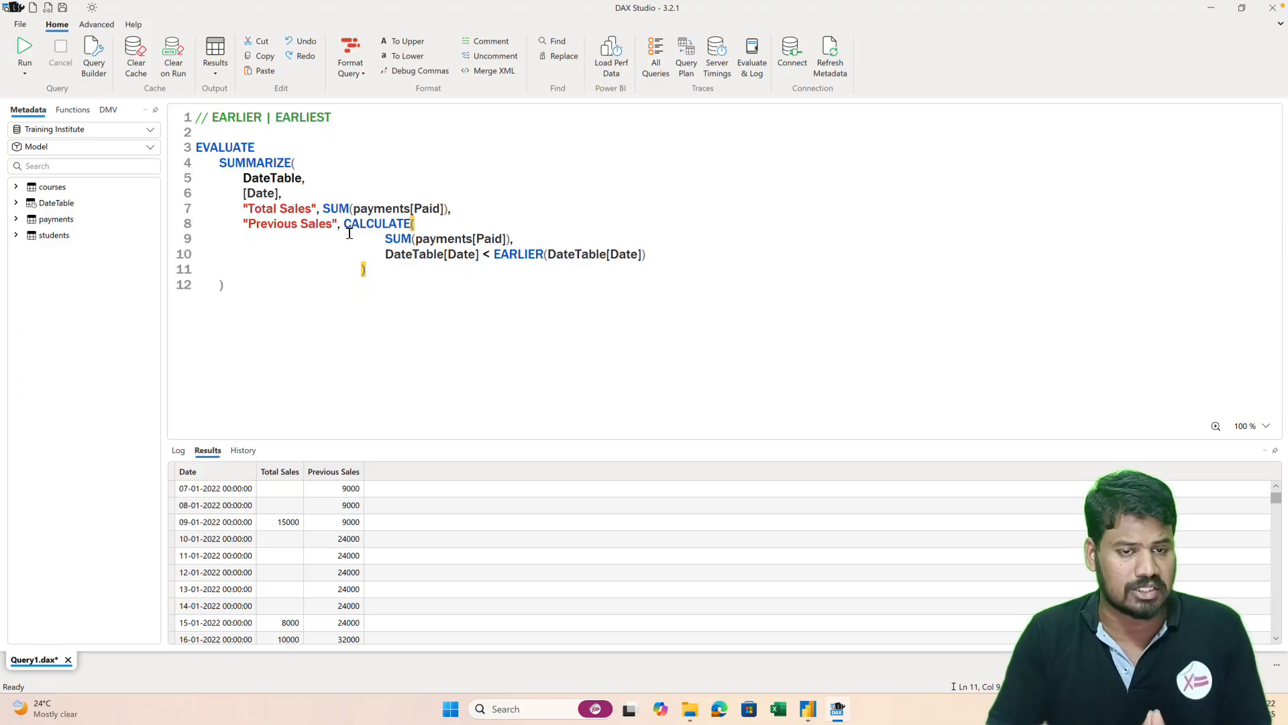
# - Open an ADDCOLUMNS( call on a new line below EVALUATE and indent the whole SUMMARIZE block one level inside it
pyautogui.click(268, 146)
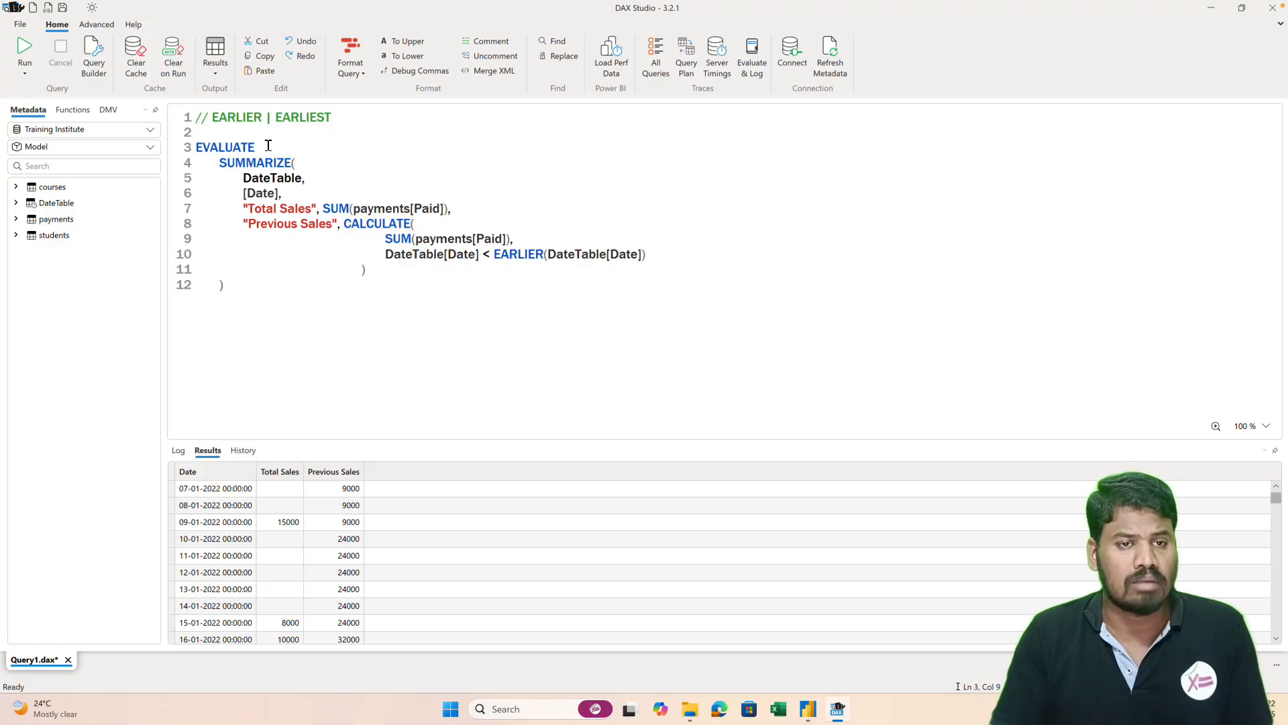
pyautogui.press('Return')
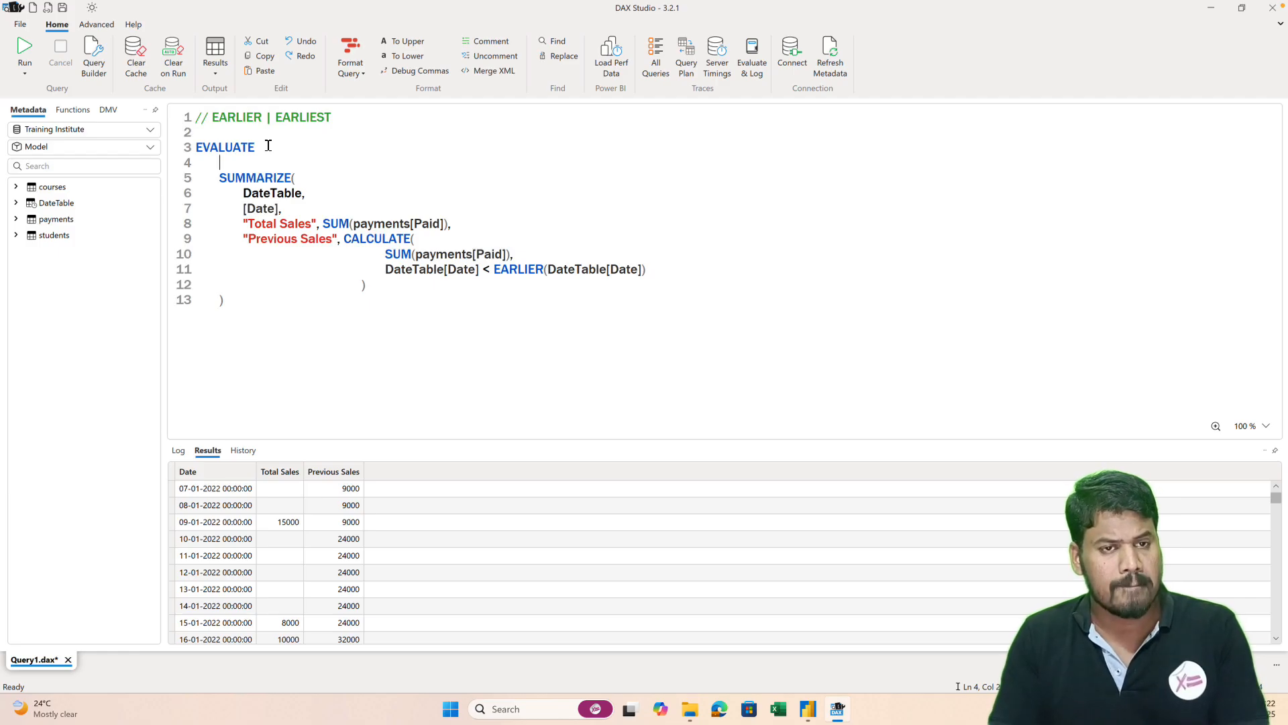
pyautogui.write('ADDCOLUMNS(')
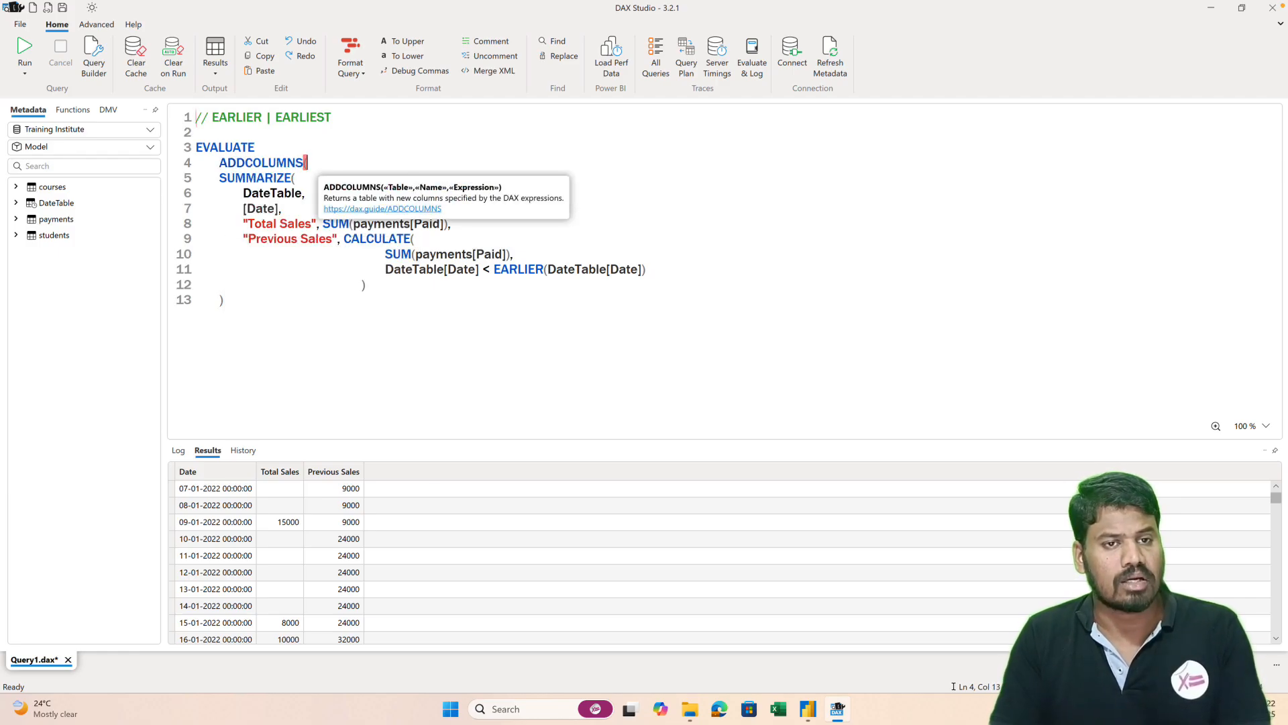
pyautogui.moveTo(221, 300); pyautogui.dragTo(214, 183)
pyautogui.press('Tab')
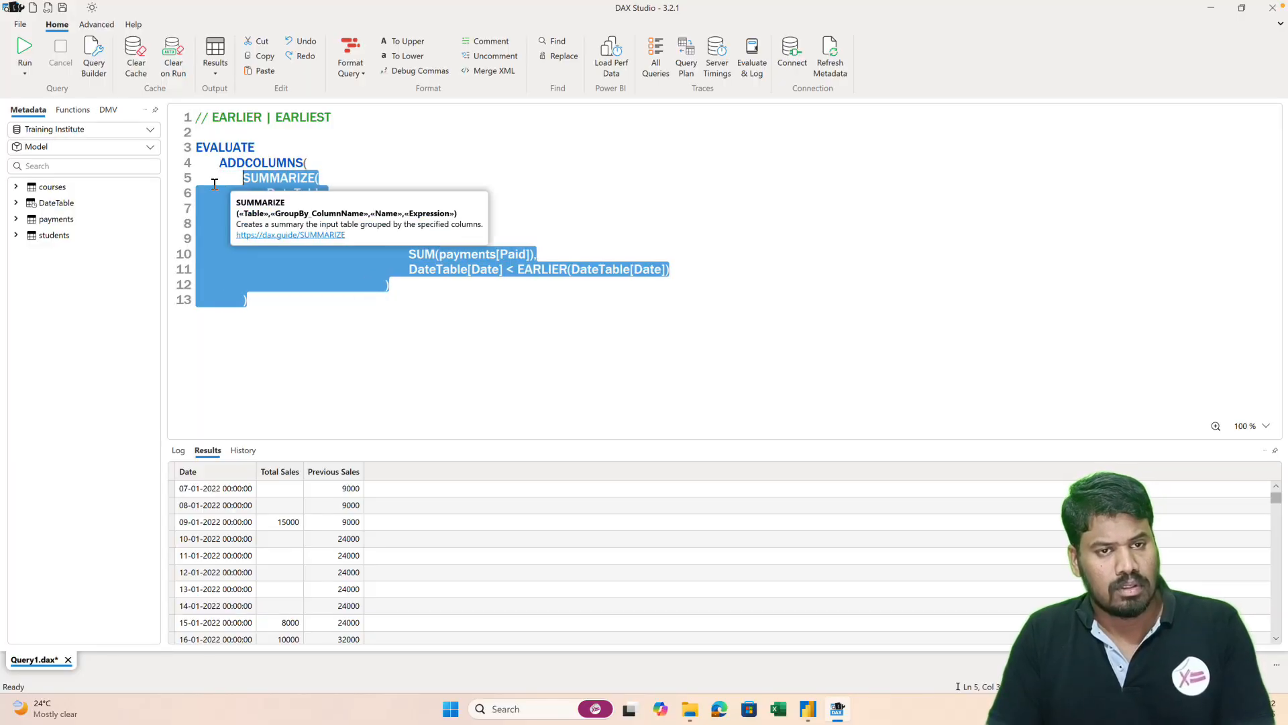
# - Below the SUMMARIZE block, add a column named "CumSum" as the next ADDCOLUMNS argument, separated from the block by a comma
pyautogui.click(253, 300)
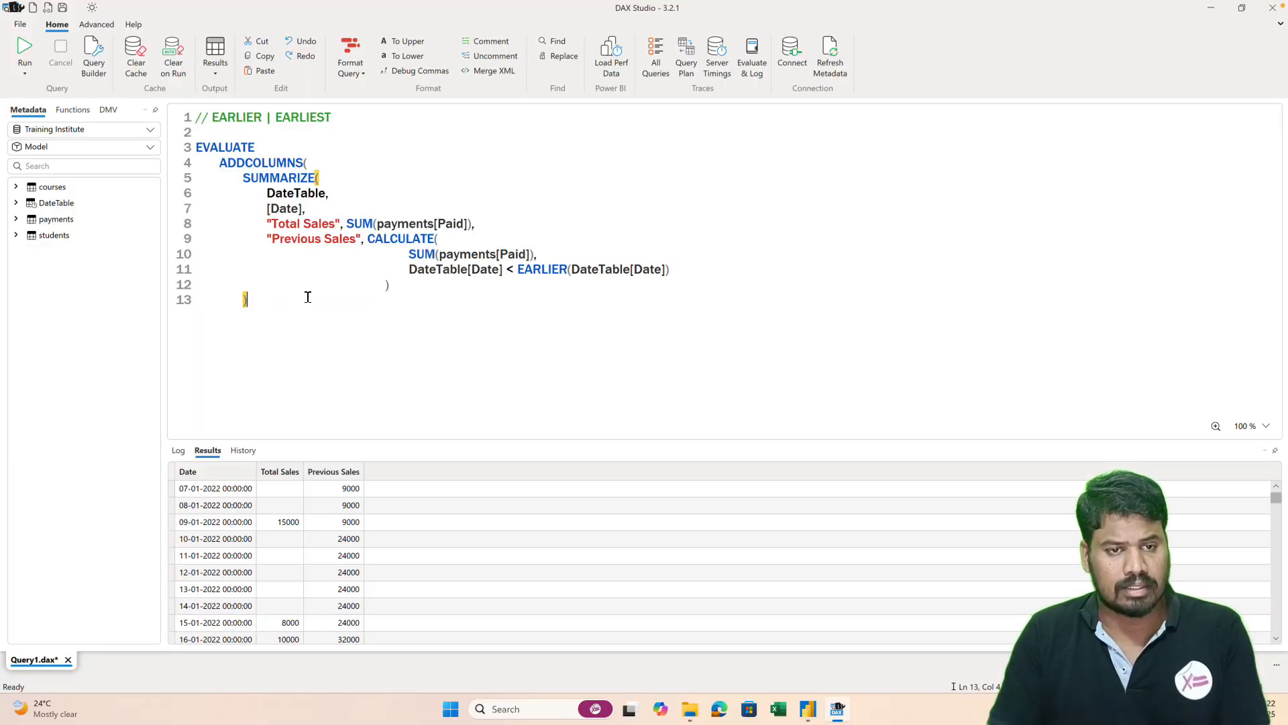
pyautogui.press('Return')
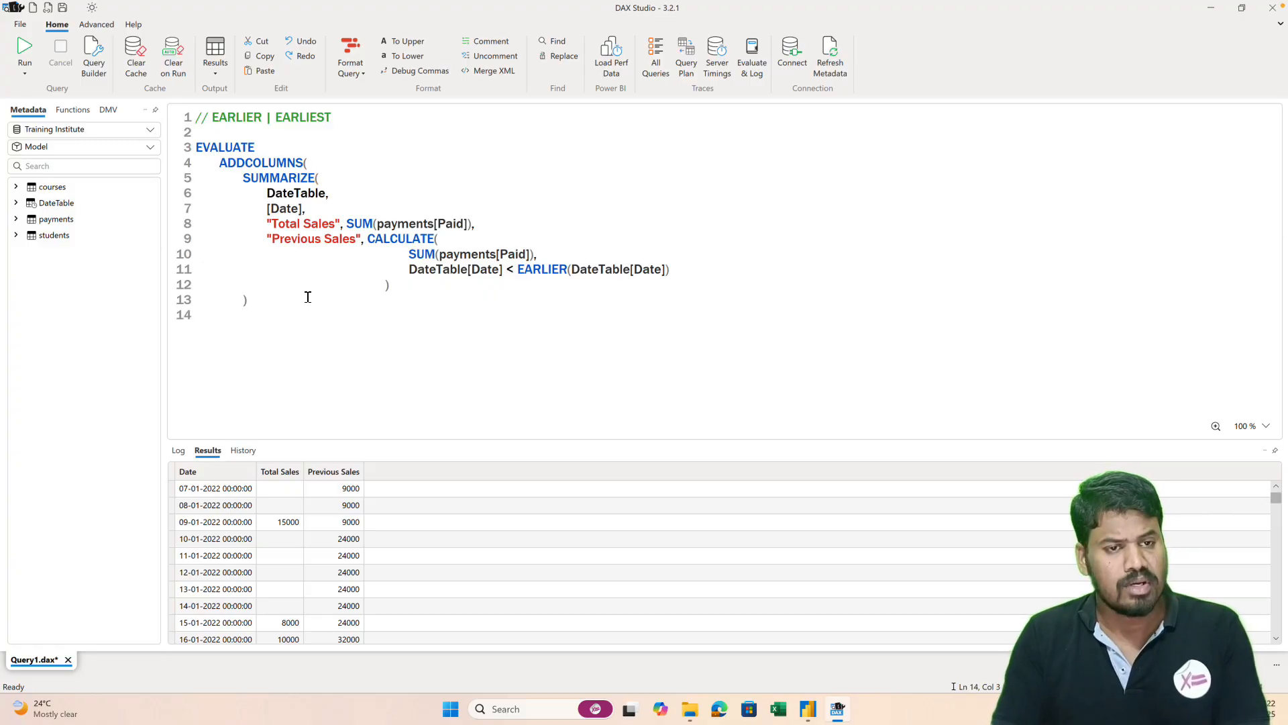
pyautogui.write('""')
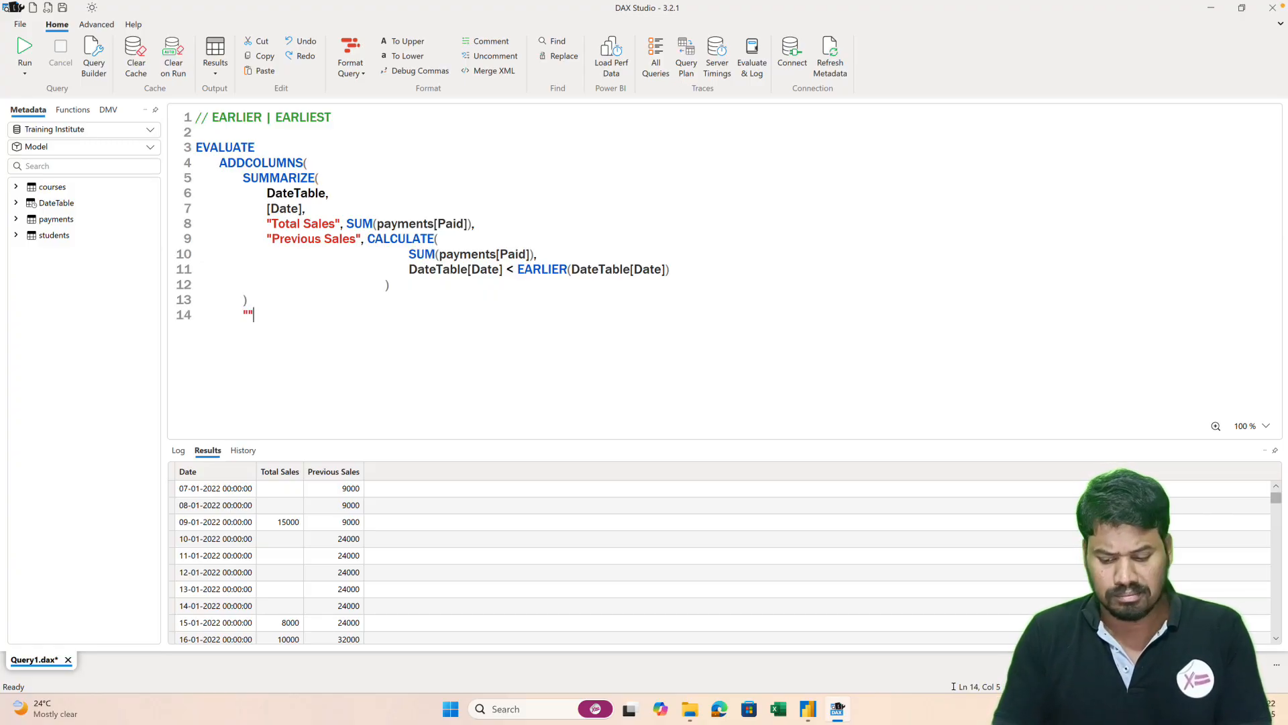
pyautogui.write('CumSum')
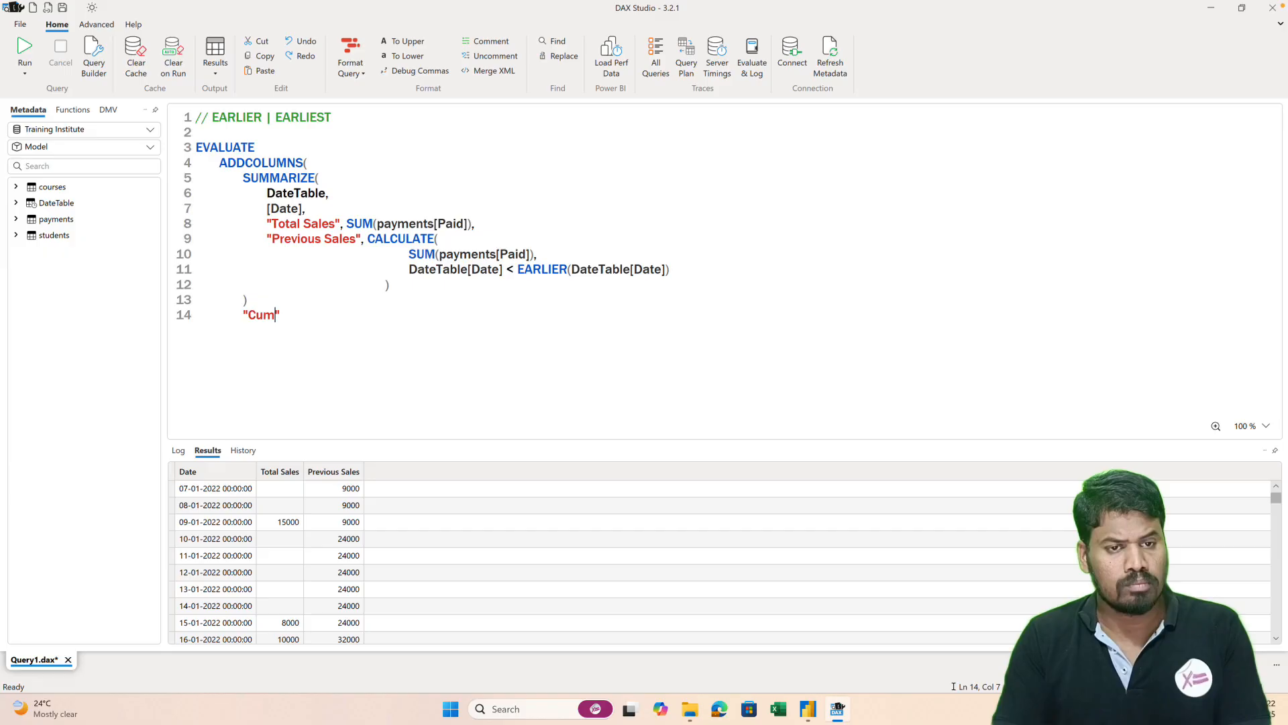
pyautogui.click(261, 298)
pyautogui.write(', ')
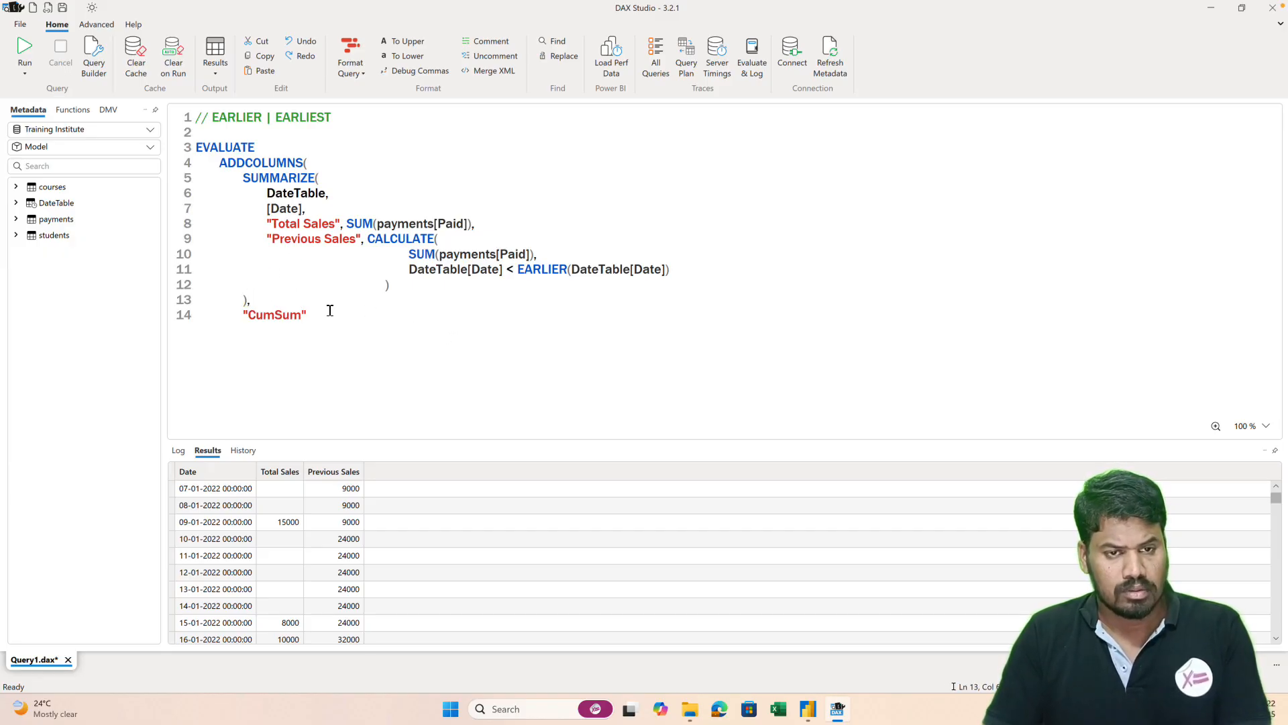
# - Define the CumSum column's expression as [Total Sales] + [Previous Sales]
pyautogui.write(',')
pyautogui.scroll(-2, 330, 310)
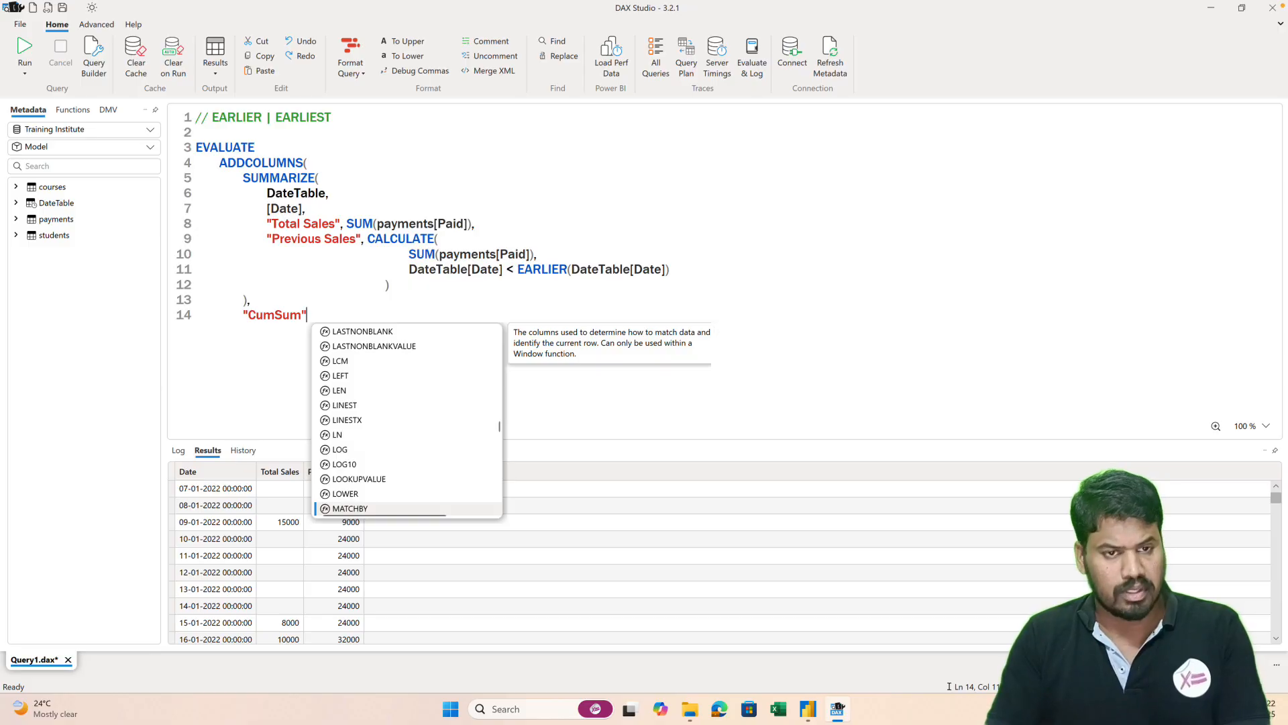
pyautogui.write('[')
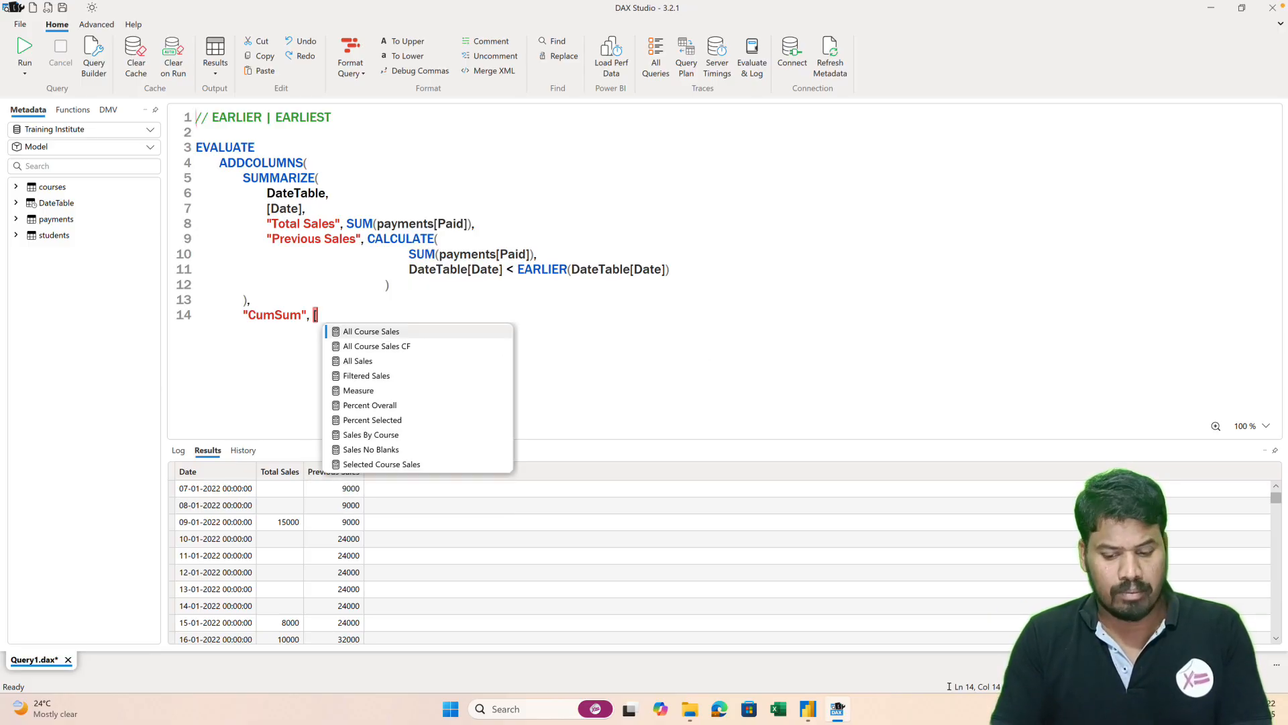
pyautogui.write('Total Sal')
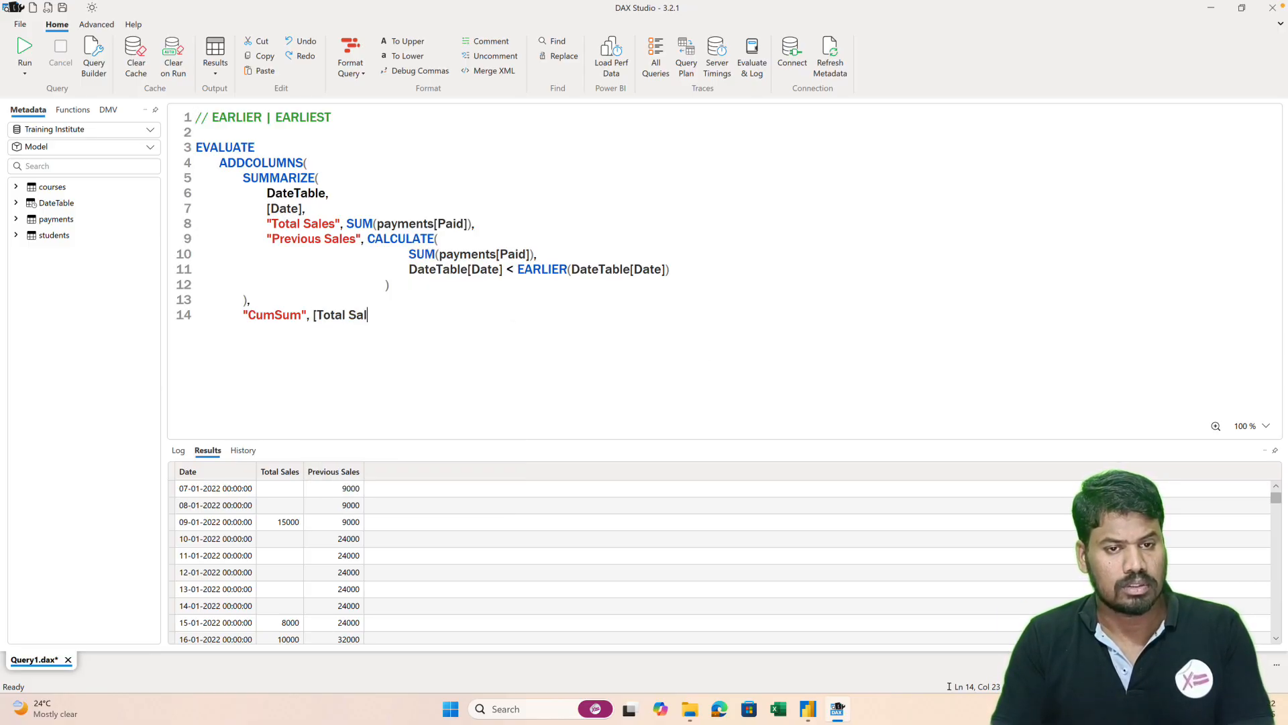
pyautogui.write('es] +')
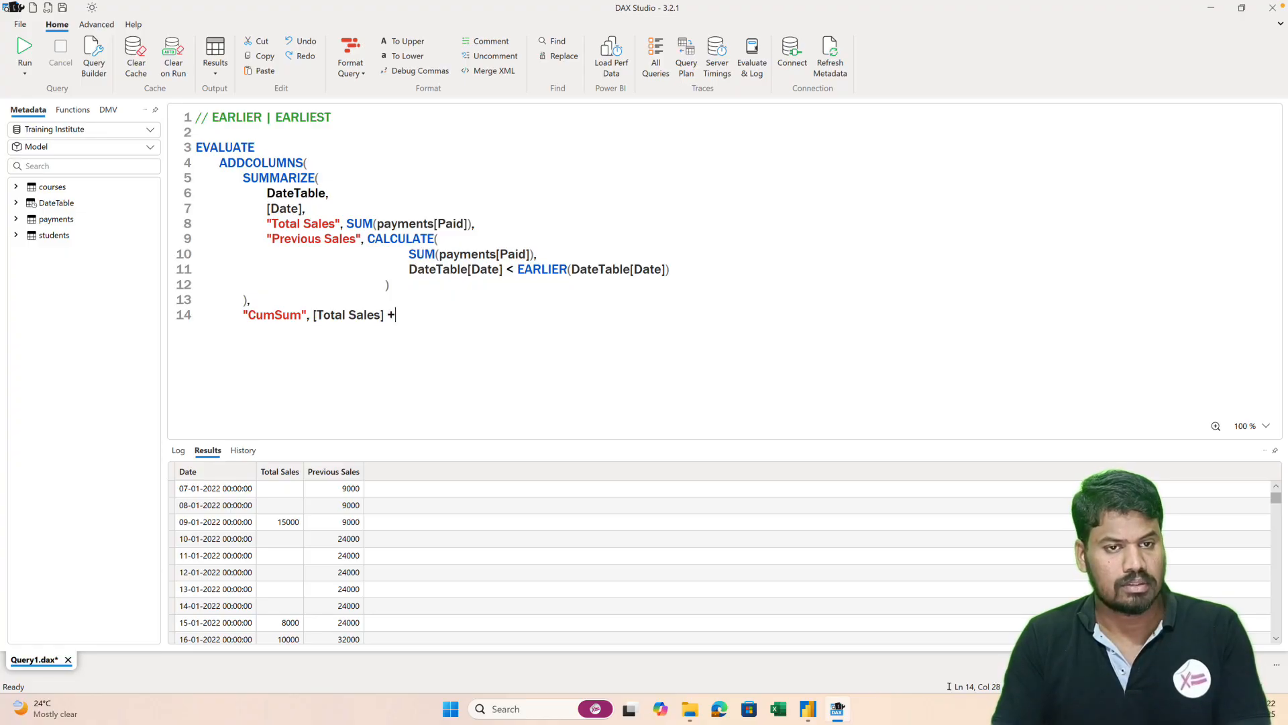
pyautogui.write(' [Previ')
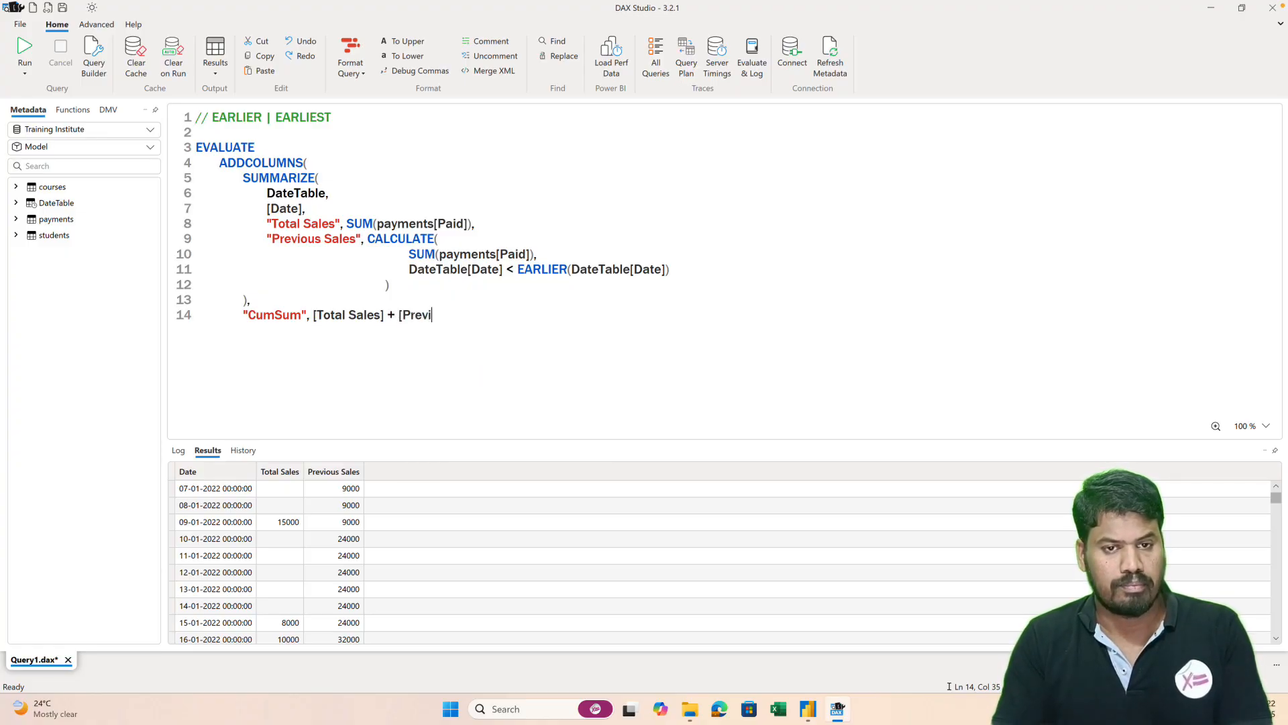
pyautogui.write('ous Sales')
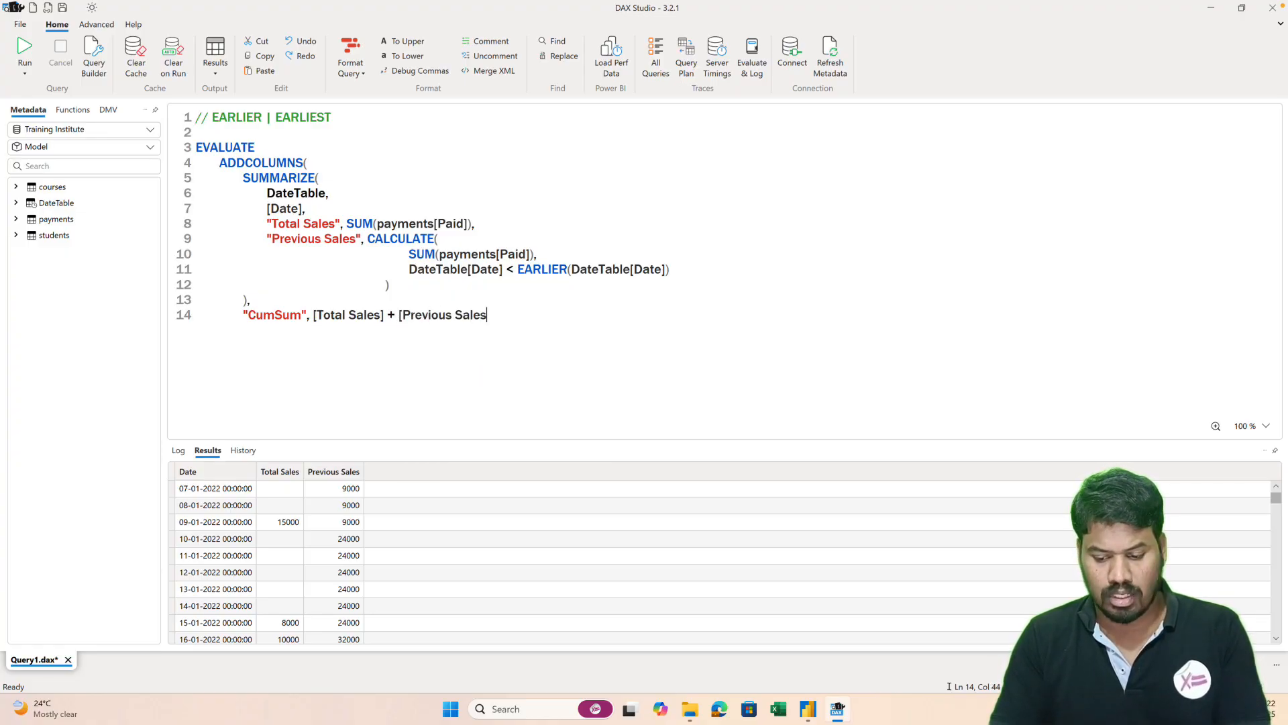
pyautogui.write(']')
# - Close the ADDCOLUMNS call on a new line, run the query and review the CumSum values by date
pyautogui.press('Return')
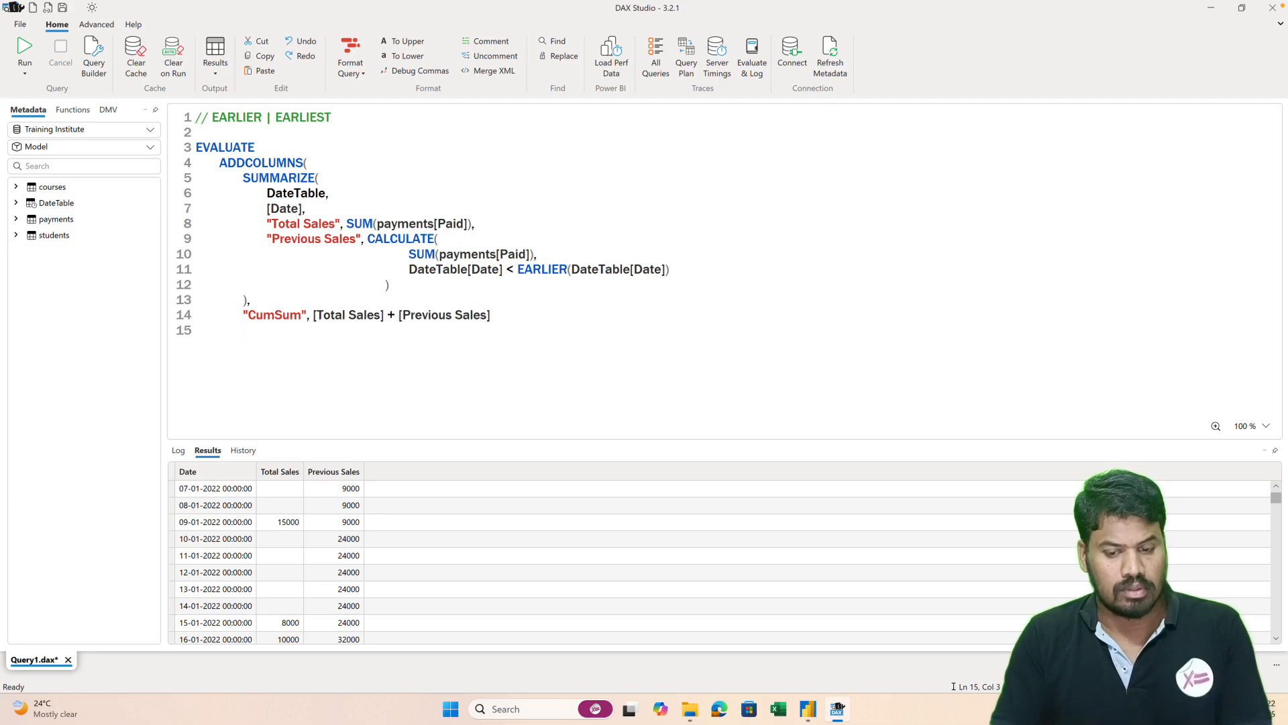
pyautogui.write(')')
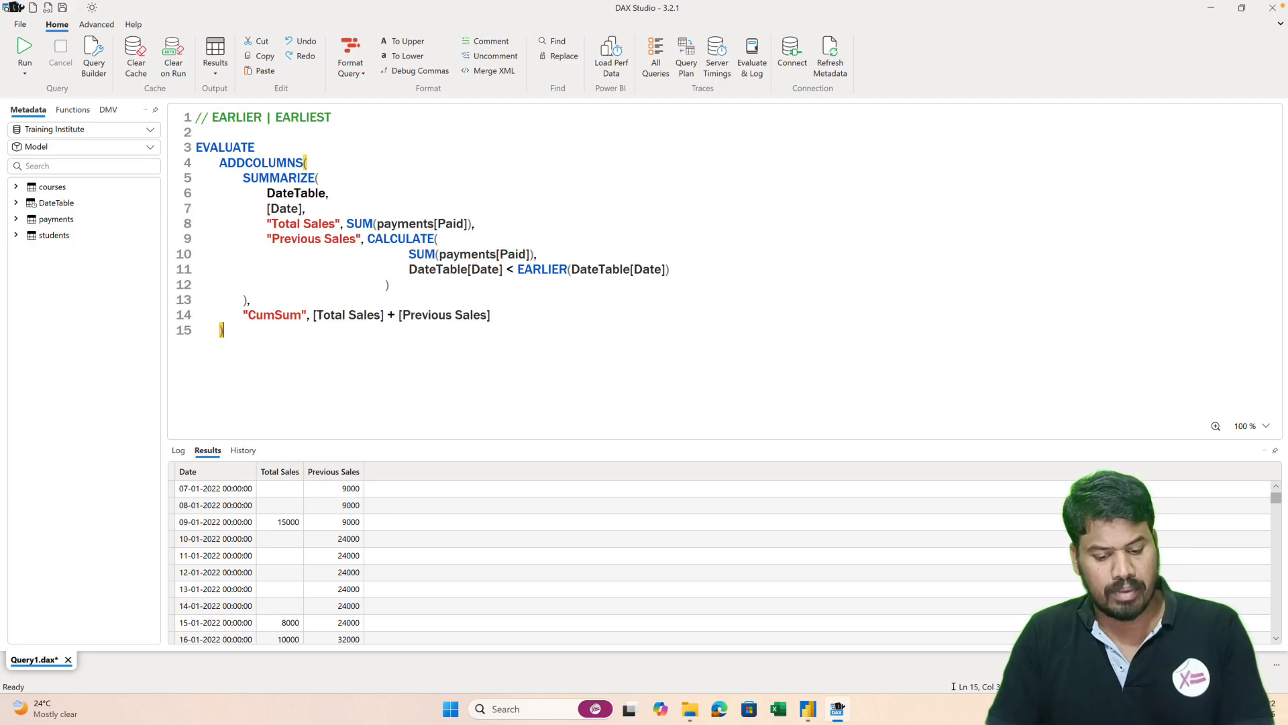
pyautogui.press('F5')
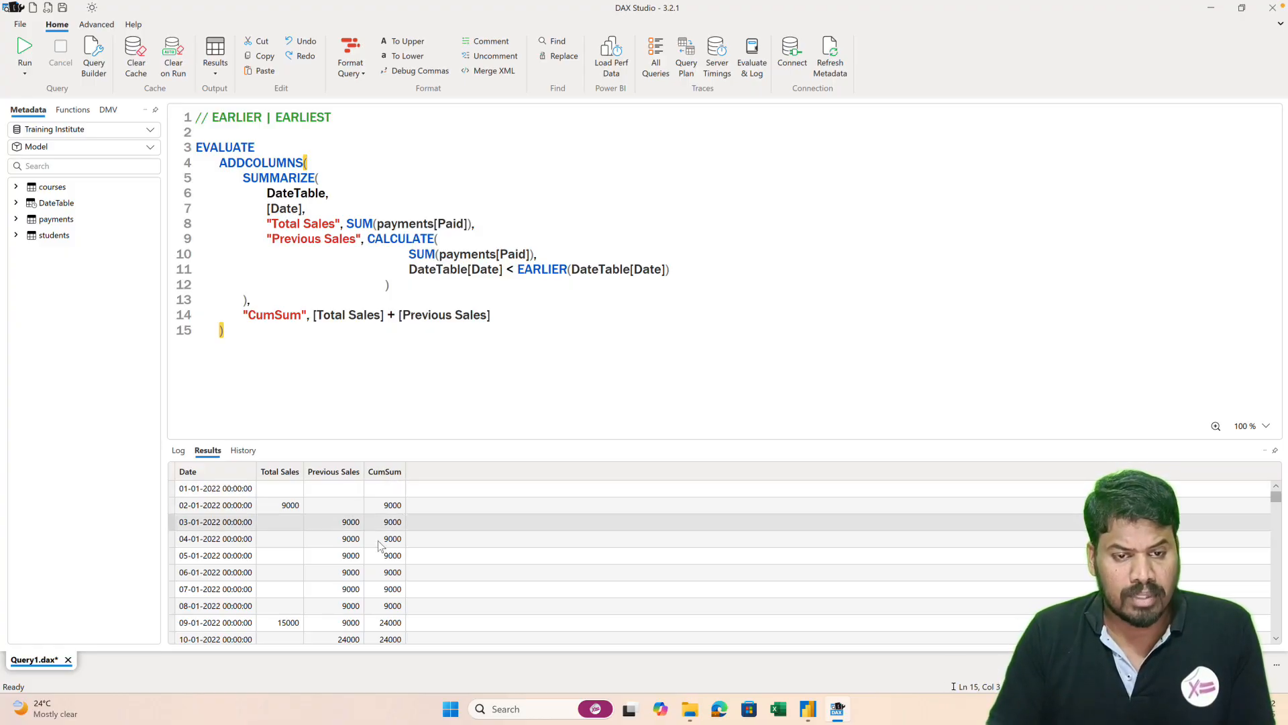
pyautogui.scroll(-1, 369, 551)
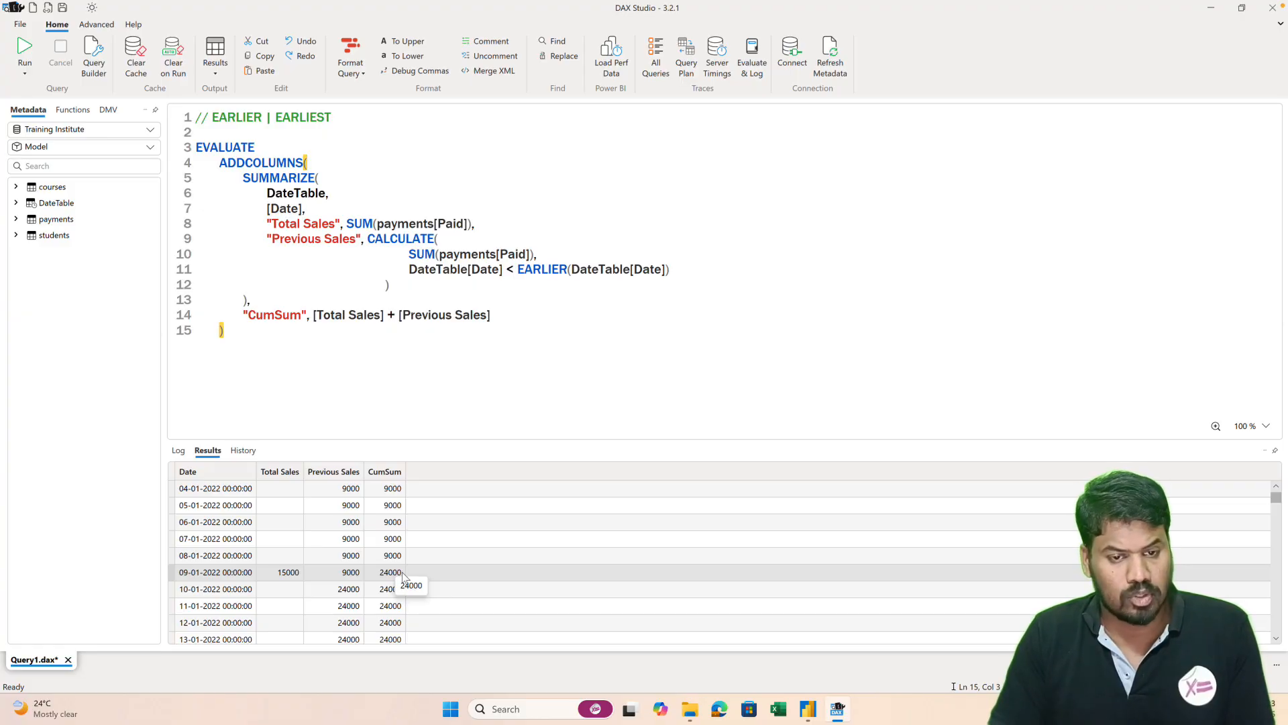
pyautogui.scroll(-4, 398, 607)
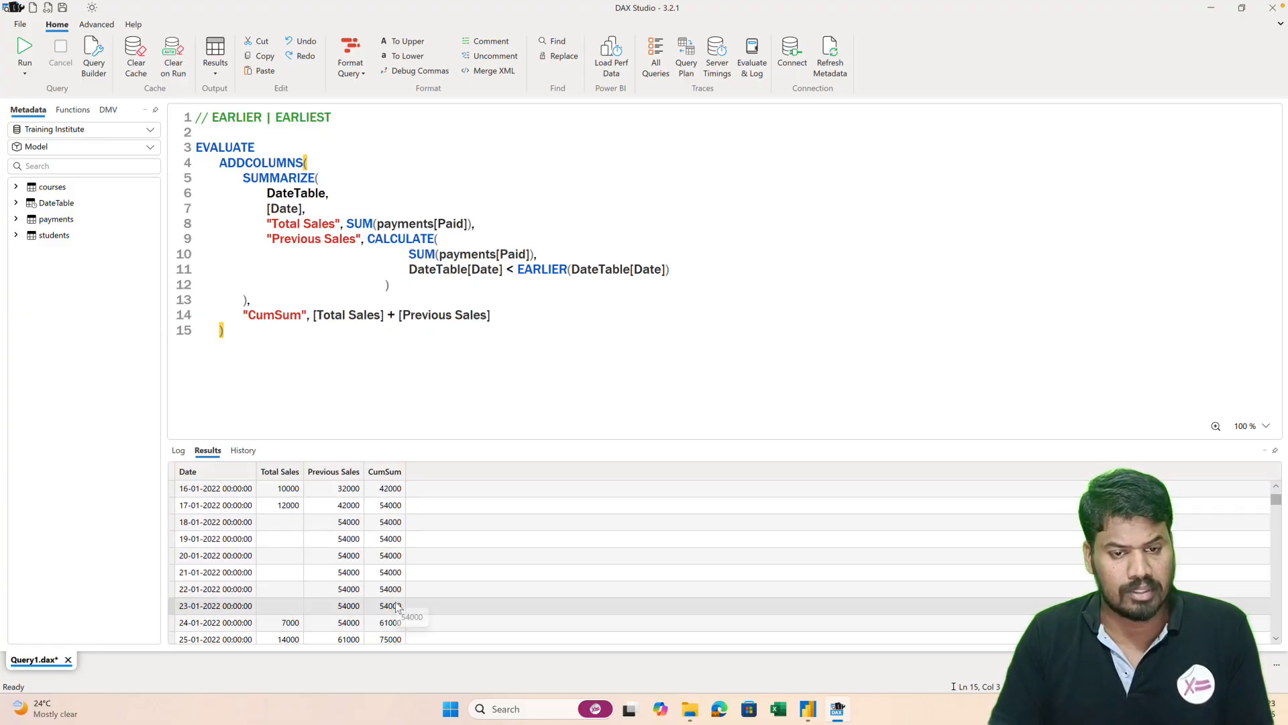
pyautogui.scroll(5, 398, 608)
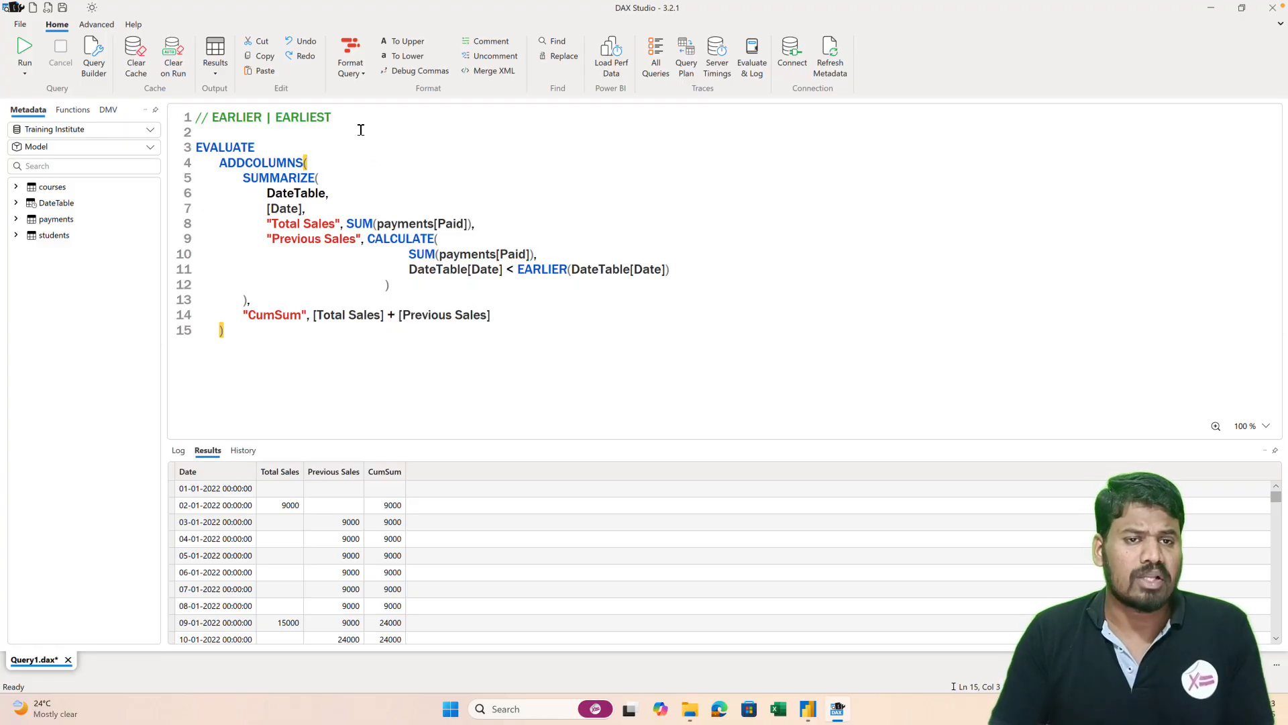
# - Replace EARLIER with EARLIEST in the Previous Sales filter argument and run the query again
pyautogui.doubleClick(540, 272)
pyautogui.write('EAR')
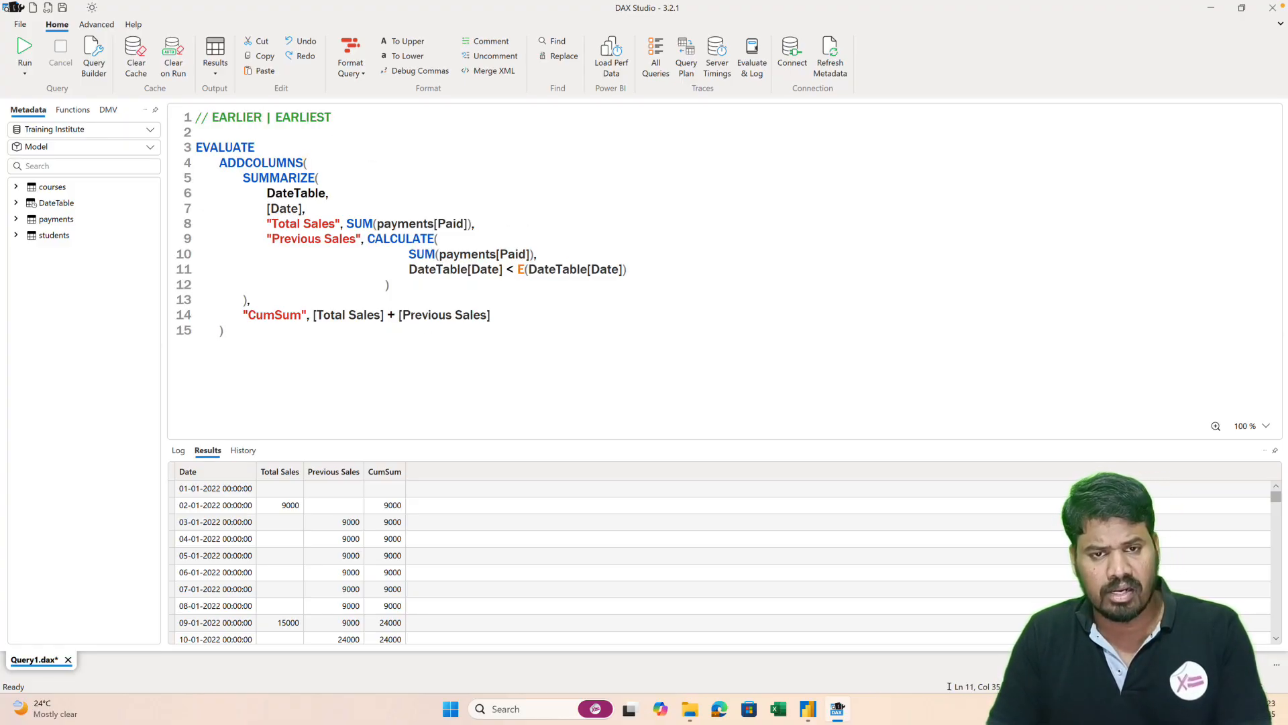
pyautogui.press('Down')
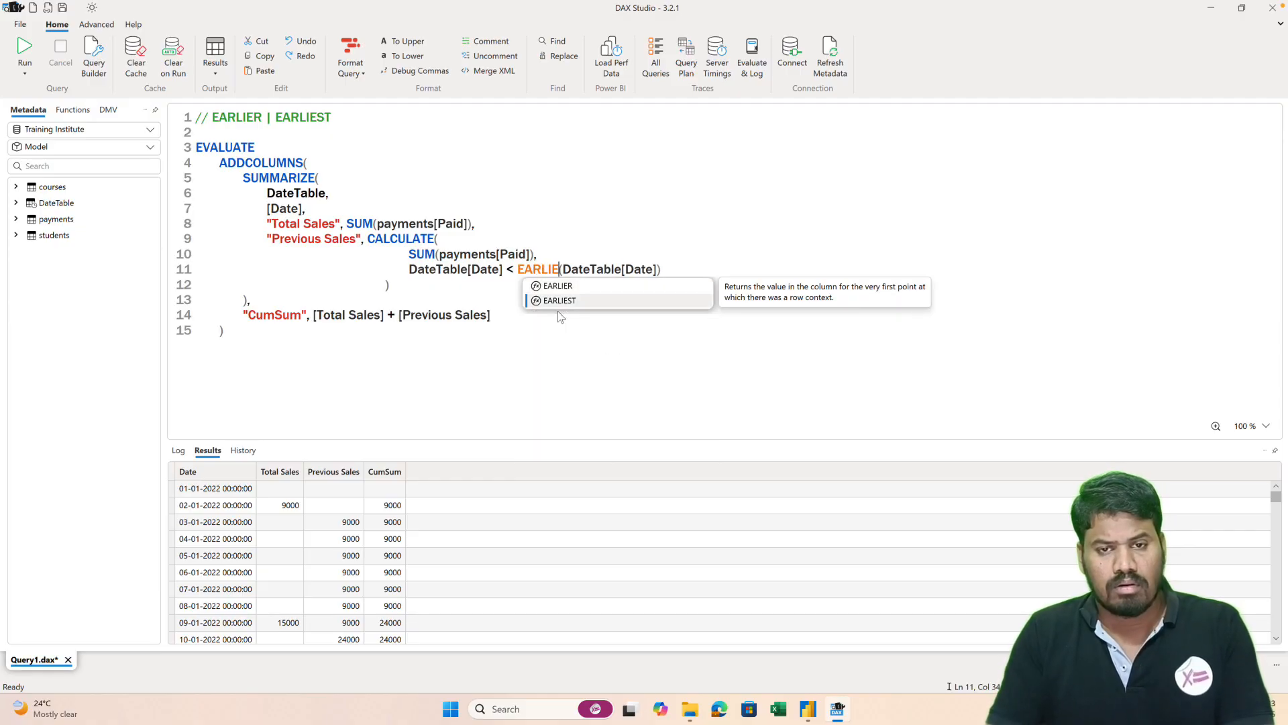
pyautogui.press('Tab')
pyautogui.press('Right')
pyautogui.press('BackSpace')
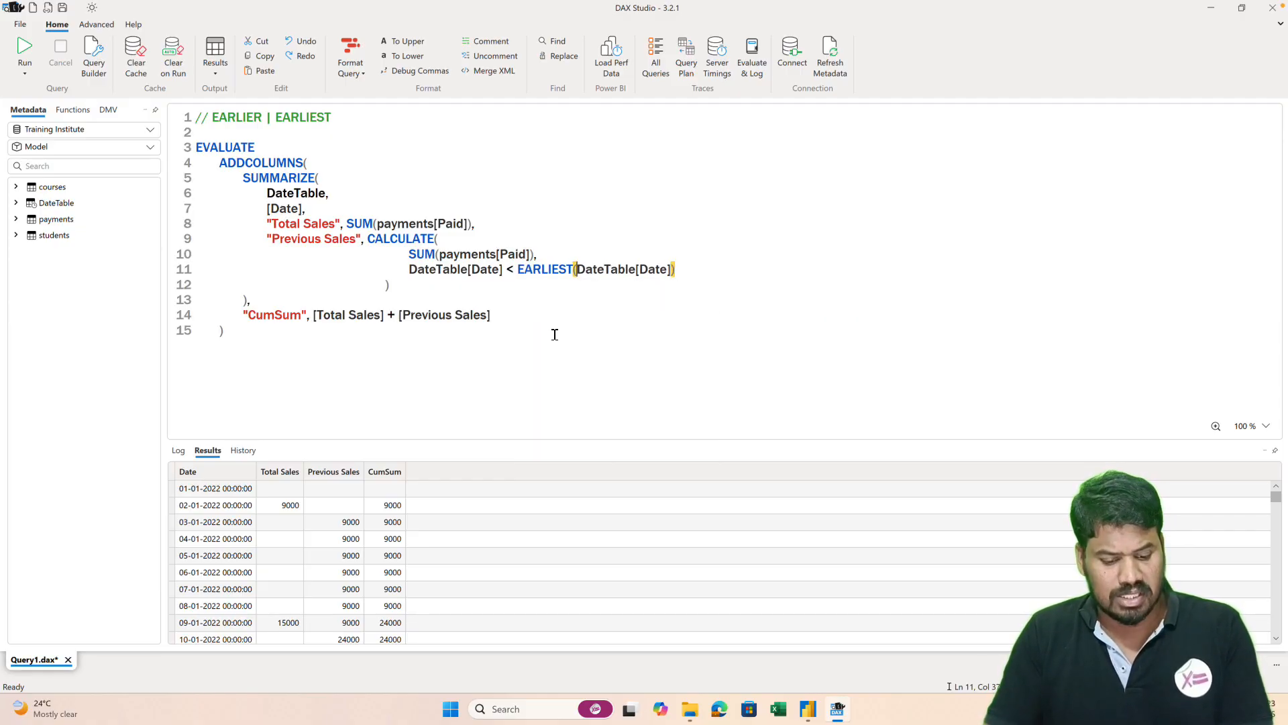
pyautogui.press('F5')
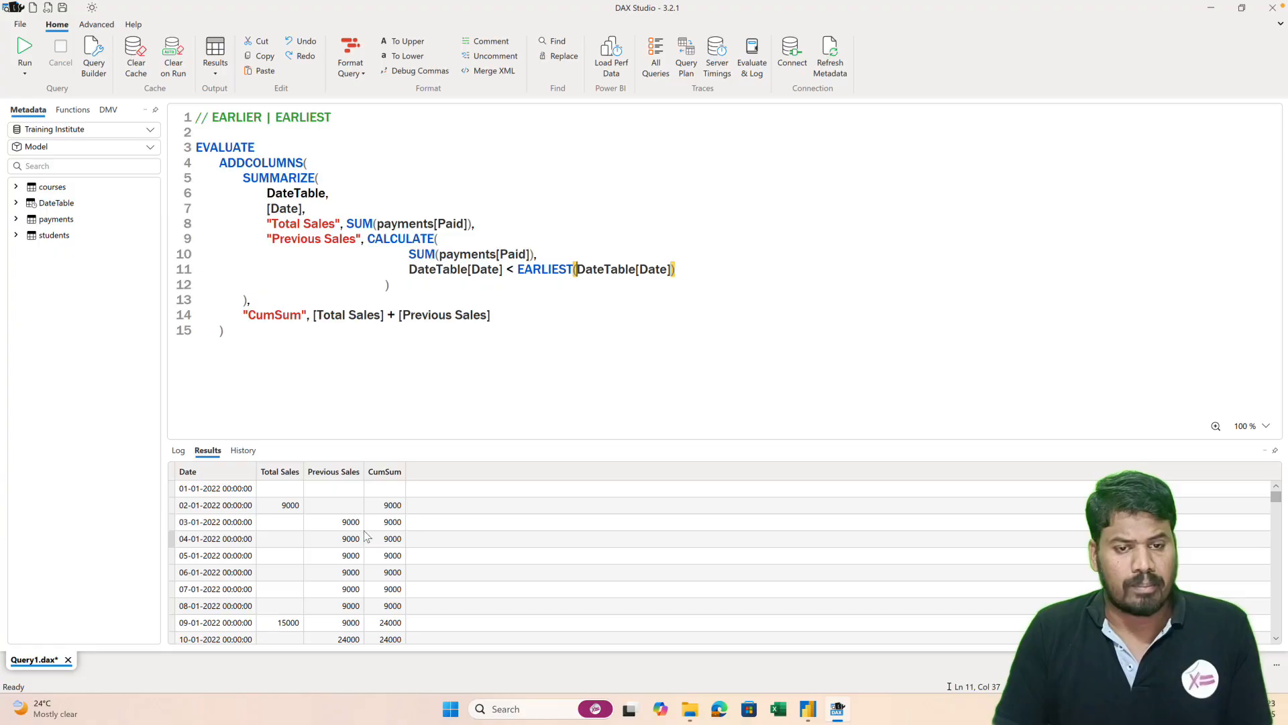
pyautogui.click(515, 337)
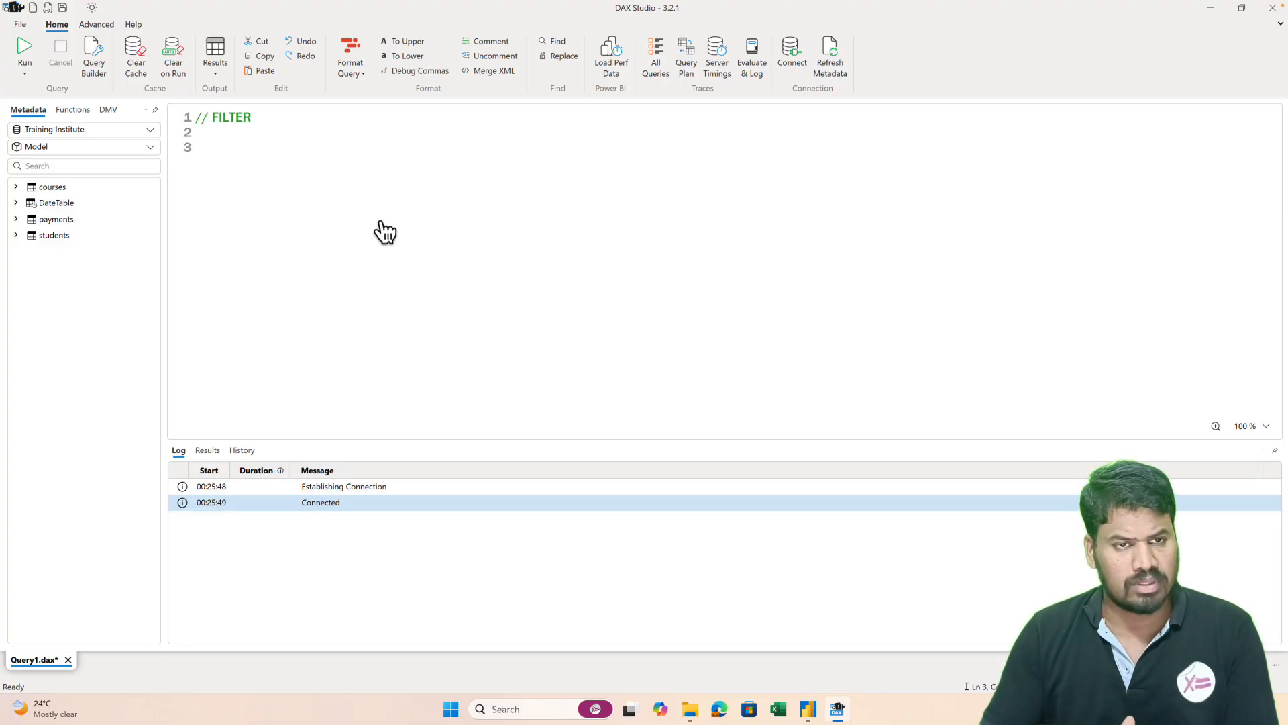
# - Below the FILTER comment, start an EVALUATE query with a FILTER call that takes the payments table as its first argument
pyautogui.write('EVALUATE')
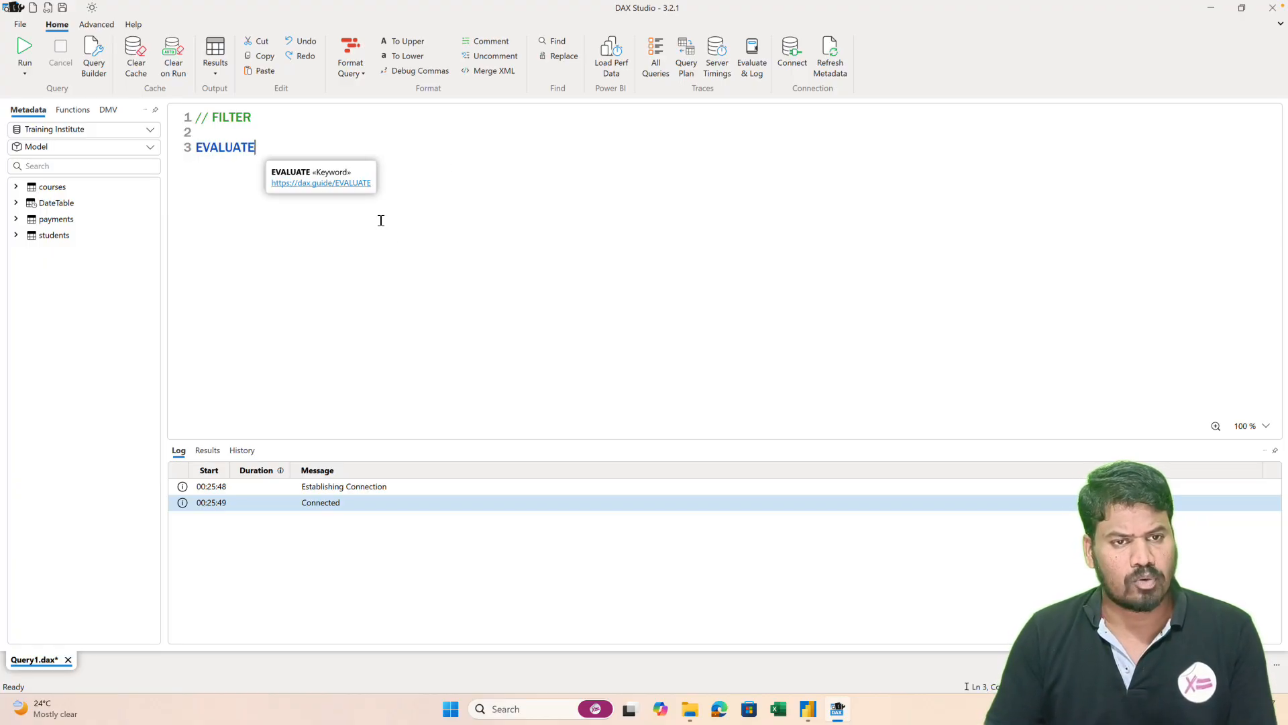
pyautogui.press('Return')
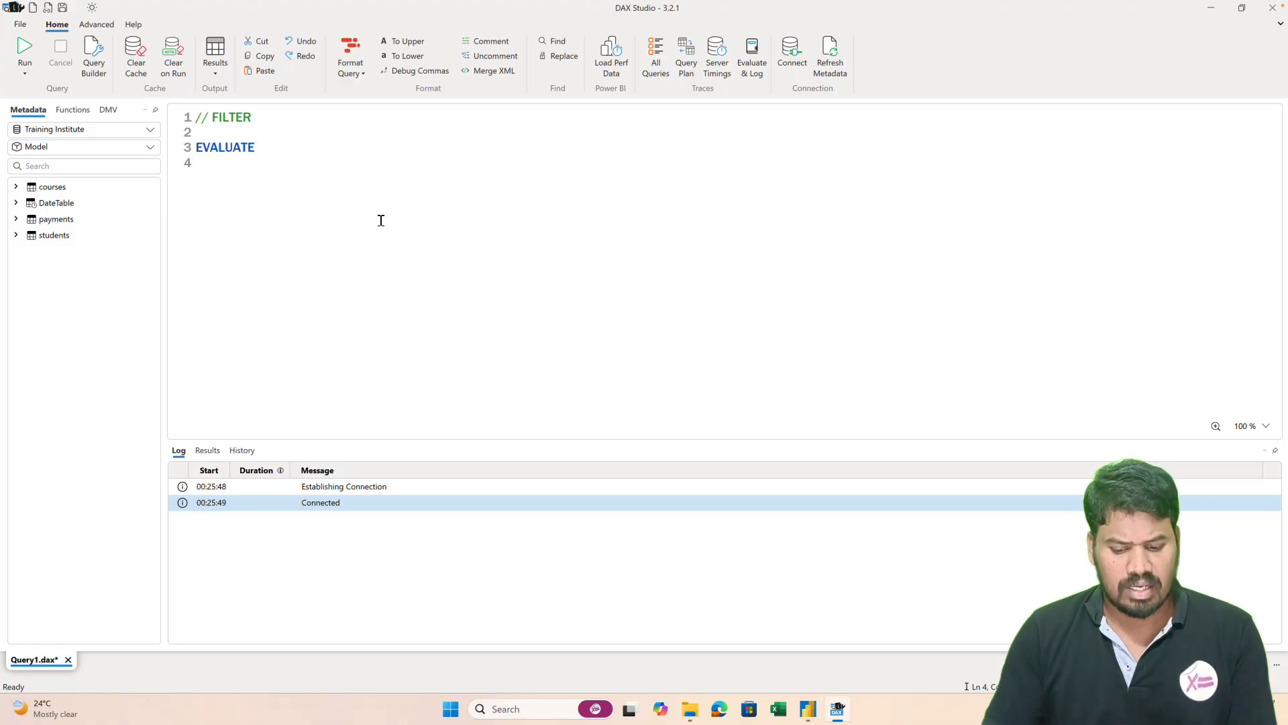
pyautogui.write('FILTER(')
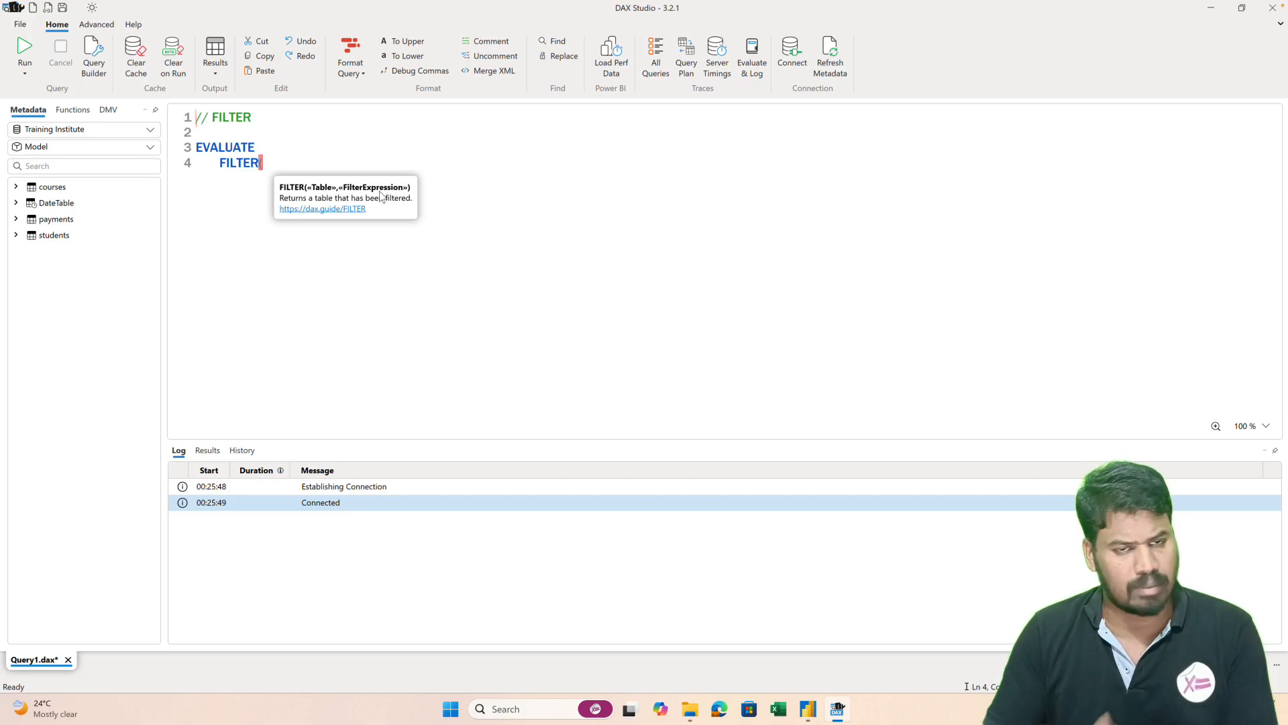
pyautogui.press('Return')
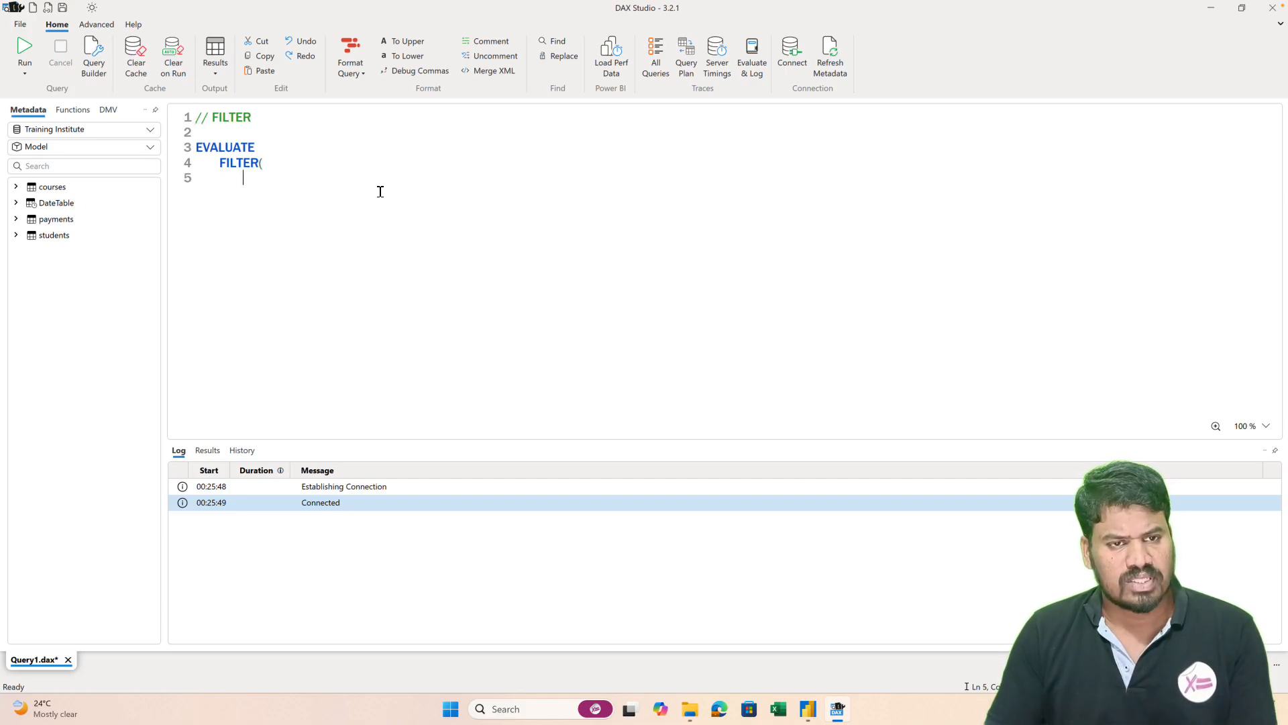
pyautogui.write('payments,')
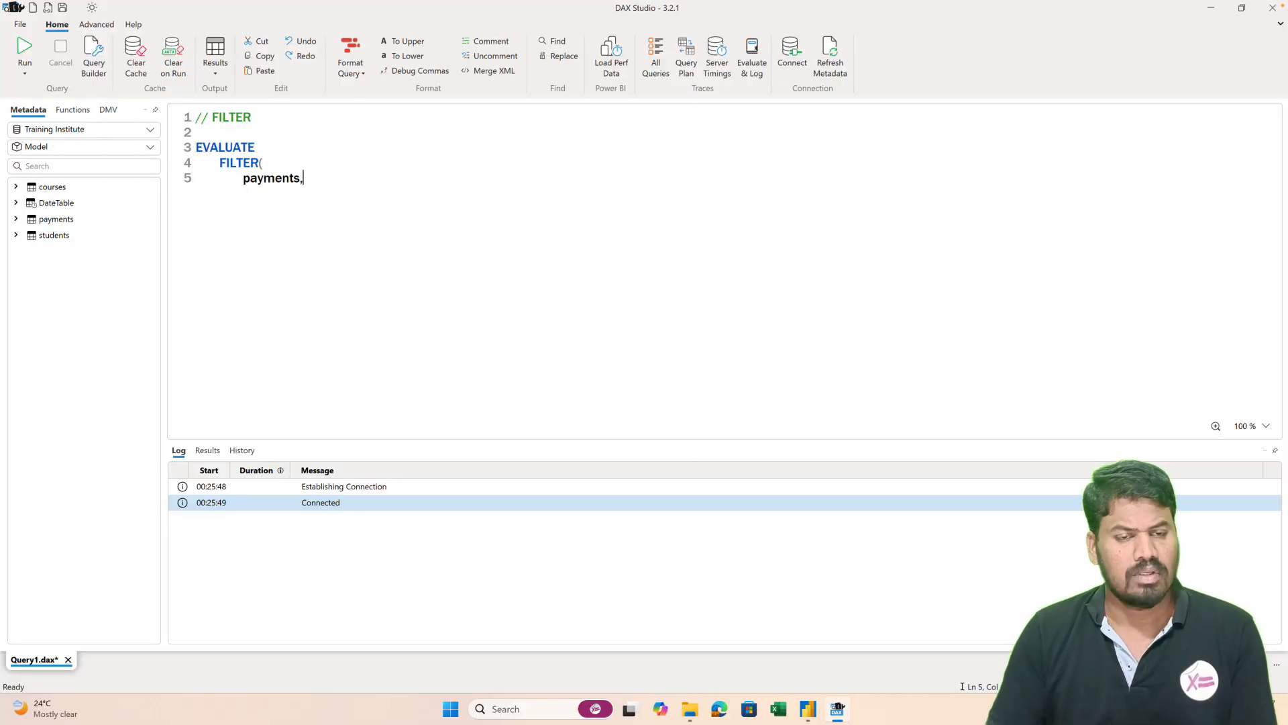
# - Add the filter condition payments[Course] = "22C01" on a new line as the second FILTER argument
pyautogui.press('Return')
pyautogui.write('PAY')
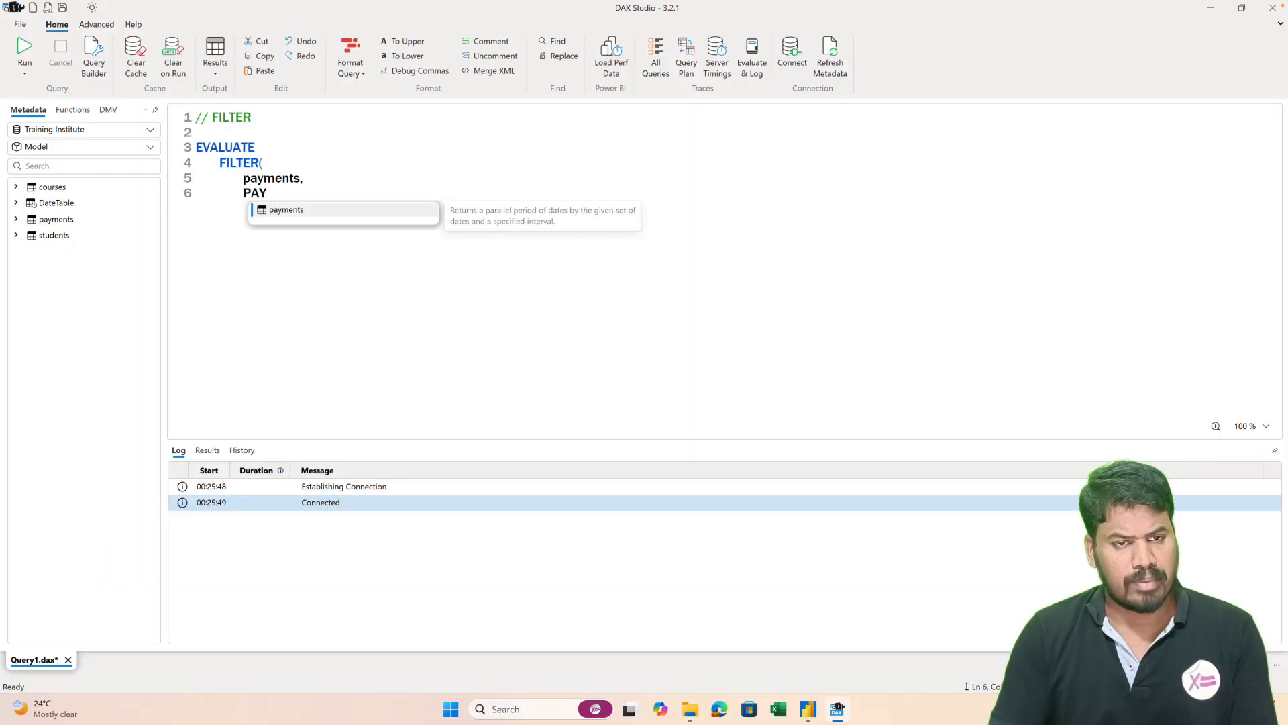
pyautogui.press('Tab')
pyautogui.write('[c')
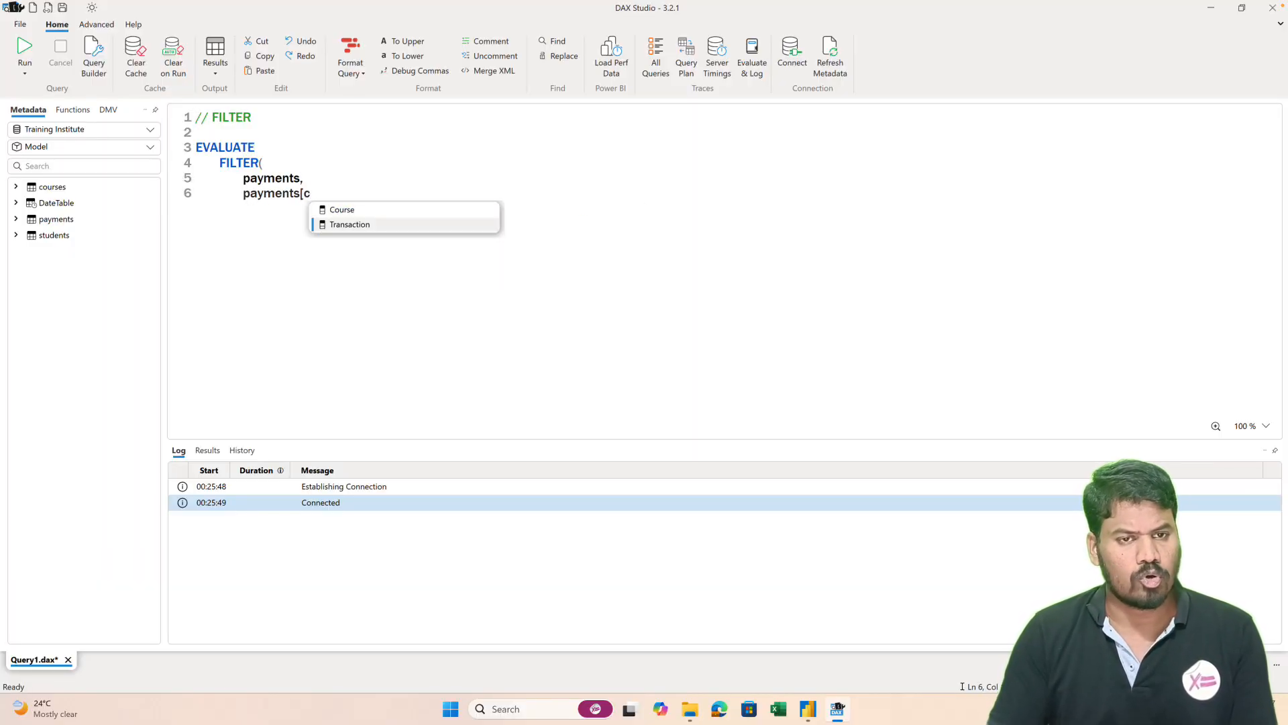
pyautogui.press('Tab')
pyautogui.write('= ')
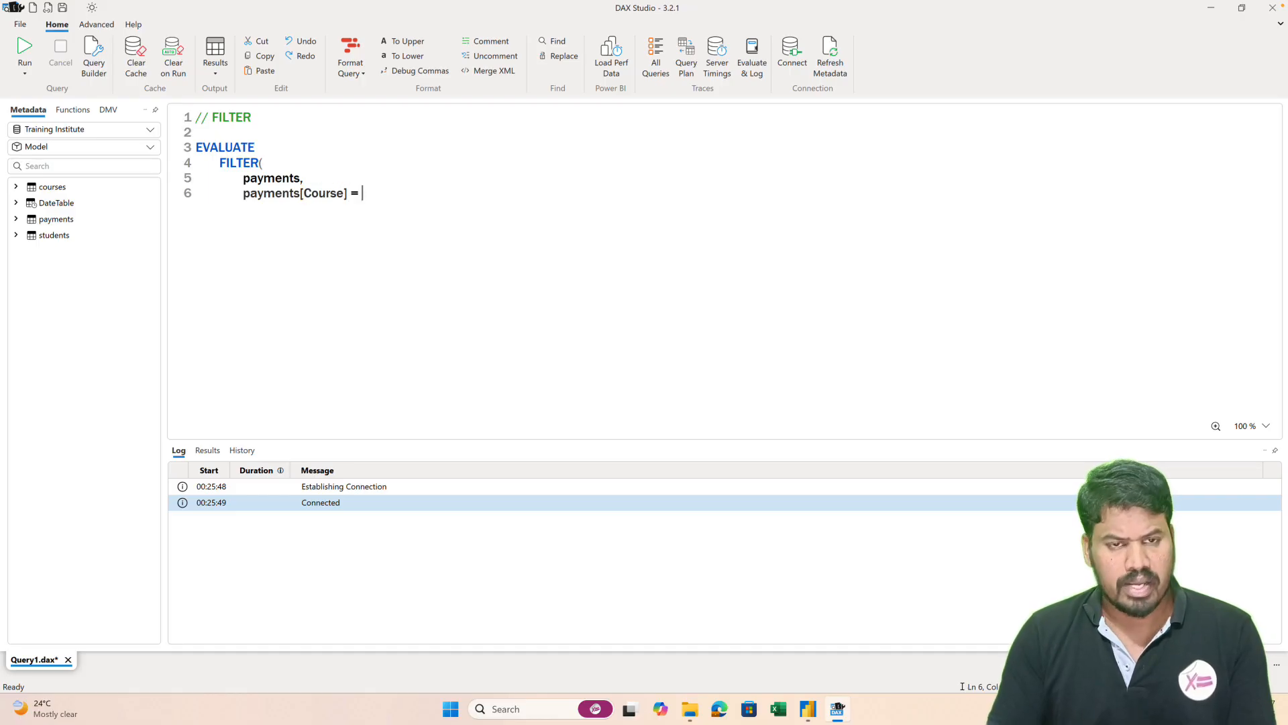
pyautogui.write('"22C012')
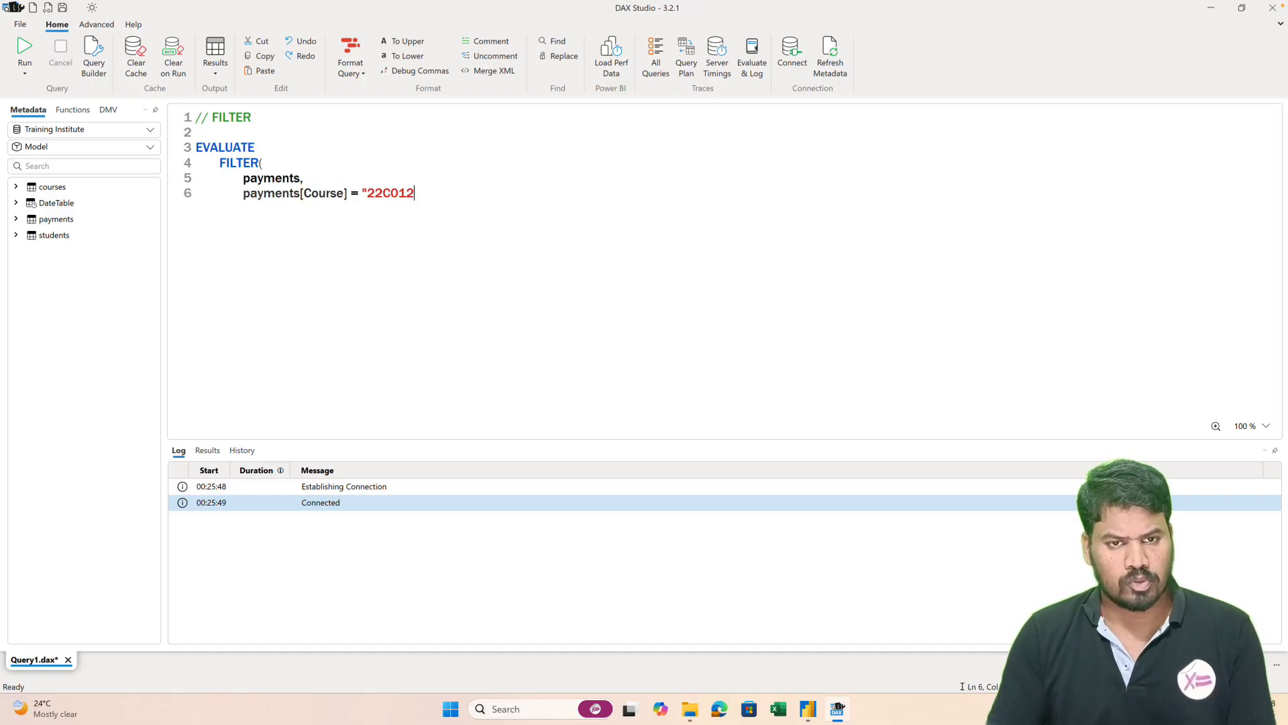
pyautogui.press('BackSpace')
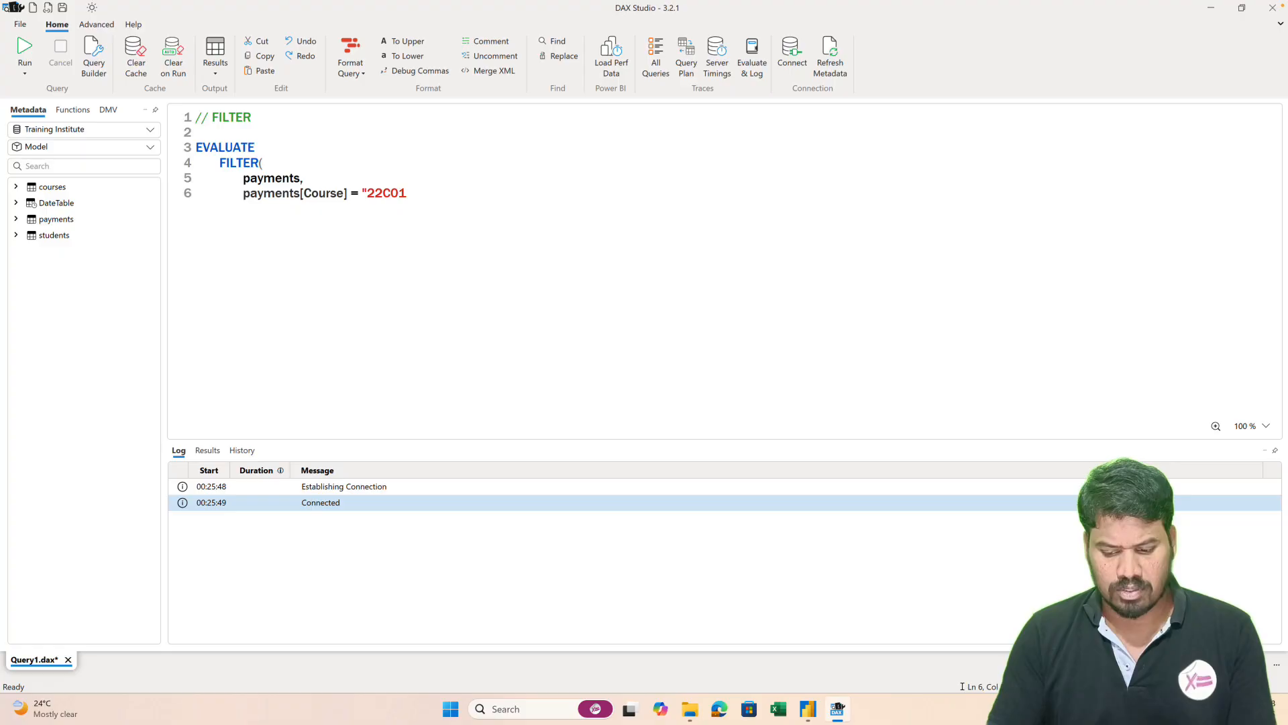
pyautogui.write('"')
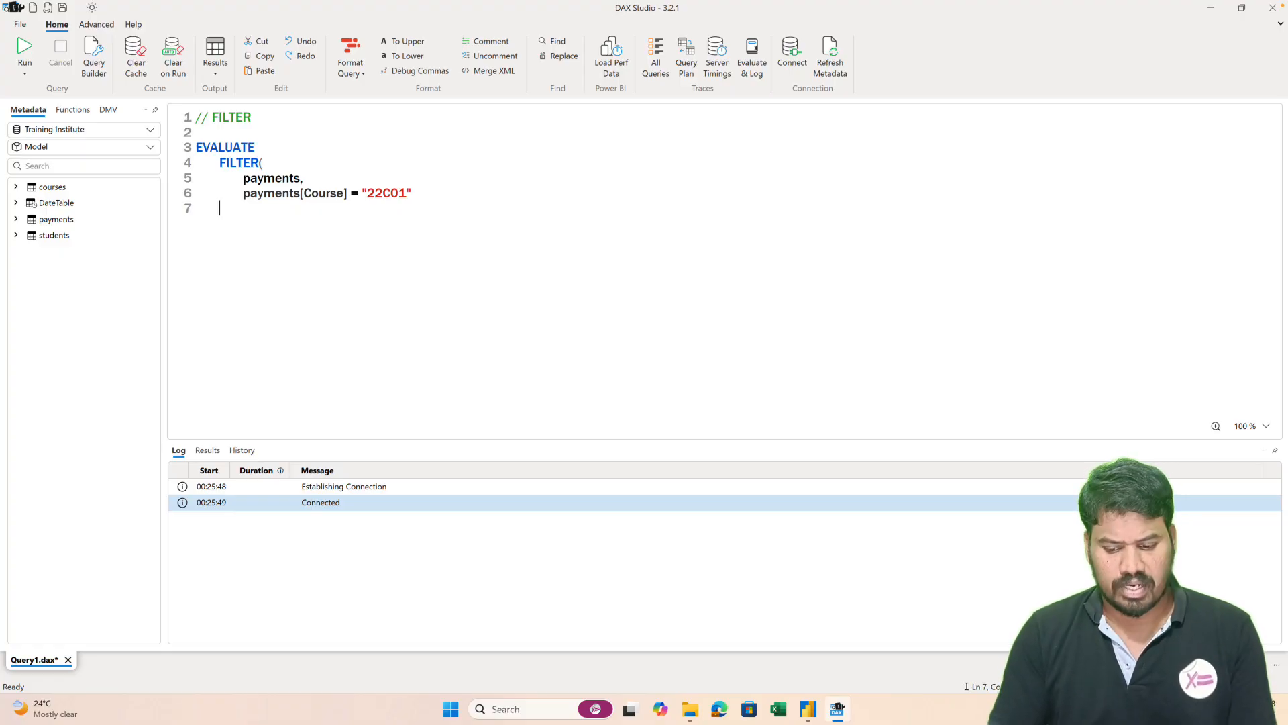
# - Close the FILTER call, run the query and review the returned payment rows down to the end
pyautogui.write(')')
pyautogui.press('F5')
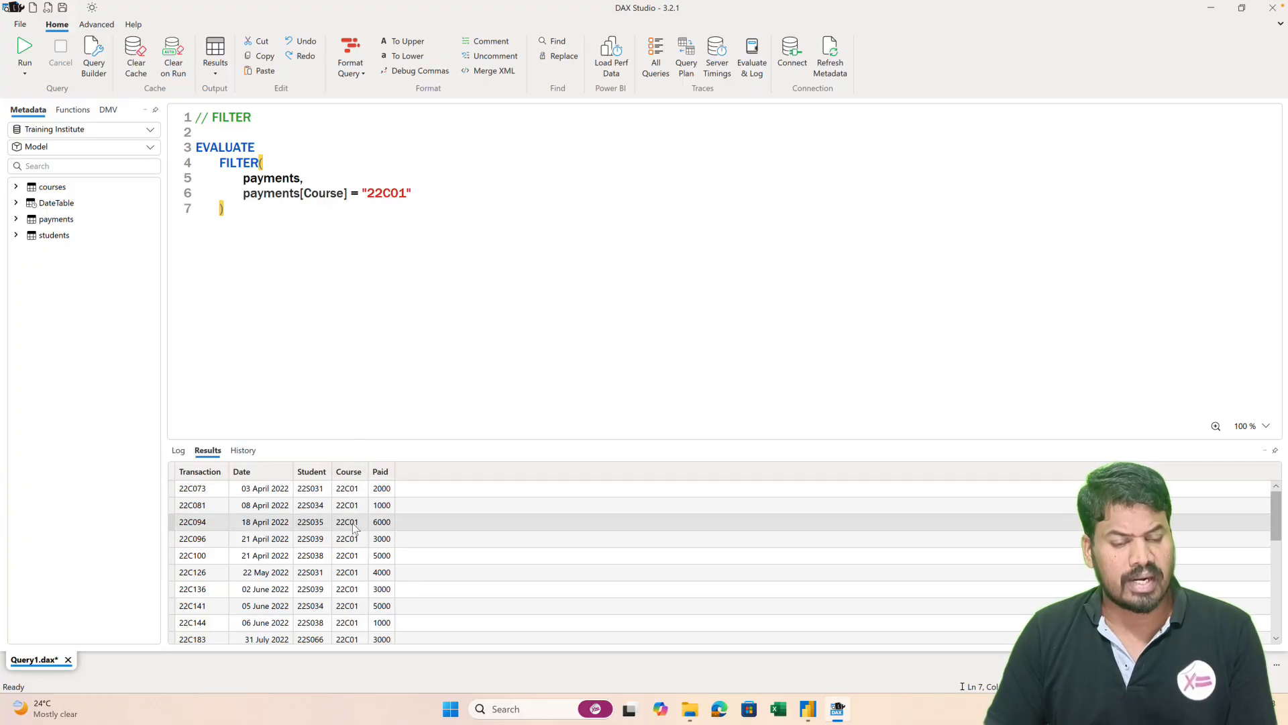
pyautogui.scroll(-5, 347, 593)
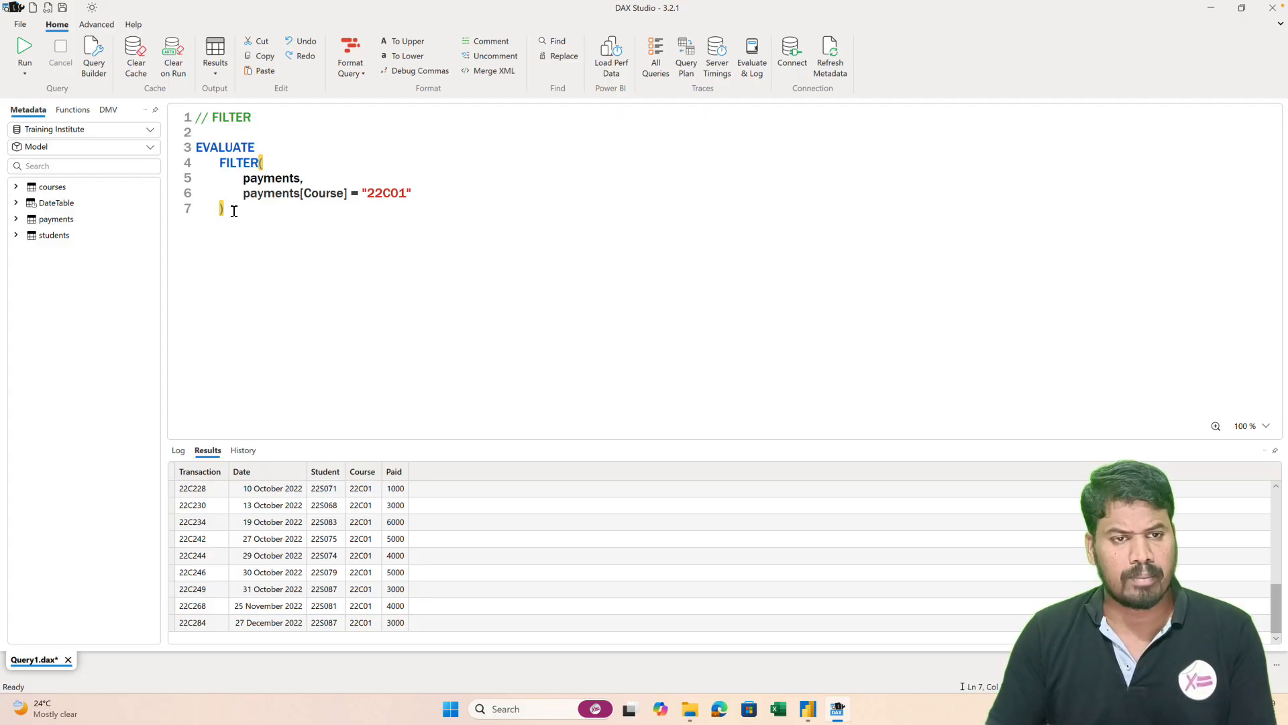
# - Below the first query, start a second EVALUATE statement with a FILTER call over the payments table
pyautogui.press('Return')
pyautogui.press('Return')
pyautogui.write('EVALUATE')
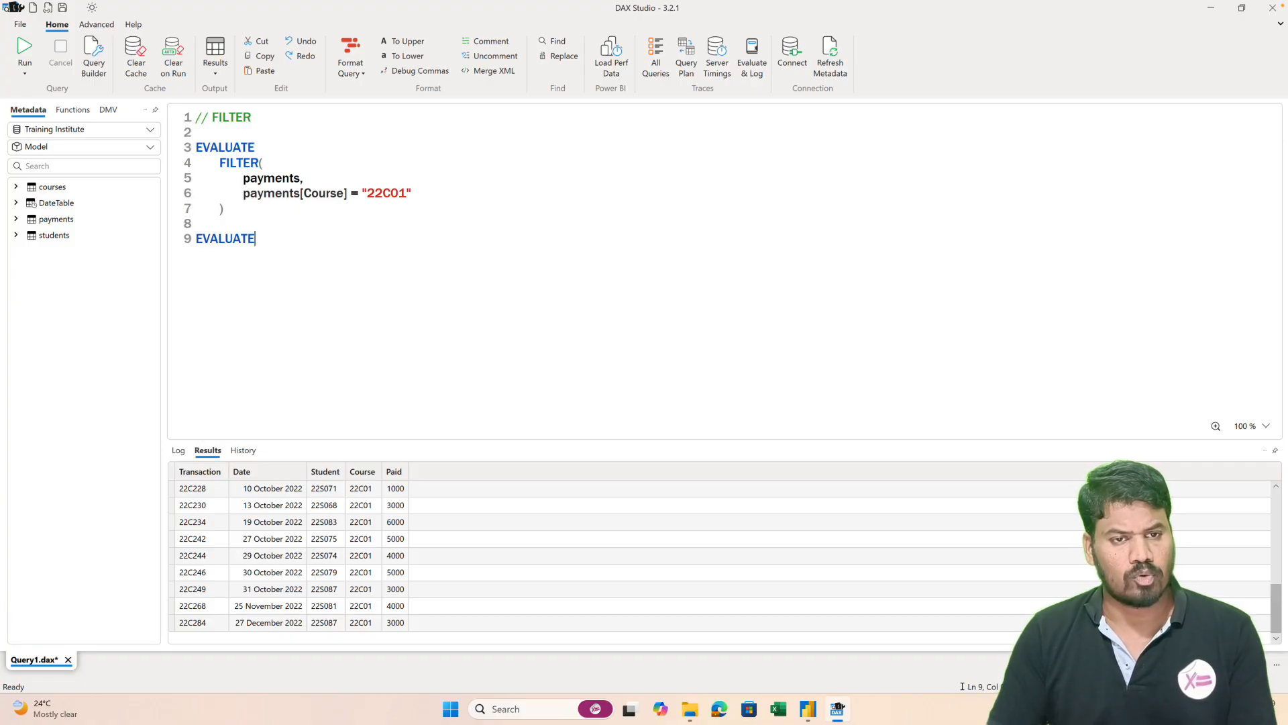
pyautogui.press('Return')
pyautogui.write('FILTER(')
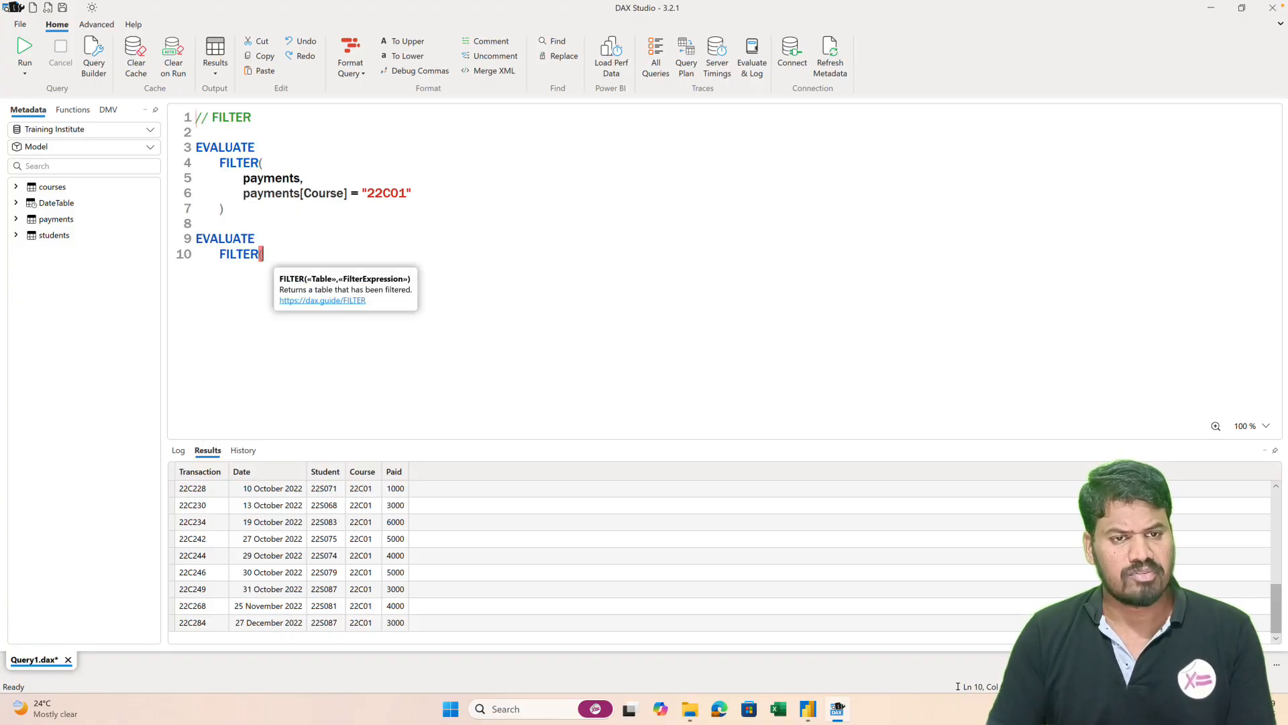
pyautogui.press('Return')
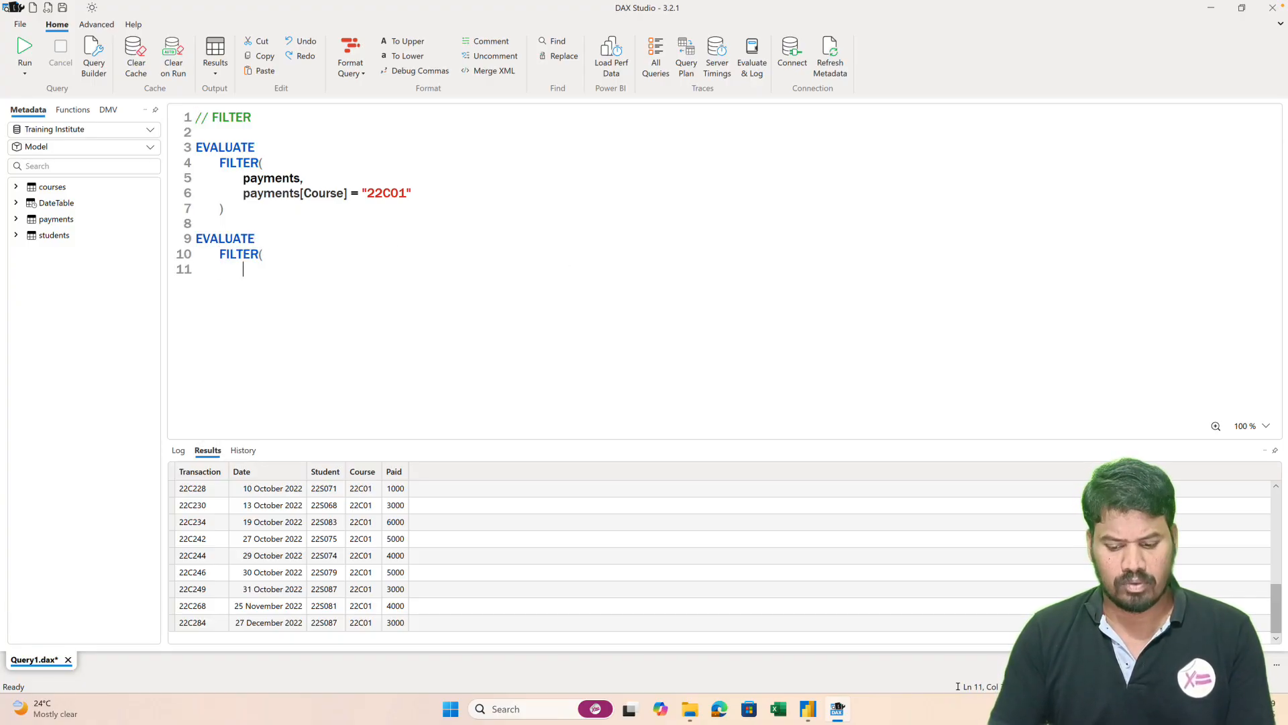
pyautogui.write('payments')
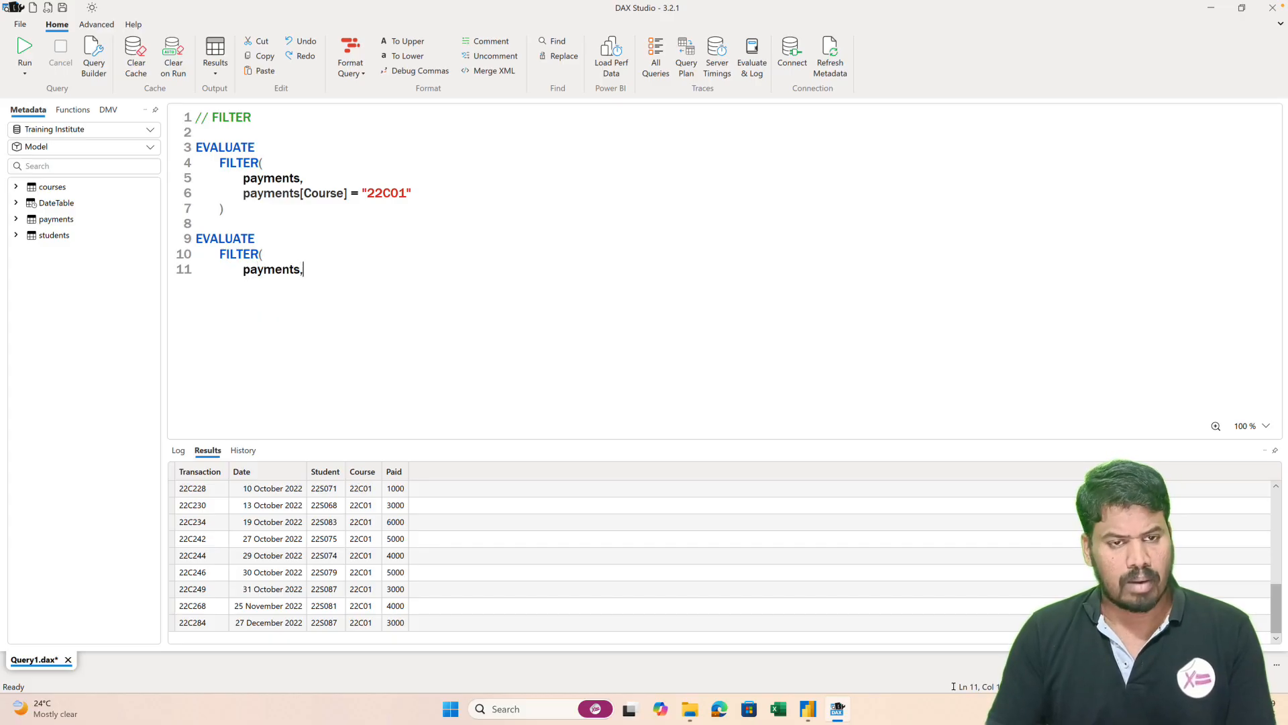
pyautogui.write(',')
# - Set the second query's filter condition to RELATED(courses[Name]) = "Python" on a new line
pyautogui.press('Return')
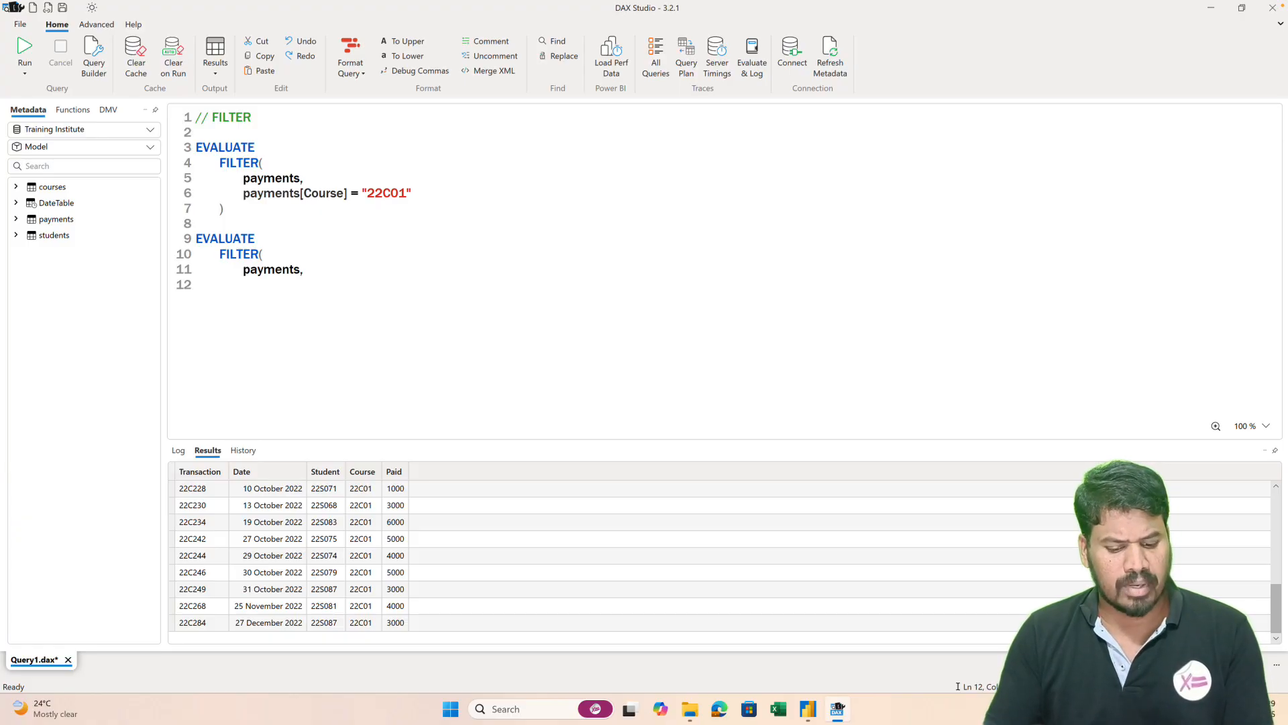
pyautogui.write('RELA')
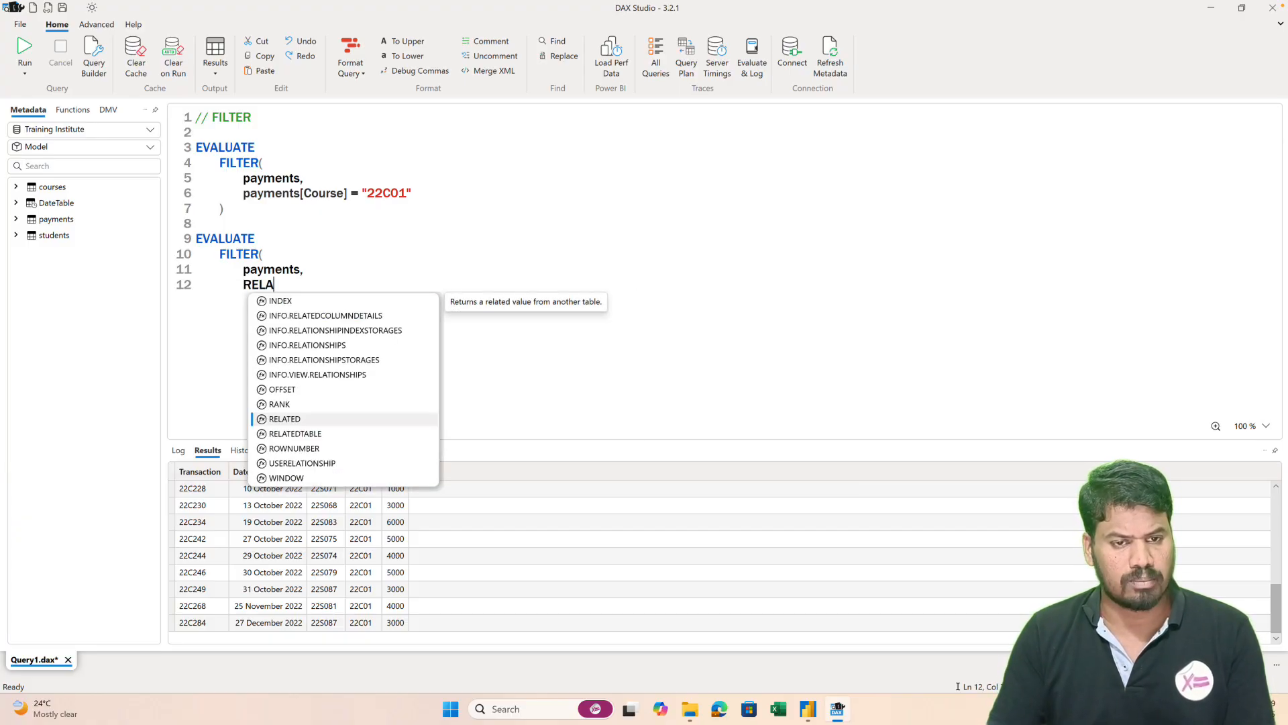
pyautogui.press('Tab')
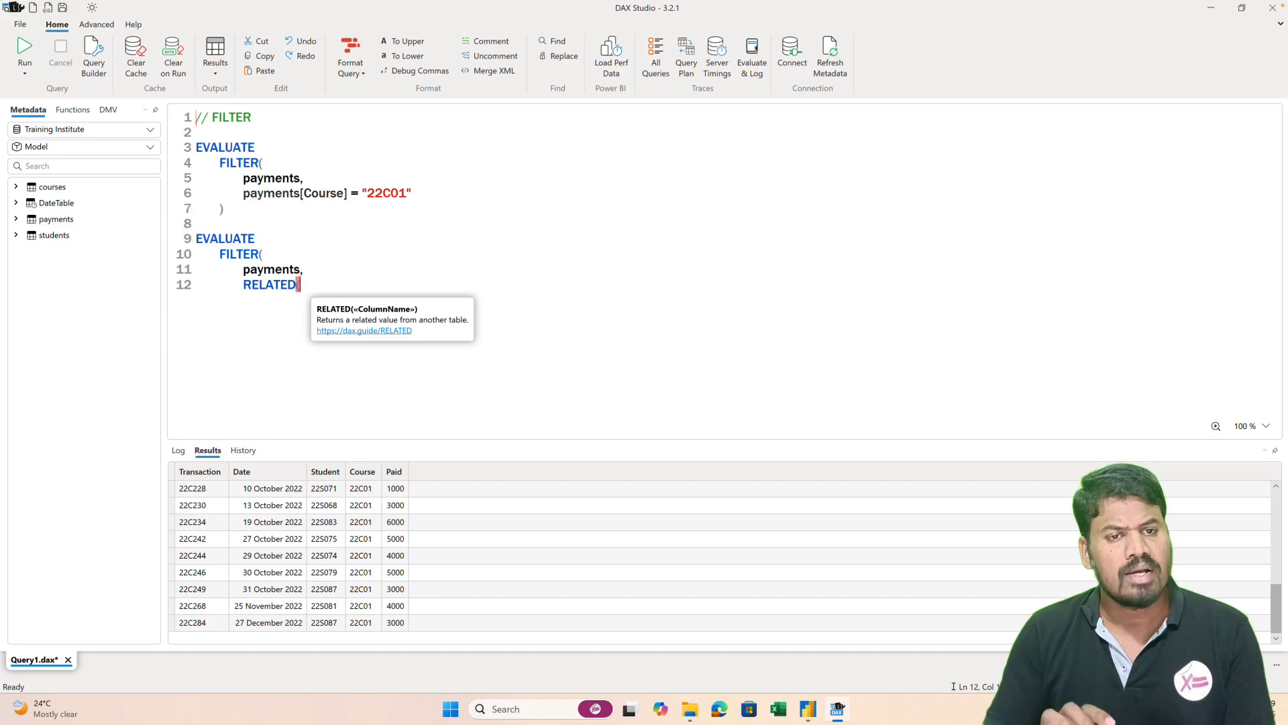
pyautogui.write('courses[')
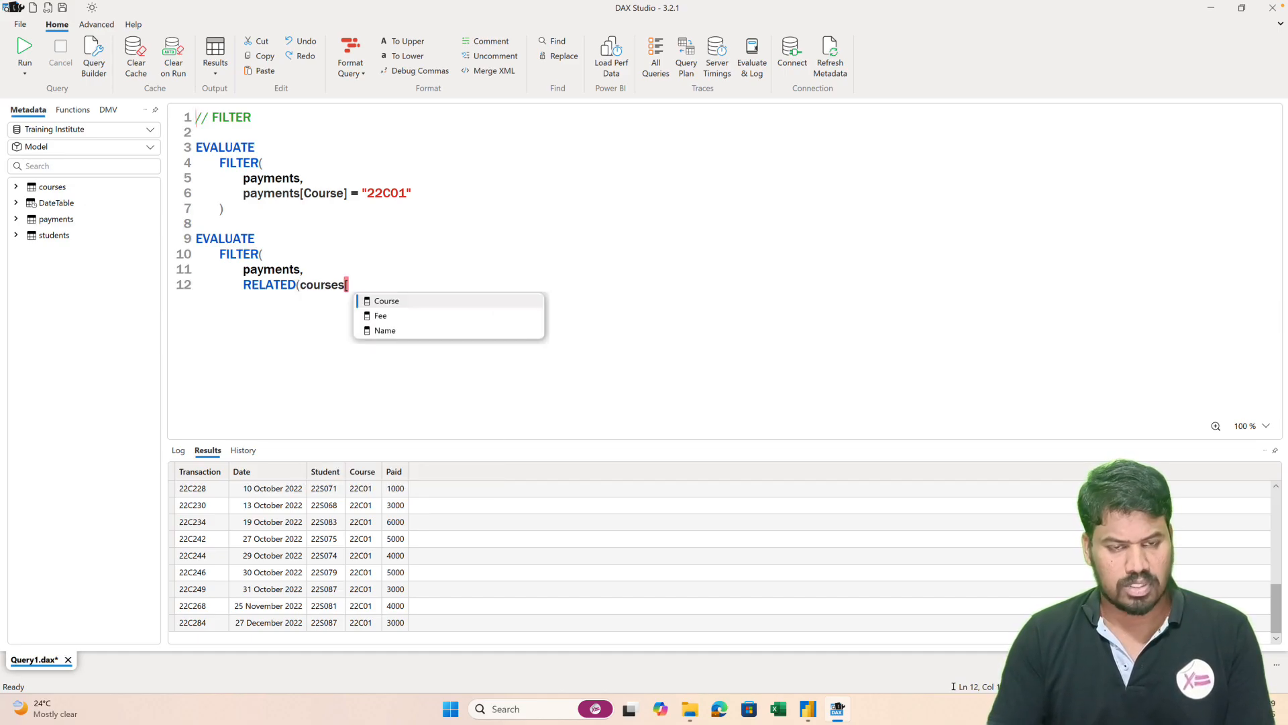
pyautogui.press('Down')
pyautogui.press('Down')
pyautogui.press('Tab')
pyautogui.write(')')
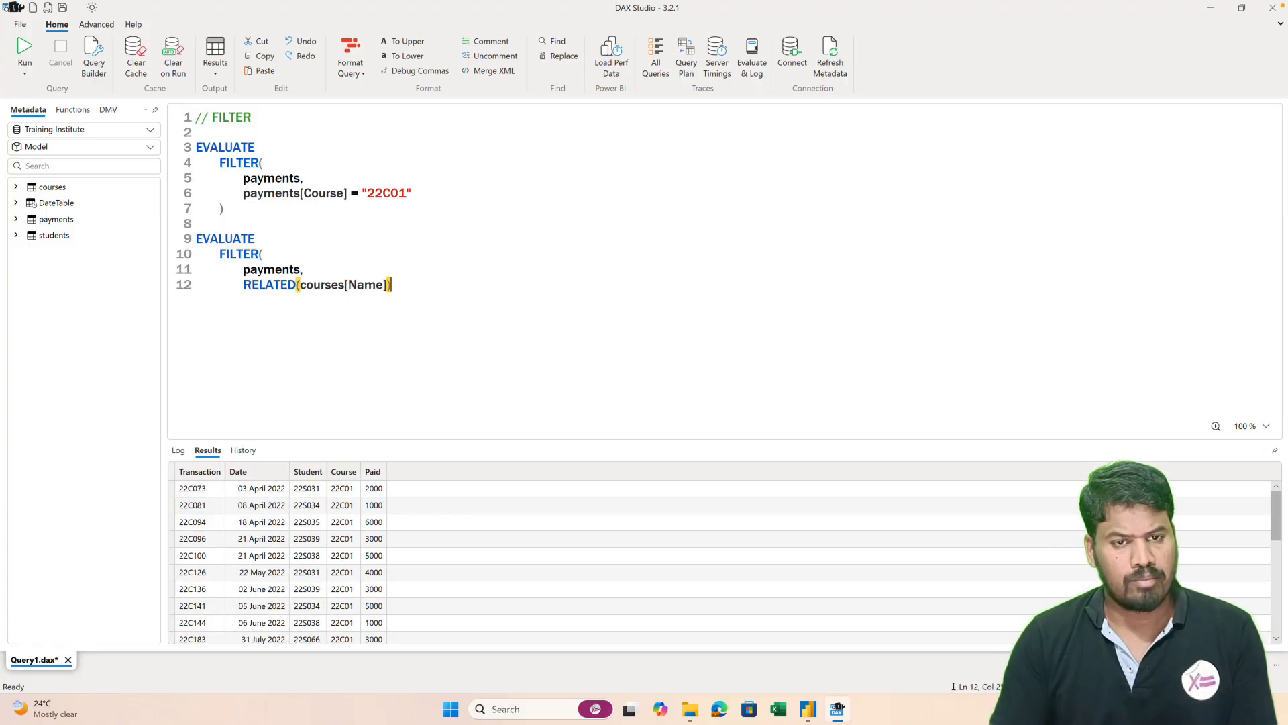
pyautogui.write(' = "P')
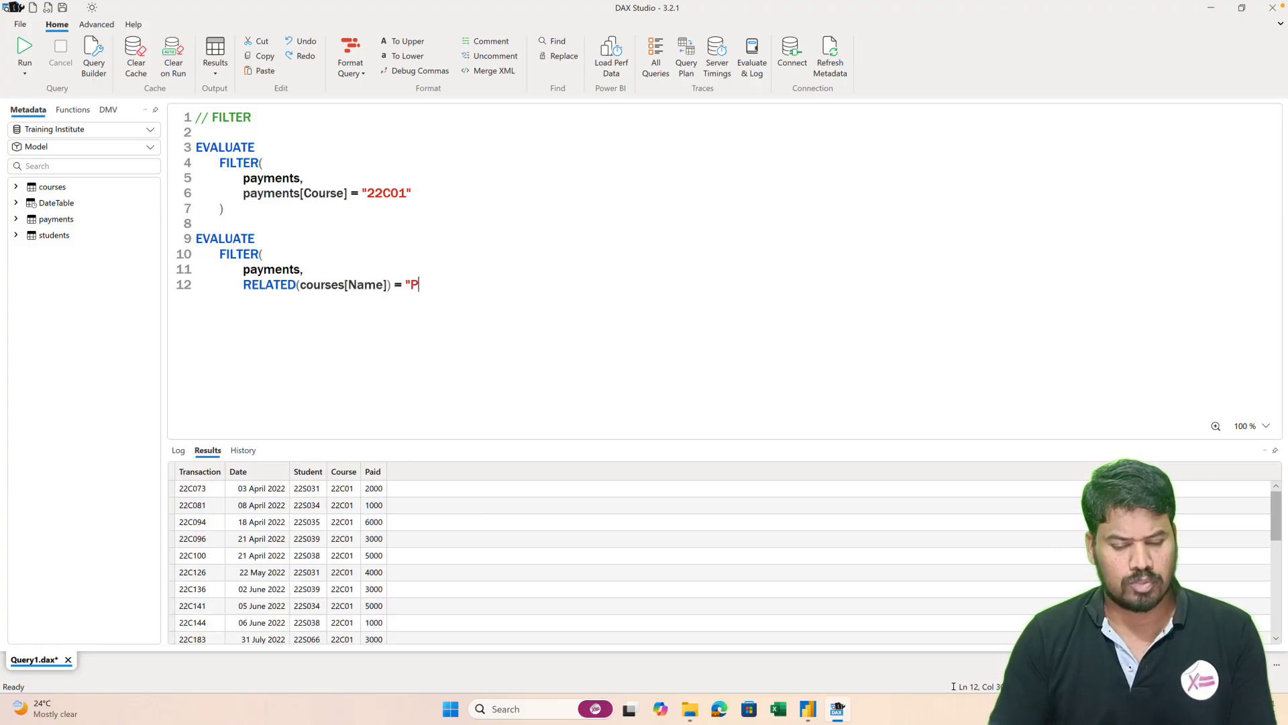
pyautogui.write('ython"')
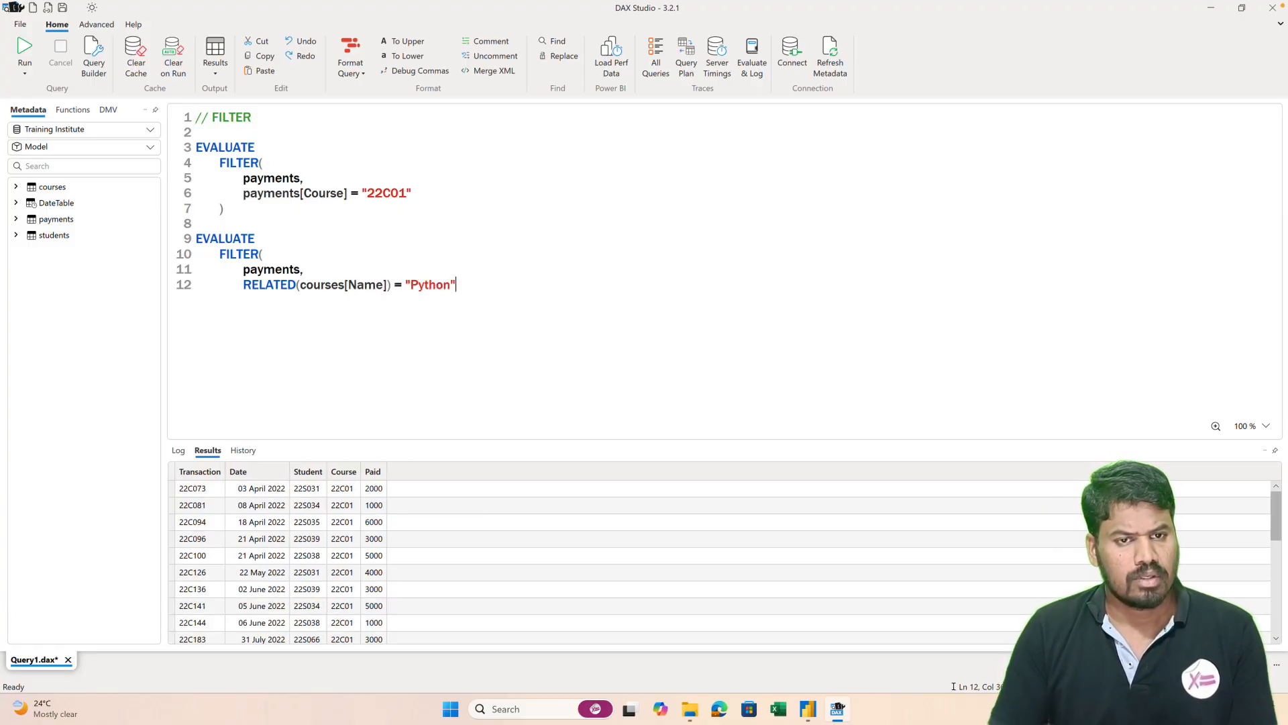
# - Close the second FILTER call, run both queries and review the second result set
pyautogui.press('Return')
pyautogui.write(')')
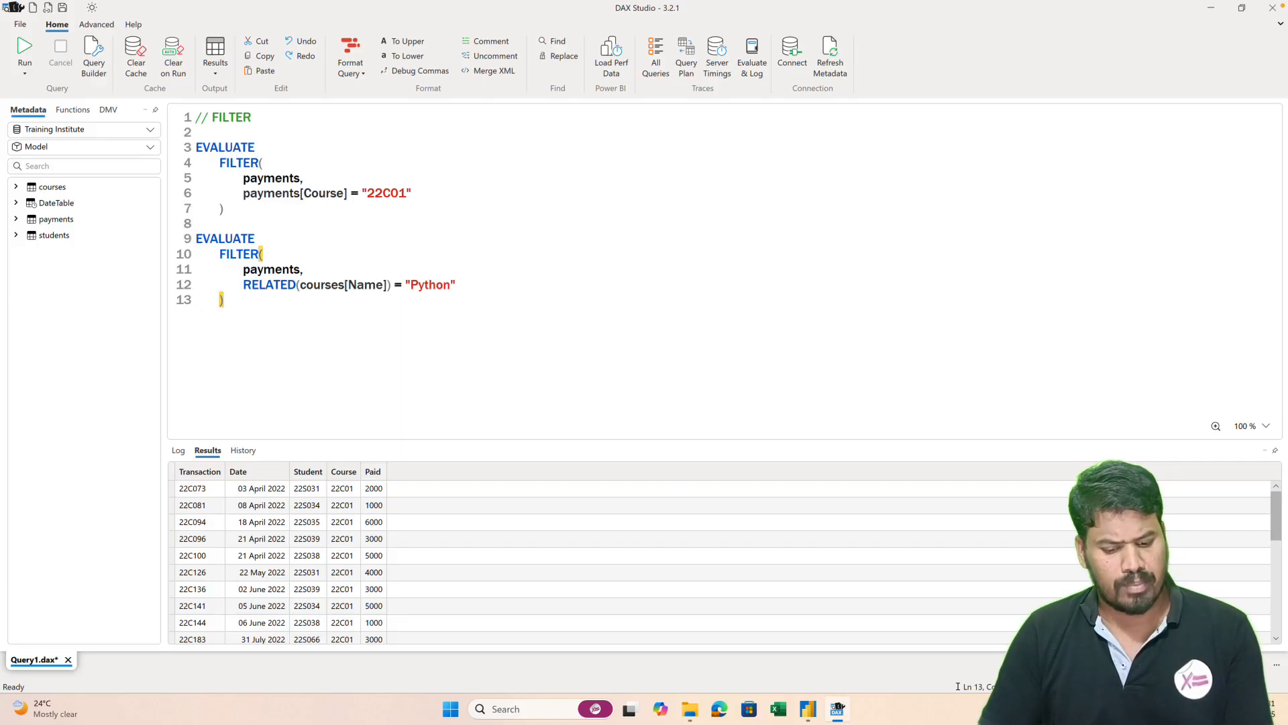
pyautogui.press('F5')
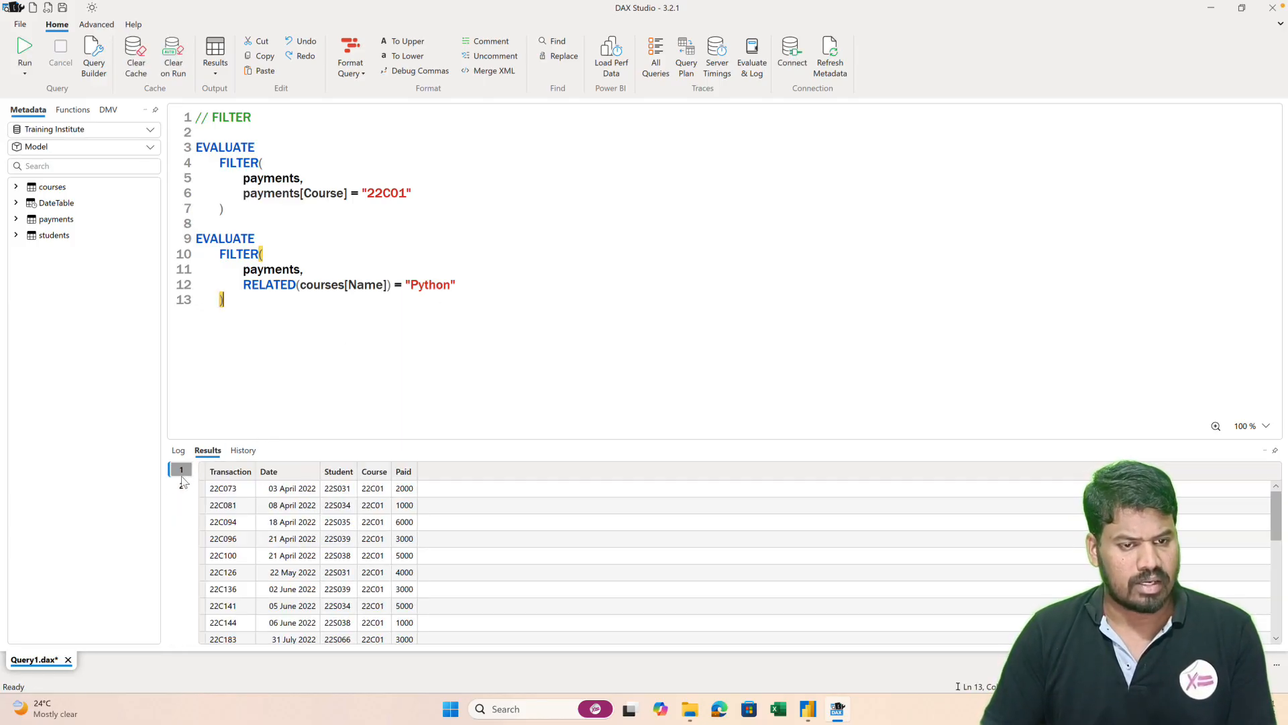
pyautogui.click(181, 486)
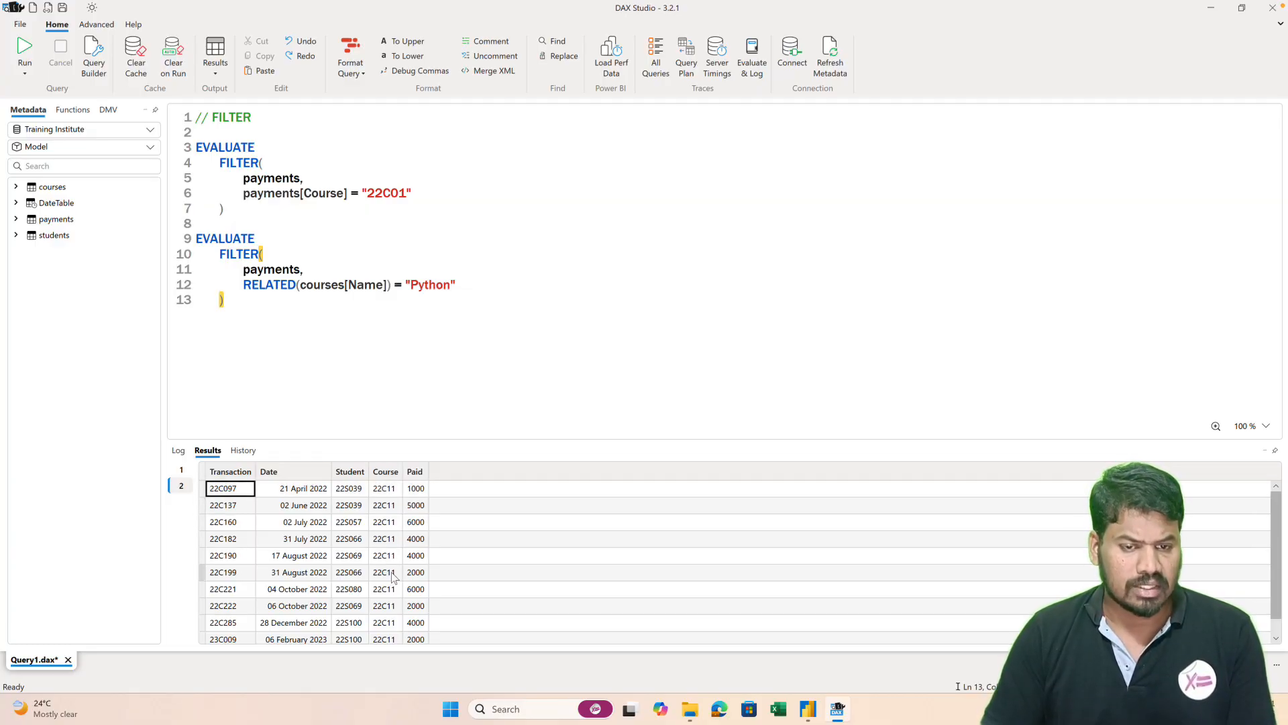
pyautogui.scroll(-1, 394, 583)
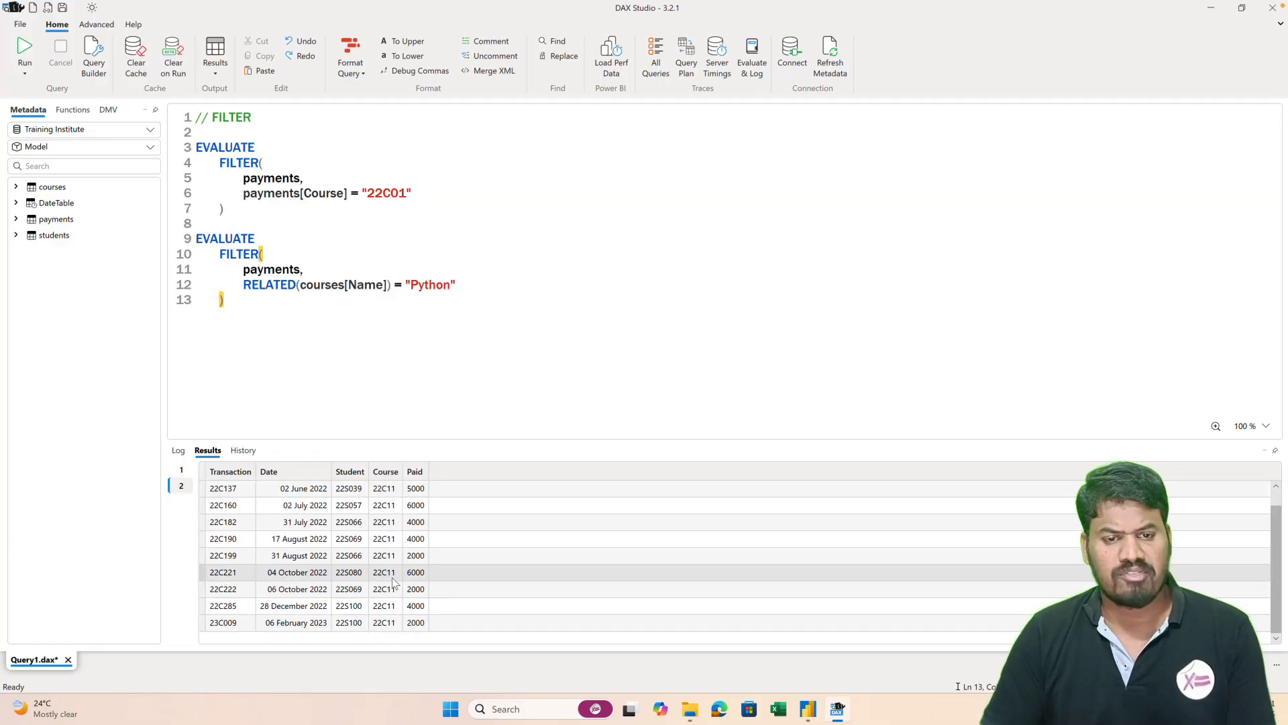
pyautogui.click(456, 354)
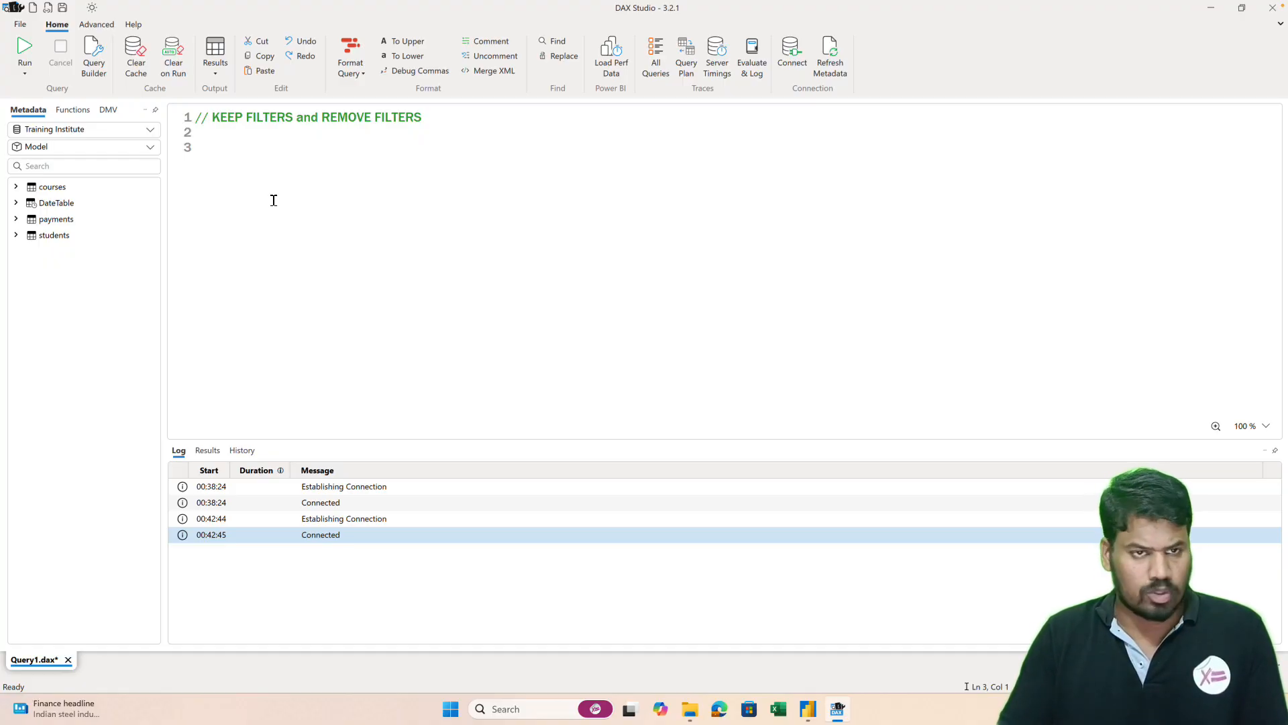
# - Below the KEEP FILTERS and REMOVE FILTERS comment, write an EVALUATE statement with an empty ROW call, its closing parenthesis on a separate line
pyautogui.write('EVALUATE')
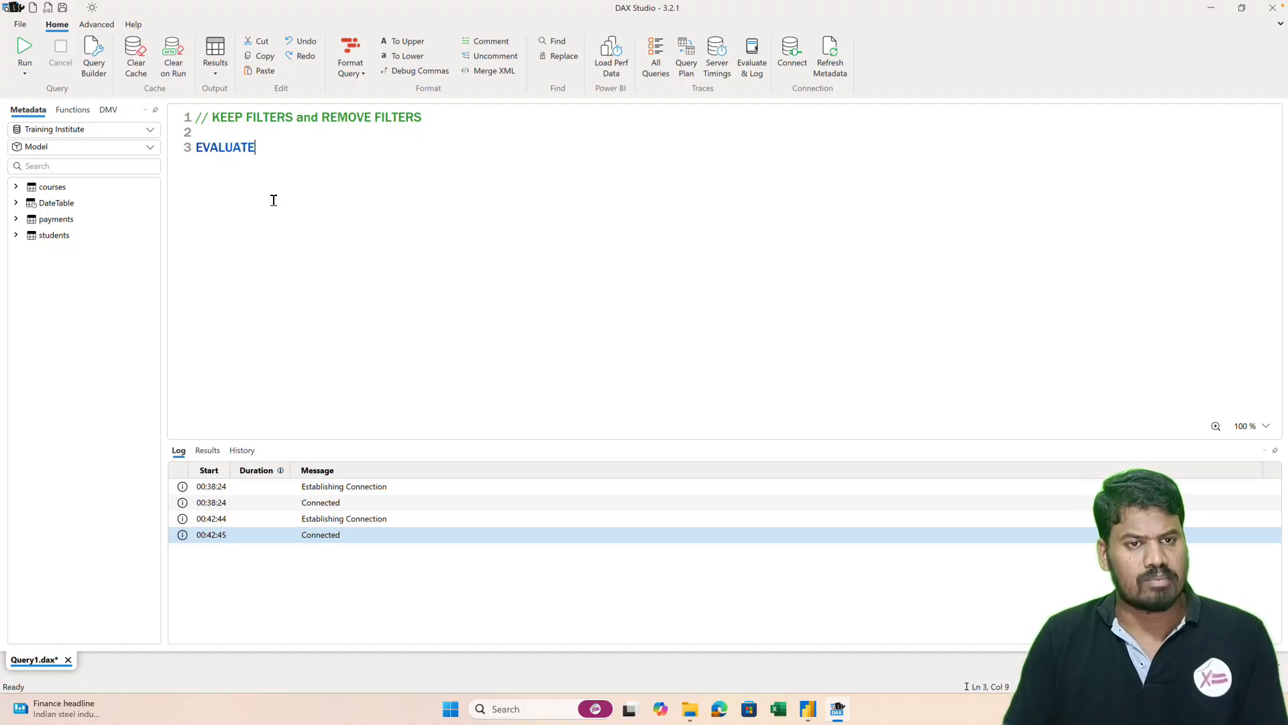
pyautogui.press('Return')
pyautogui.press('Tab')
pyautogui.write('ROW')
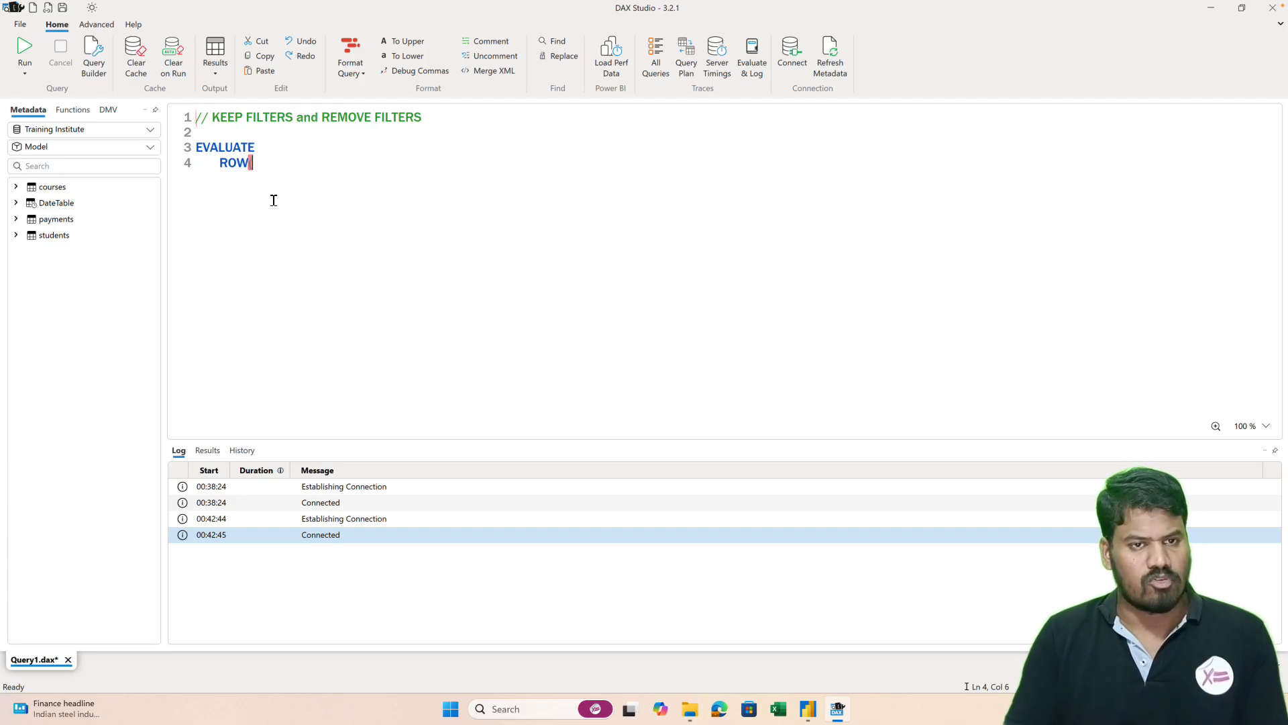
pyautogui.press('Return')
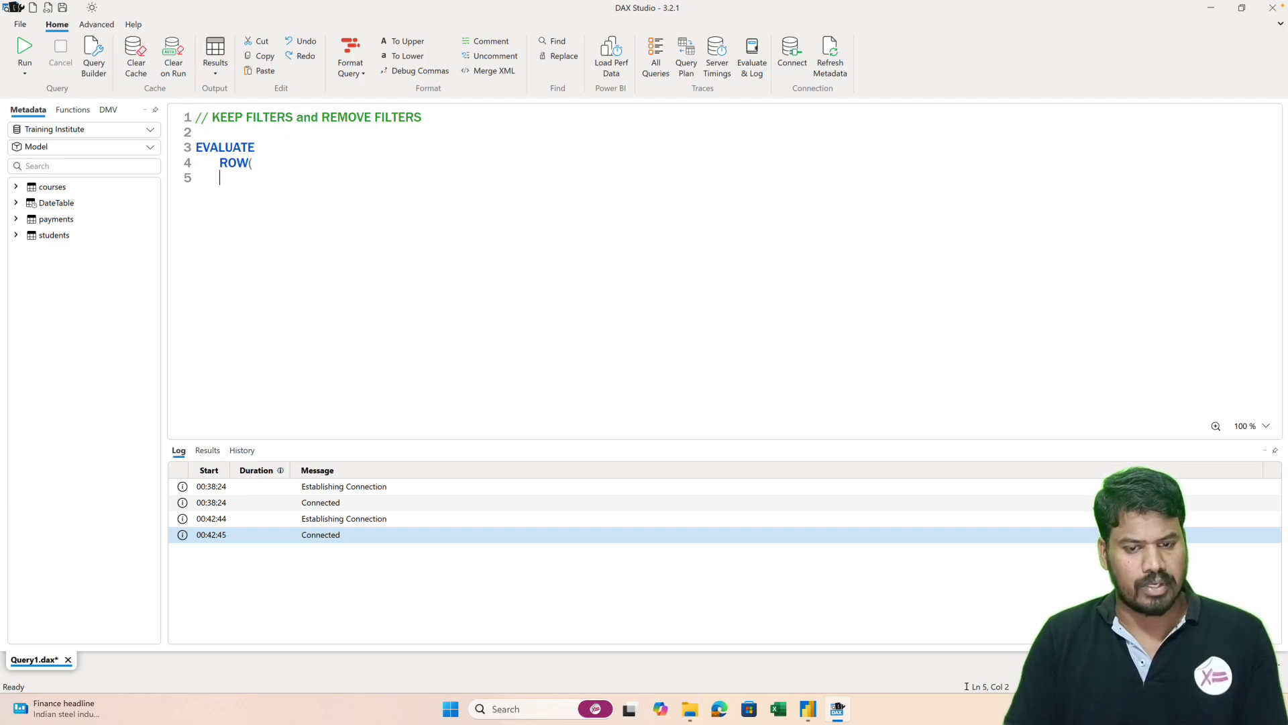
pyautogui.write(')')
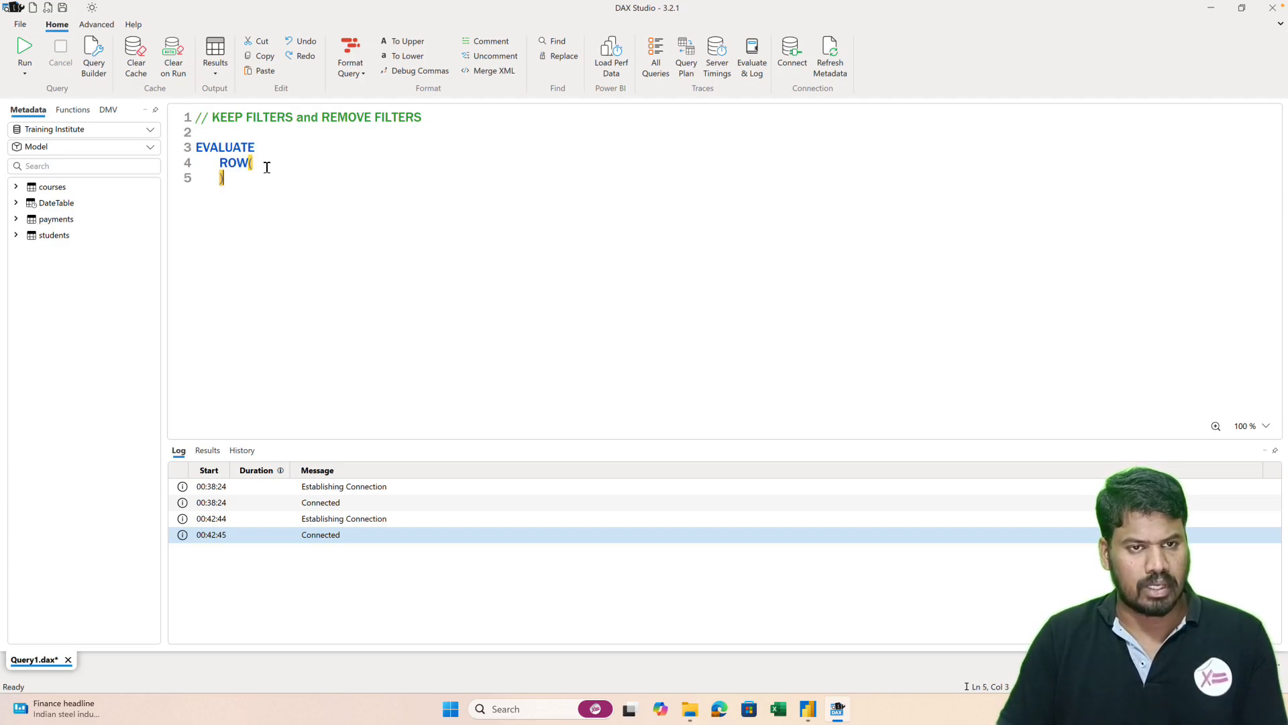
# - Inside the ROW call, add a "Total Sales" column that returns SUM(payments[Paid]), ending with a comma
pyautogui.press('Left')
pyautogui.press('Return')
pyautogui.press('Up')
pyautogui.press('Tab')
pyautogui.write('"Tot')
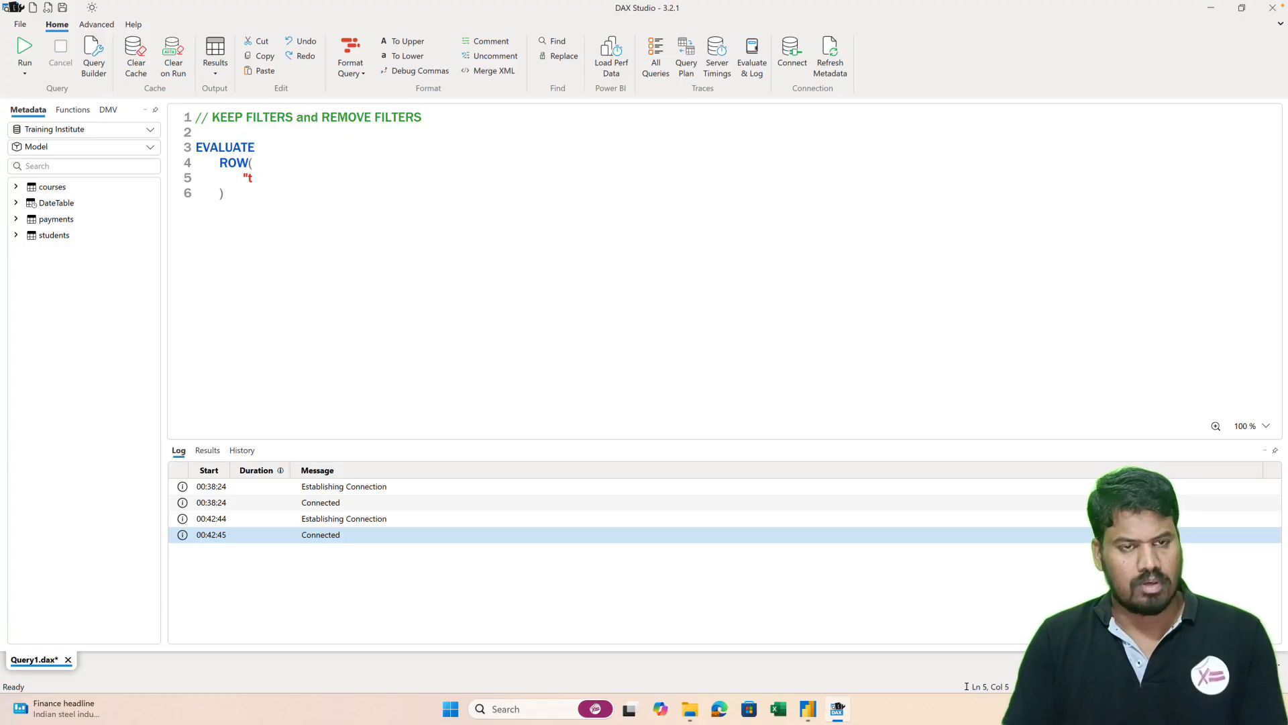
pyautogui.press('BackSpace')
pyautogui.press('BackSpace')
pyautogui.press('BackSpace')
pyautogui.write('Total')
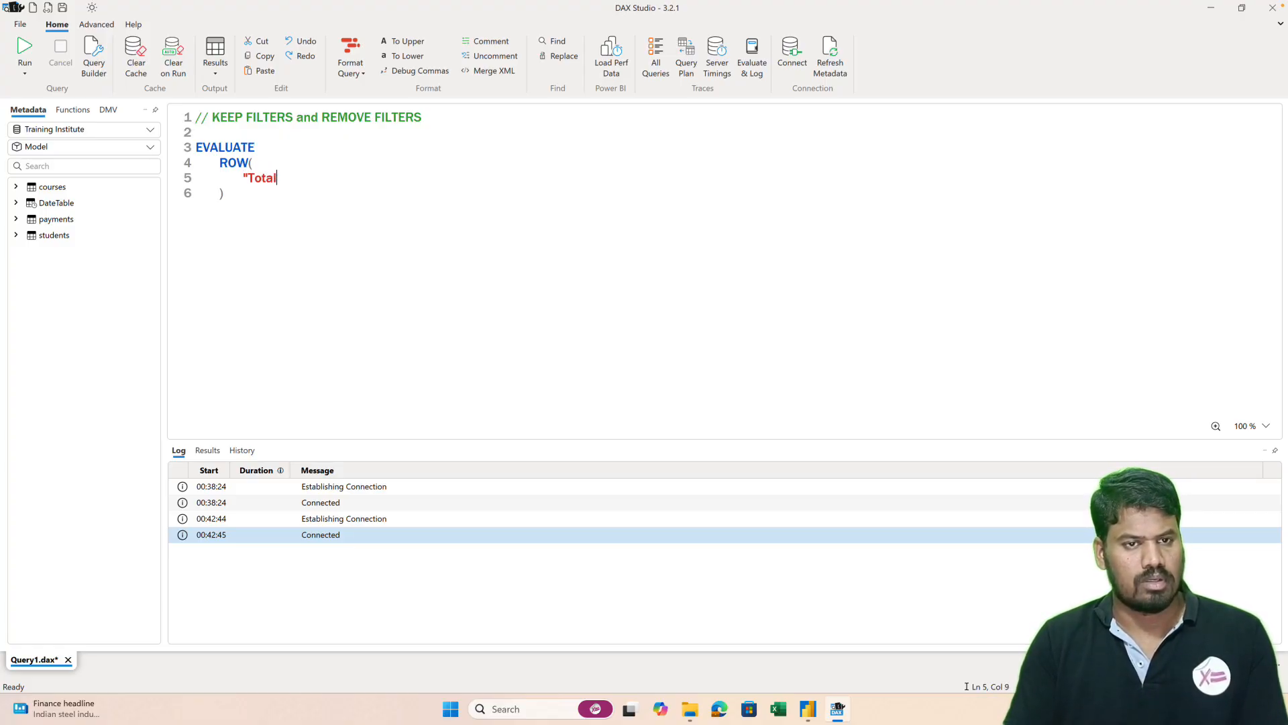
pyautogui.write(' Sales", SUM')
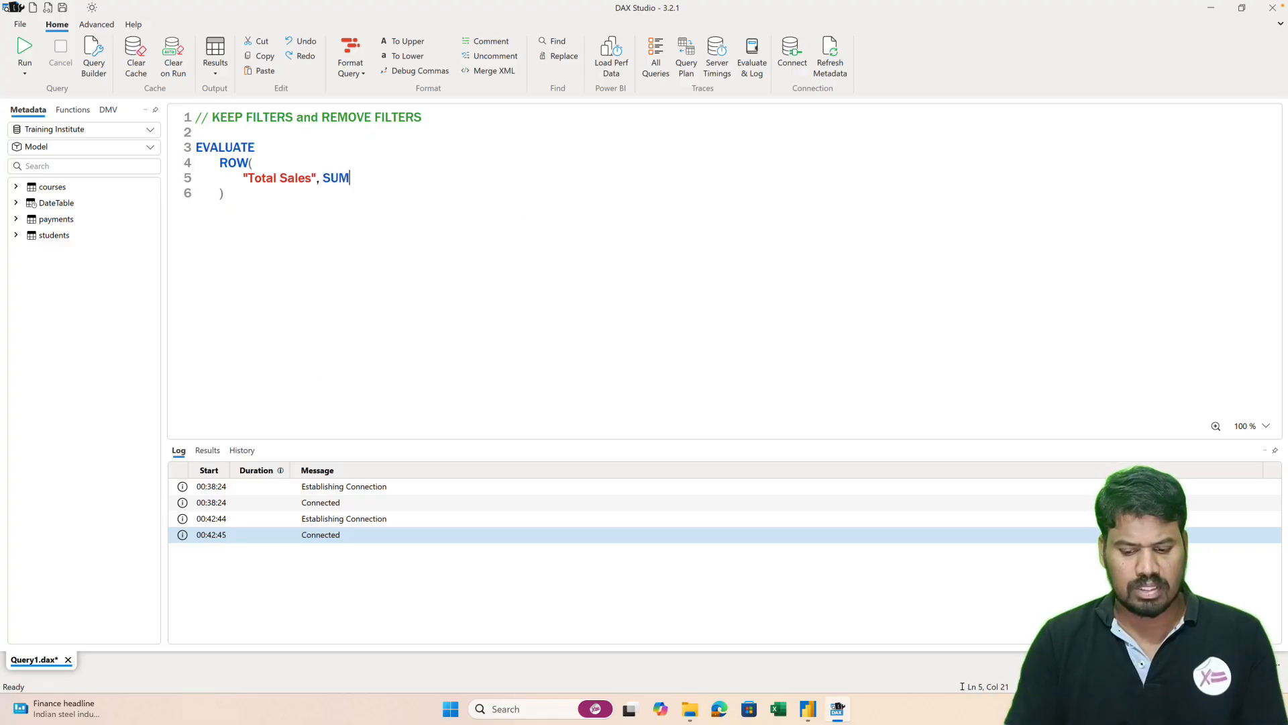
pyautogui.write('(payments')
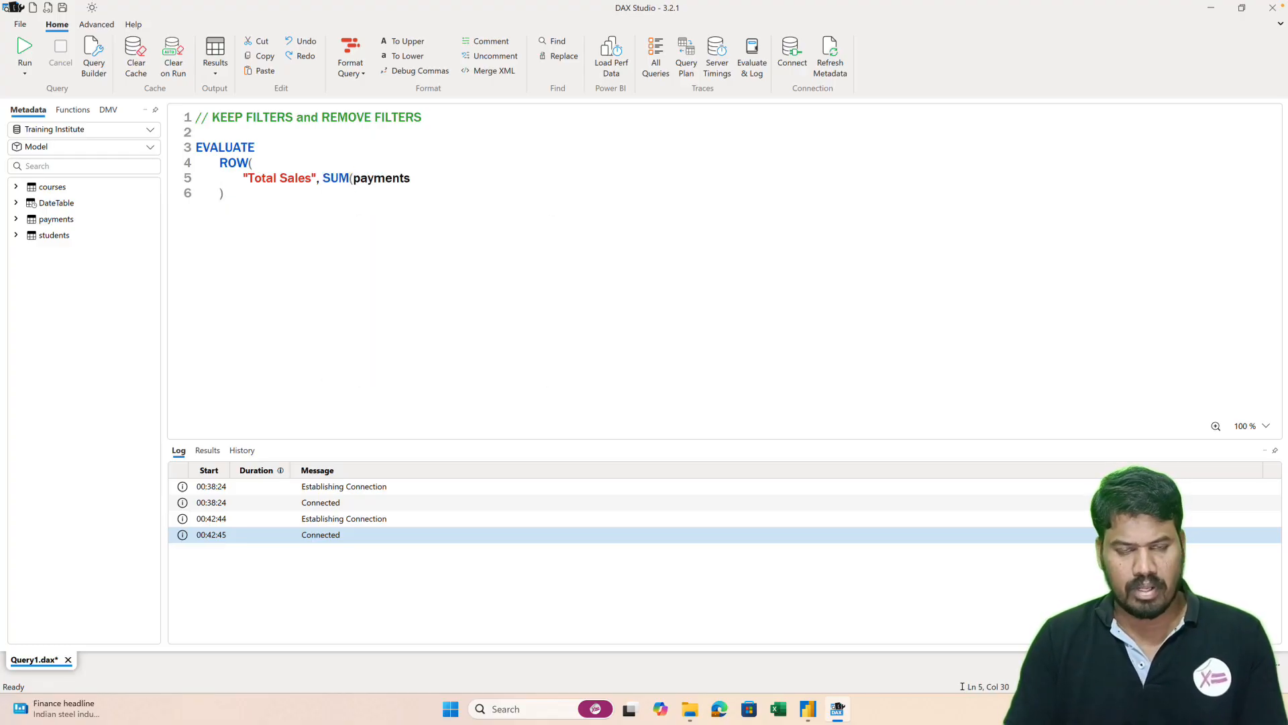
pyautogui.write('[Paid])')
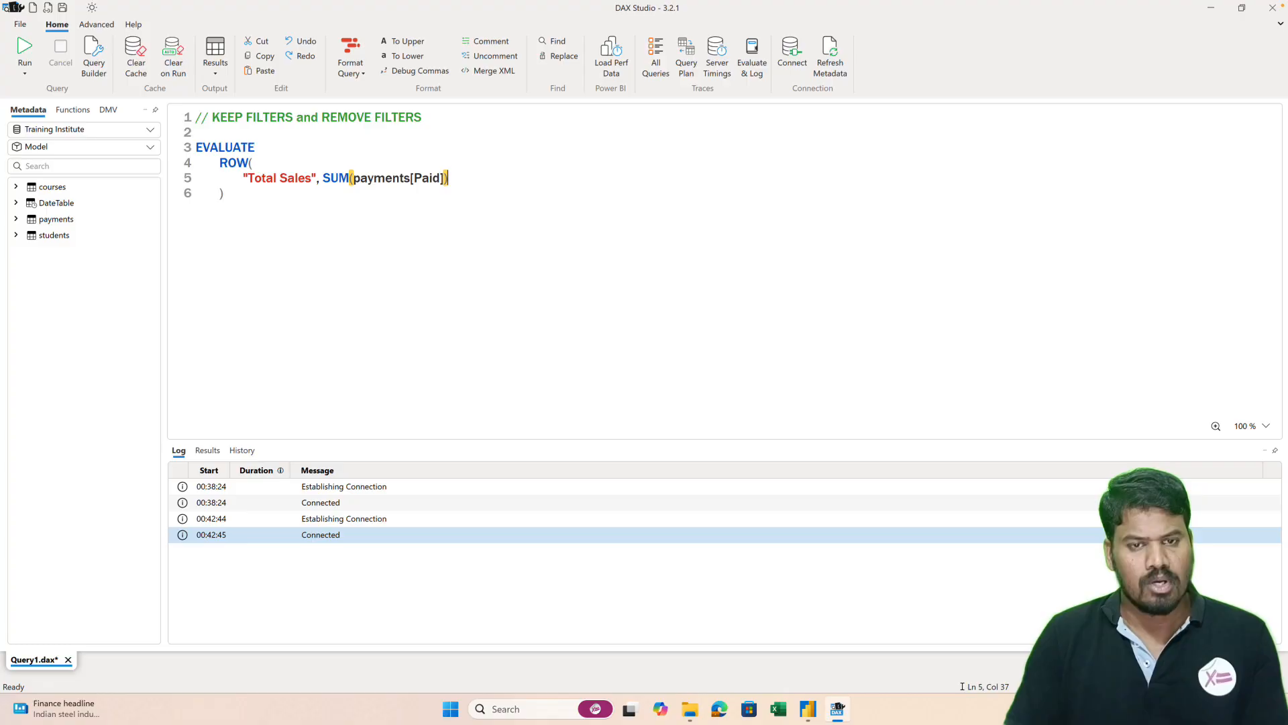
pyautogui.write(',')
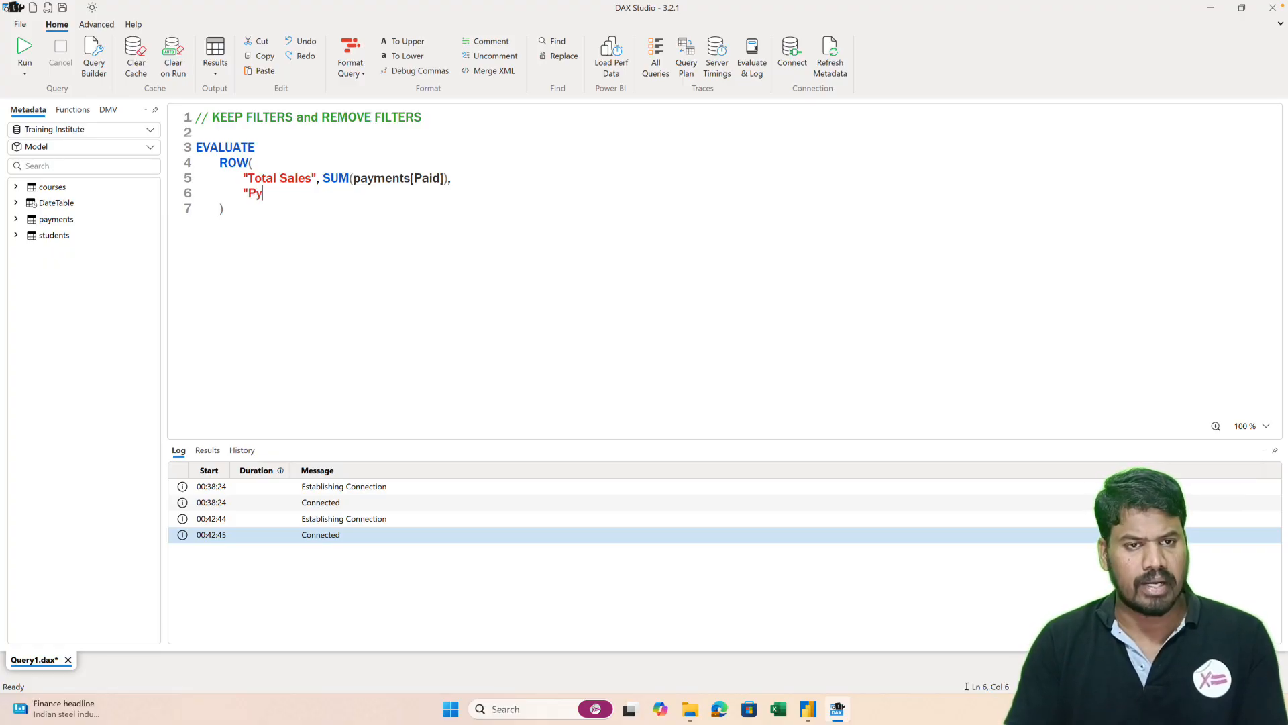
# - Add a "Python Sales" column that opens a CALCULATE call with SUM(payments[Paid]) as its expression on a separate line
pyautogui.write('thon Sal')
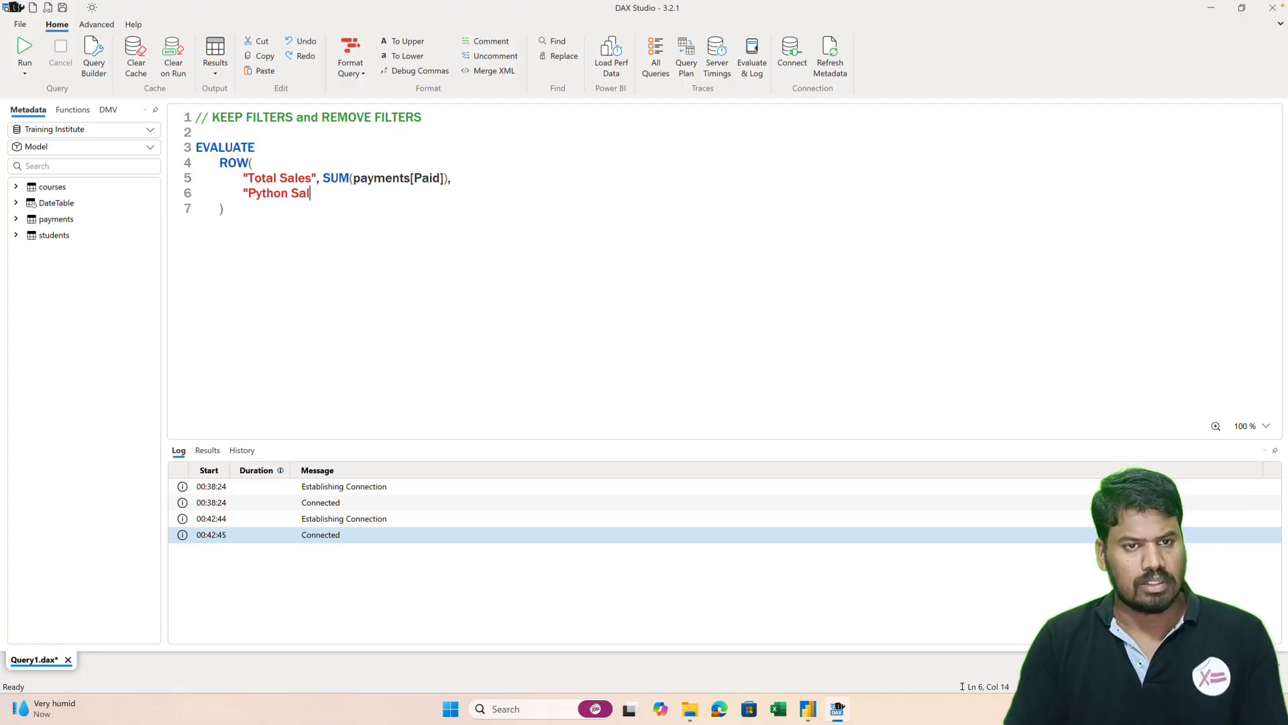
pyautogui.write('es", CAL')
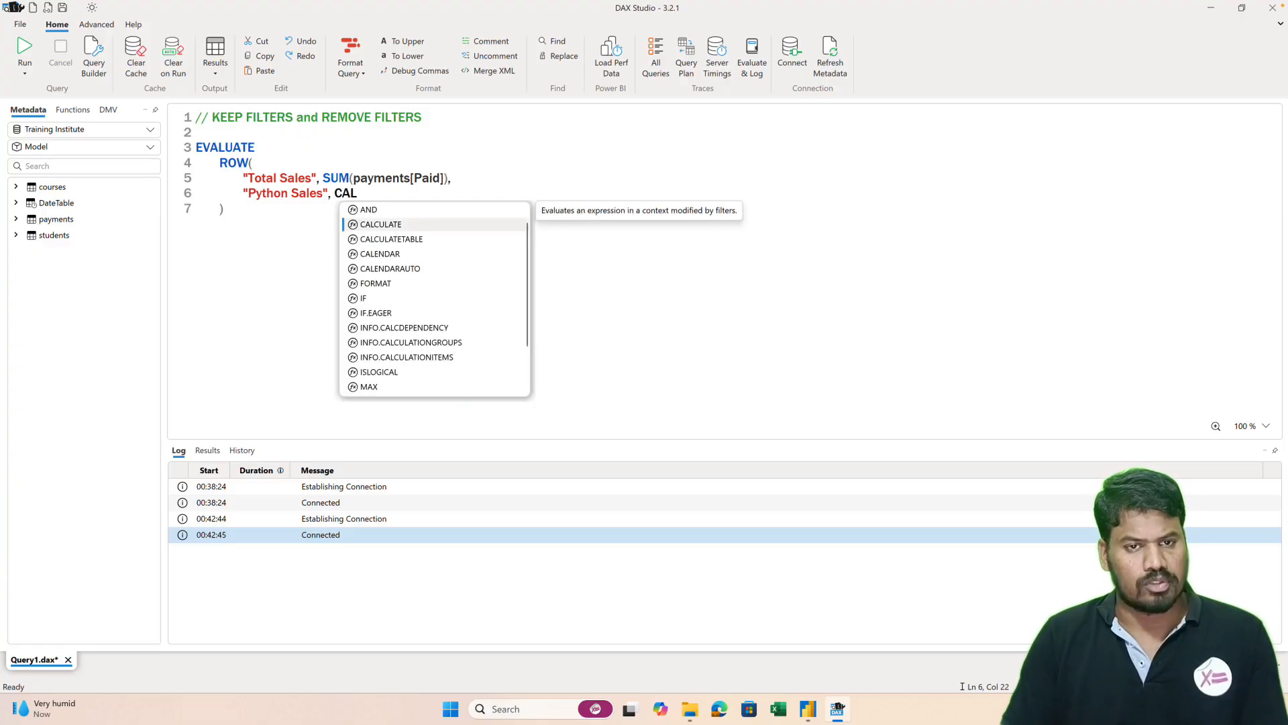
pyautogui.press('Tab')
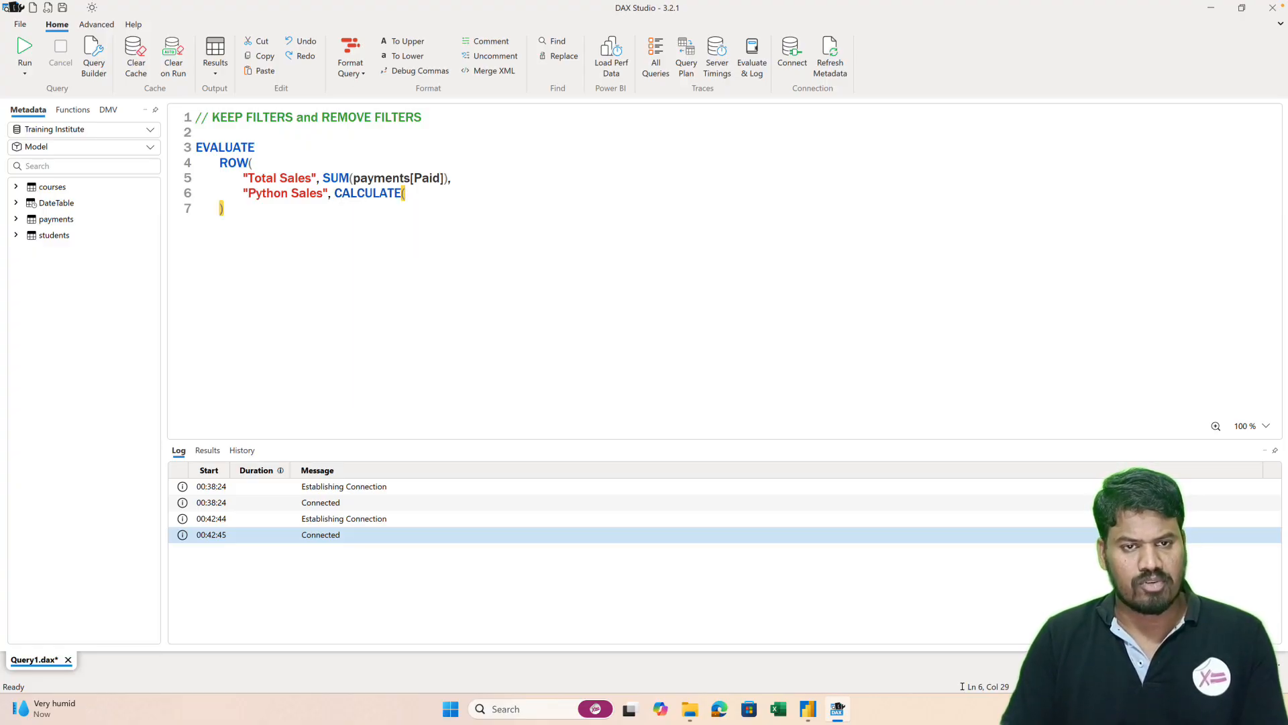
pyautogui.press('Return')
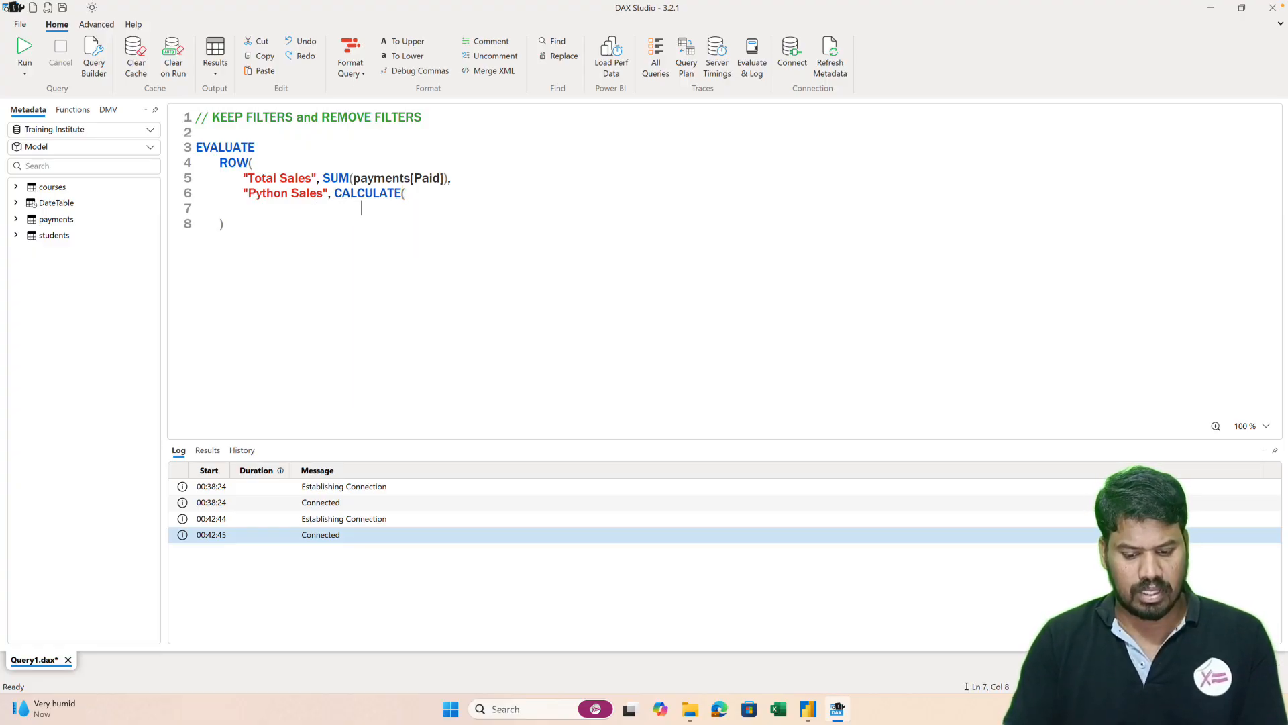
pyautogui.write('SUM(')
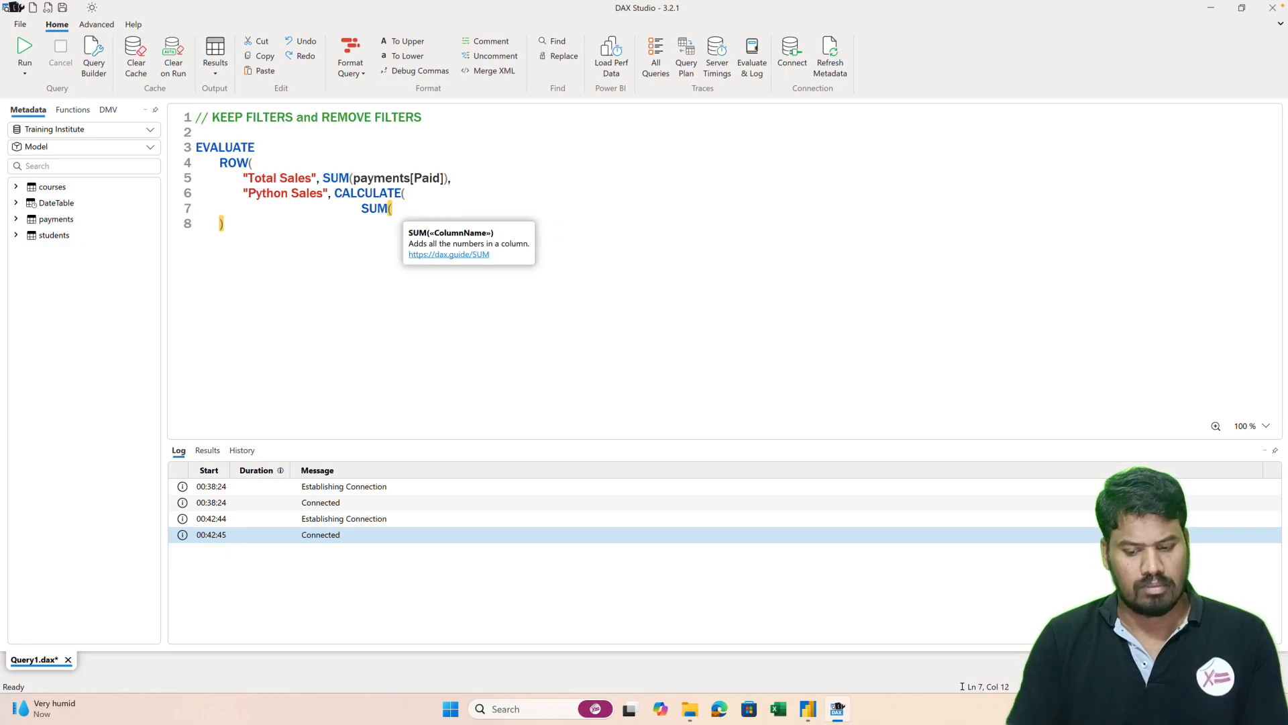
pyautogui.write('payments[P')
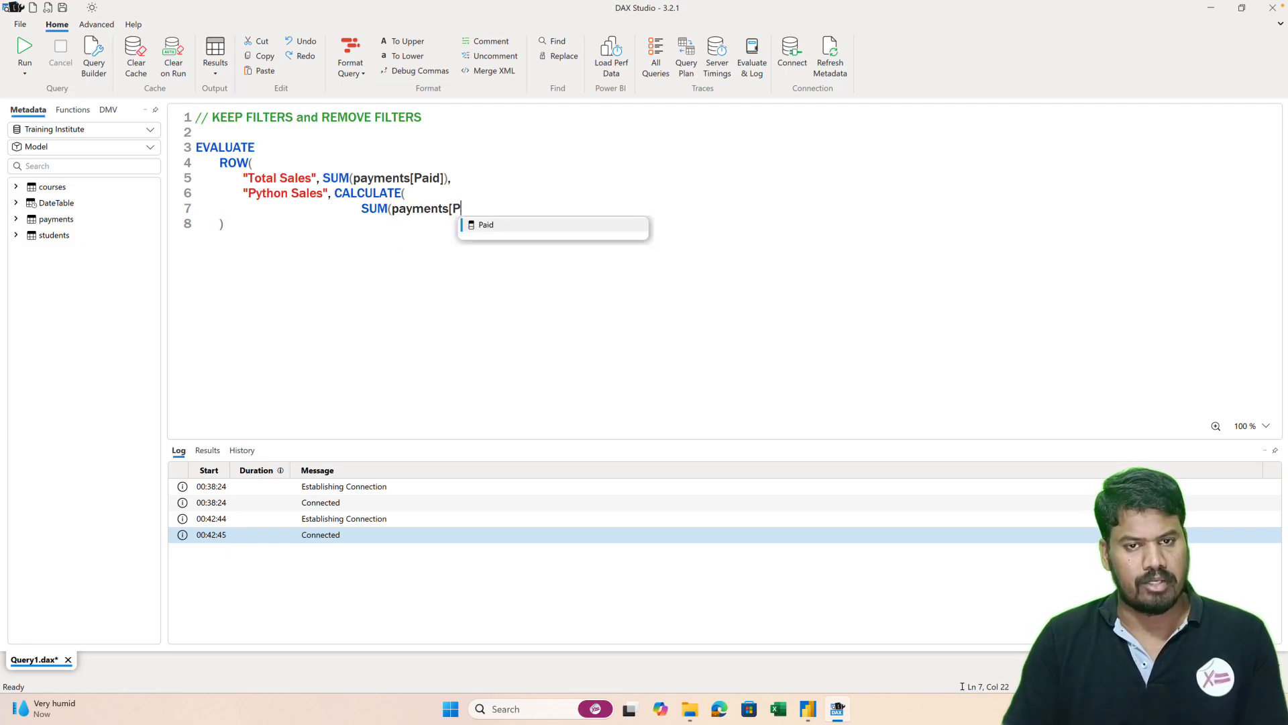
pyautogui.press('Tab')
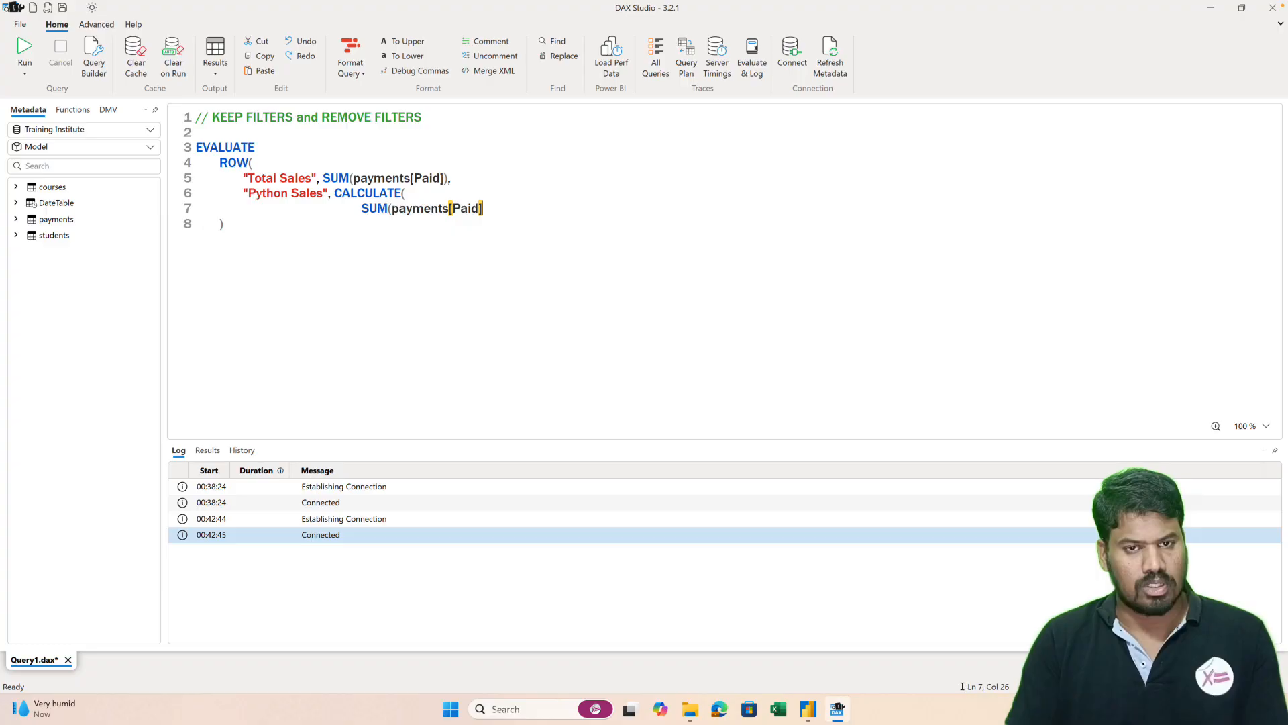
pyautogui.write('),')
pyautogui.press('Return')
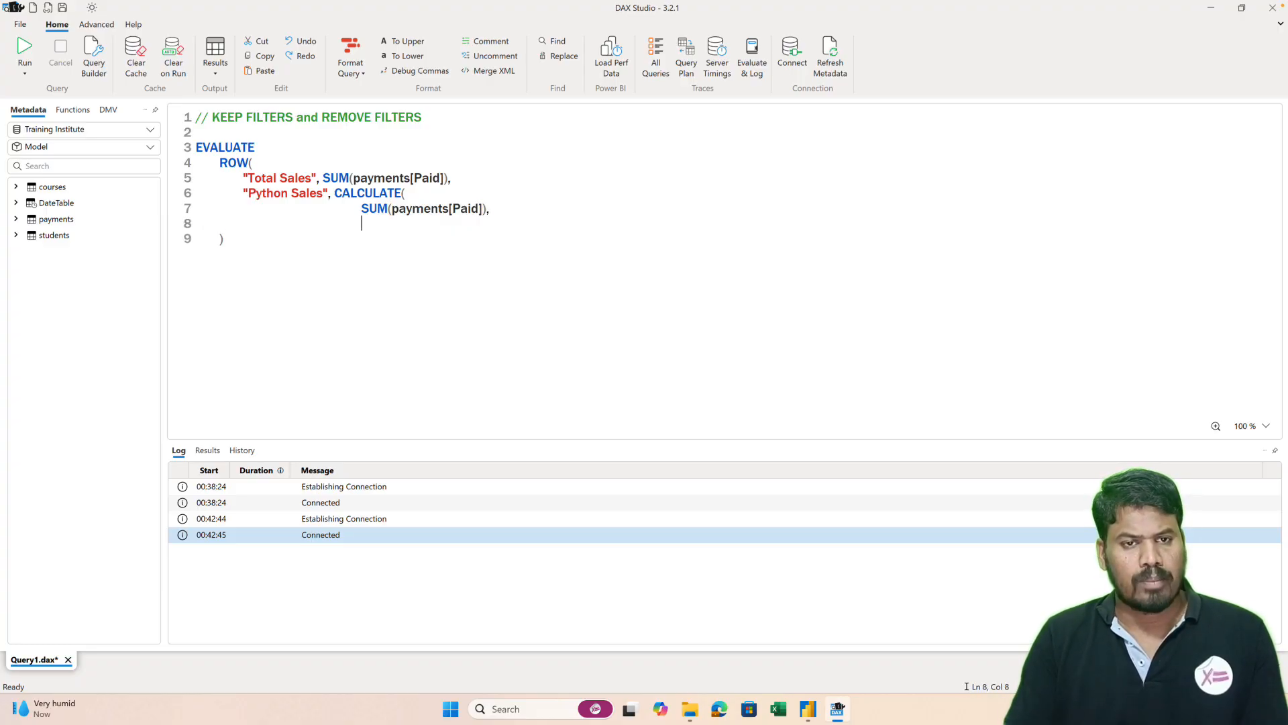
# - Add the filter KEEPFILTERS(courses[Name] = "Python") to the CALCULATE call, close the call and run the query
pyautogui.write('KEEP')
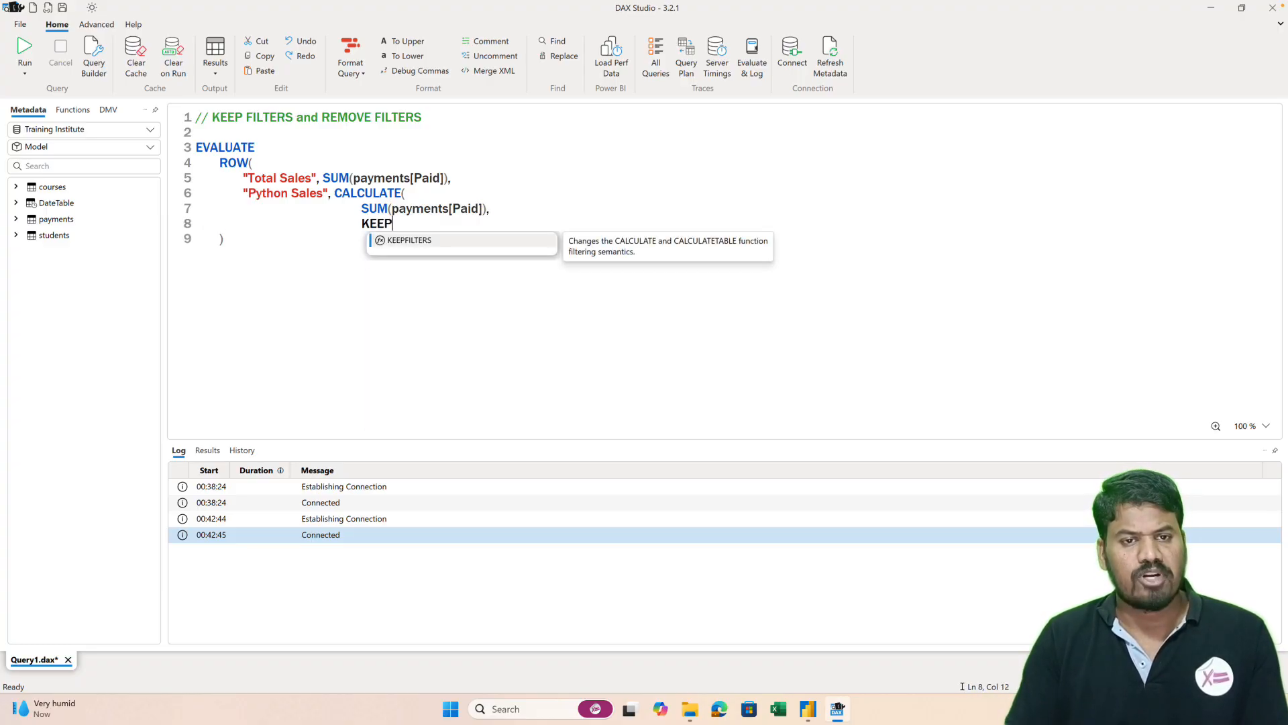
pyautogui.press('Tab')
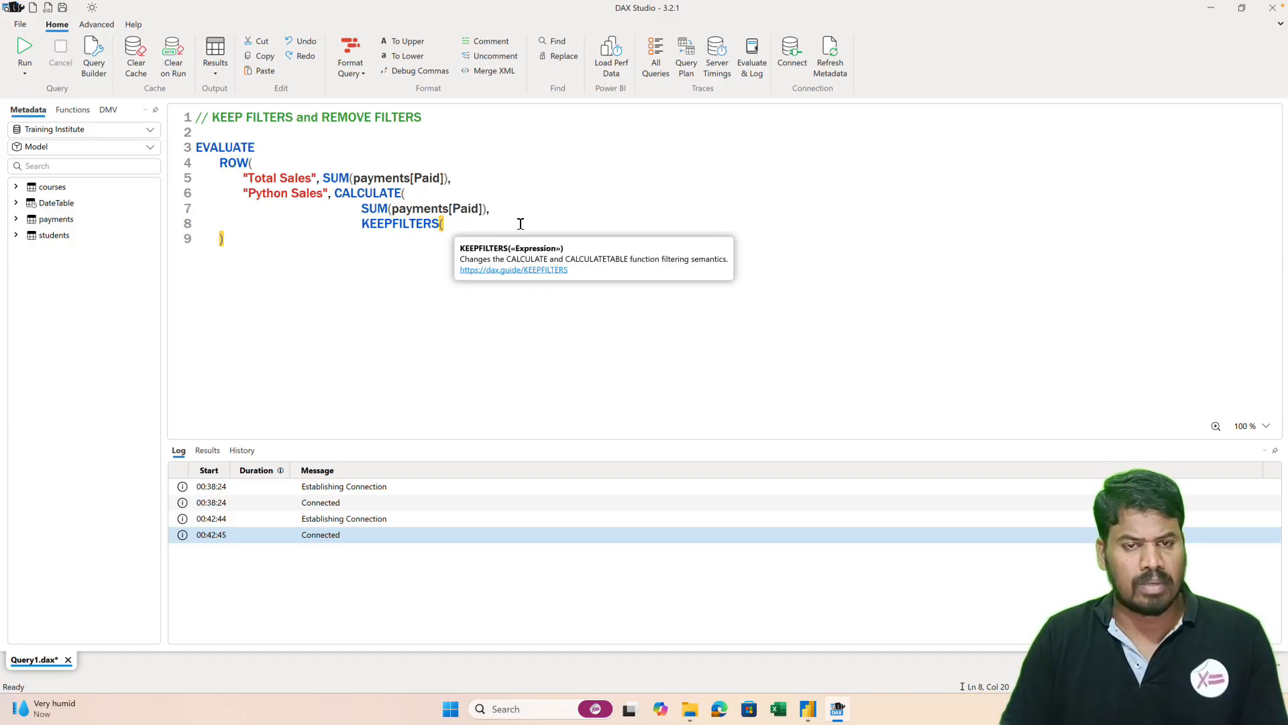
pyautogui.write('c')
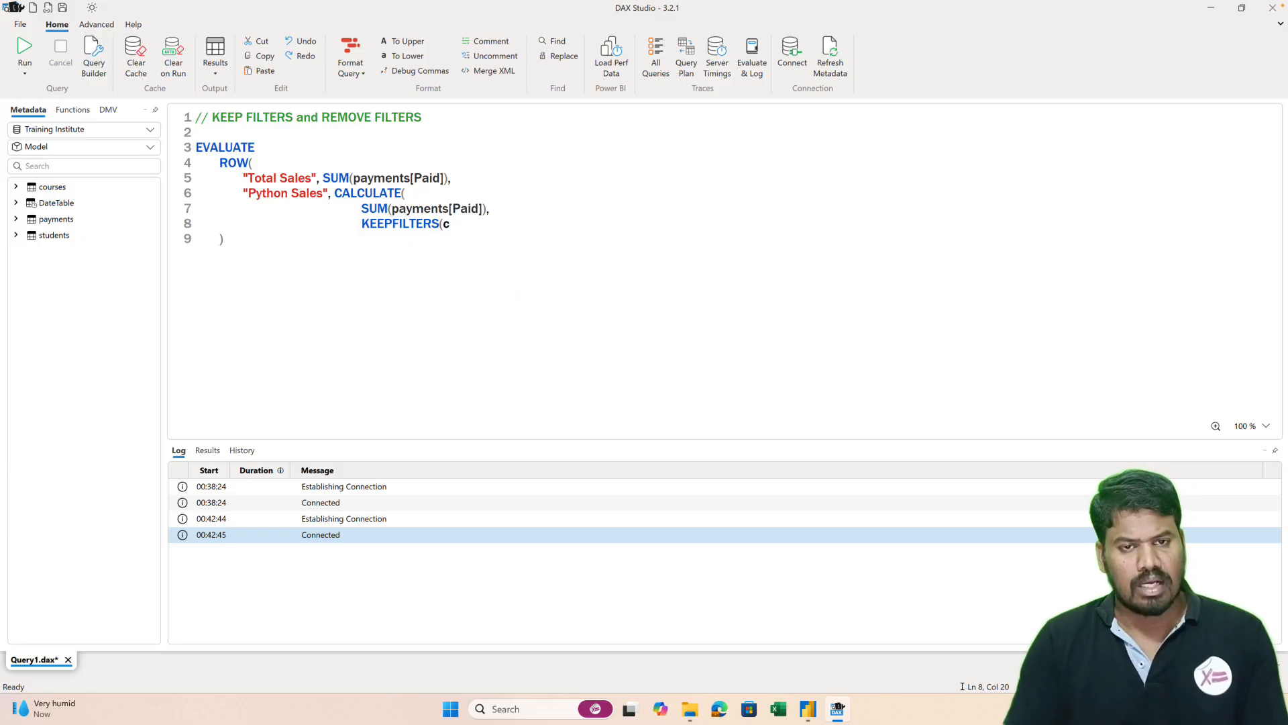
pyautogui.write('ourses[')
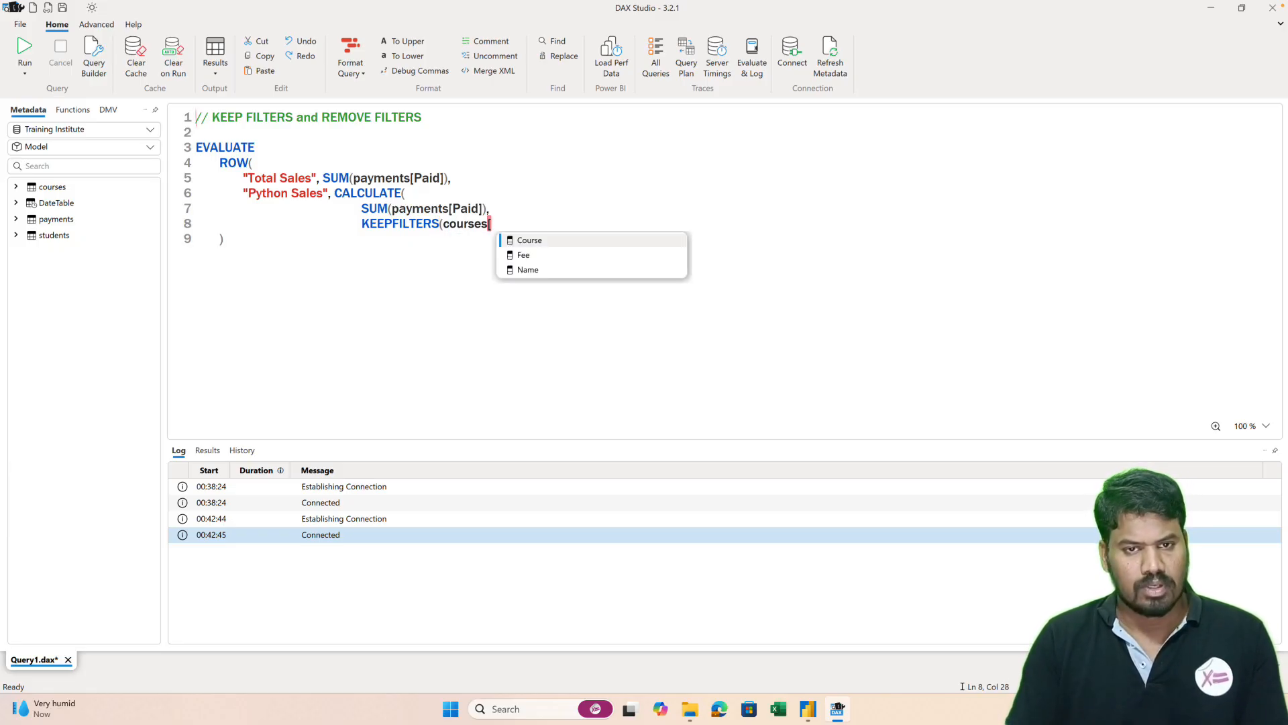
pyautogui.write('N')
pyautogui.press('Tab')
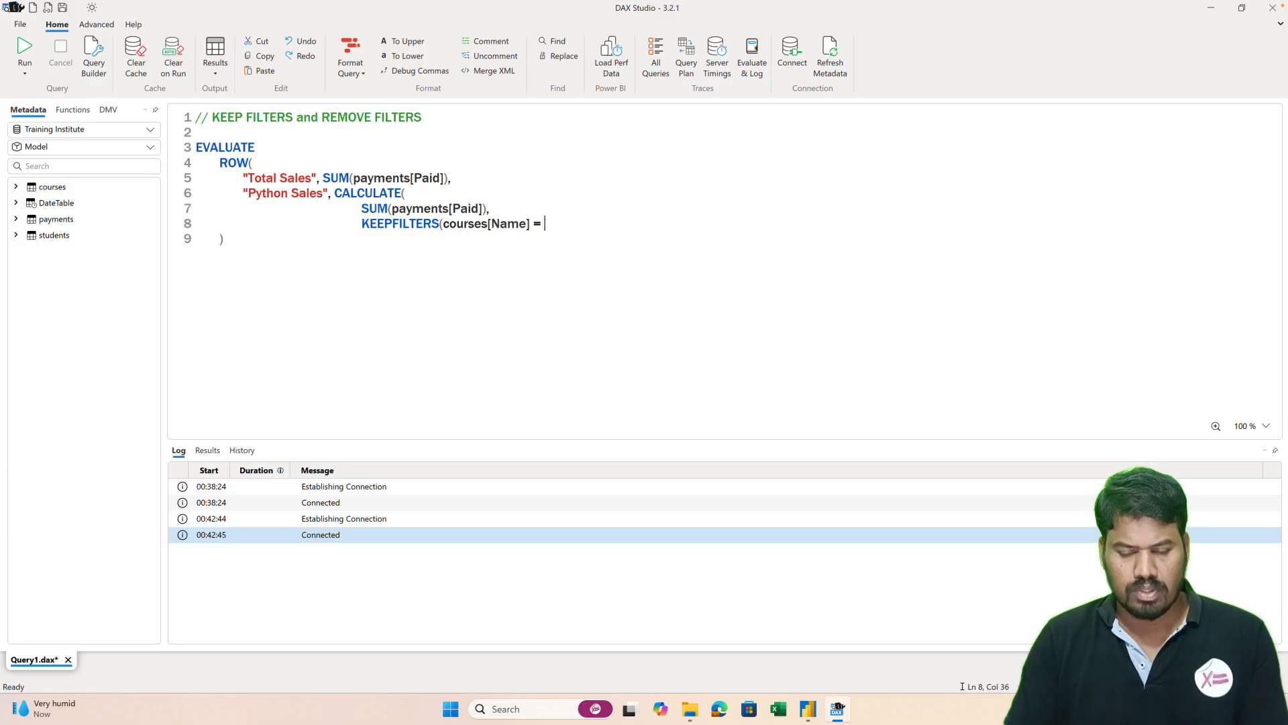
pyautogui.write('= "Python')
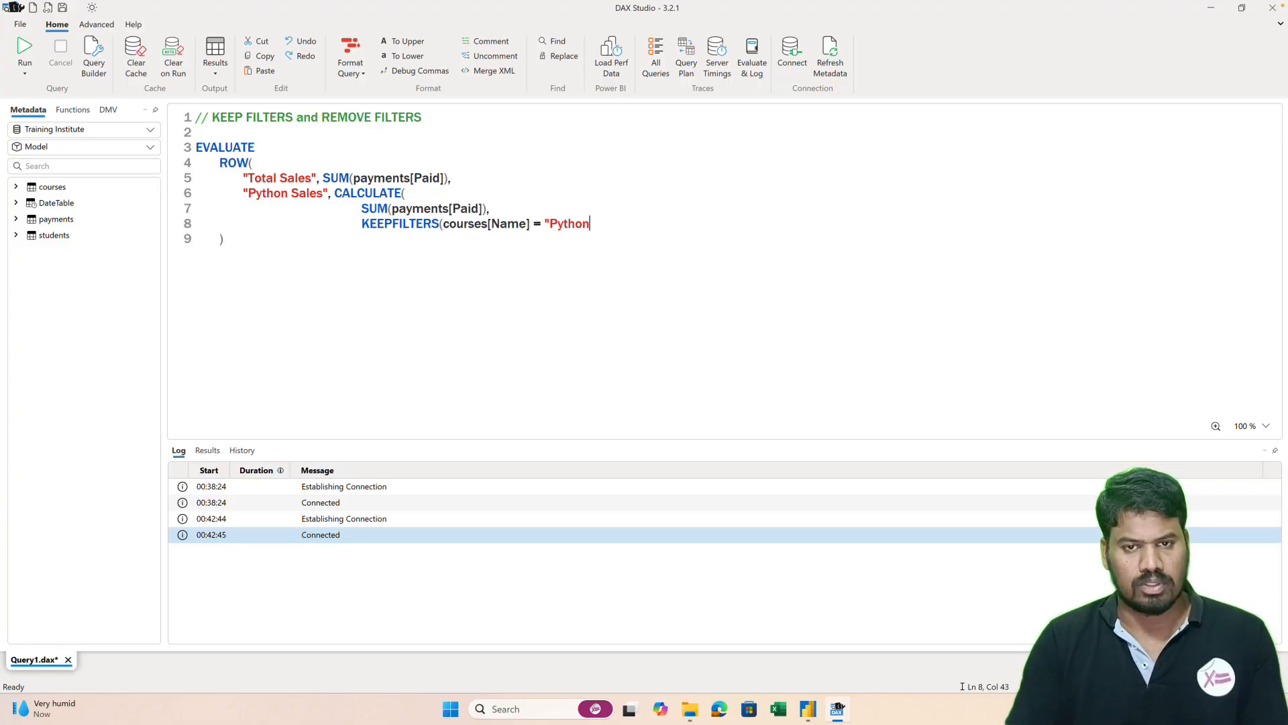
pyautogui.write('")')
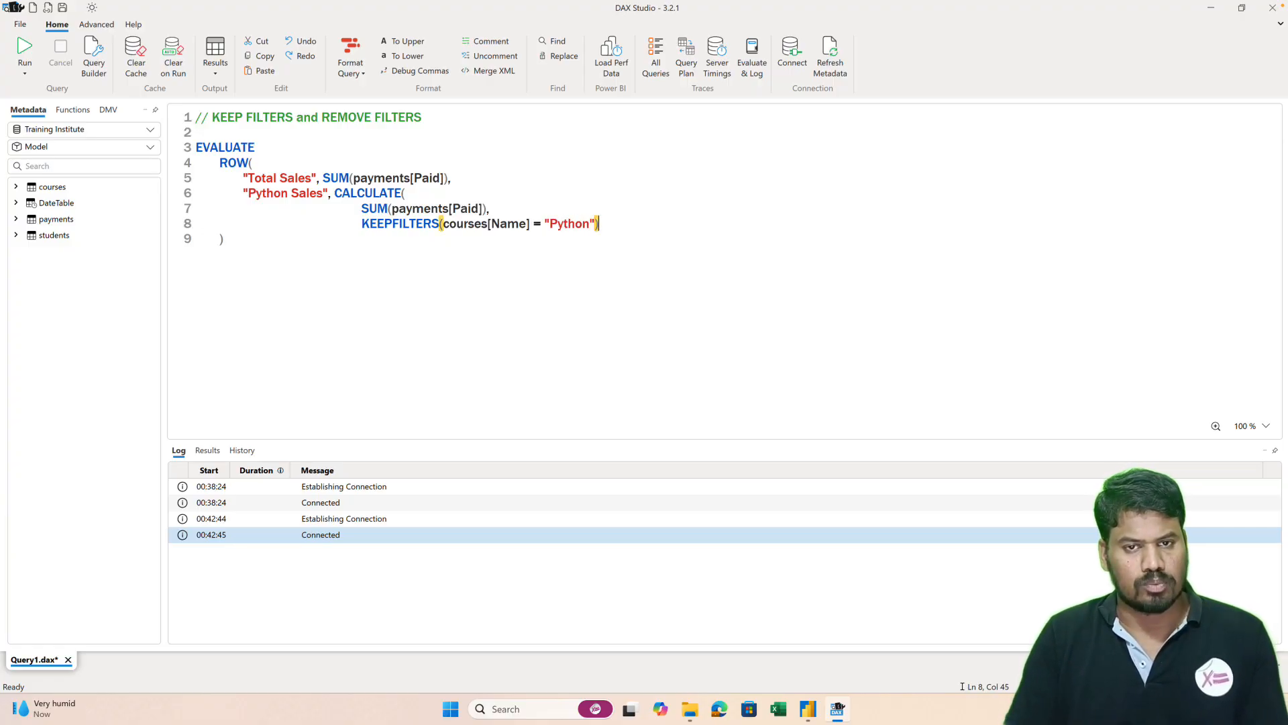
pyautogui.press('Return')
pyautogui.write(')')
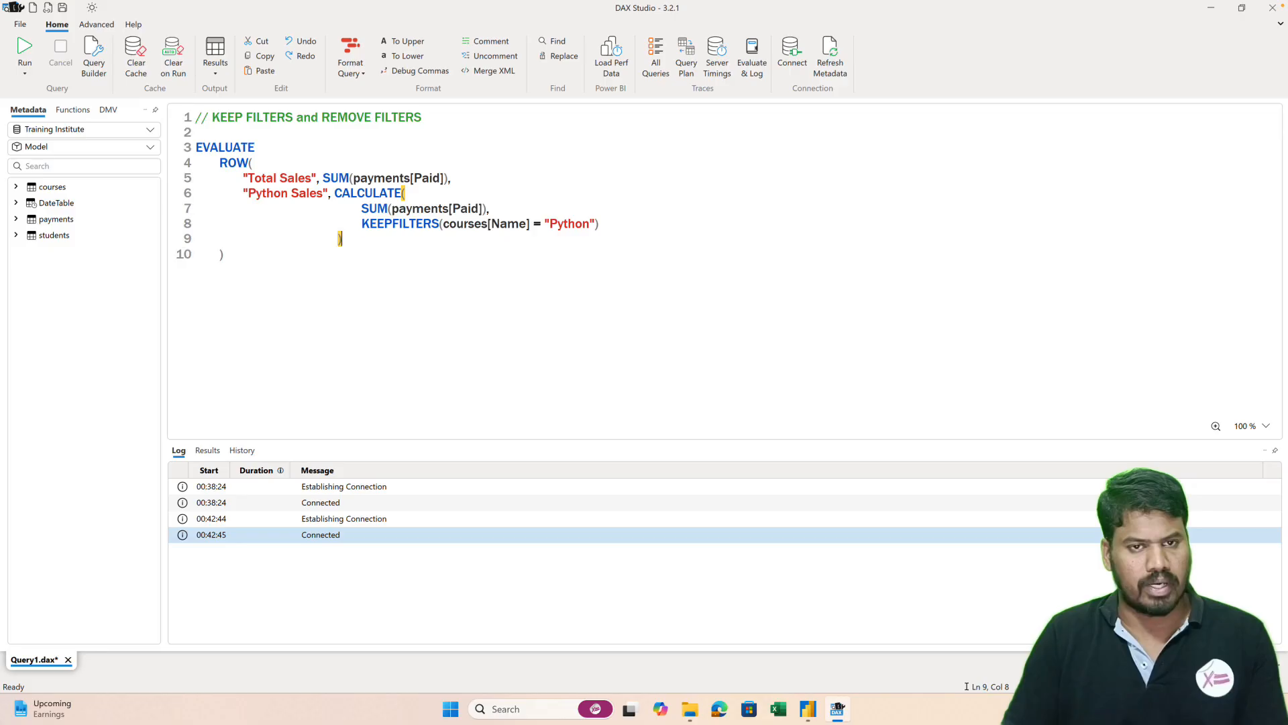
pyautogui.press('F5')
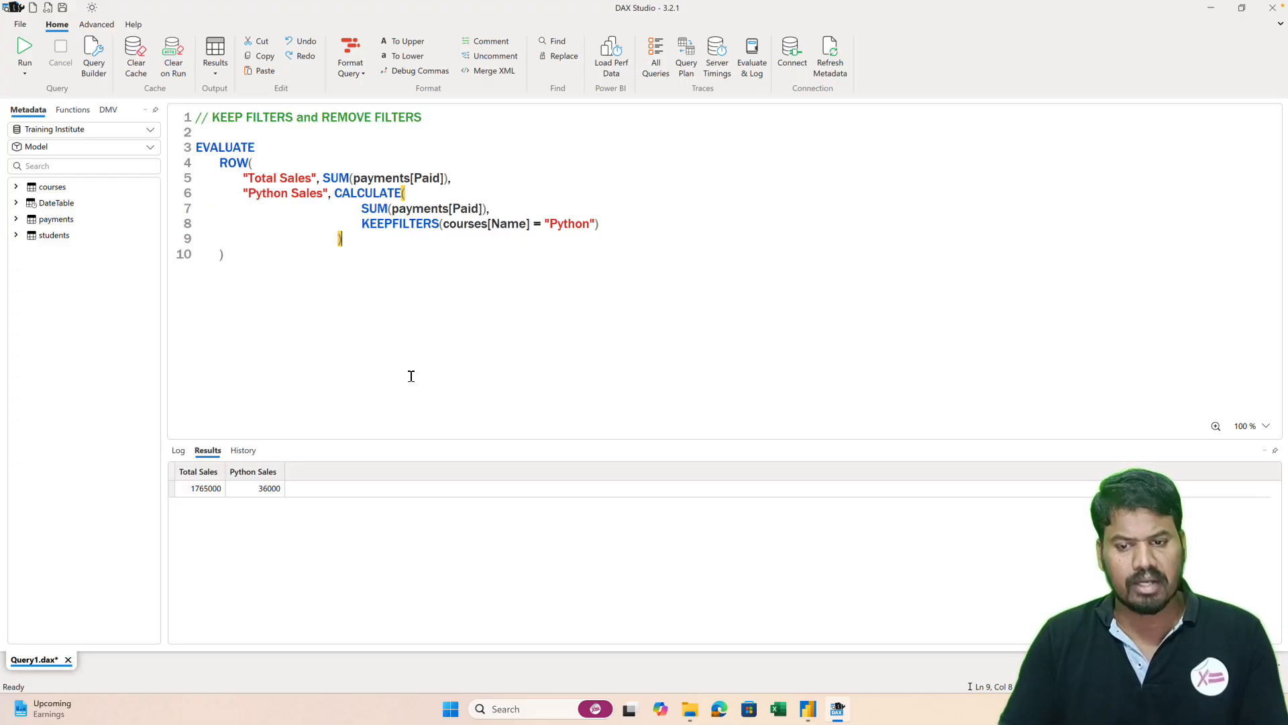
# - Switch to the Training Institute report in Power BI Desktop and place an empty slicer on the KEEP and REMOVE FILTERS page
pyautogui.moveTo(808, 705)
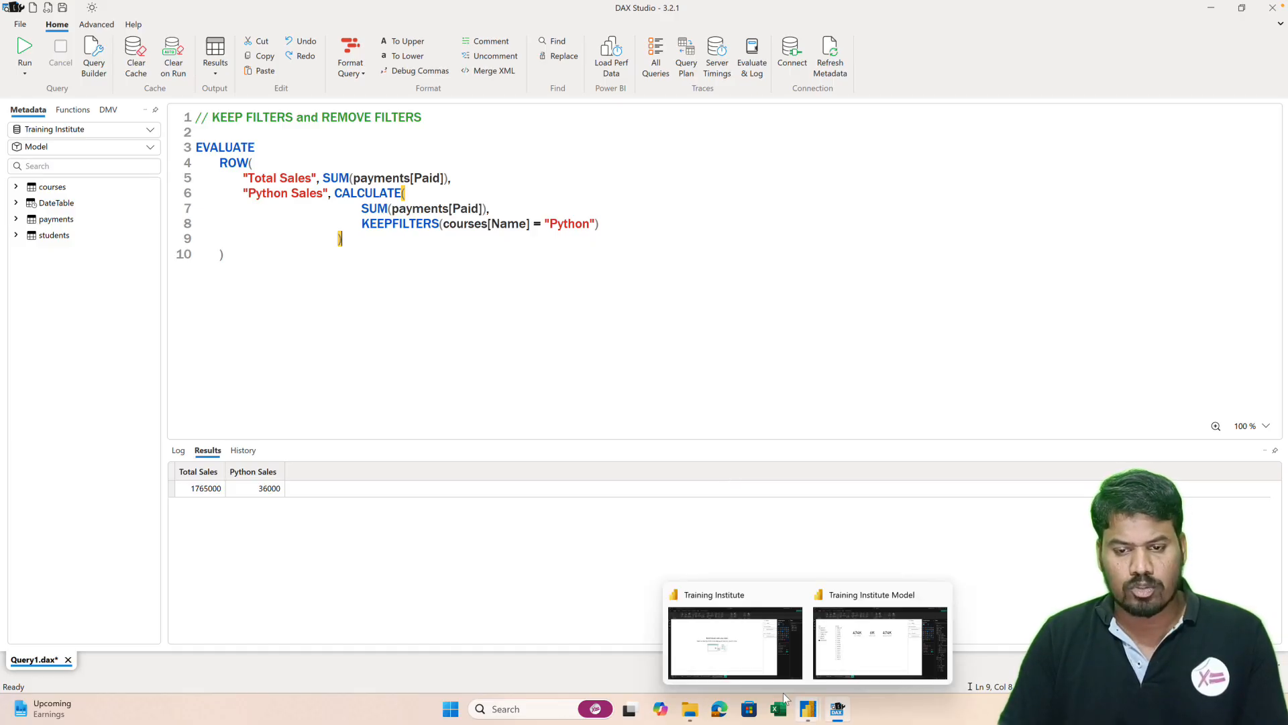
pyautogui.click(705, 654)
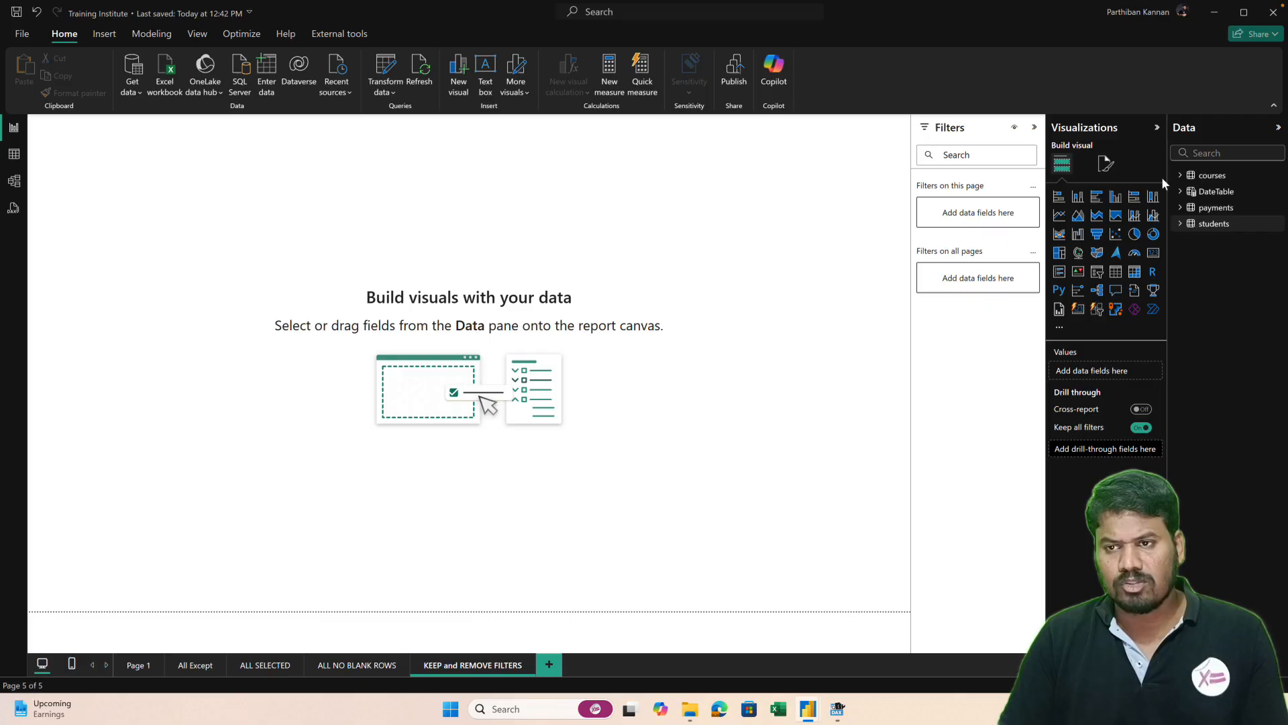
pyautogui.click(1098, 280)
pyautogui.moveTo(158, 149); pyautogui.dragTo(159, 206)
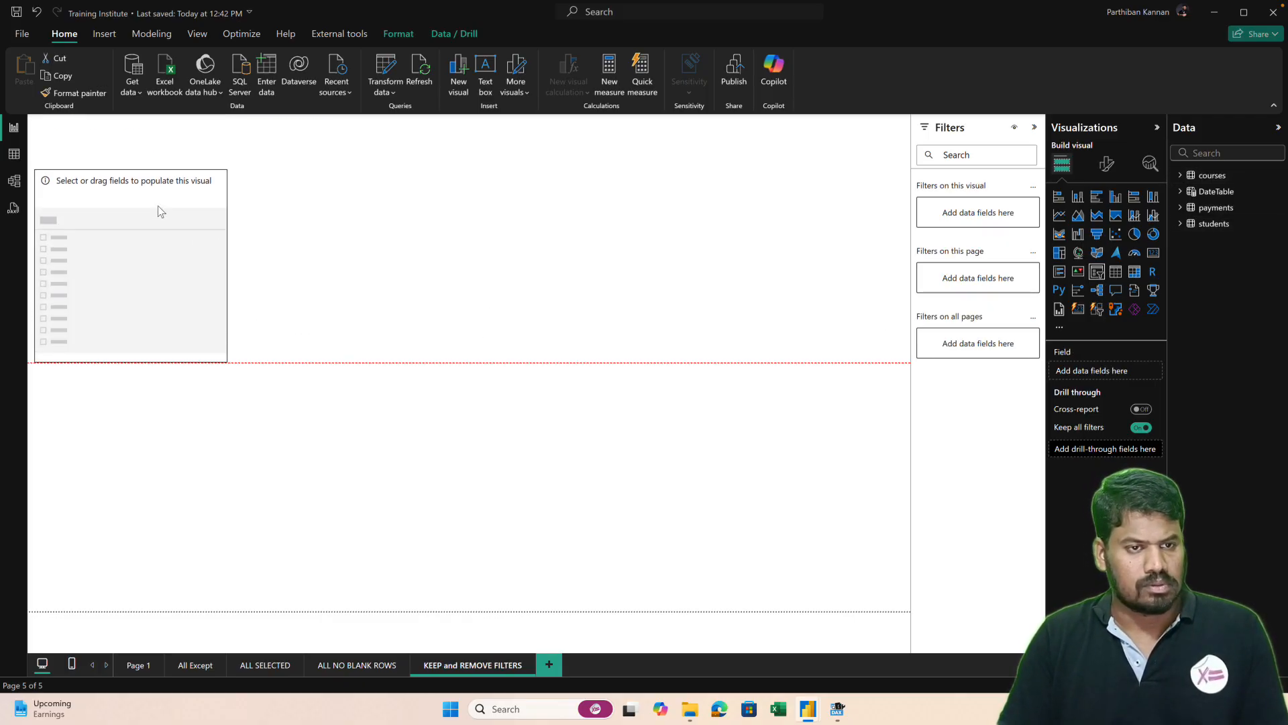
# - Fill the slicer with the Name field from courses, and make it taller and narrower to fit the whole course list
pyautogui.click(1182, 175)
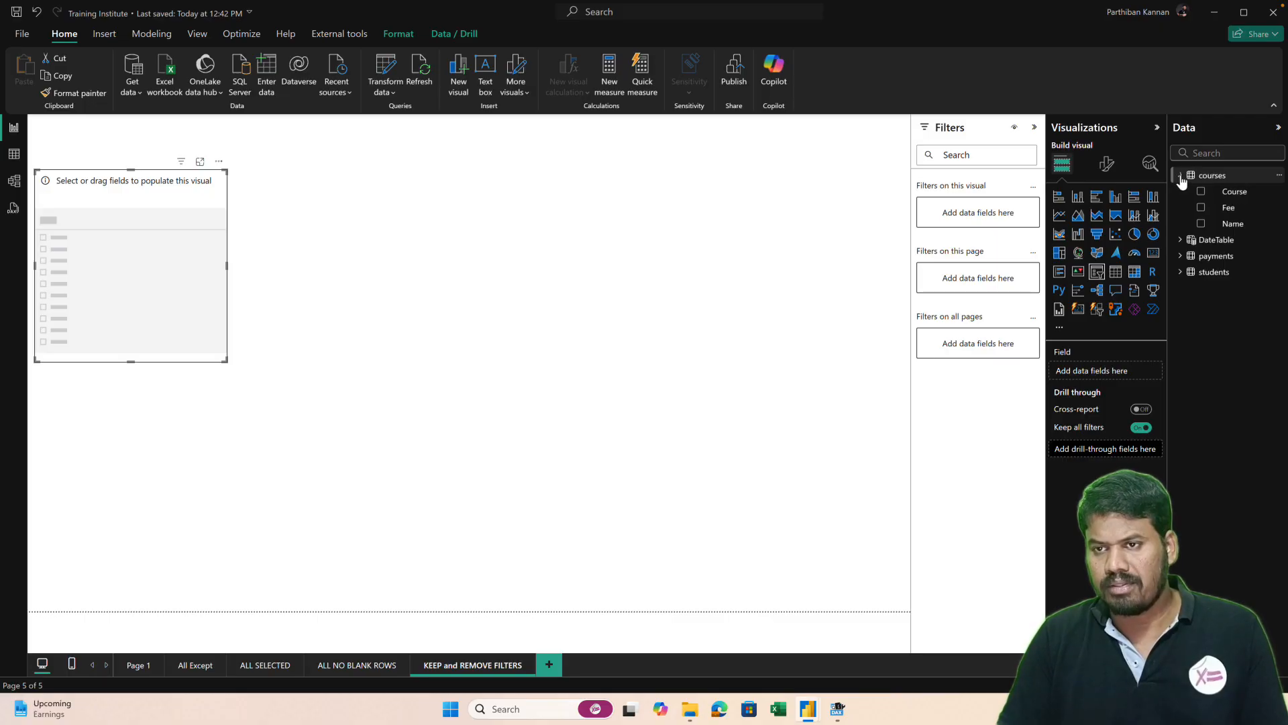
pyautogui.click(1202, 224)
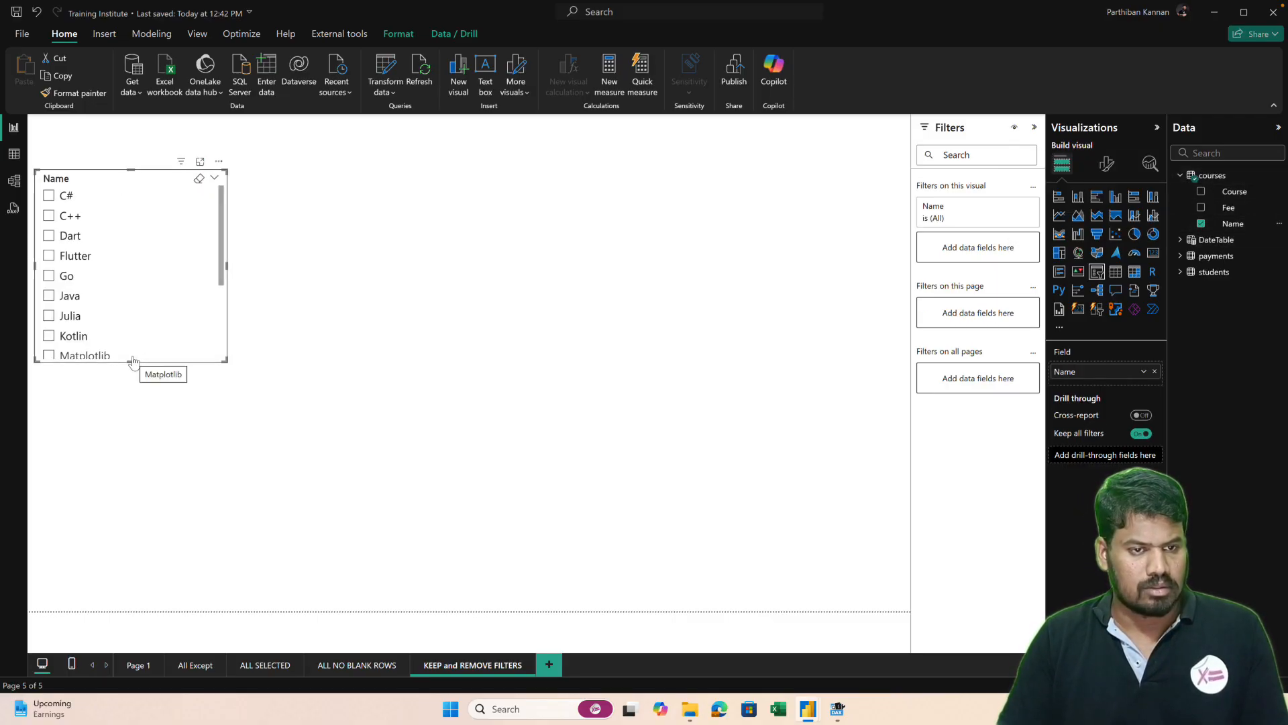
pyautogui.moveTo(132, 361); pyautogui.dragTo(141, 563)
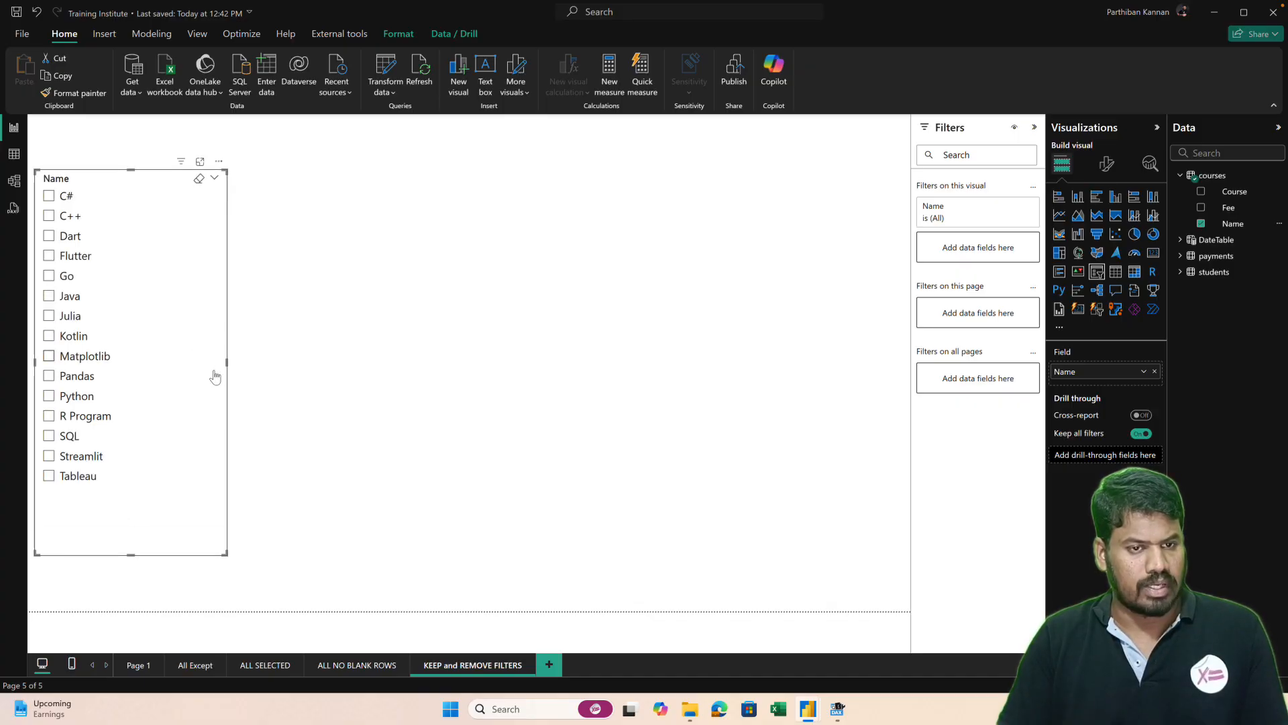
pyautogui.moveTo(226, 360); pyautogui.dragTo(139, 349)
# - Duplicate the course Name slicer and place the copy directly beside the original
pyautogui.hotkey('ctrl', 'c')
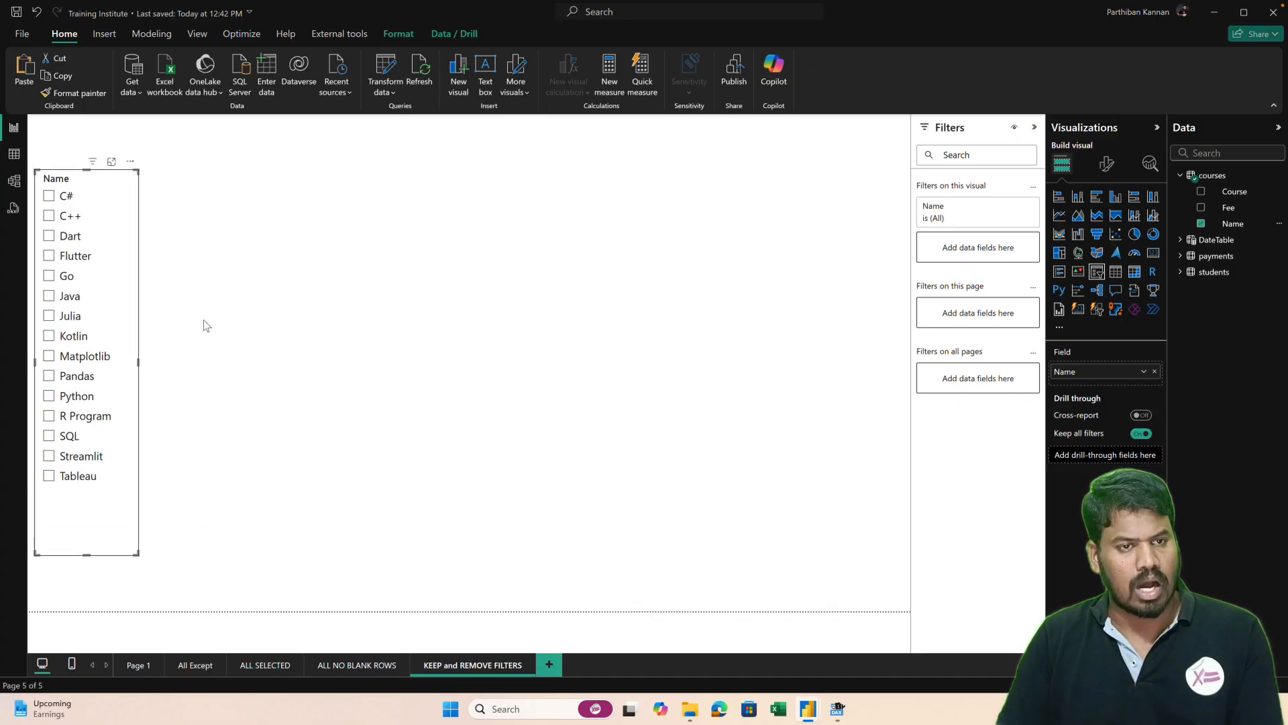
pyautogui.hotkey('ctrl', 'v')
pyautogui.moveTo(141, 246); pyautogui.dragTo(239, 250)
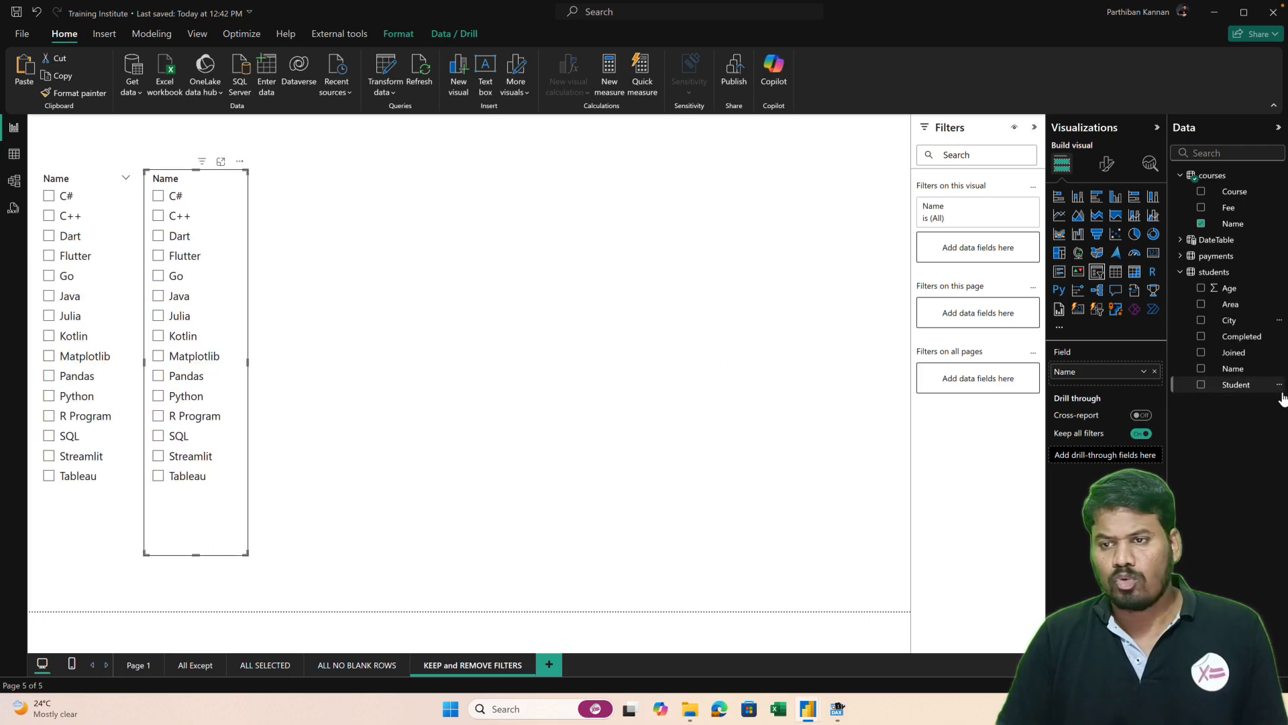
# - Replace the copied slicer's field with City from students and shorten the slicer to fit the city list
pyautogui.click(1203, 224)
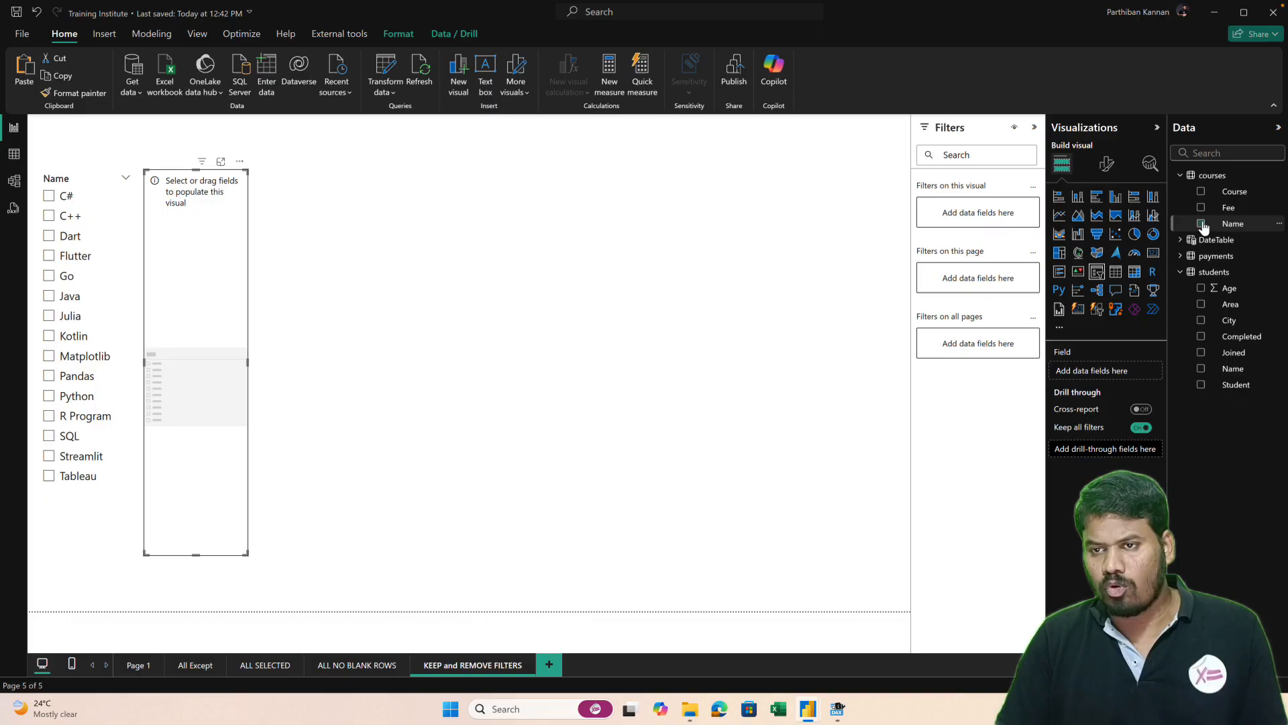
pyautogui.click(1202, 321)
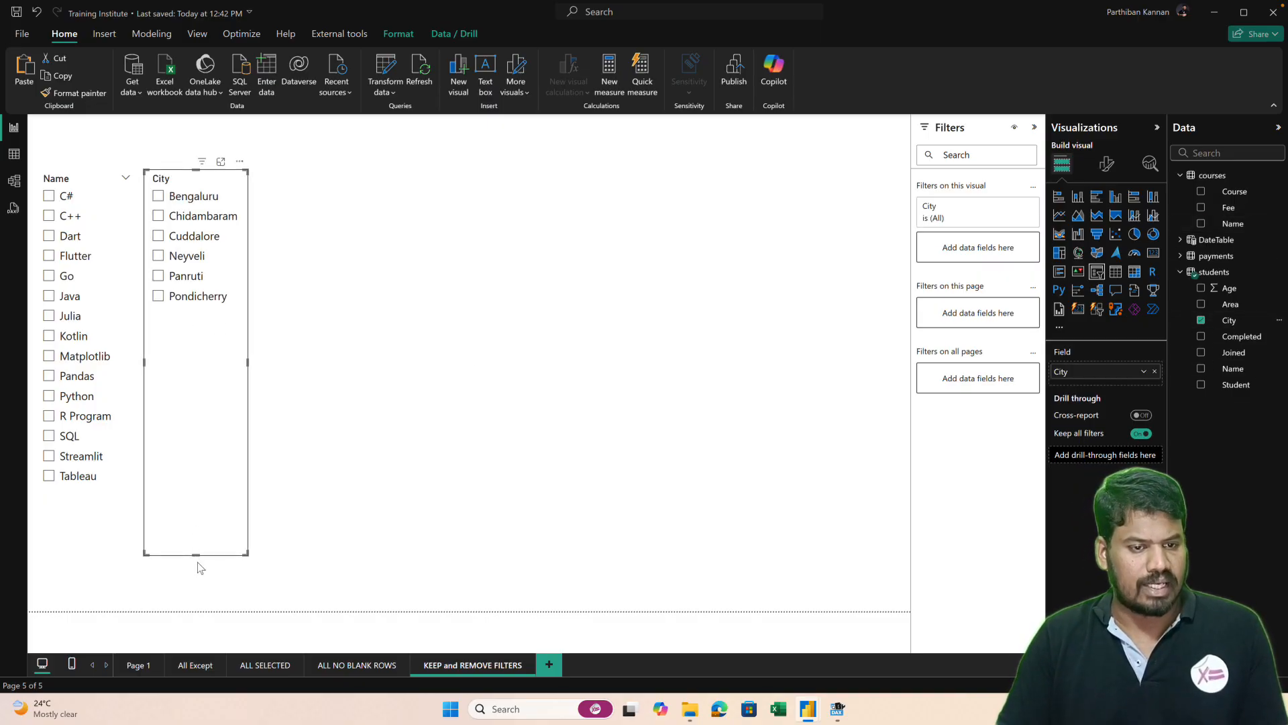
pyautogui.moveTo(195, 554); pyautogui.dragTo(194, 361)
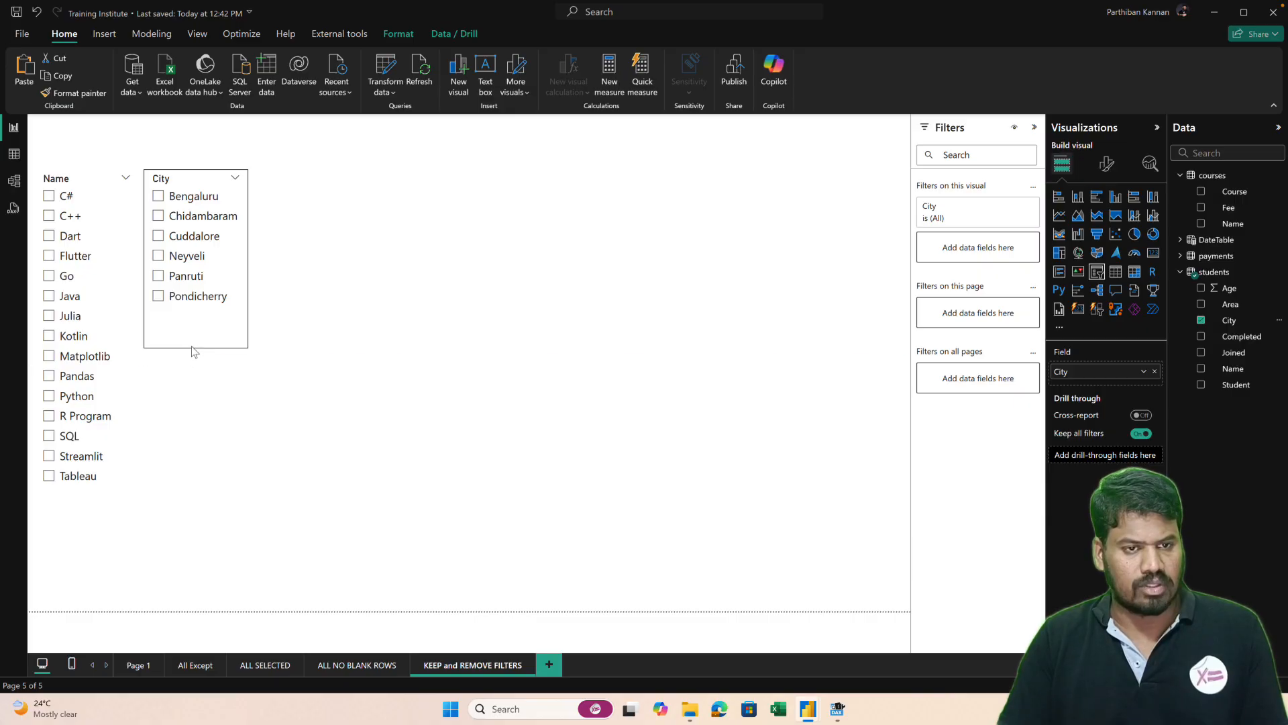
pyautogui.click(337, 260)
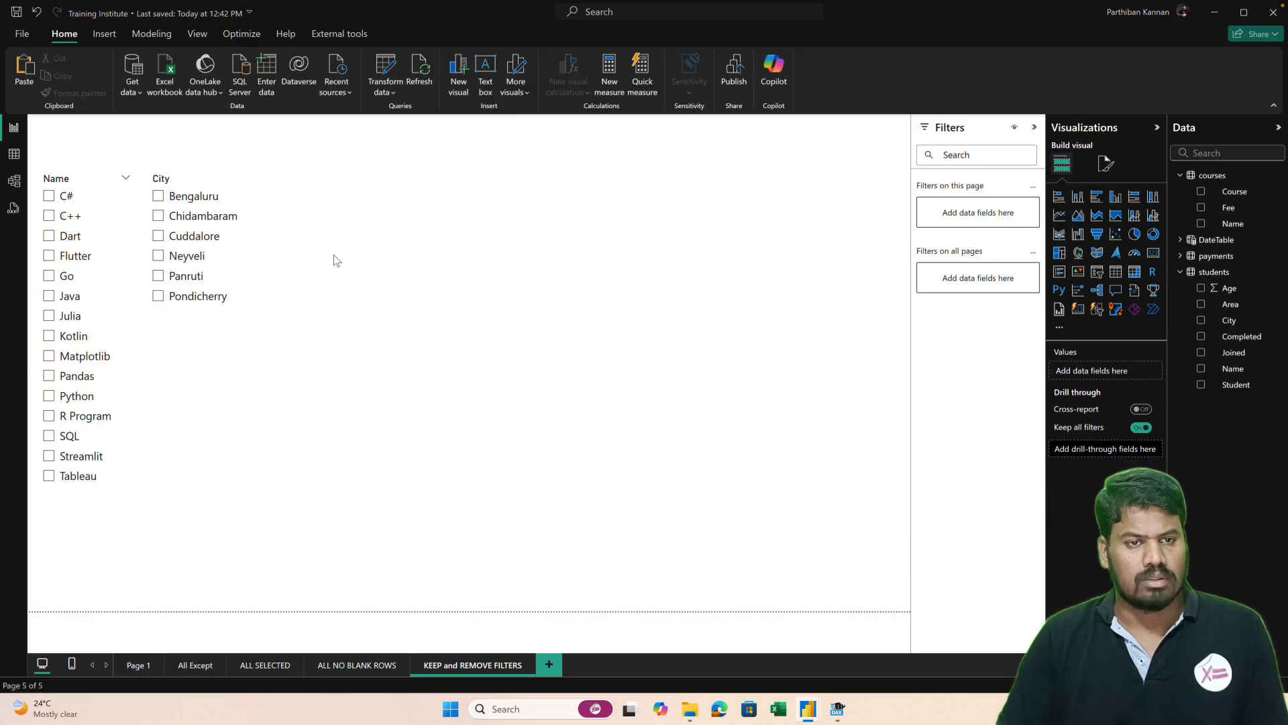
# - Add a card showing the sum of Paid from payments beside the City slicer, and make it shorter and wider
pyautogui.click(1154, 259)
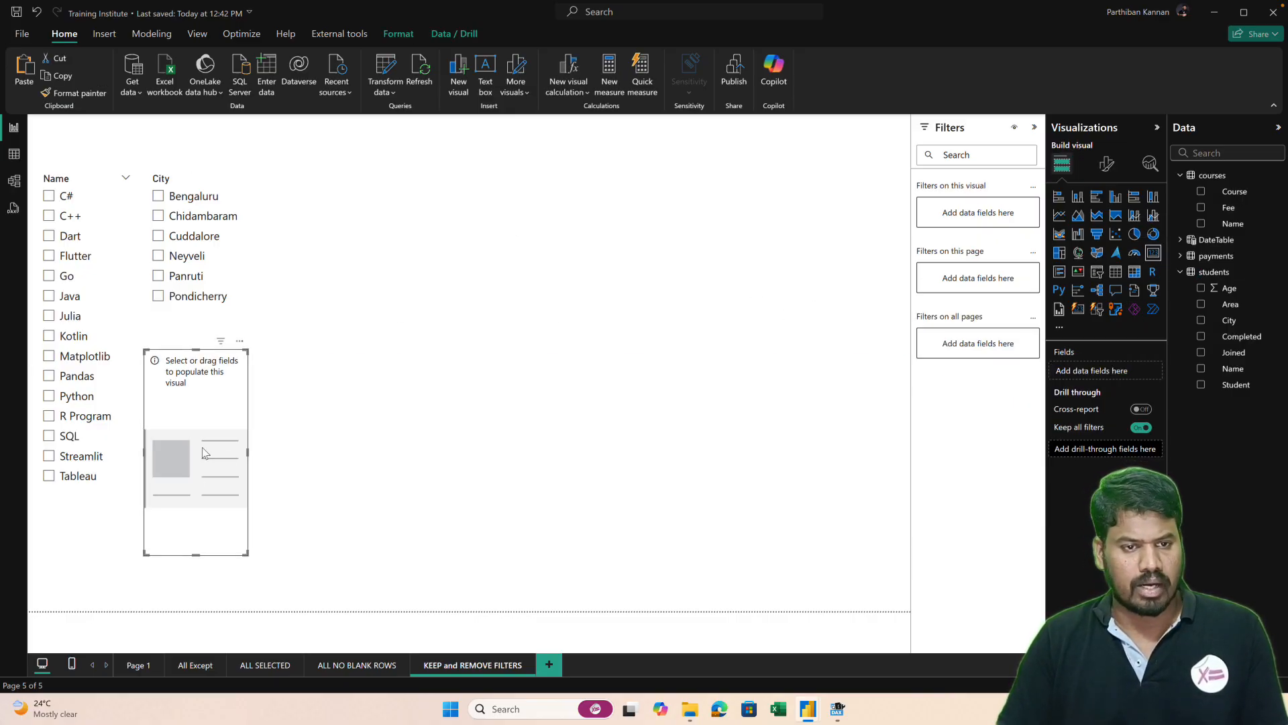
pyautogui.moveTo(171, 432); pyautogui.dragTo(355, 268)
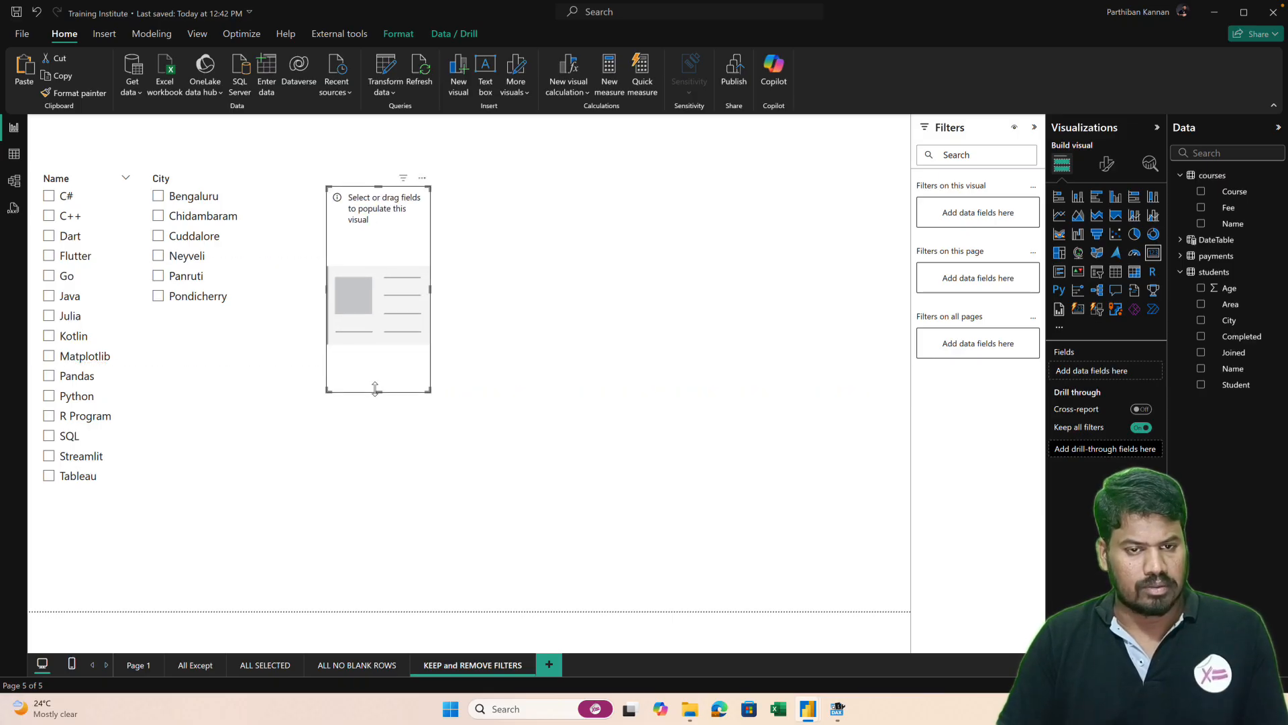
pyautogui.moveTo(378, 391); pyautogui.dragTo(411, 296)
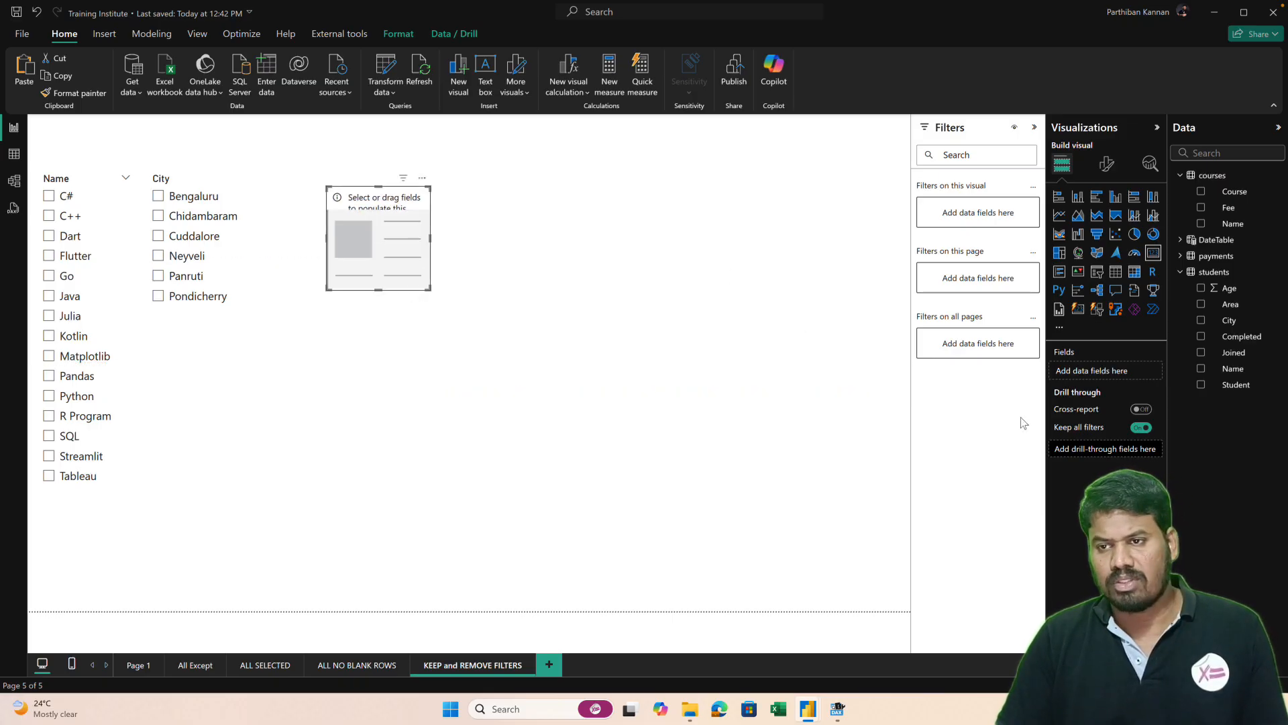
pyautogui.click(1183, 257)
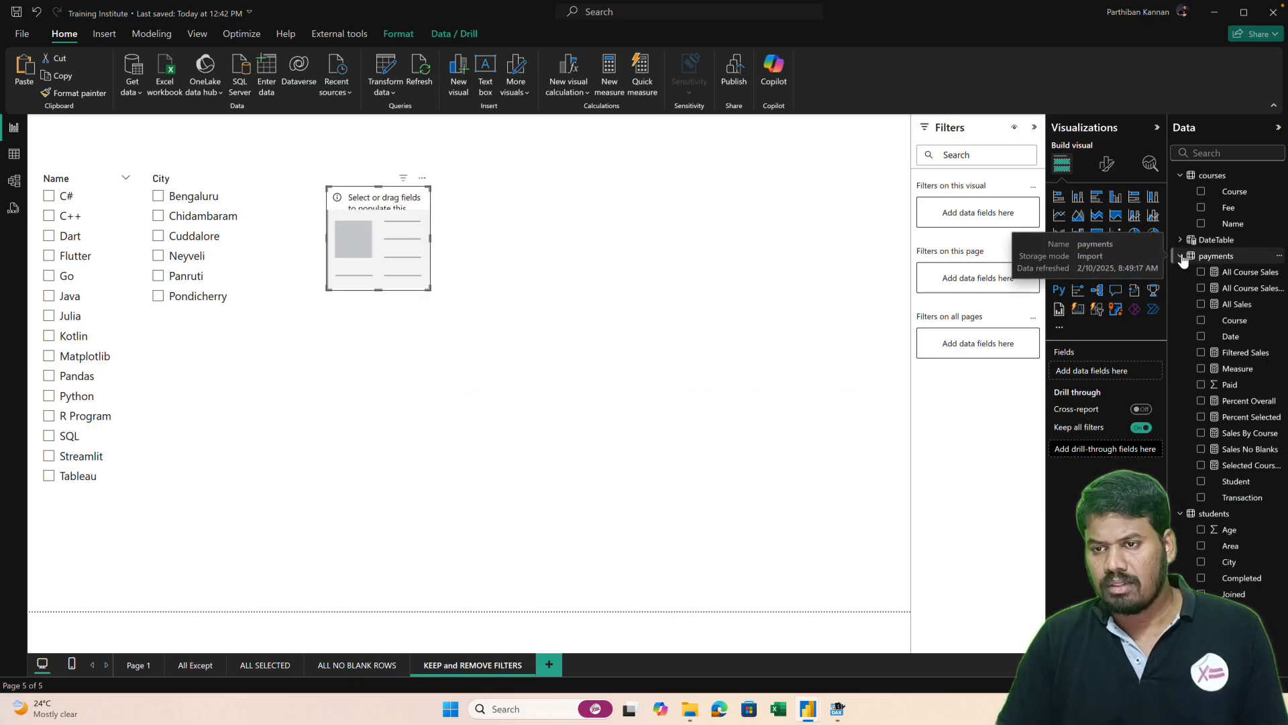
pyautogui.click(1201, 386)
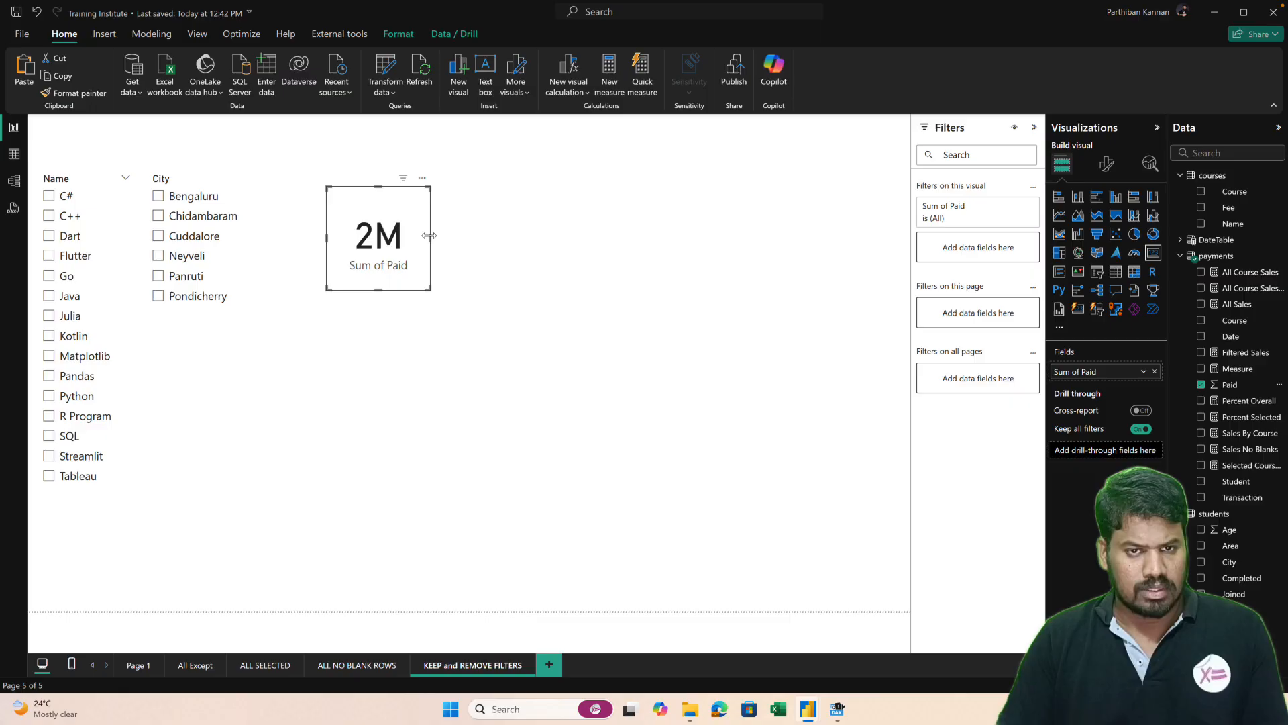
pyautogui.moveTo(429, 238); pyautogui.dragTo(515, 236)
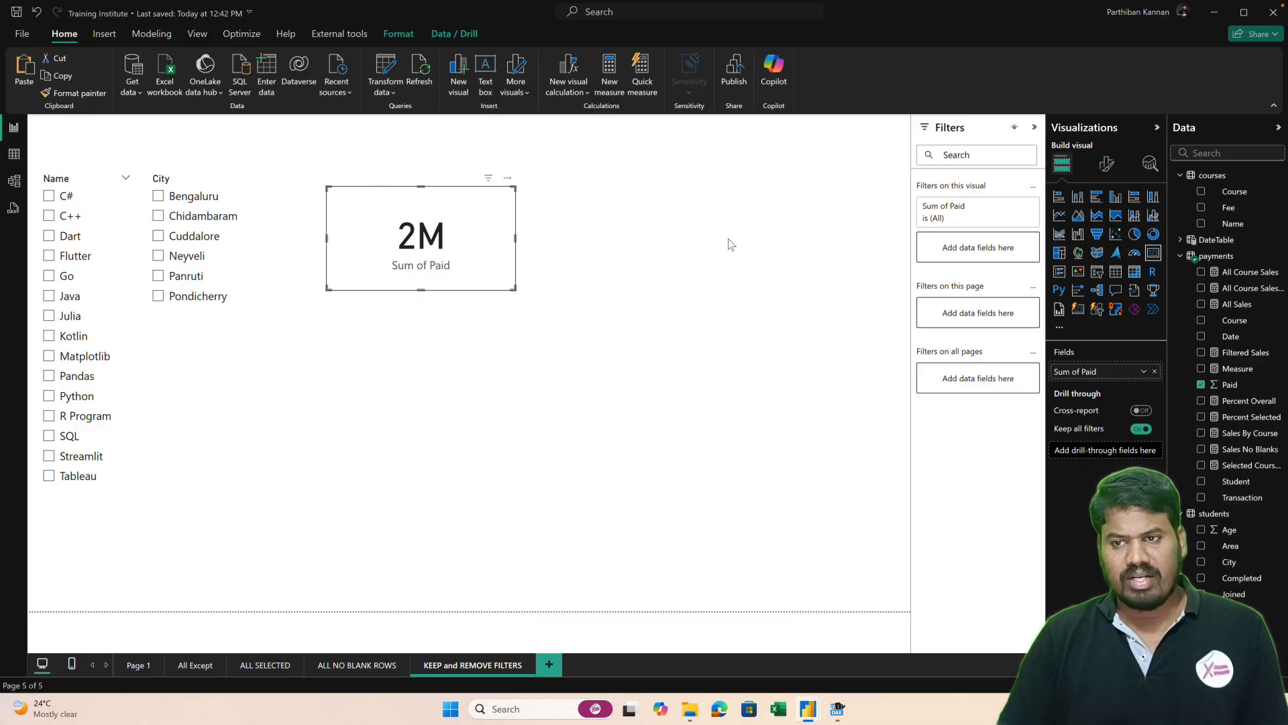
# - Set the display units of the Sum of Paid card's callout value to Thousands
pyautogui.click(1107, 163)
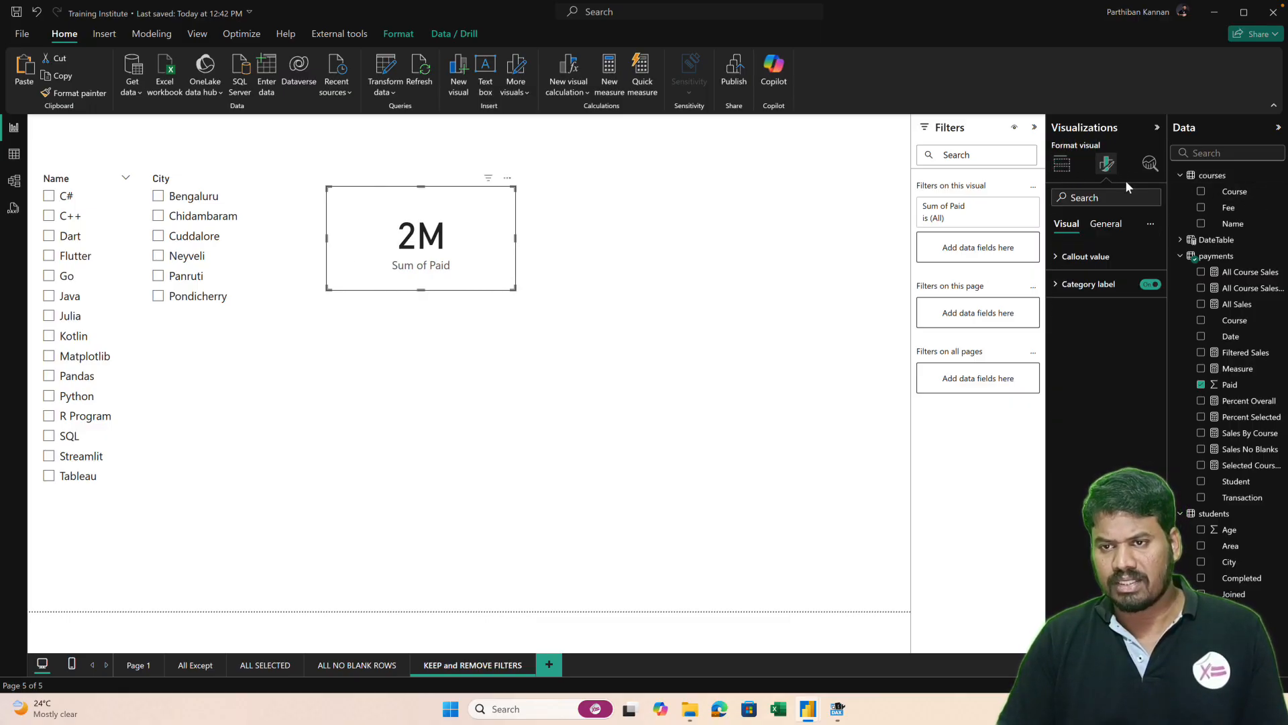
pyautogui.click(1087, 260)
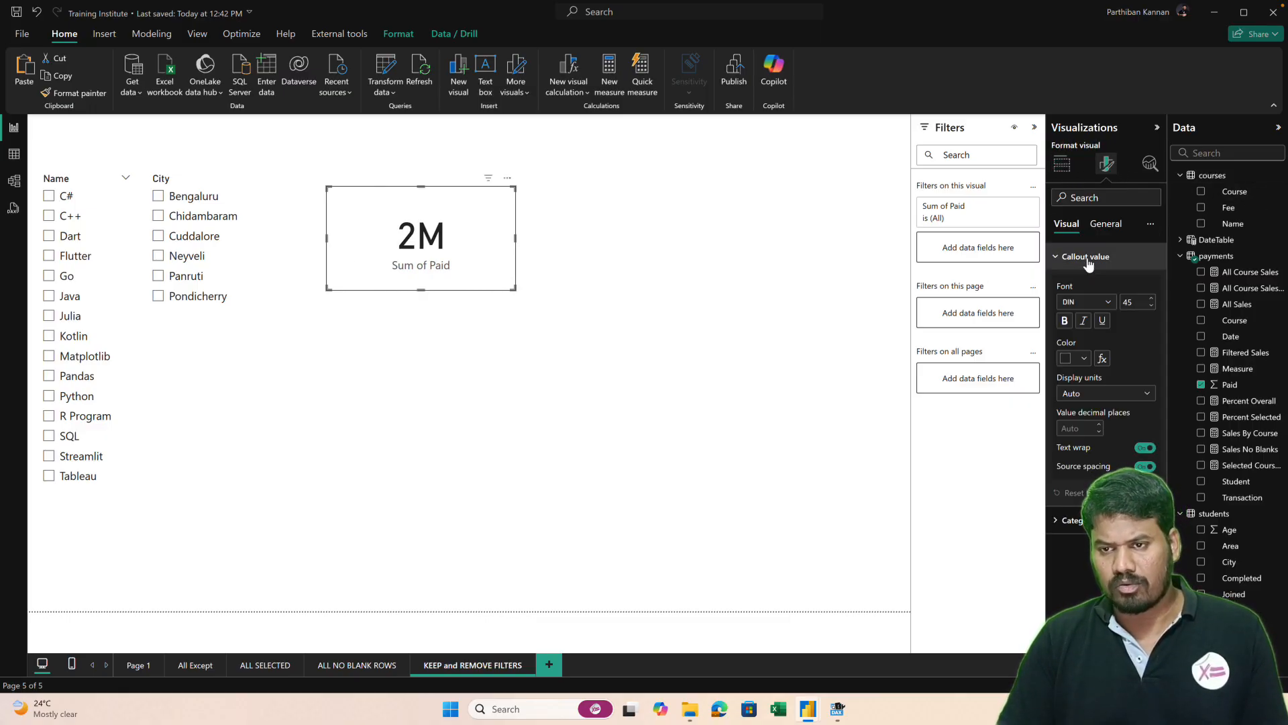
pyautogui.click(1103, 394)
pyautogui.click(1093, 443)
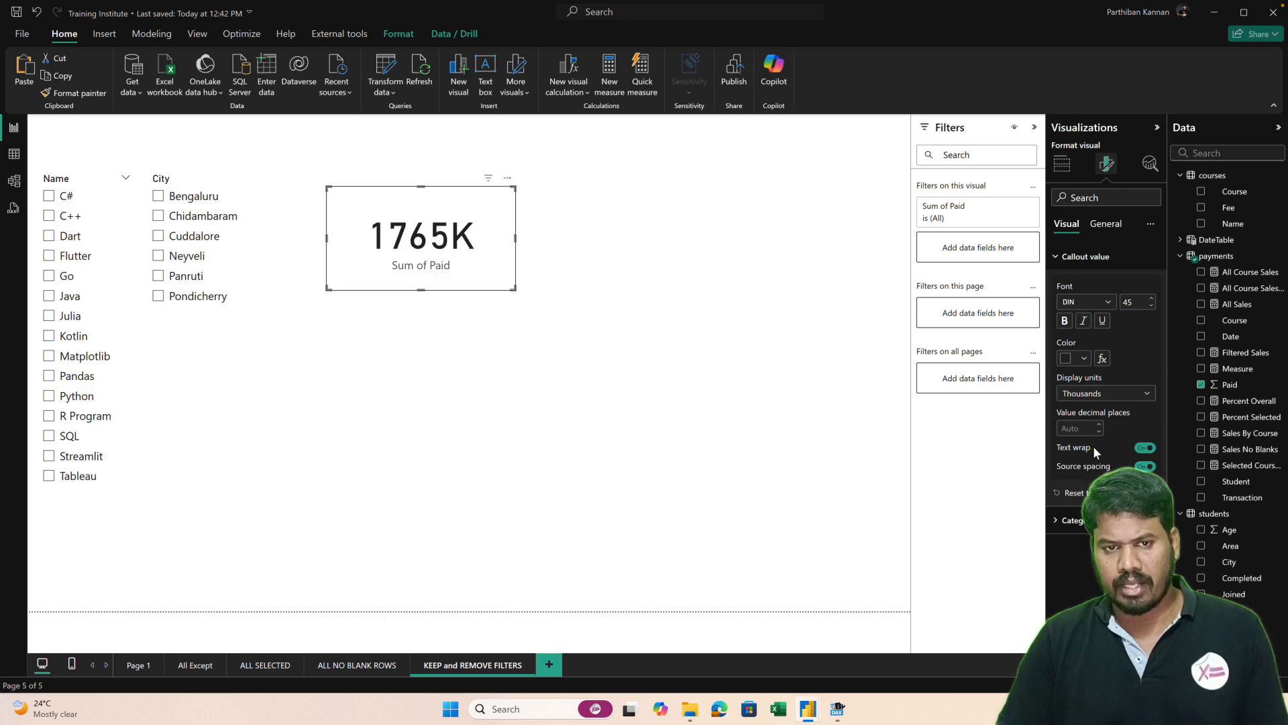
pyautogui.click(527, 246)
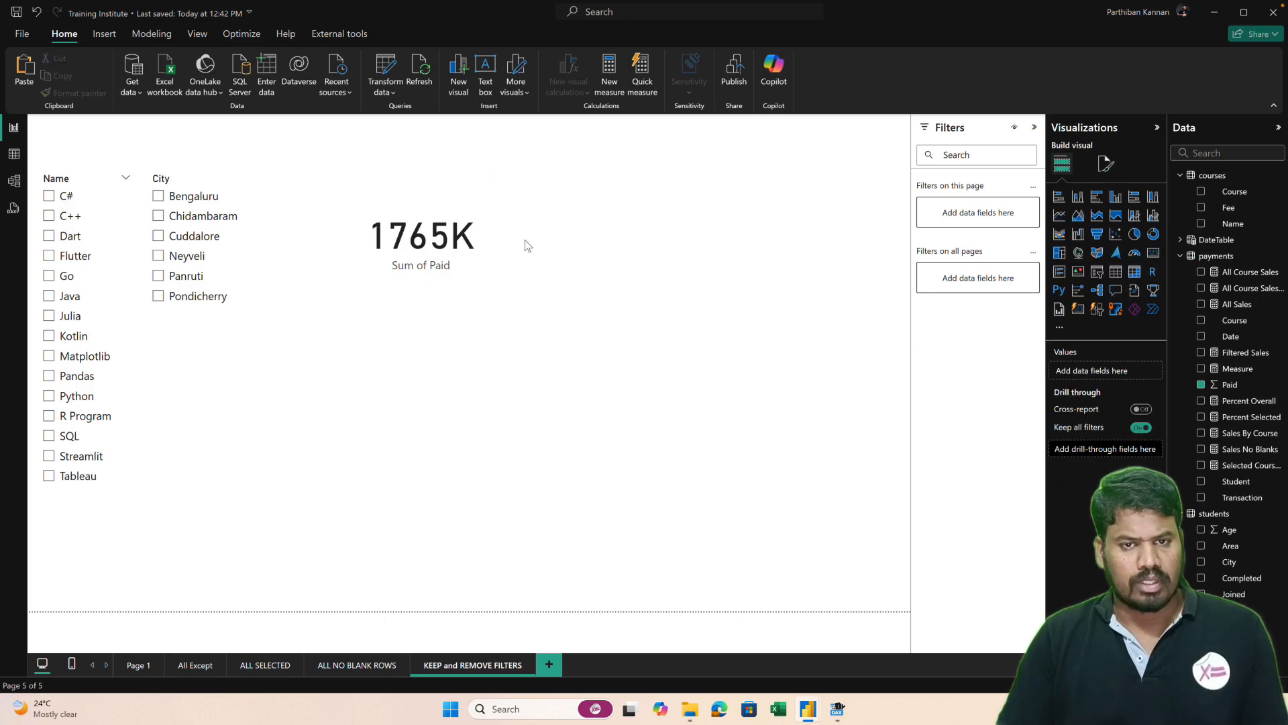
# - Duplicate the Sum of Paid card and place the copy beside the original, aligned with it
pyautogui.click(491, 227)
pyautogui.hotkey('ctrl', 'c')
pyautogui.hotkey('ctrl', 'v')
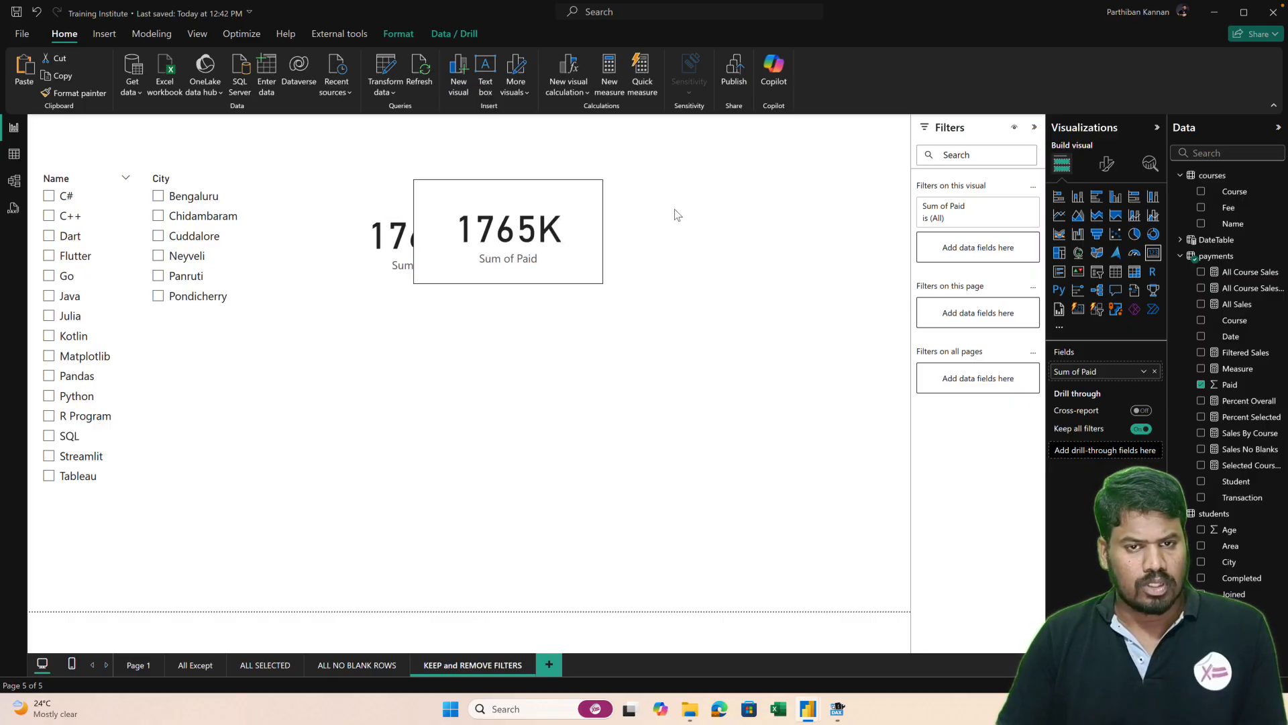
pyautogui.click(493, 210)
pyautogui.click(640, 202)
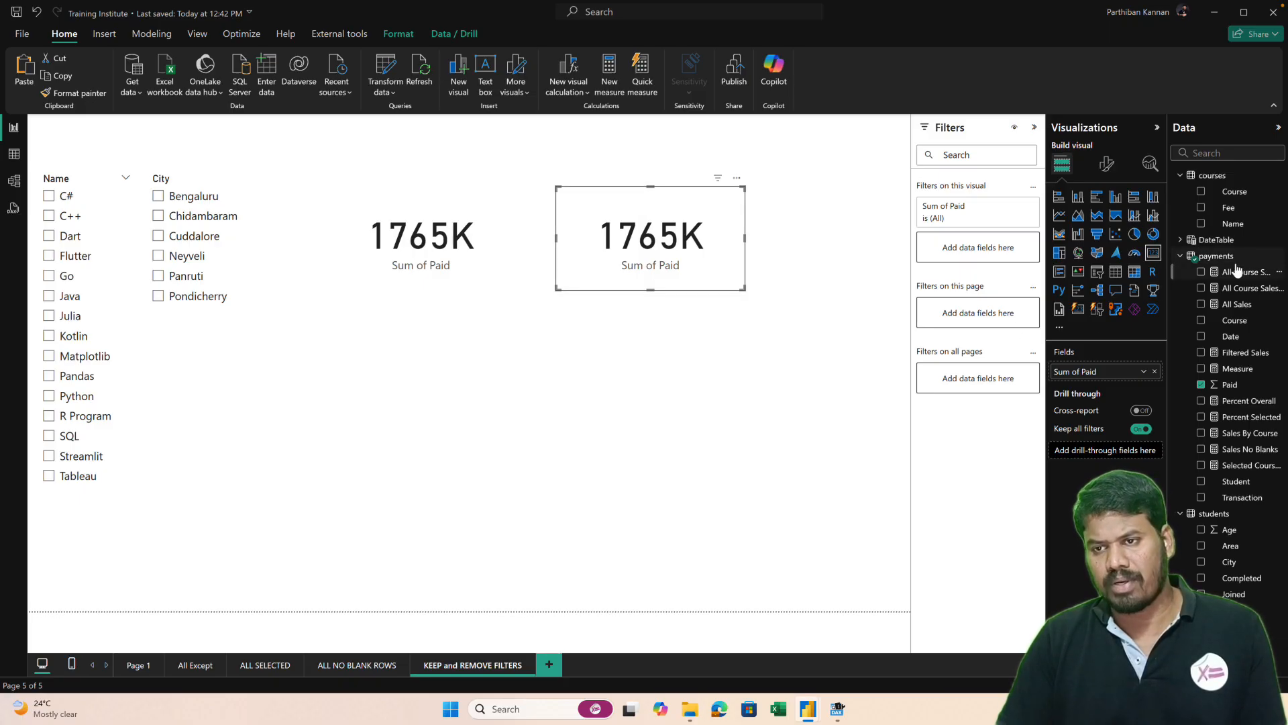
# - Start a new measure named Python Sales in the payments table
pyautogui.click(1280, 255)
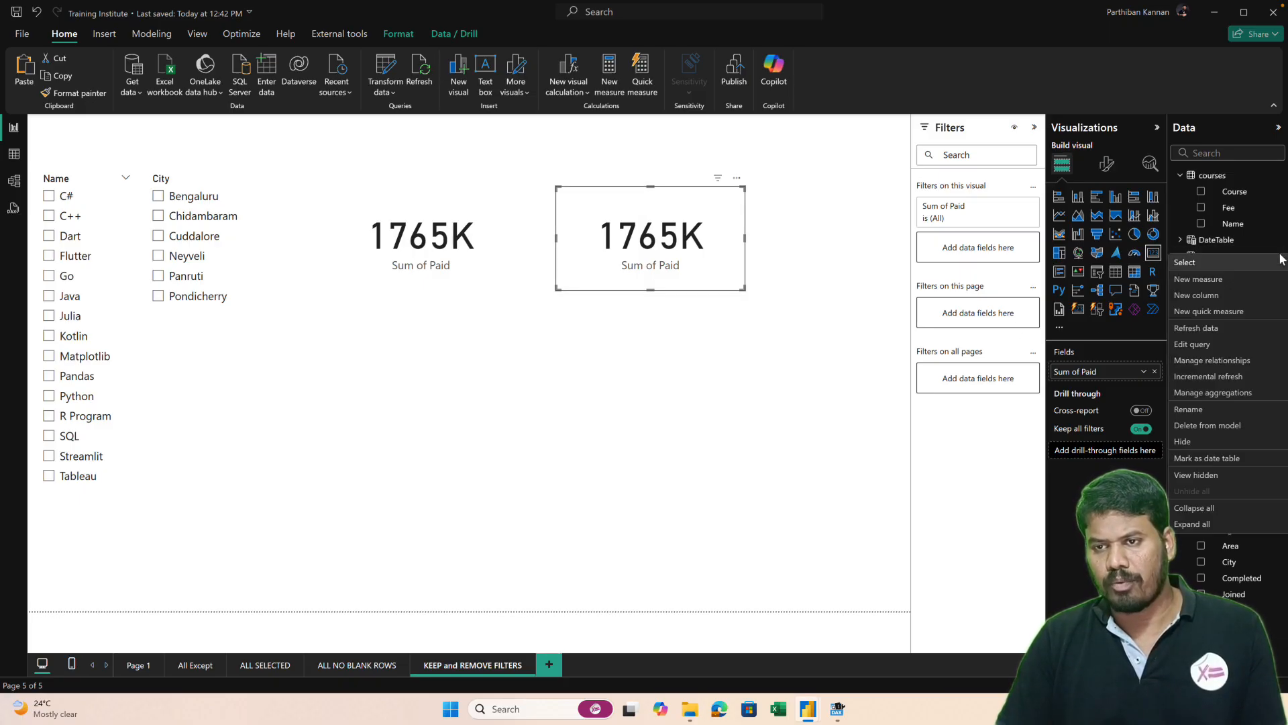
pyautogui.click(1206, 278)
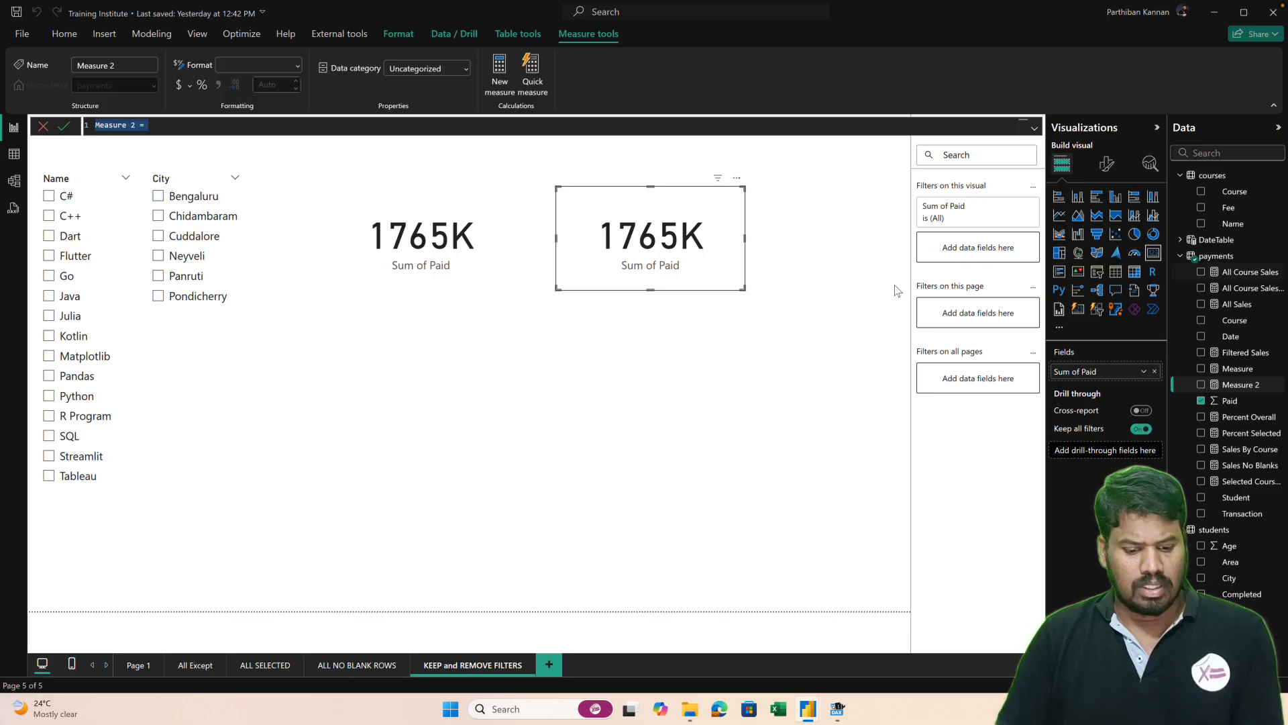
pyautogui.write('Python')
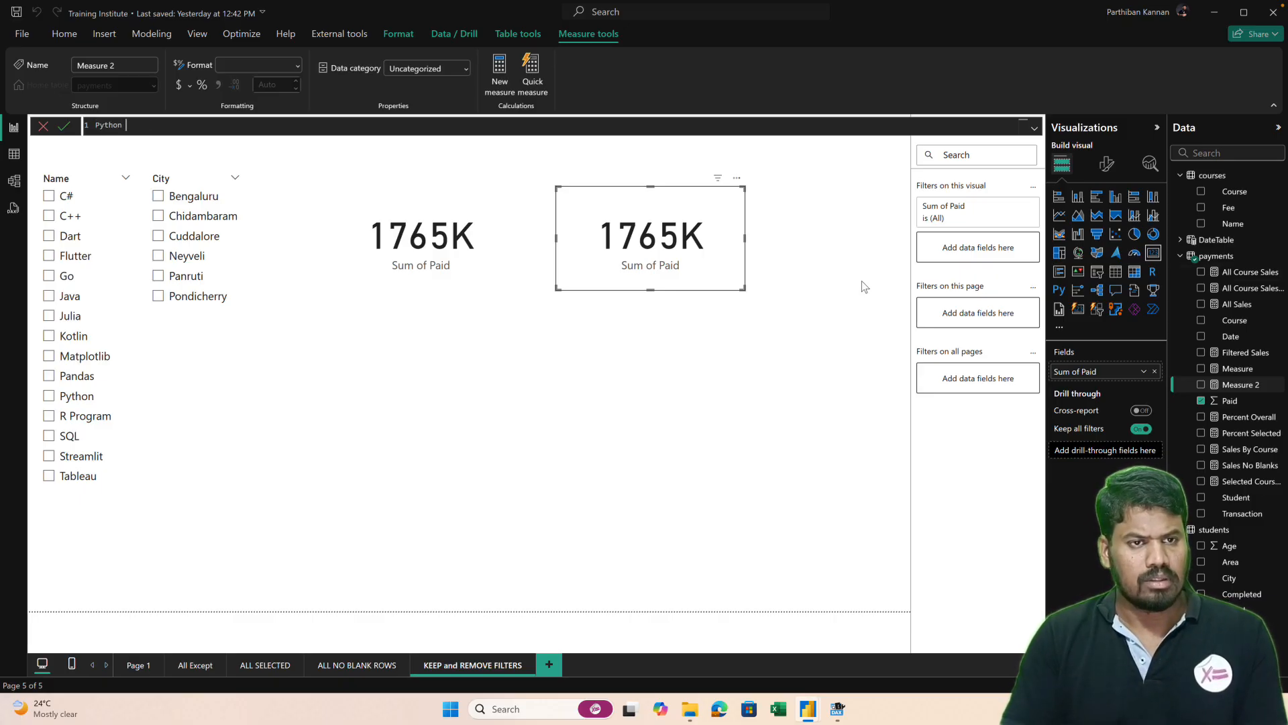
pyautogui.write(' Sales =')
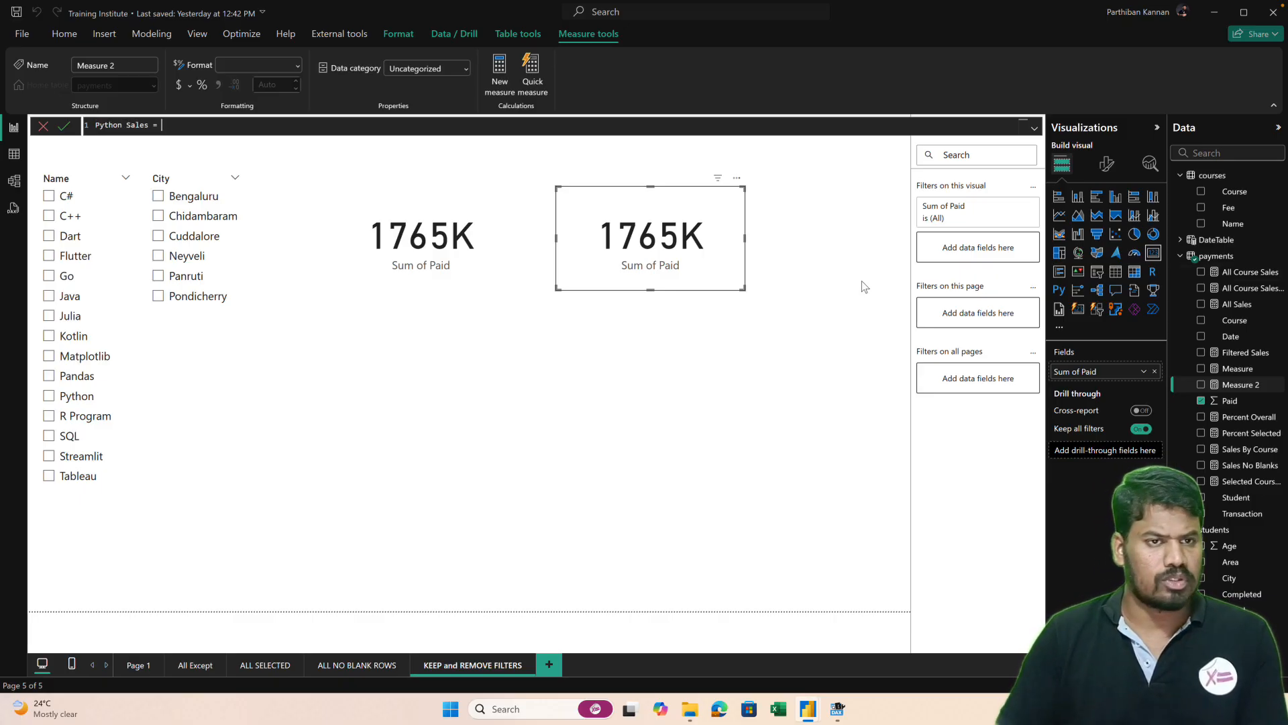
# - Copy the Python Sales CALCULATE expression with KEEPFILTERS from the DAX Studio query into the new Power BI measure and commit it
pyautogui.click(838, 709)
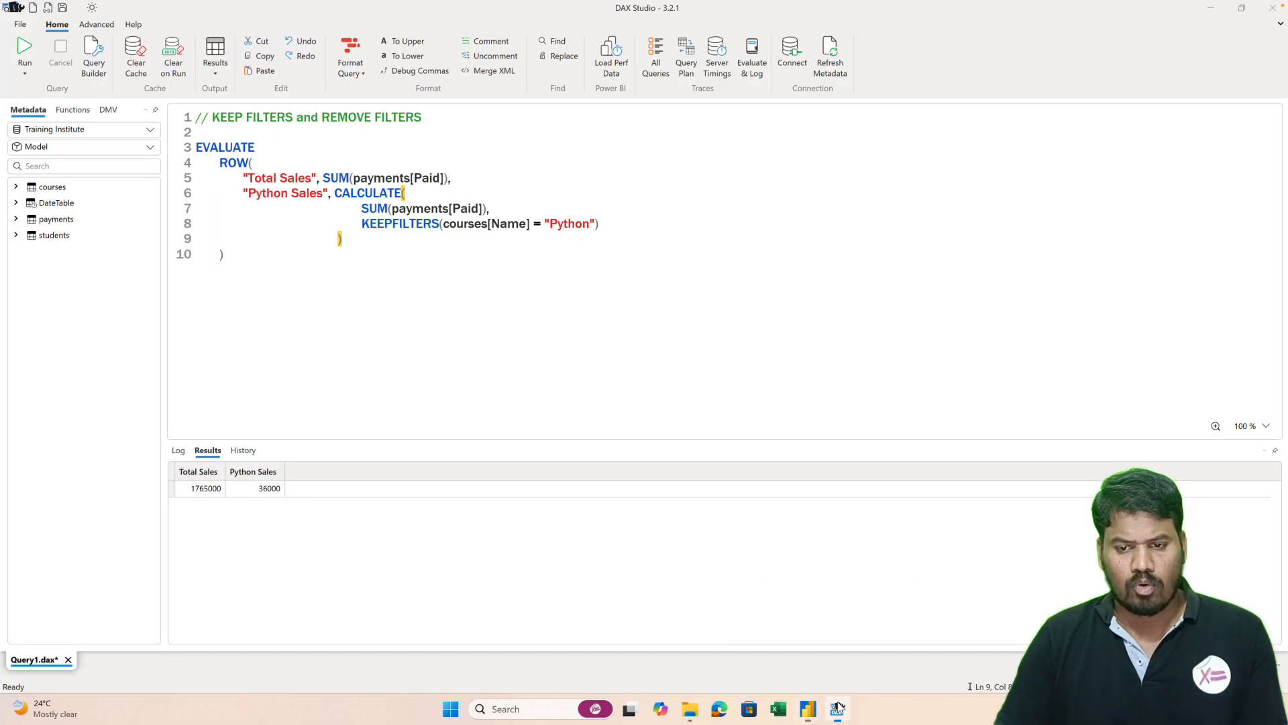
pyautogui.click(355, 255)
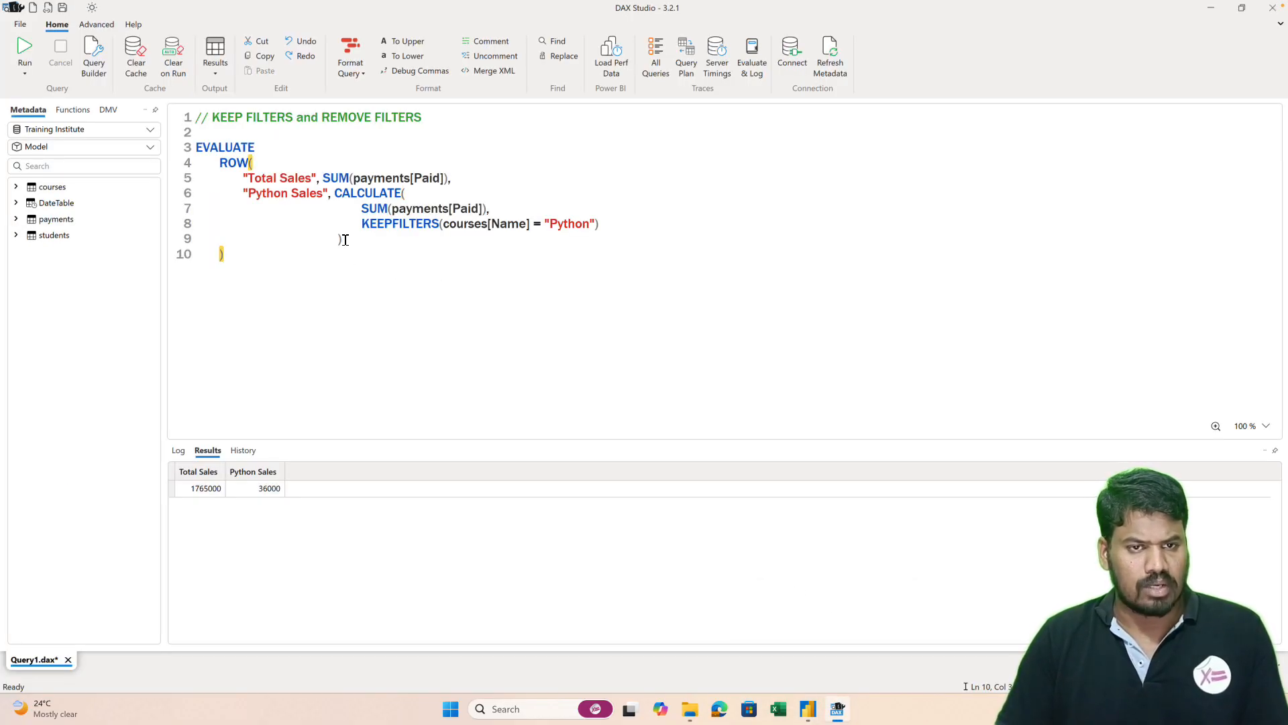
pyautogui.moveTo(345, 240); pyautogui.dragTo(335, 195)
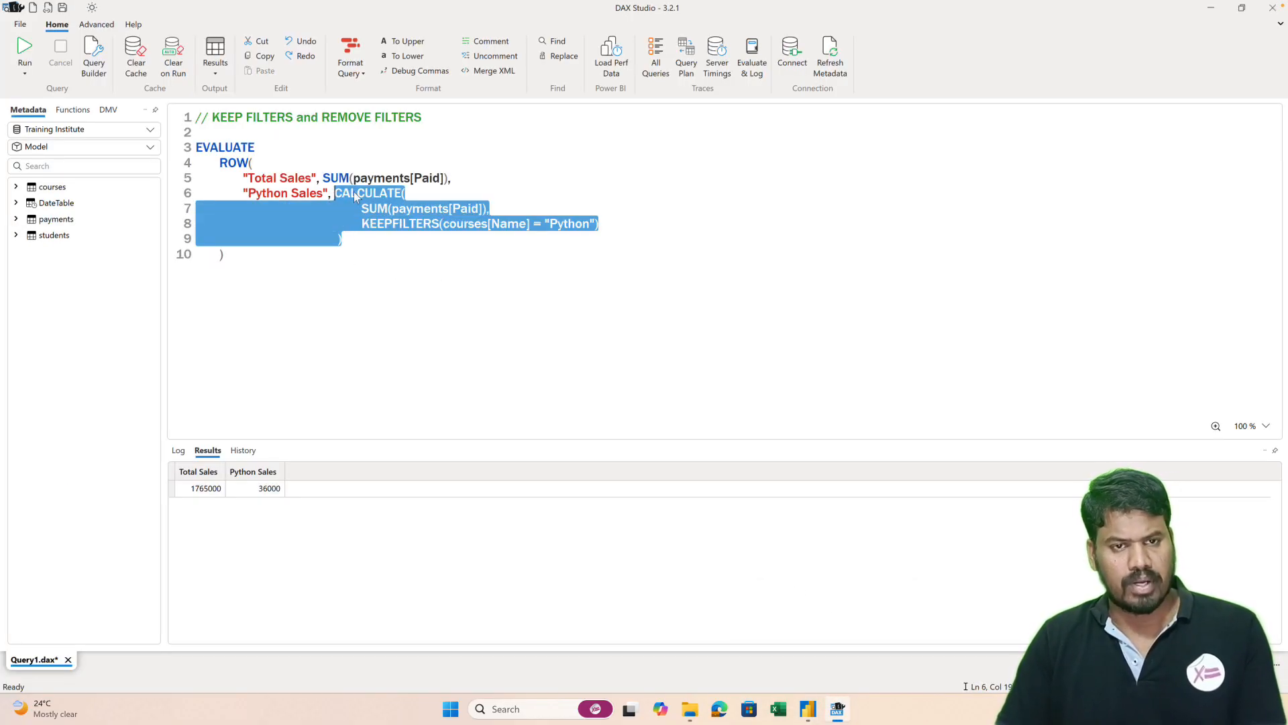
pyautogui.hotkey('ctrl', 'c')
pyautogui.moveTo(810, 711)
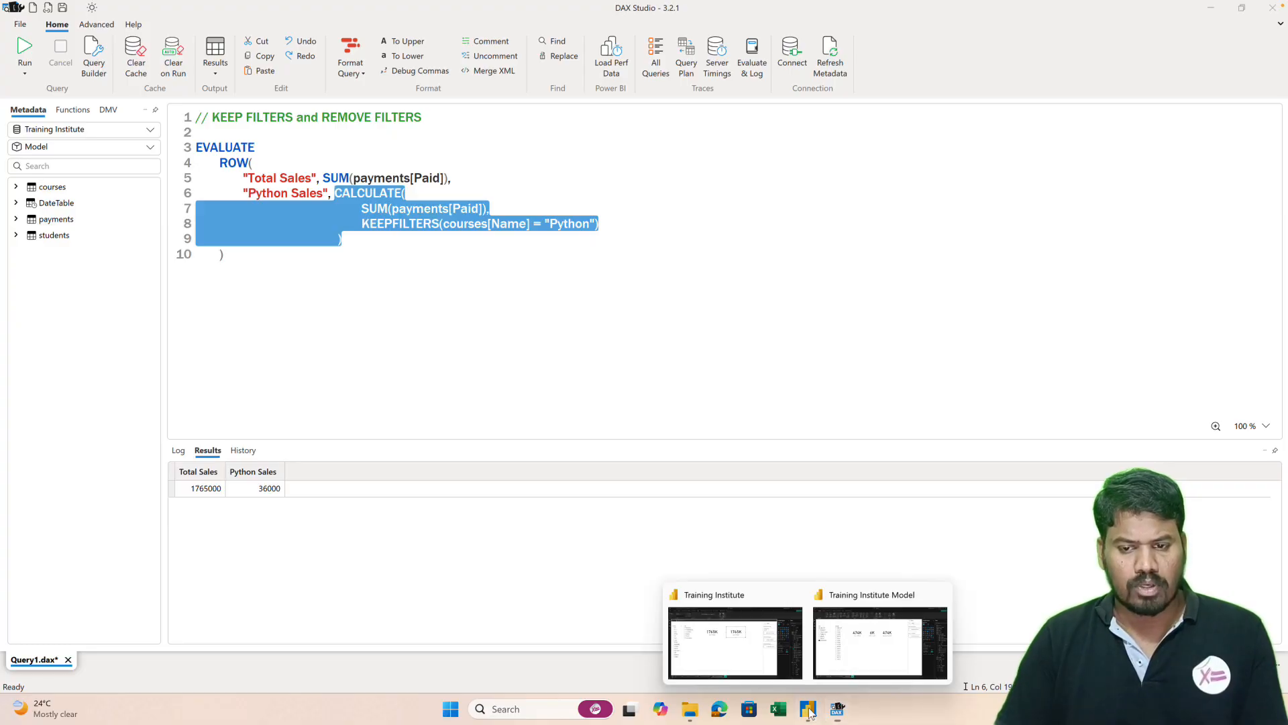
pyautogui.click(741, 645)
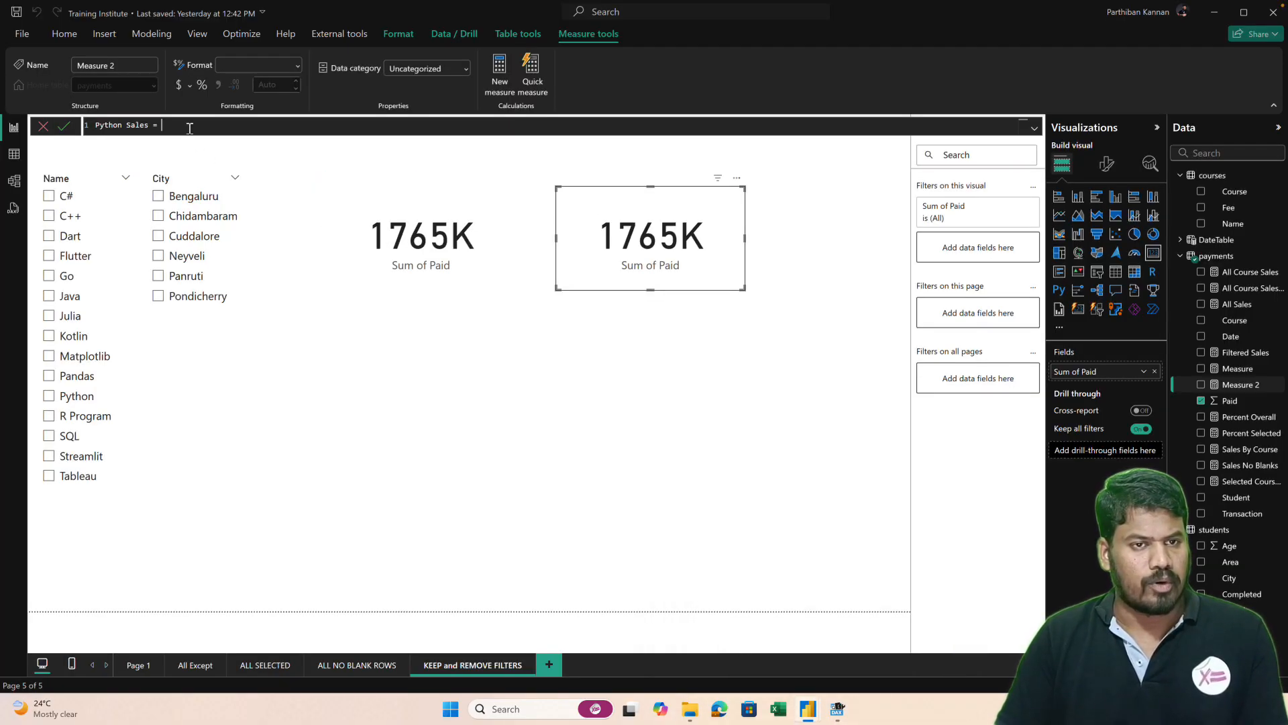
pyautogui.hotkey('ctrl', 'v')
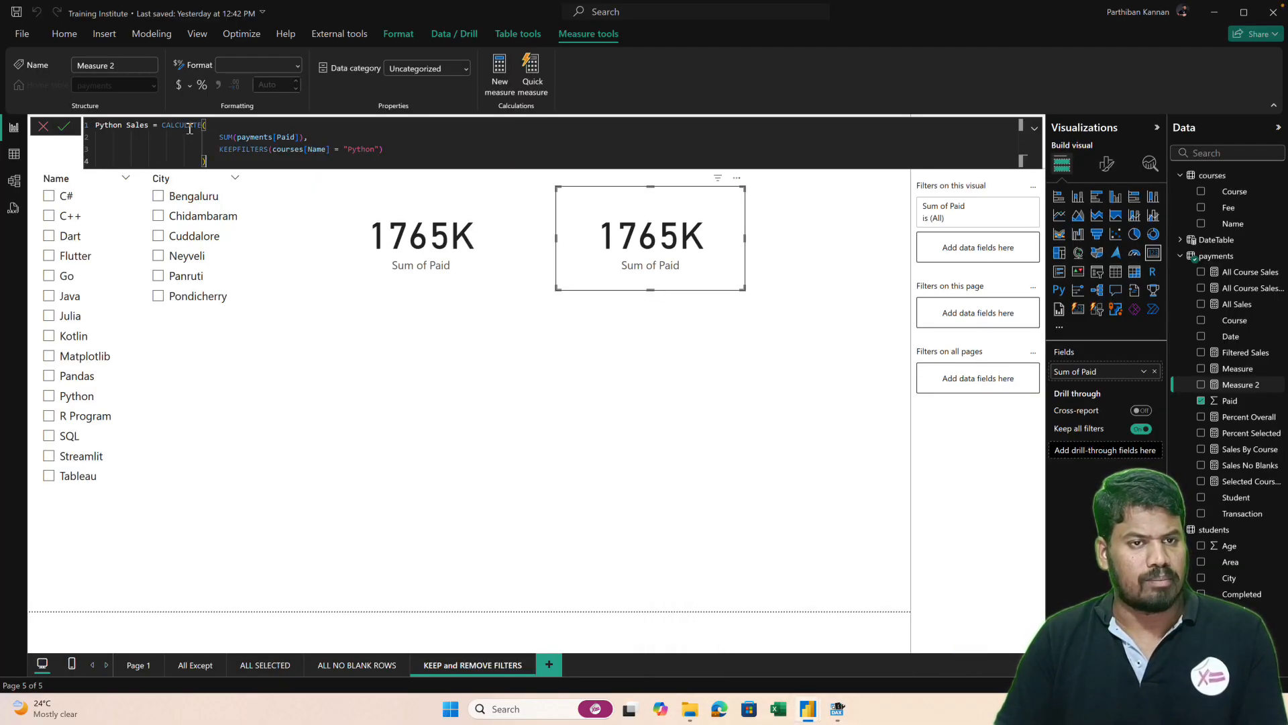
pyautogui.click(63, 126)
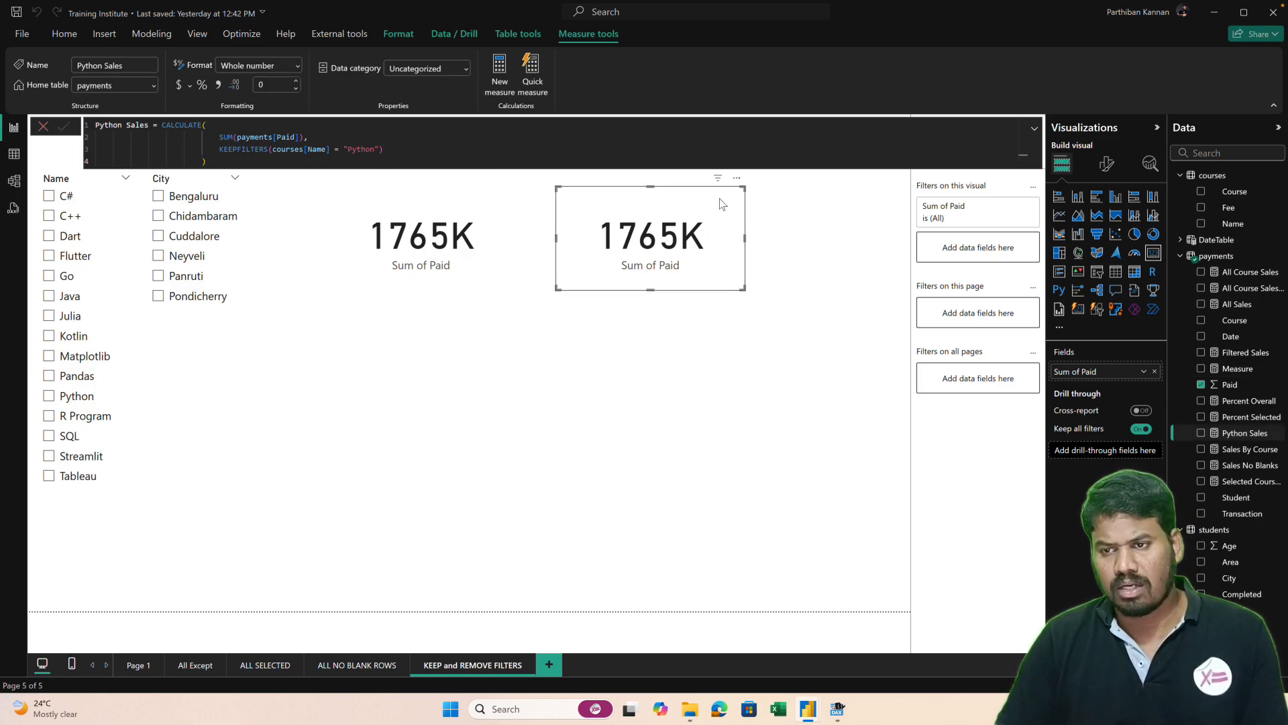
# - Replace Paid with the Python Sales measure in the copied card
pyautogui.click(1201, 385)
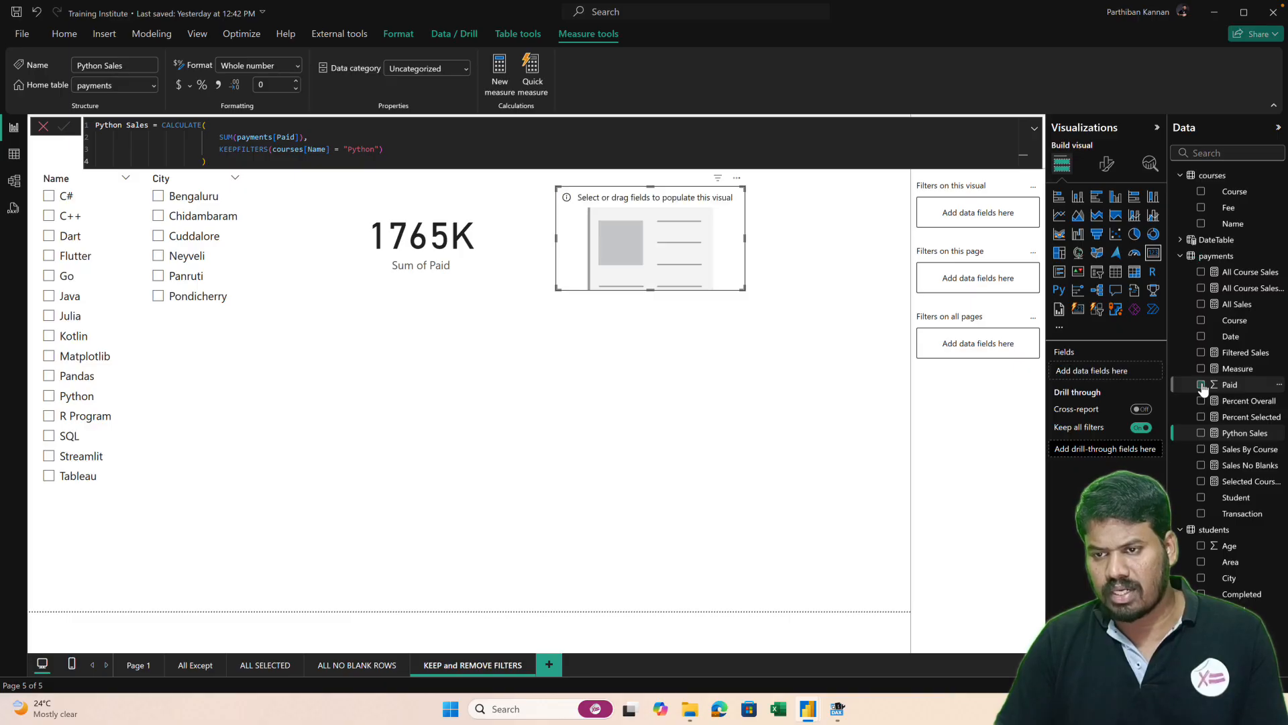
pyautogui.click(1202, 434)
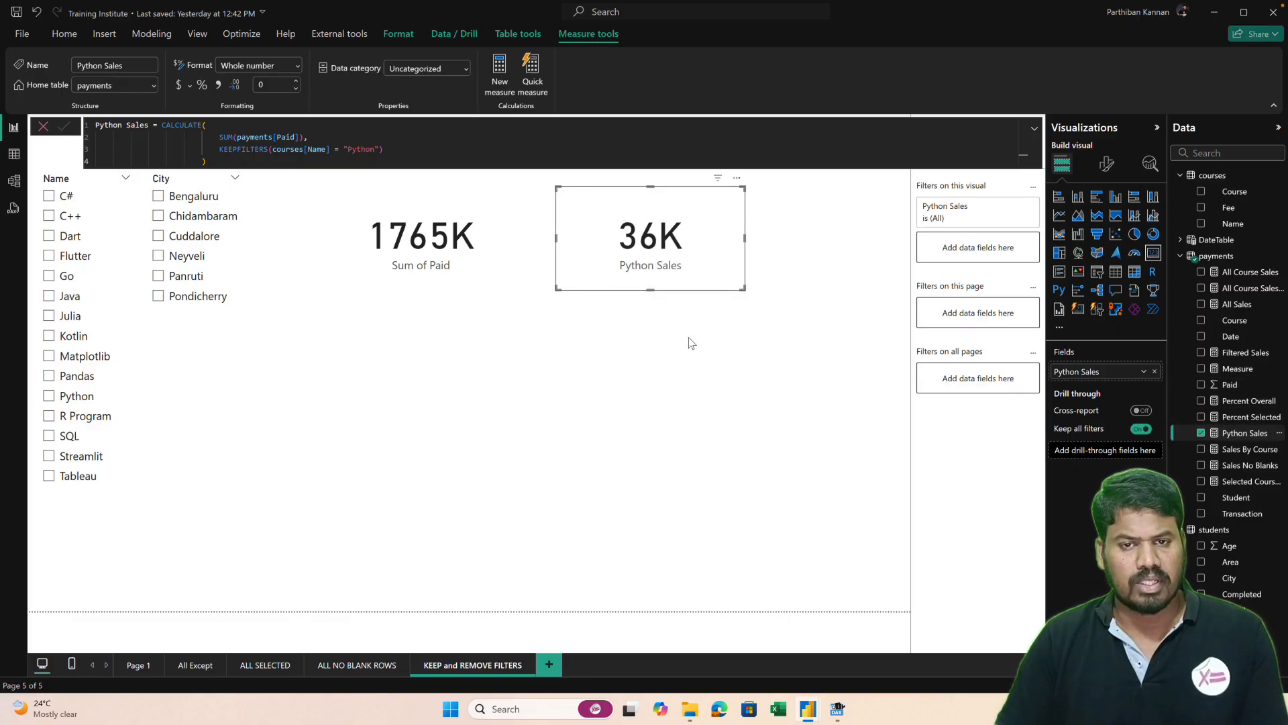
pyautogui.click(658, 376)
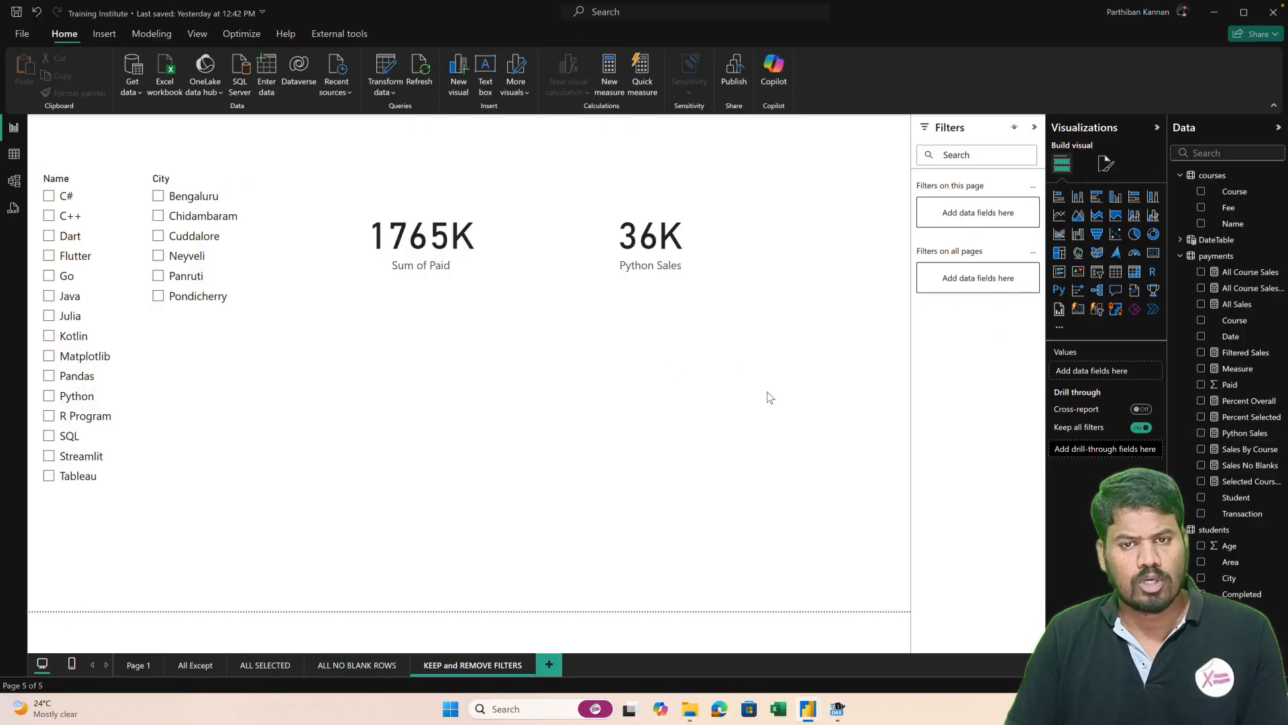
# - Filter the page by Bengaluru, Chidambaram and Cuddalore one after another to compare both cards
pyautogui.click(158, 198)
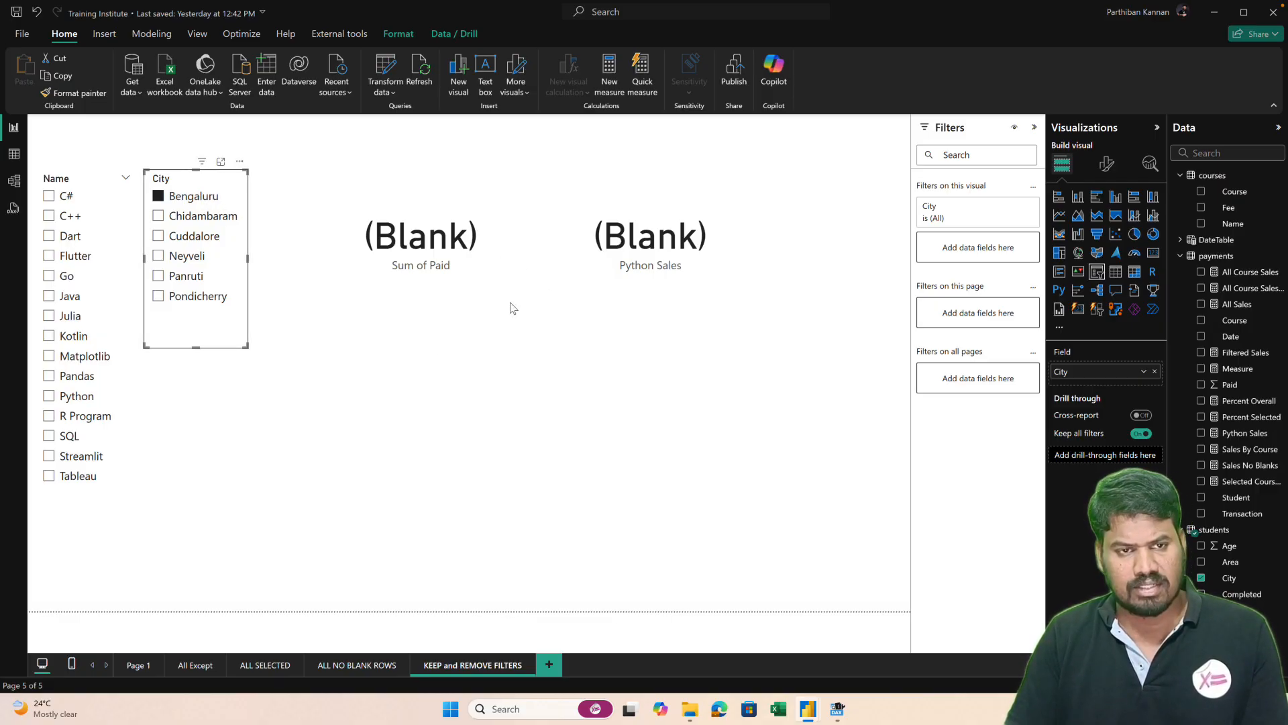
pyautogui.click(159, 217)
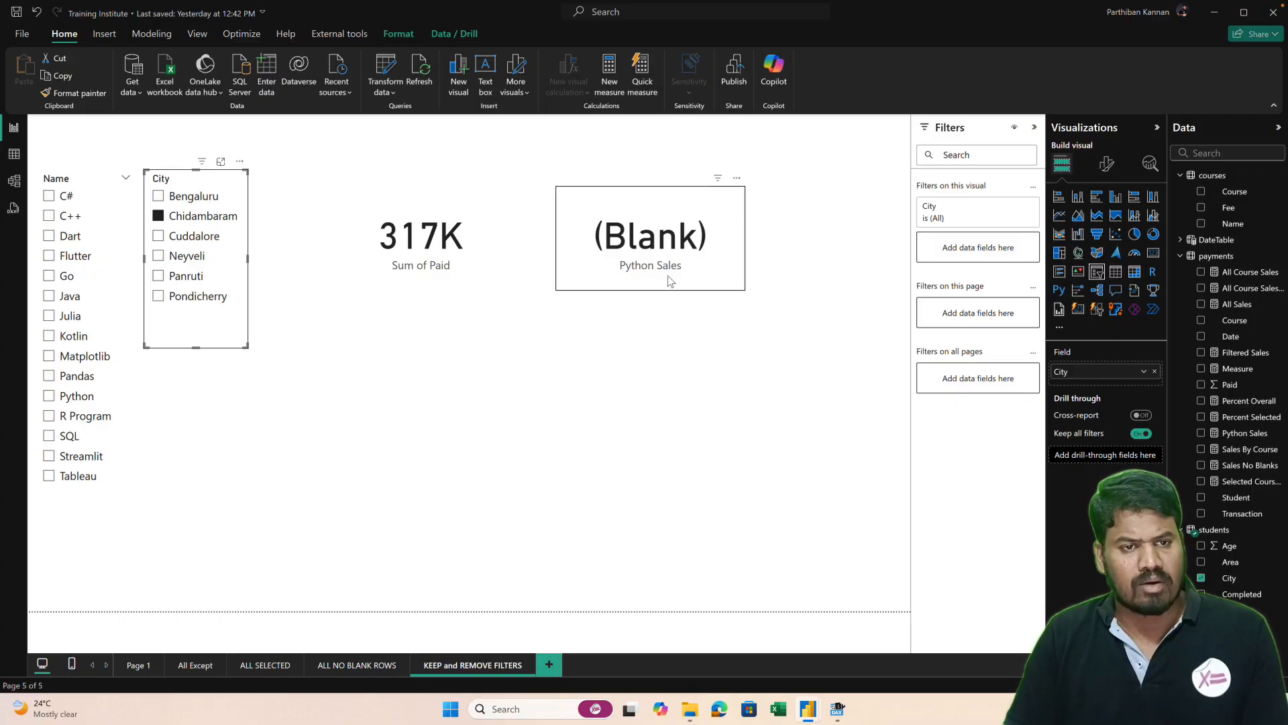
pyautogui.click(161, 238)
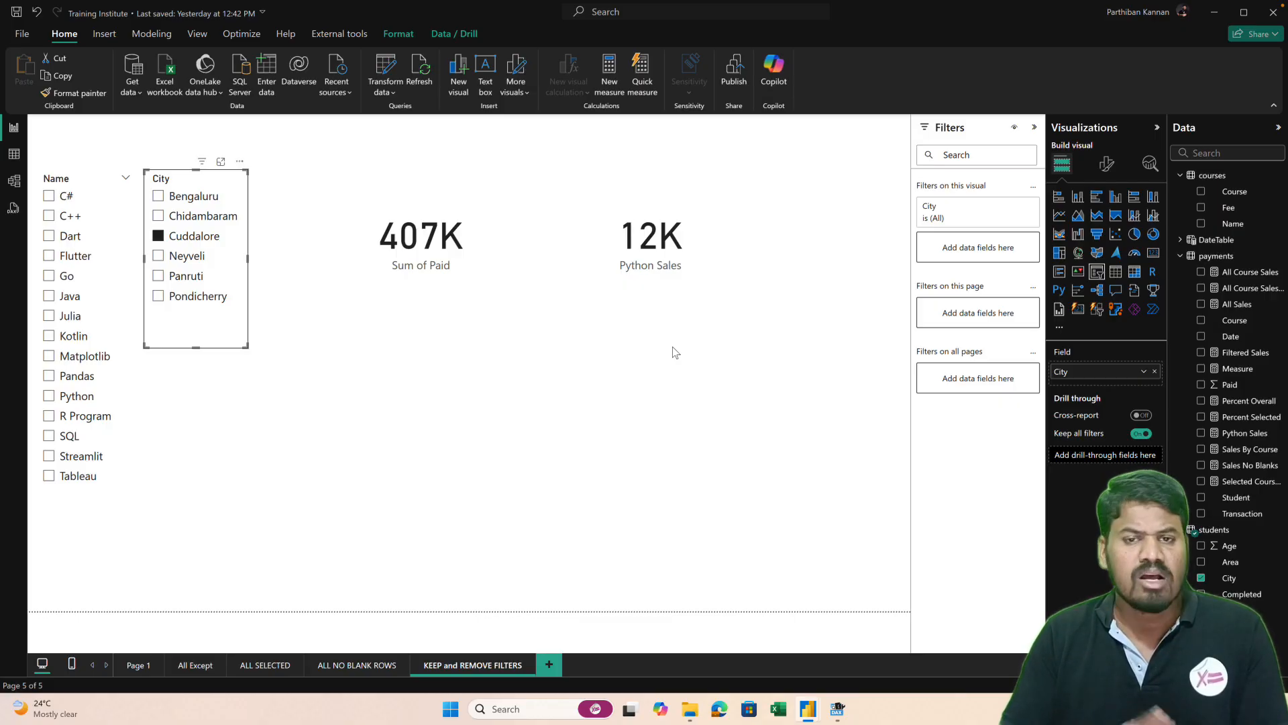
# - Switch to DAX Studio and add an "All Course Sales" column with an open CALCULATE after the Python Sales expression in the ROW query
pyautogui.click(839, 710)
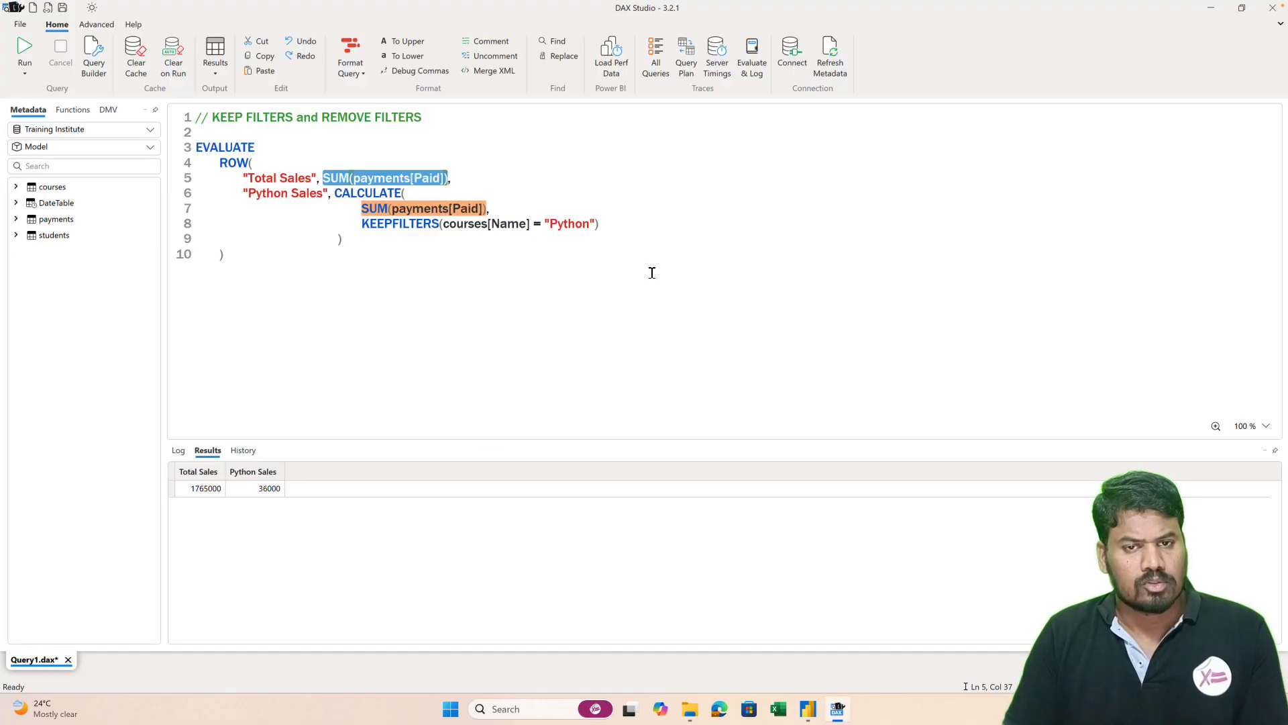
pyautogui.click(366, 239)
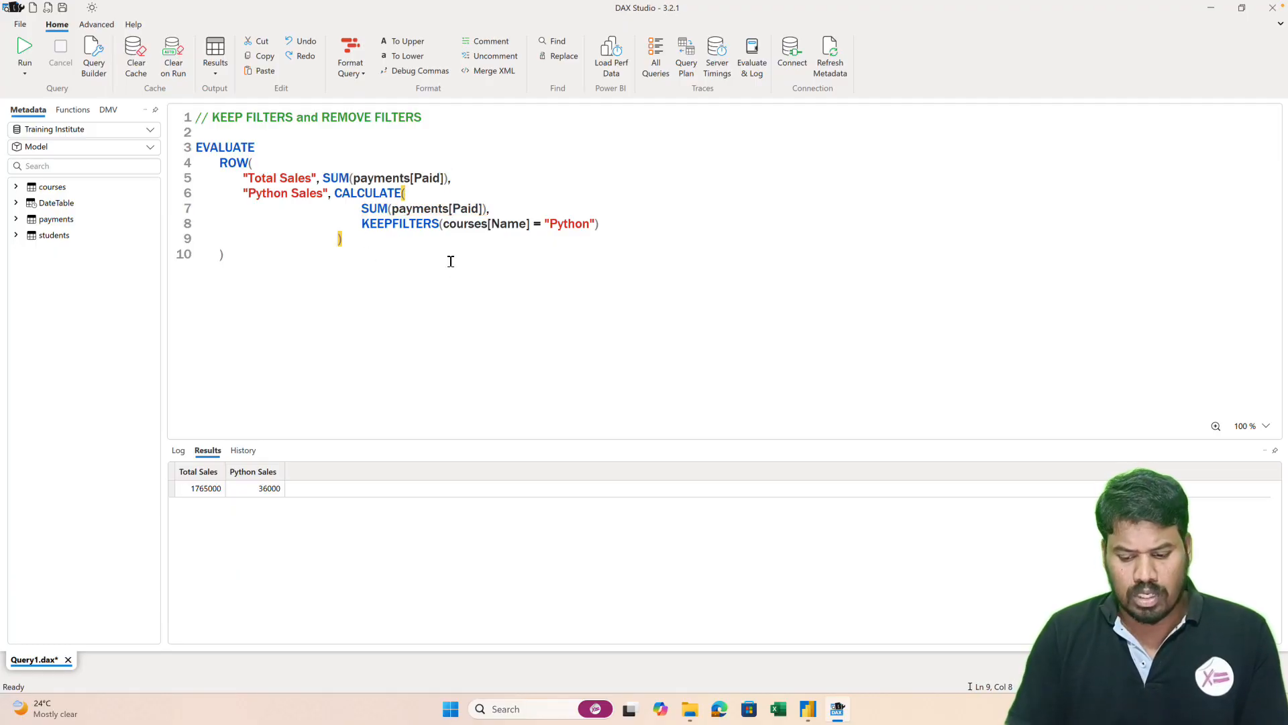
pyautogui.write(',')
pyautogui.press('Return')
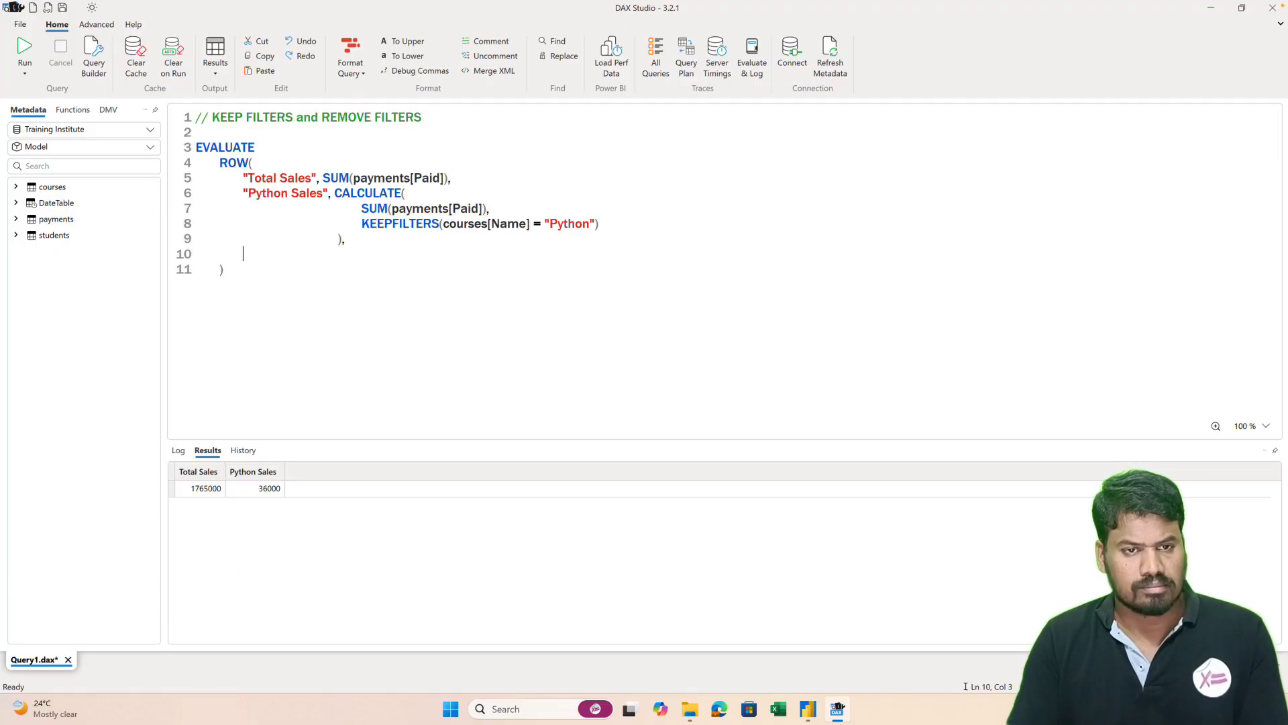
pyautogui.write('"All ')
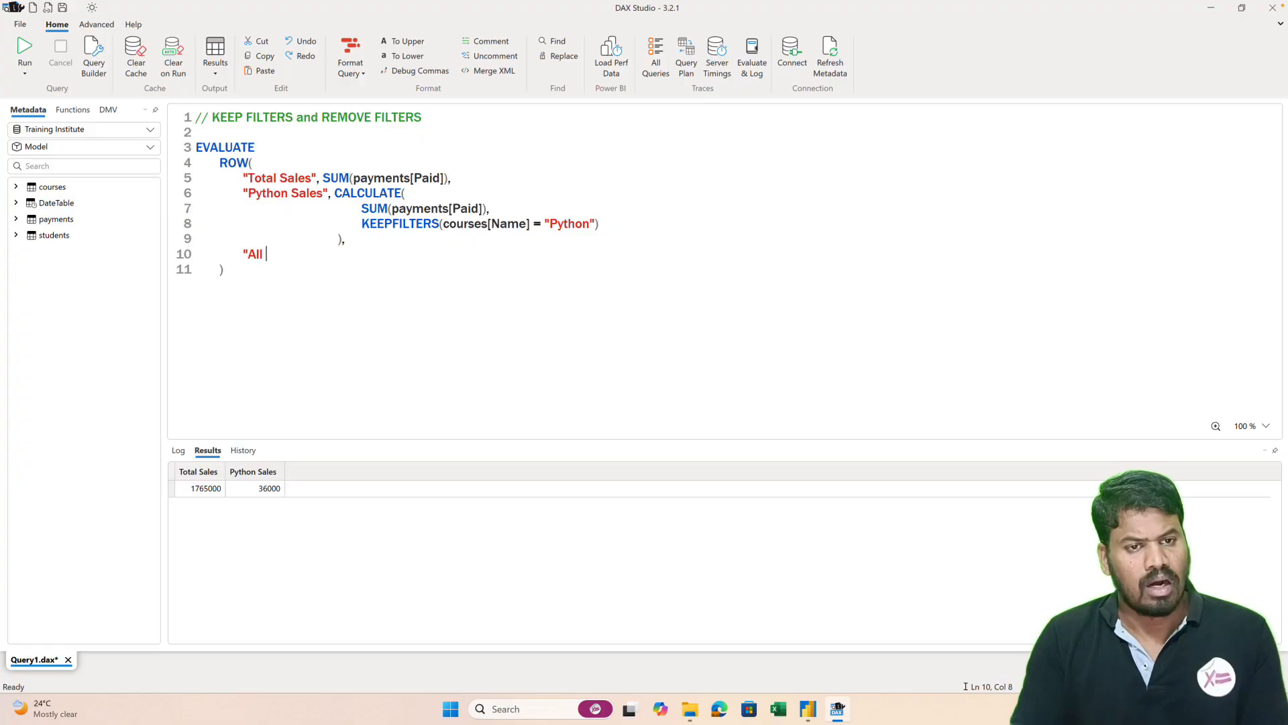
pyautogui.write('Course Sales')
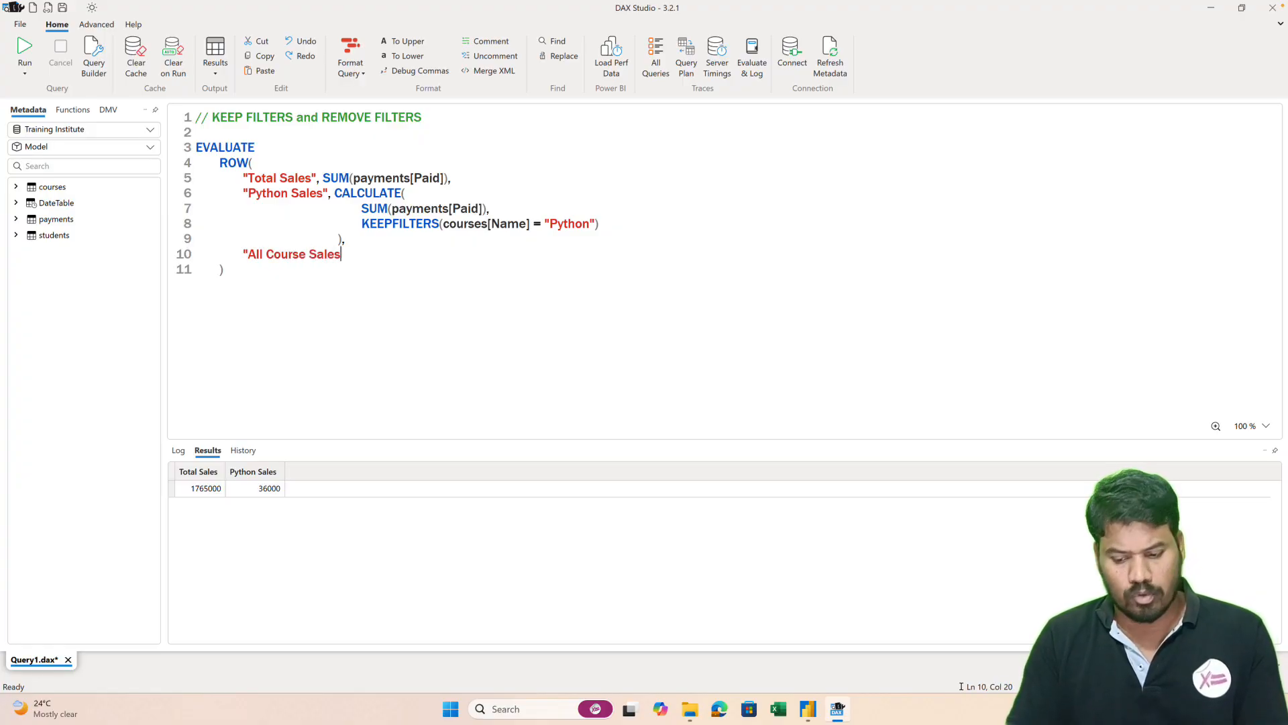
pyautogui.write('", CALCULATE(')
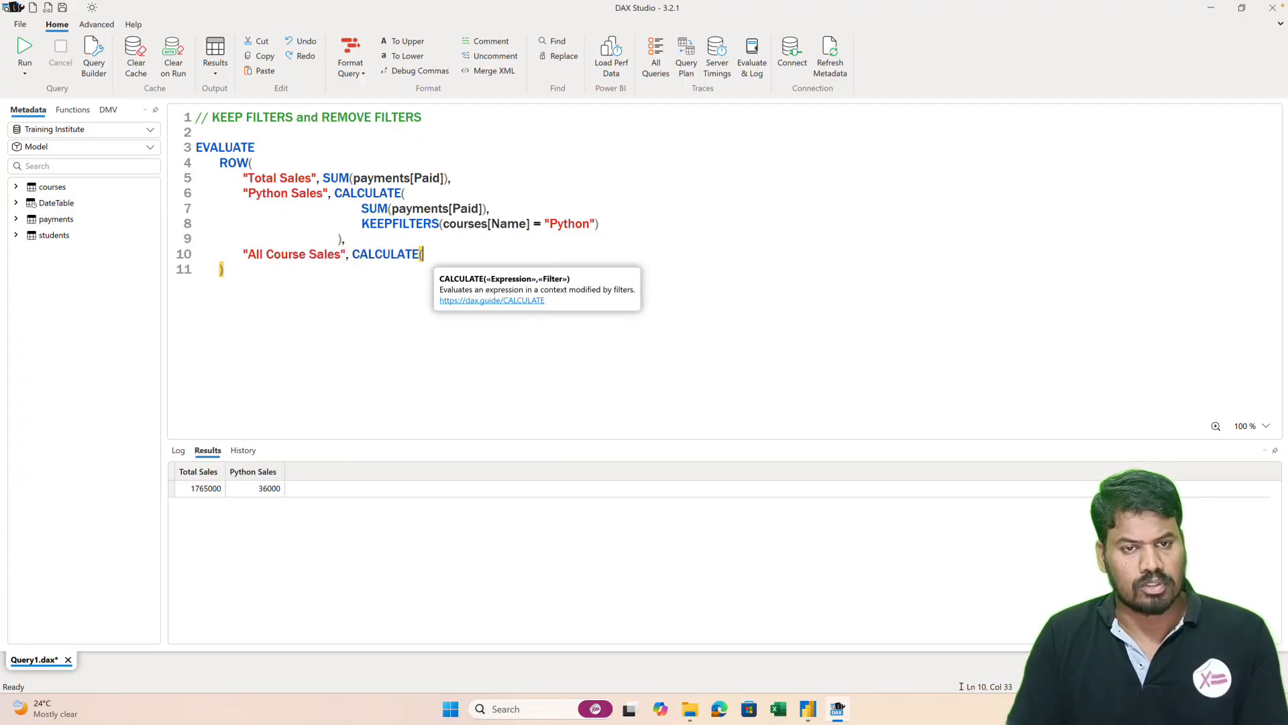
pyautogui.press('Return')
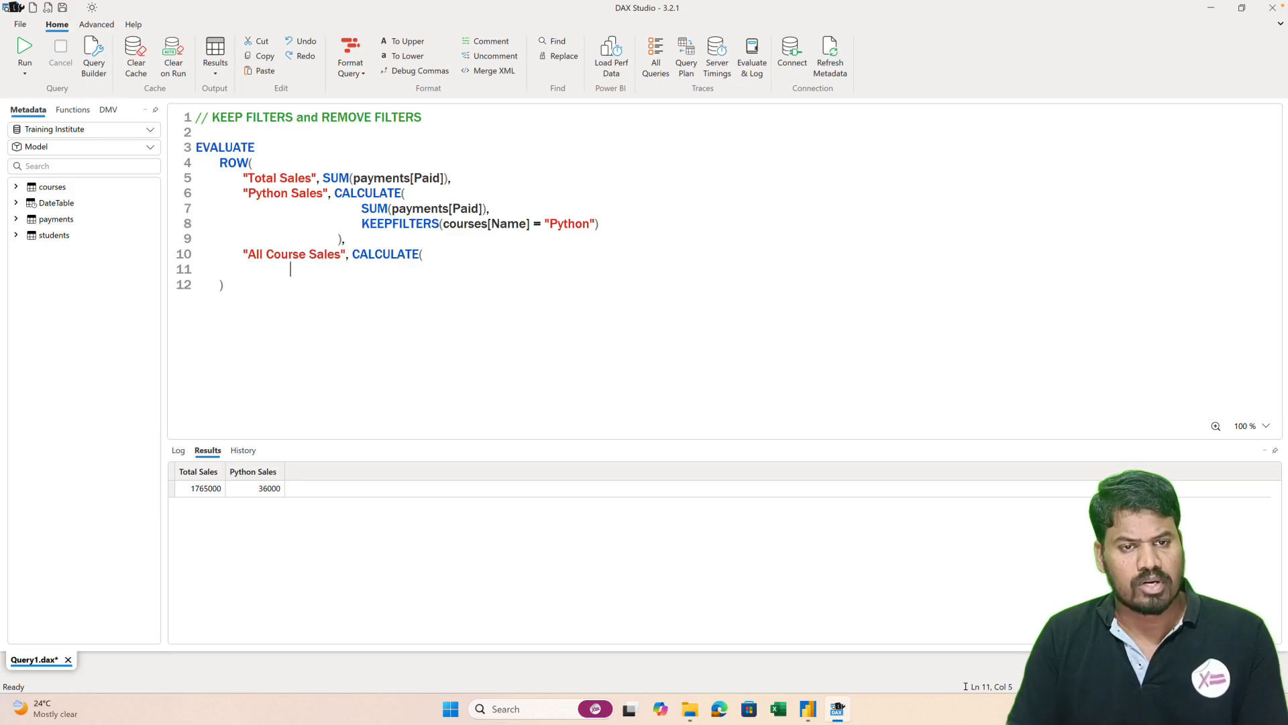
# - Enter SUM(payments[Paid]) as the first argument of the All Course Sales CALCULATE
pyautogui.write('SUM')
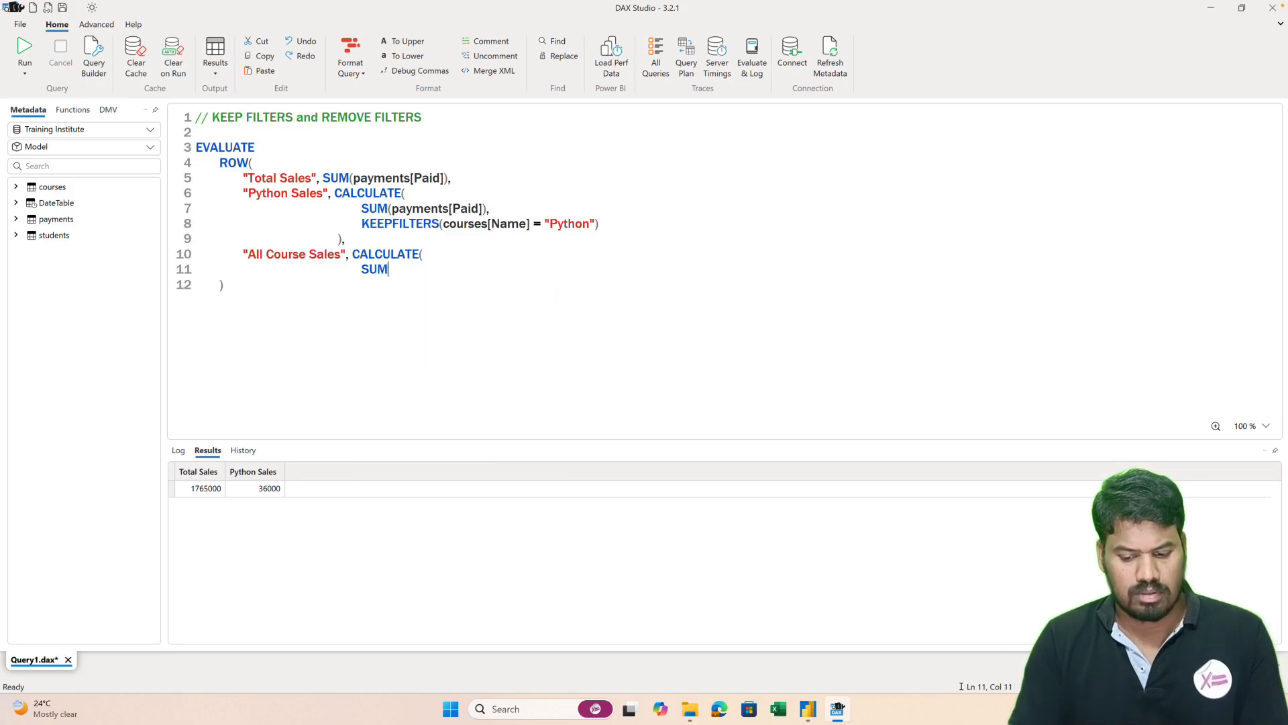
pyautogui.write('(pa')
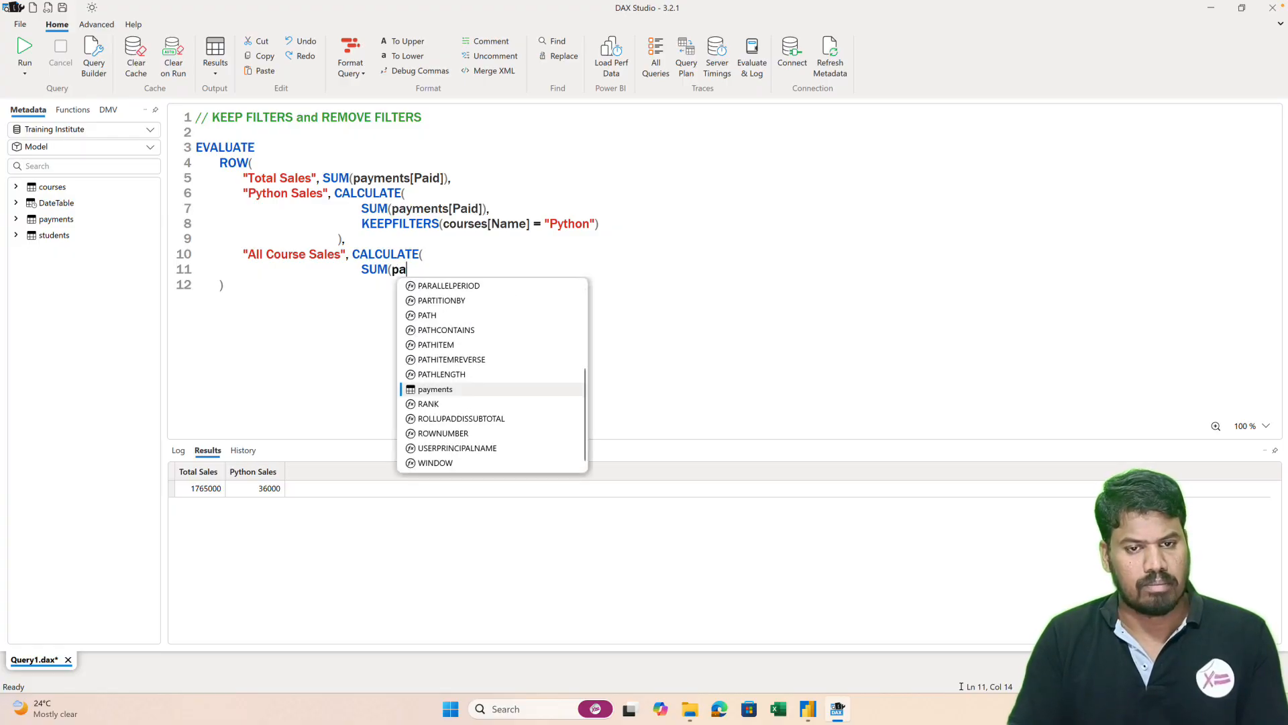
pyautogui.press('Tab')
pyautogui.write('[')
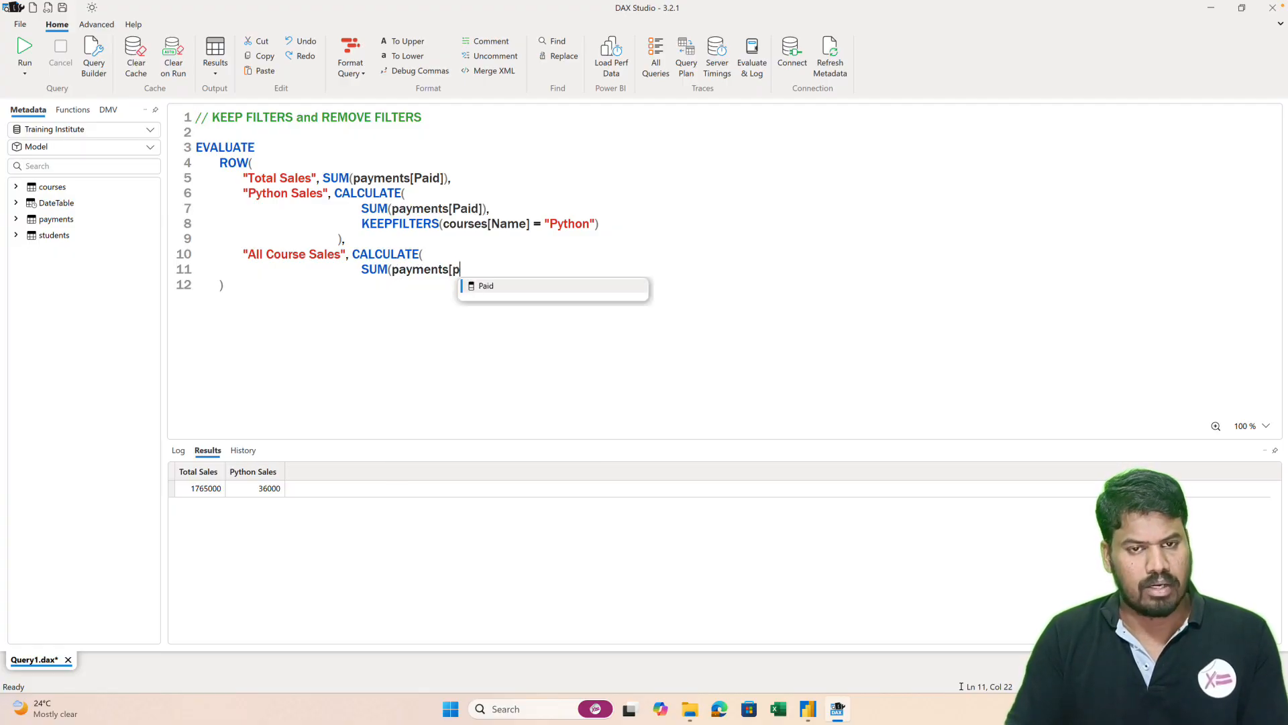
pyautogui.press('Tab')
pyautogui.write('),')
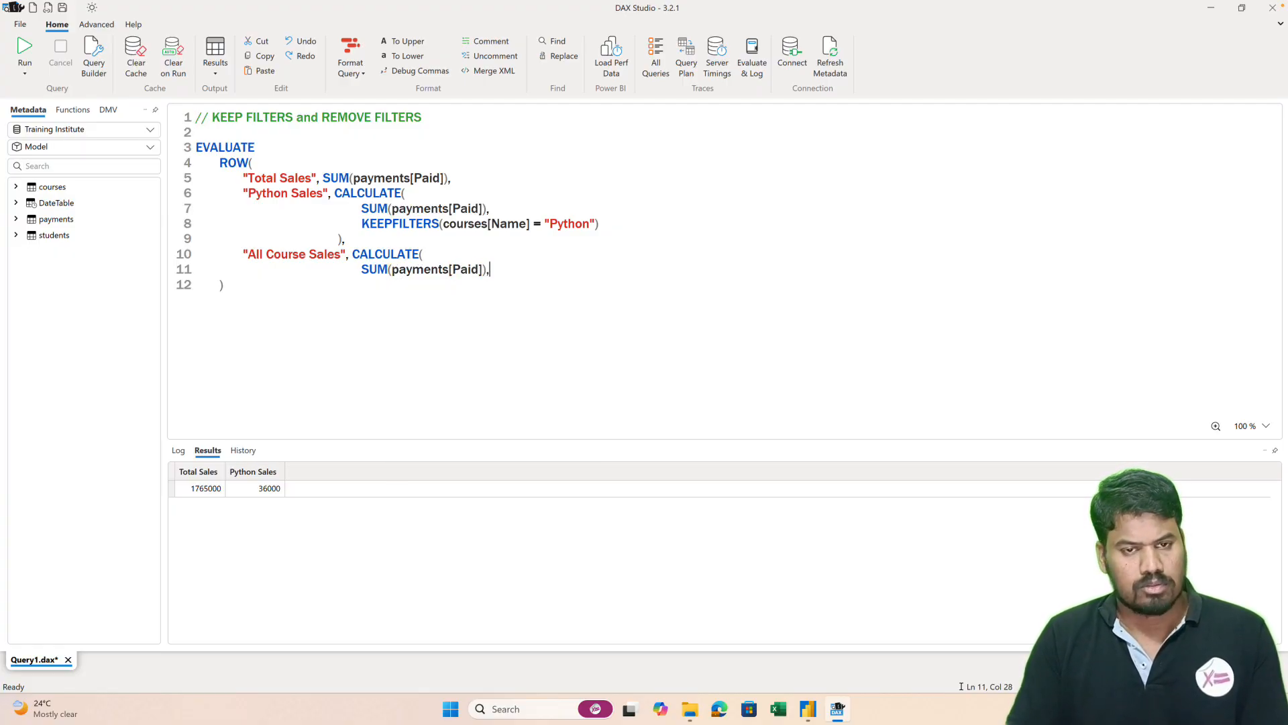
# - Add REMOVEFILTERS(courses[Name]) as the filter argument of the All Course Sales CALCULATE
pyautogui.press('Return')
pyautogui.write('REM')
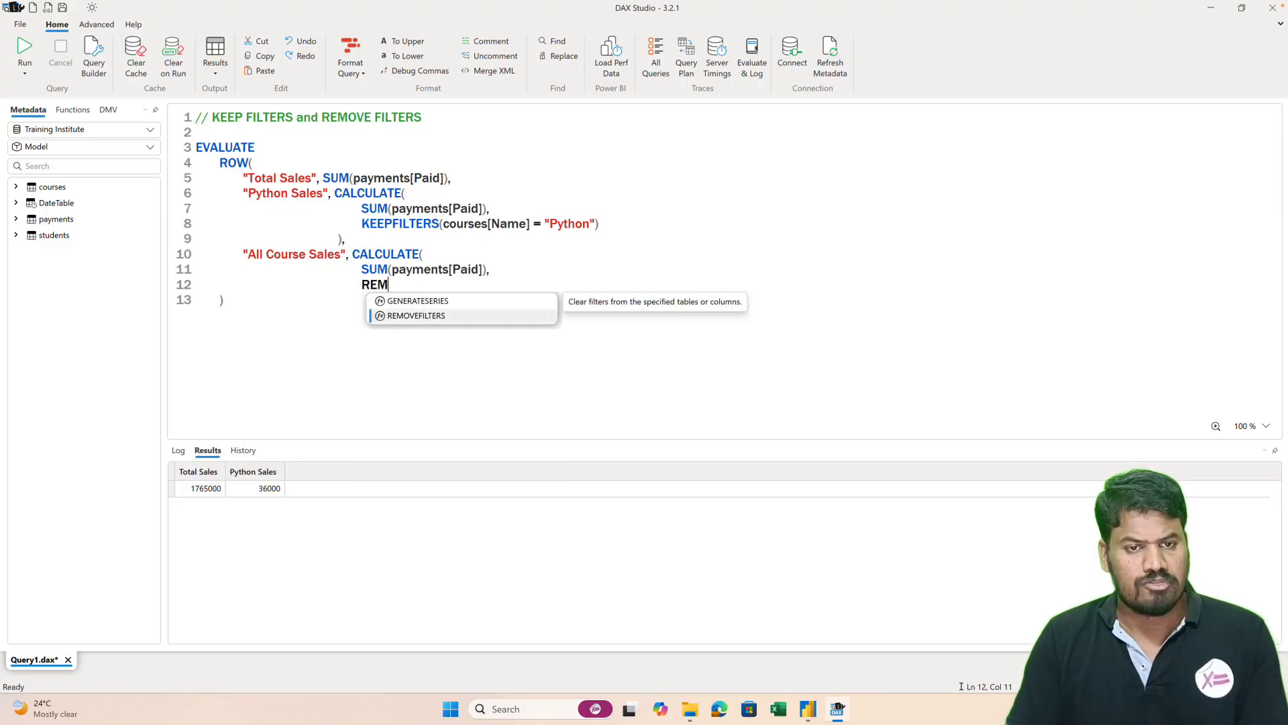
pyautogui.press('Tab')
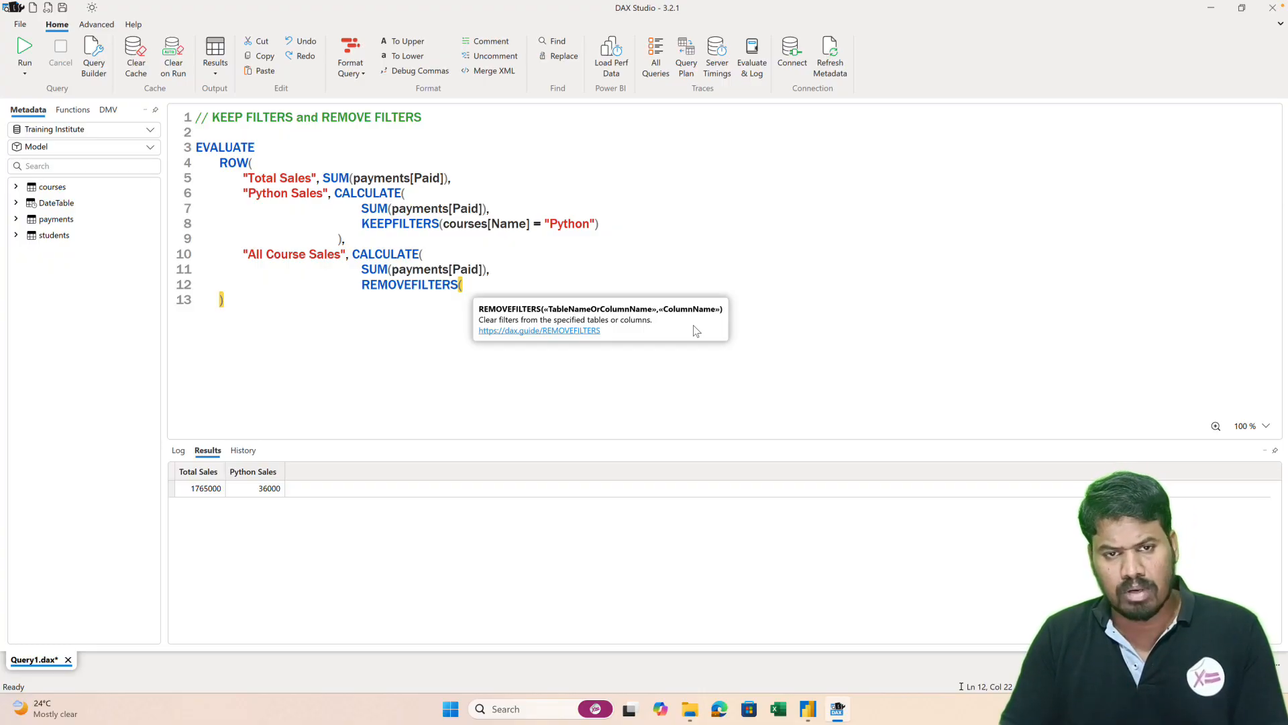
pyautogui.hotkey('ctrl', 'space')
pyautogui.write('COU')
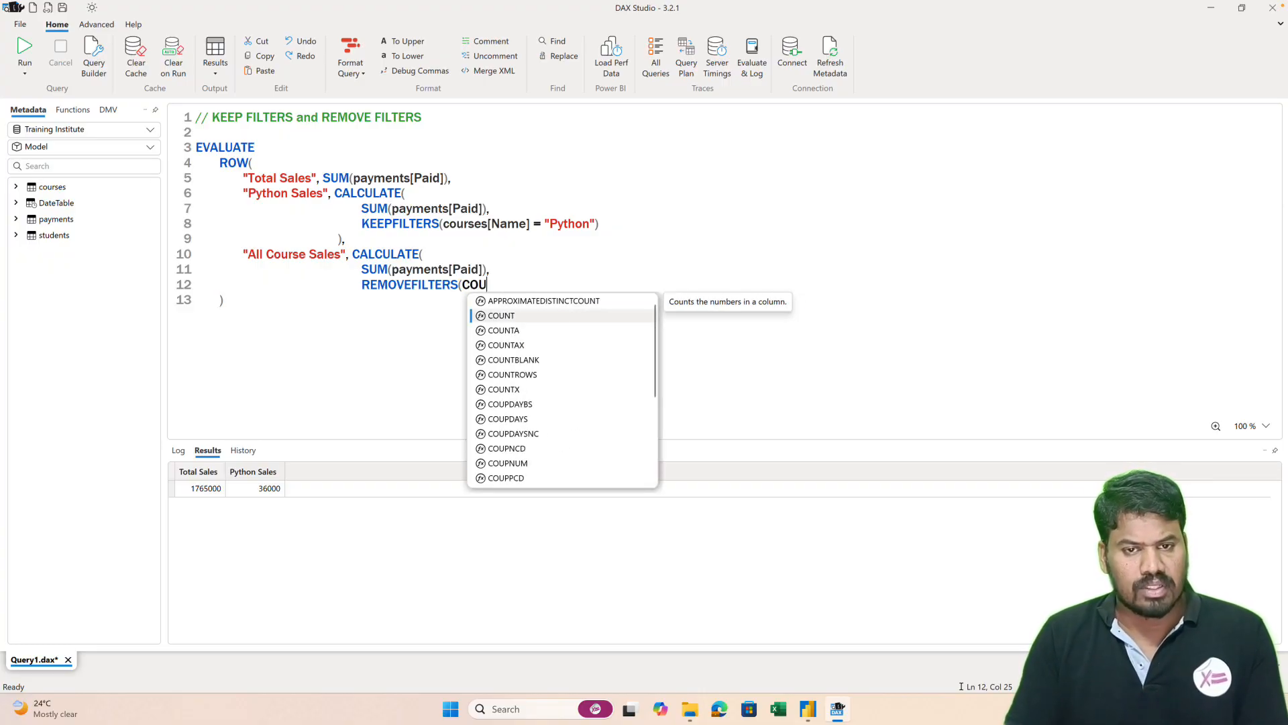
pyautogui.write('RS')
pyautogui.press('Tab')
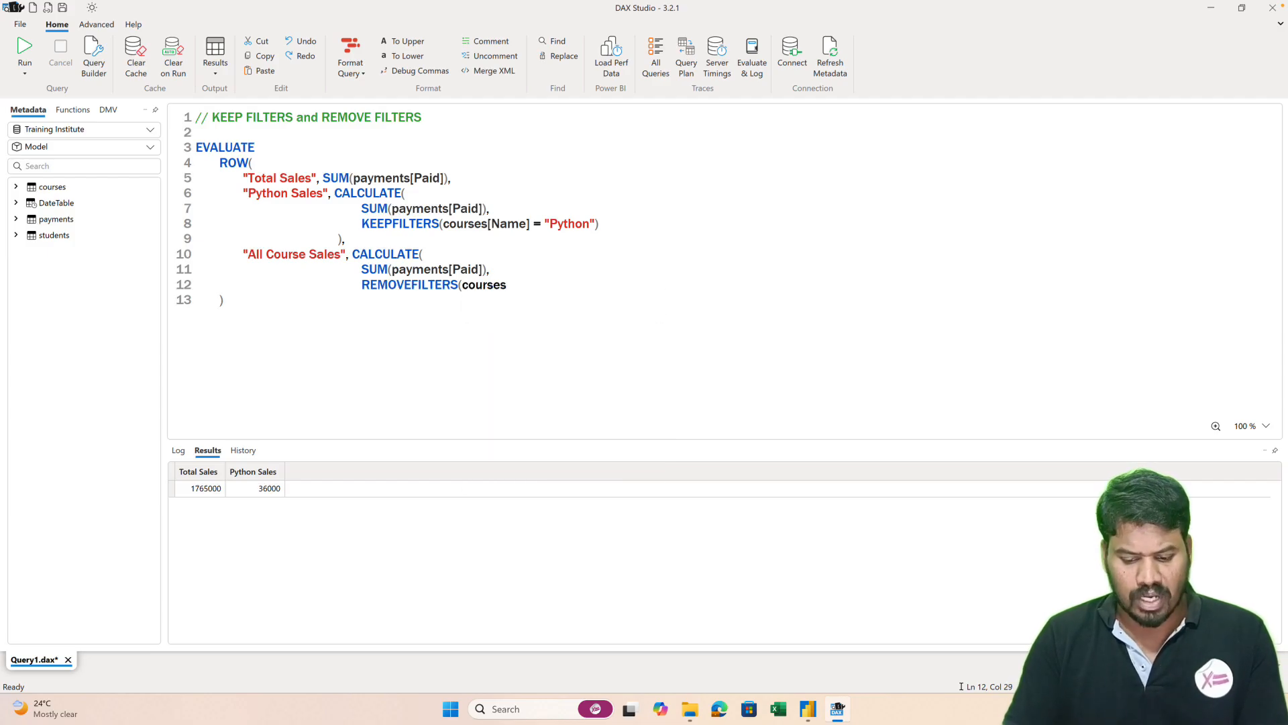
pyautogui.write('[N')
pyautogui.press('Tab')
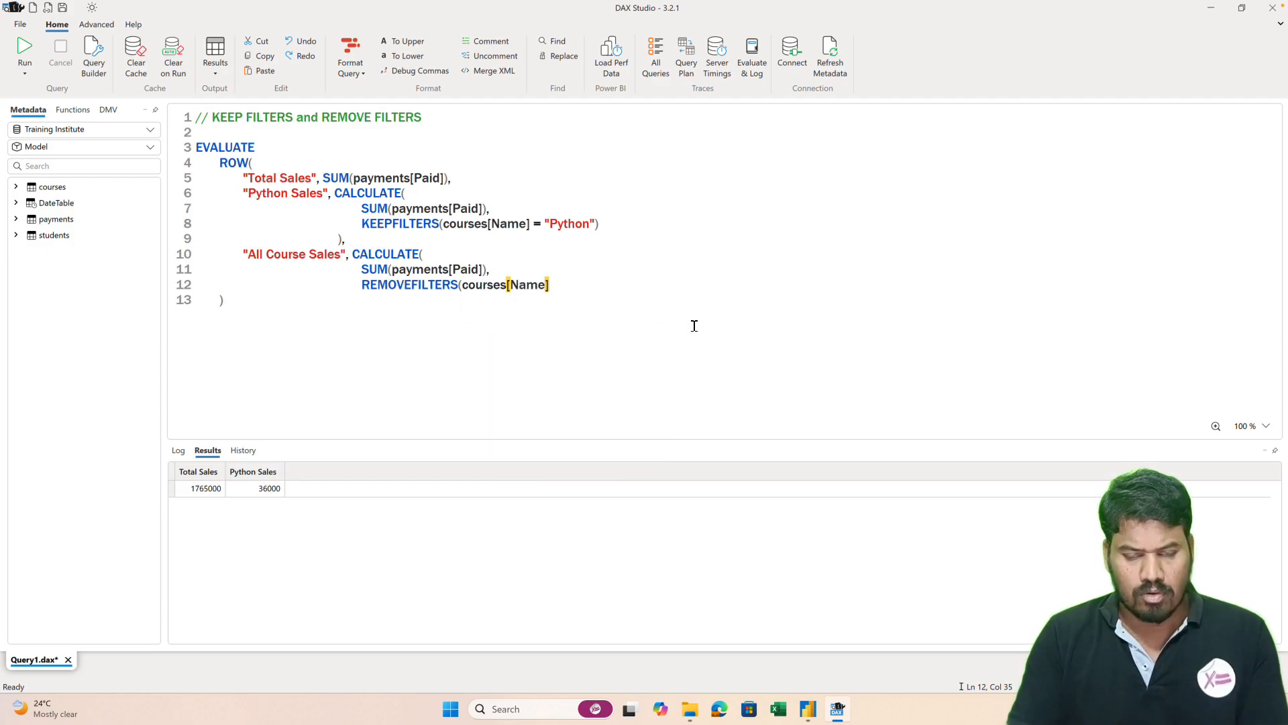
pyautogui.write(')')
# - Close the All Course Sales CALCULATE on its own line and run the query
pyautogui.press('Return')
pyautogui.press('BackSpace')
pyautogui.write(')')
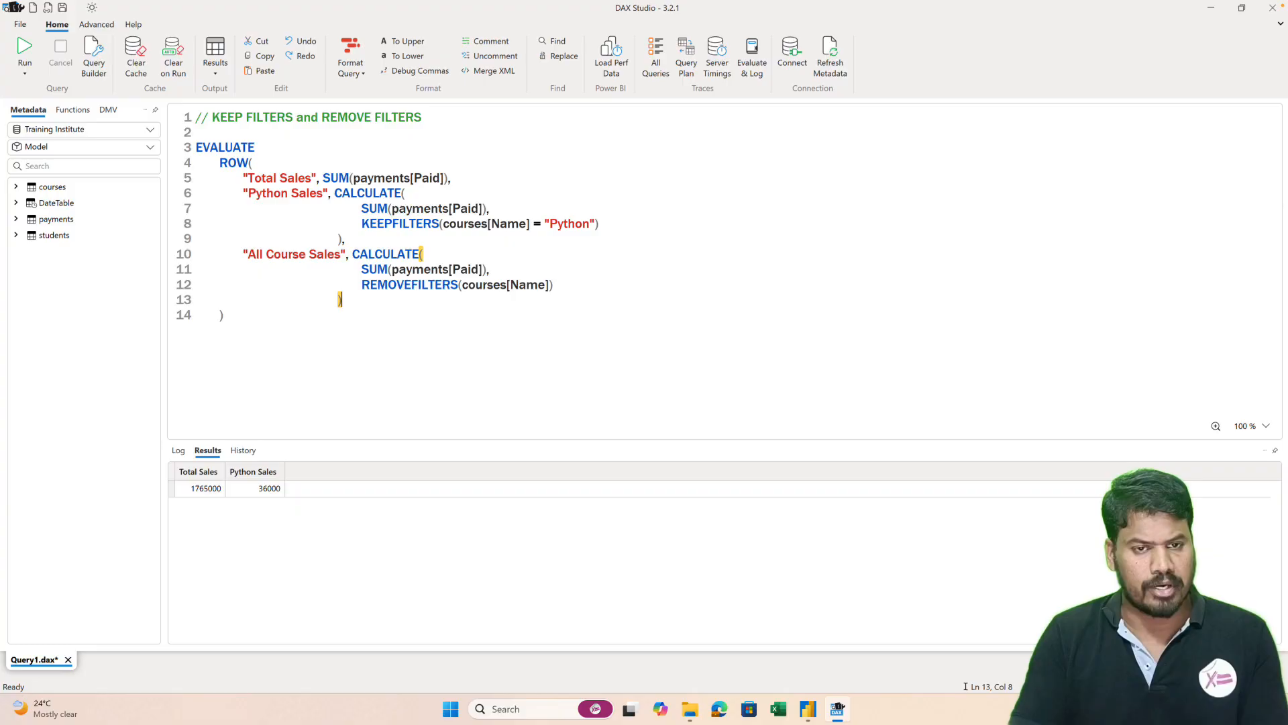
pyautogui.press('F5')
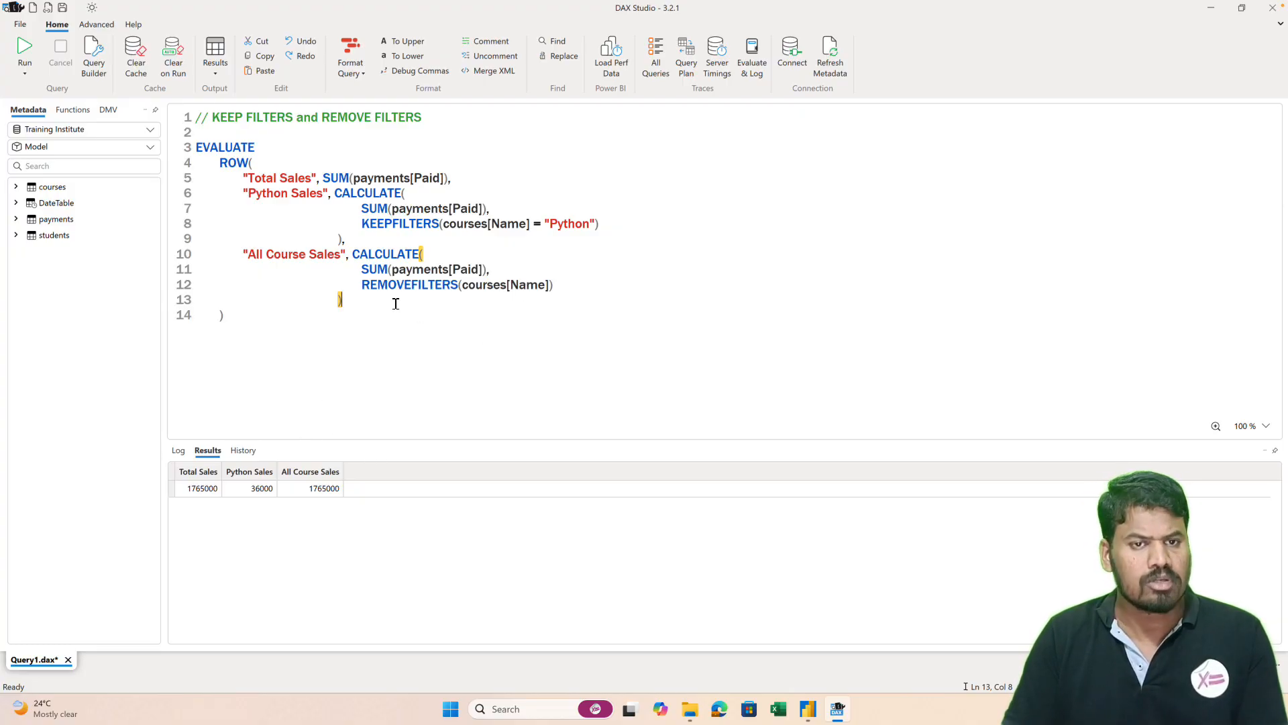
# - Copy the All Course Sales CALCULATE expression, switch to Power BI and start a new measure in the payments table
pyautogui.moveTo(354, 253); pyautogui.dragTo(403, 306)
pyautogui.hotkey('ctrl', 'c')
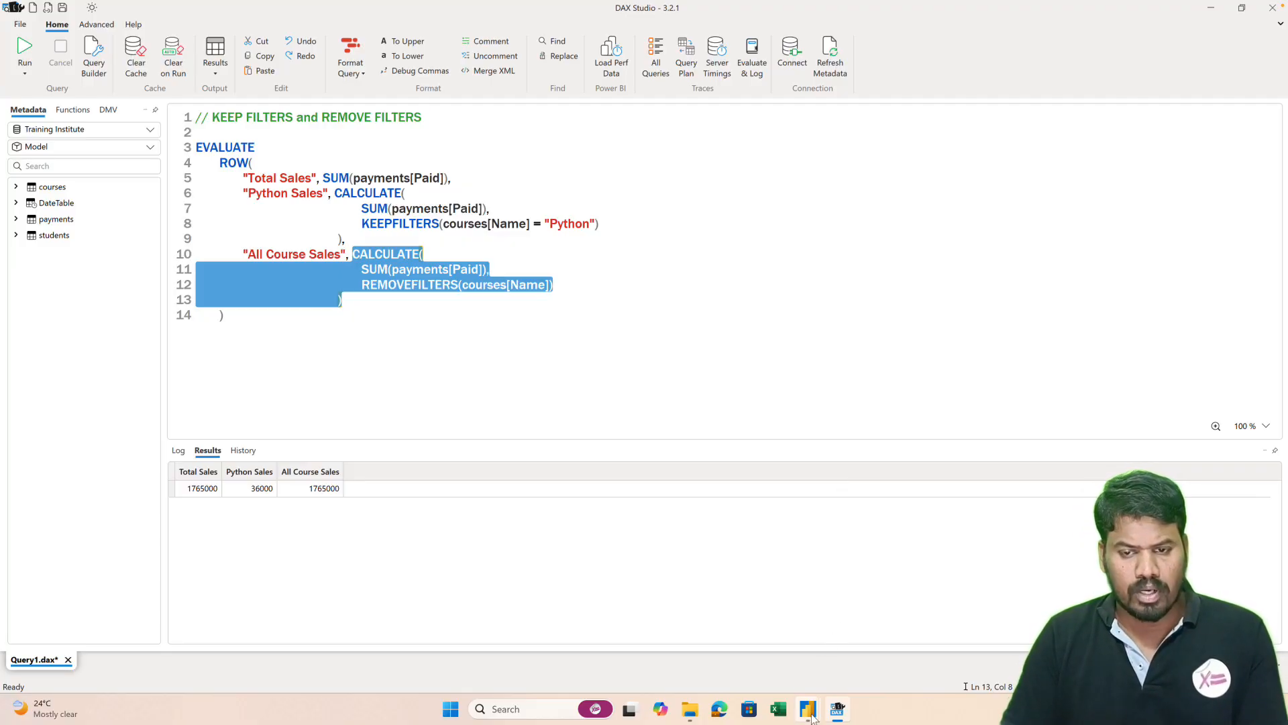
pyautogui.moveTo(808, 709)
pyautogui.click(731, 656)
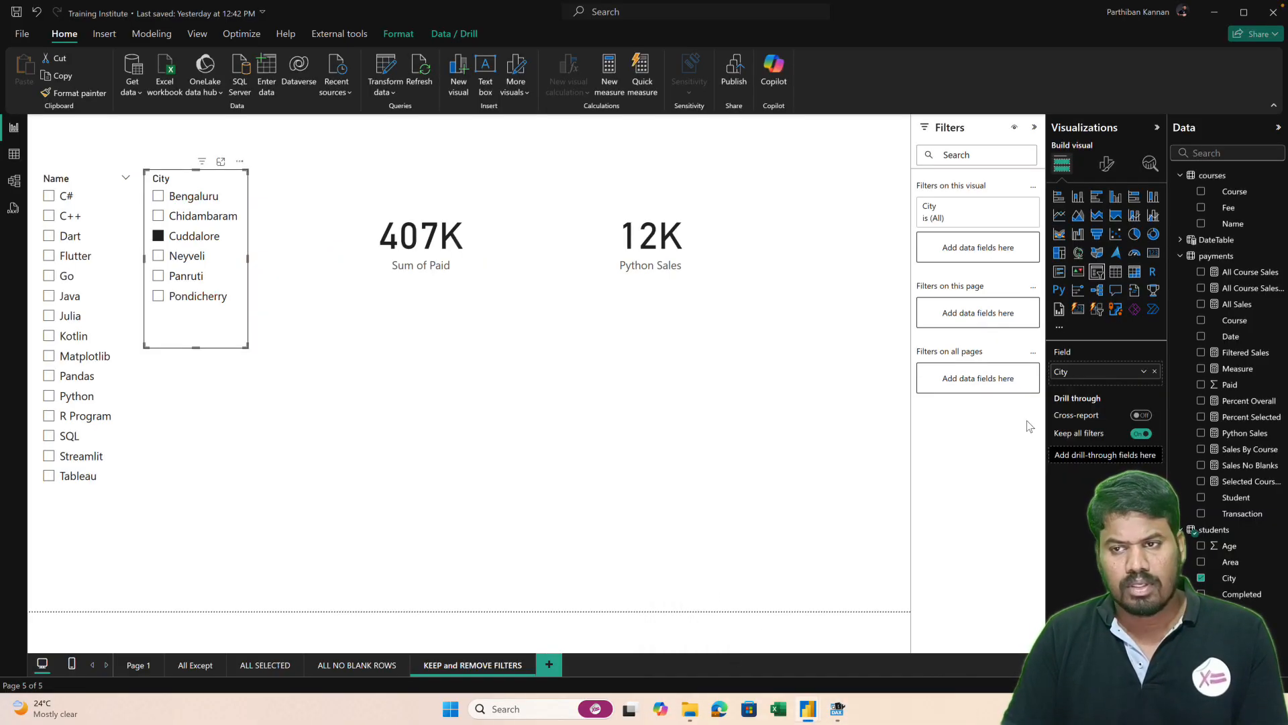
pyautogui.click(1279, 259)
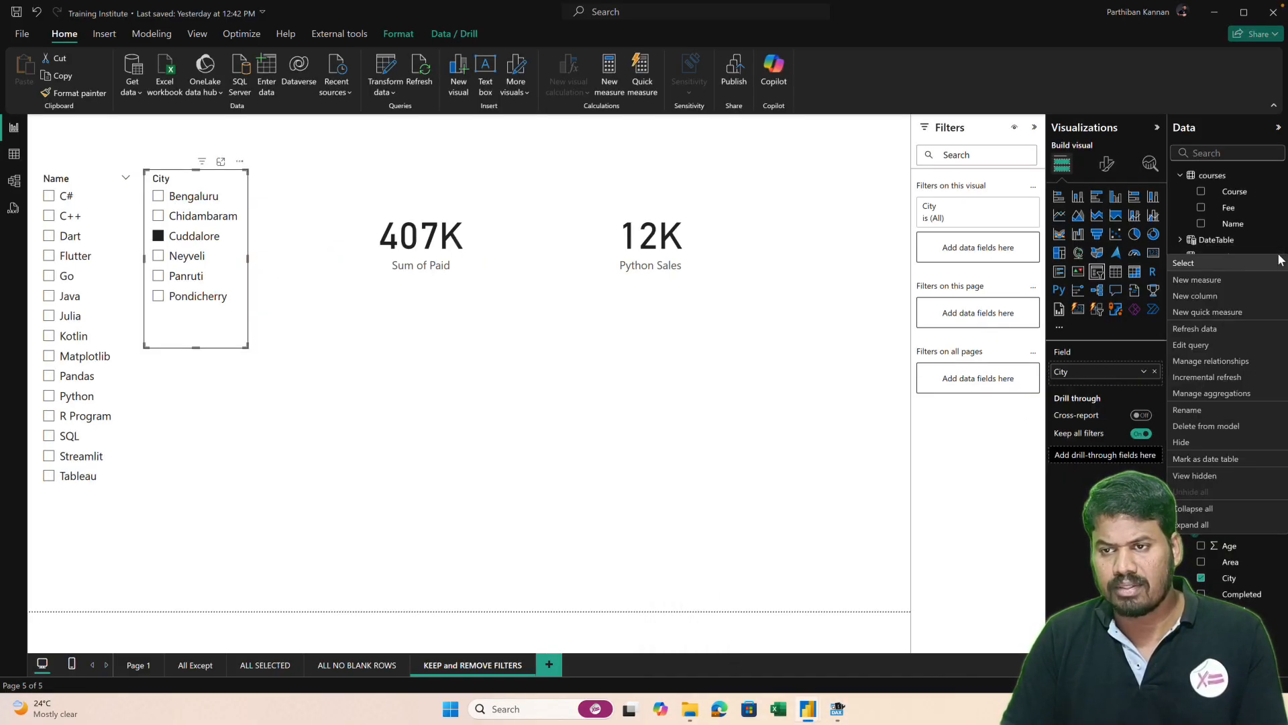
pyautogui.click(1208, 282)
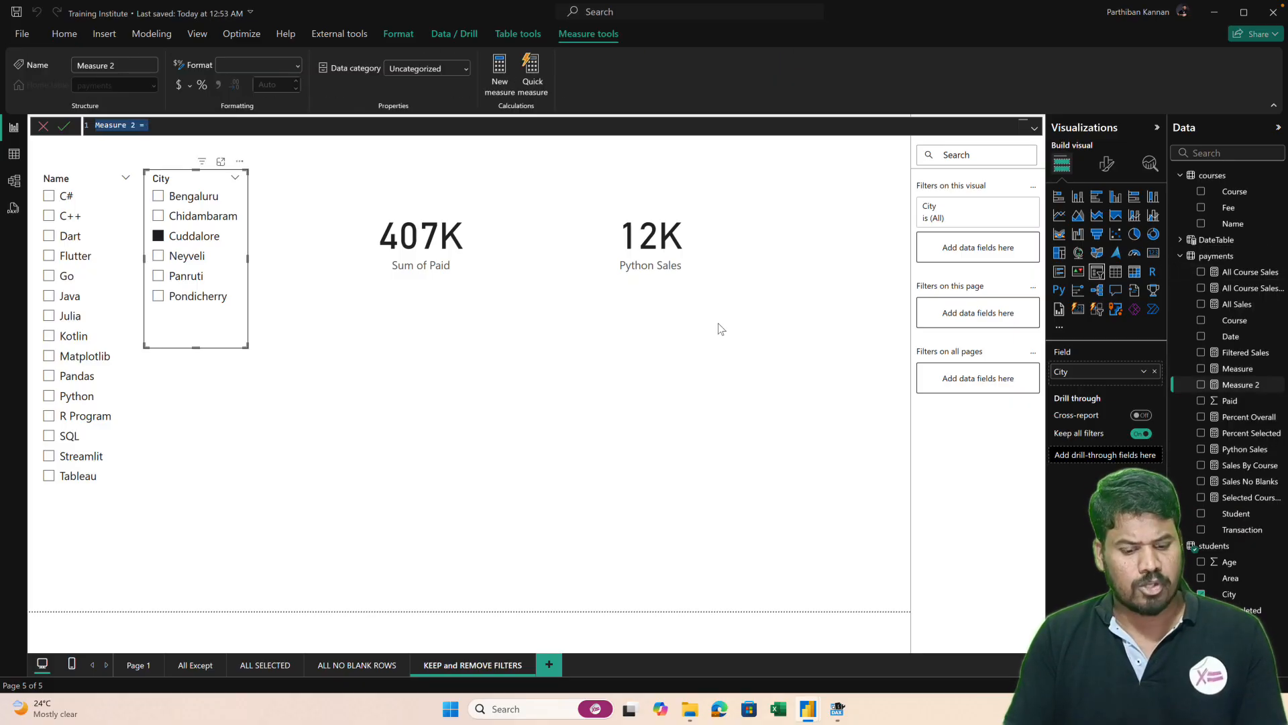
# - Name the measure Sales No Filters, give it the copied REMOVEFILTERS expression and commit it
pyautogui.write('Sales')
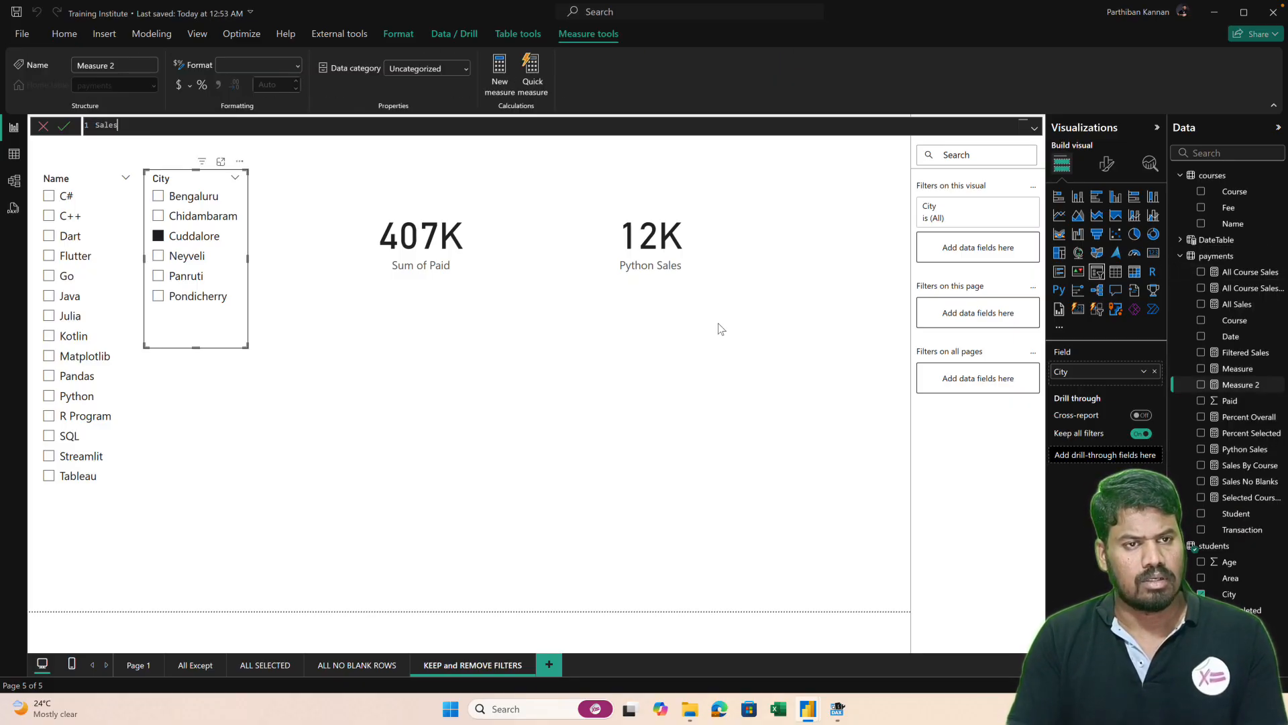
pyautogui.write(' No Filter')
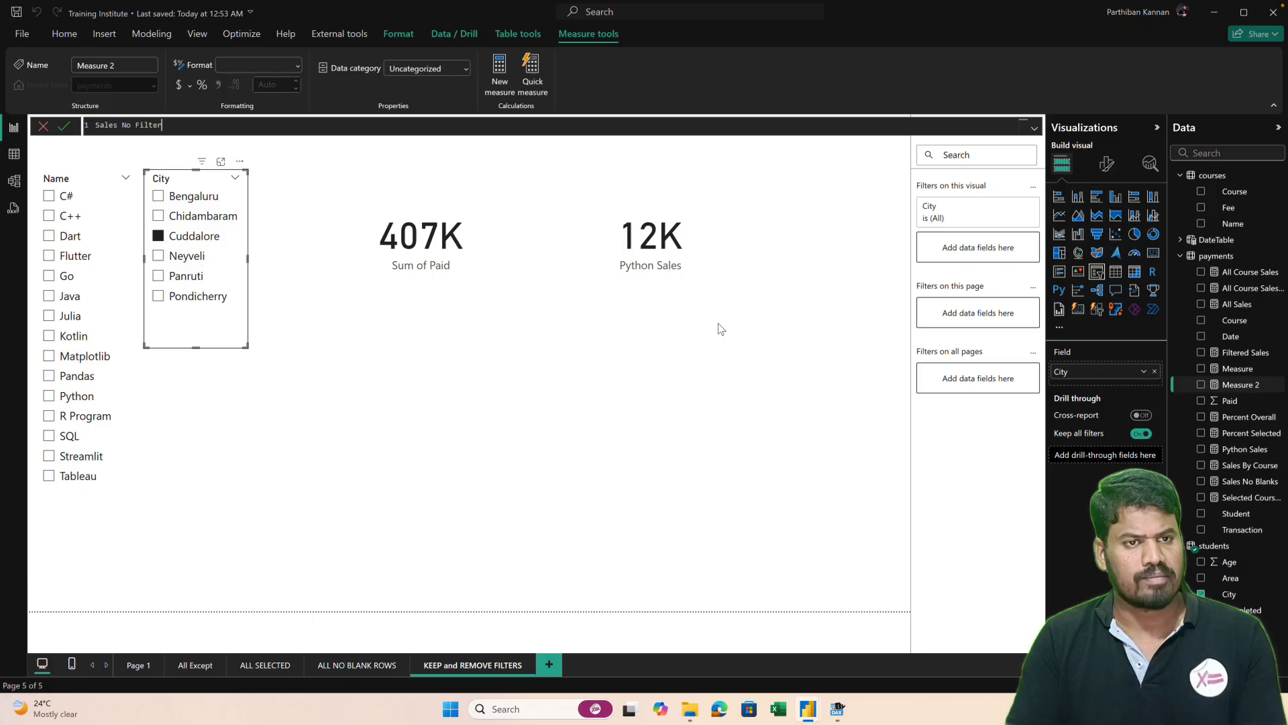
pyautogui.write('s =')
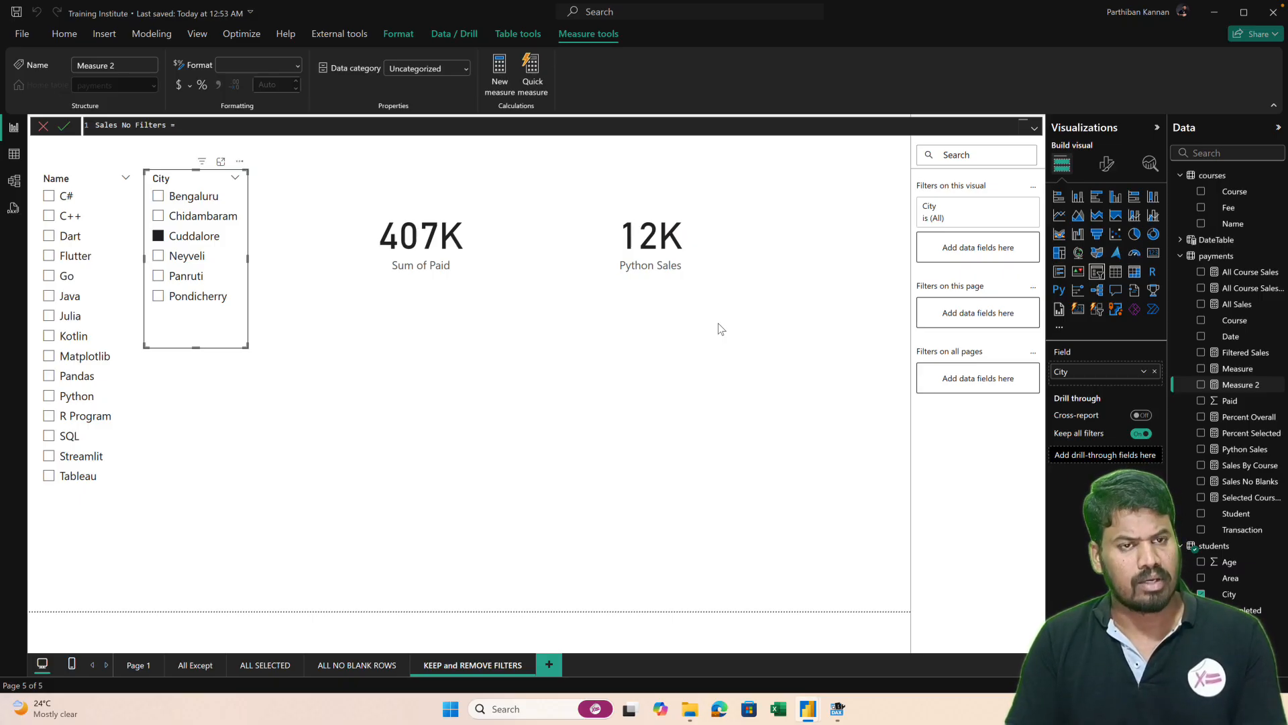
pyautogui.hotkey('ctrl', 'v')
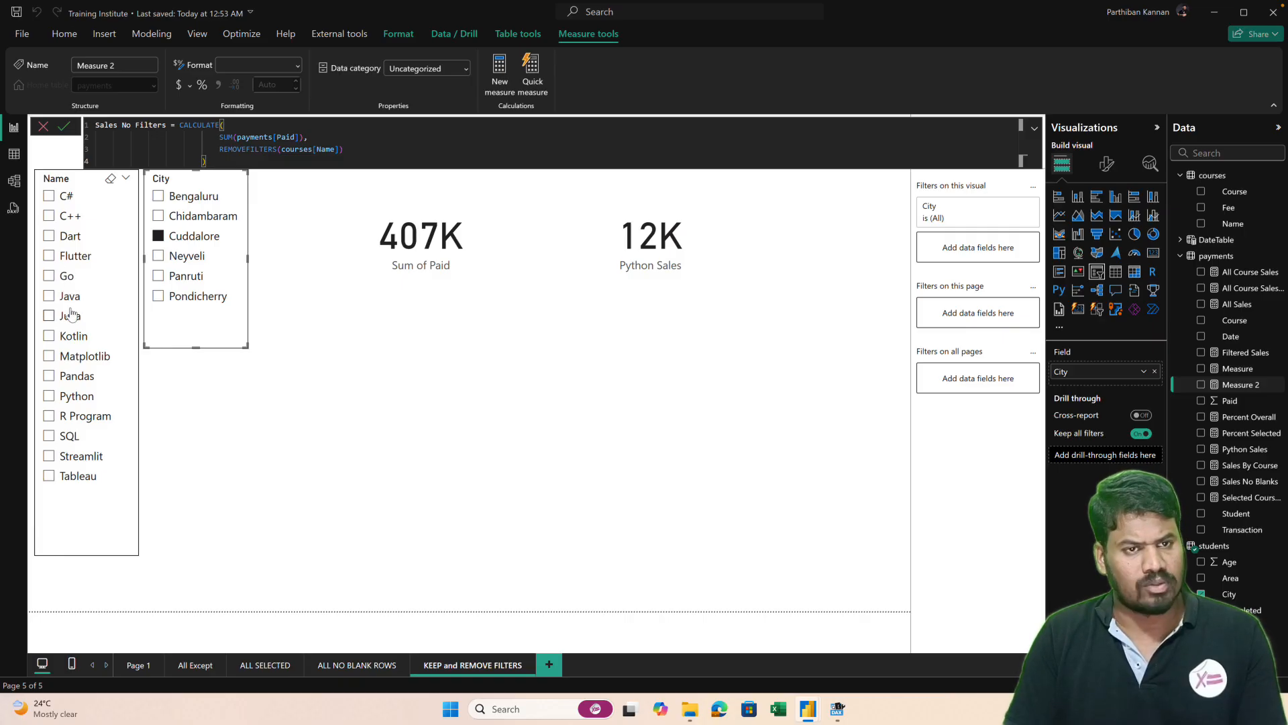
pyautogui.click(64, 129)
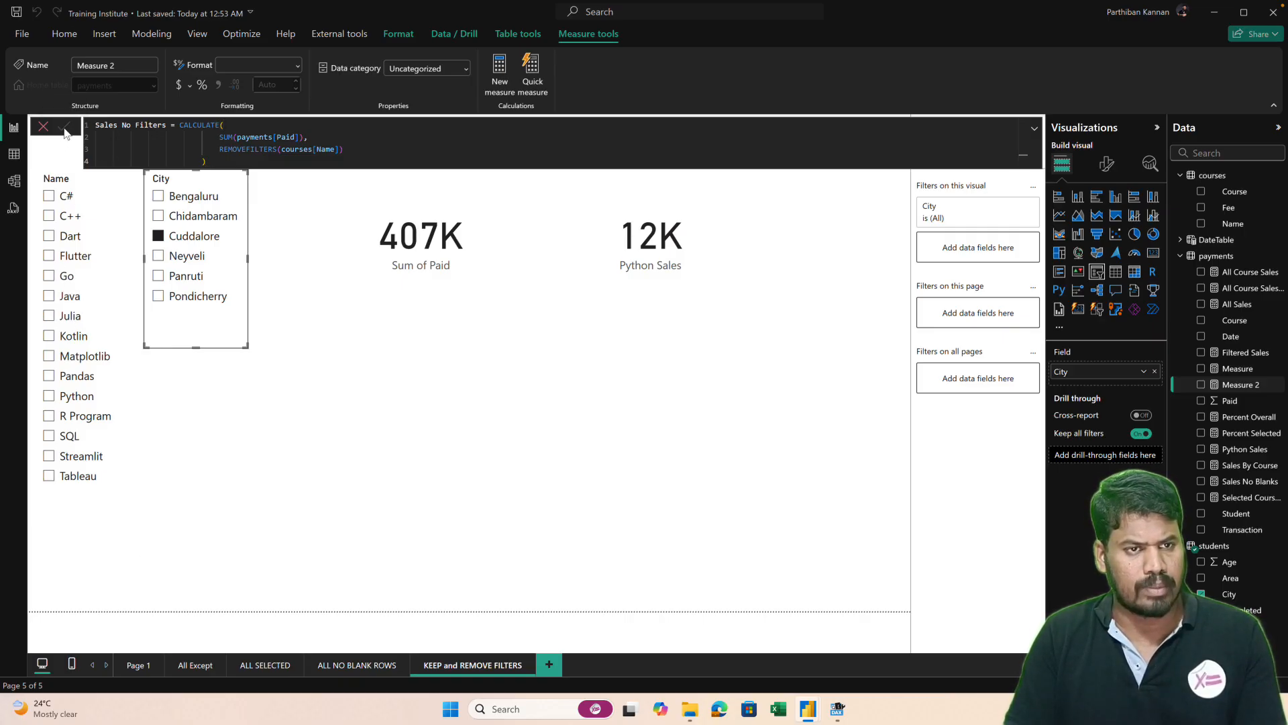
# - Duplicate the Sum of Paid card and place the copy below the original
pyautogui.click(513, 387)
pyautogui.click(491, 247)
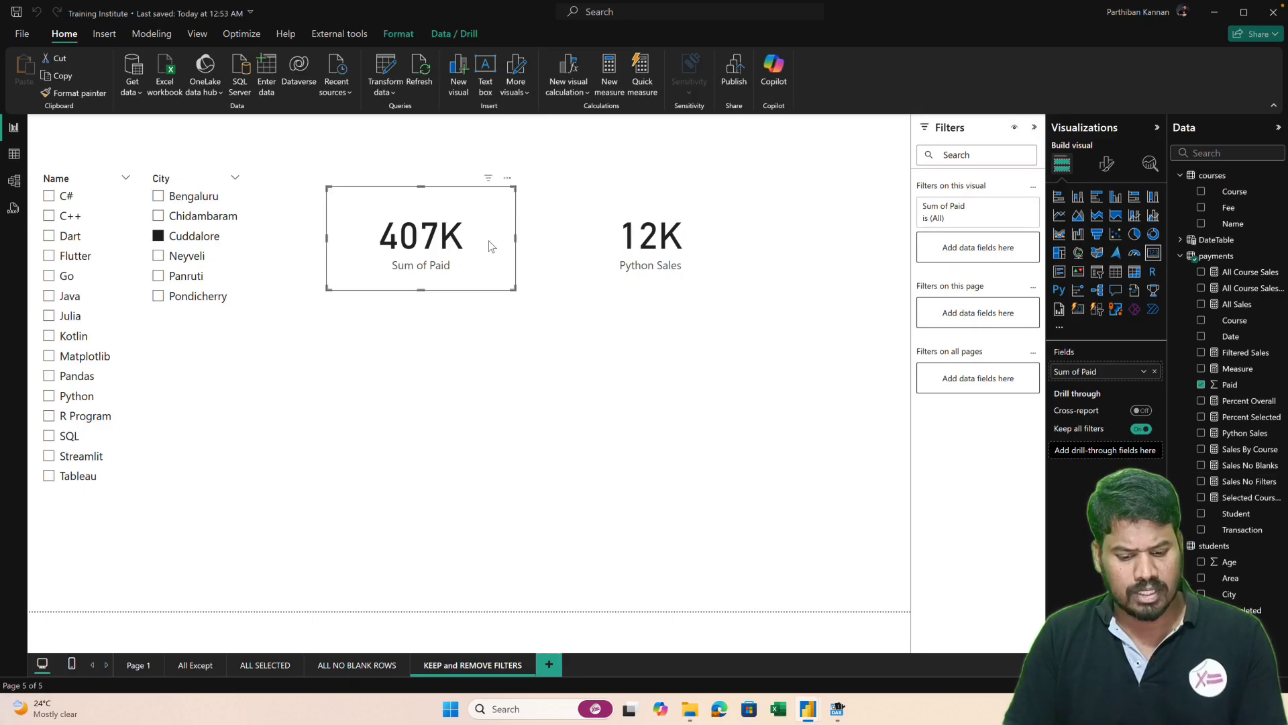
pyautogui.hotkey('ctrl', 'c')
pyautogui.hotkey('ctrl', 'v')
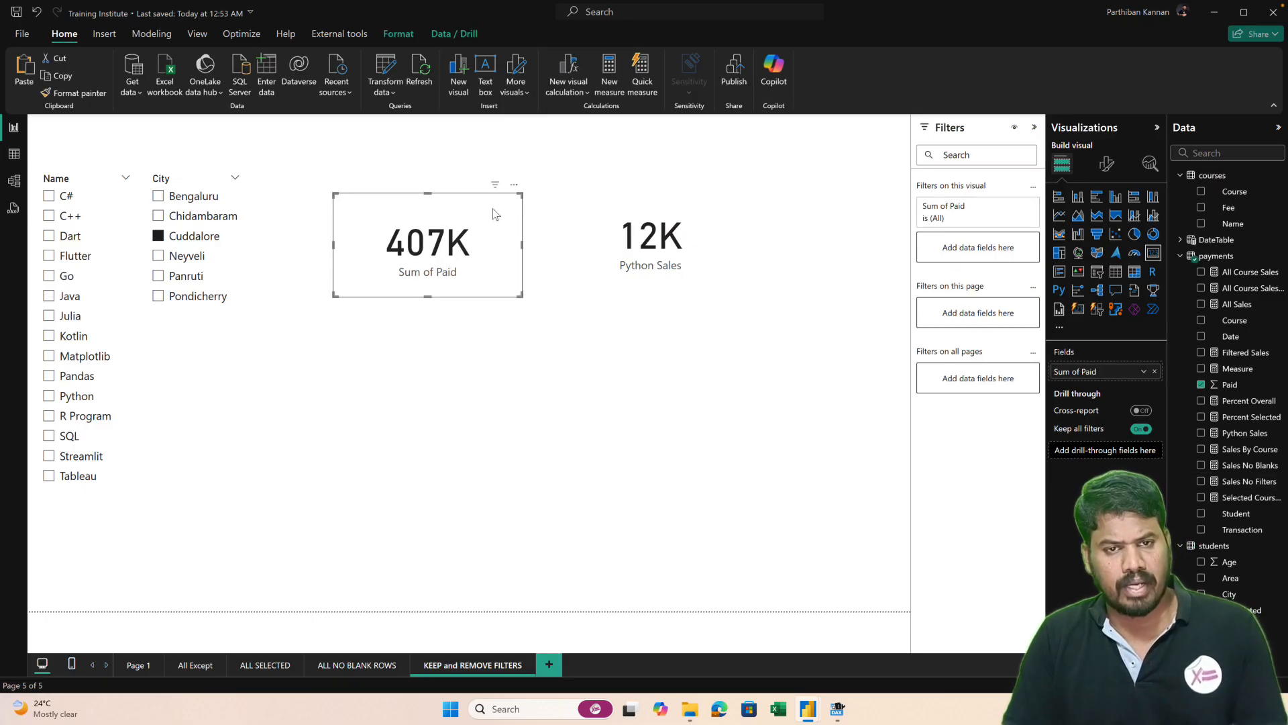
pyautogui.moveTo(490, 247); pyautogui.dragTo(492, 325)
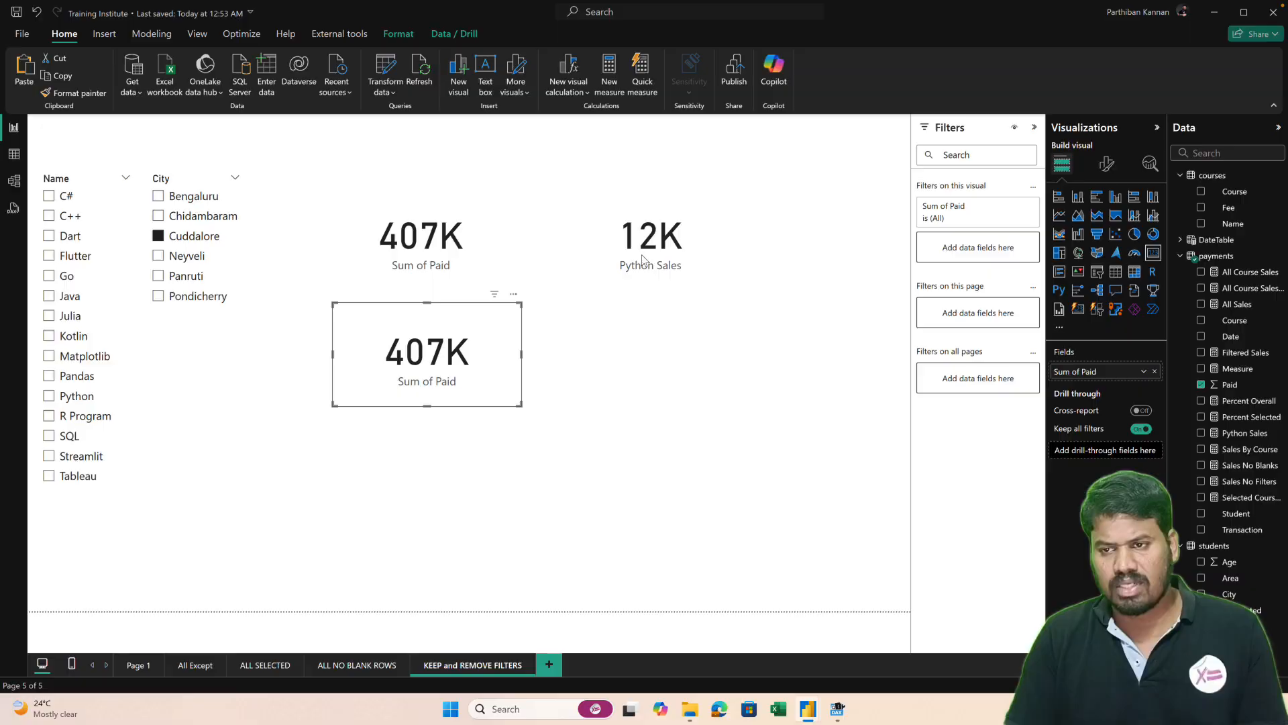
# - Replace Paid with the Sales No Filters measure in the duplicated card and deselect it
pyautogui.click(1201, 384)
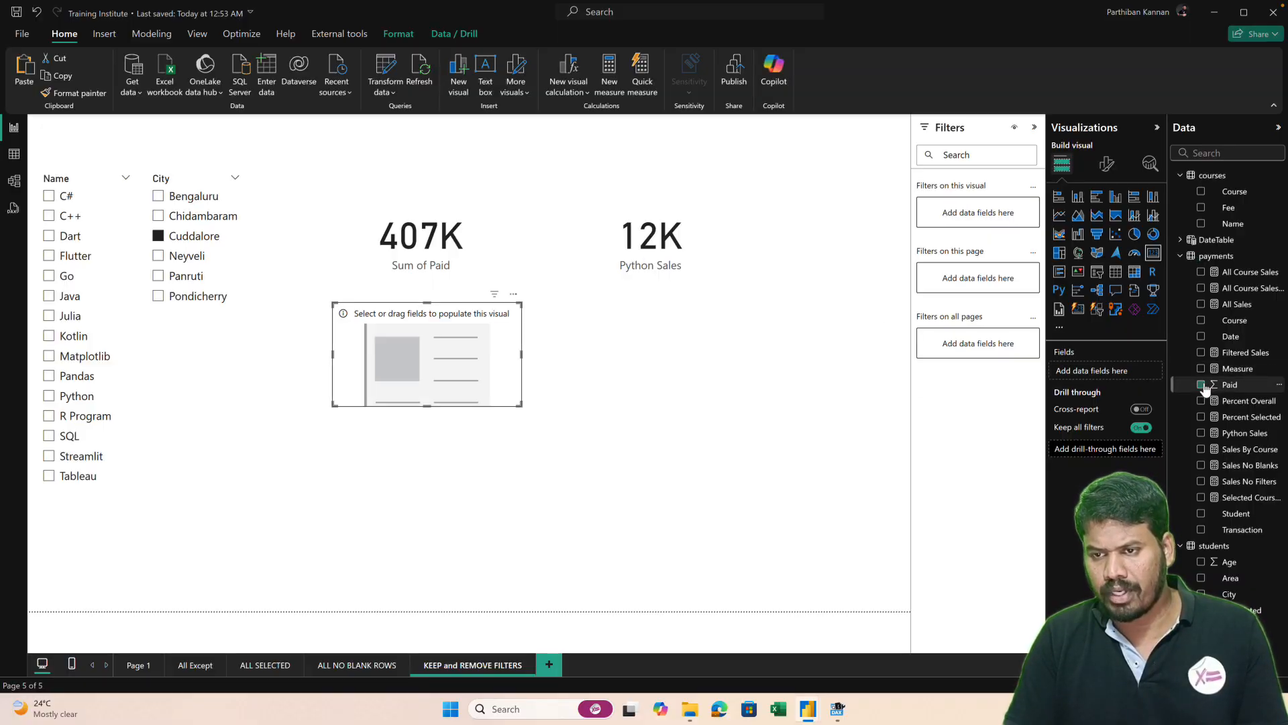
pyautogui.click(1201, 482)
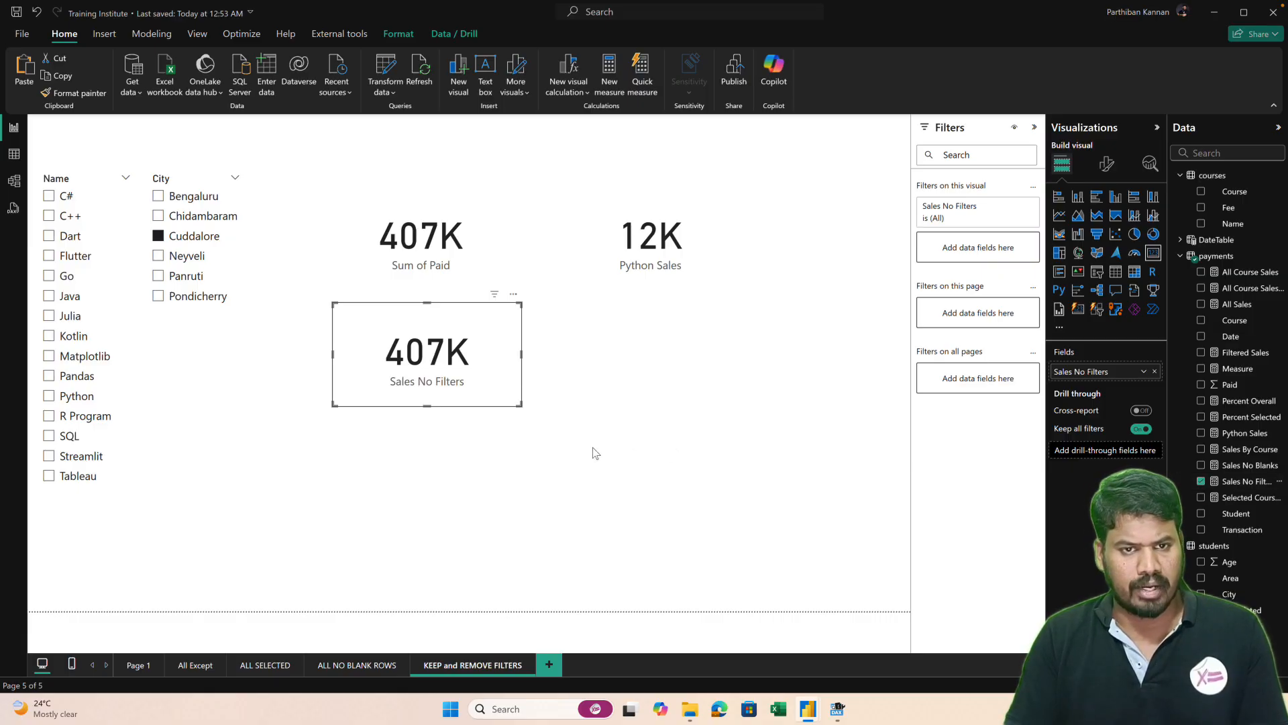
pyautogui.click(397, 460)
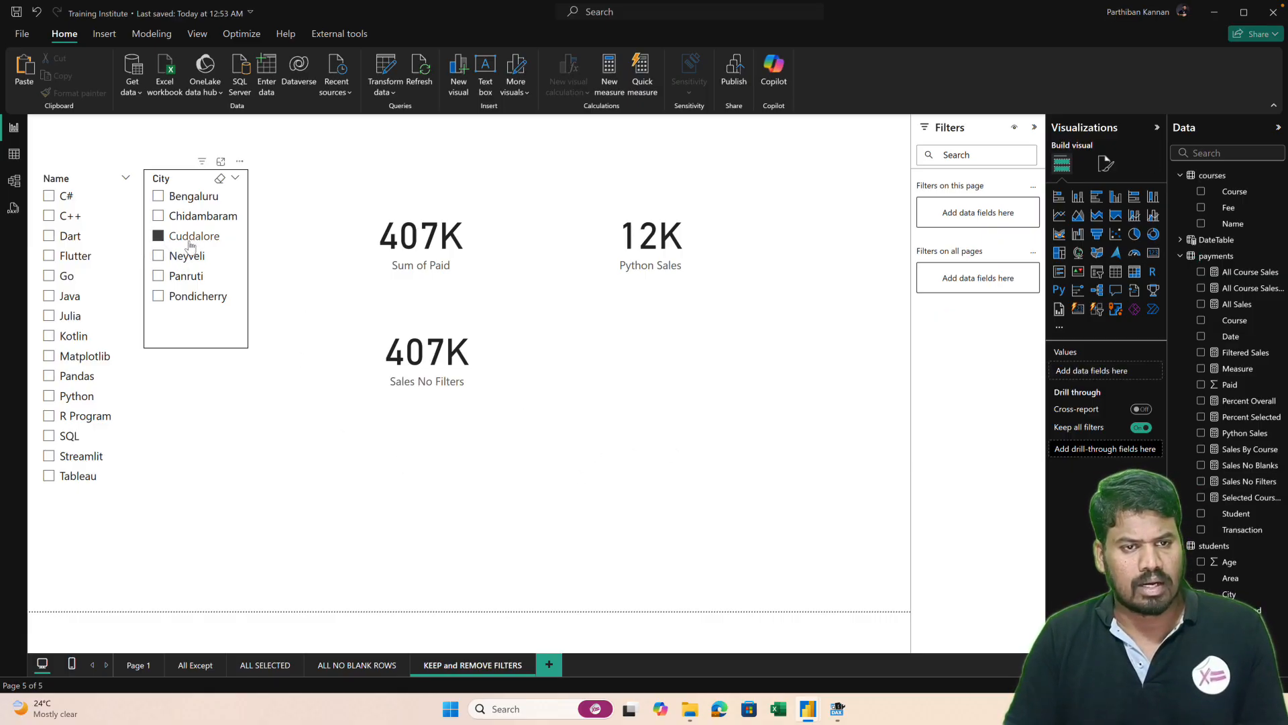
# - Compare the sales cards for Bengaluru, Chidambaram, Cuddalore and Neyveli in turn, keeping Neyveli while filtering by the C# and Dart courses
pyautogui.click(159, 197)
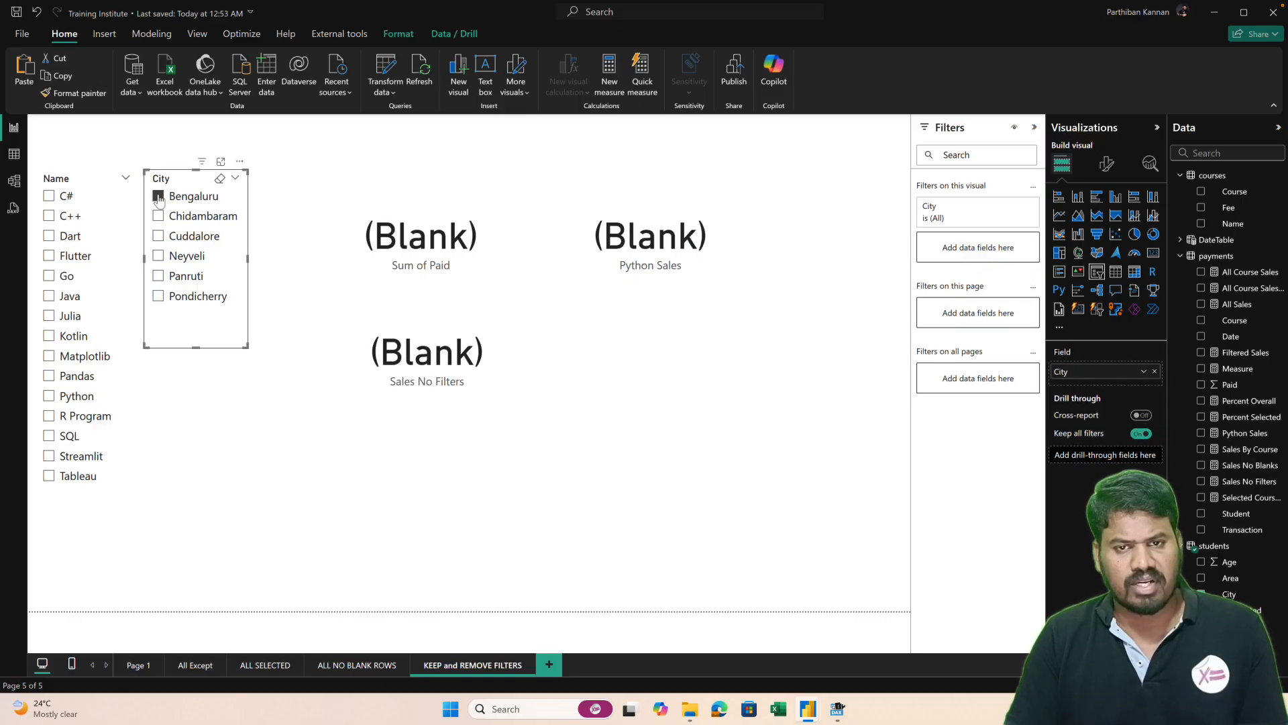
pyautogui.click(159, 216)
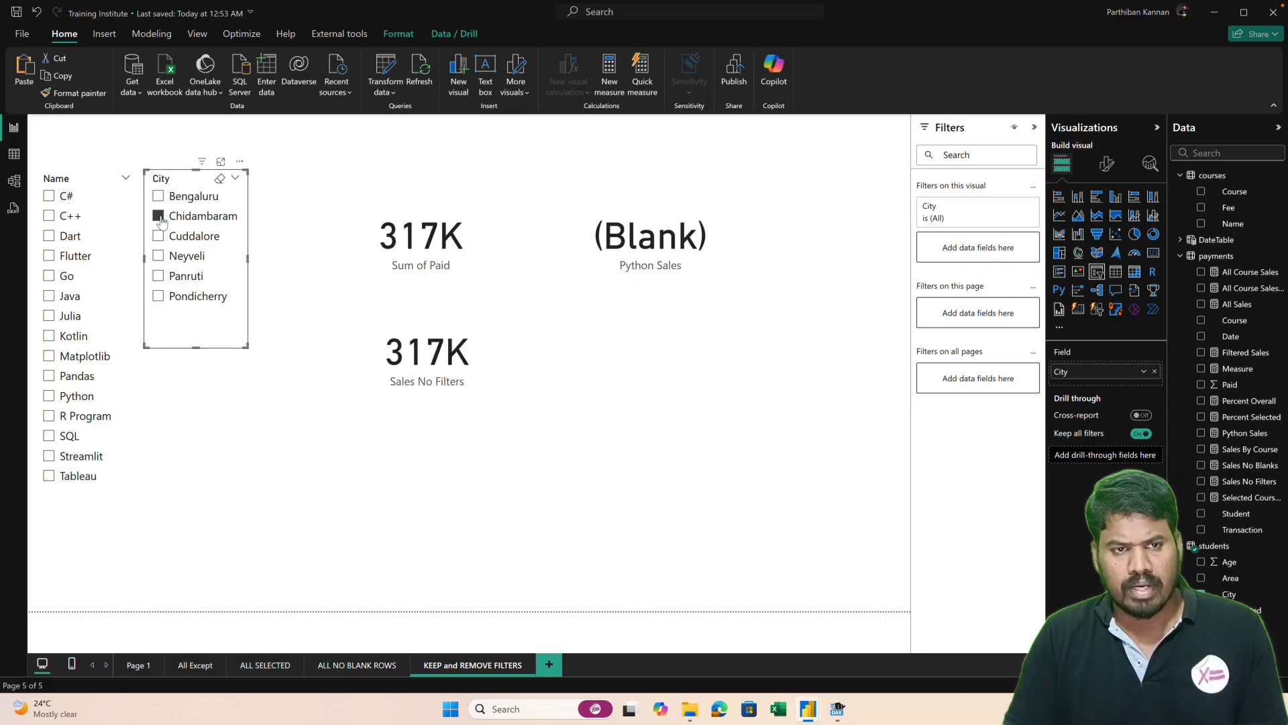
pyautogui.click(158, 237)
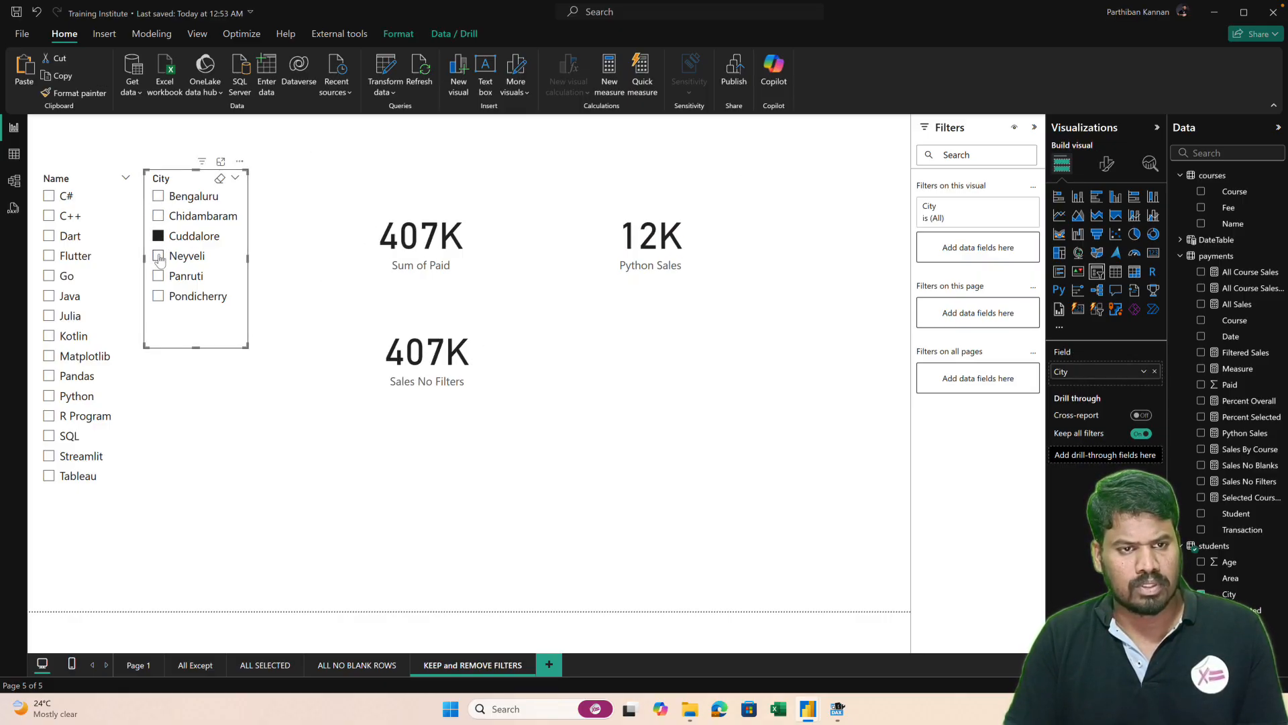
pyautogui.click(159, 257)
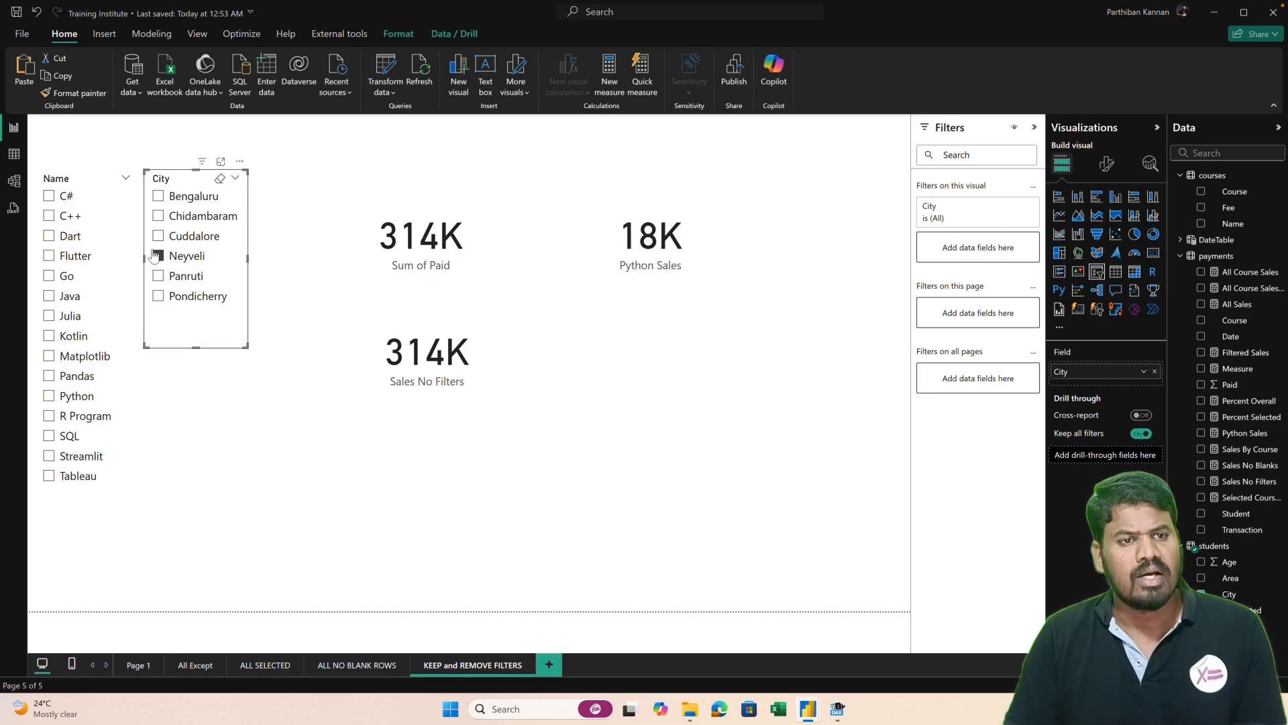
pyautogui.click(48, 199)
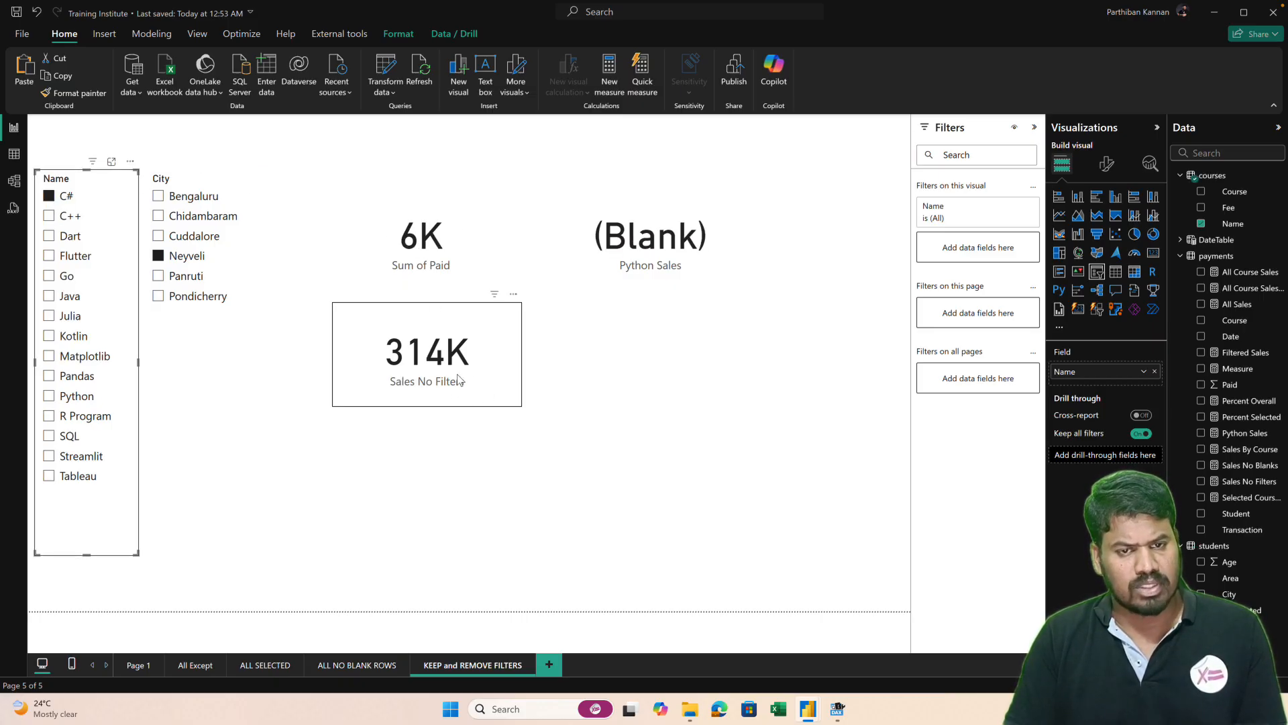
pyautogui.click(49, 236)
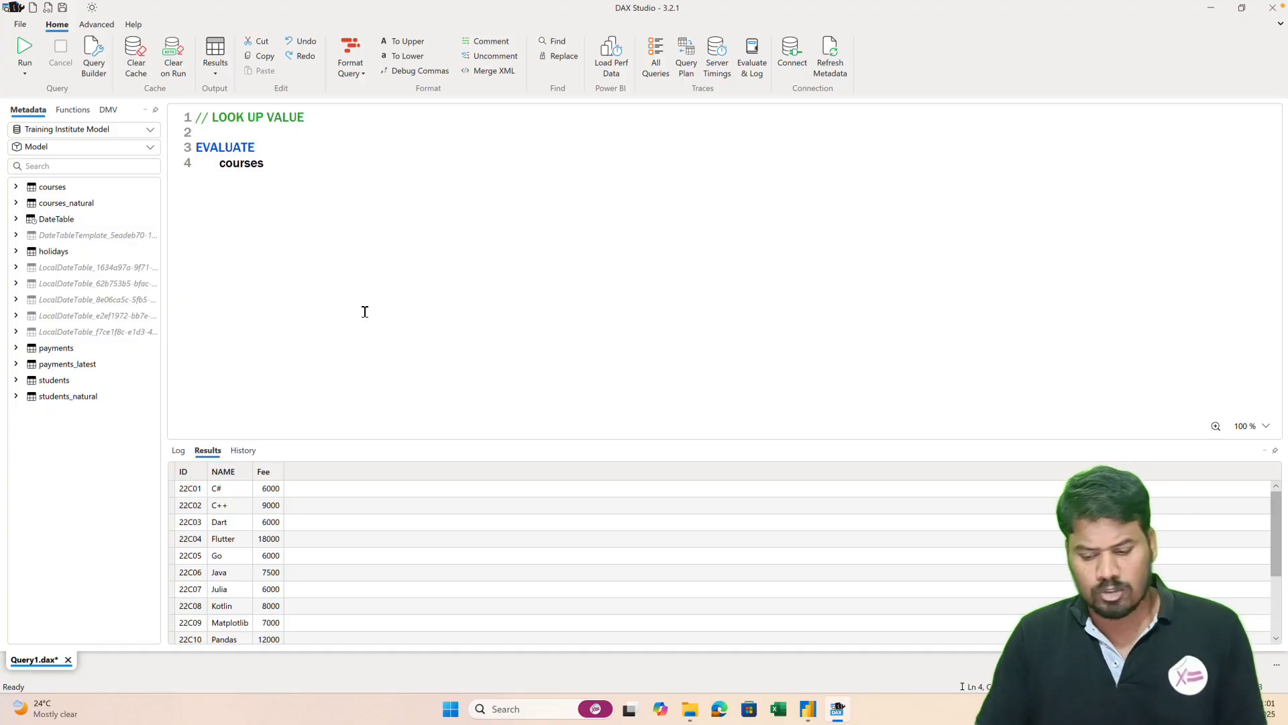
# - In DAX Studio, add a second EVALUATE statement with an empty multi-line ROW function below the courses query
pyautogui.write('EV')
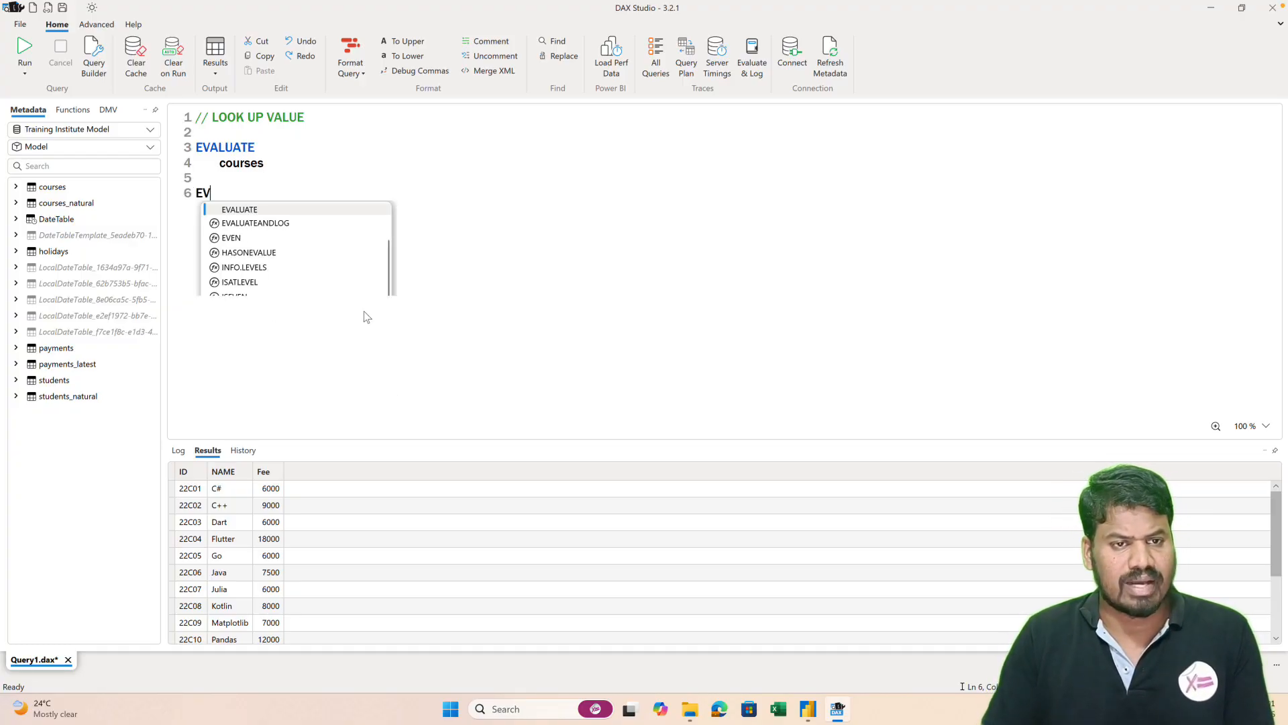
pyautogui.press('Tab')
pyautogui.press('Return')
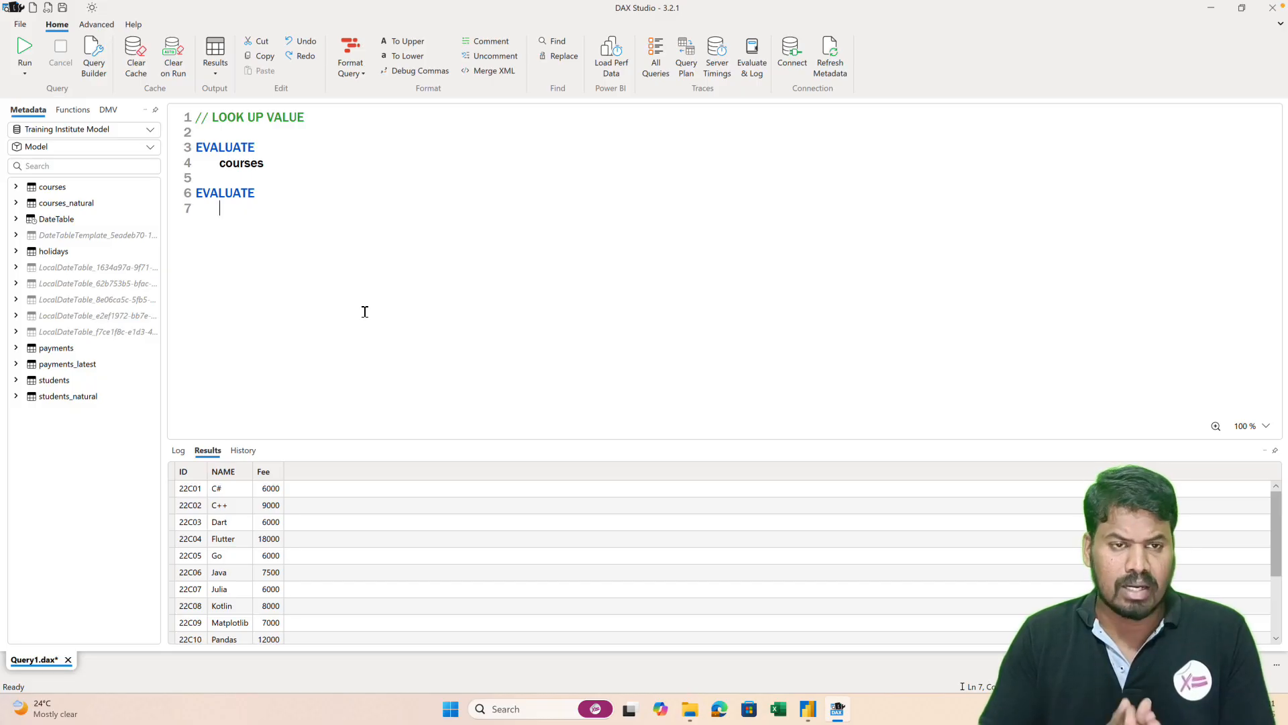
pyautogui.write('ROW')
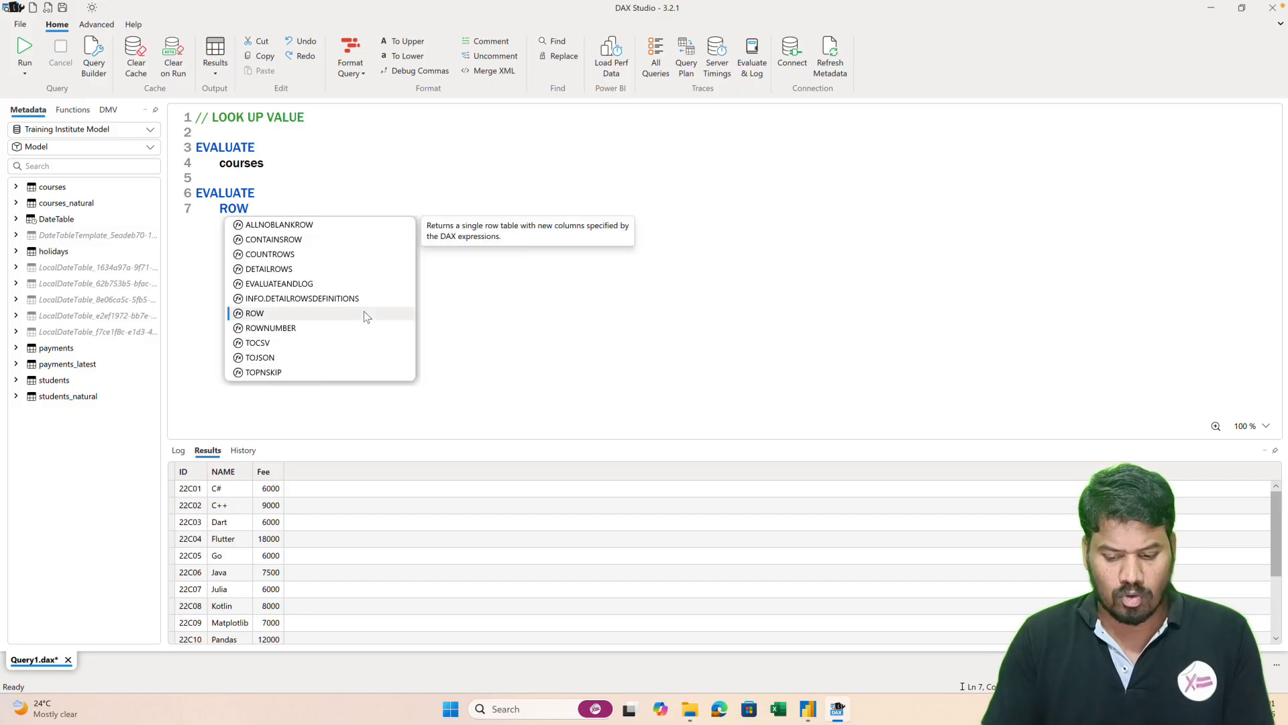
pyautogui.press('Escape')
pyautogui.write('(')
pyautogui.press('Return')
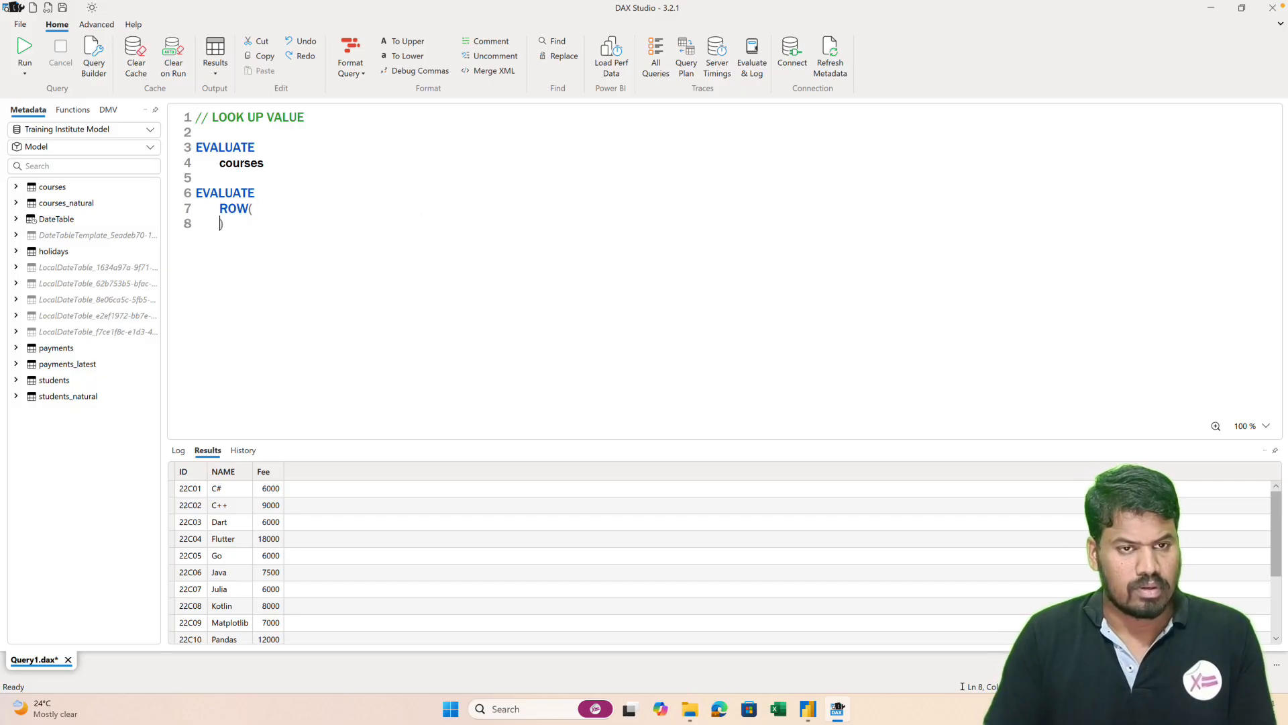
pyautogui.press('Return')
pyautogui.press('Tab')
# - Define a "Fee" column in ROW with a LOOKUPVALUE call that returns courses[Fee]
pyautogui.write('"Fee')
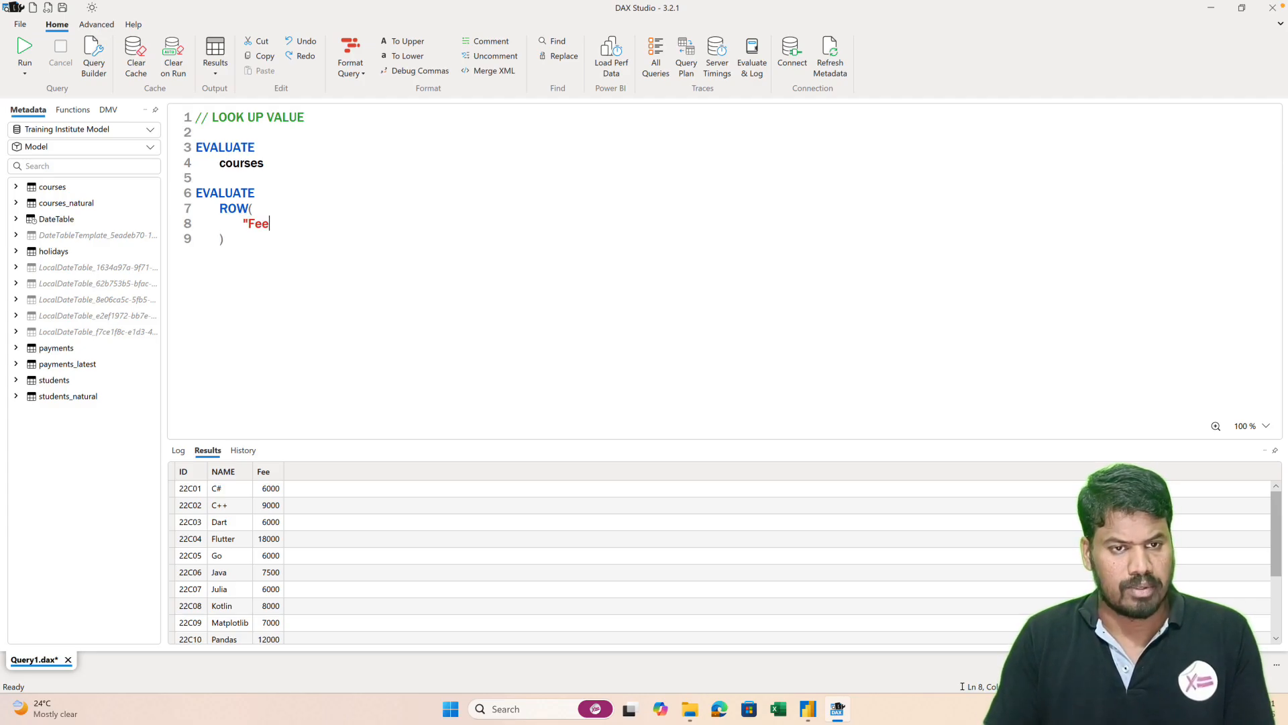
pyautogui.write('", LO')
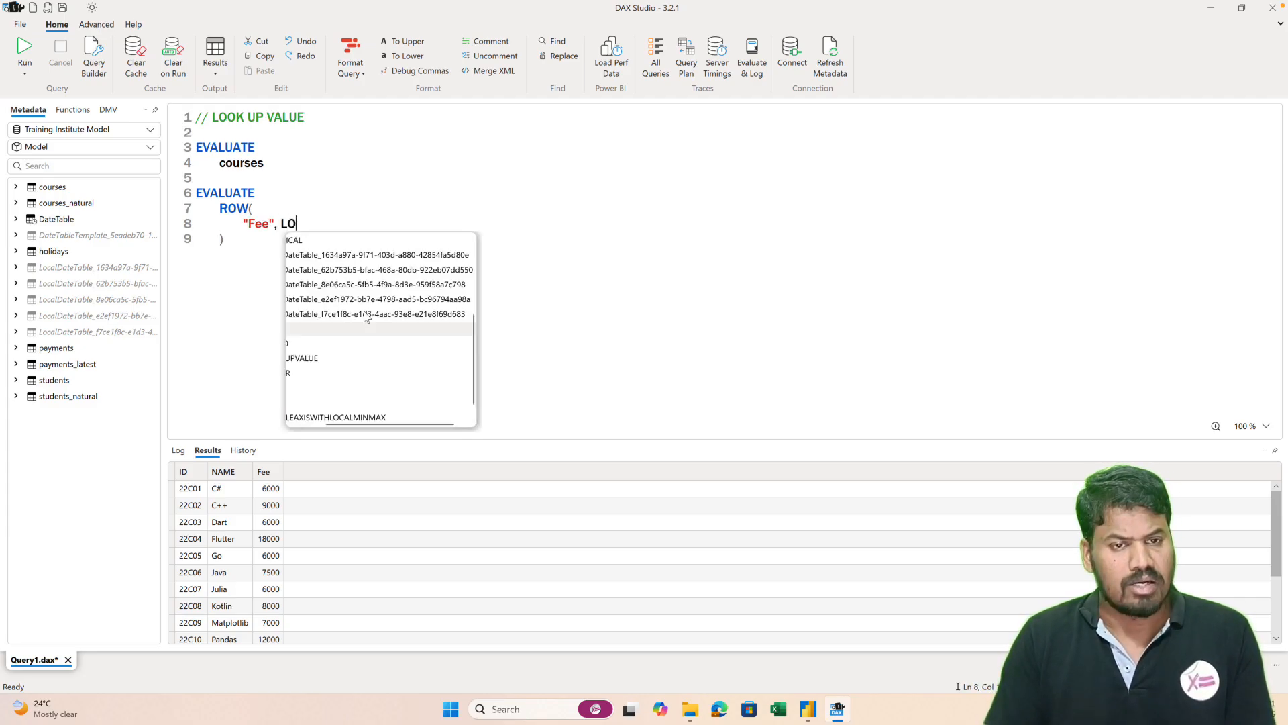
pyautogui.write('OK')
pyautogui.press('Tab')
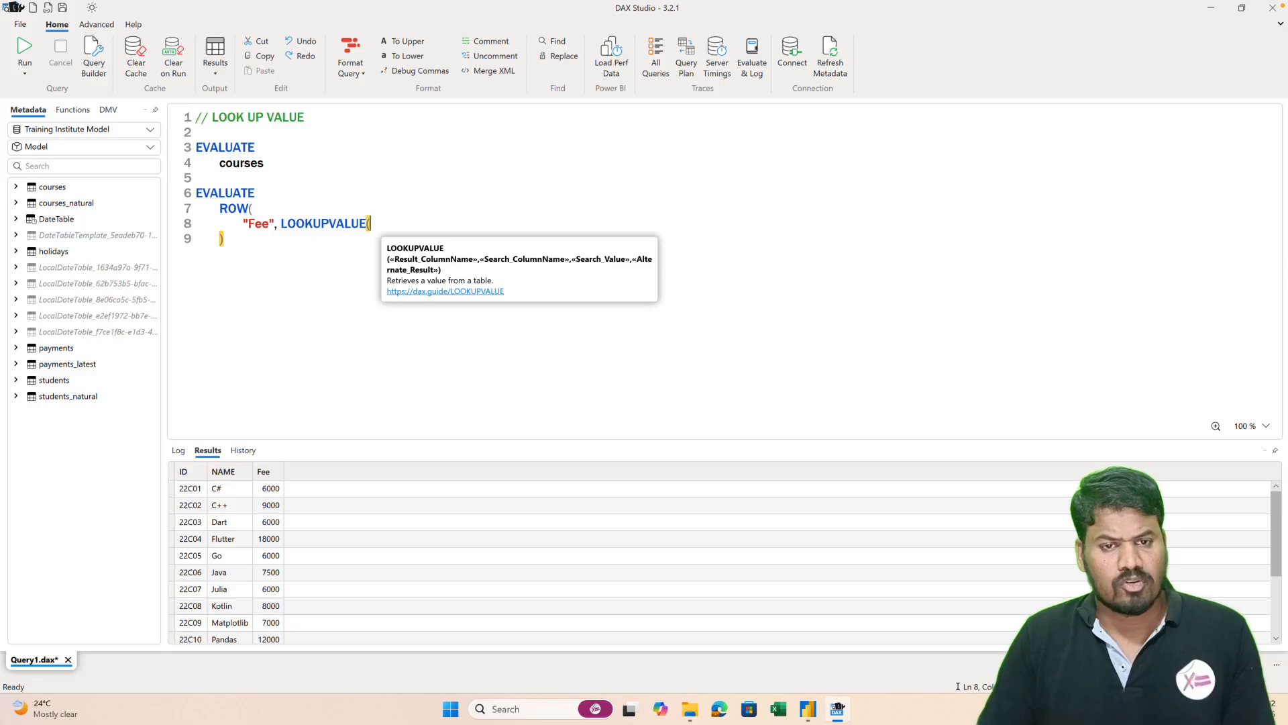
pyautogui.write('Co')
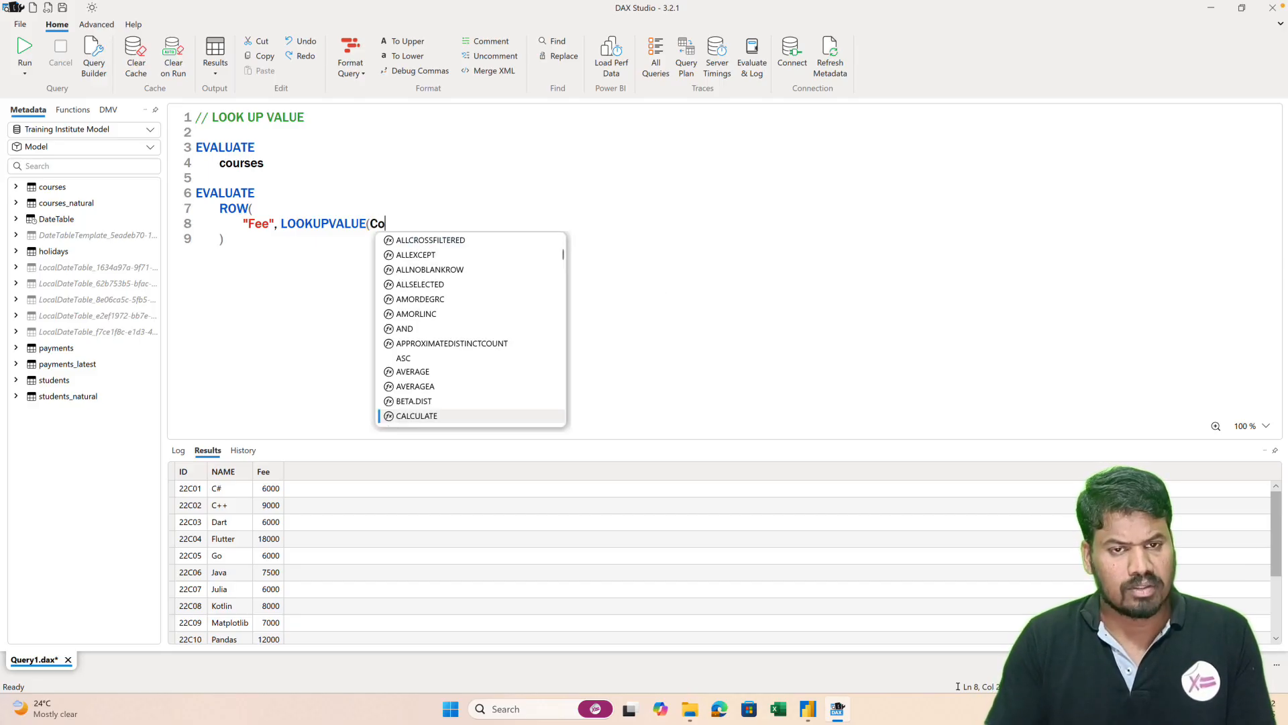
pyautogui.write('urs')
pyautogui.press('Tab')
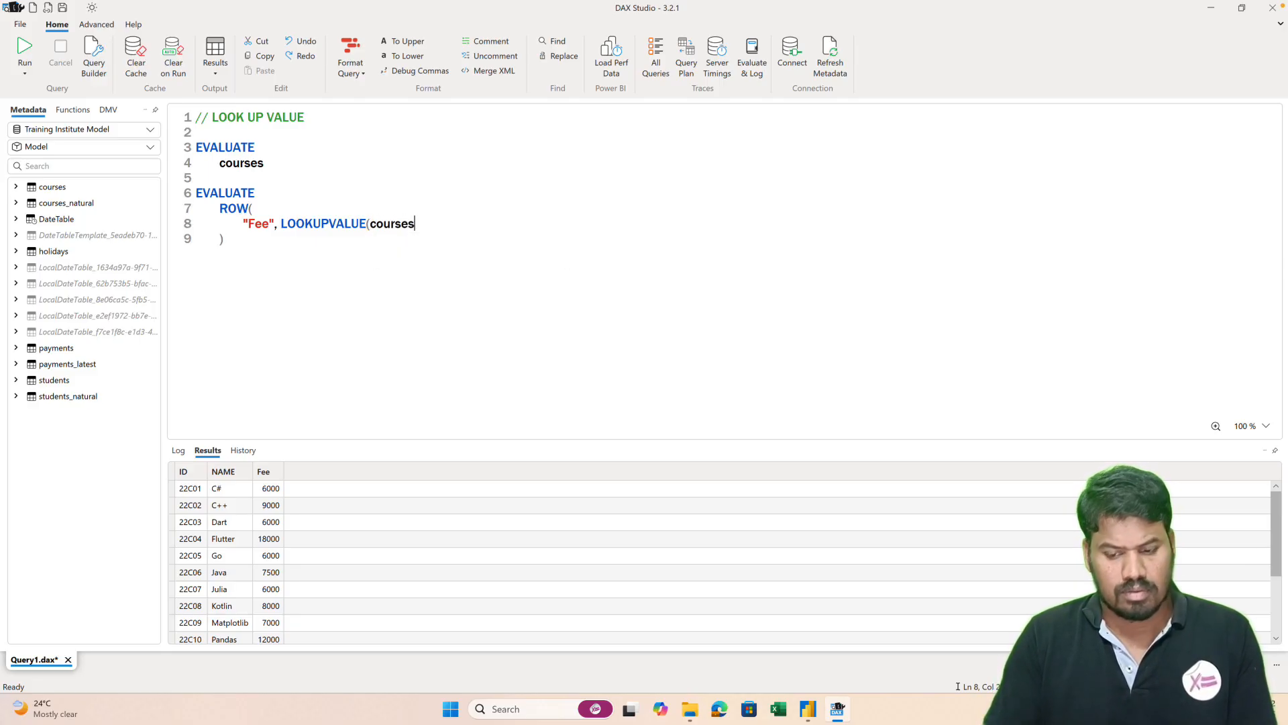
pyautogui.write('[F')
pyautogui.press('Tab')
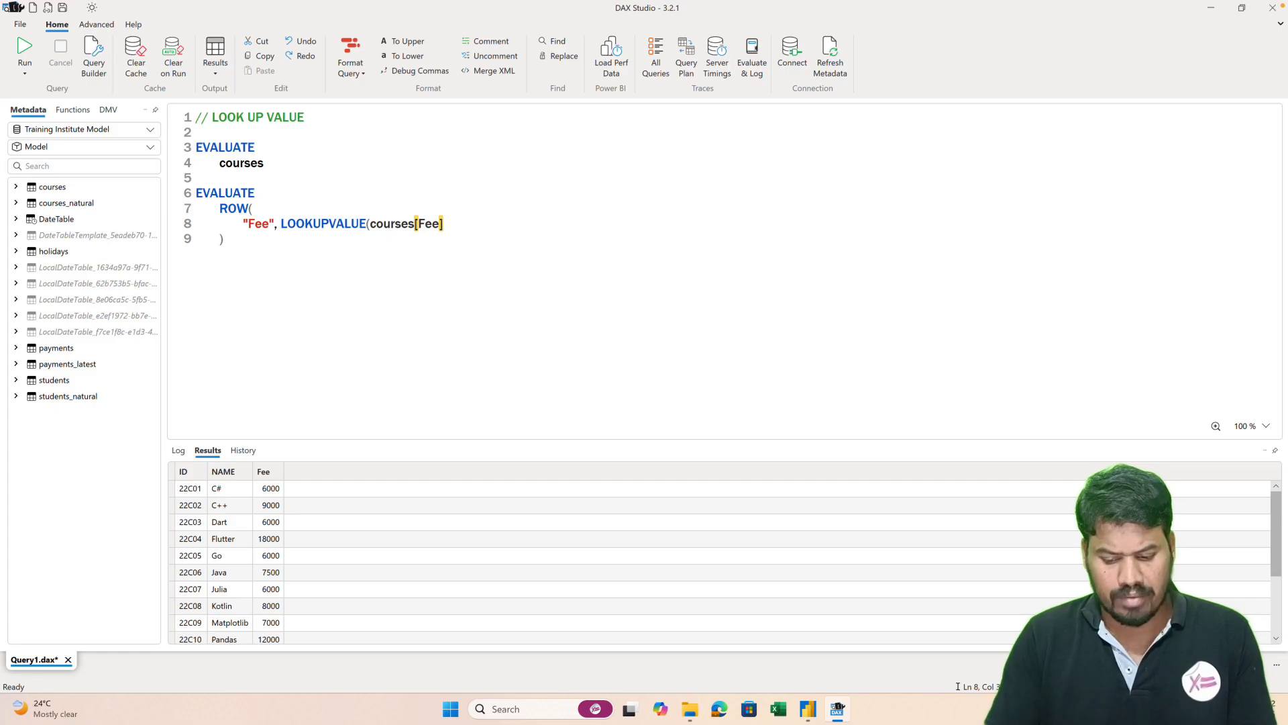
pyautogui.write(',')
pyautogui.moveTo(335, 225)
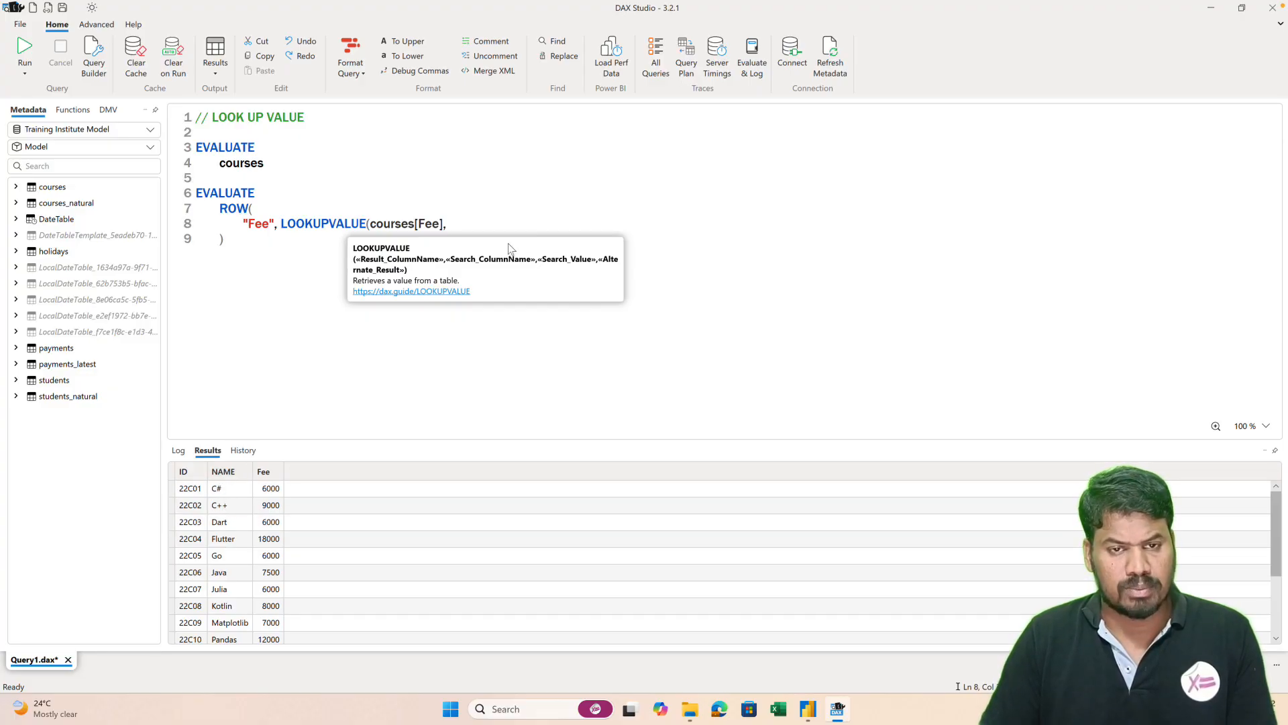
# - Complete LOOKUPVALUE with courses[NAME] as search column, "Python" as search value and 0 as alternate result
pyautogui.write('courses')
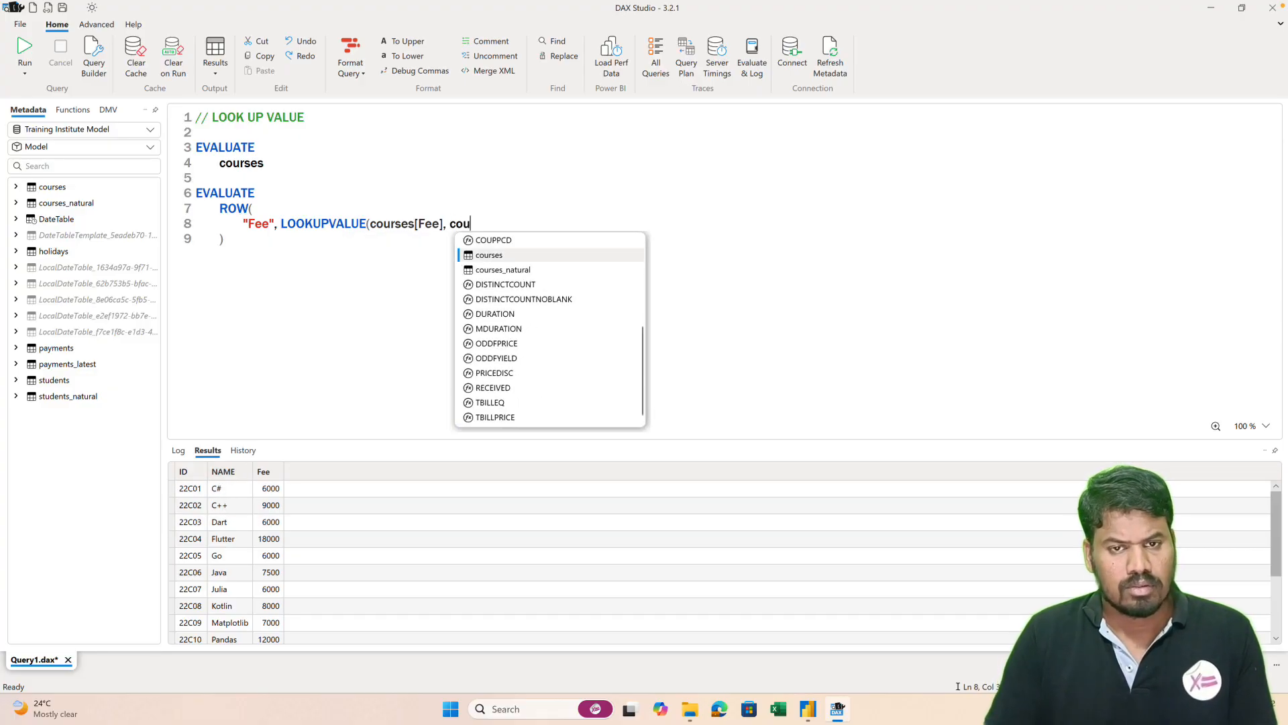
pyautogui.write('[NAME]')
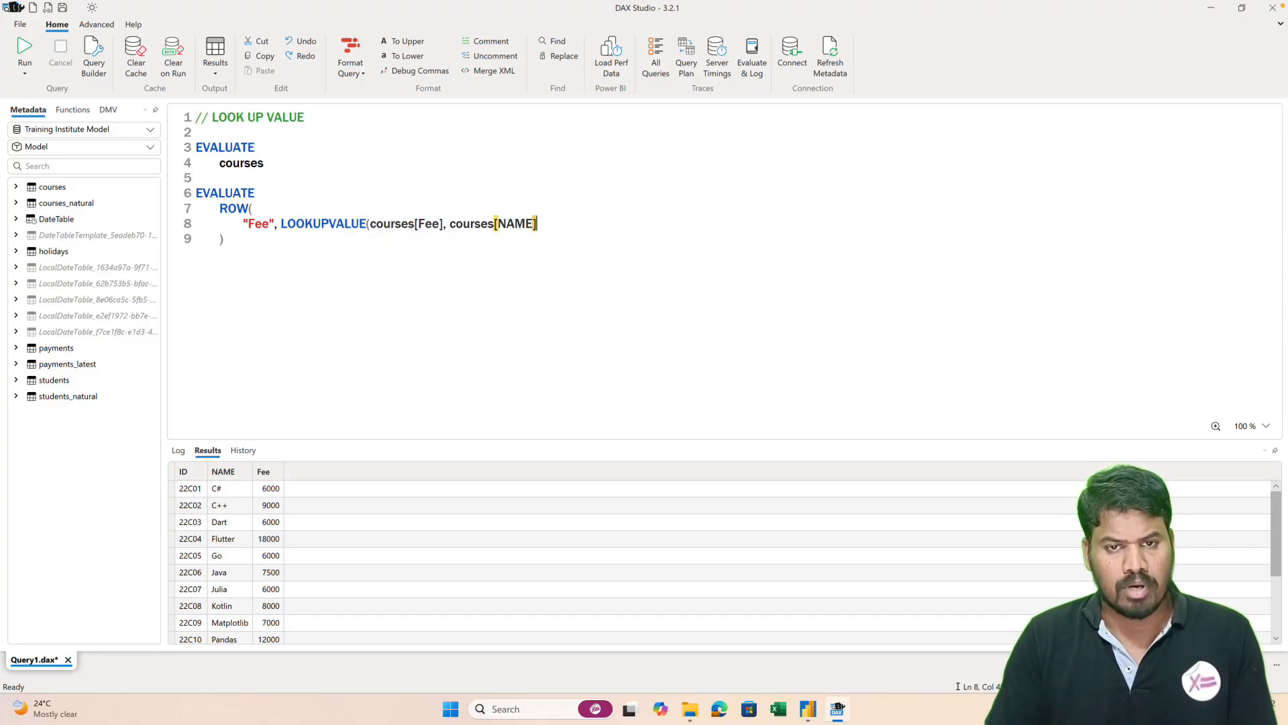
pyautogui.write(',')
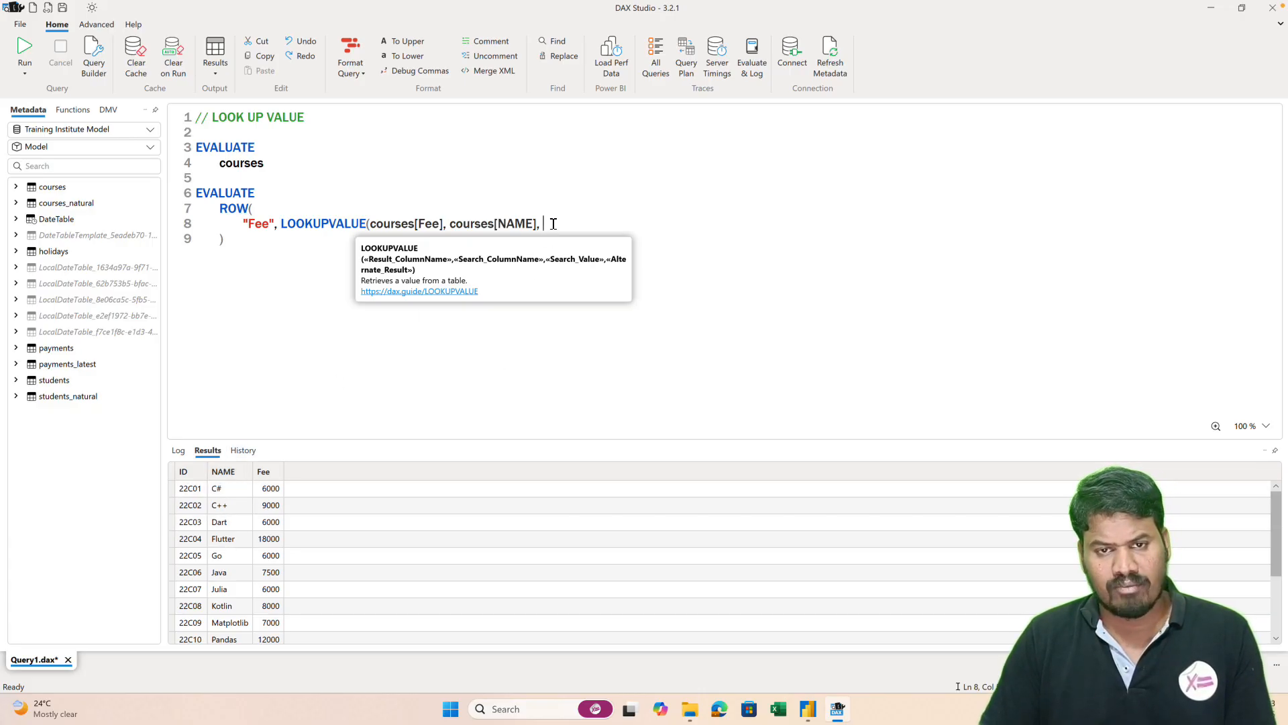
pyautogui.write('"P')
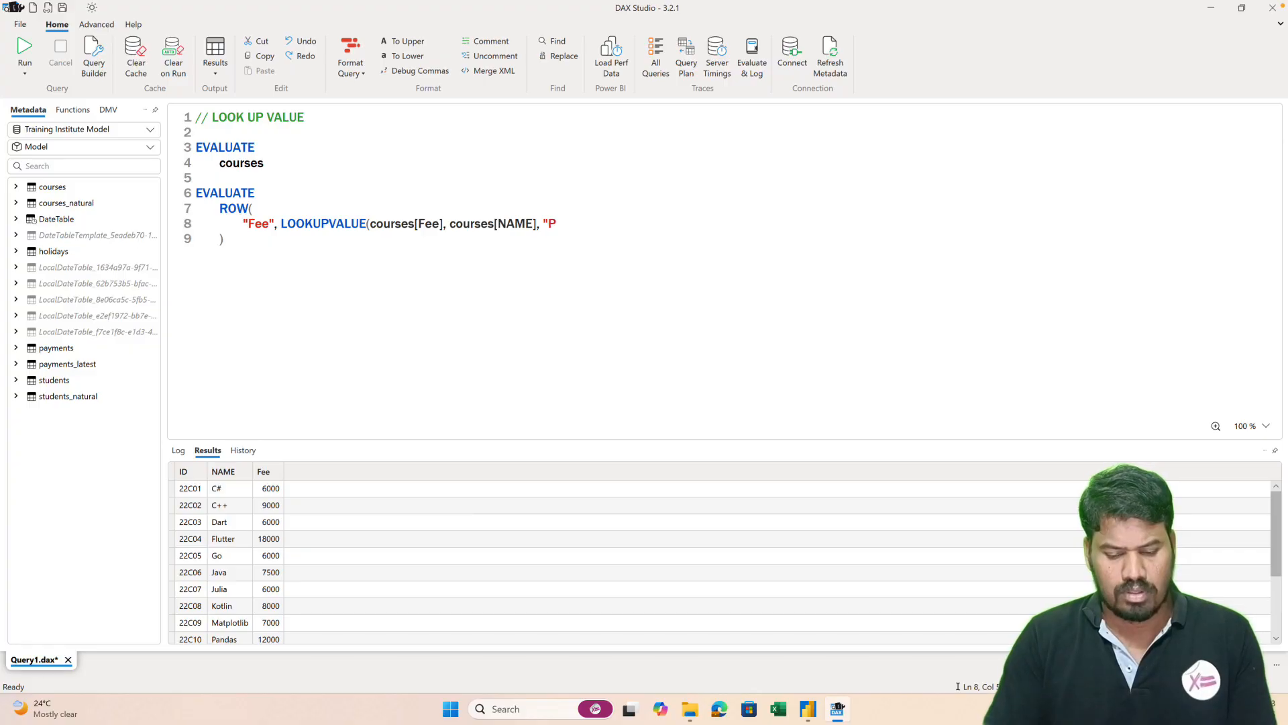
pyautogui.write('ython",')
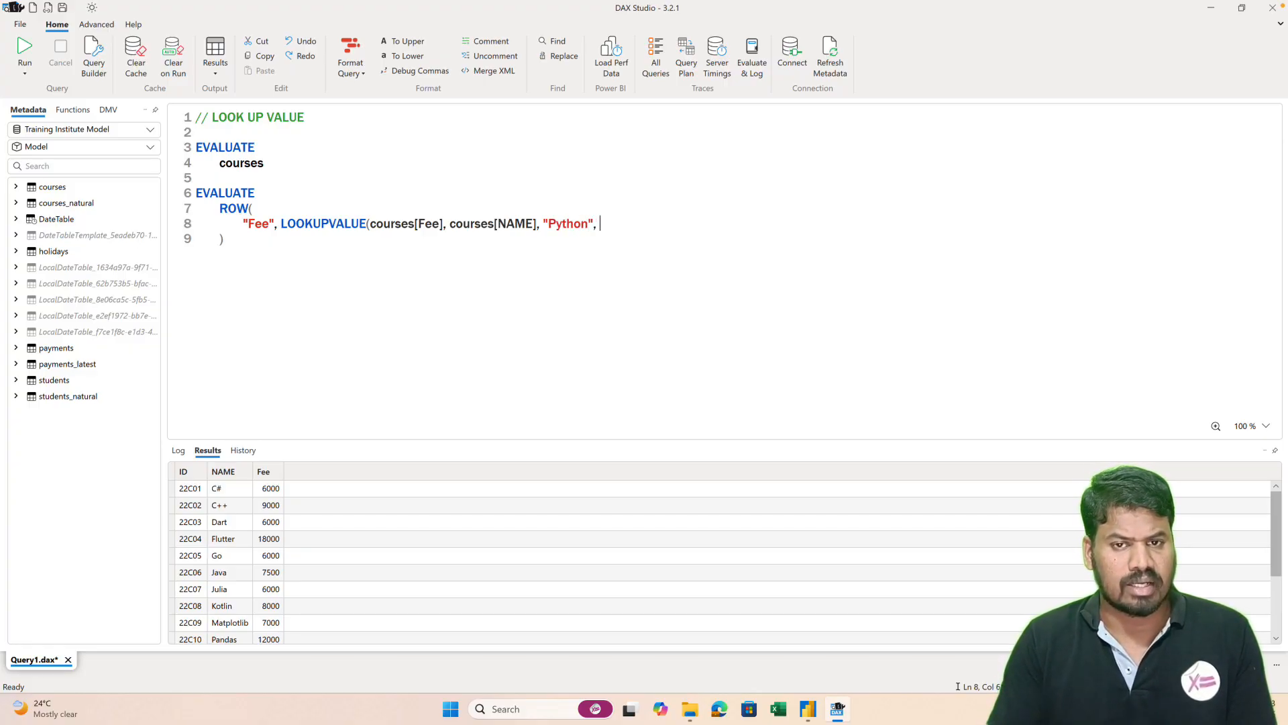
pyautogui.write(' 0')
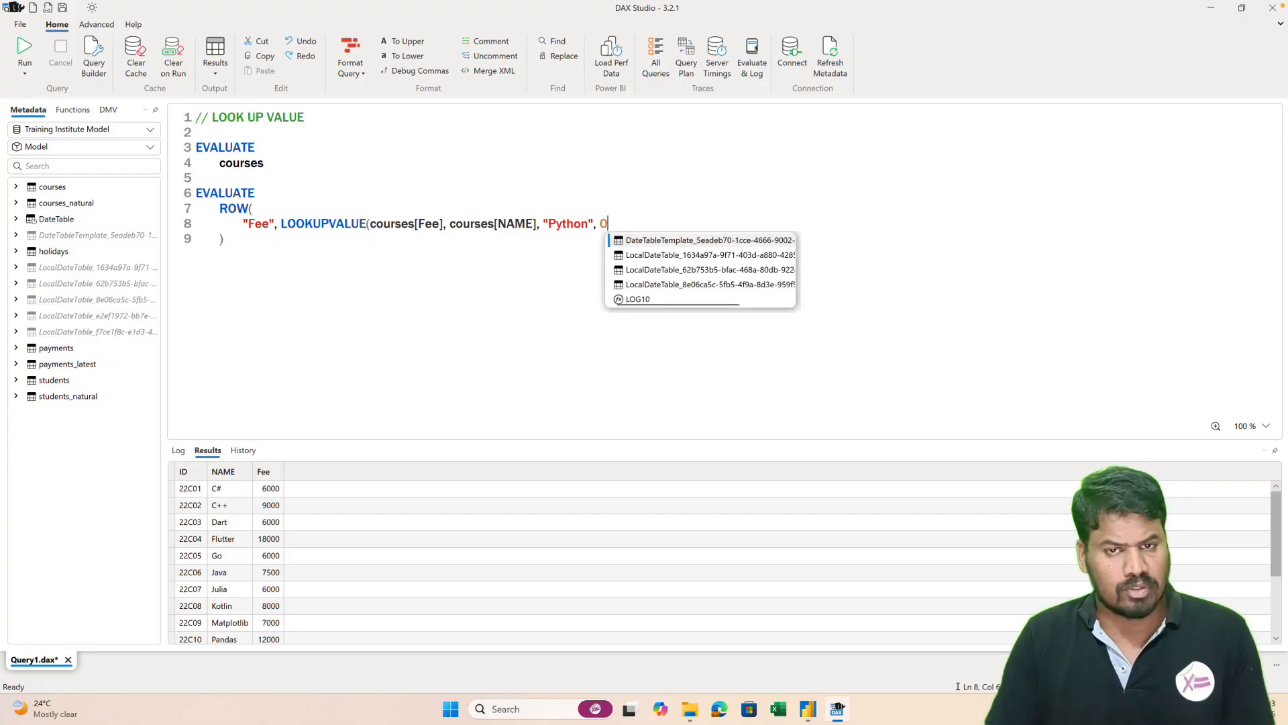
pyautogui.press('Escape')
pyautogui.write(')')
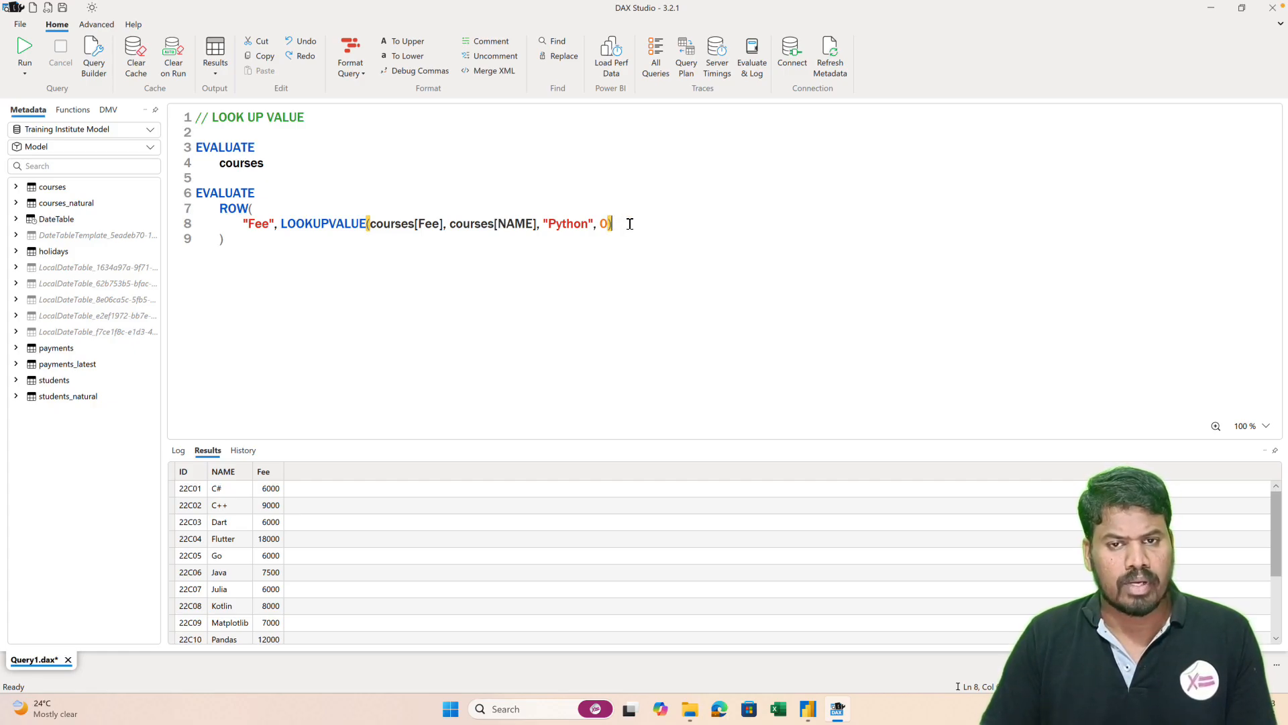
# - Run the query and compare the looked-up fee in the second result with the Python row of the courses table
pyautogui.press('F5')
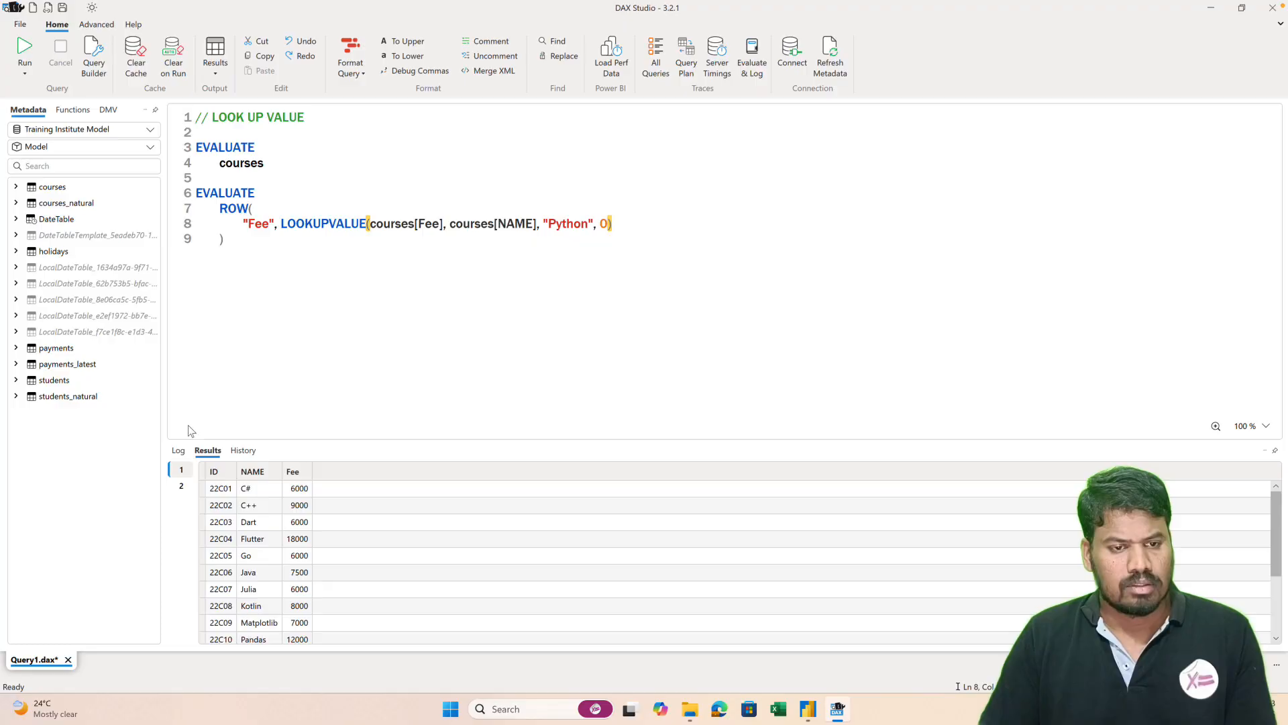
pyautogui.click(181, 486)
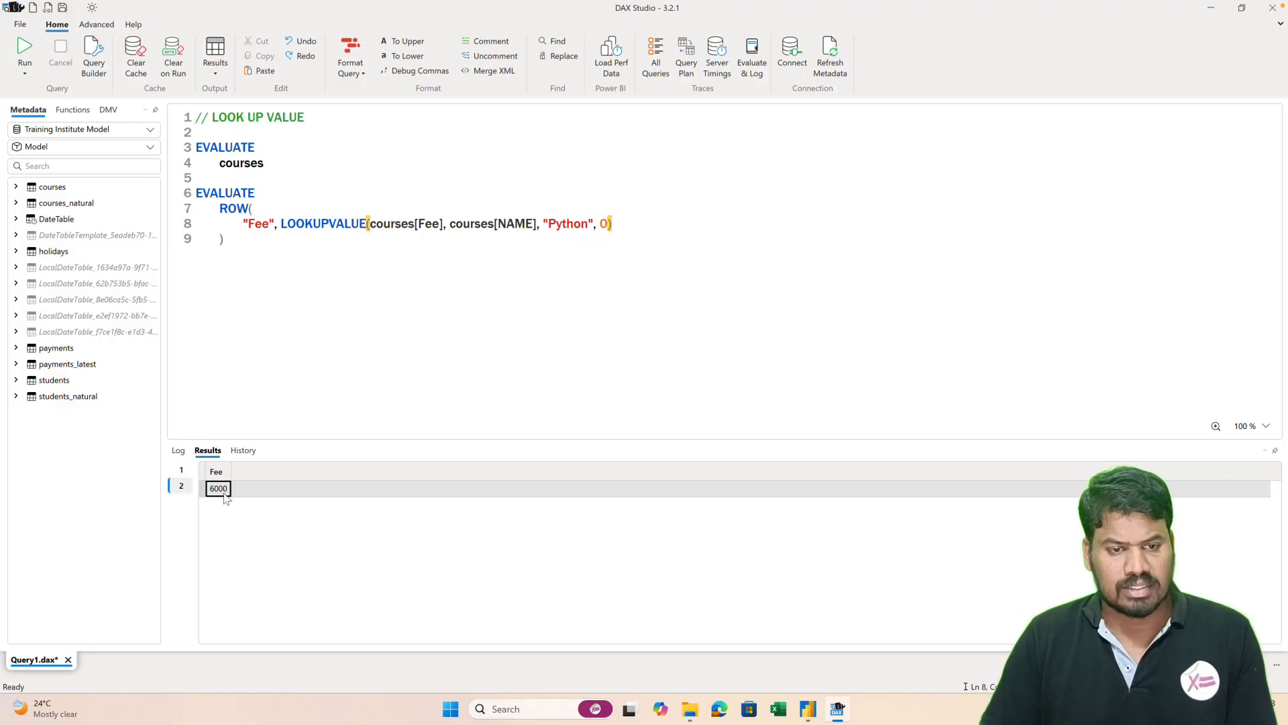
pyautogui.click(183, 471)
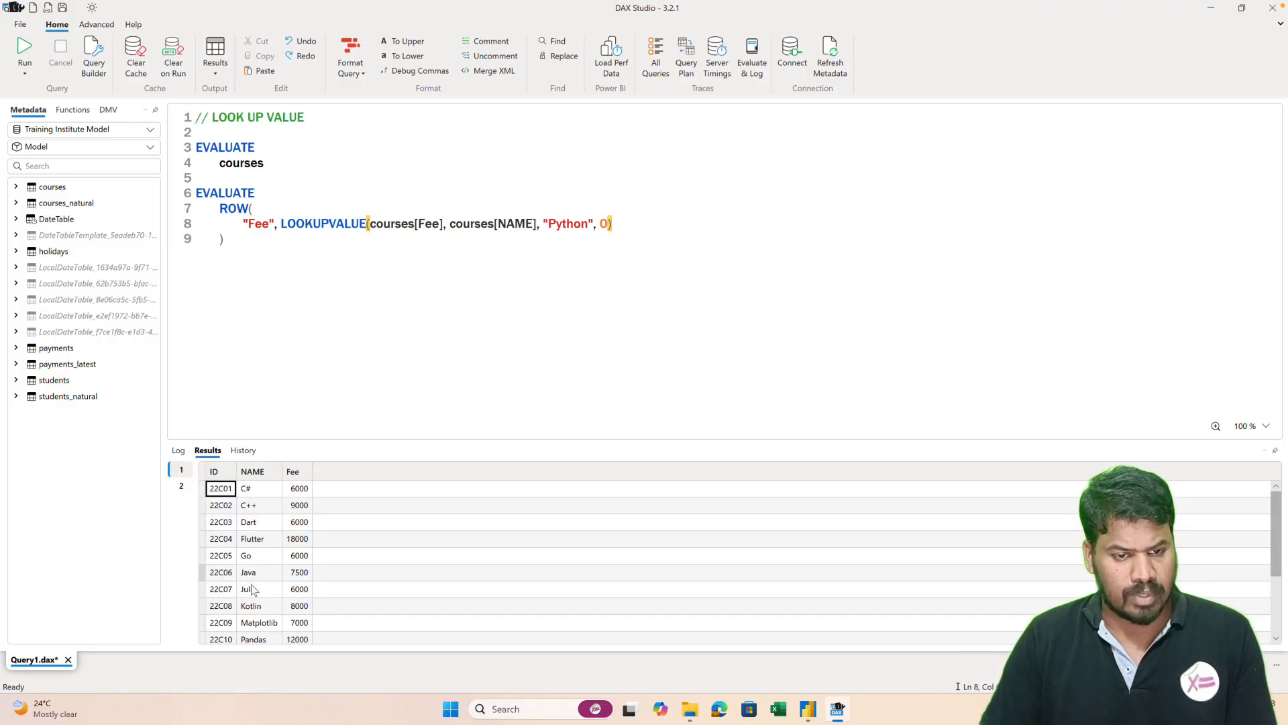
pyautogui.scroll(-2, 253, 581)
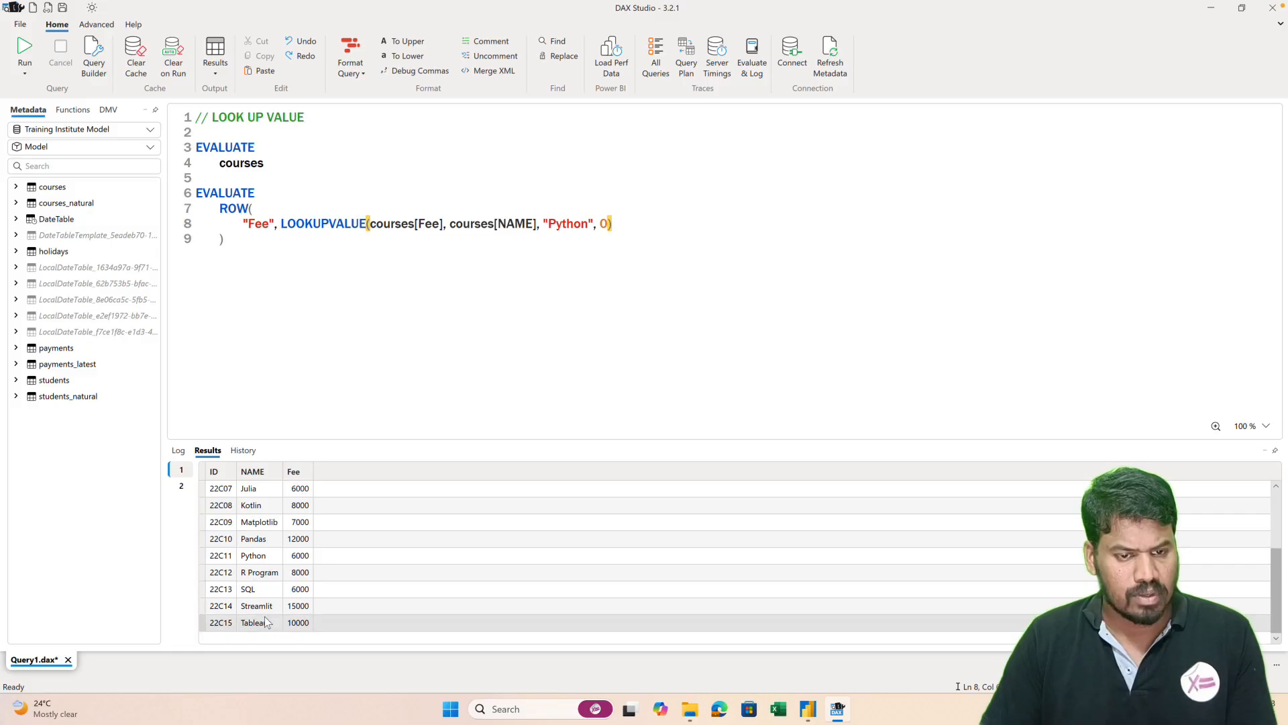